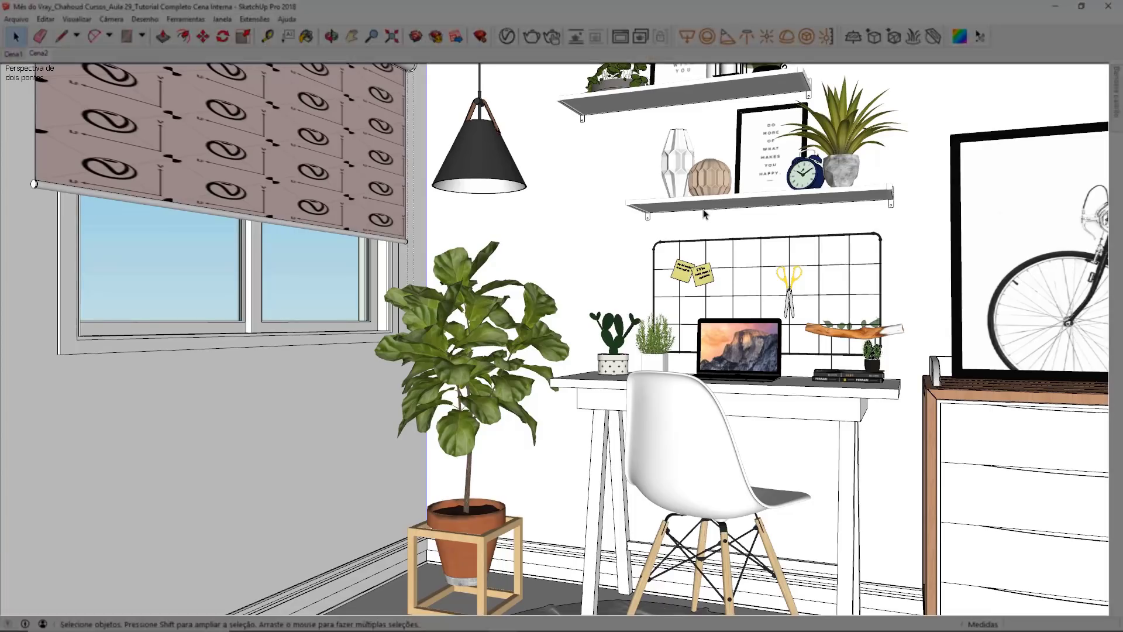
Step: Inspect the room model from another angle, including the plant and the shelf vases, and restore the Cena2 view
{"action": "middle_click_drag", "start_coordinate": [705, 208], "coordinate": [652, 281]}
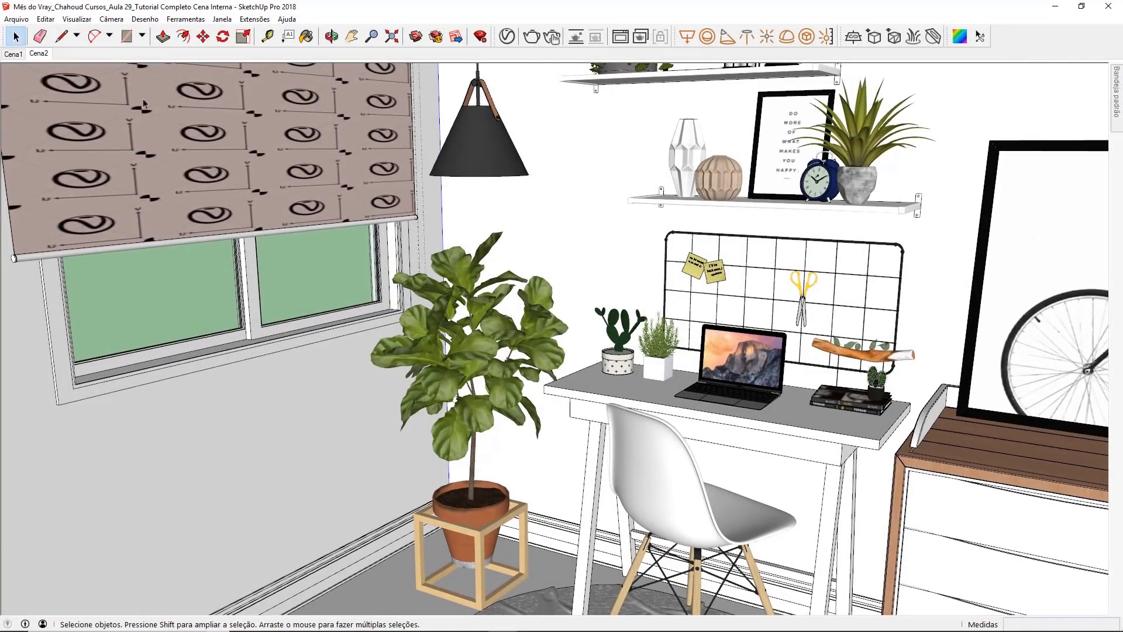
{"action": "left_click", "coordinate": [39, 53]}
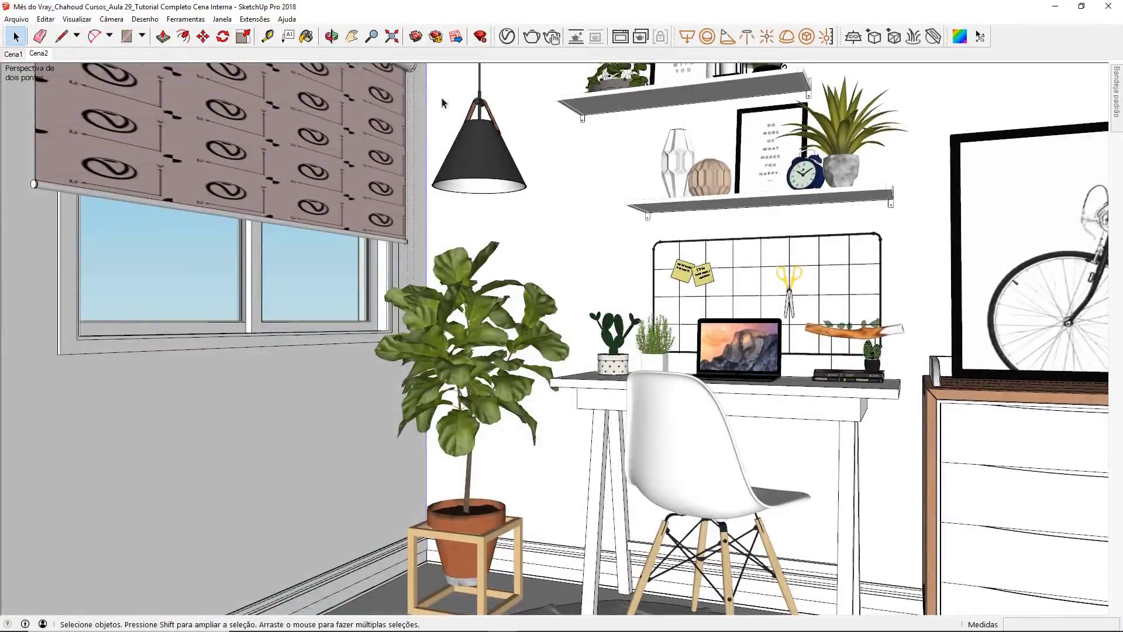
{"action": "left_click", "coordinate": [492, 320]}
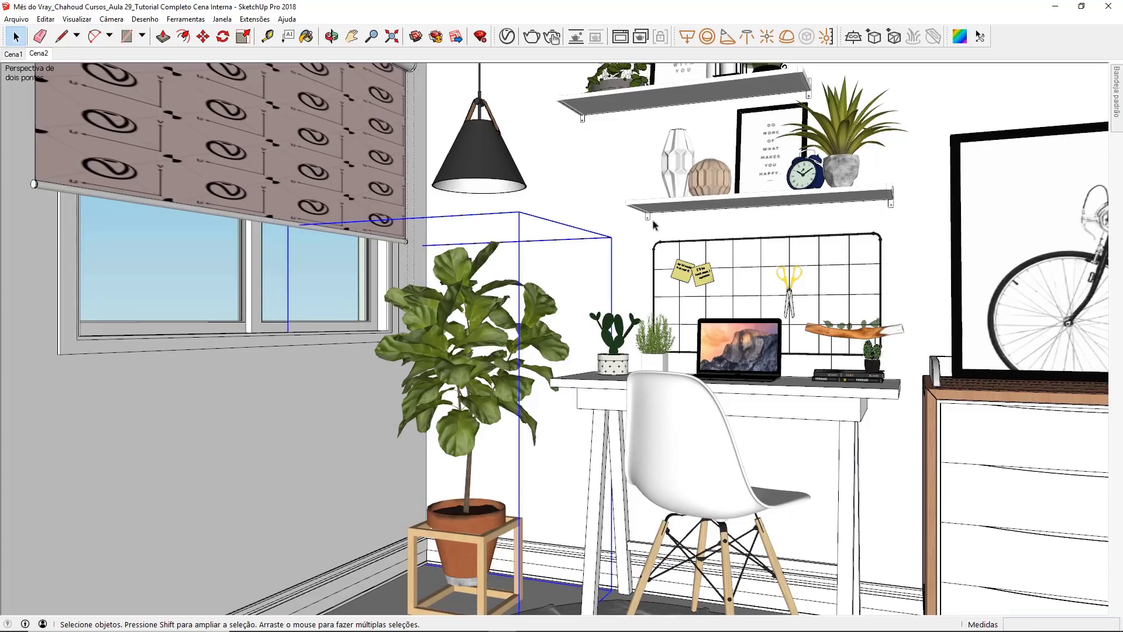
{"action": "left_click", "coordinate": [679, 177]}
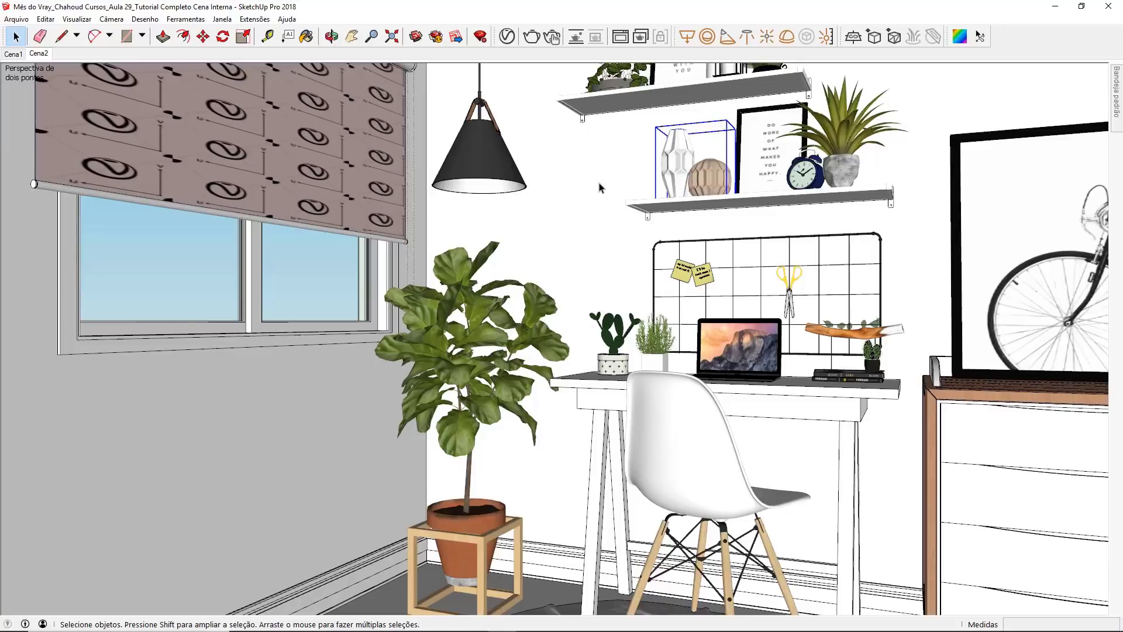
{"action": "middle_click_drag", "start_coordinate": [659, 237], "coordinate": [455, 168]}
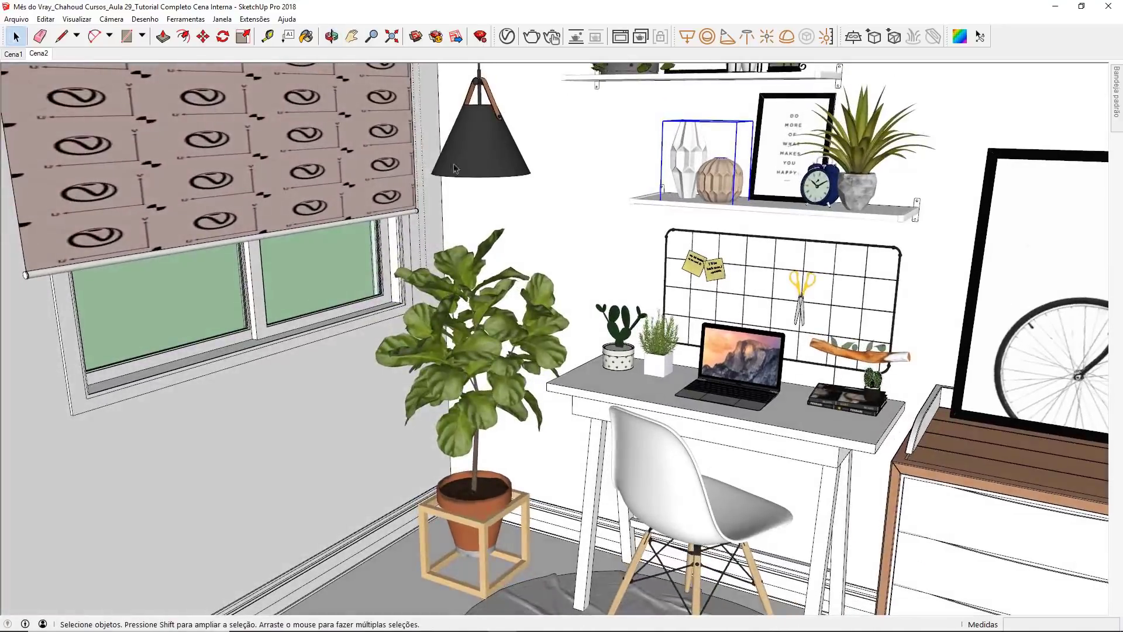
{"action": "left_click", "coordinate": [46, 58]}
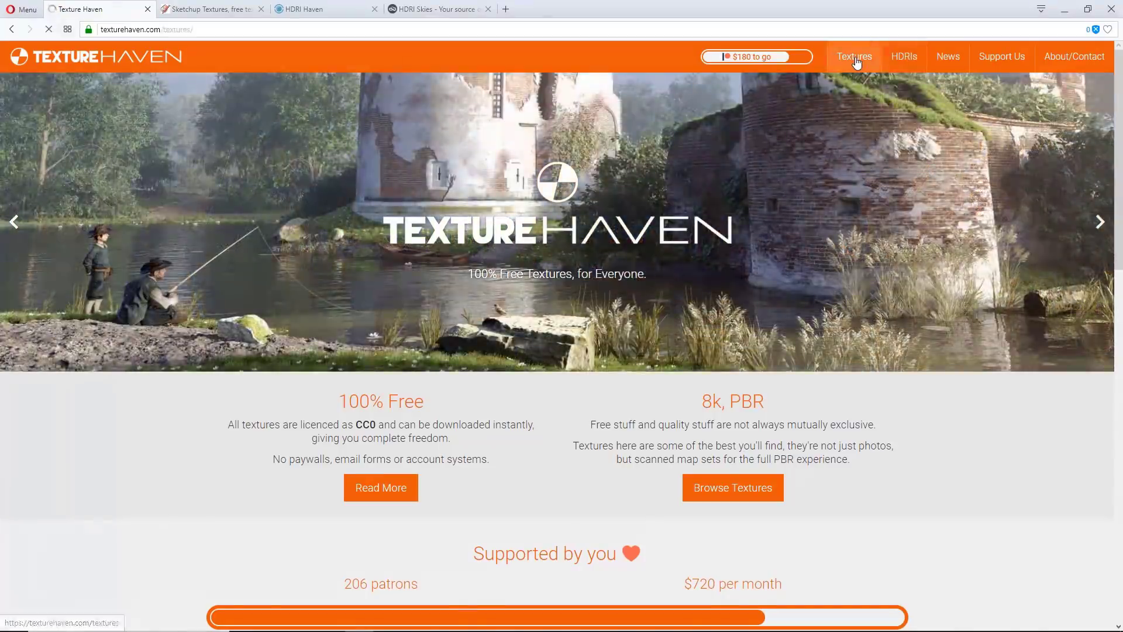
Step: Browse Texture Haven, Sketchup Texture, HDRI Haven and HDRI Skies in the web browser for texture and HDRI sources
{"action": "left_click", "coordinate": [857, 58]}
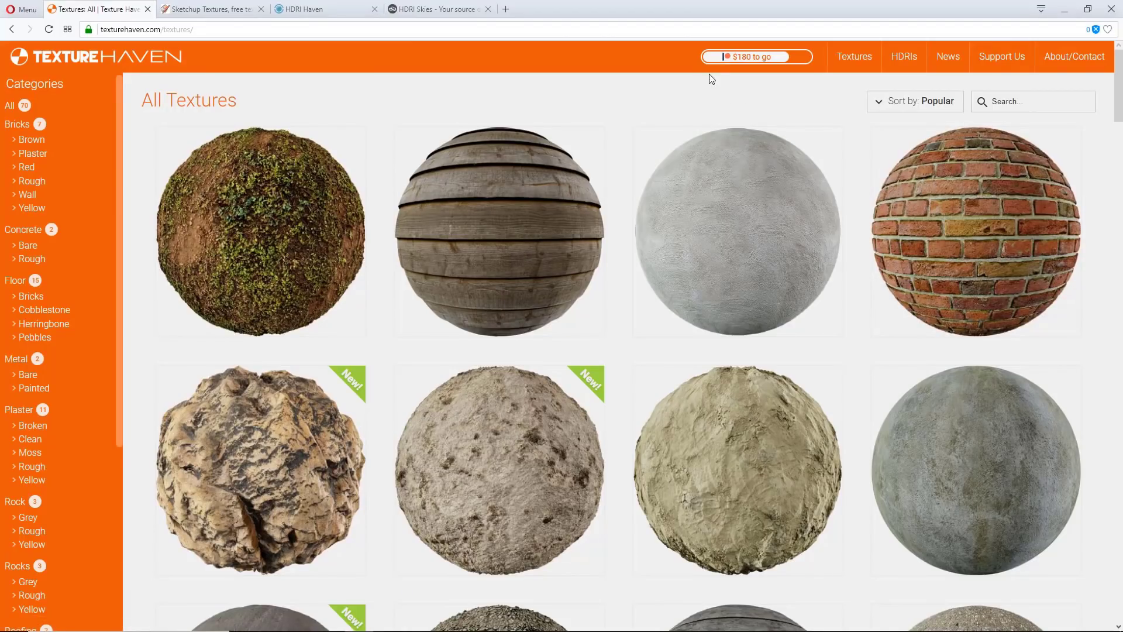
{"action": "left_click", "coordinate": [243, 13]}
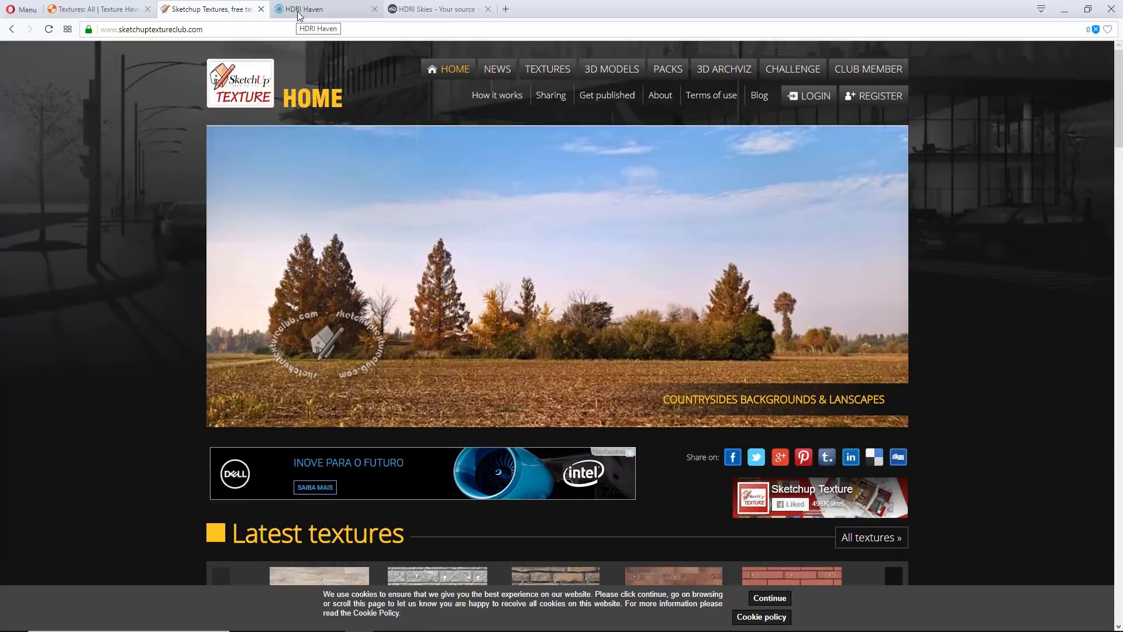
{"action": "left_click", "coordinate": [299, 16]}
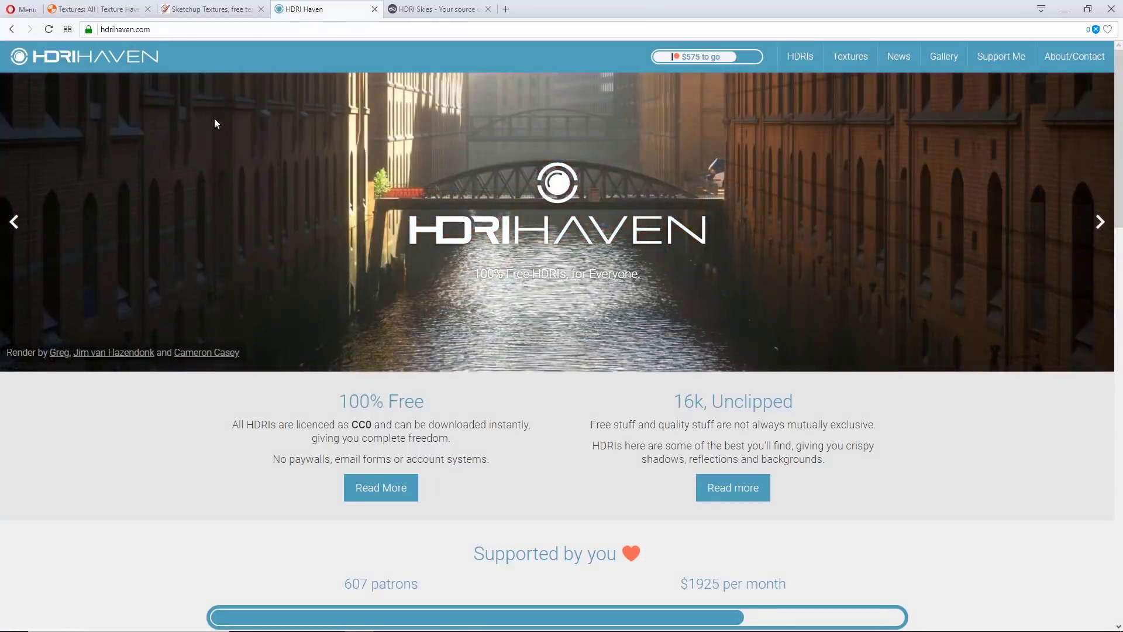
{"action": "left_click", "coordinate": [795, 58]}
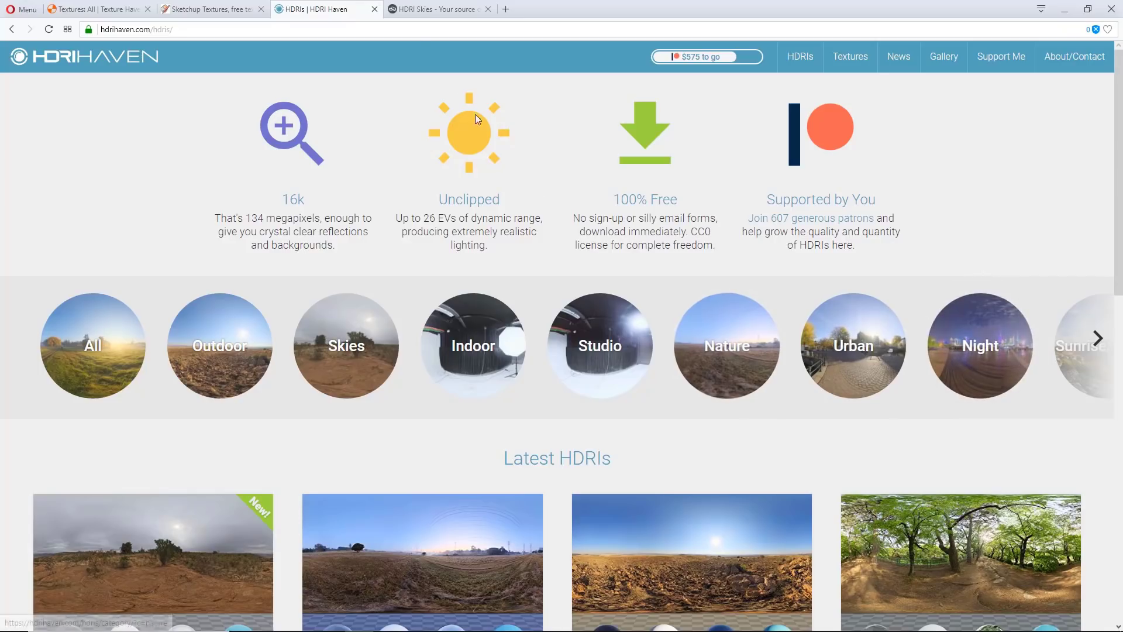
{"action": "left_click", "coordinate": [428, 12]}
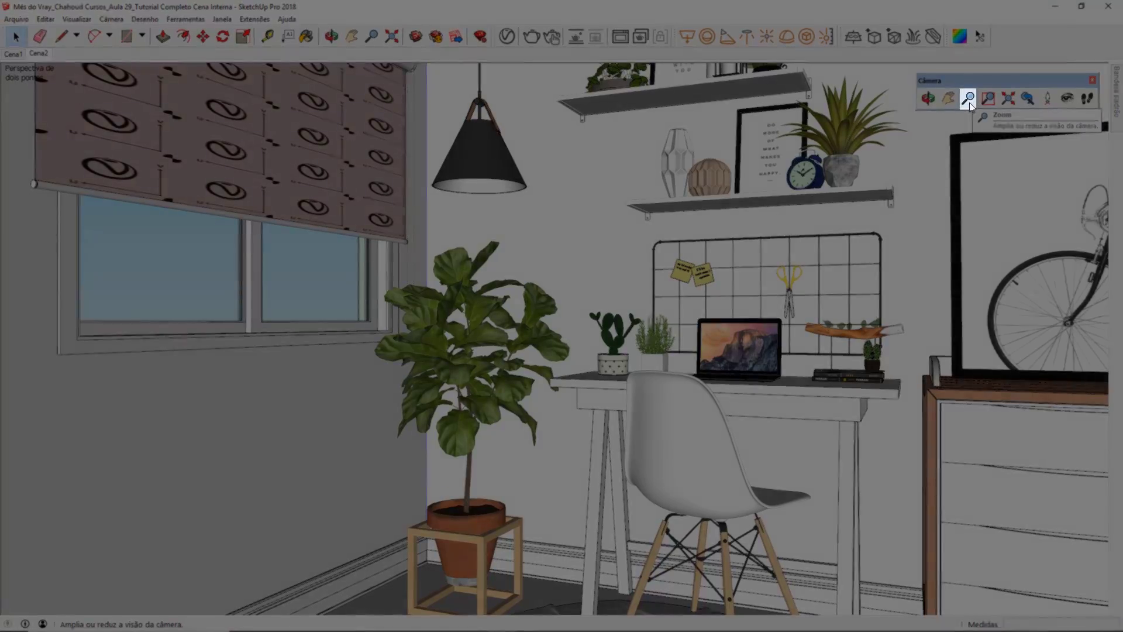
Step: Try camera fields of view of 60 and 20 degrees, and restore the saved Cena2 view
{"action": "left_click", "coordinate": [968, 99]}
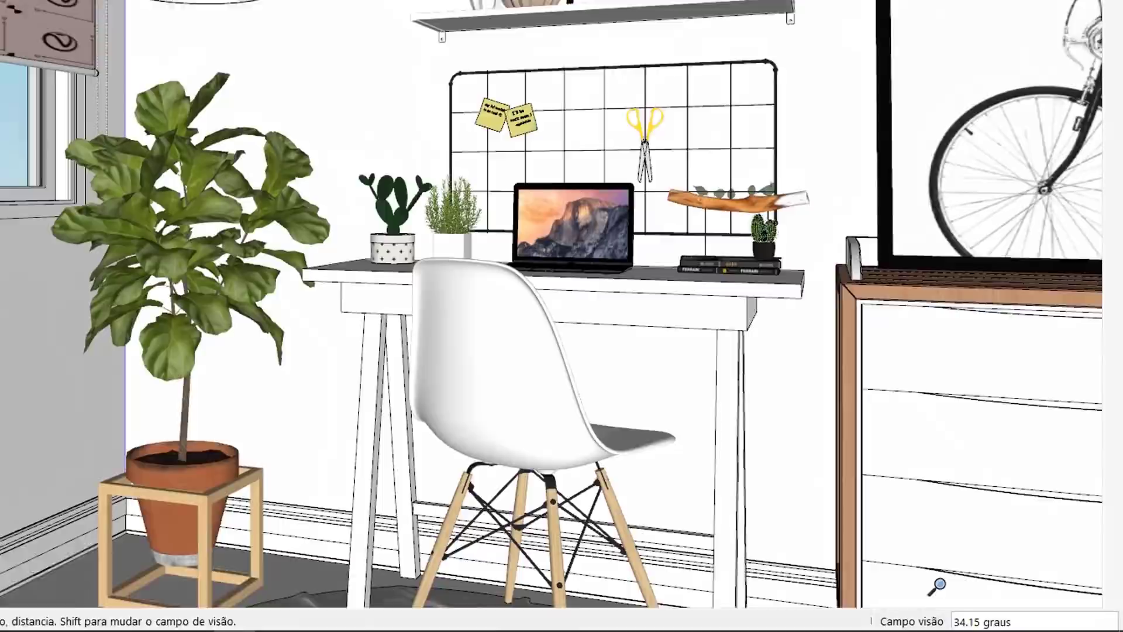
{"action": "type", "text": "60"}
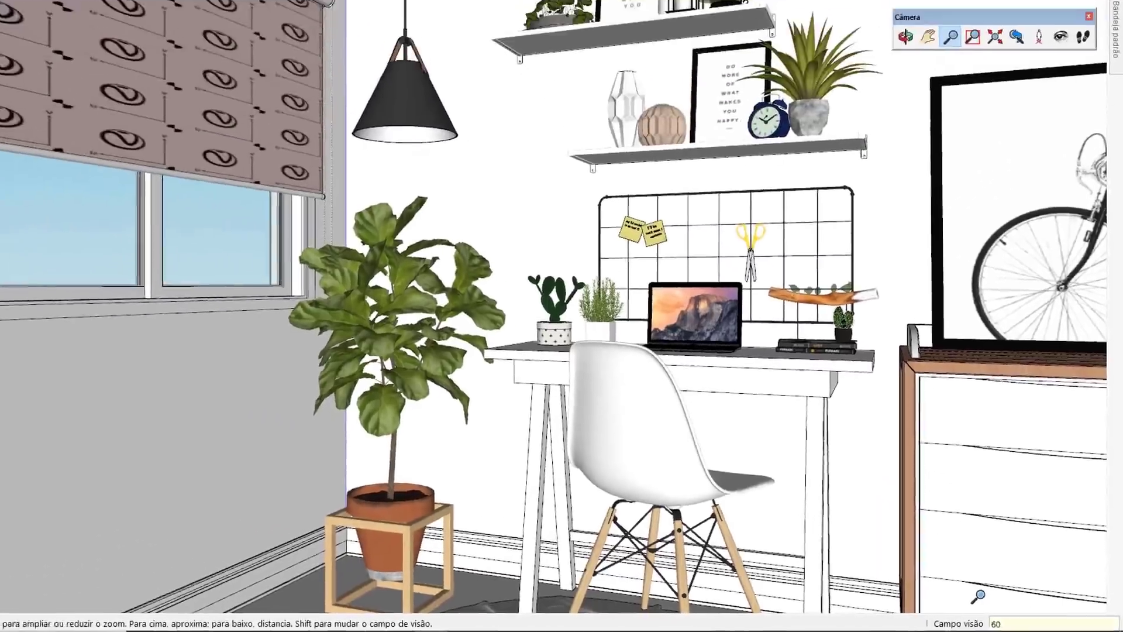
{"action": "key", "text": "Return"}
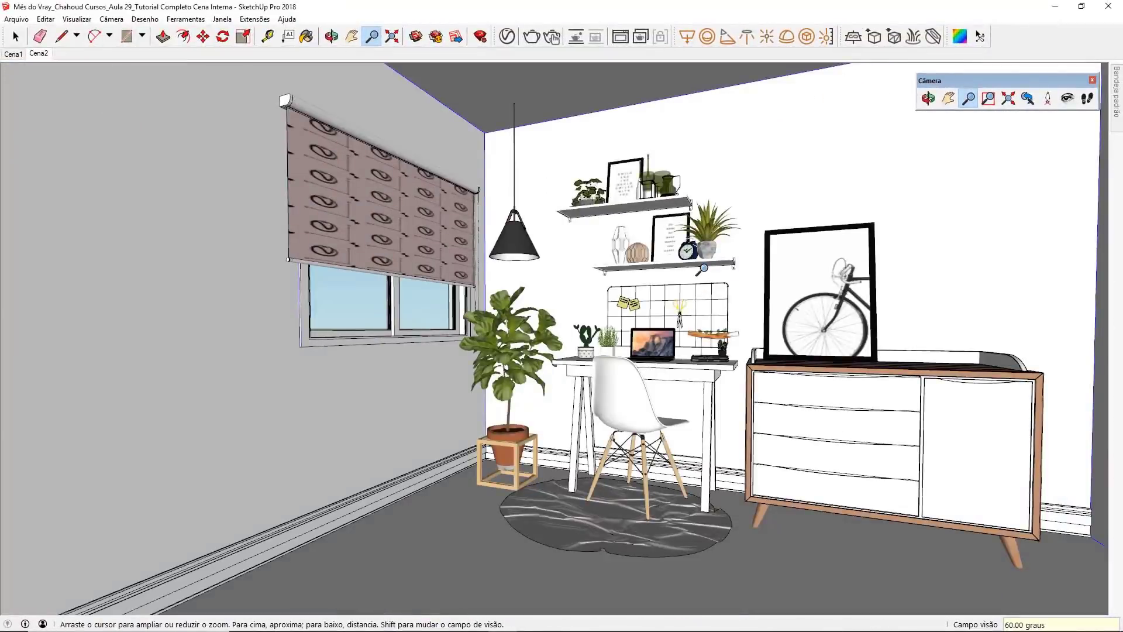
{"action": "type", "text": "20"}
{"action": "key", "text": "Return"}
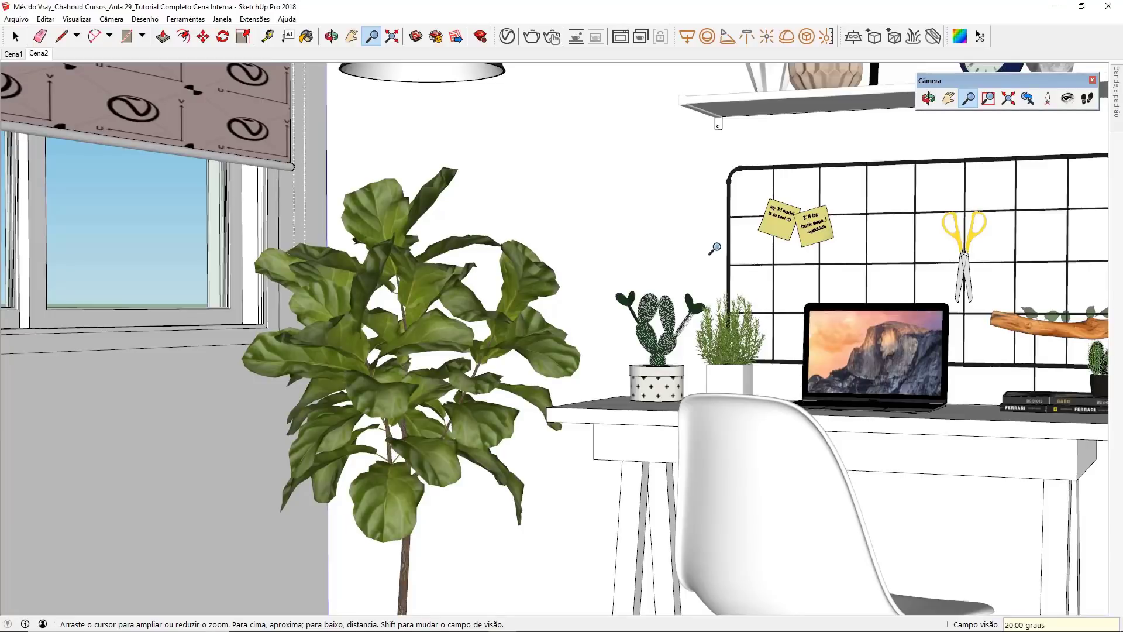
{"action": "left_click", "coordinate": [33, 53]}
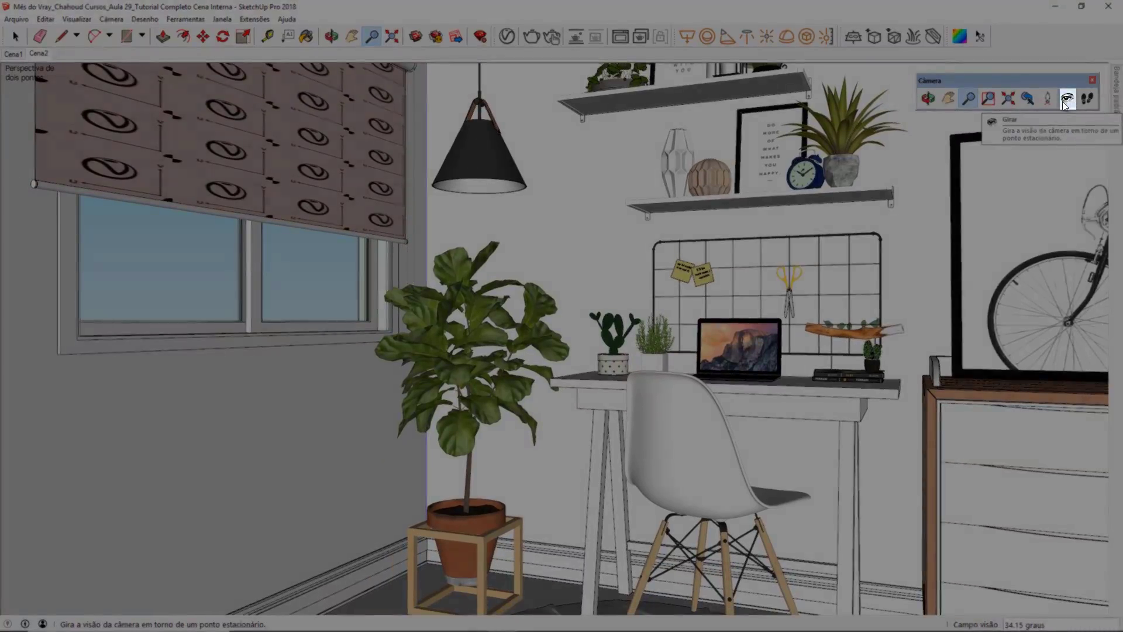
Step: Try rotating the camera in place with Look Around, and return to the Cena2 two-point perspective
{"action": "left_click", "coordinate": [1065, 100]}
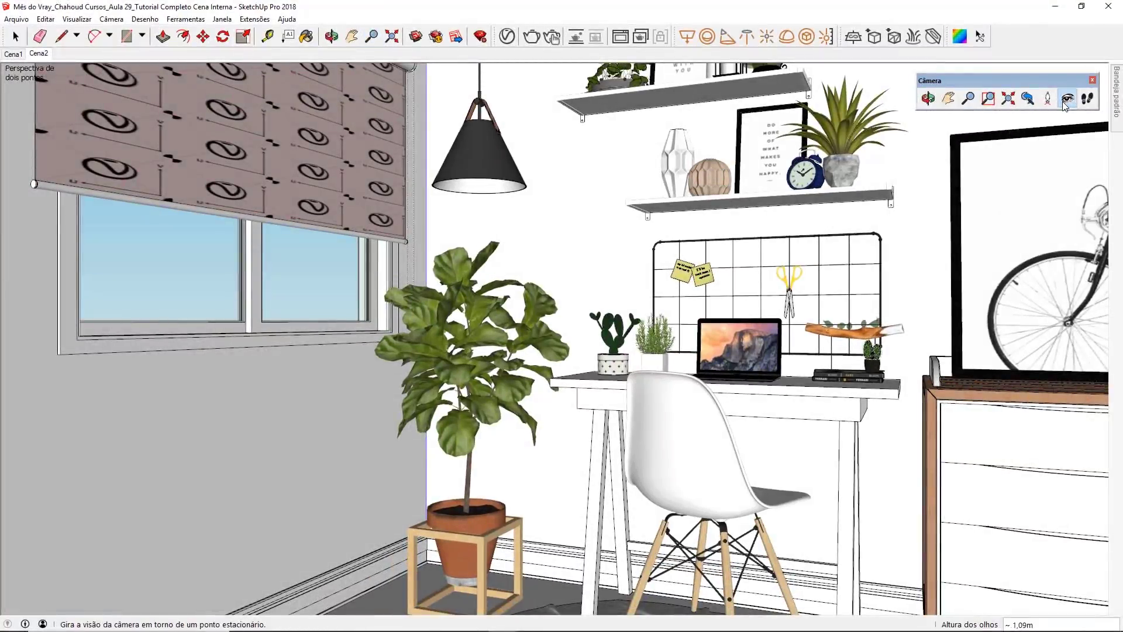
{"action": "left_click_drag", "start_coordinate": [471, 239], "coordinate": [493, 242]}
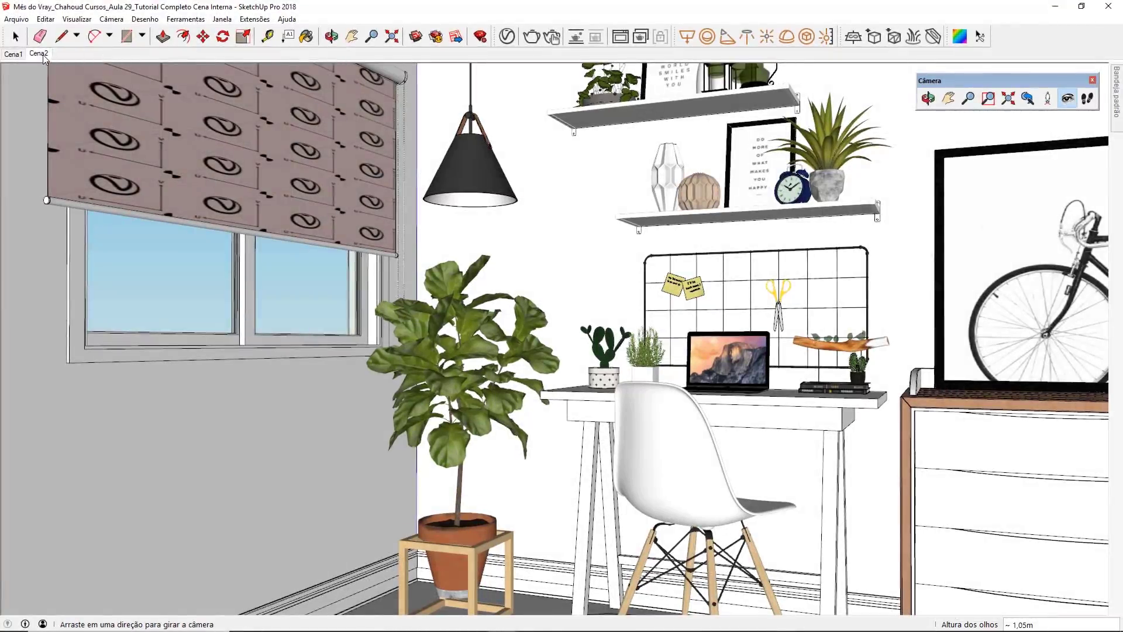
{"action": "left_click", "coordinate": [39, 54]}
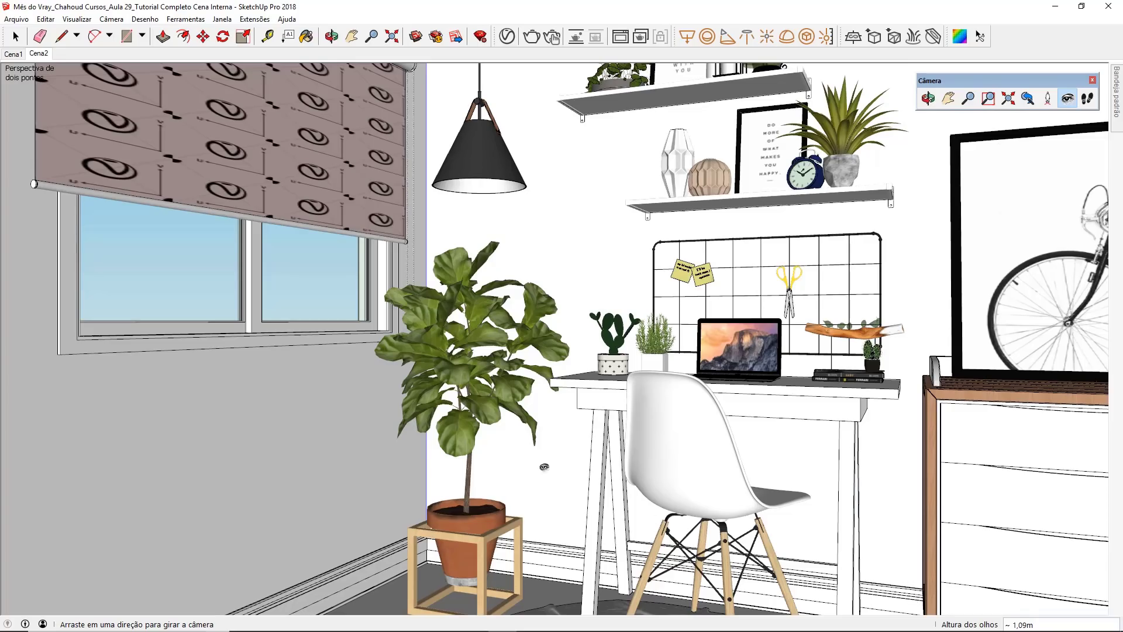
{"action": "left_click", "coordinate": [107, 20]}
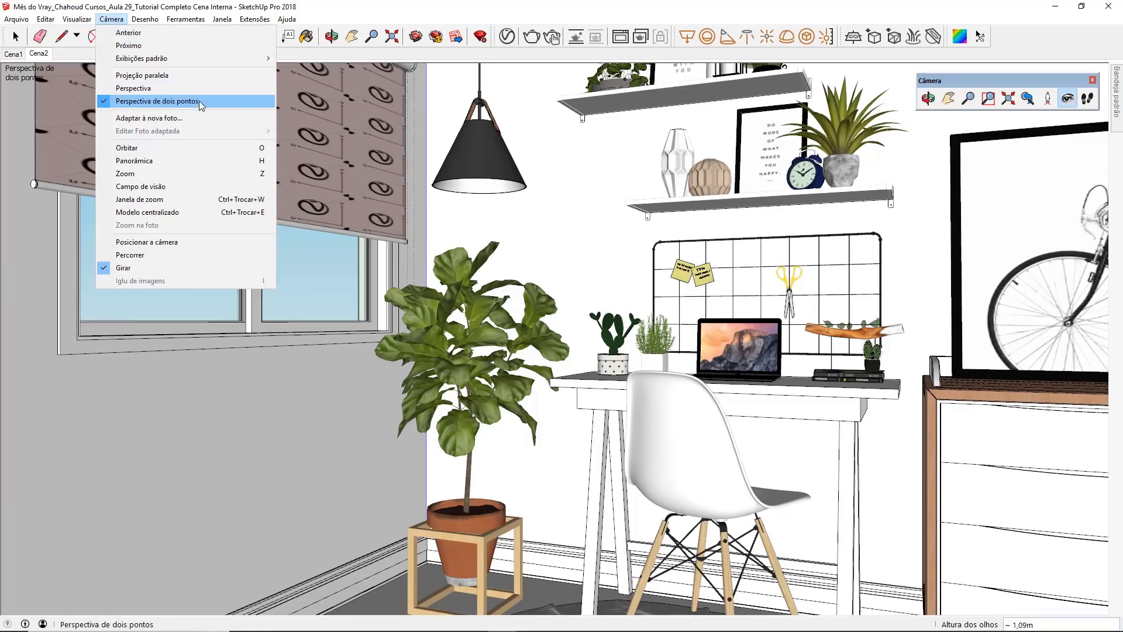
{"action": "left_click", "coordinate": [497, 141]}
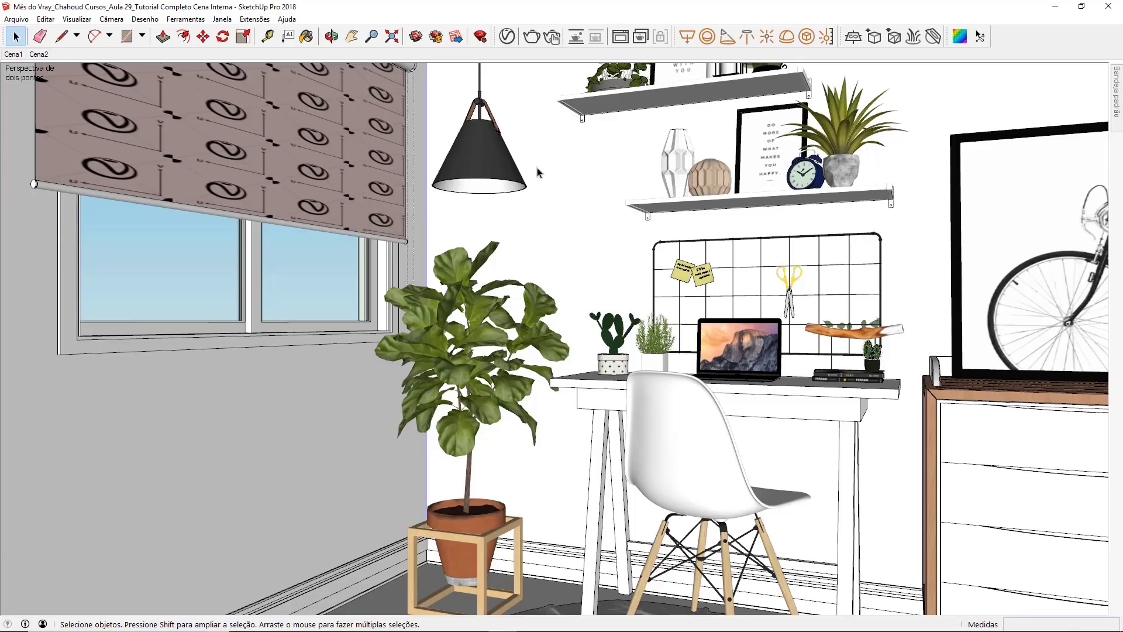
Step: Enable the safe frame in V-Ray's render output settings and set the aspect ratio to Custom
{"action": "left_click", "coordinate": [507, 37]}
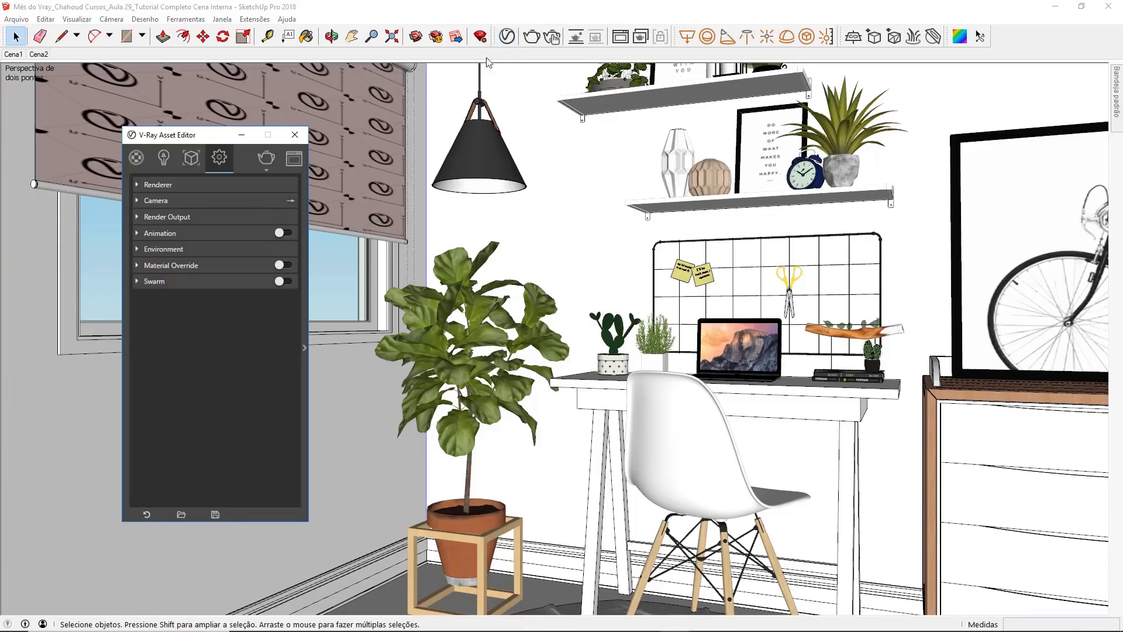
{"action": "left_click", "coordinate": [198, 220]}
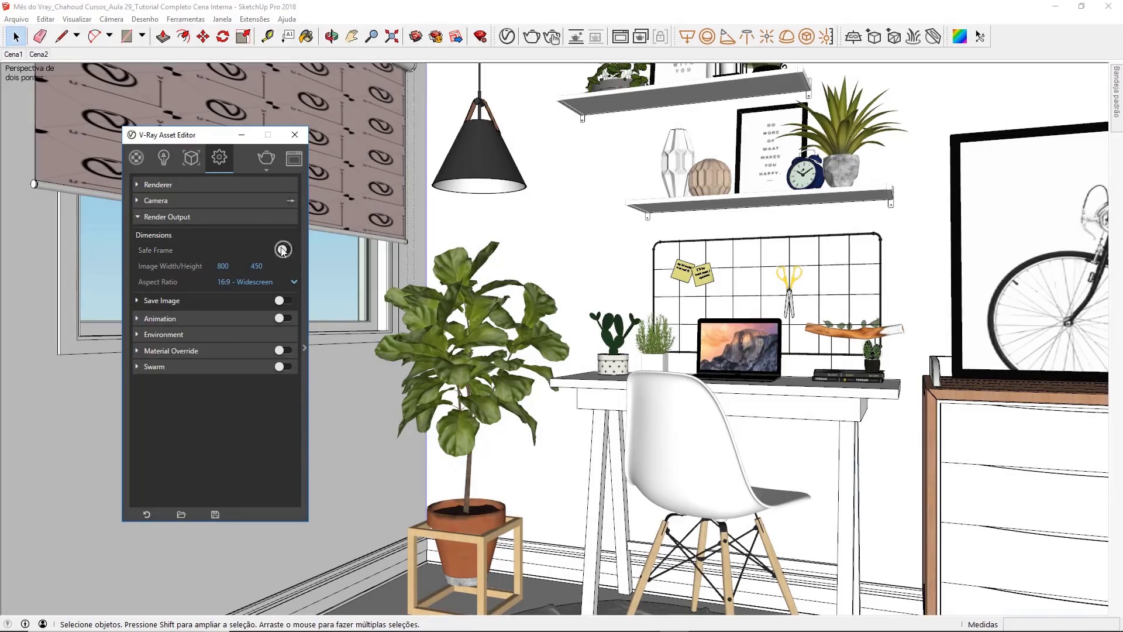
{"action": "left_click", "coordinate": [282, 249]}
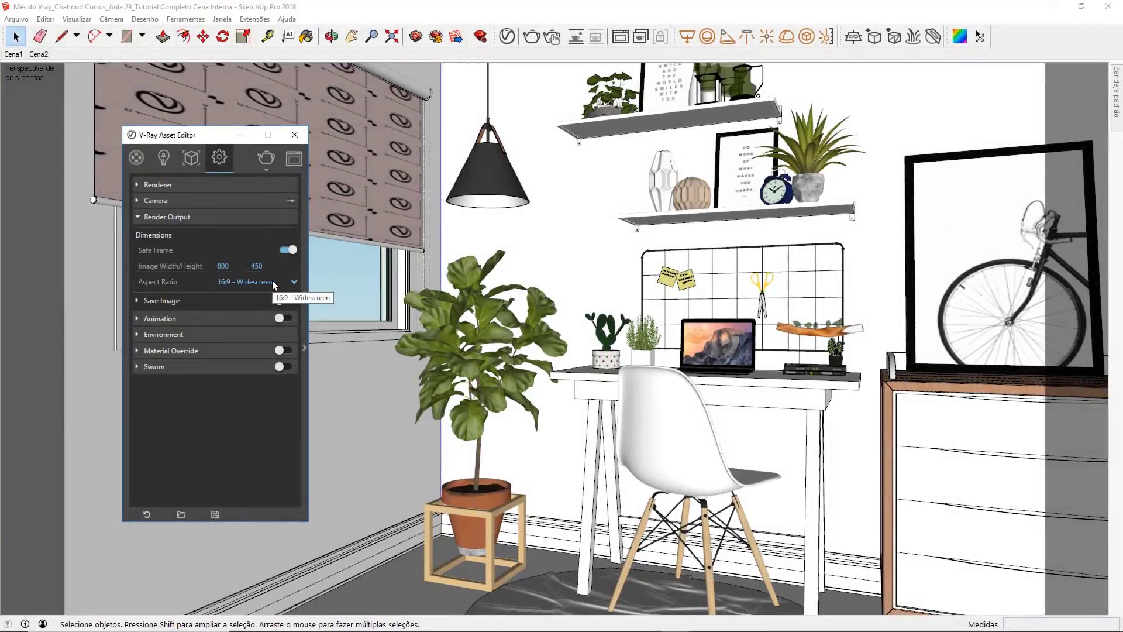
{"action": "left_click", "coordinate": [275, 283]}
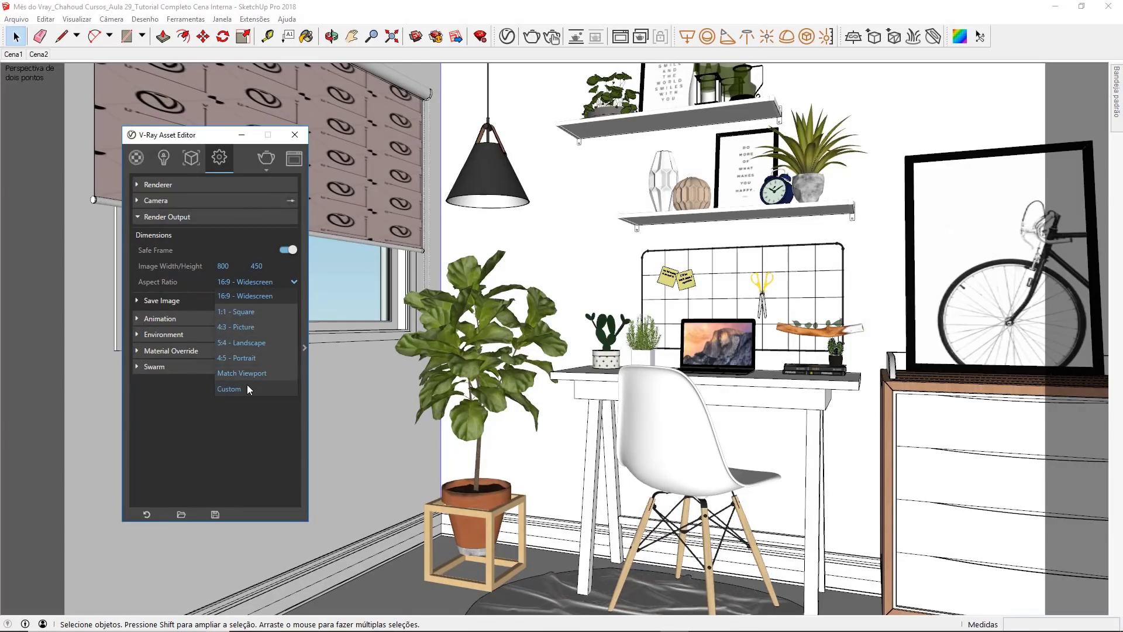
{"action": "left_click", "coordinate": [245, 389]}
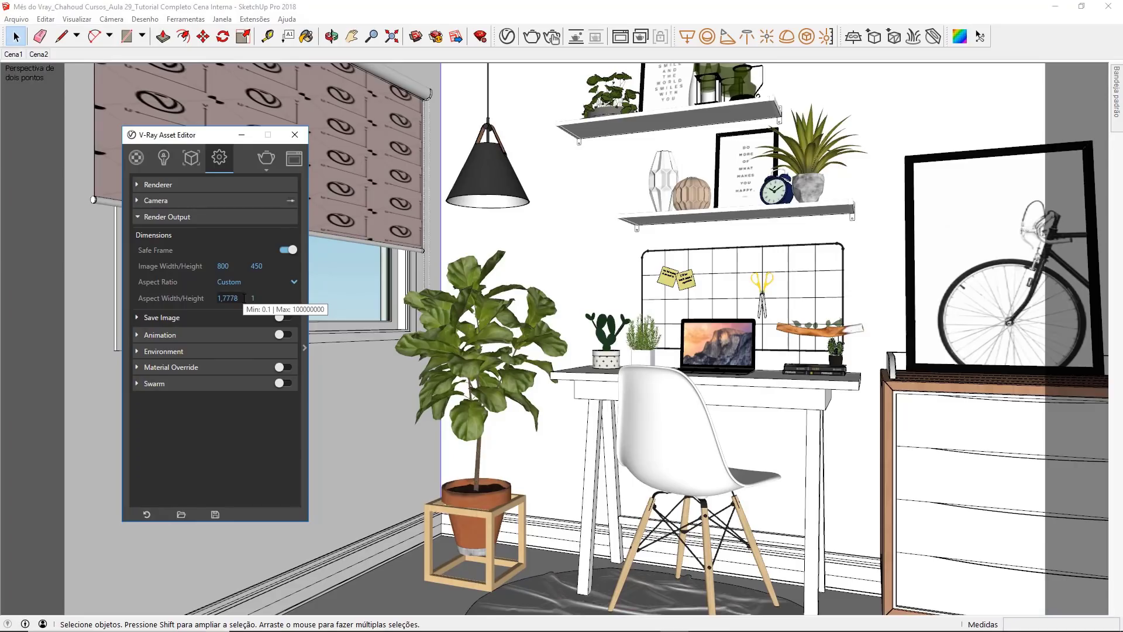
Step: Try a custom aspect width of 12 for the render output
{"action": "left_click_drag", "start_coordinate": [245, 298], "coordinate": [208, 301]}
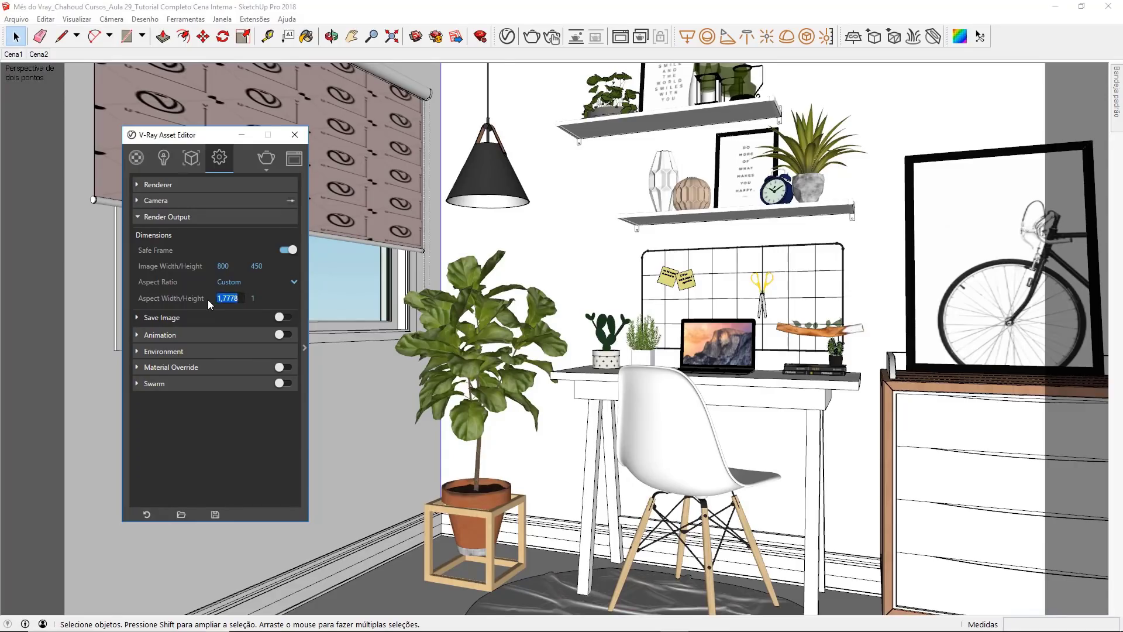
{"action": "left_click", "coordinate": [253, 302]}
{"action": "key", "text": "Tab"}
{"action": "left_click", "coordinate": [246, 299]}
{"action": "left_click_drag", "start_coordinate": [241, 298], "coordinate": [204, 306]}
{"action": "left_click", "coordinate": [239, 299]}
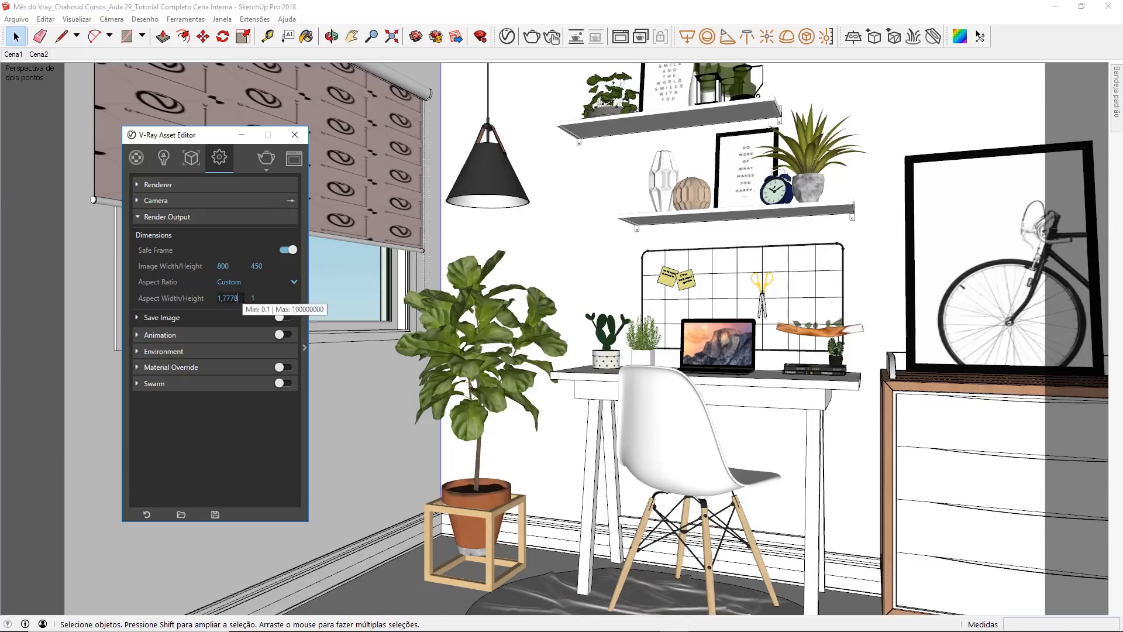
{"action": "left_click_drag", "start_coordinate": [237, 299], "coordinate": [223, 299]}
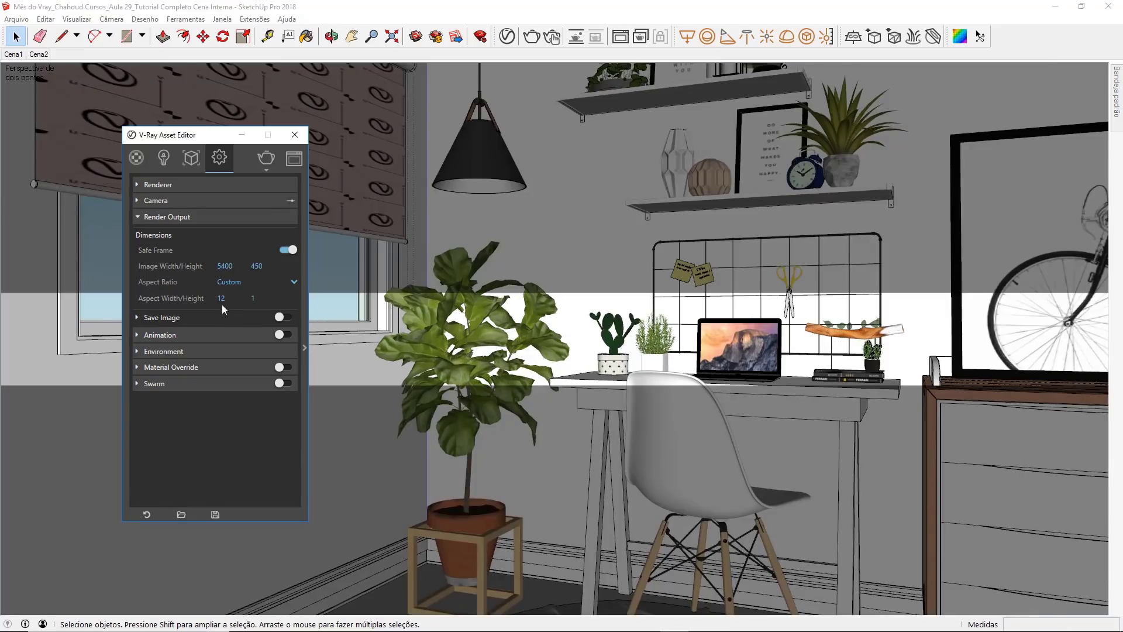
Step: Set the render output's custom aspect width to 1,45
{"action": "double_click", "coordinate": [222, 299]}
{"action": "type", "text": "1,2"}
{"action": "key", "text": "Return"}
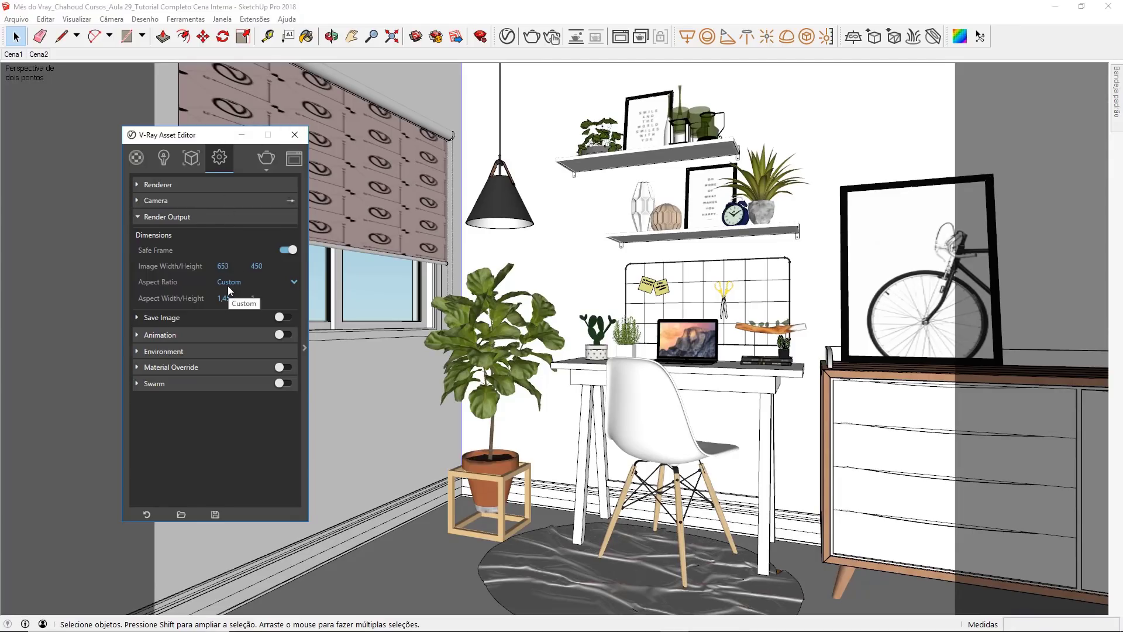
{"action": "left_click", "coordinate": [260, 298]}
{"action": "left_click", "coordinate": [248, 267]}
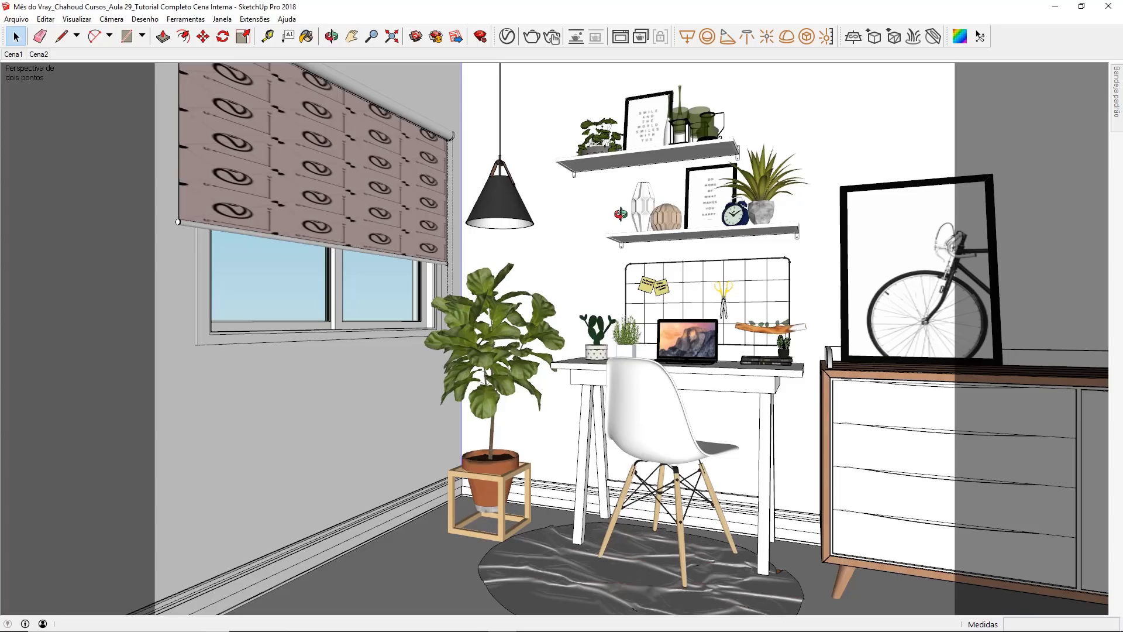
Step: Create a new Generic material in the V-Ray Asset Editor
{"action": "left_click", "coordinate": [506, 36]}
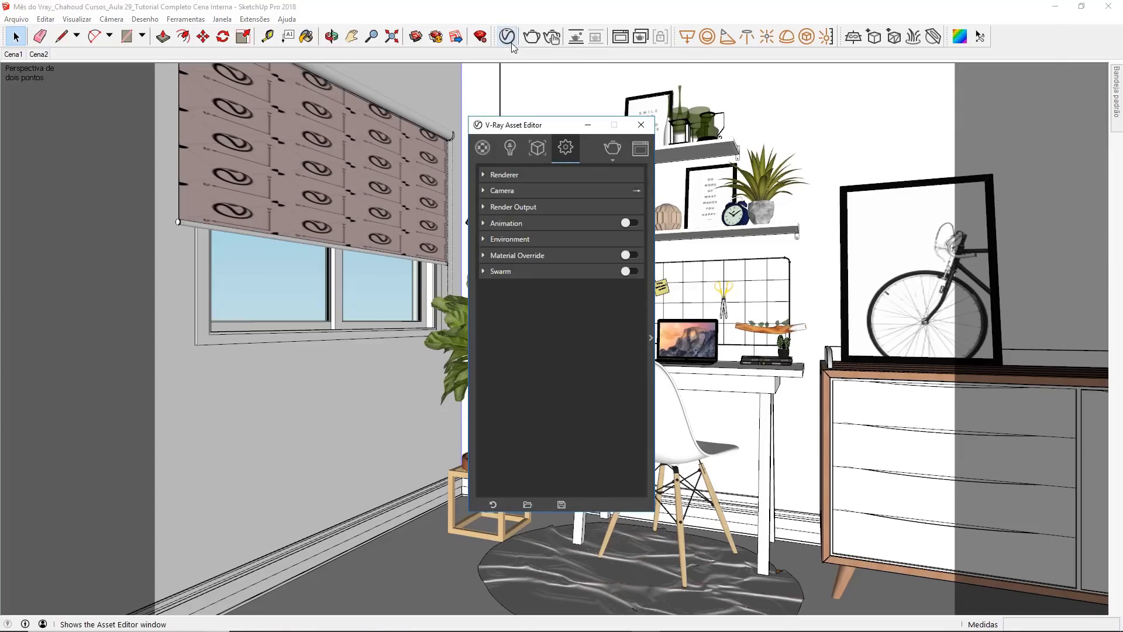
{"action": "left_click", "coordinate": [492, 150]}
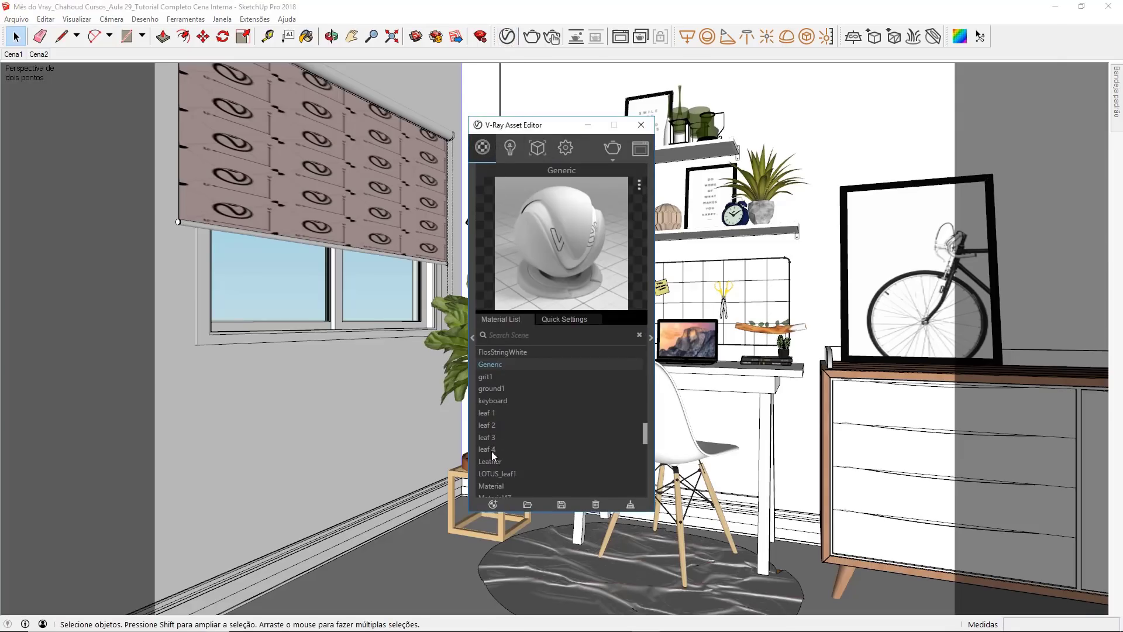
{"action": "left_click", "coordinate": [493, 505]}
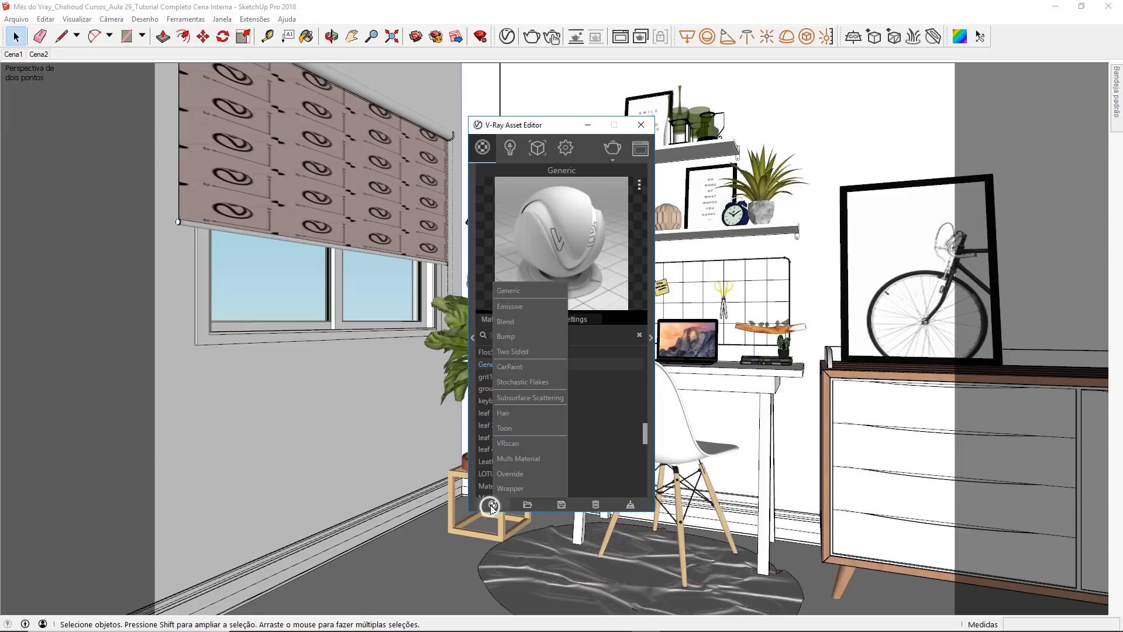
{"action": "left_click", "coordinate": [529, 290]}
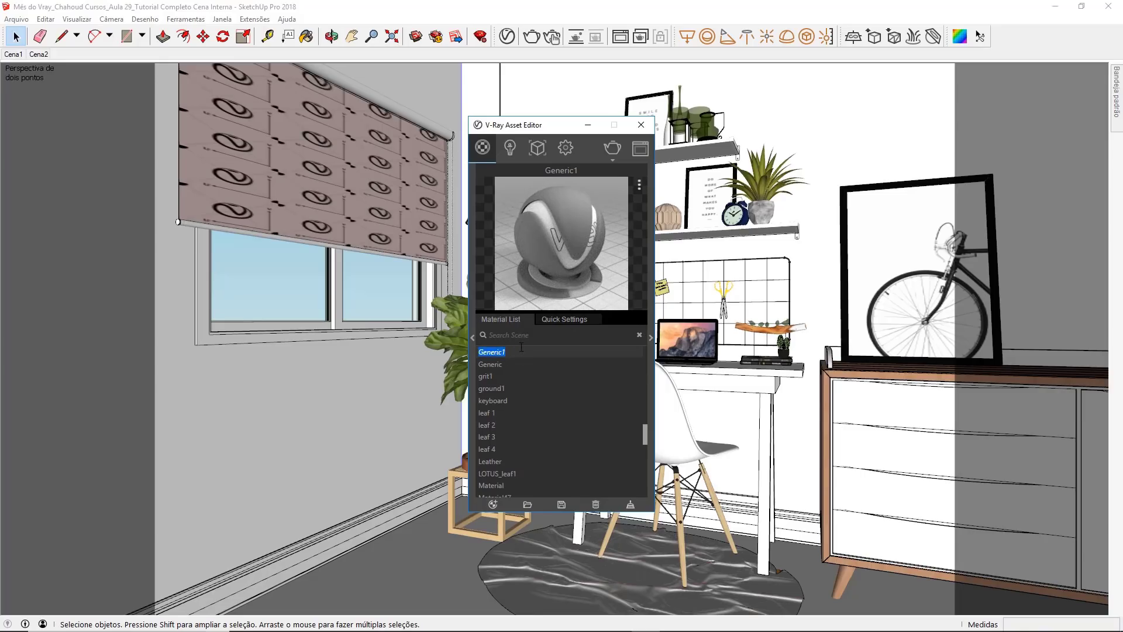
Step: Rename the new Generic material as BASE
{"action": "type", "text": "BASE"}
{"action": "key", "text": "Return"}
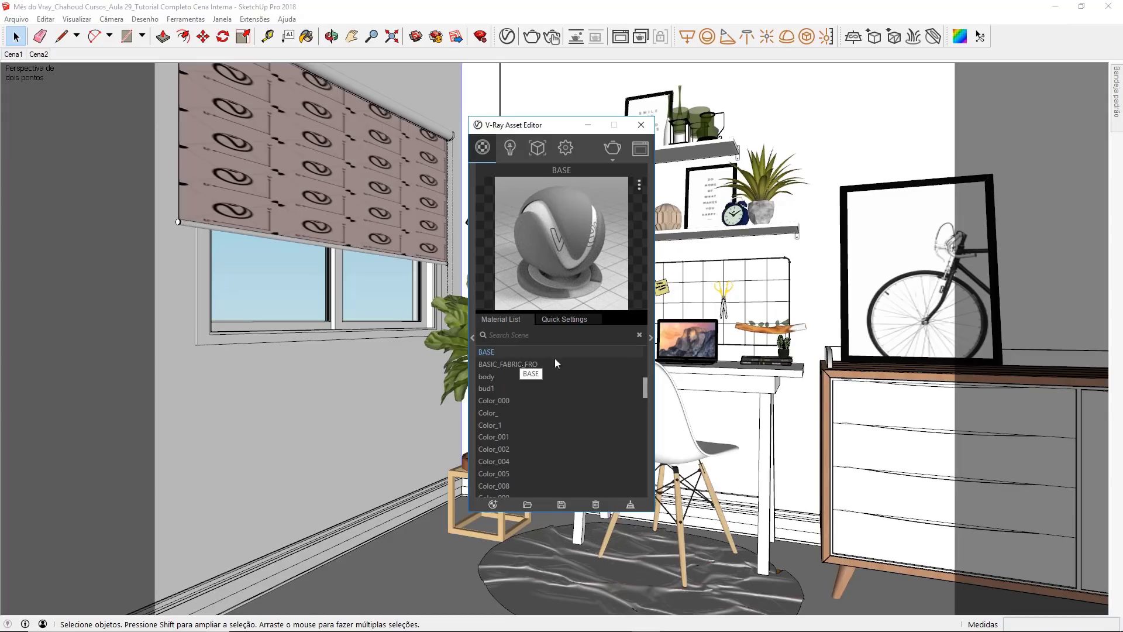
Step: Set the BASE material's diffuse colour to a light grey with R, G and B at 0,741
{"action": "left_click", "coordinate": [652, 338]}
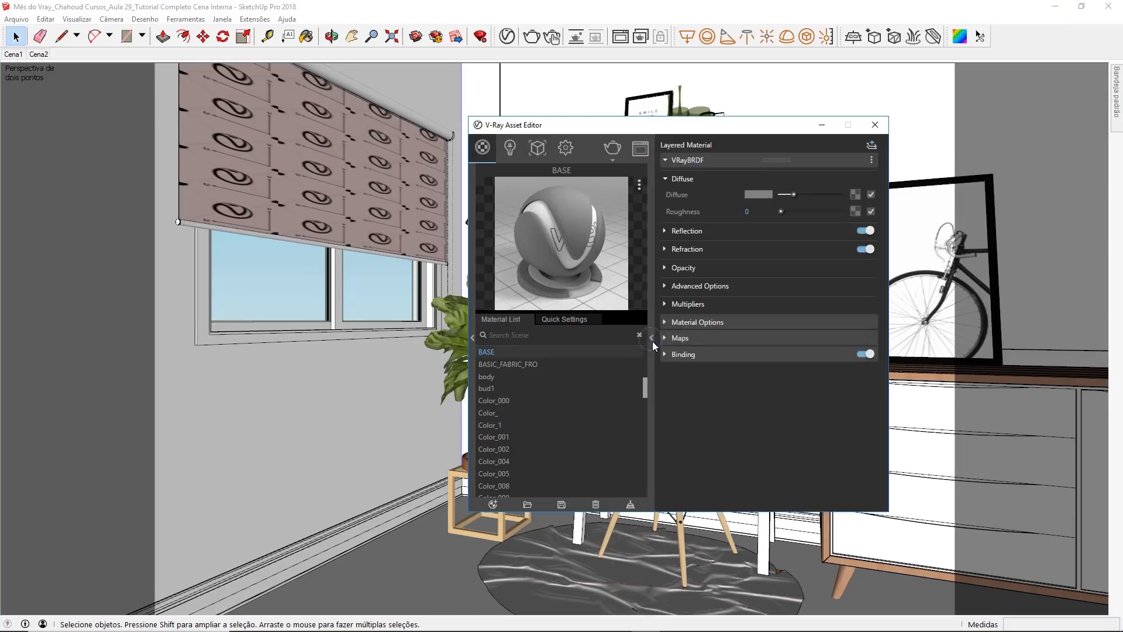
{"action": "left_click", "coordinate": [764, 194]}
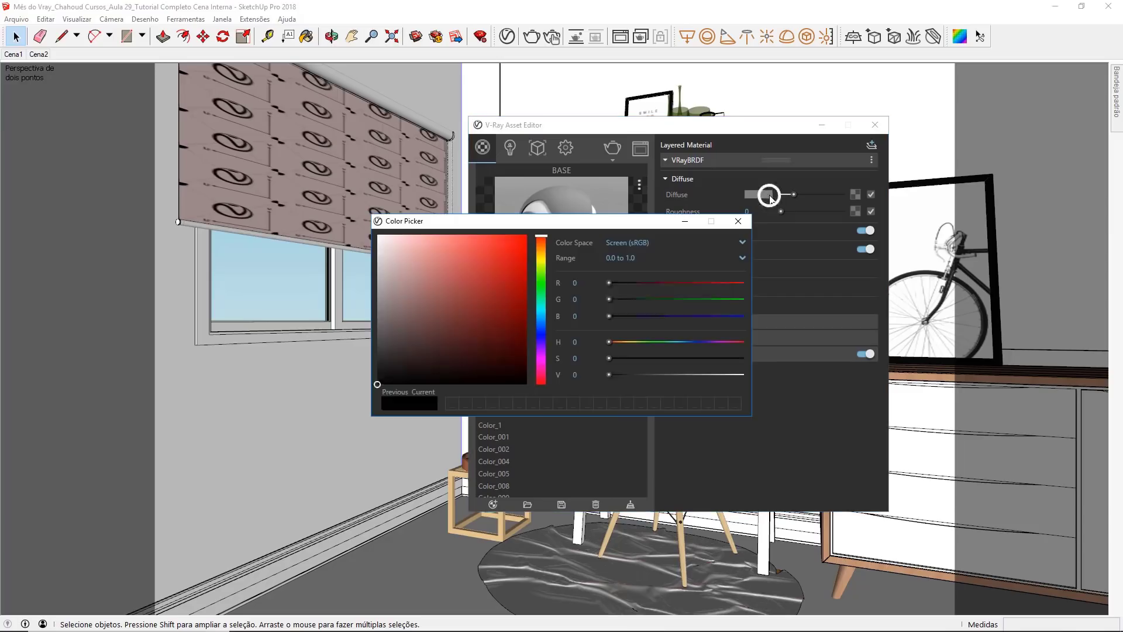
{"action": "left_click_drag", "start_coordinate": [378, 299], "coordinate": [378, 273]}
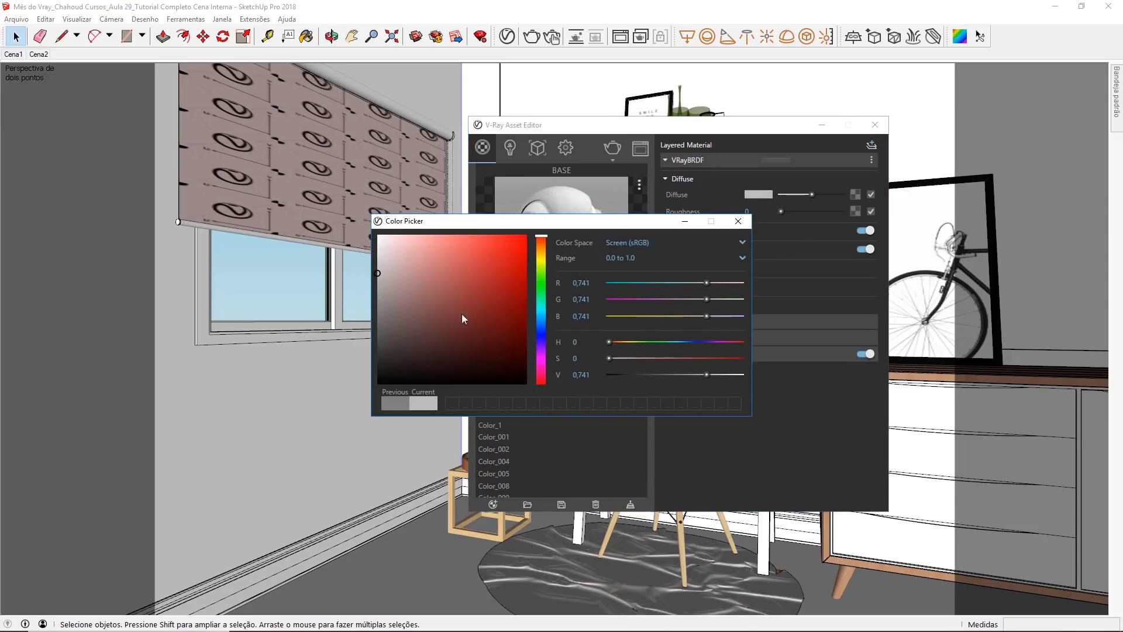
{"action": "left_click", "coordinate": [739, 222]}
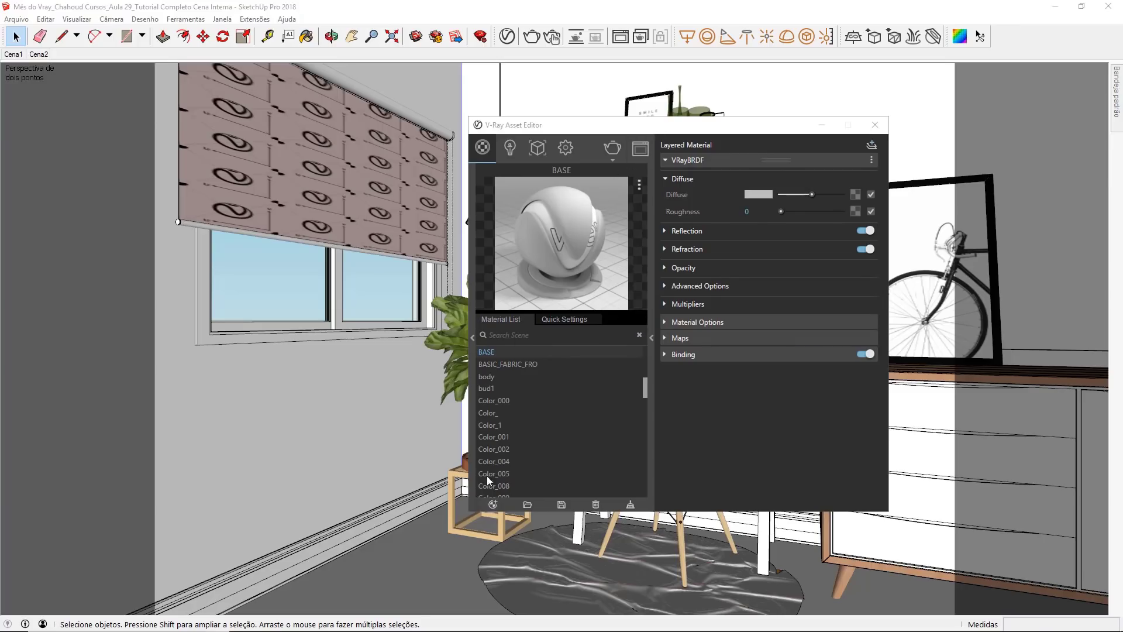
Step: Create a Toon material and assign BASE as its base material
{"action": "left_click", "coordinate": [489, 504]}
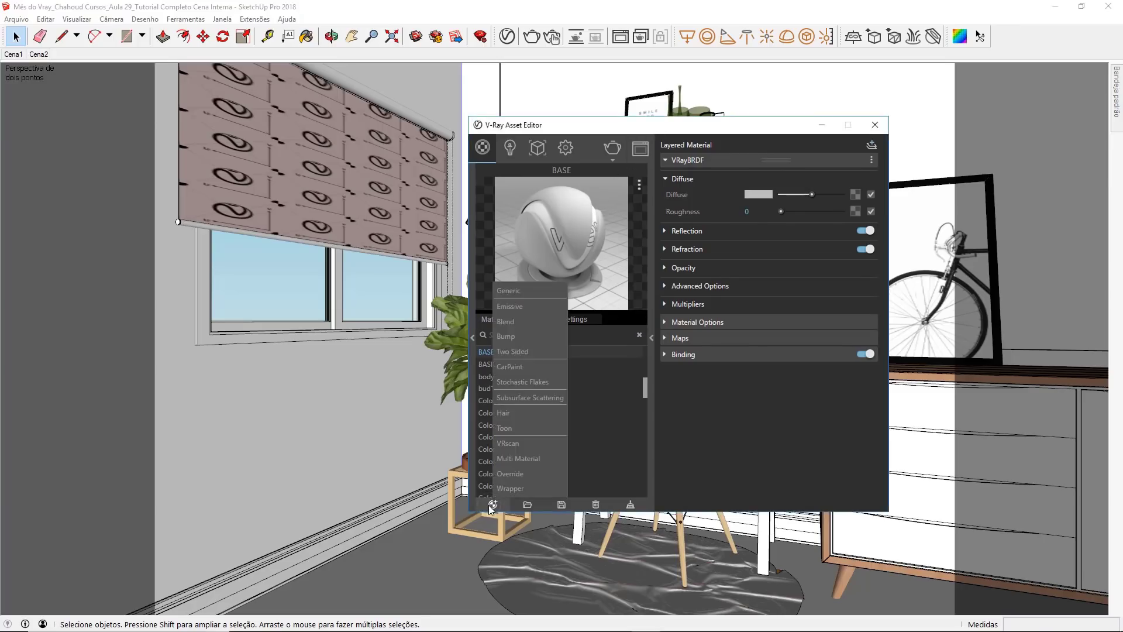
{"action": "left_click", "coordinate": [521, 427]}
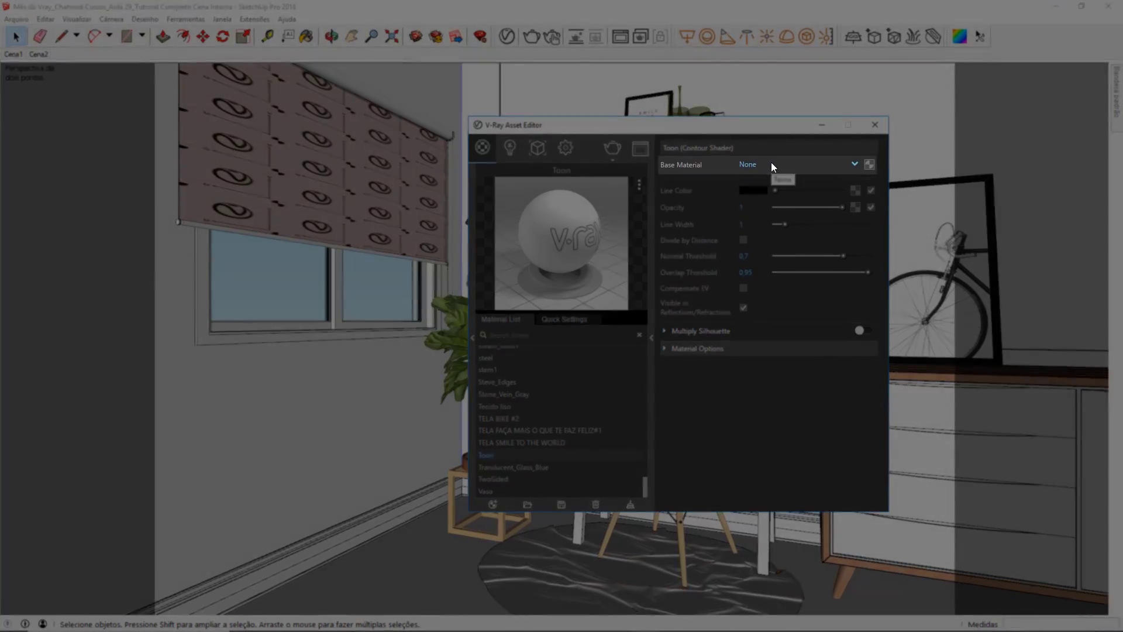
{"action": "left_click", "coordinate": [771, 164]}
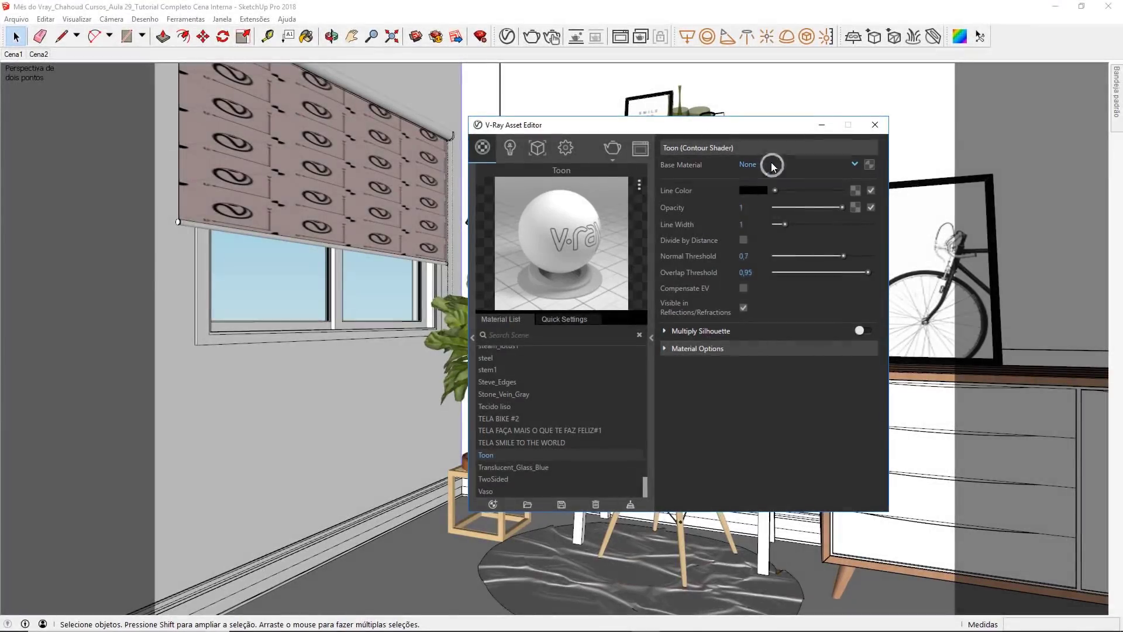
{"action": "scroll", "coordinate": [789, 219], "scroll_direction": "down", "scroll_amount": 7}
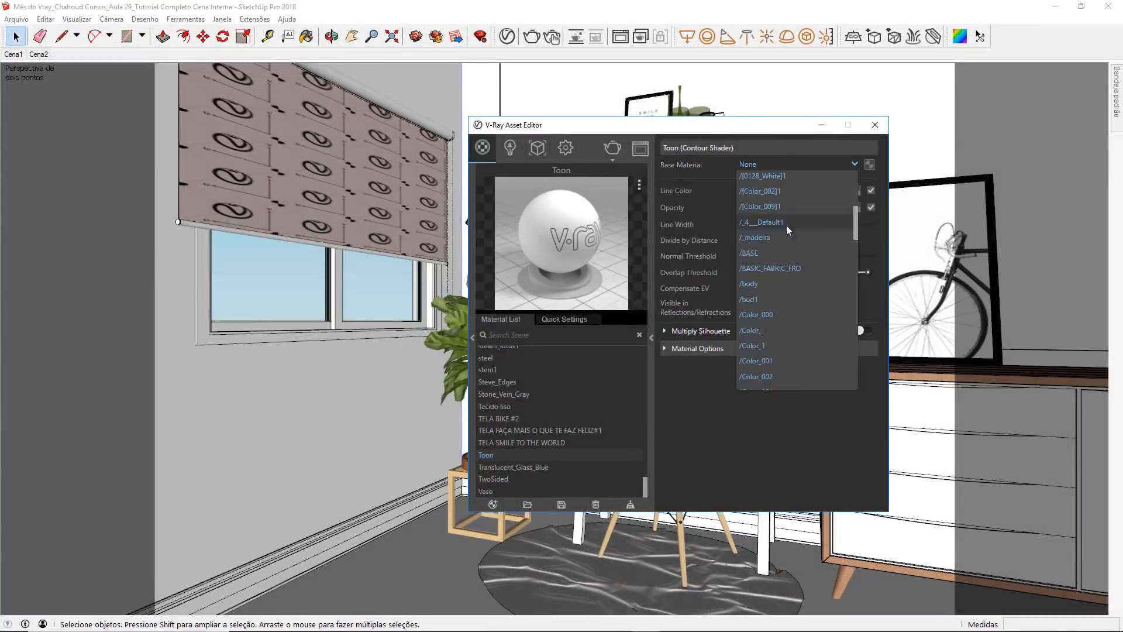
{"action": "left_click", "coordinate": [767, 251]}
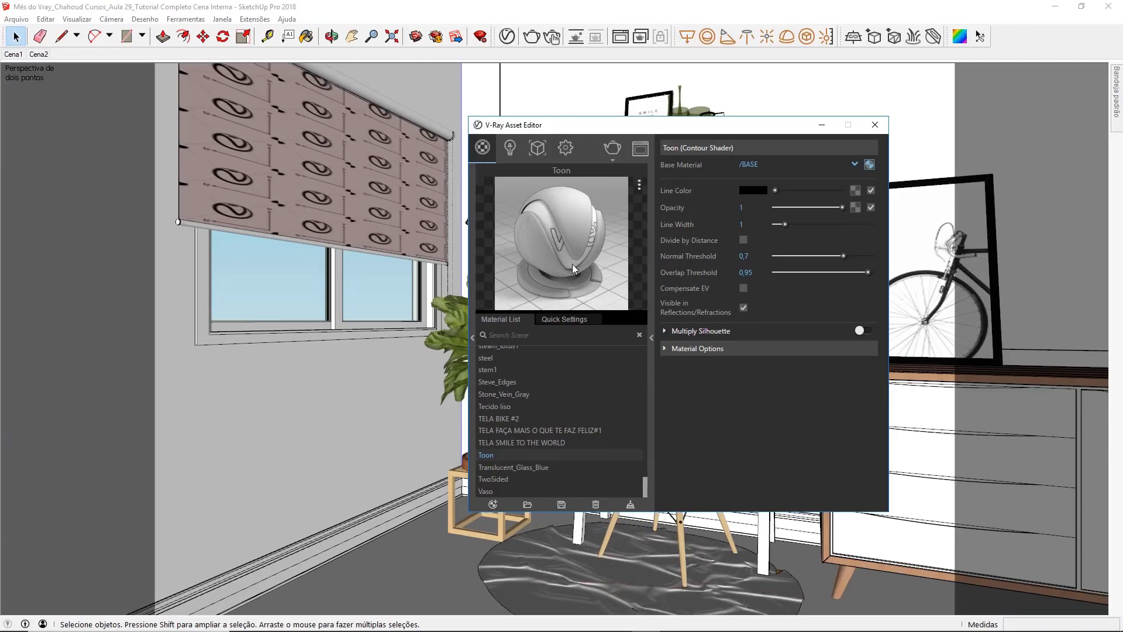
Step: Enable Material Override in the V-Ray render settings and choose Toon as the override material
{"action": "left_click", "coordinate": [572, 150]}
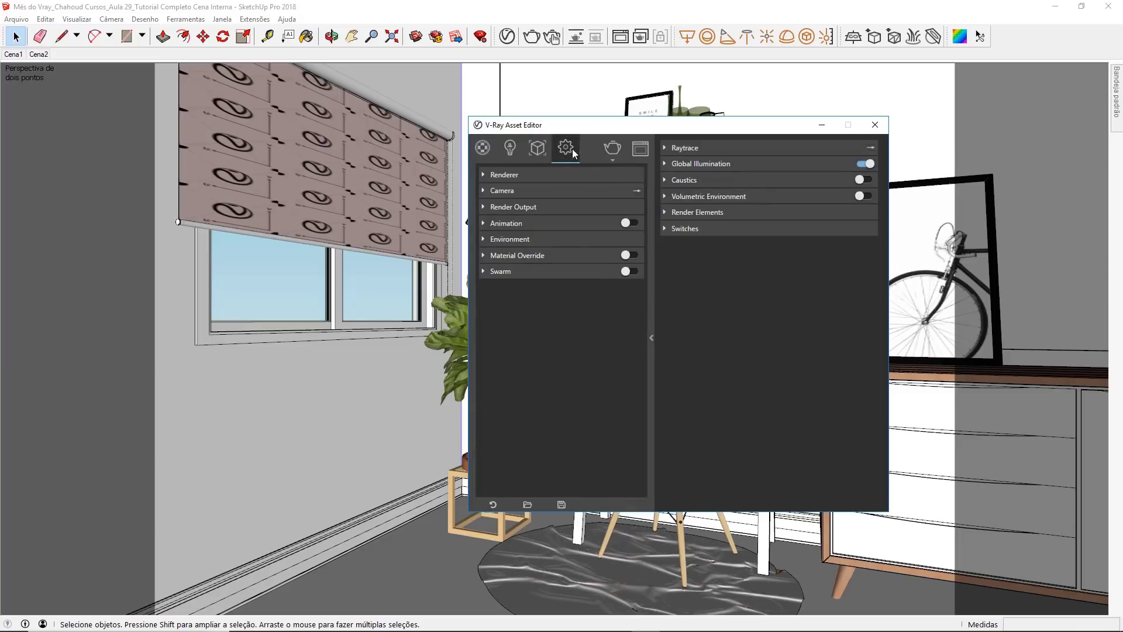
{"action": "left_click", "coordinate": [588, 255]}
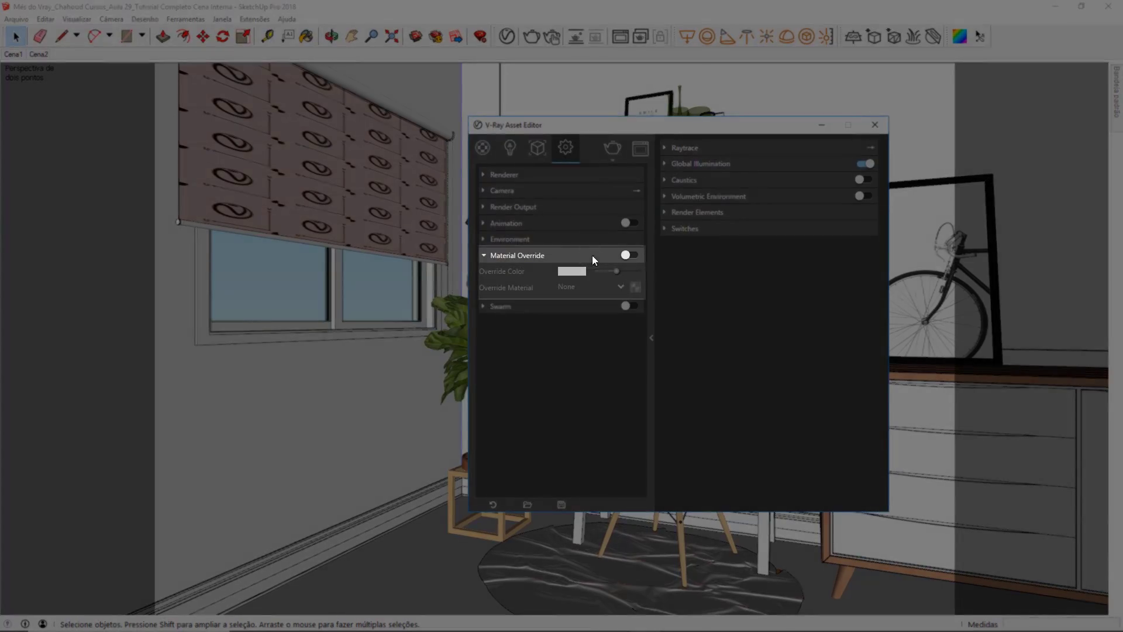
{"action": "left_click", "coordinate": [628, 255]}
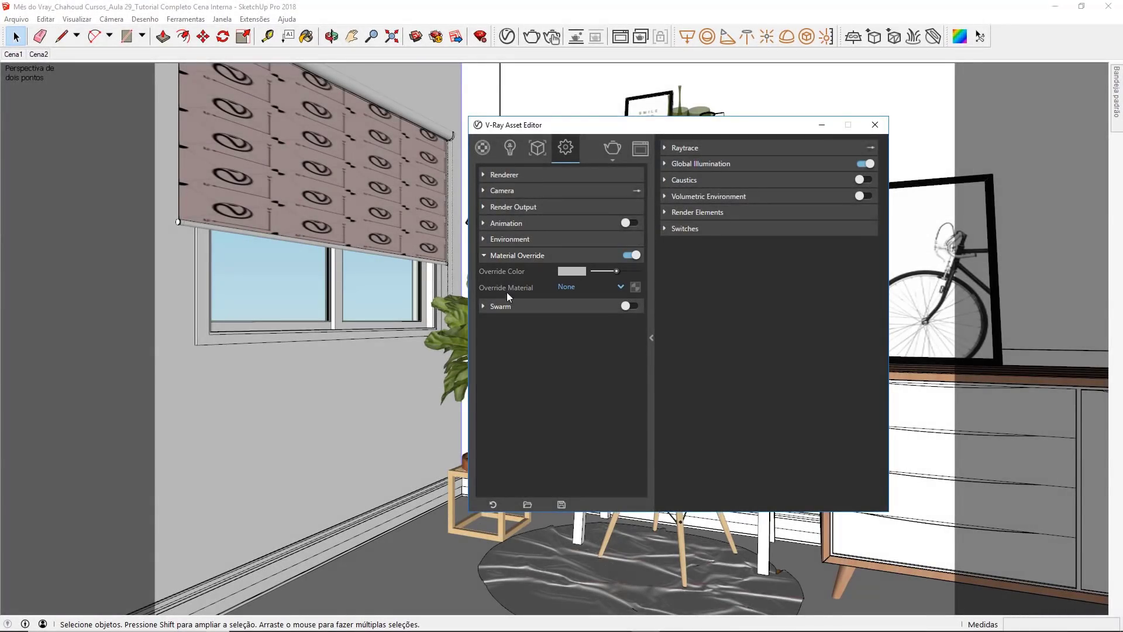
{"action": "left_click", "coordinate": [615, 289]}
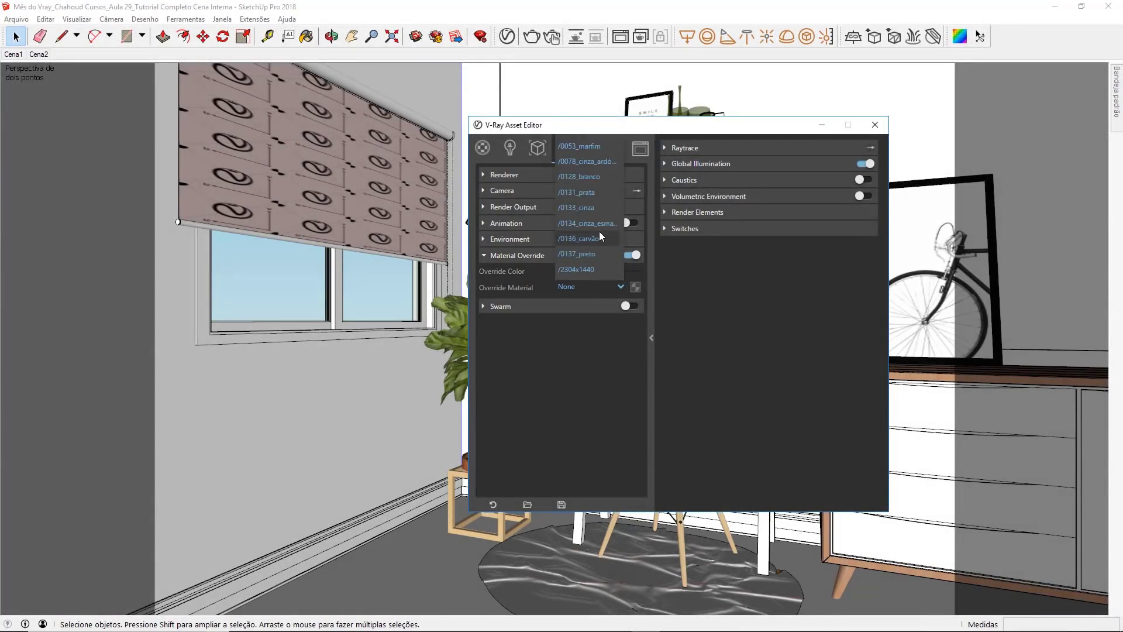
{"action": "scroll", "coordinate": [599, 233], "scroll_direction": "down", "scroll_amount": 10}
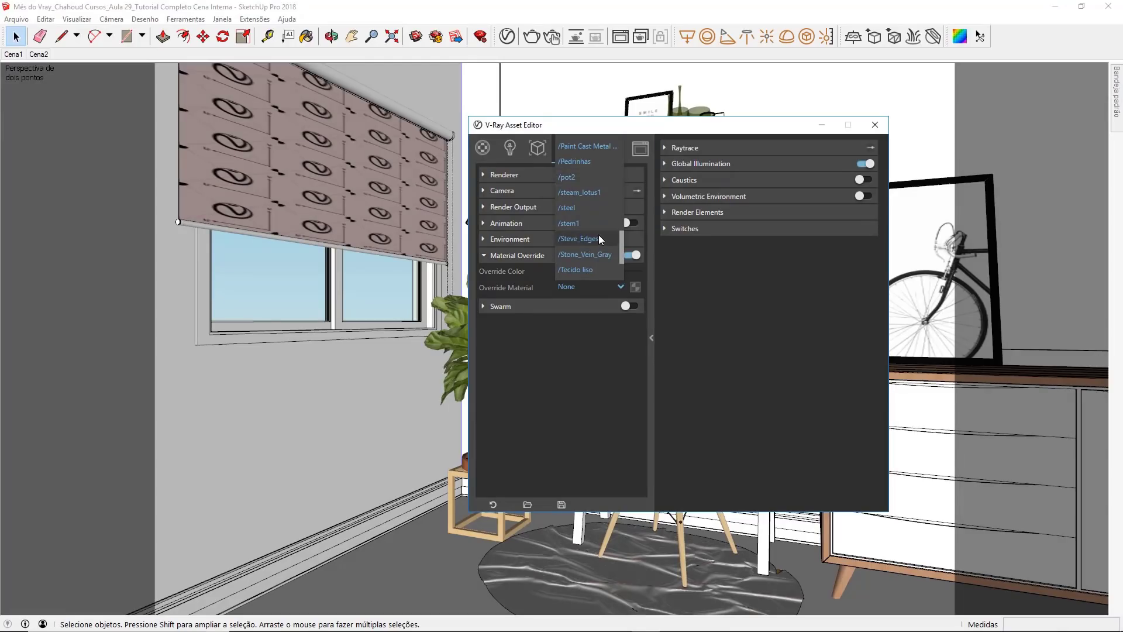
{"action": "scroll", "coordinate": [599, 234], "scroll_direction": "down", "scroll_amount": 2}
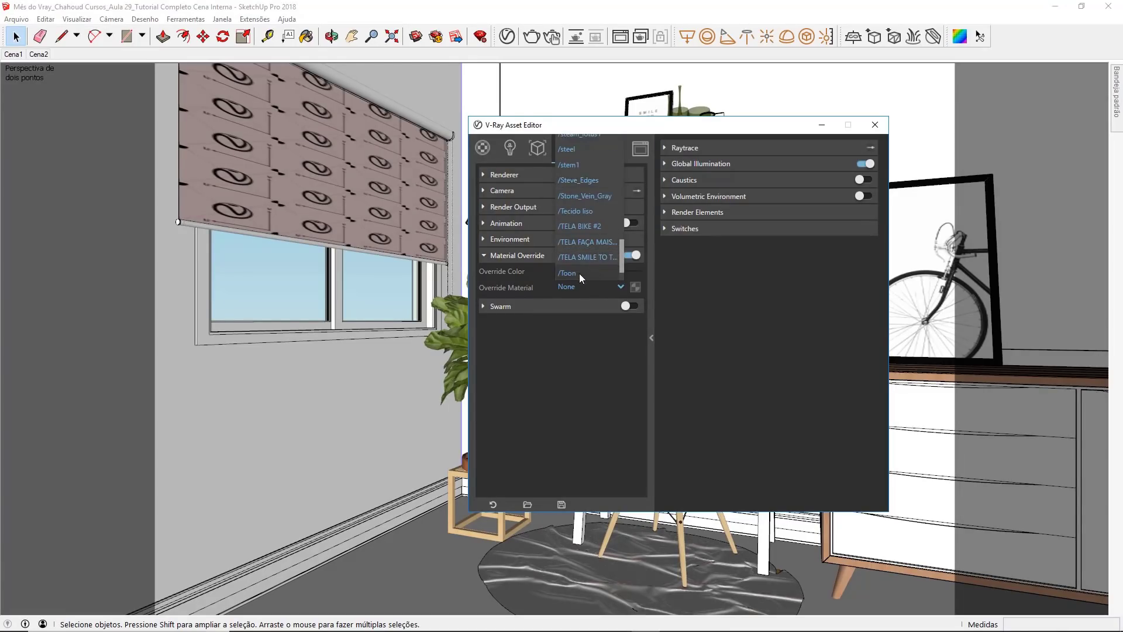
{"action": "left_click", "coordinate": [591, 273]}
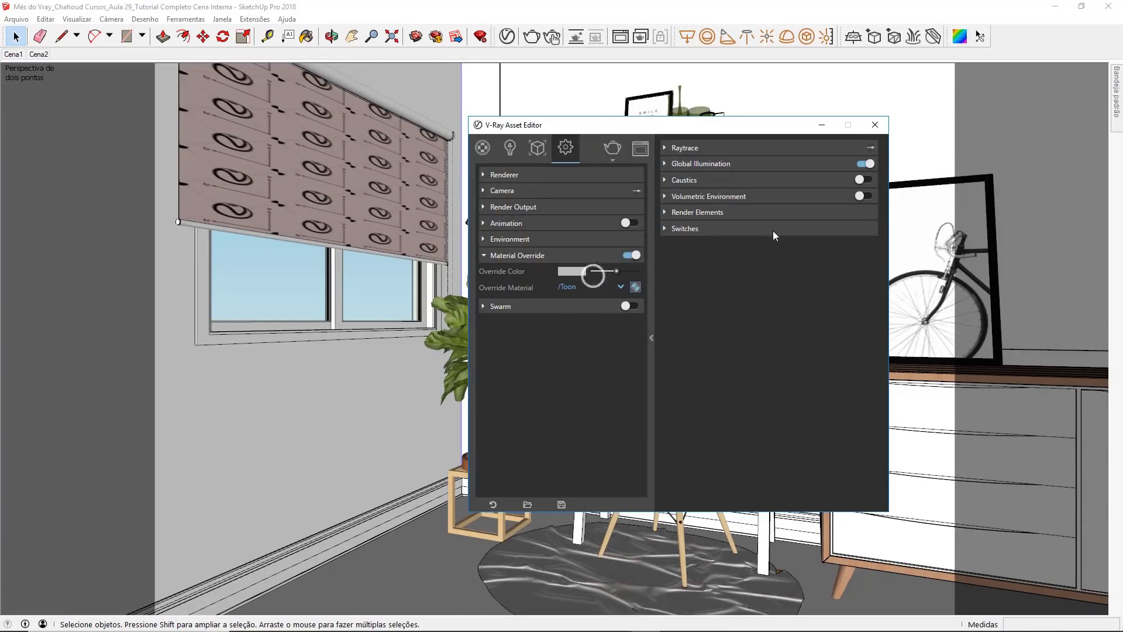
Step: Close the Asset Editor, run a non-interactive test render of the scene and minimise the frame buffer
{"action": "left_click", "coordinate": [874, 125]}
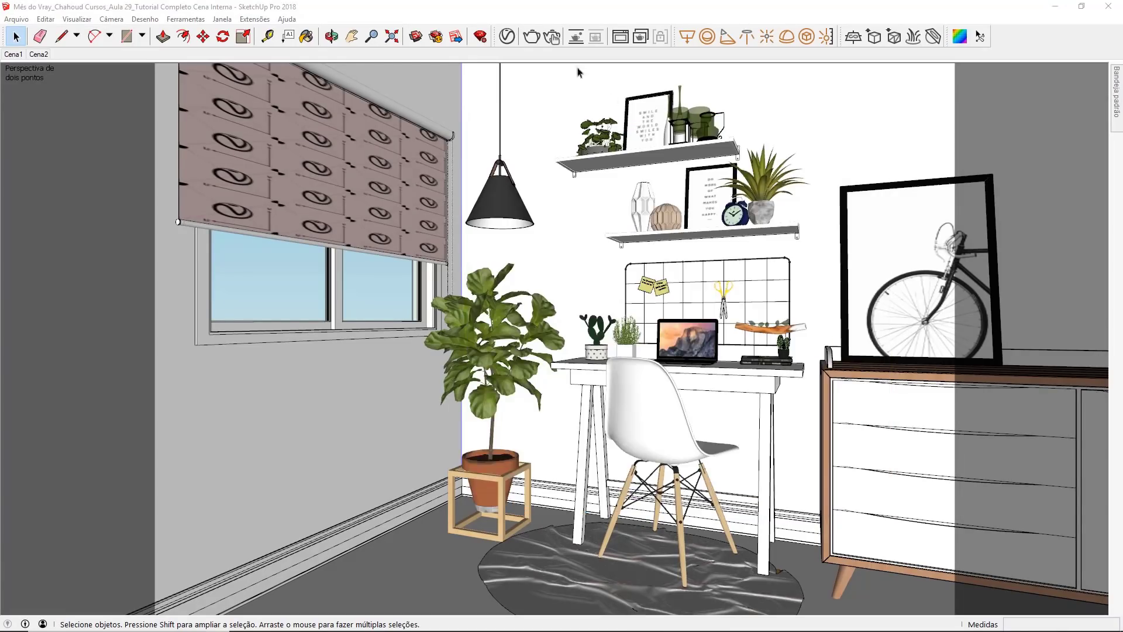
{"action": "left_click", "coordinate": [531, 39]}
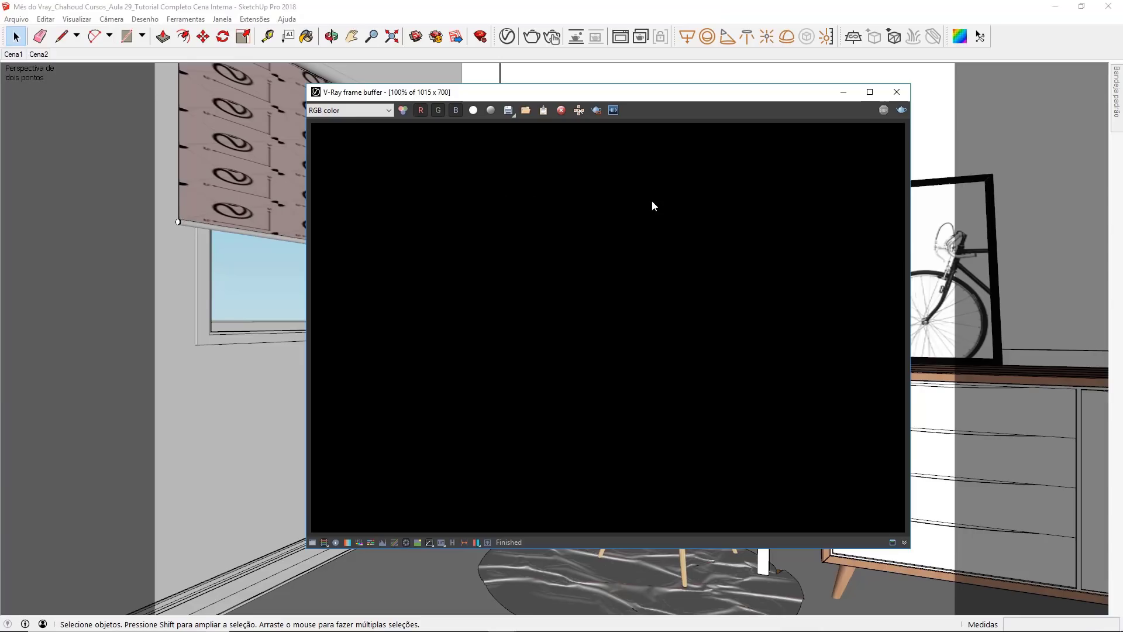
{"action": "left_click", "coordinate": [843, 92]}
{"action": "left_click", "coordinate": [297, 138]}
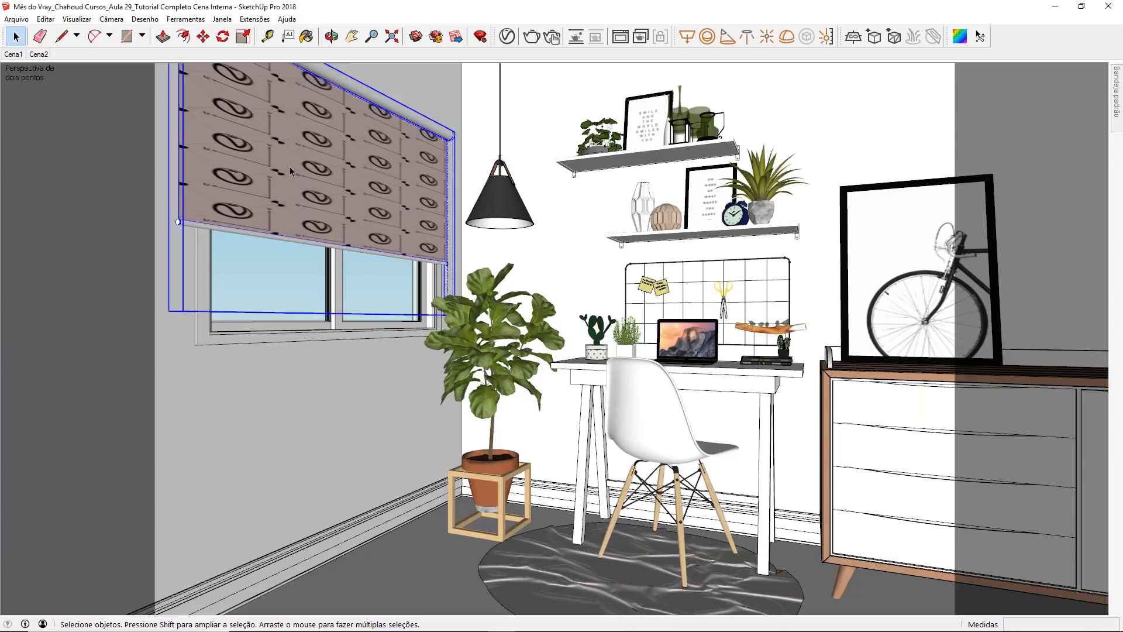
{"action": "left_click", "coordinate": [295, 263]}
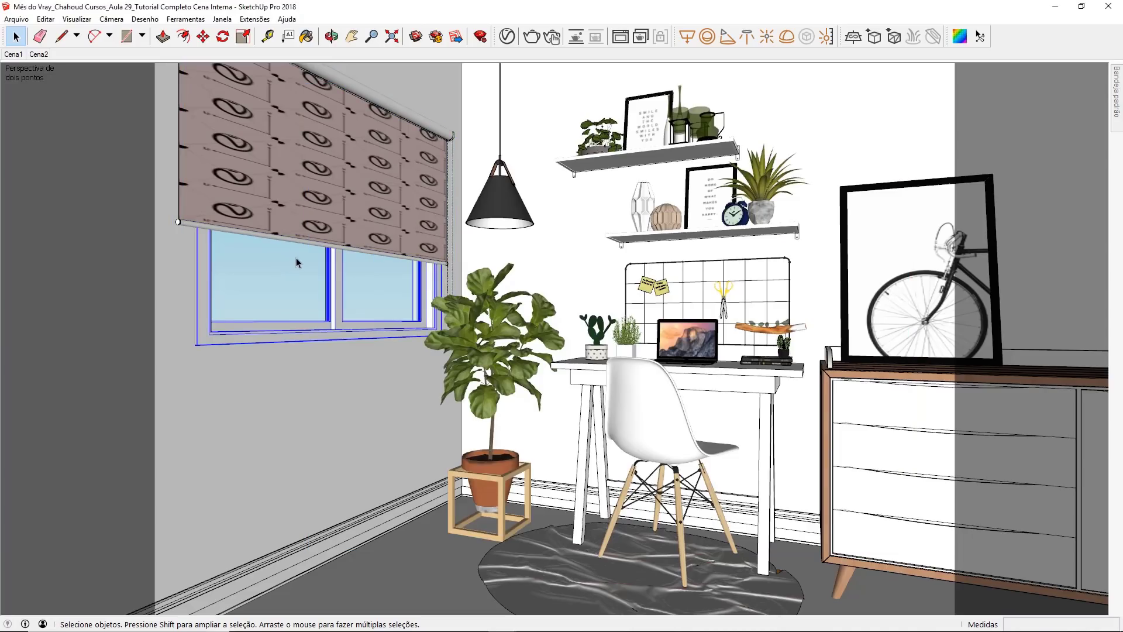
{"action": "left_click", "coordinate": [296, 207]}
{"action": "left_click", "coordinate": [303, 276]}
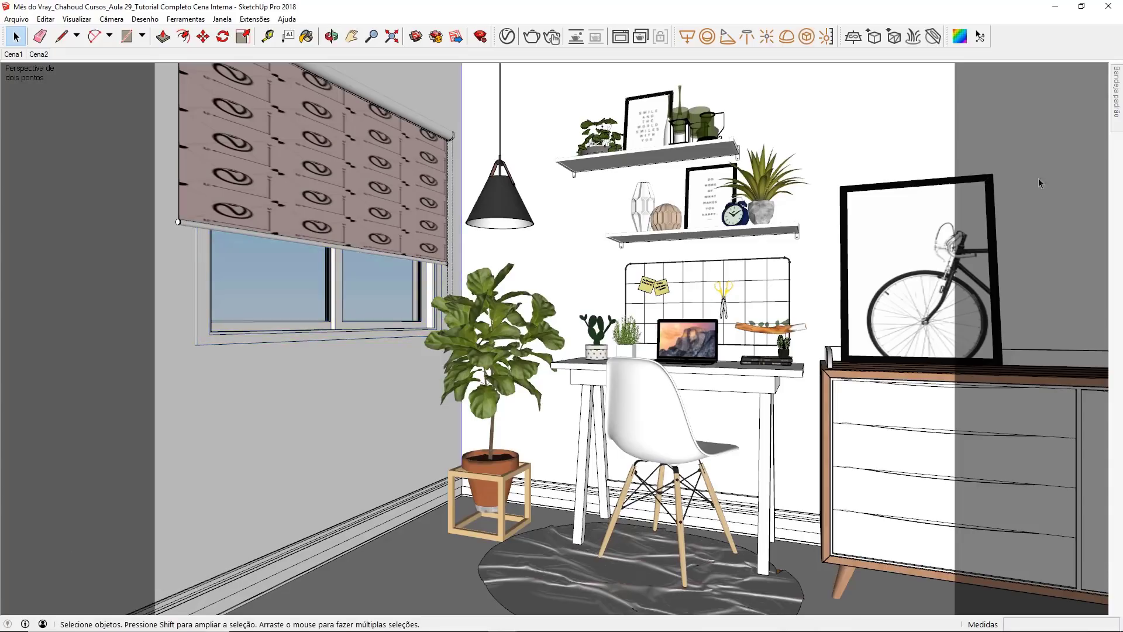
Step: Keep the default tray open and sample the material of the window glass
{"action": "mouse_move", "coordinate": [1118, 87]}
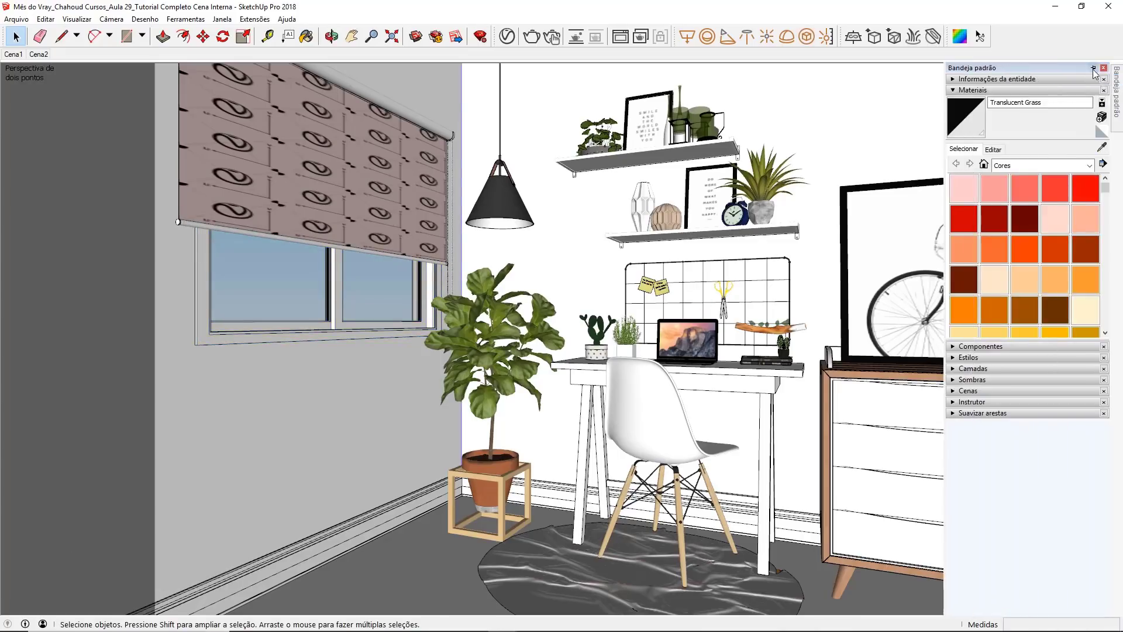
{"action": "left_click", "coordinate": [1094, 69]}
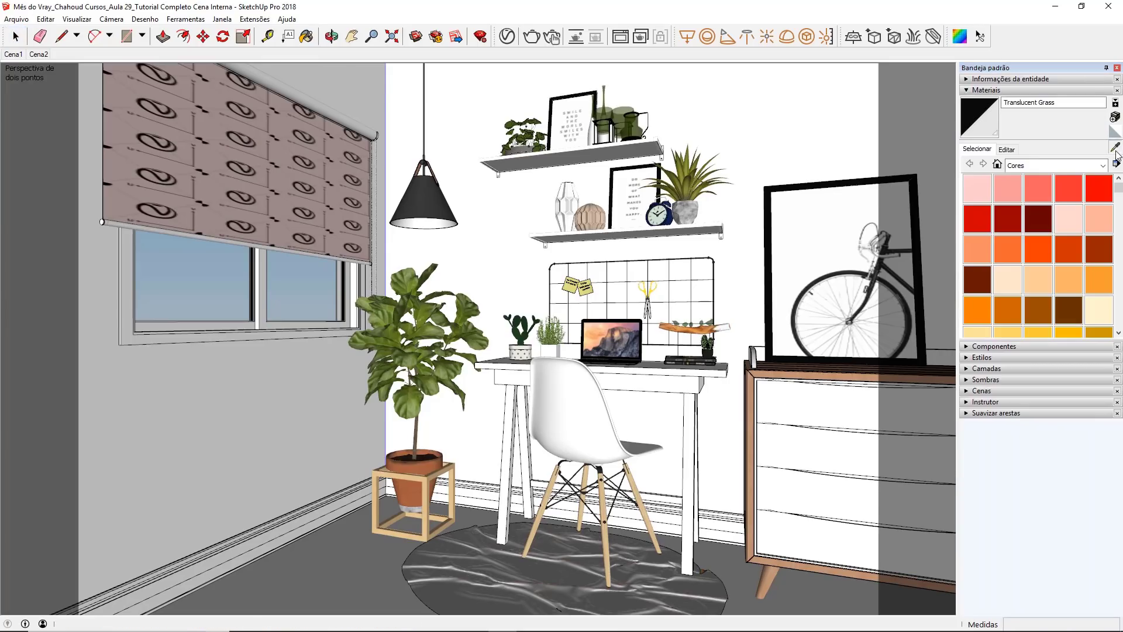
{"action": "left_click", "coordinate": [1115, 147]}
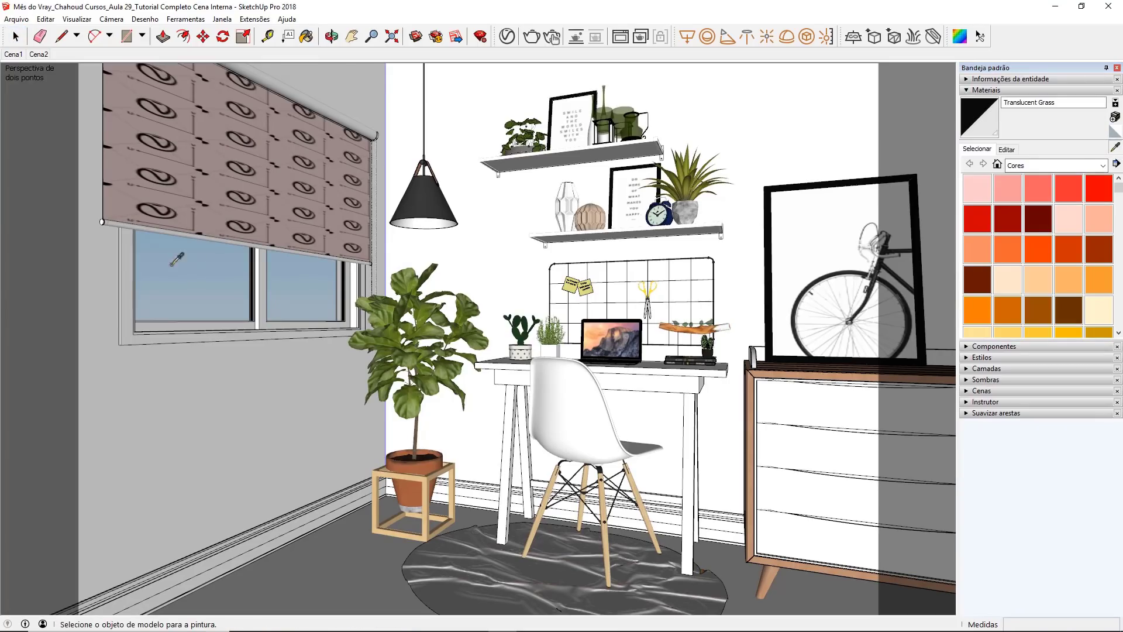
{"action": "left_click", "coordinate": [197, 257]}
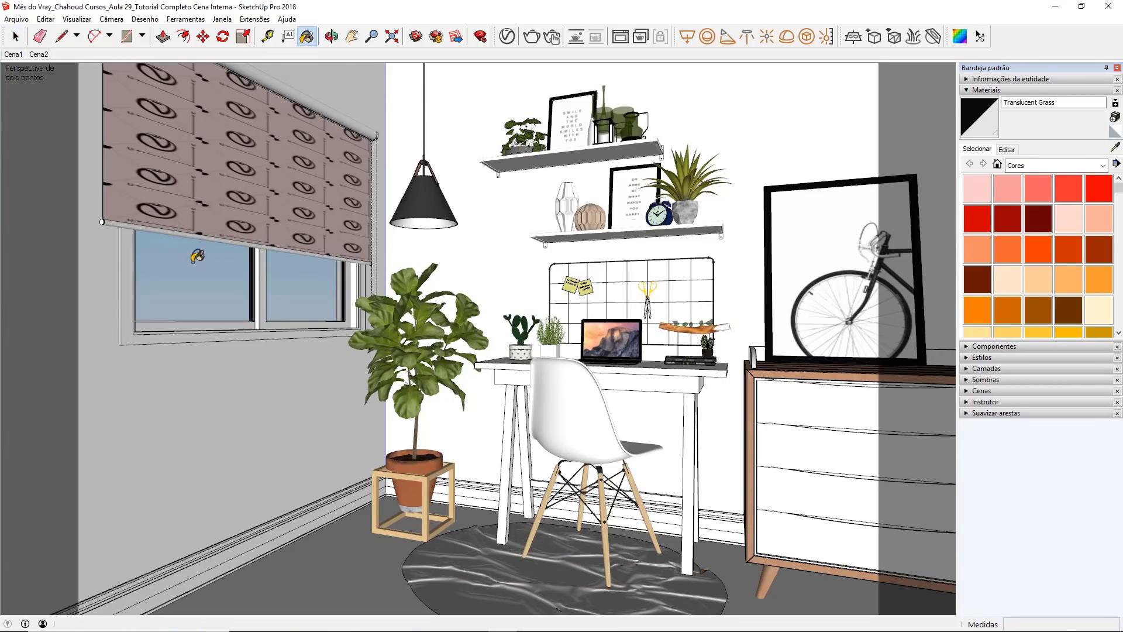
Step: Rename the sampled window glass material as MV - Vidro in the V-Ray Asset Editor
{"action": "left_click", "coordinate": [507, 41]}
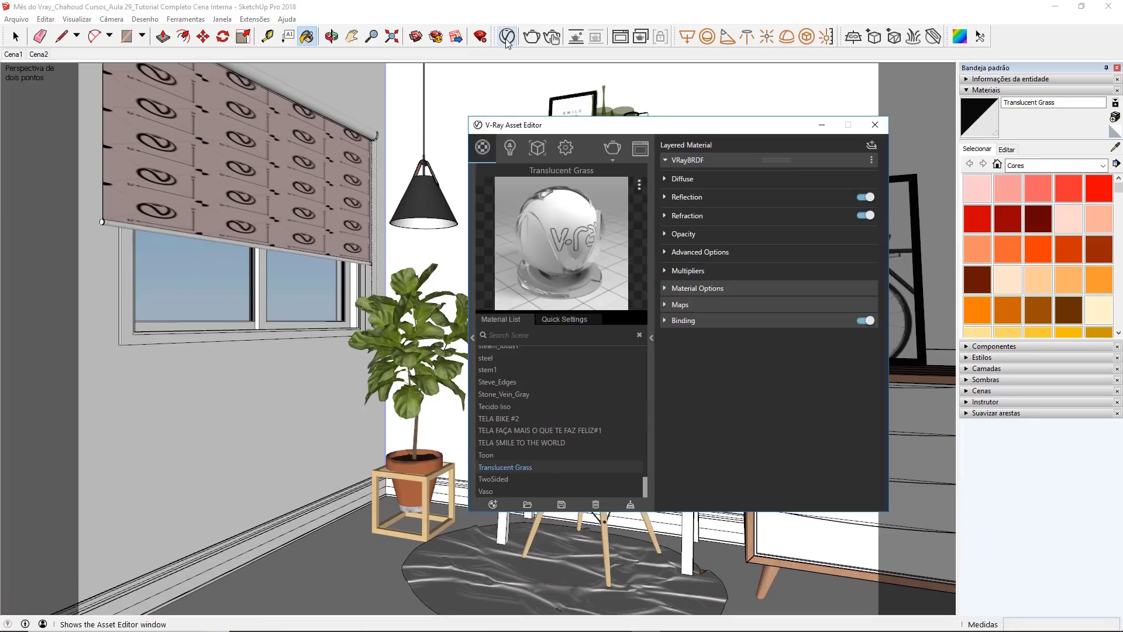
{"action": "double_click", "coordinate": [538, 466]}
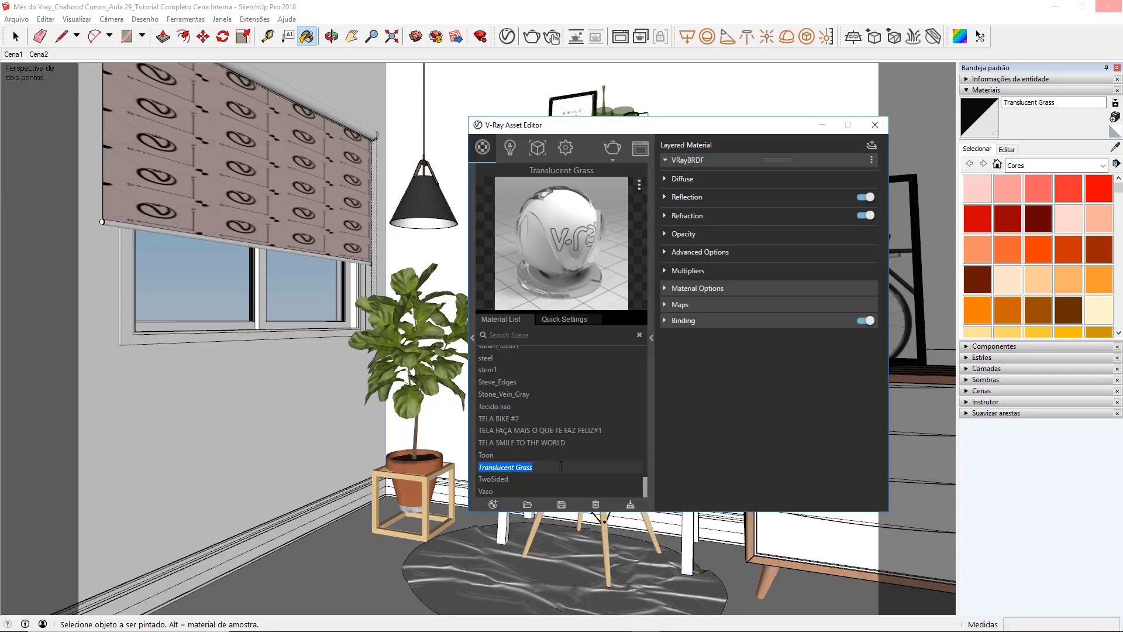
{"action": "type", "text": "MV - Vidro"}
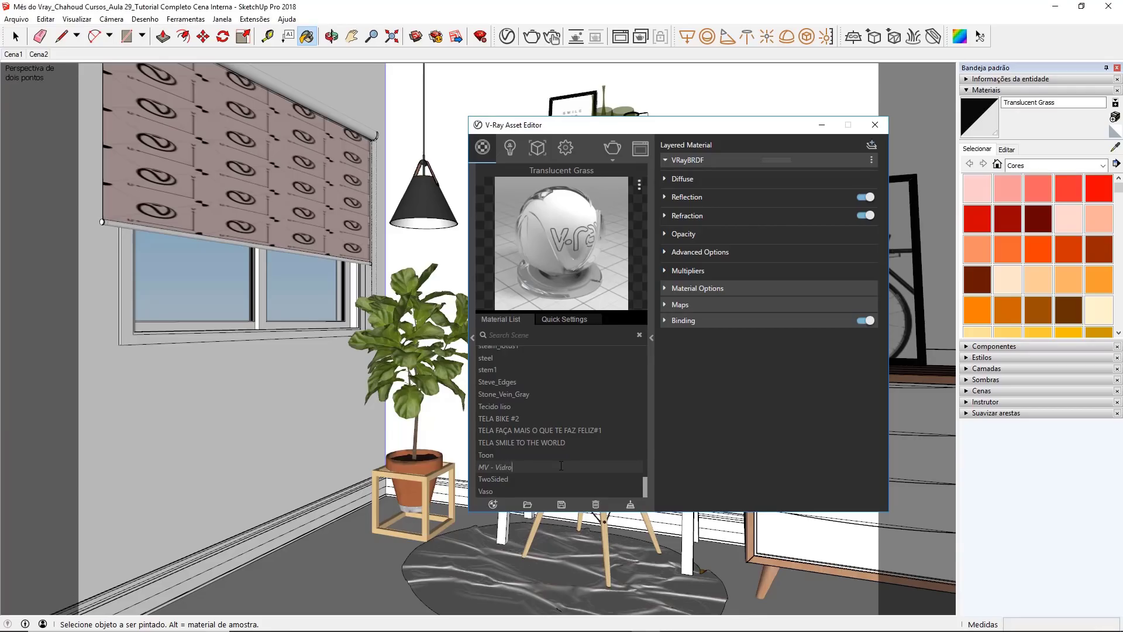
{"action": "key", "text": "Return"}
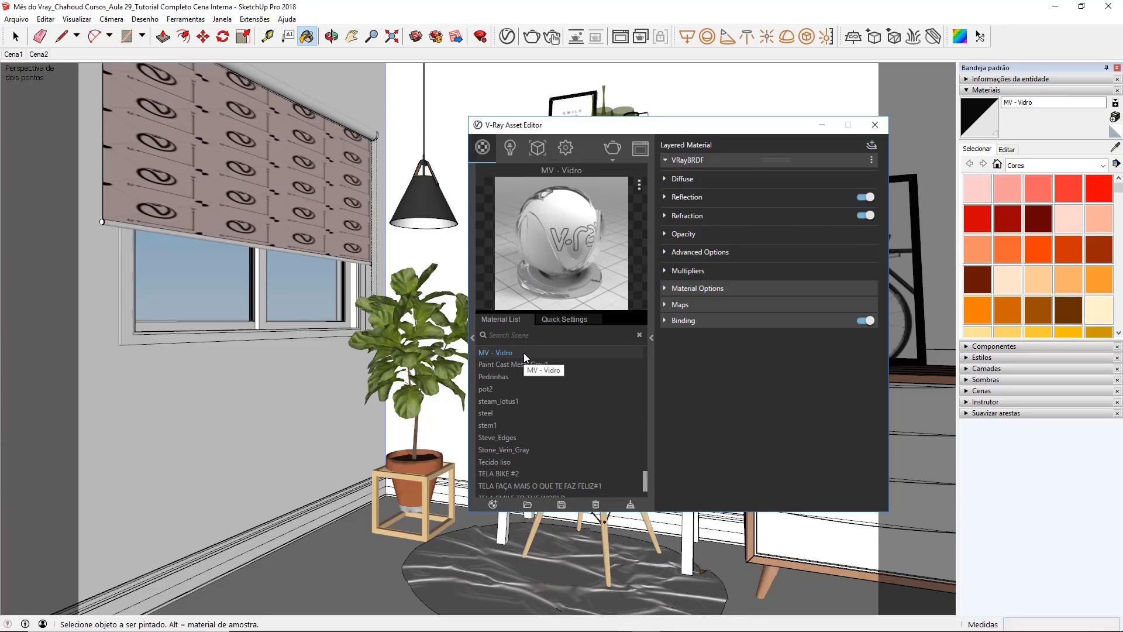
Step: Set the MV - Vidro material's refraction colour to pure white, with R, G and B at 1
{"action": "left_click", "coordinate": [727, 216]}
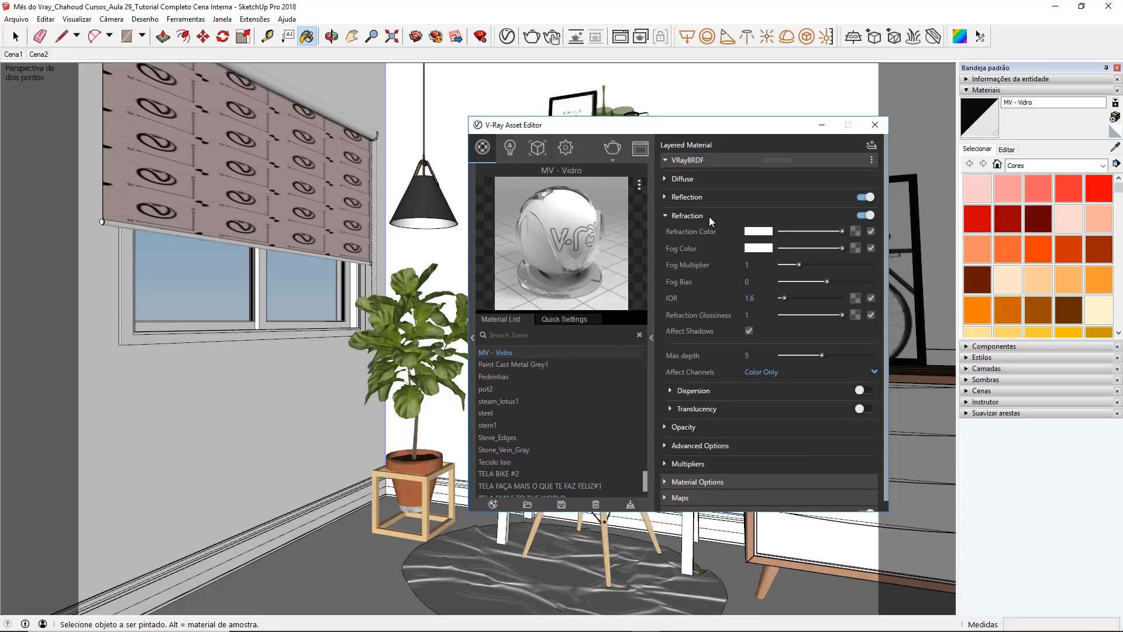
{"action": "left_click", "coordinate": [755, 232]}
{"action": "mouse_move", "coordinate": [418, 256]}
{"action": "left_mouse_down"}
{"action": "mouse_move", "coordinate": [374, 233]}
{"action": "mouse_move", "coordinate": [403, 262]}
{"action": "mouse_move", "coordinate": [381, 298]}
{"action": "mouse_move", "coordinate": [371, 232]}
{"action": "left_mouse_up"}
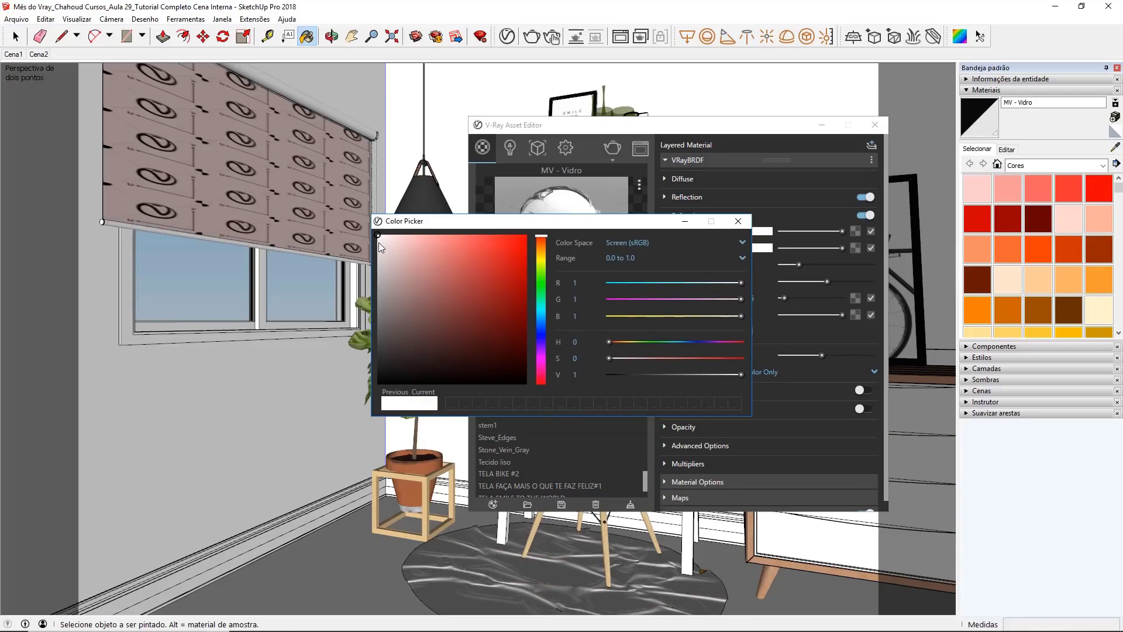
{"action": "left_click", "coordinate": [737, 221]}
{"action": "left_click", "coordinate": [705, 217]}
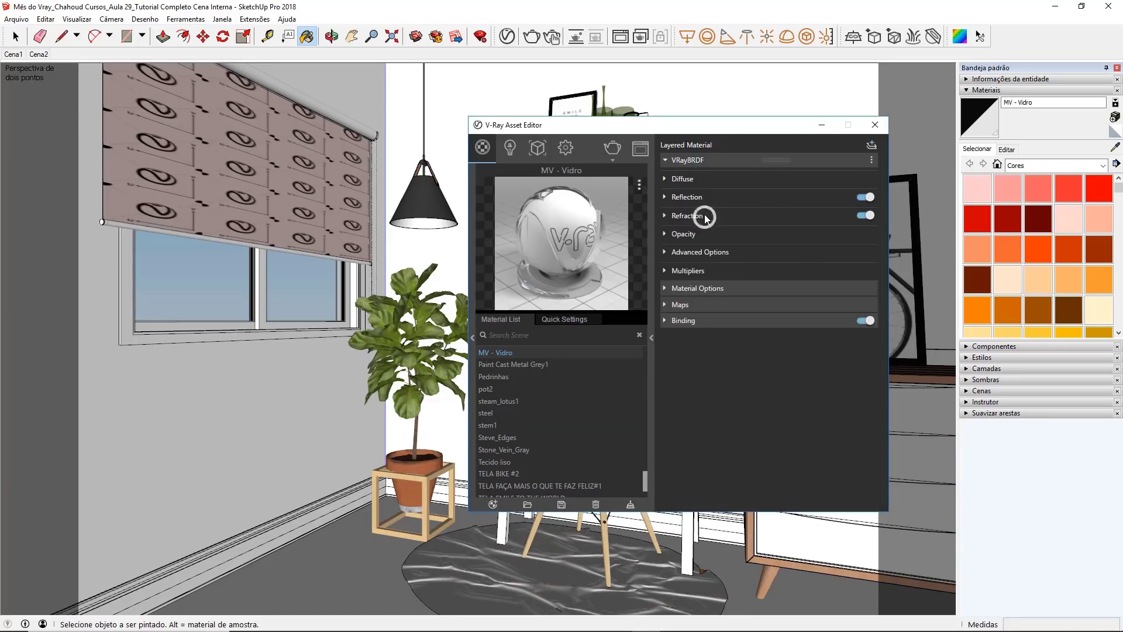
Step: Set the MV - Vidro material's diffuse colour to near black
{"action": "left_click", "coordinate": [701, 181]}
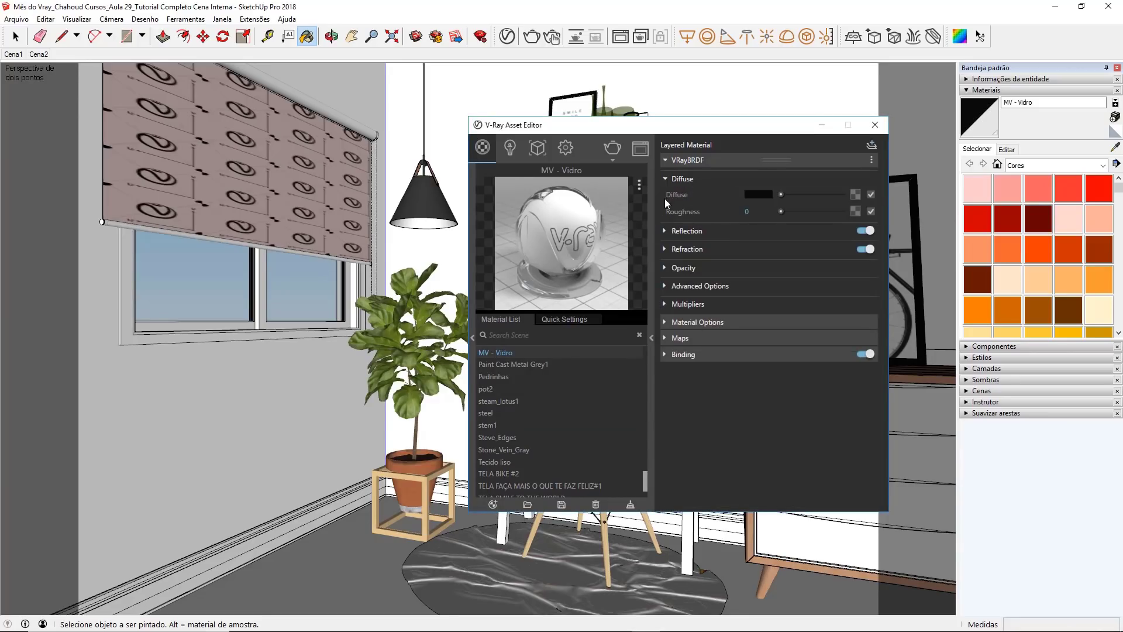
{"action": "left_click", "coordinate": [751, 194]}
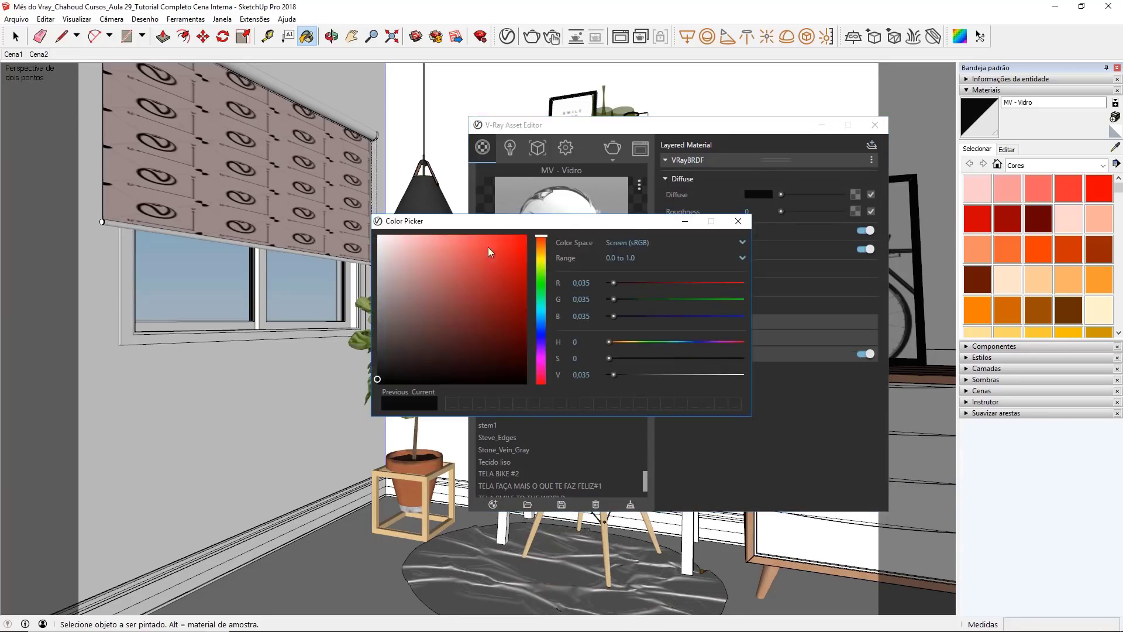
{"action": "mouse_move", "coordinate": [377, 380]}
{"action": "left_mouse_down"}
{"action": "mouse_move", "coordinate": [385, 318]}
{"action": "mouse_move", "coordinate": [419, 293]}
{"action": "mouse_move", "coordinate": [380, 379]}
{"action": "mouse_move", "coordinate": [366, 369]}
{"action": "mouse_move", "coordinate": [364, 379]}
{"action": "left_mouse_up"}
{"action": "left_click", "coordinate": [738, 221]}
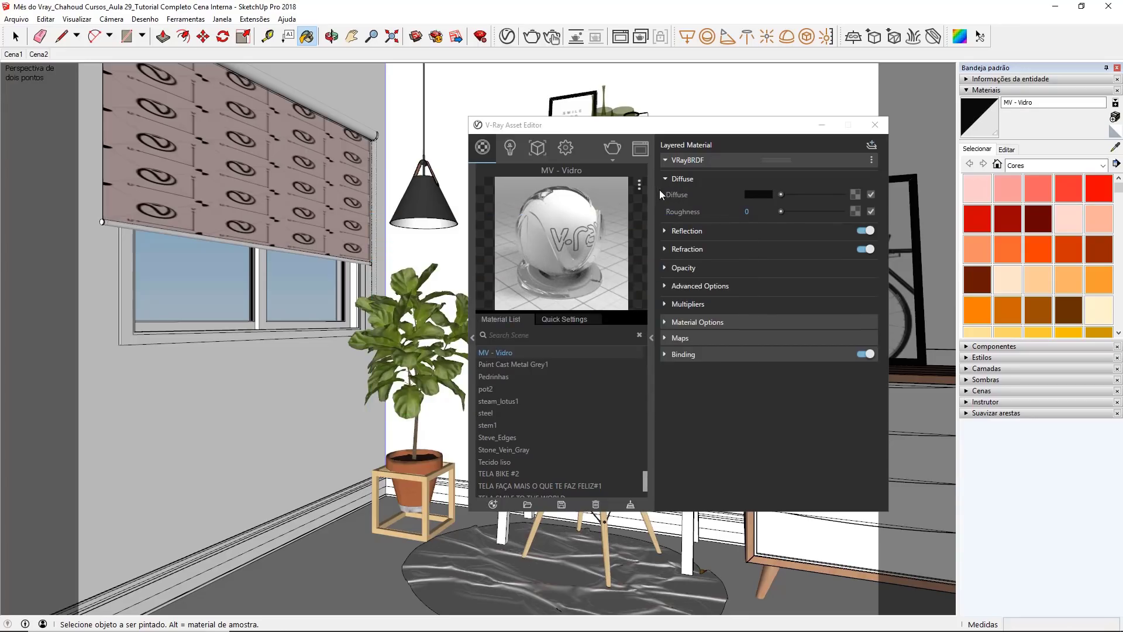
Step: Set the MV - Vidro material's reflection colour to white and enable its Reflection IOR with a value of 2,3
{"action": "left_click", "coordinate": [665, 231]}
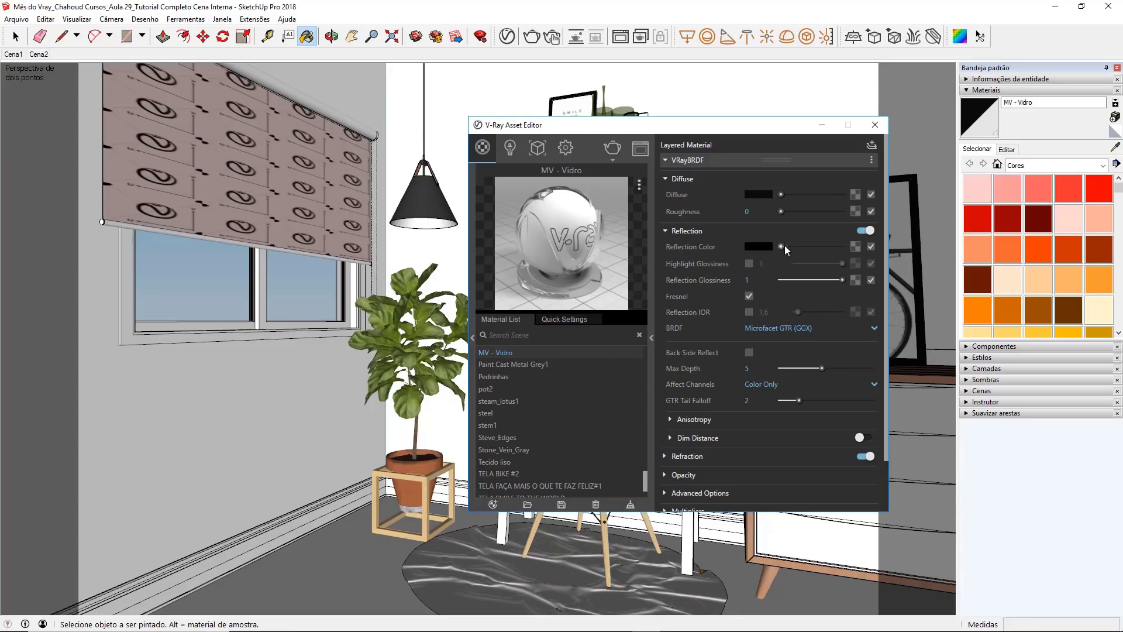
{"action": "left_click_drag", "start_coordinate": [782, 246], "coordinate": [854, 248]}
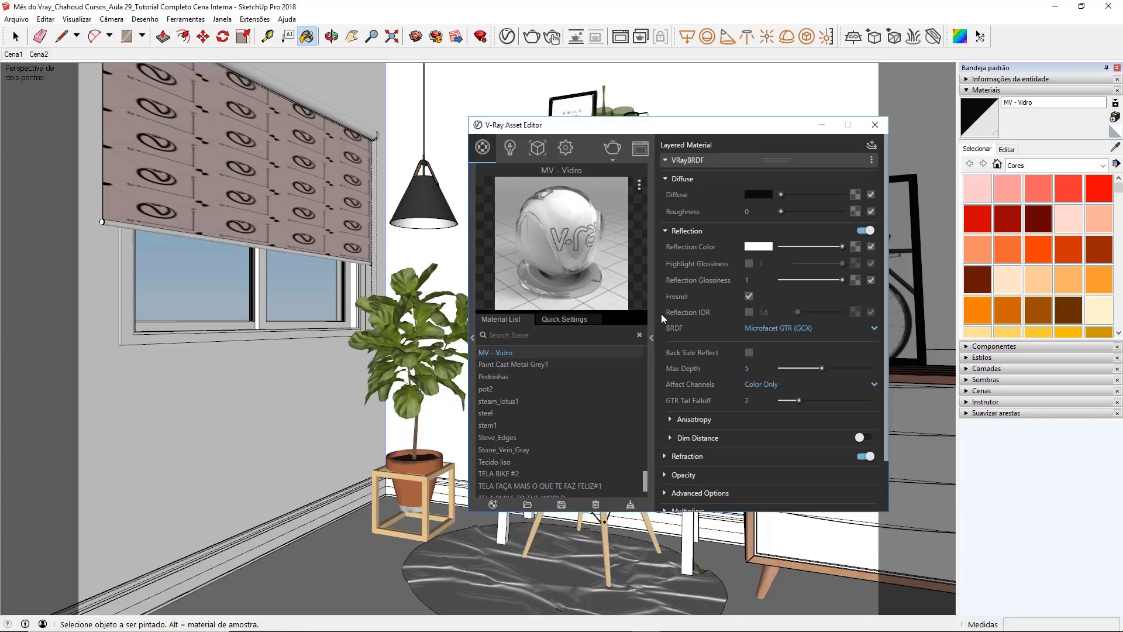
{"action": "left_click", "coordinate": [749, 312]}
{"action": "type", "text": "2,3"}
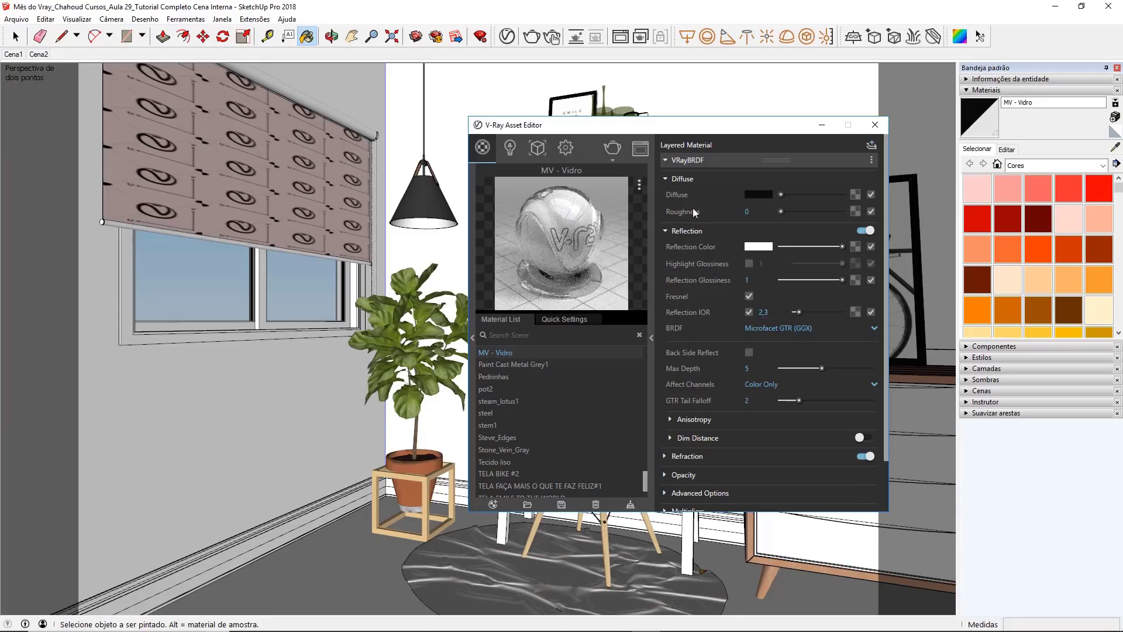
Step: Turn off Can be Overridden for the MV - Vidro material and run a test render of the scene
{"action": "left_click", "coordinate": [689, 181]}
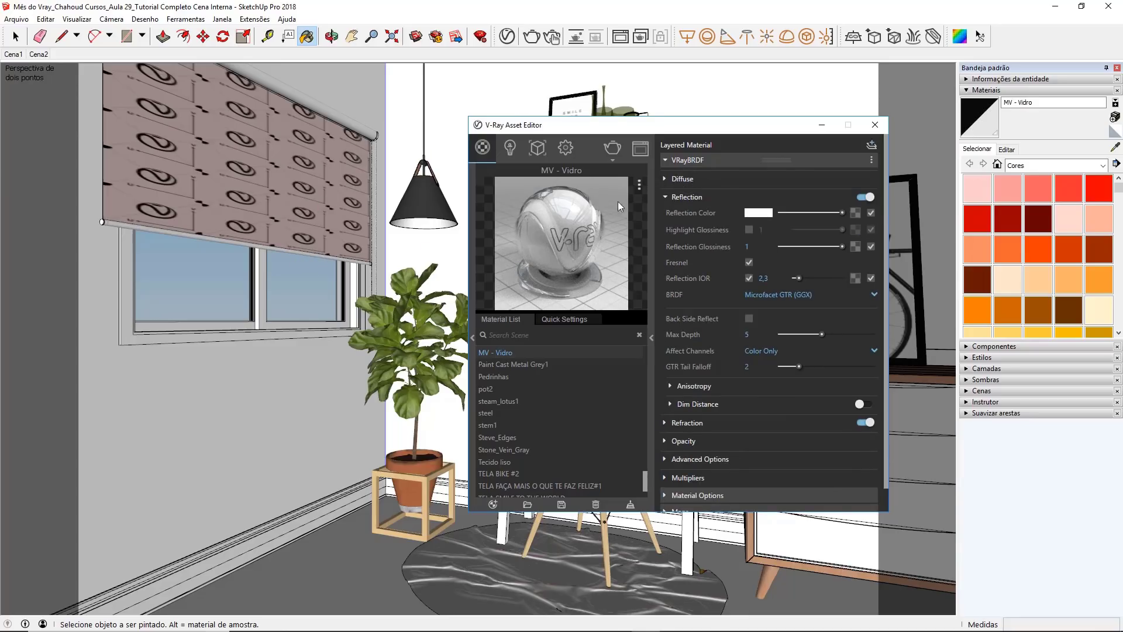
{"action": "left_click", "coordinate": [684, 160]}
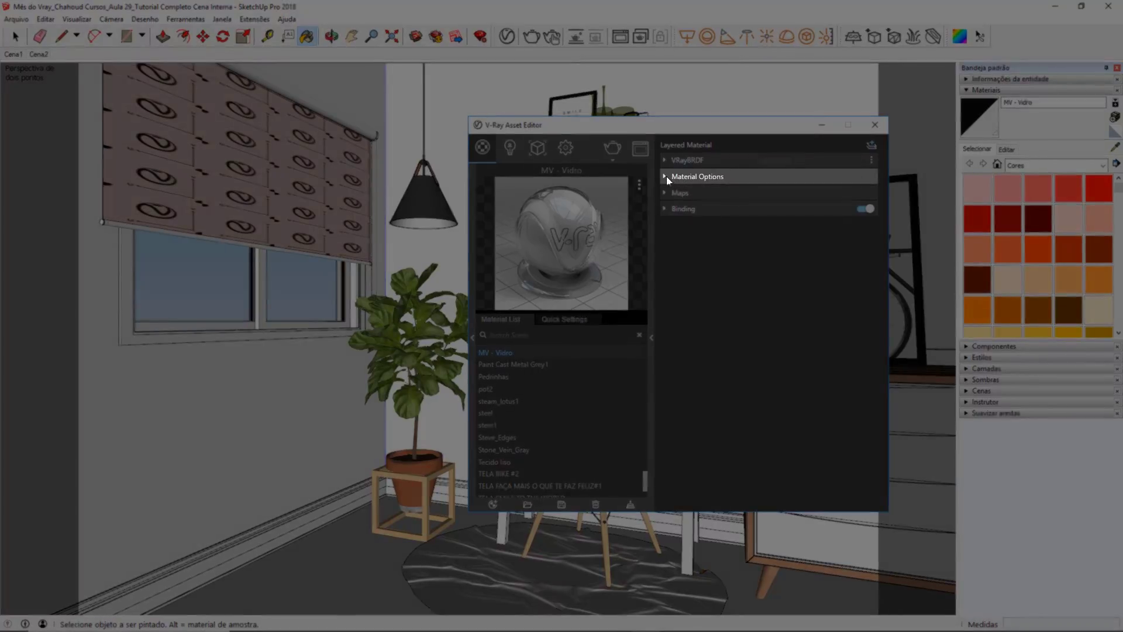
{"action": "left_click", "coordinate": [666, 176]}
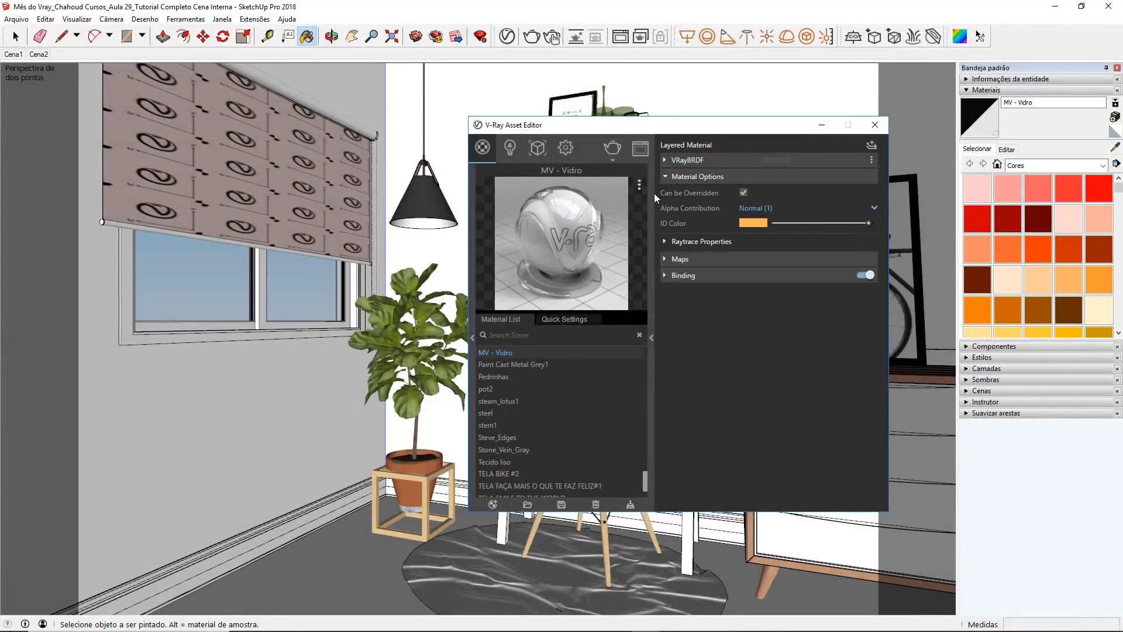
{"action": "left_click", "coordinate": [743, 193]}
{"action": "left_click", "coordinate": [875, 125]}
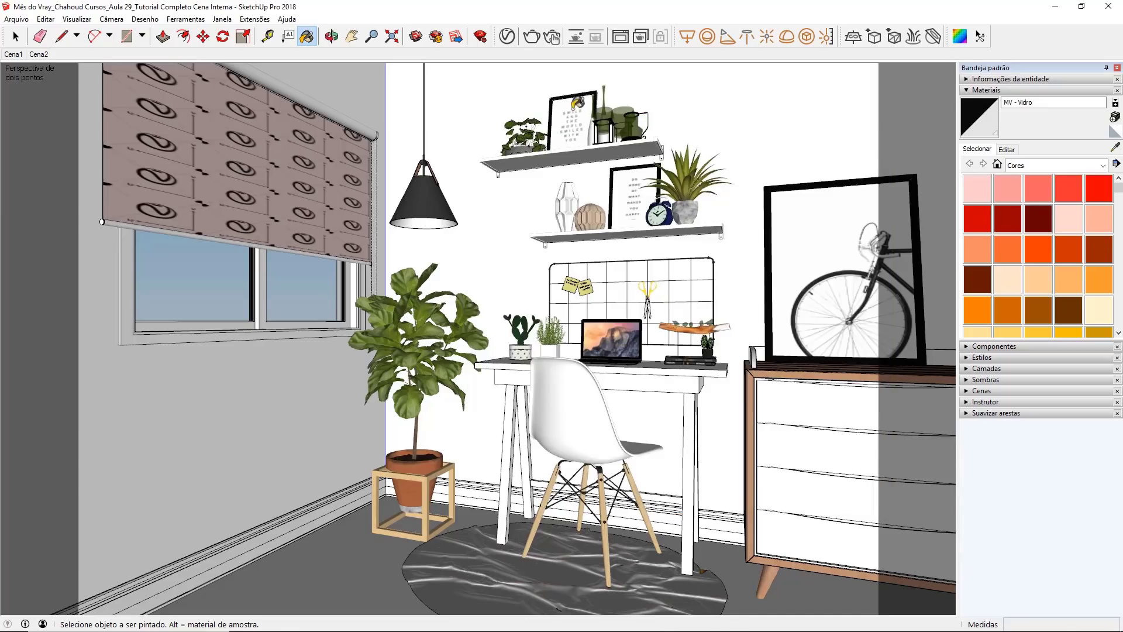
{"action": "left_click", "coordinate": [533, 39]}
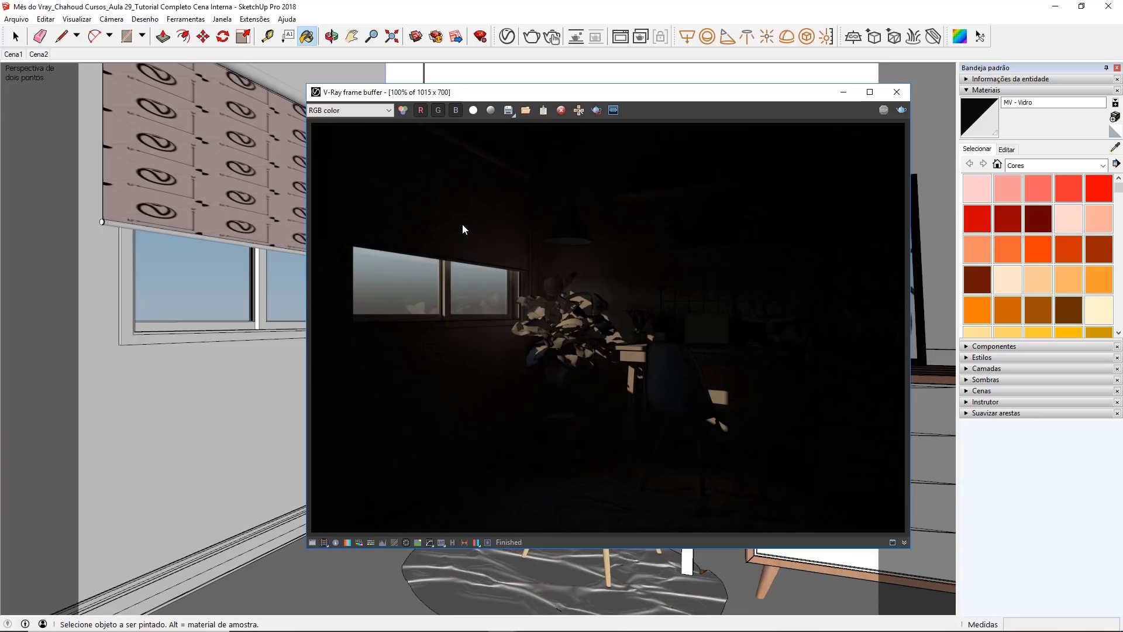
{"action": "left_click", "coordinate": [897, 92]}
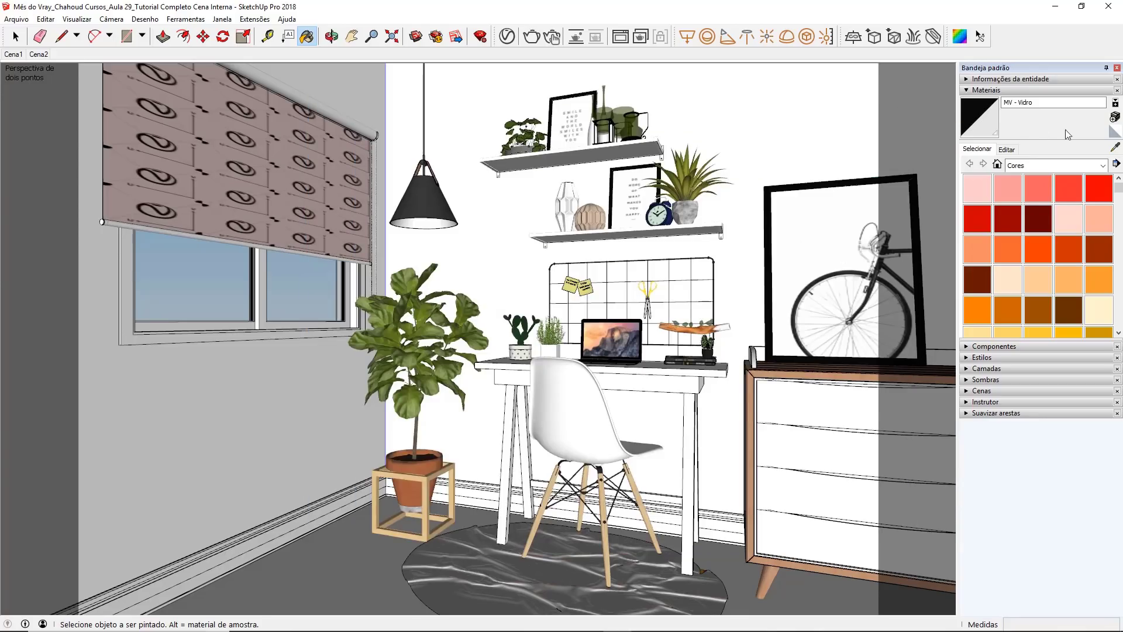
Step: Sample the material of the window's roller blind and rename it as MV - CORTINA BASE in the V-Ray Asset Editor
{"action": "left_click", "coordinate": [1115, 147]}
{"action": "left_click", "coordinate": [329, 215]}
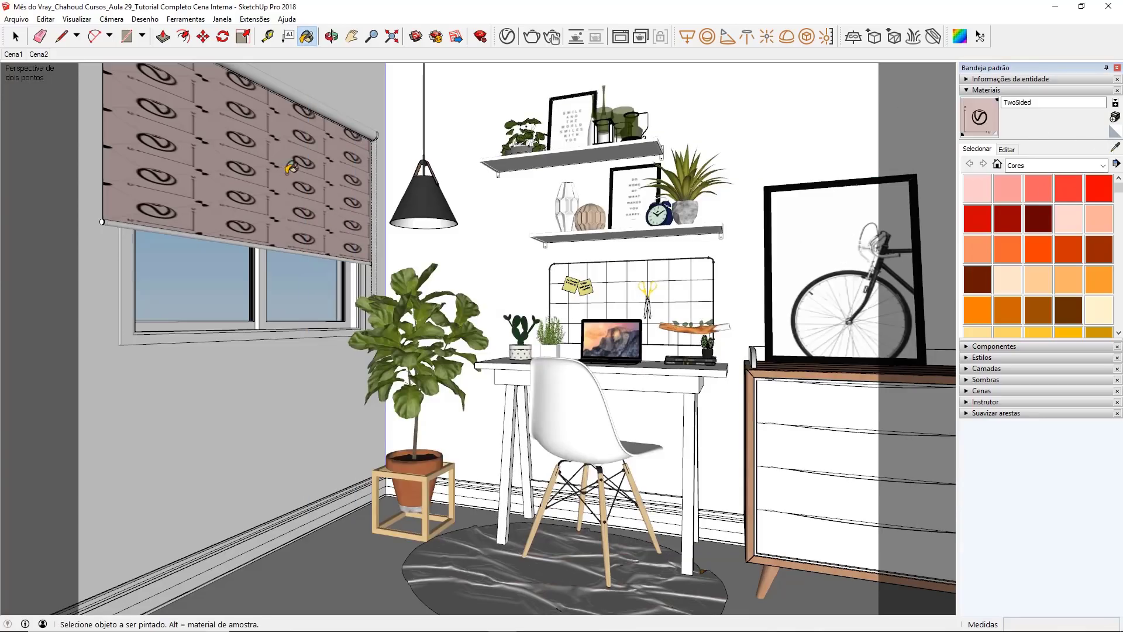
{"action": "left_click", "coordinate": [508, 37]}
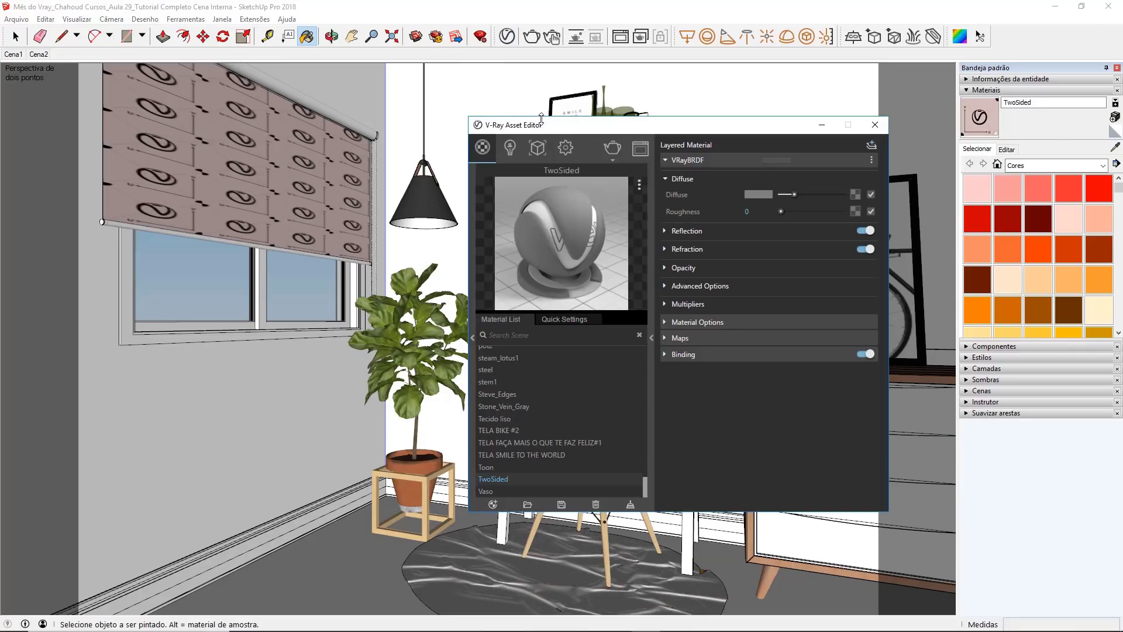
{"action": "double_click", "coordinate": [506, 480]}
{"action": "type", "text": "MV - CORTI"}
{"action": "type", "text": "NA BASE"}
{"action": "key", "text": "Return"}
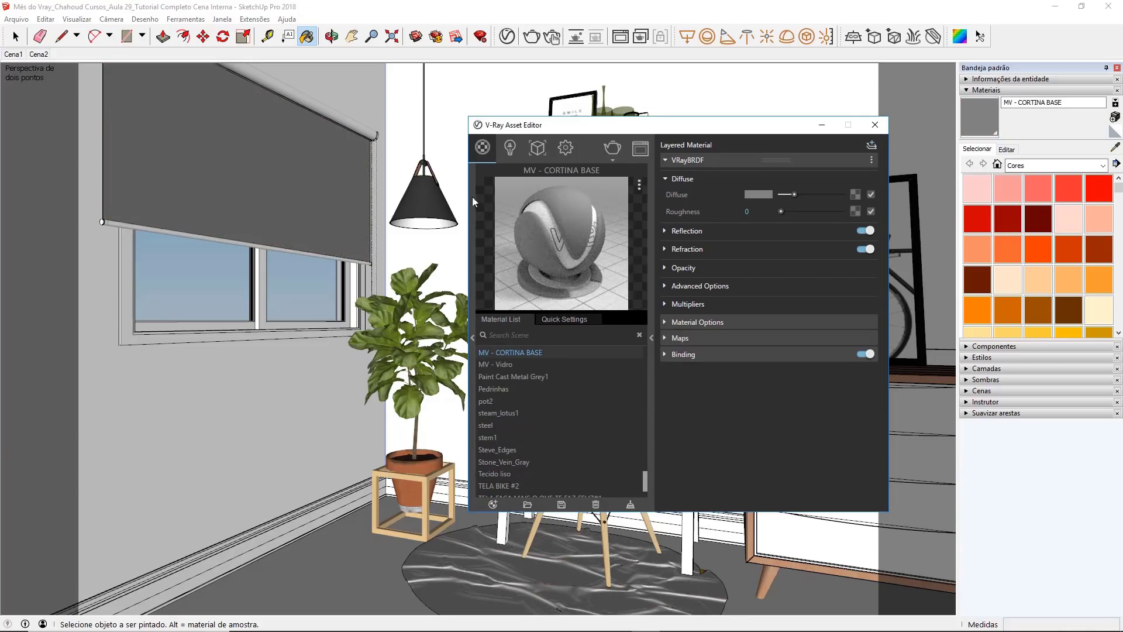
Step: Set the MV - CORTINA BASE material's diffuse colour to a light beige, R 0,909, G 0,898 and B 0,847
{"action": "left_click", "coordinate": [767, 195]}
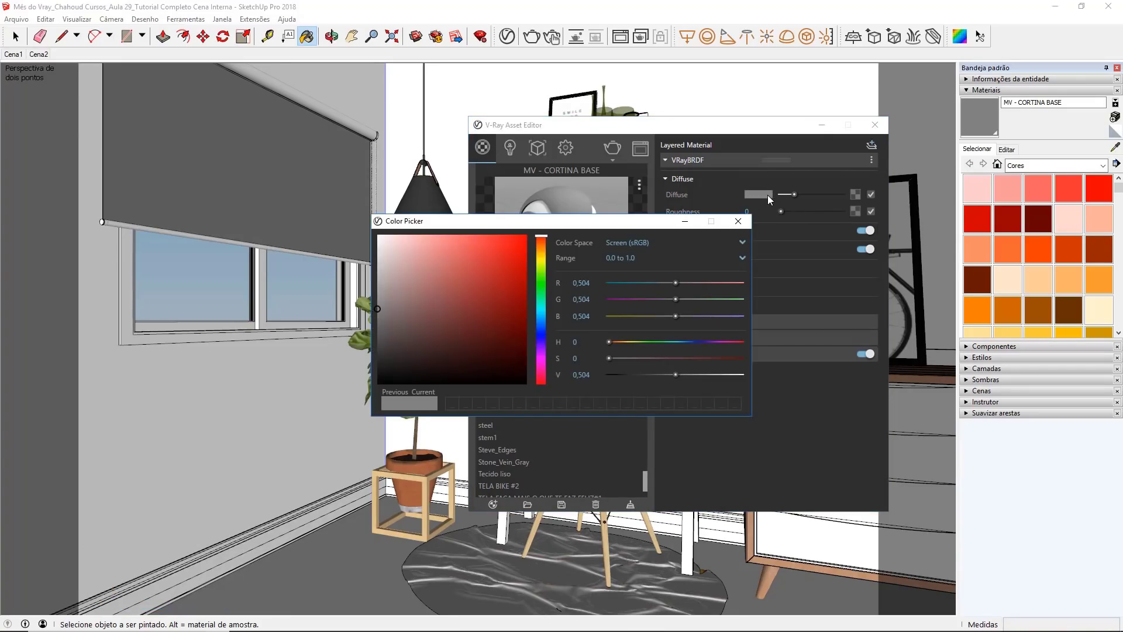
{"action": "left_click", "coordinate": [539, 255]}
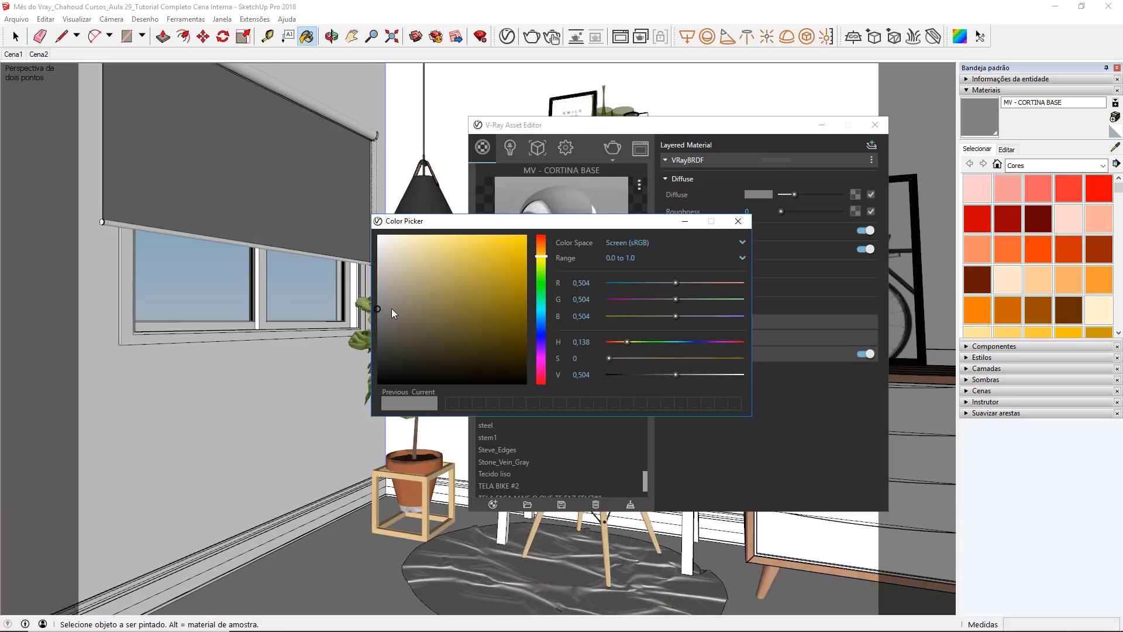
{"action": "left_click", "coordinate": [386, 287]}
{"action": "left_click_drag", "start_coordinate": [386, 287], "coordinate": [386, 248]}
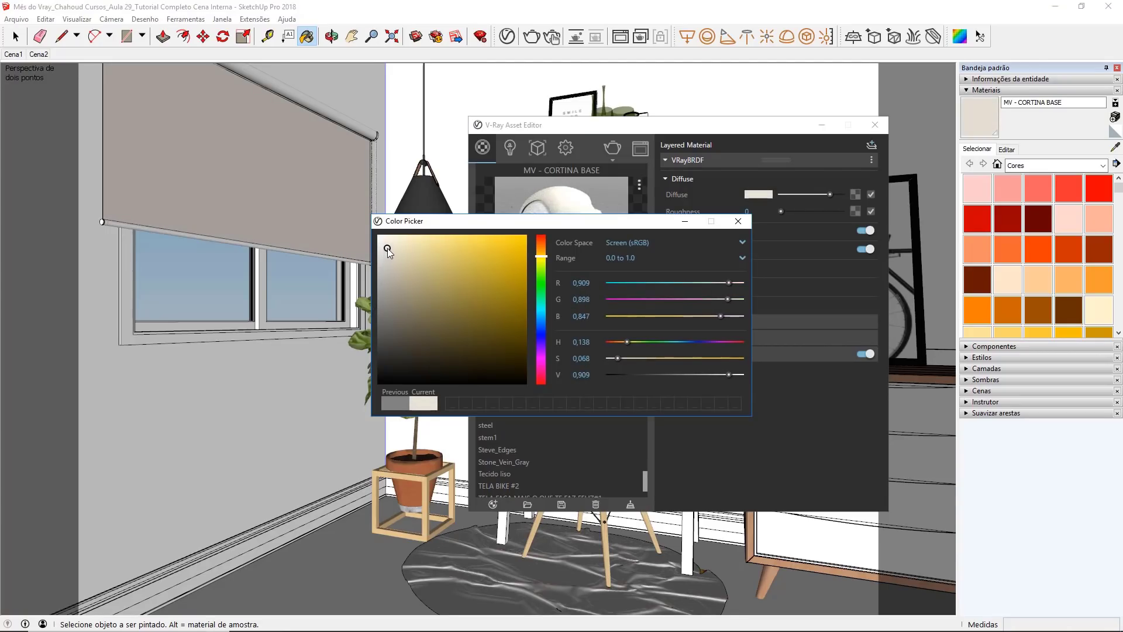
{"action": "left_click", "coordinate": [738, 221]}
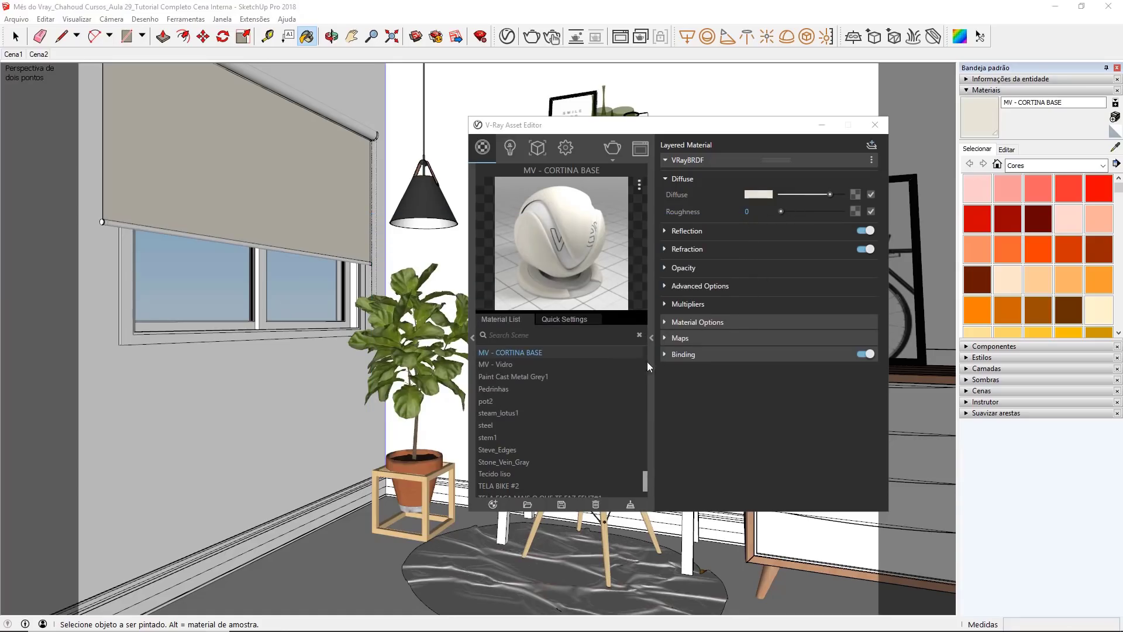
Step: Create a new Two Sided V-Ray material and name it MV - CORTINA 2SIDED
{"action": "left_click", "coordinate": [493, 504]}
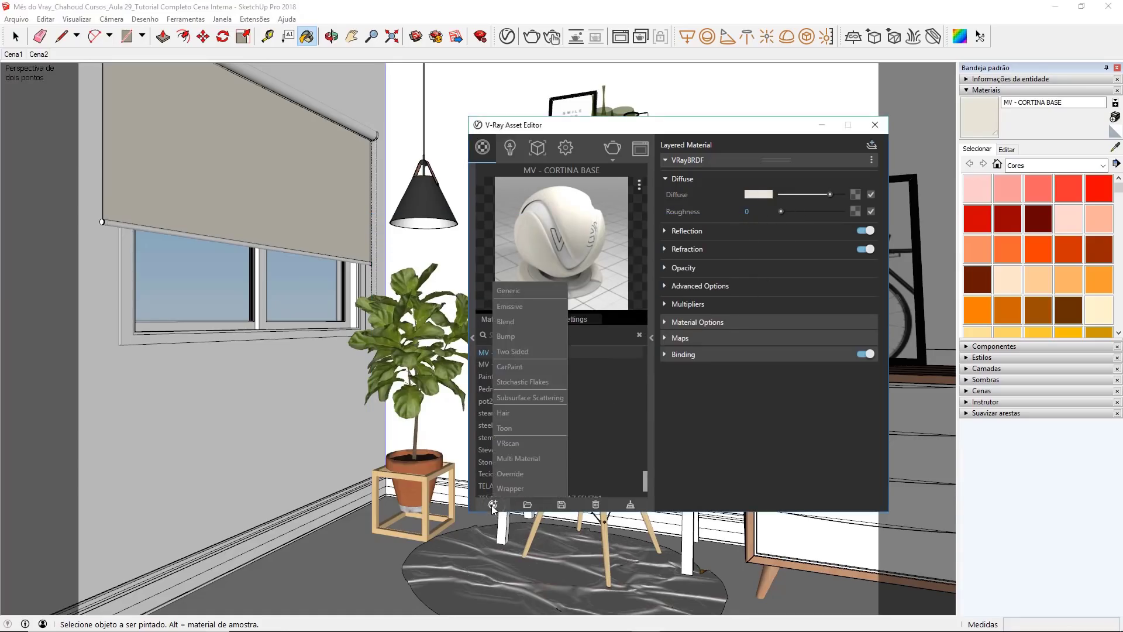
{"action": "left_click", "coordinate": [542, 351]}
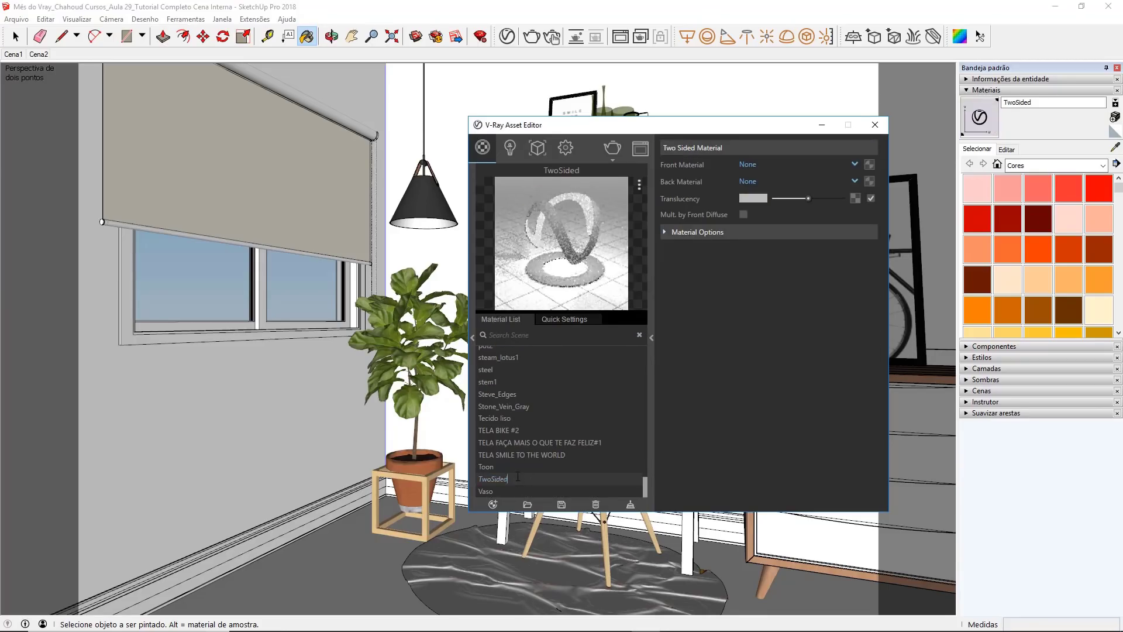
{"action": "double_click", "coordinate": [518, 475]}
{"action": "type", "text": "MV - CORTINA 2SIDED"}
{"action": "key", "text": "Return"}
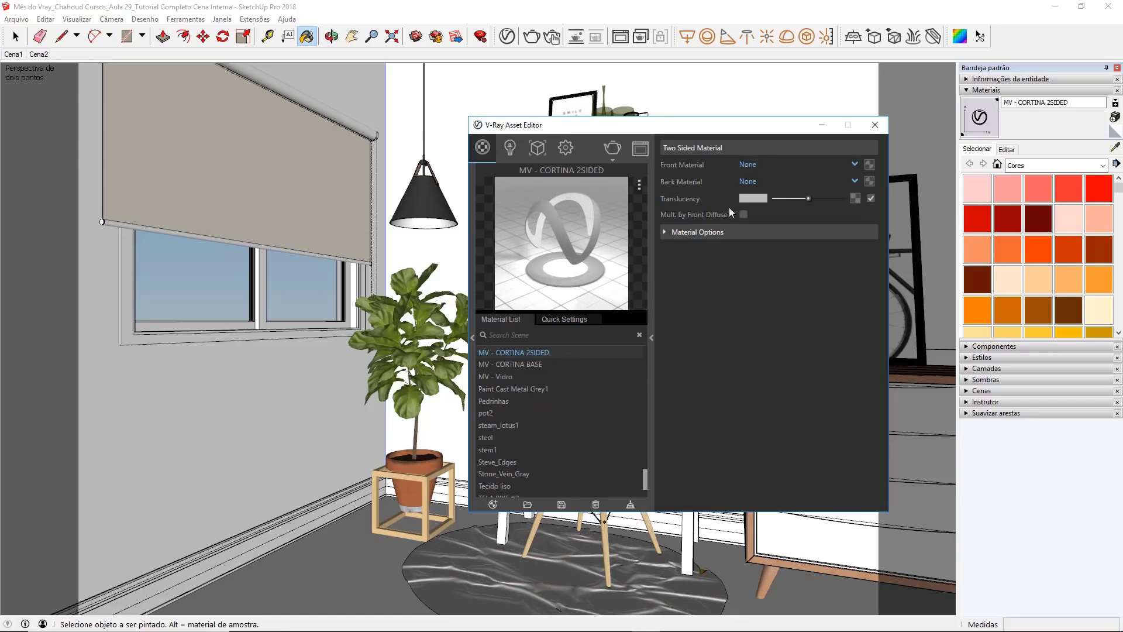
Step: Assign MV - CORTINA BASE as both the front and back material of MV - CORTINA 2SIDED
{"action": "left_click", "coordinate": [748, 165]}
{"action": "scroll", "coordinate": [782, 227], "scroll_direction": "down", "scroll_amount": 10}
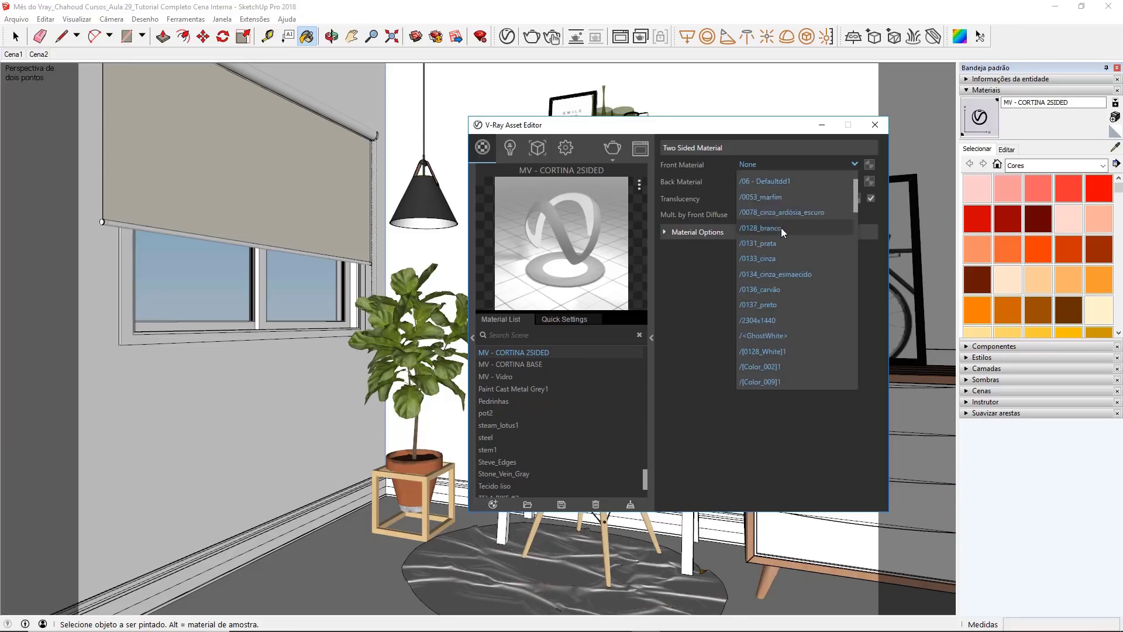
{"action": "scroll", "coordinate": [786, 222], "scroll_direction": "down", "scroll_amount": 10}
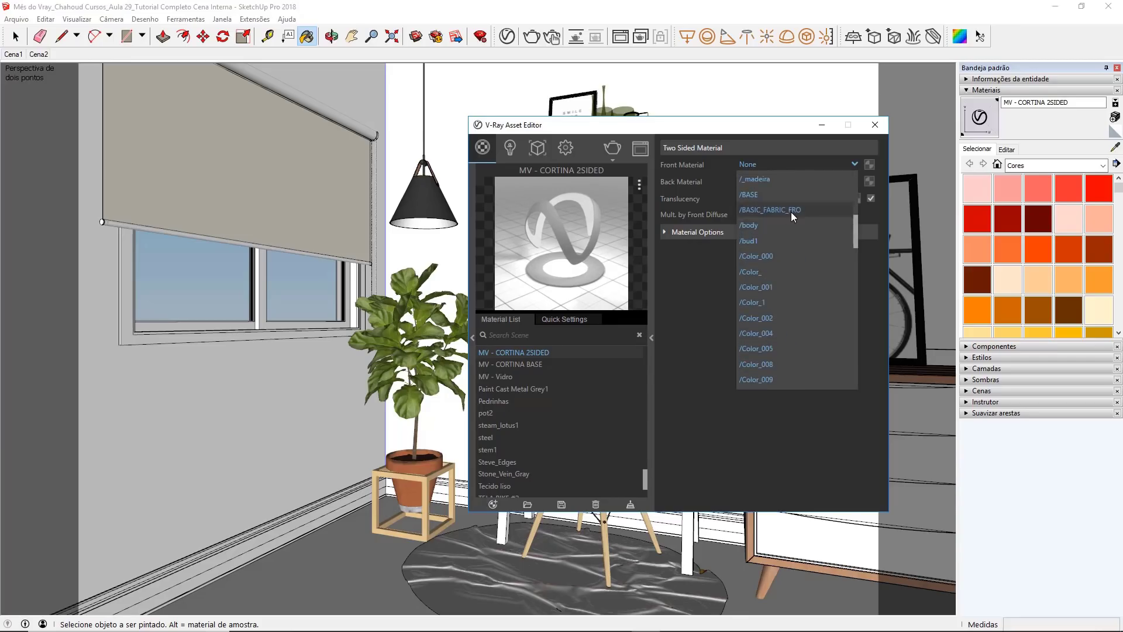
{"action": "scroll", "coordinate": [791, 229], "scroll_direction": "down", "scroll_amount": 6}
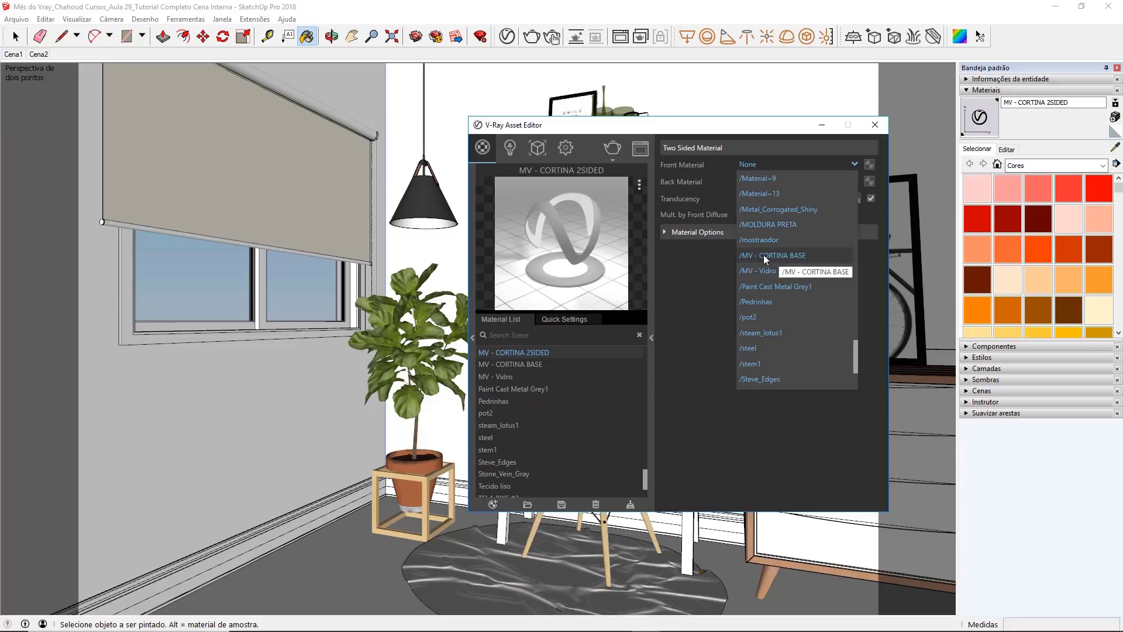
{"action": "left_click", "coordinate": [814, 256]}
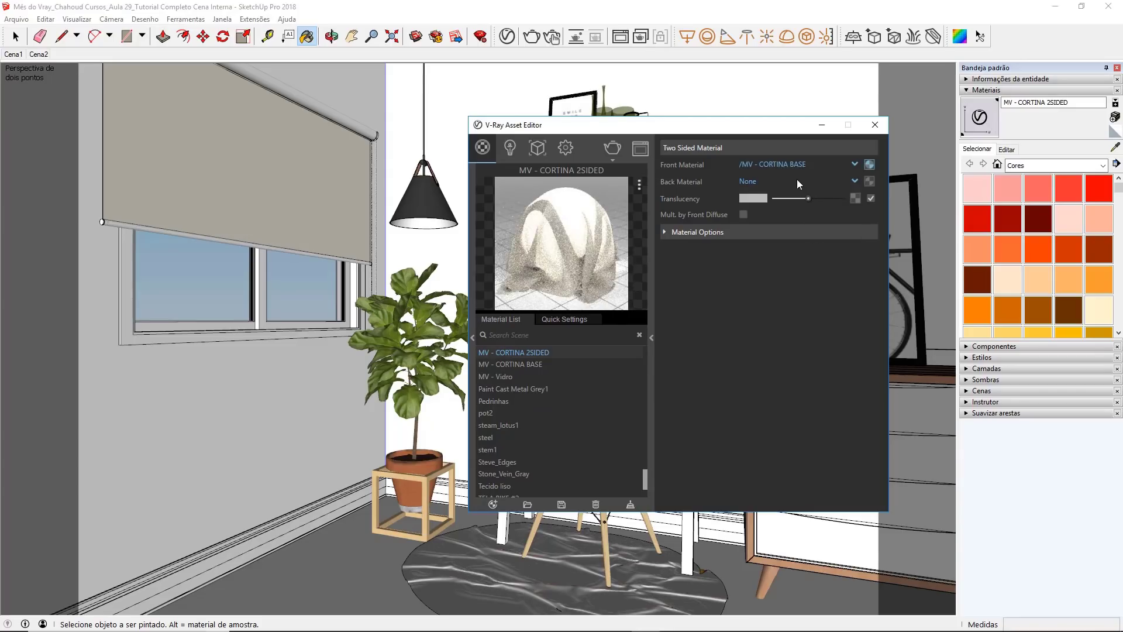
{"action": "left_click", "coordinate": [756, 182]}
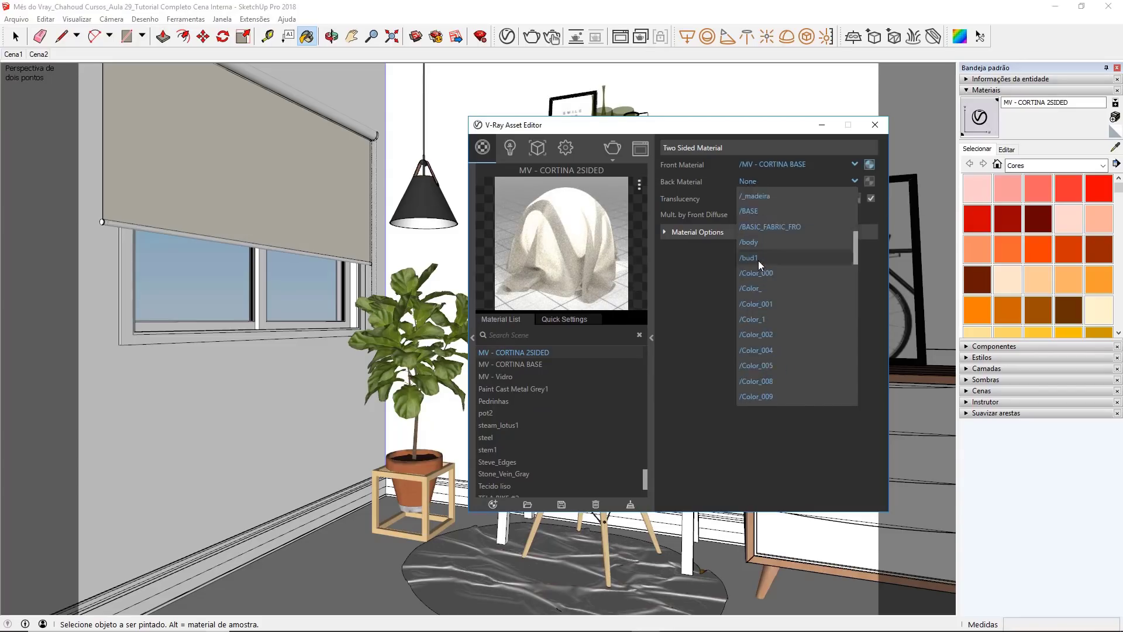
{"action": "scroll", "coordinate": [758, 261], "scroll_direction": "down", "scroll_amount": 15}
{"action": "scroll", "coordinate": [805, 273], "scroll_direction": "up", "scroll_amount": 3}
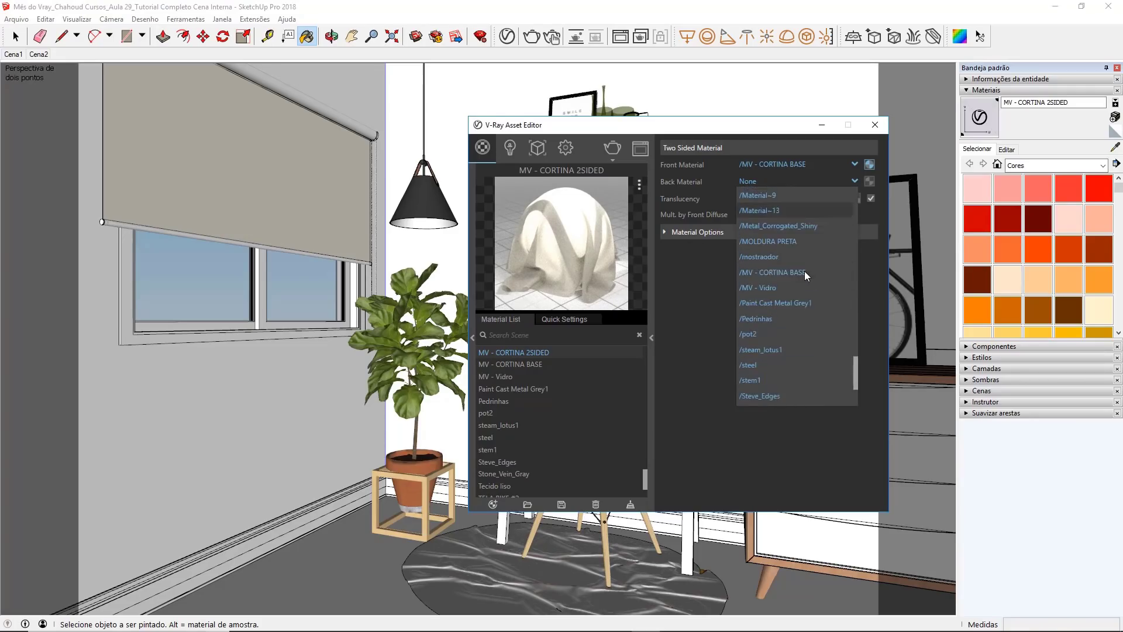
{"action": "left_click", "coordinate": [805, 271]}
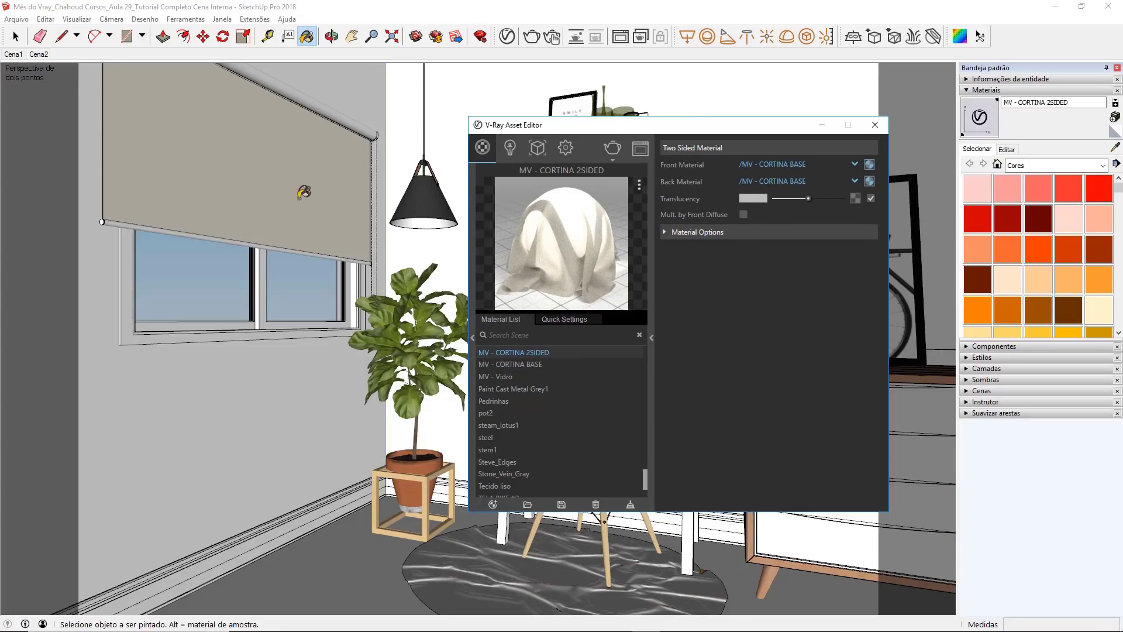
Step: Open the roller blind group for editing and paint its fabric face with the MV - CORTINA 2SIDED material
{"action": "key", "text": "space"}
{"action": "left_click", "coordinate": [282, 146]}
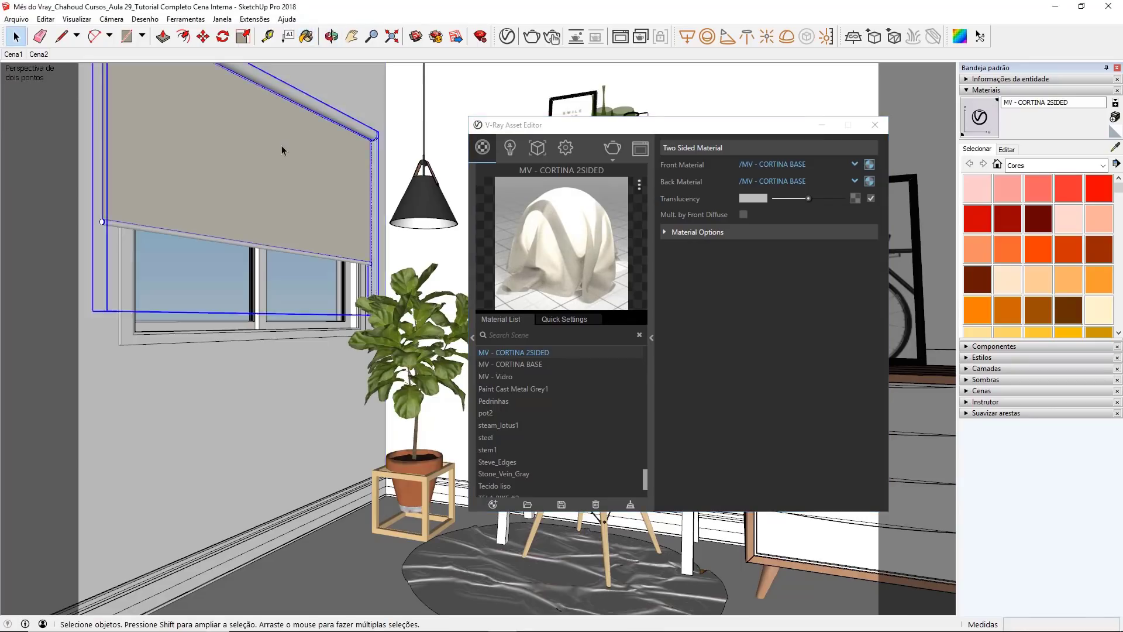
{"action": "double_click", "coordinate": [282, 145]}
{"action": "left_click", "coordinate": [282, 145]}
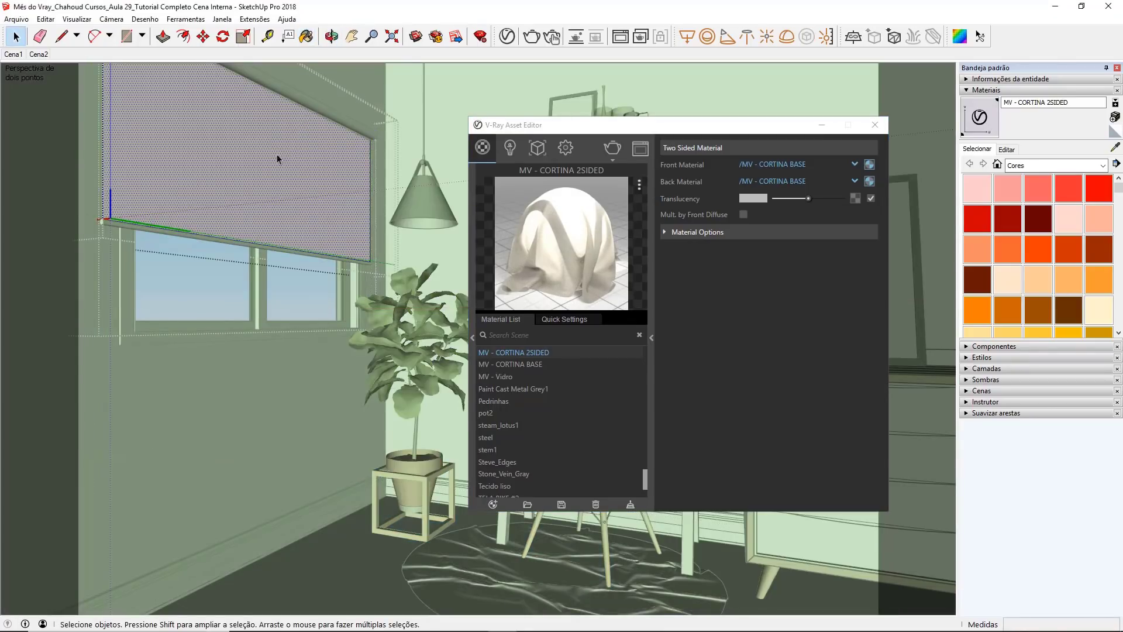
{"action": "key", "text": "b"}
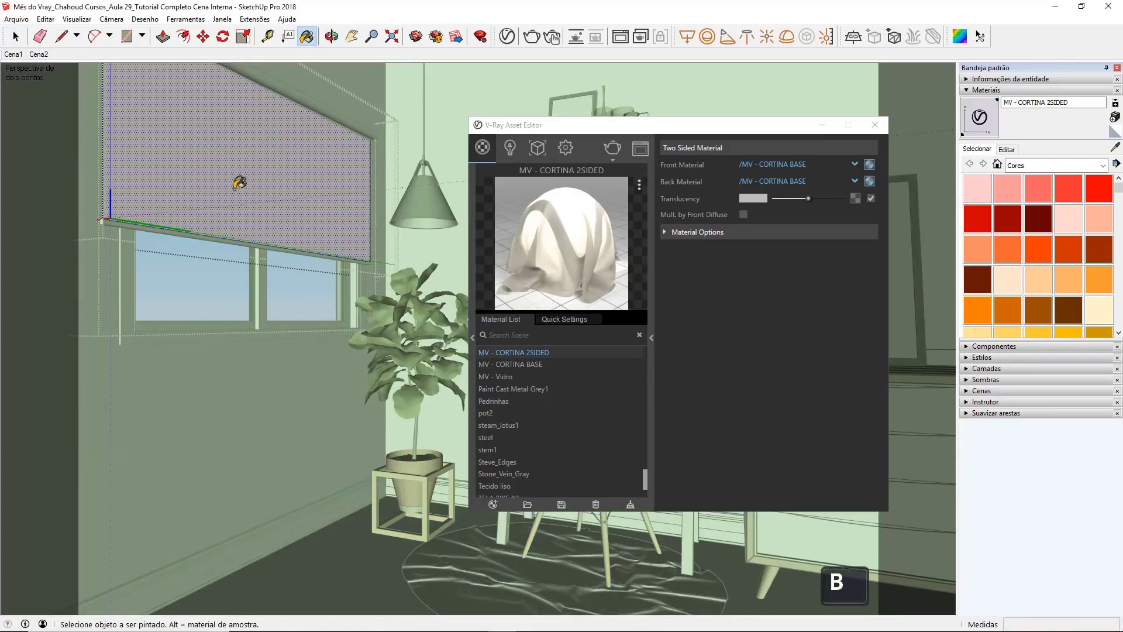
{"action": "left_click", "coordinate": [243, 147]}
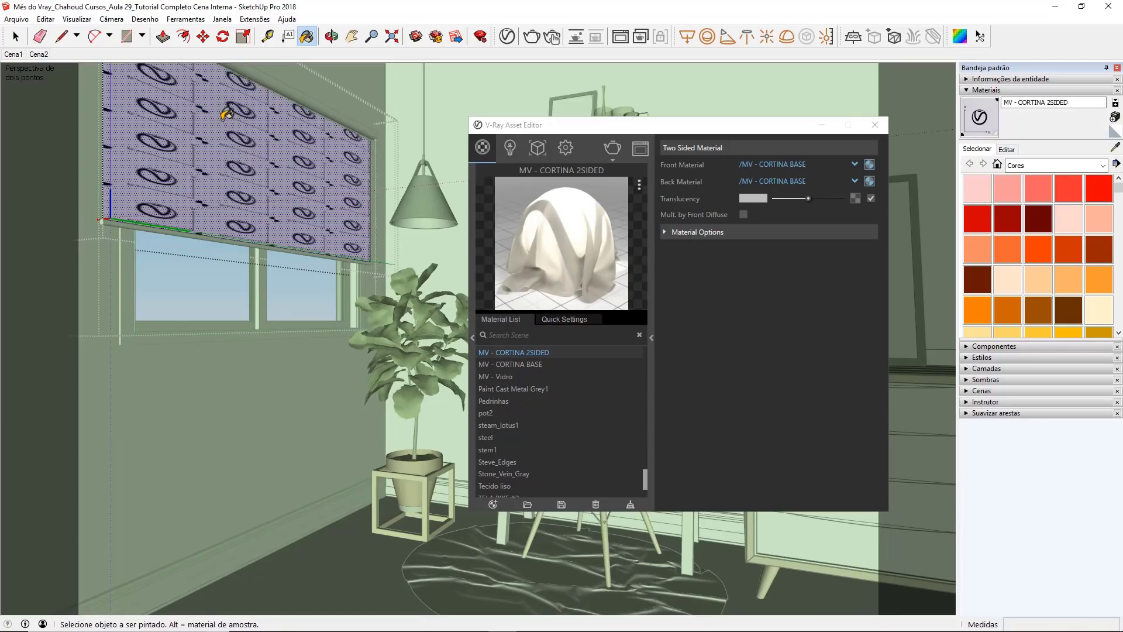
Step: Apply MV - CORTINA 2SIDED to the reverse side of the blind's fabric, inverting its faces before and after painting
{"action": "right_click", "coordinate": [233, 138]}
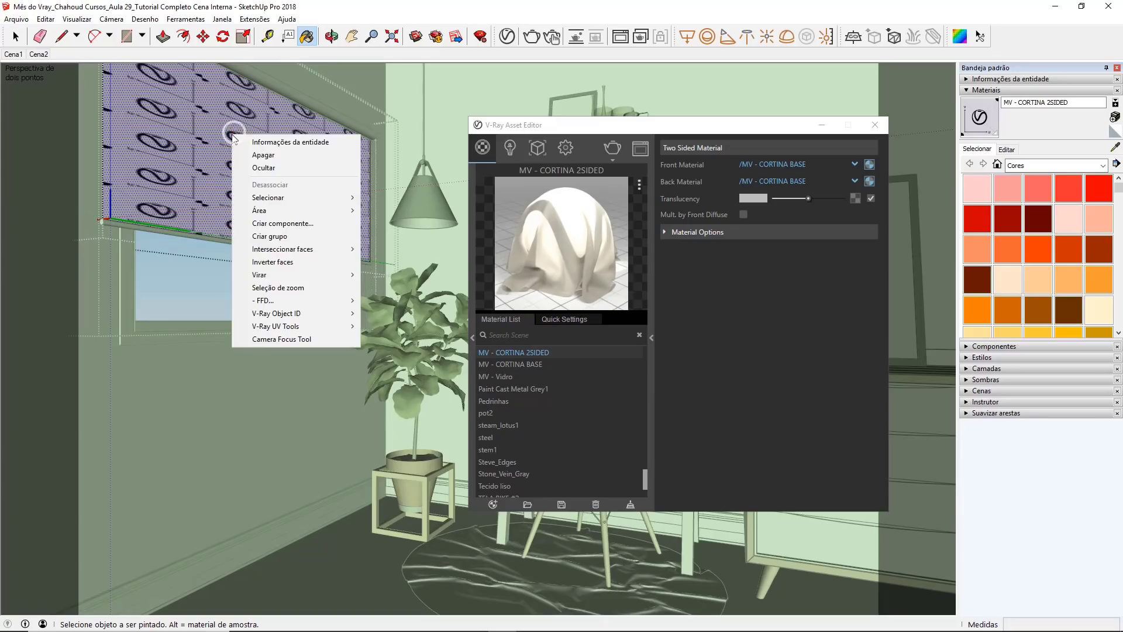
{"action": "left_click", "coordinate": [253, 262]}
{"action": "left_click", "coordinate": [257, 177]}
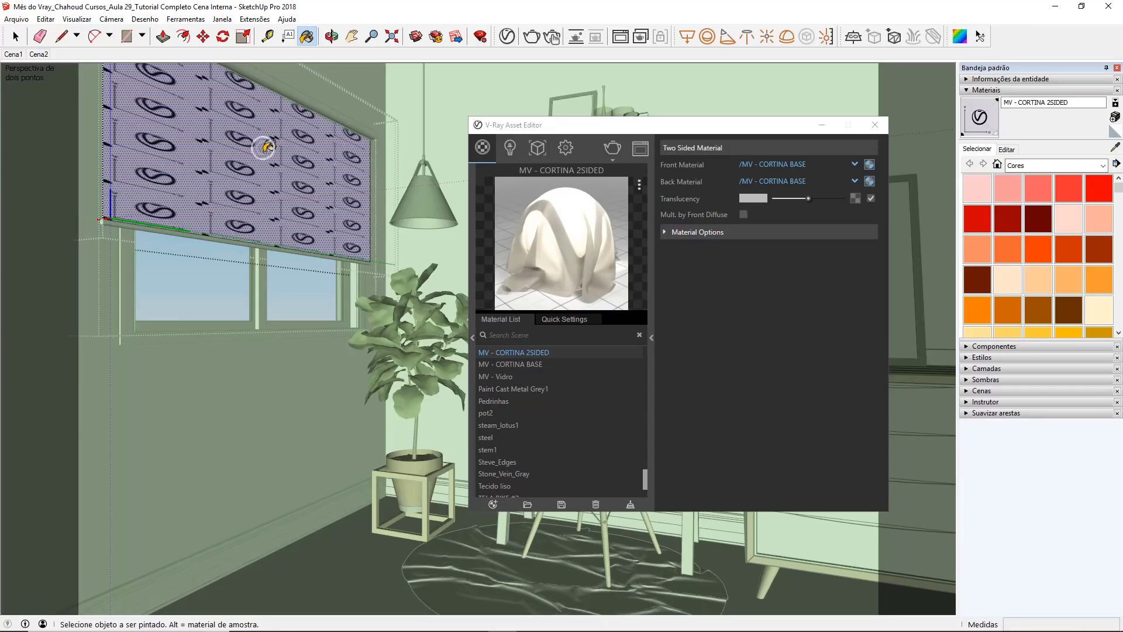
{"action": "right_click", "coordinate": [267, 149]}
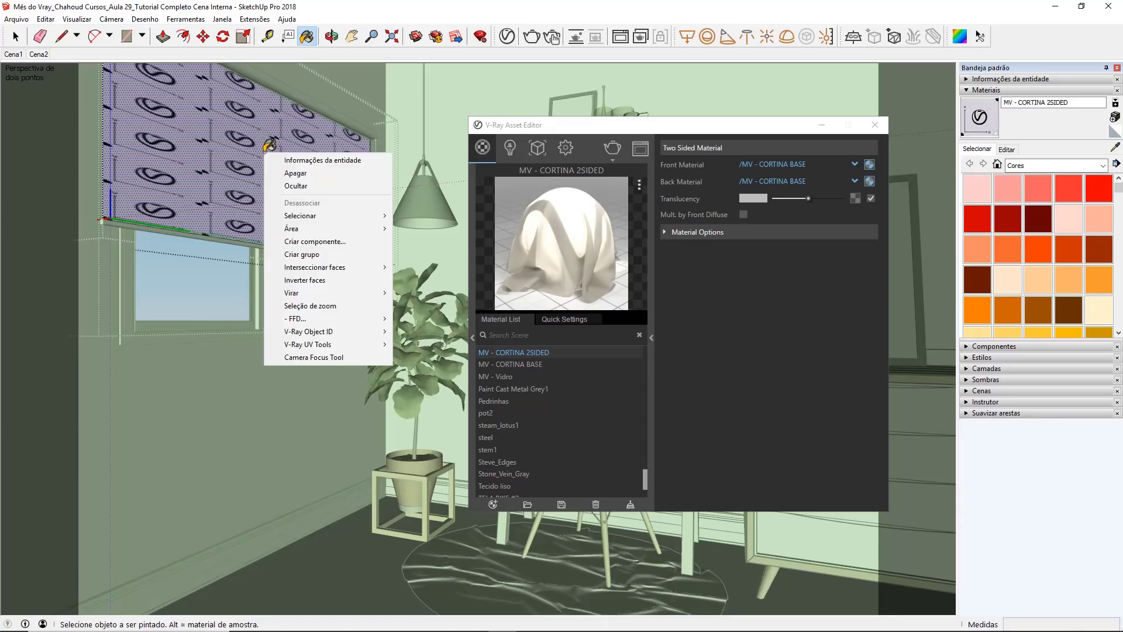
{"action": "left_click", "coordinate": [354, 279]}
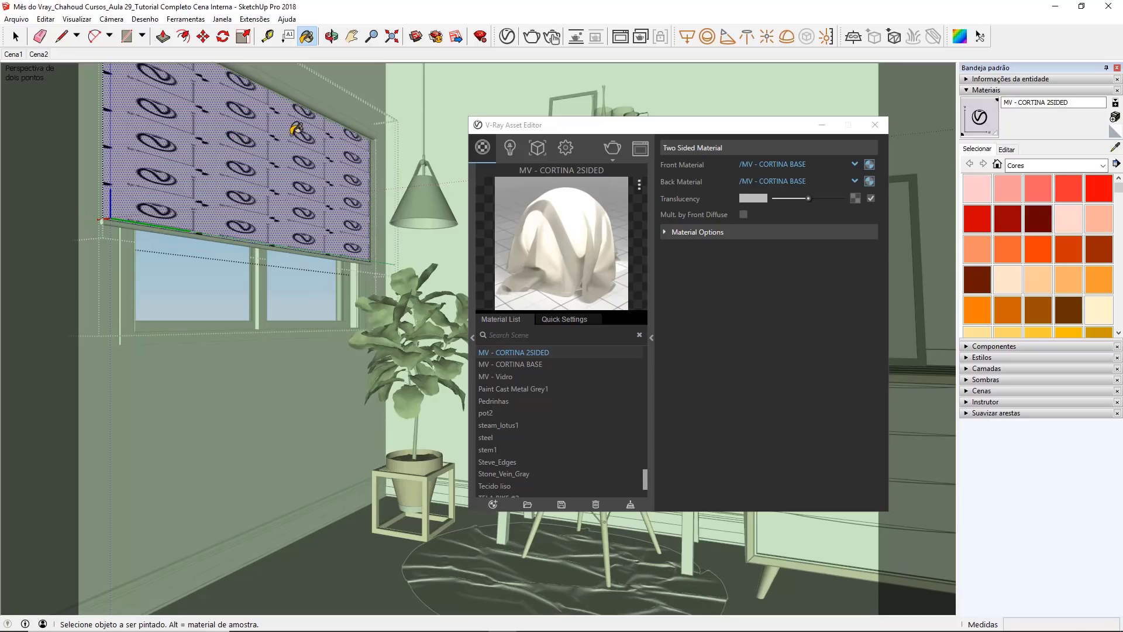
{"action": "left_click", "coordinate": [15, 37]}
{"action": "left_click", "coordinate": [255, 341]}
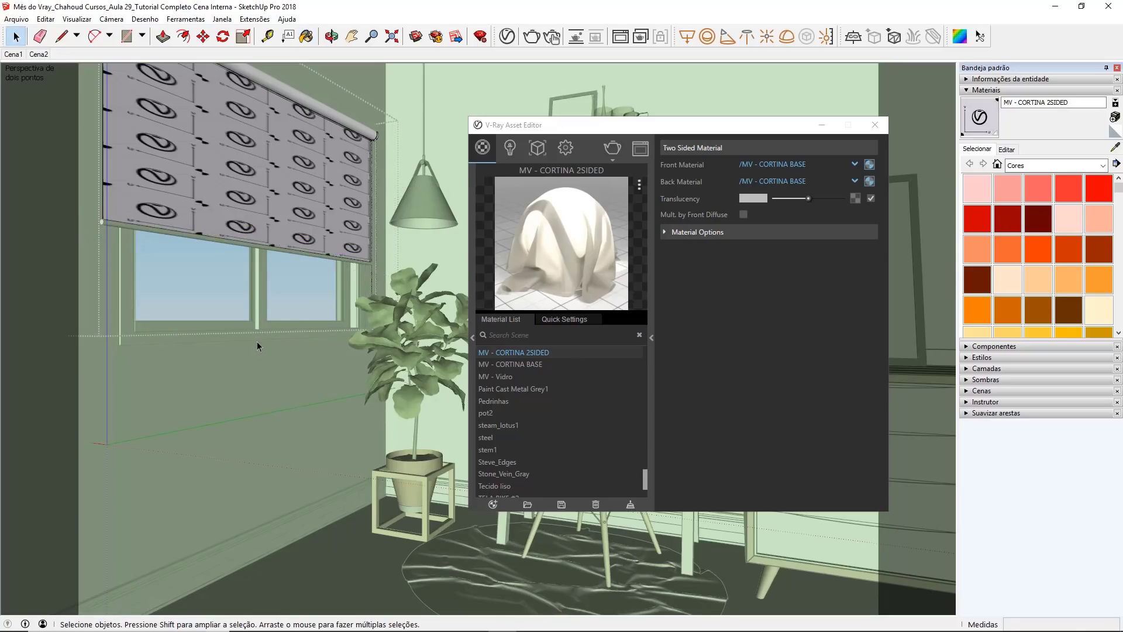
Step: Leave the blind's group, display the model's faces in monochrome style and close the V-Ray Asset Editor
{"action": "left_click", "coordinate": [413, 219]}
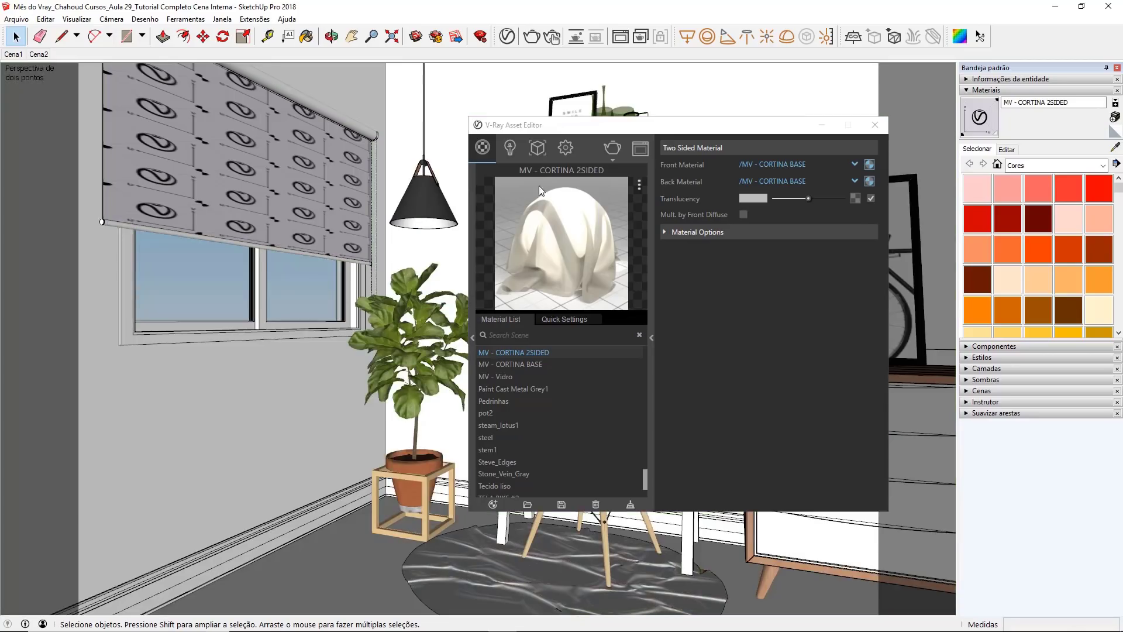
{"action": "left_click", "coordinate": [996, 357]}
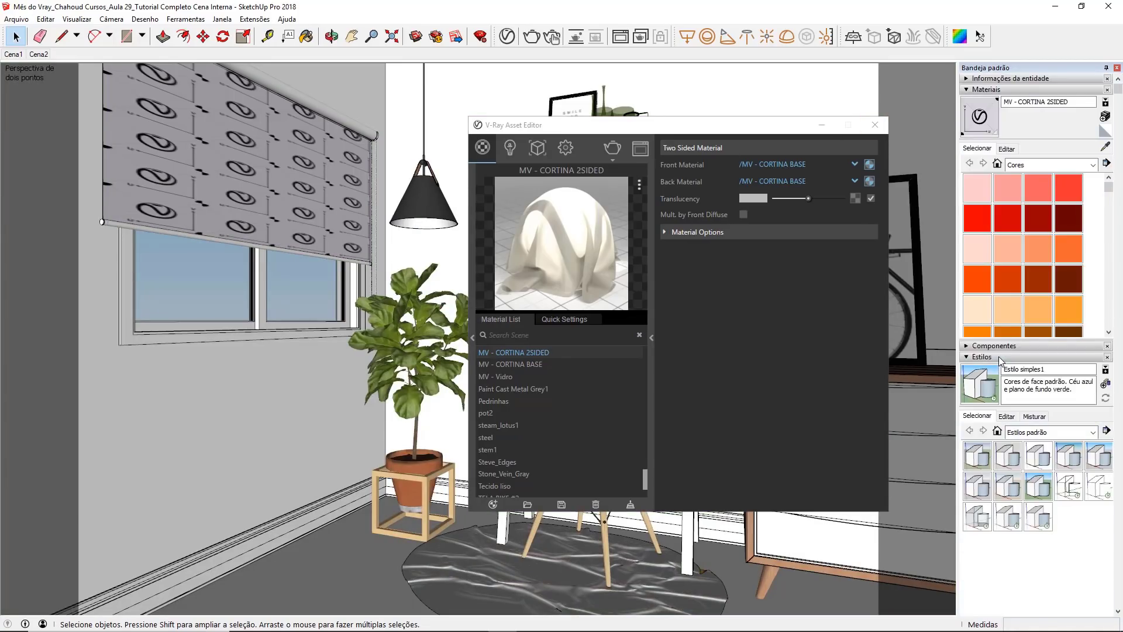
{"action": "left_click", "coordinate": [1012, 415]}
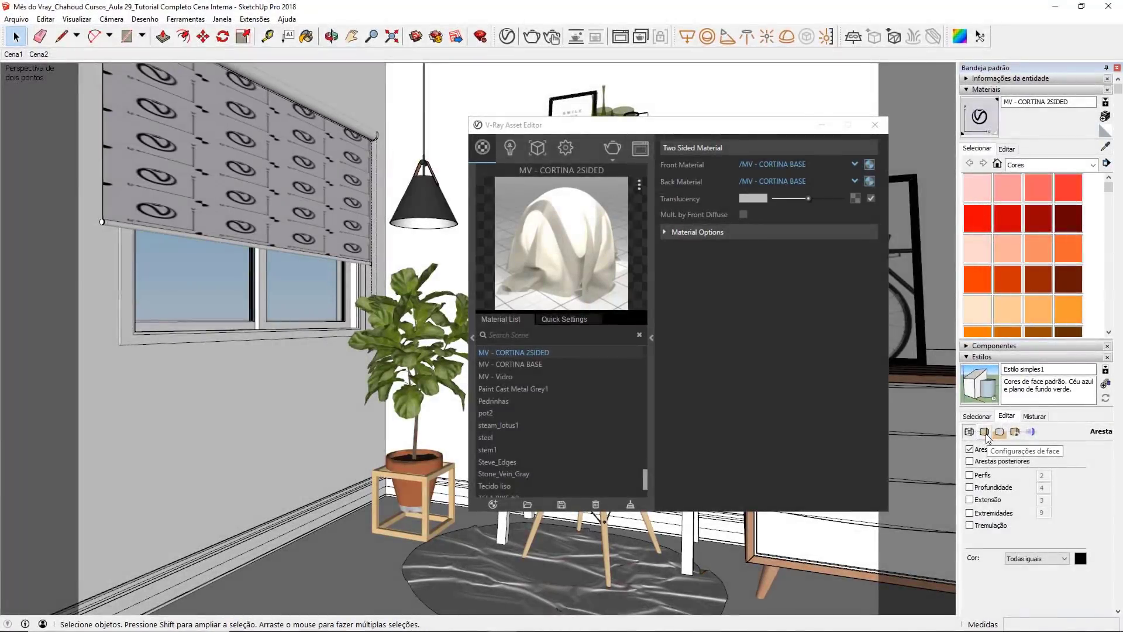
{"action": "left_click", "coordinate": [985, 433]}
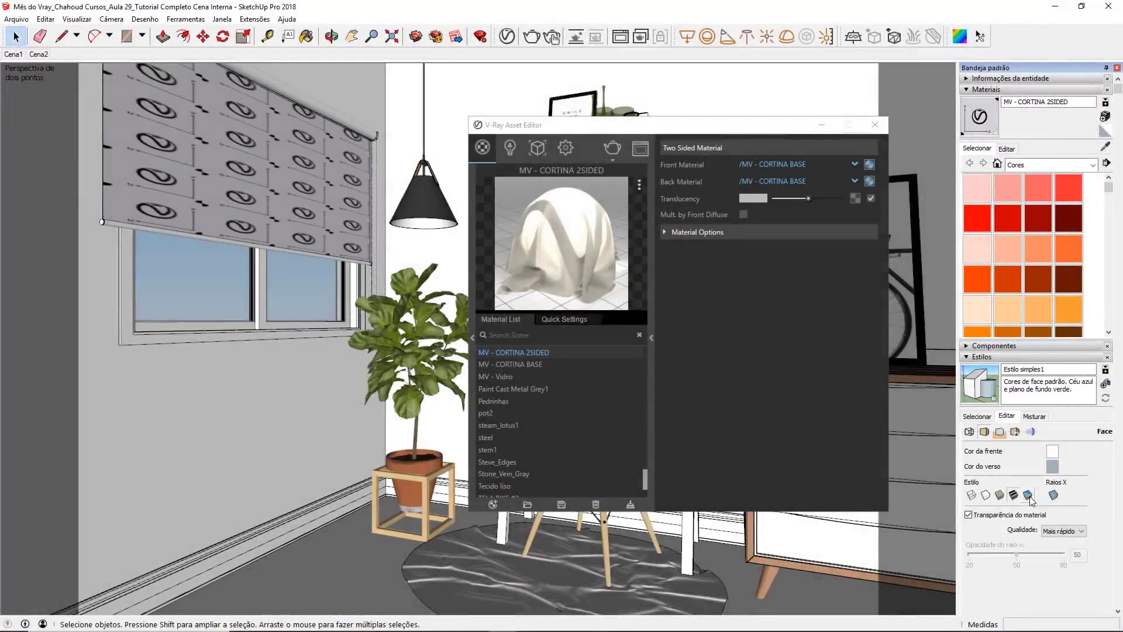
{"action": "left_click", "coordinate": [1028, 495]}
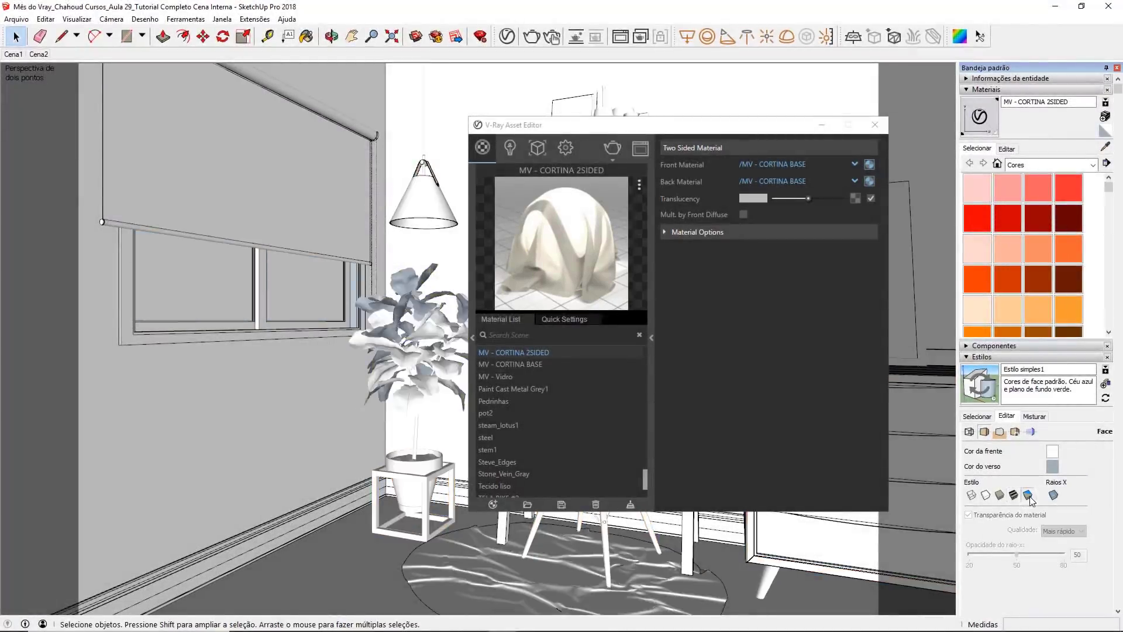
{"action": "left_click", "coordinate": [875, 125]}
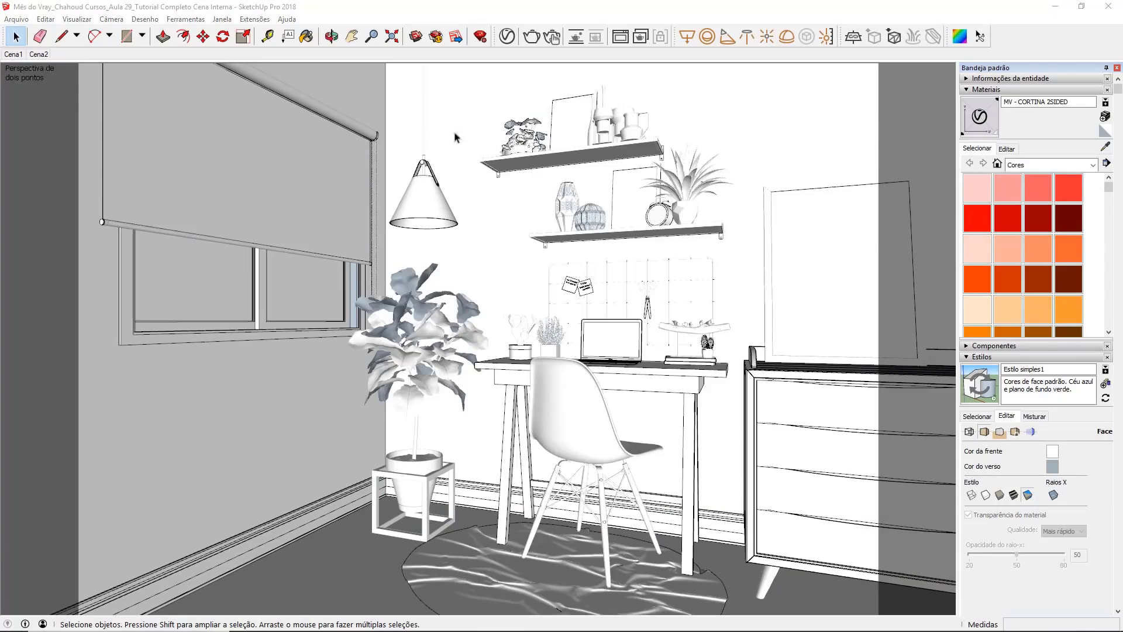
Step: Check the roller blind's face orientation in monochrome and restore the shaded-with-textures face style
{"action": "left_click", "coordinate": [247, 157]}
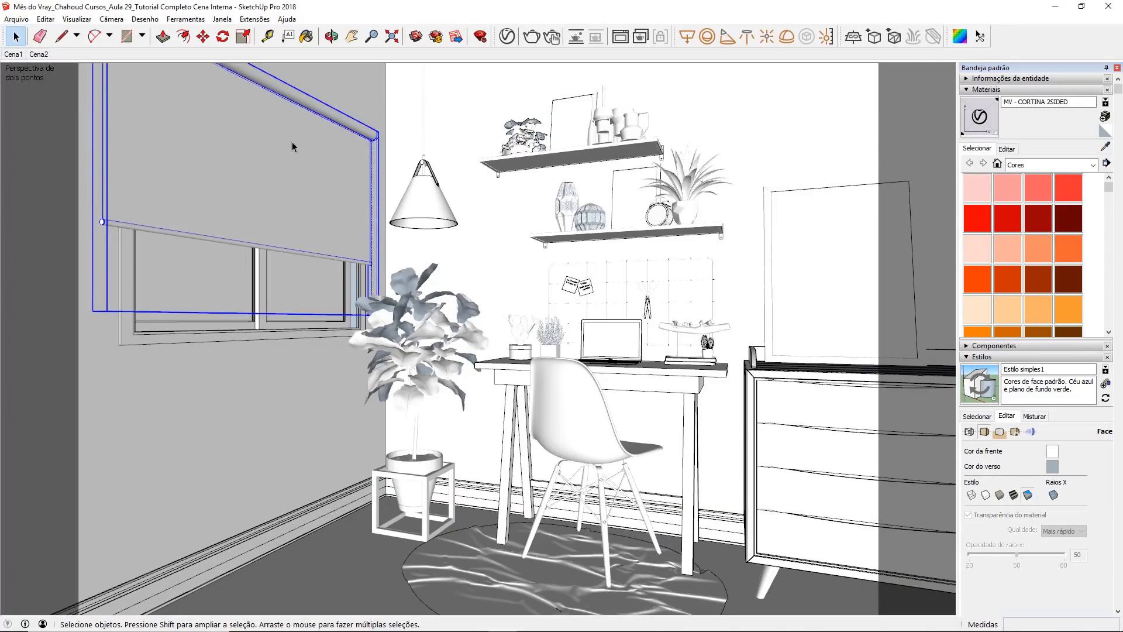
{"action": "left_click", "coordinate": [226, 260]}
{"action": "left_click", "coordinate": [230, 236]}
{"action": "left_click", "coordinate": [236, 229]}
{"action": "left_click", "coordinate": [243, 212]}
{"action": "left_click", "coordinate": [1013, 496]}
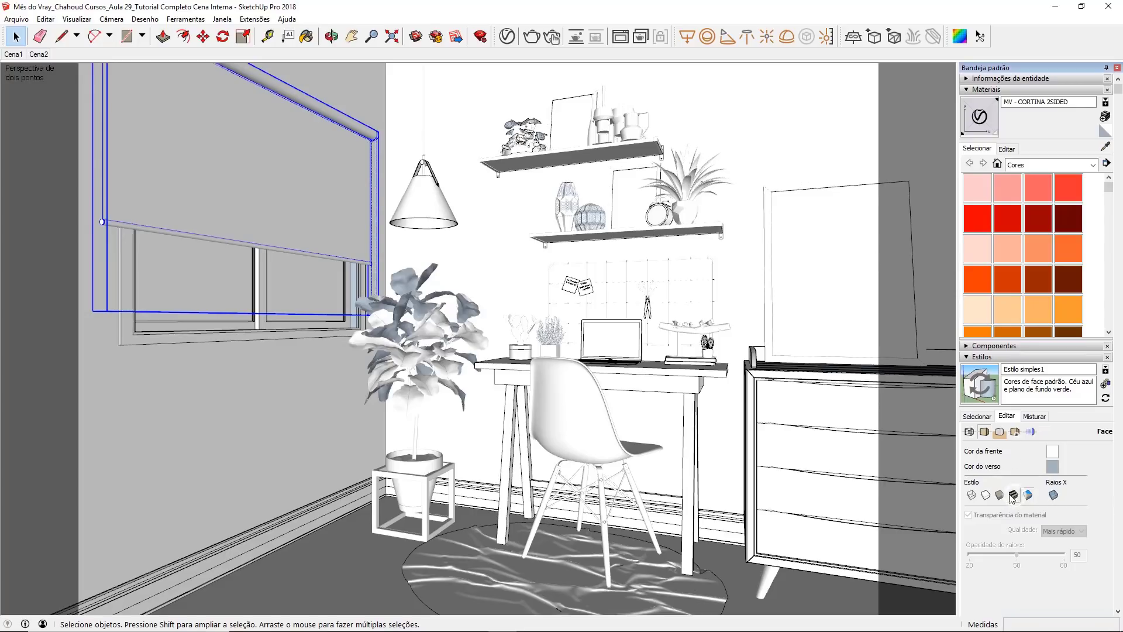
Step: Disable Can be Overridden in the material options of MV - CORTINA 2SIDED
{"action": "left_click", "coordinate": [506, 39]}
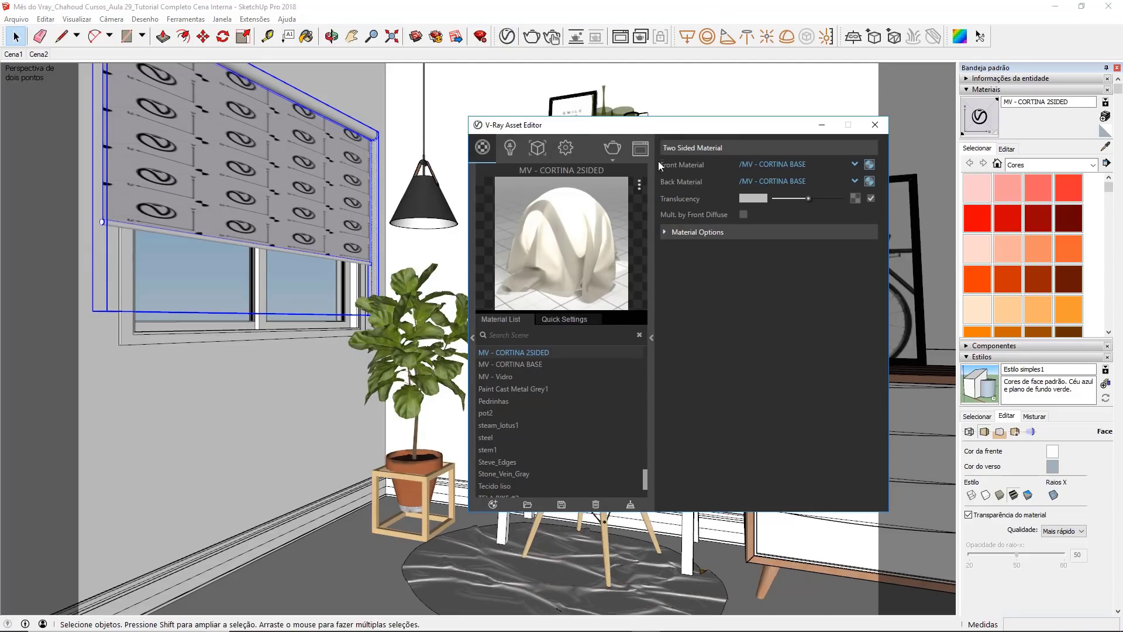
{"action": "left_click", "coordinate": [666, 232]}
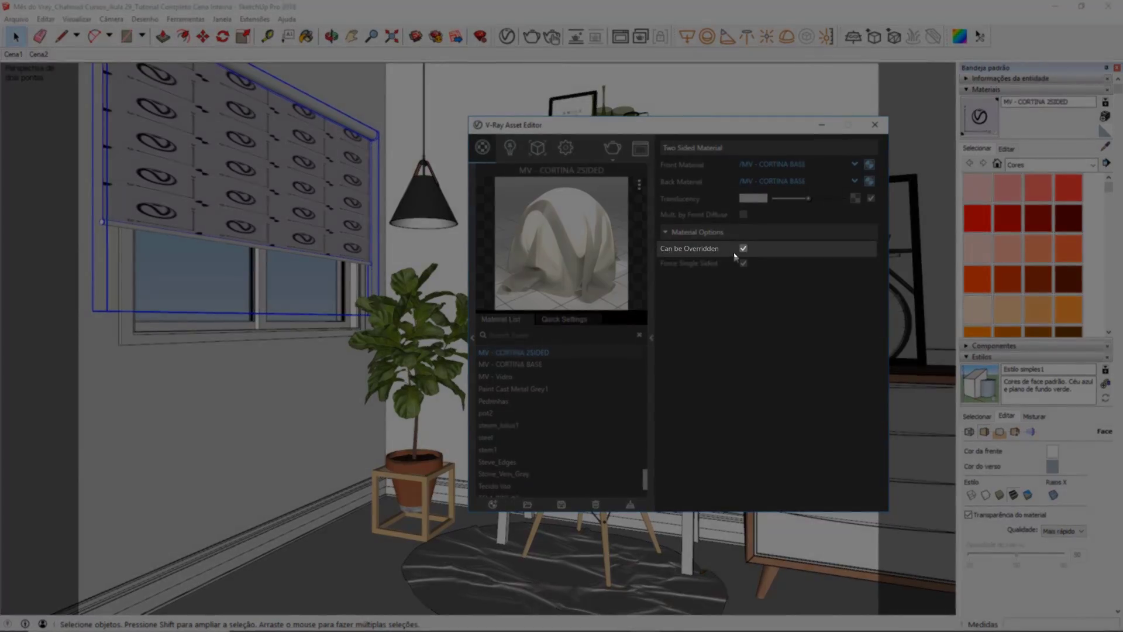
{"action": "left_click", "coordinate": [743, 248]}
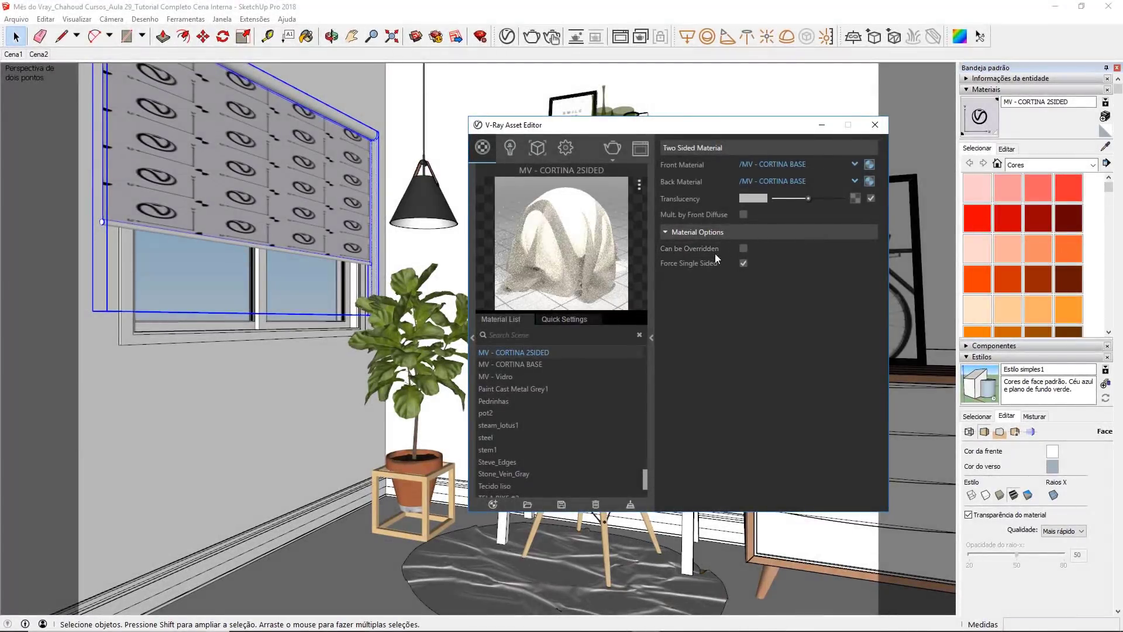
{"action": "mouse_move", "coordinate": [714, 248]}
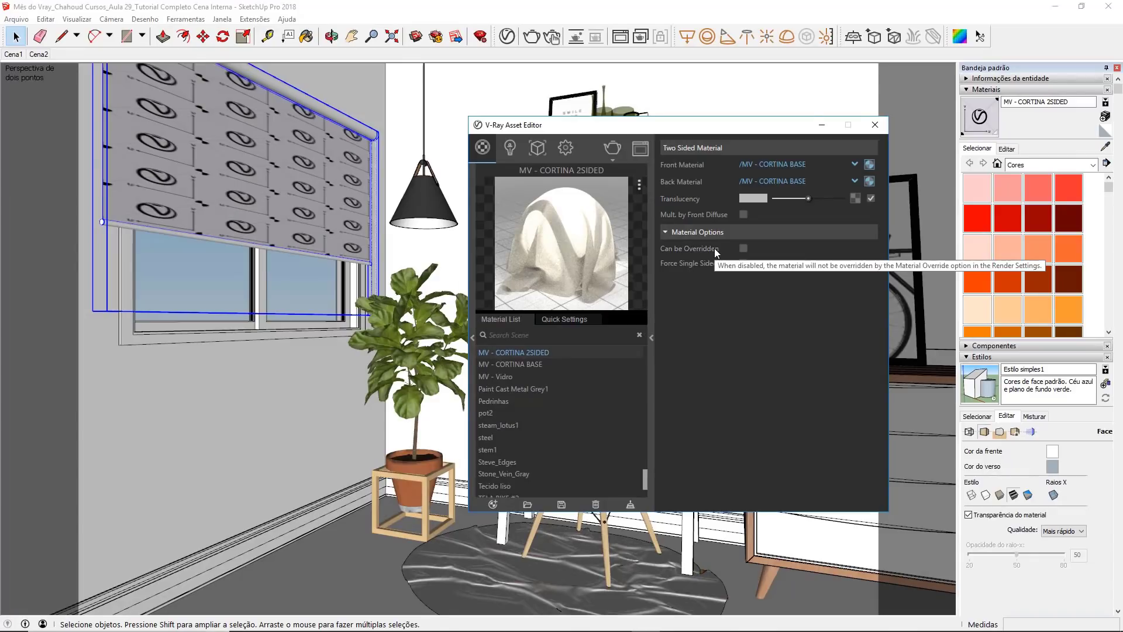
Step: Render the scene with the curtain material, review the image and minimize the frame buffer
{"action": "left_click", "coordinate": [875, 125]}
{"action": "left_click", "coordinate": [548, 40]}
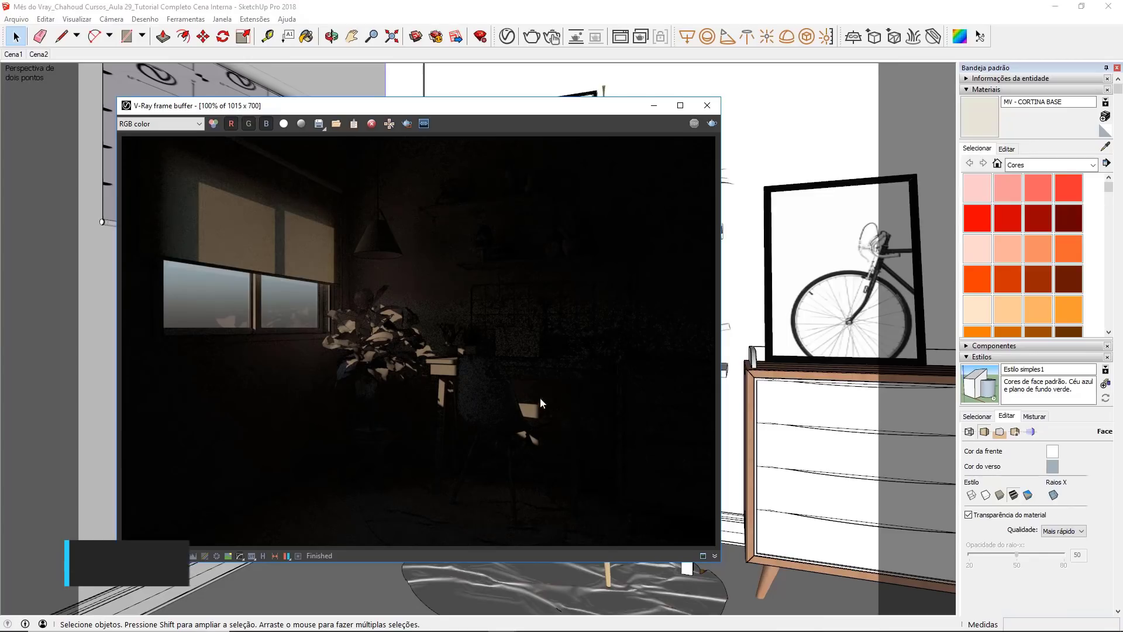
{"action": "left_click", "coordinate": [656, 105]}
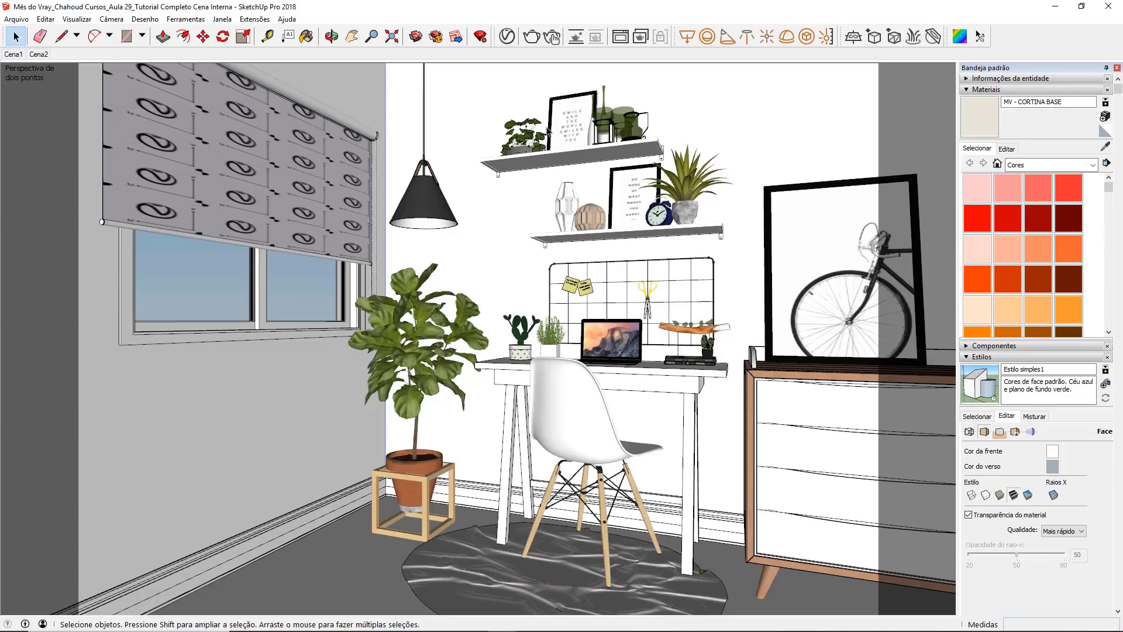
Step: Set the V-Ray camera's Exposure Value (EV) to 9 and render the scene again
{"action": "left_click", "coordinate": [510, 41]}
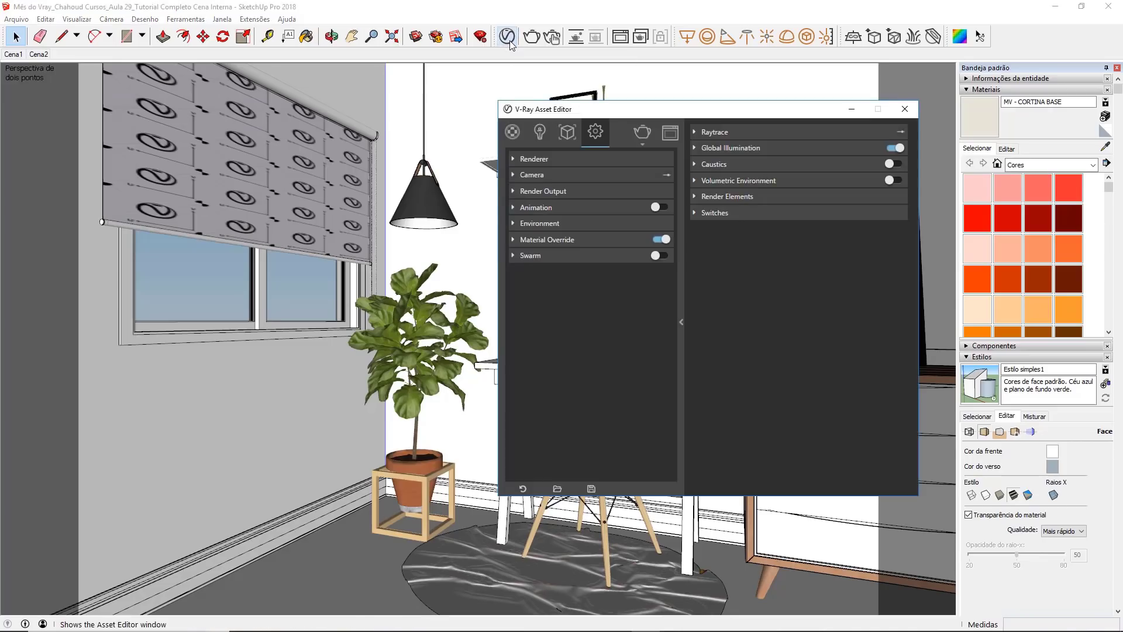
{"action": "left_click", "coordinate": [562, 175]}
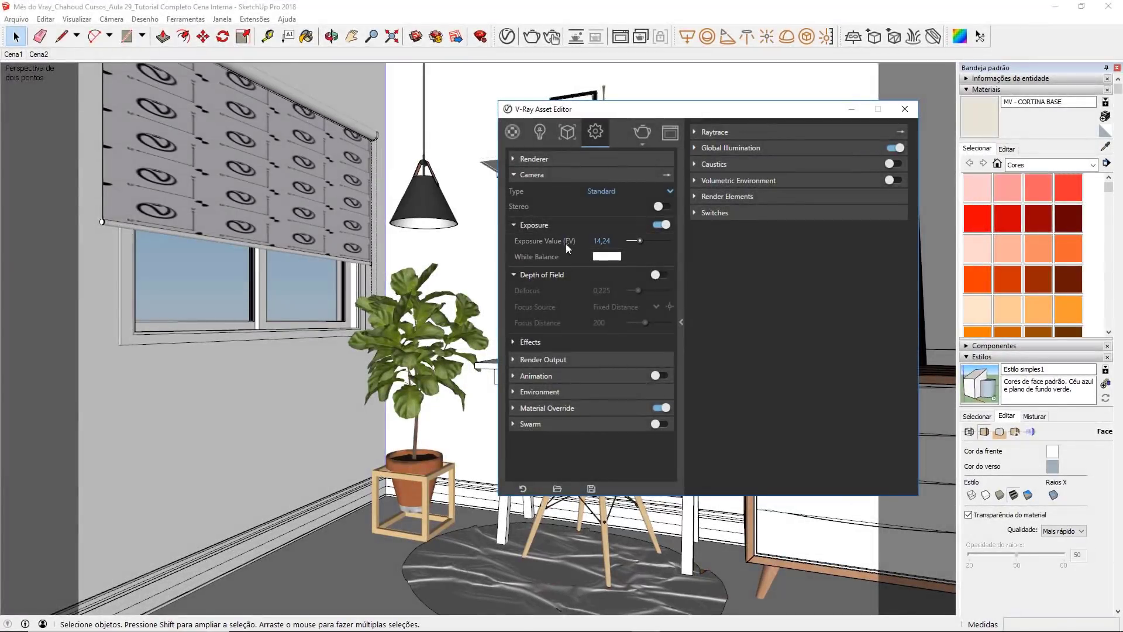
{"action": "left_click", "coordinate": [616, 241]}
{"action": "left_click", "coordinate": [618, 242]}
{"action": "type", "text": "9"}
{"action": "key", "text": "Return"}
{"action": "left_click", "coordinate": [905, 109]}
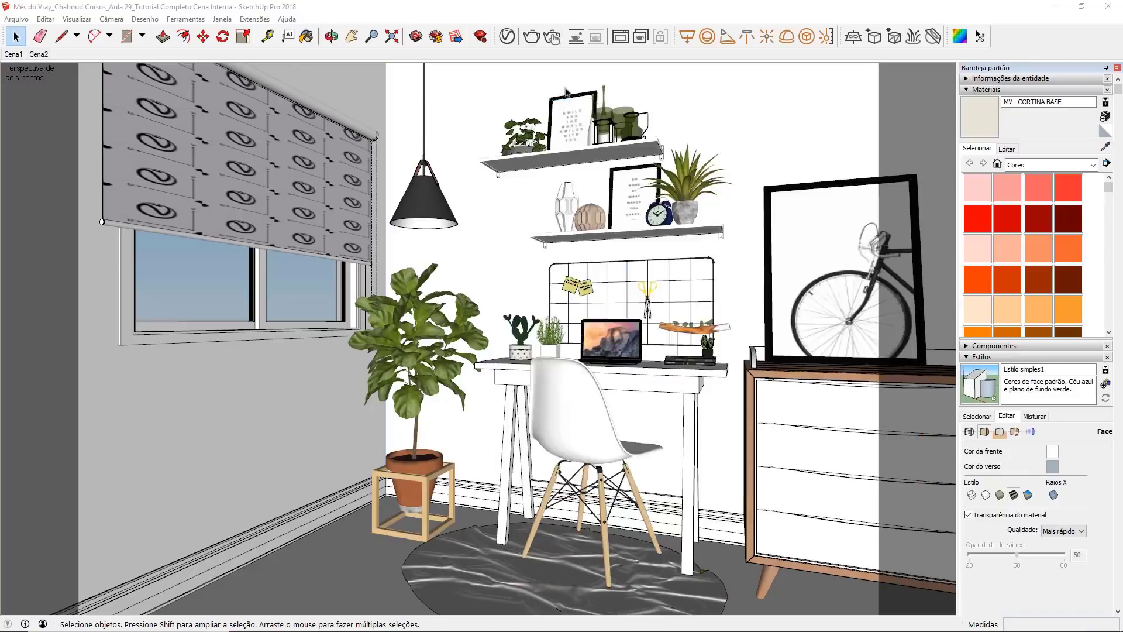
{"action": "left_click", "coordinate": [532, 36]}
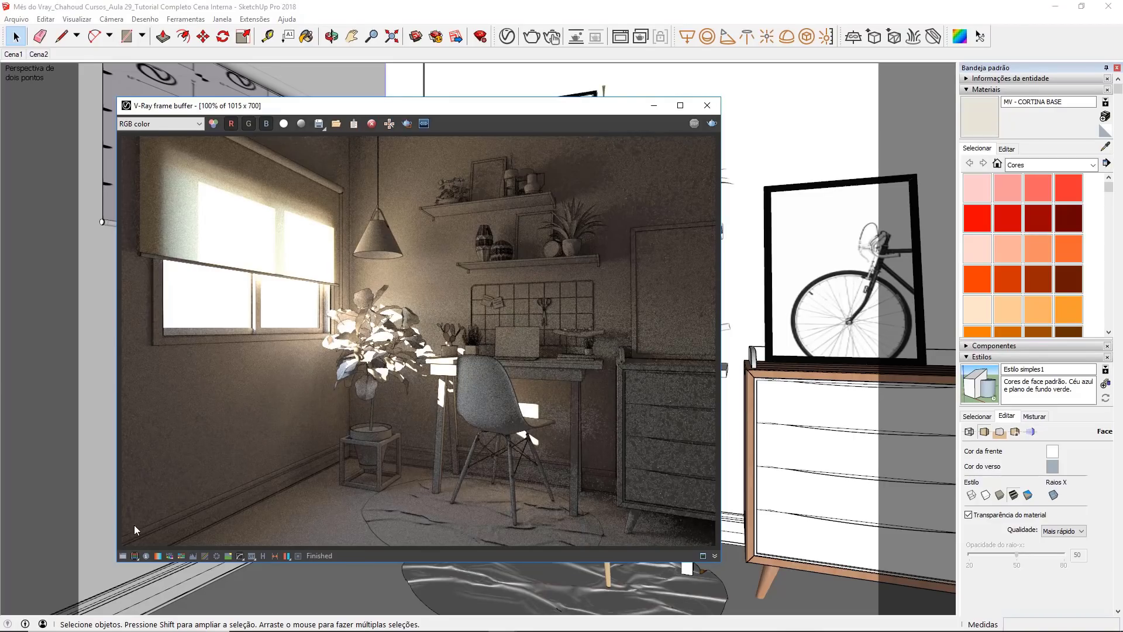
Step: Enable the render's Exposure correction with Exposure 1.26, Highlight Burn 0.07 and Contrast 0.07
{"action": "left_click", "coordinate": [123, 556]}
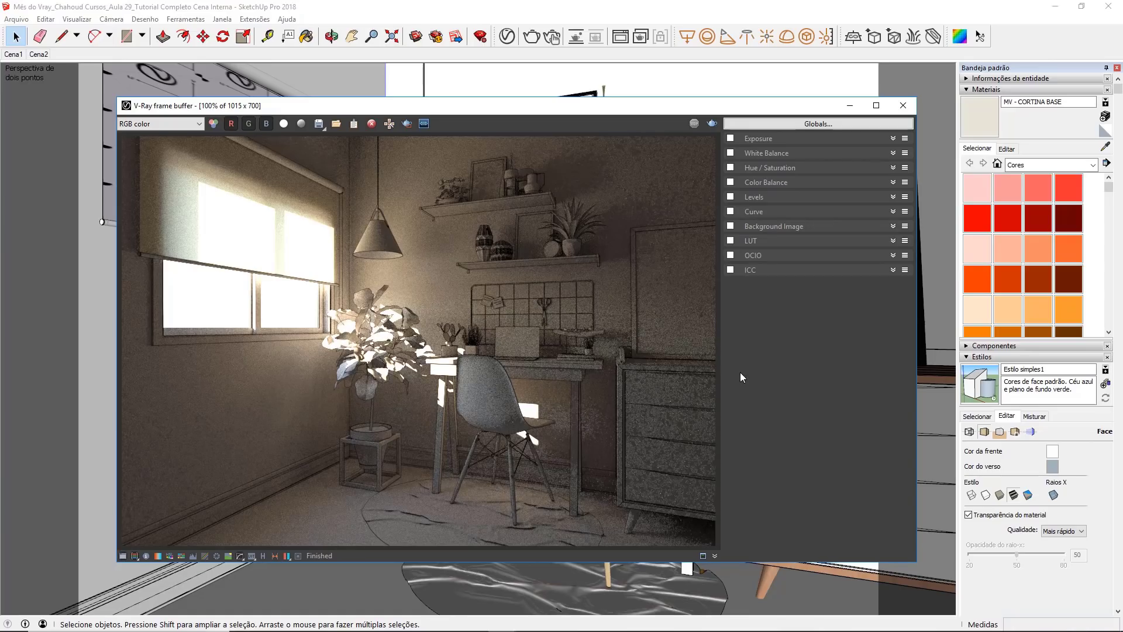
{"action": "left_click", "coordinate": [730, 139]}
{"action": "left_click", "coordinate": [812, 140]}
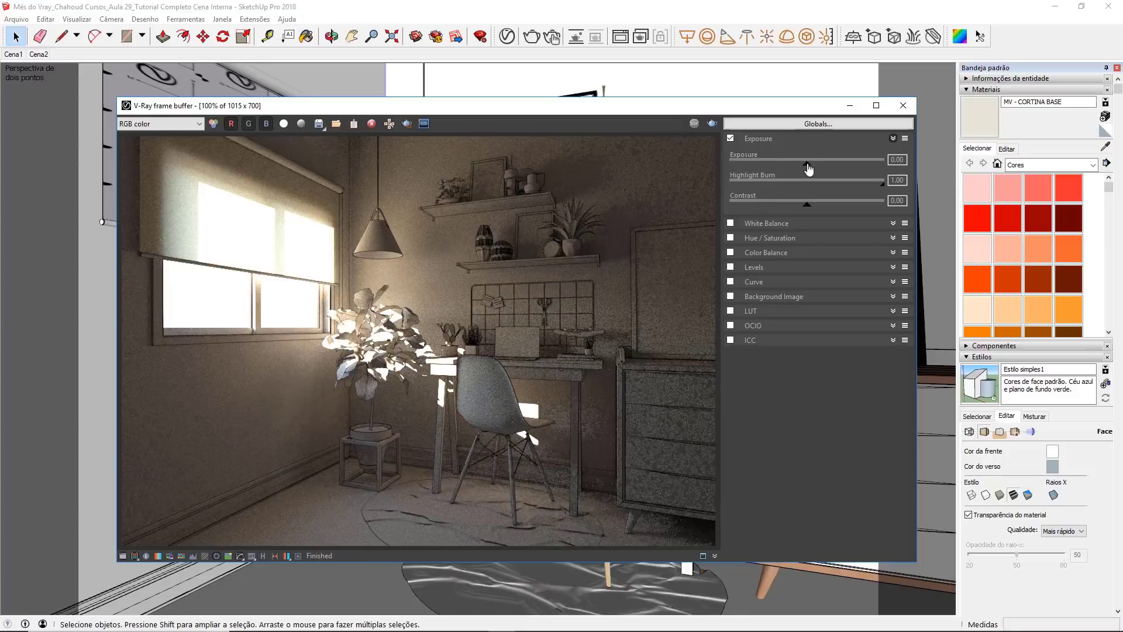
{"action": "mouse_move", "coordinate": [808, 166]}
{"action": "left_mouse_down"}
{"action": "mouse_move", "coordinate": [760, 168]}
{"action": "mouse_move", "coordinate": [827, 168]}
{"action": "left_mouse_up"}
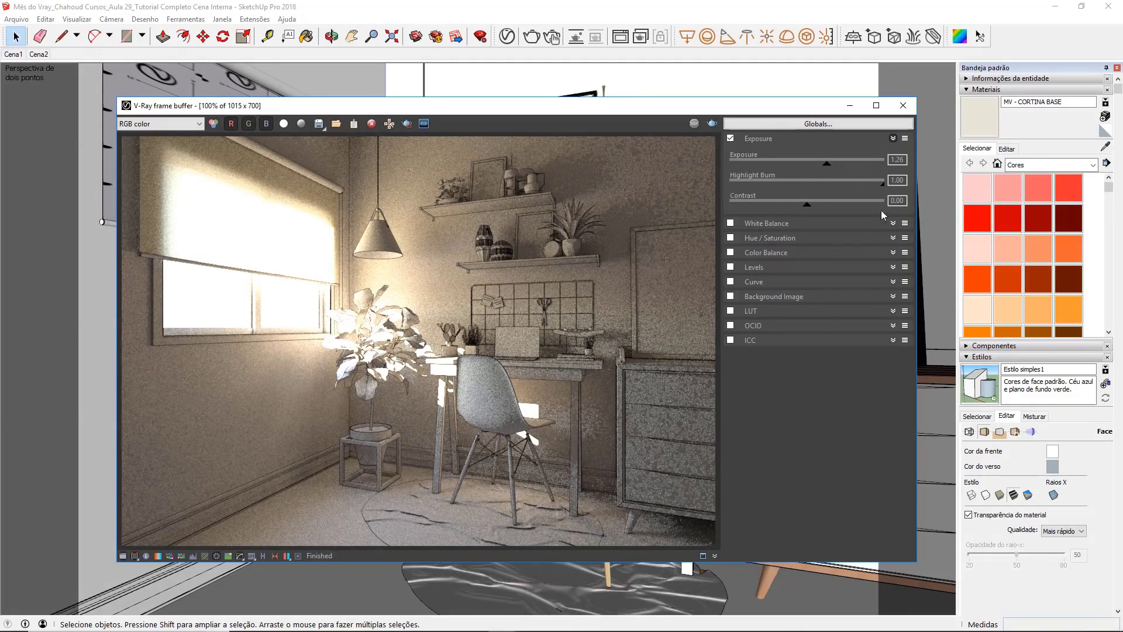
{"action": "left_click_drag", "start_coordinate": [885, 185], "coordinate": [741, 195]}
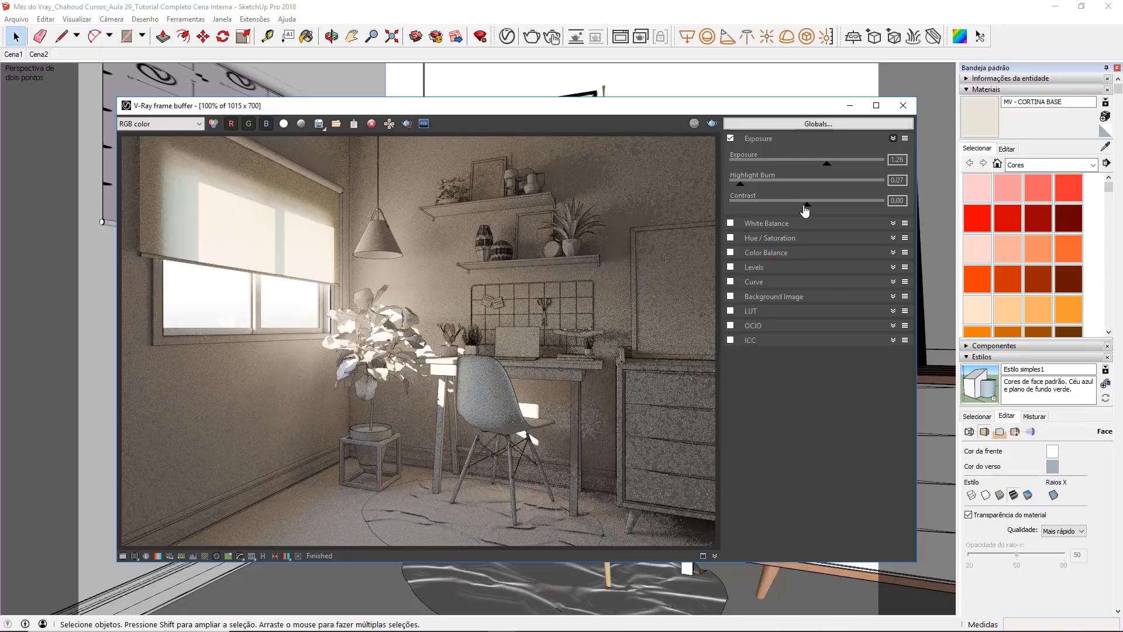
{"action": "left_click_drag", "start_coordinate": [806, 208], "coordinate": [813, 210]}
Step: View the preset options of the Exposure correction, hide the correction controls and minimize the frame buffer
{"action": "left_click", "coordinate": [904, 140]}
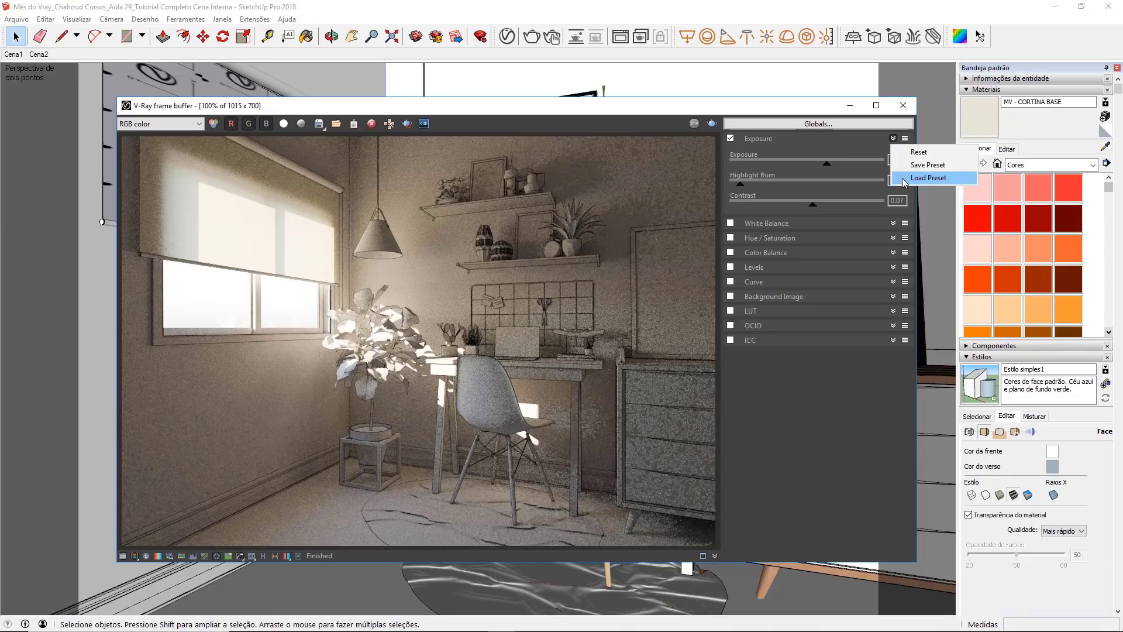
{"action": "left_click", "coordinate": [857, 418]}
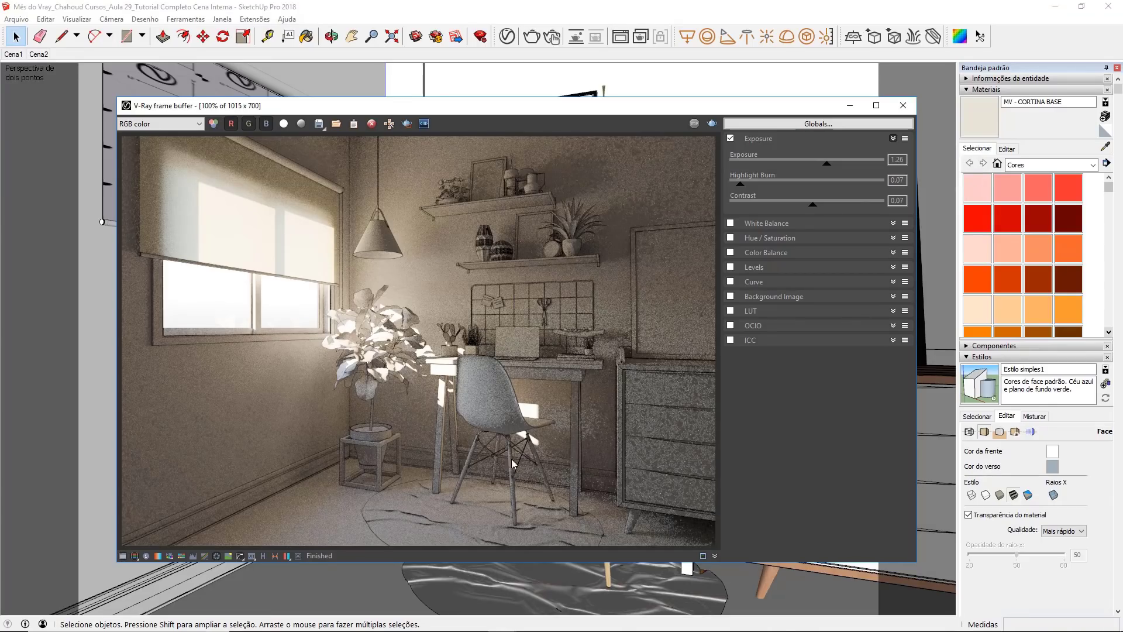
{"action": "left_click", "coordinate": [122, 557]}
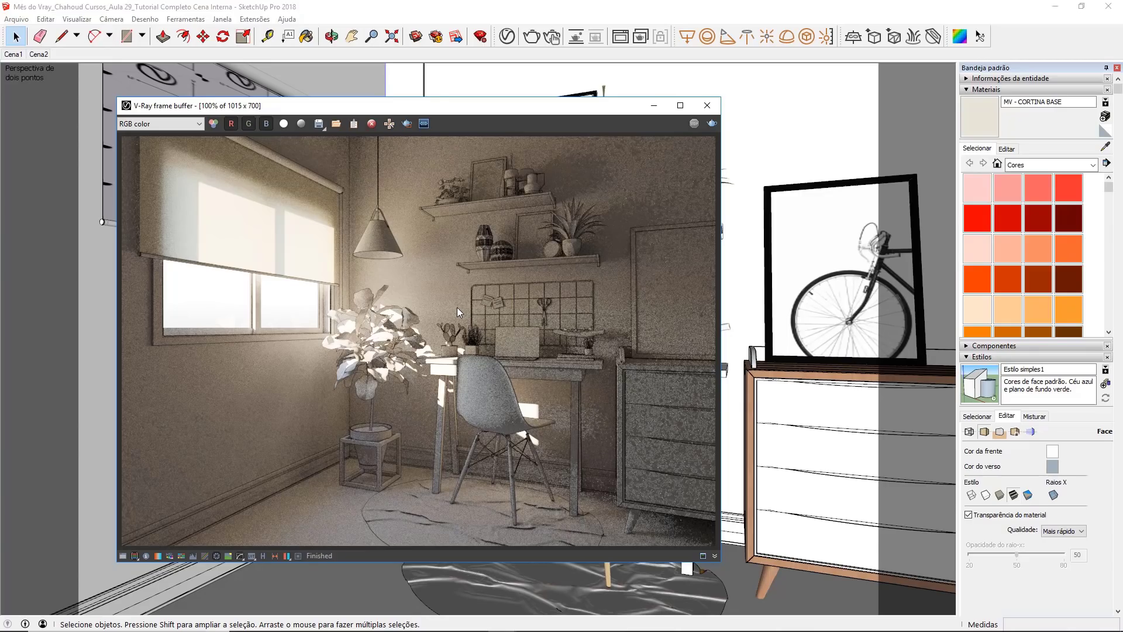
{"action": "left_click", "coordinate": [647, 105]}
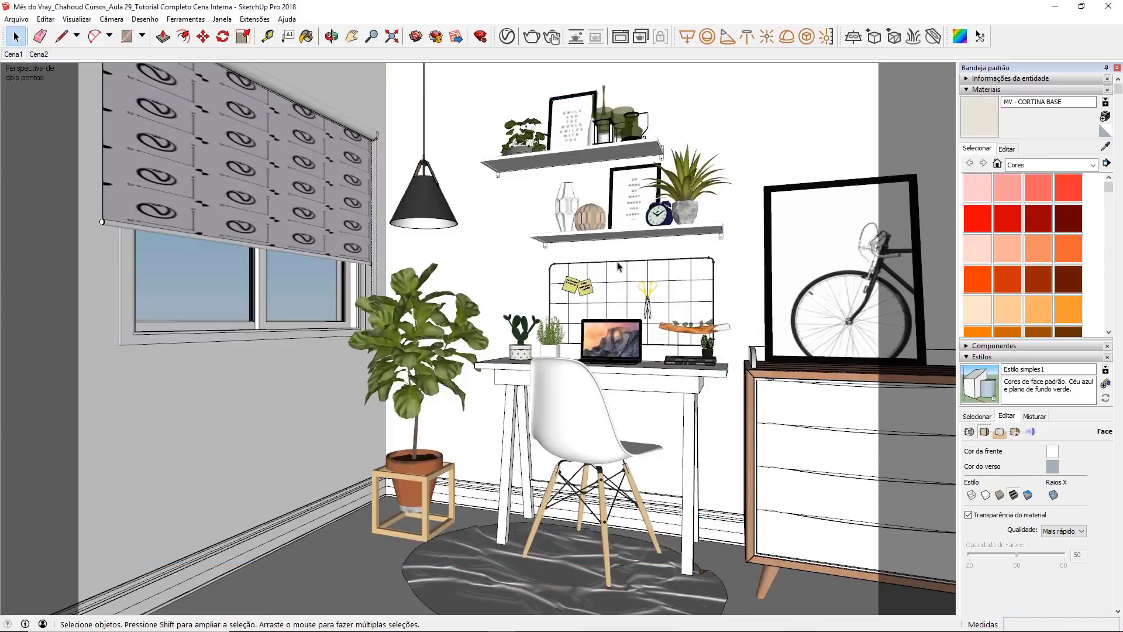
Step: Review the Raytrace noise limit setting and compare it with the noise in the last render
{"action": "left_click", "coordinate": [507, 37]}
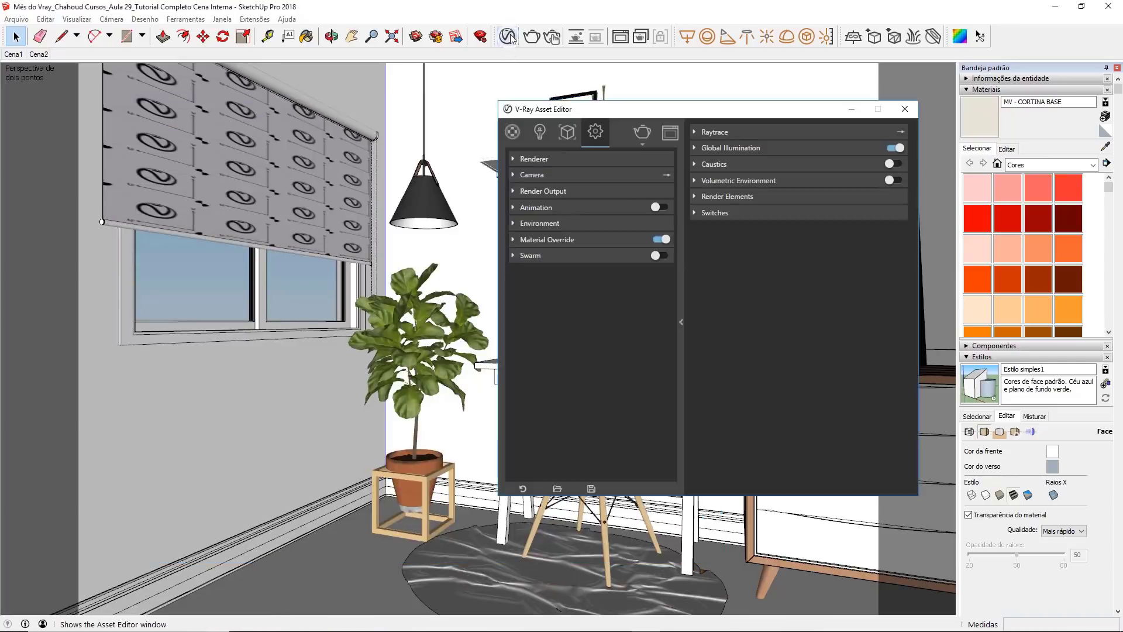
{"action": "left_click", "coordinate": [695, 132]}
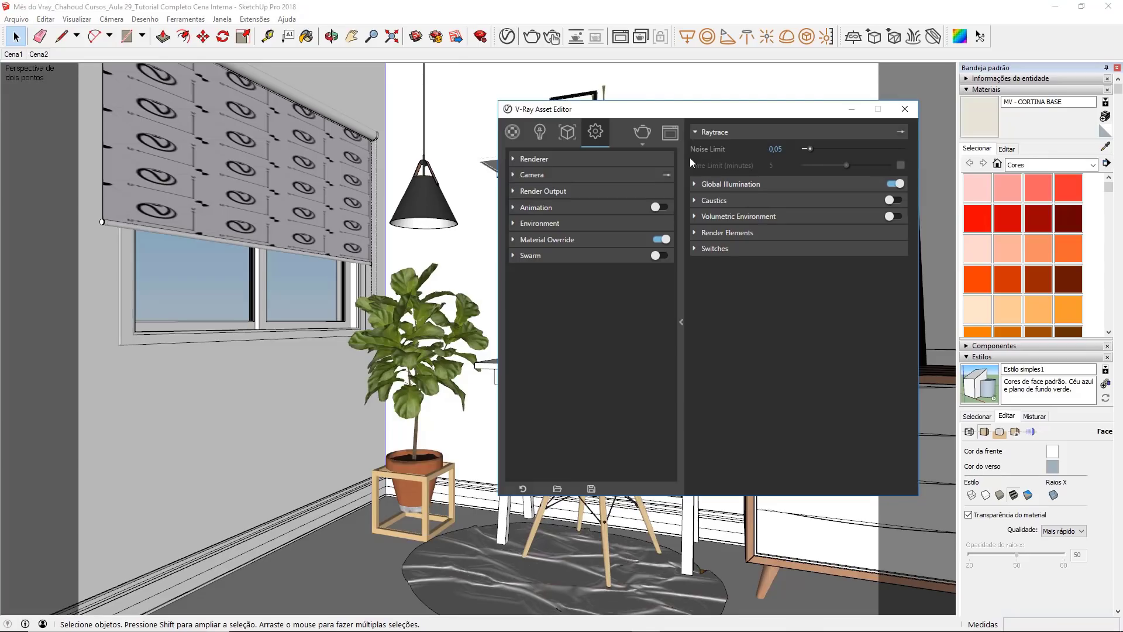
{"action": "left_click", "coordinate": [852, 109]}
{"action": "left_click", "coordinate": [621, 40]}
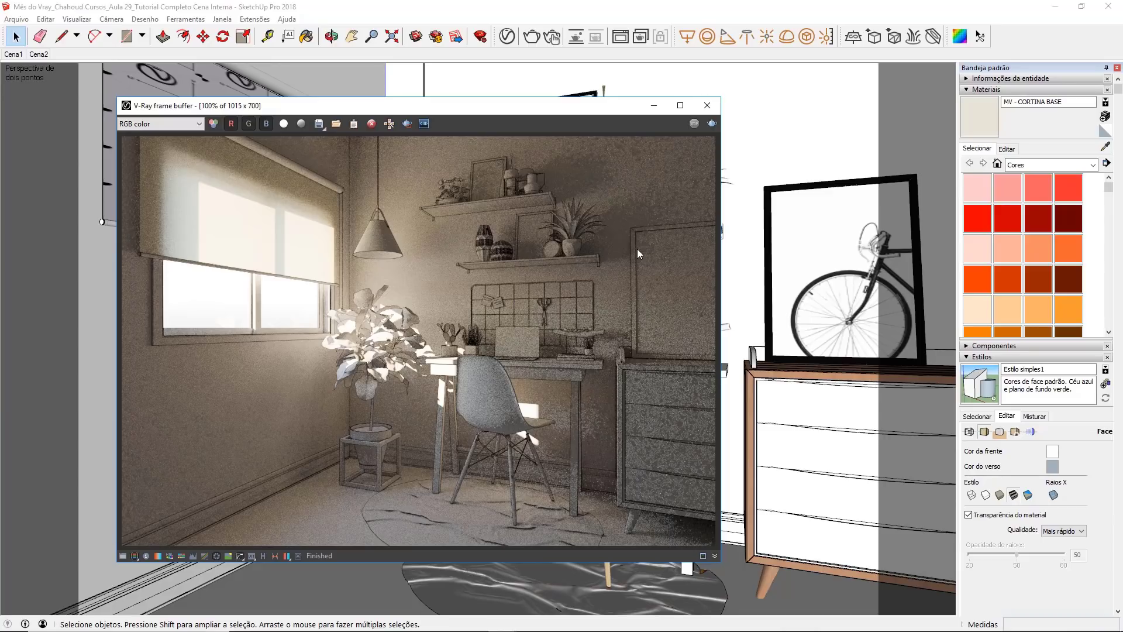
{"action": "left_click", "coordinate": [654, 105]}
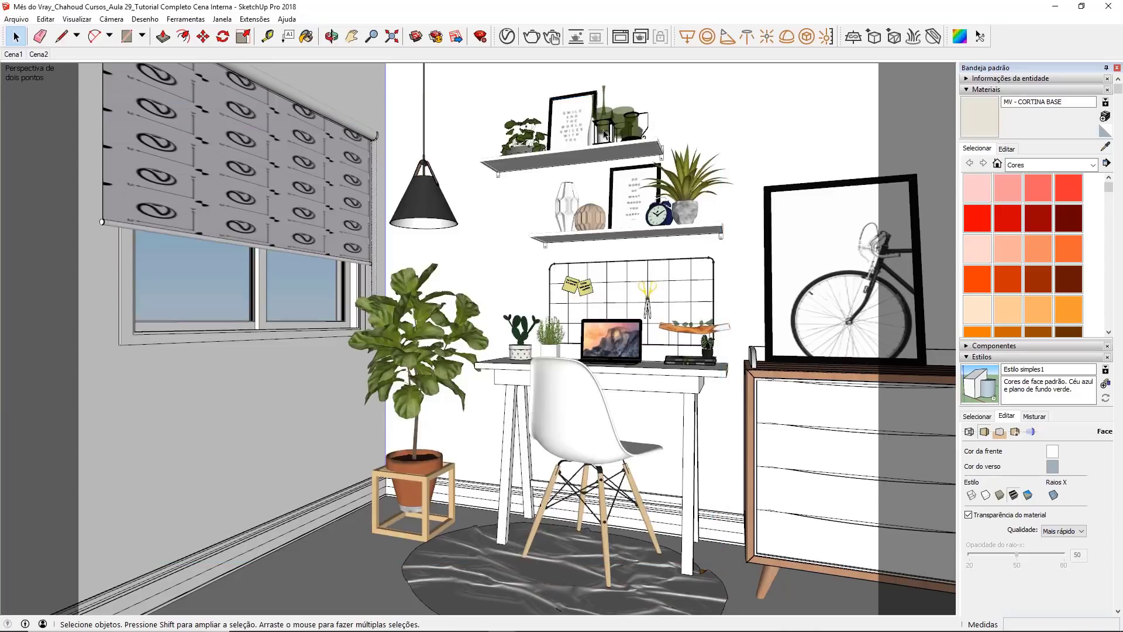
Step: Set the Global Illumination Primary Rays to Irradiance map in the V-Ray render settings
{"action": "left_click", "coordinate": [506, 36]}
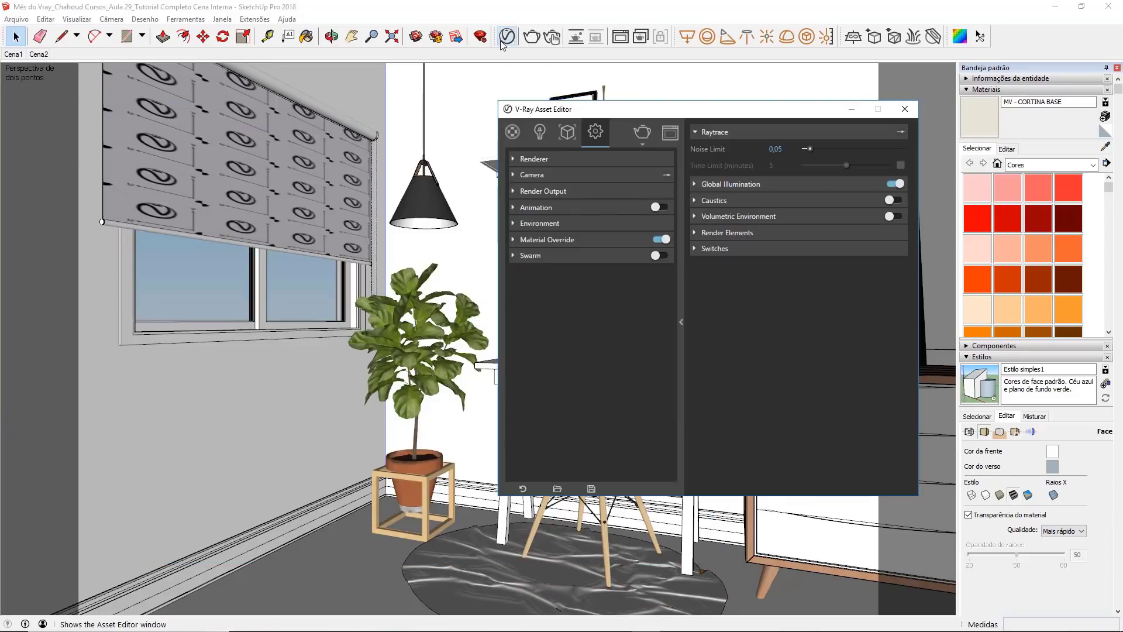
{"action": "left_click", "coordinate": [696, 133]}
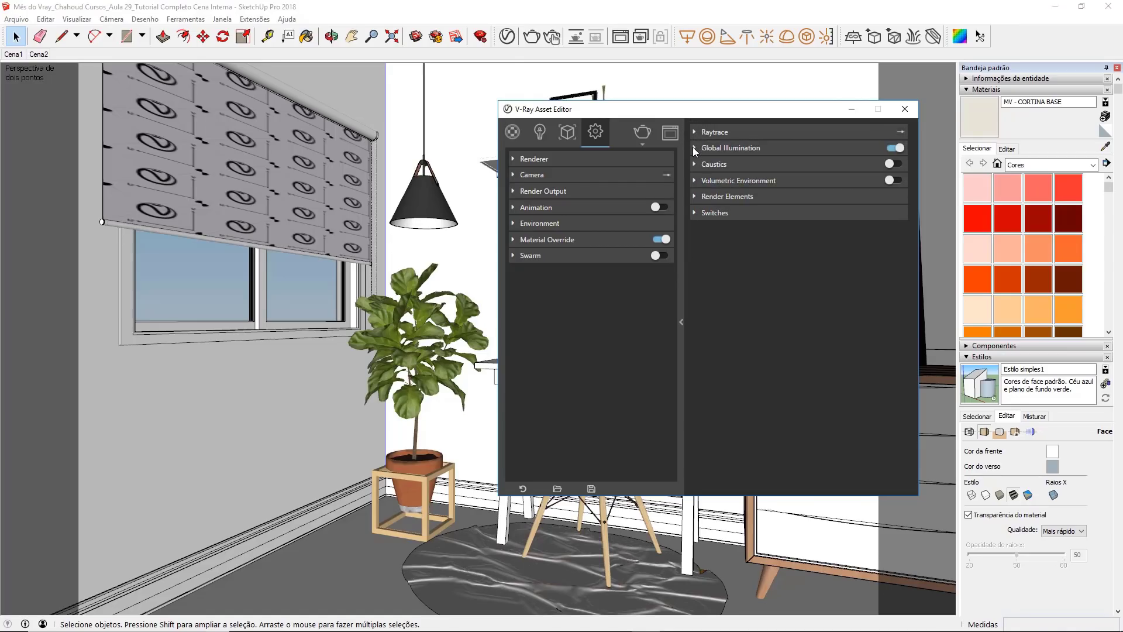
{"action": "left_click", "coordinate": [694, 148]}
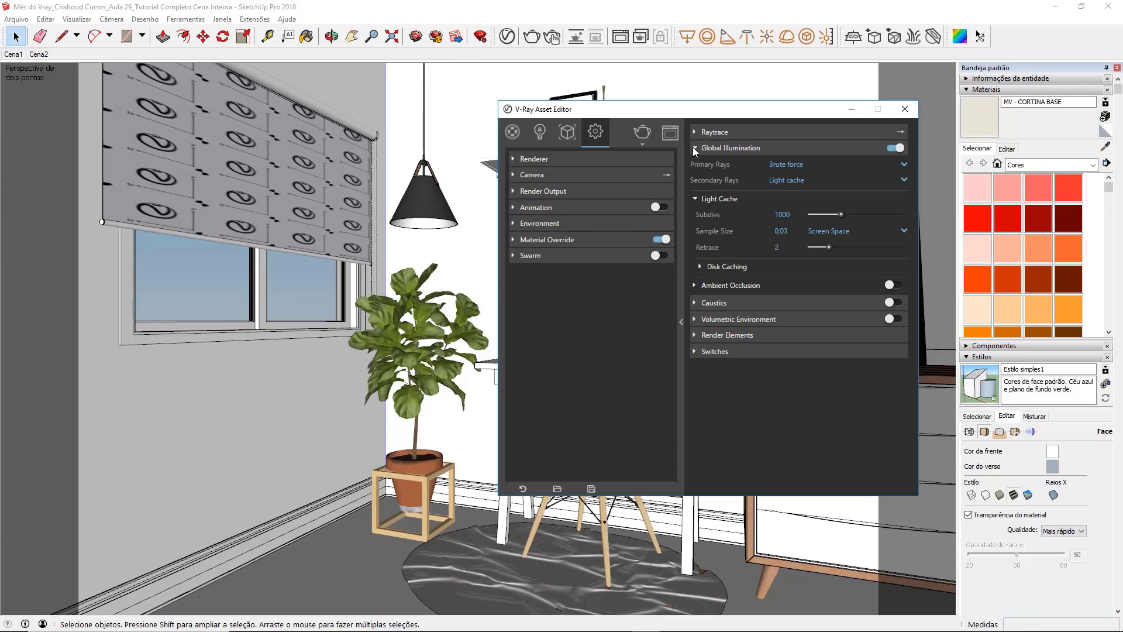
{"action": "left_click", "coordinate": [813, 166]}
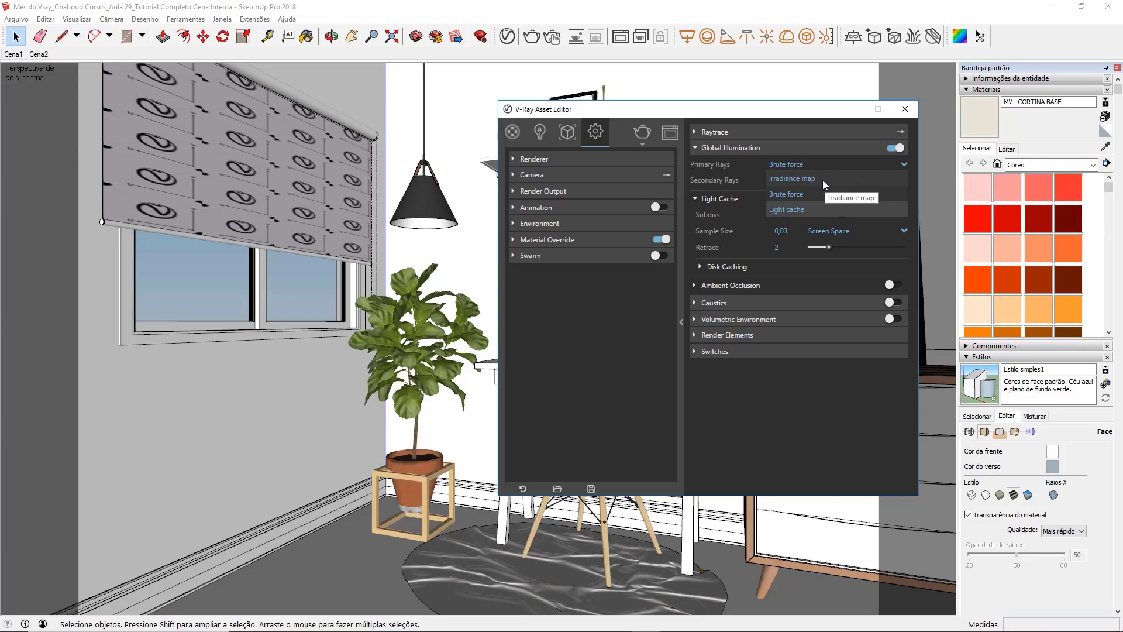
{"action": "left_click", "coordinate": [822, 179]}
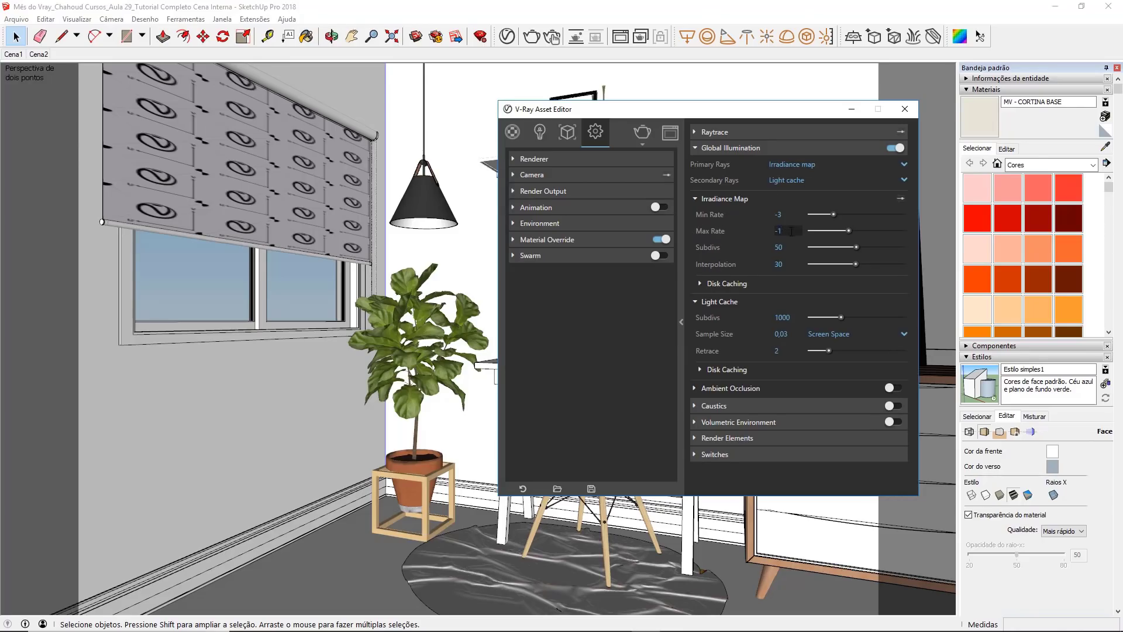
Step: Set the Irradiance Map's Max Rate to -2 and render the scene
{"action": "type", "text": "2"}
{"action": "left_click_drag", "start_coordinate": [792, 230], "coordinate": [779, 231]}
{"action": "left_click", "coordinate": [780, 231]}
{"action": "left_click", "coordinate": [905, 109]}
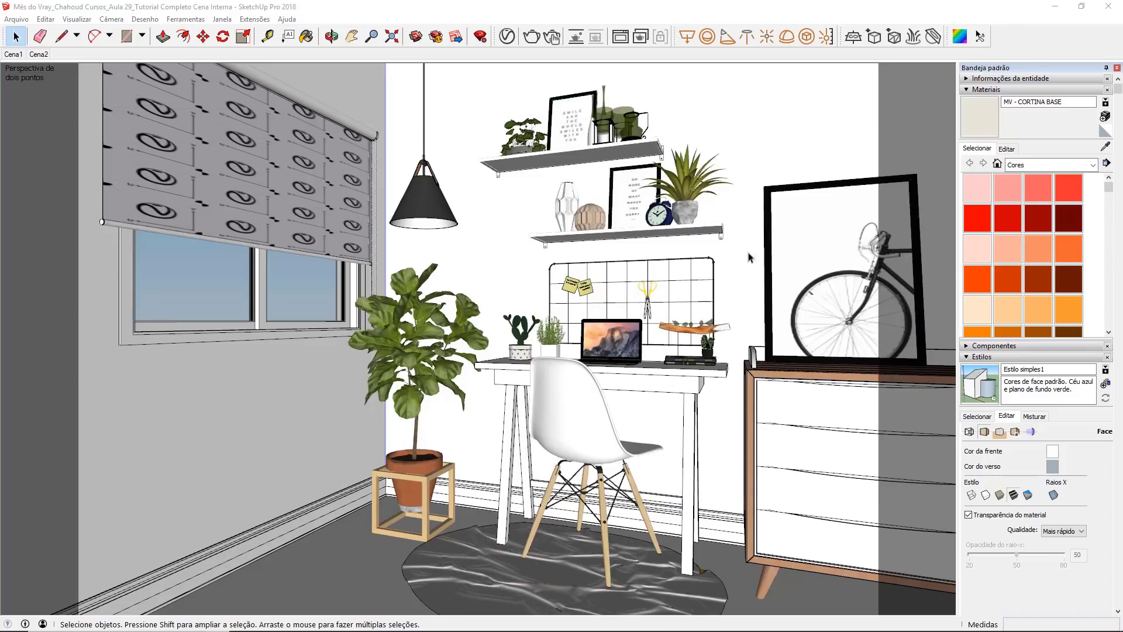
{"action": "left_click", "coordinate": [532, 38]}
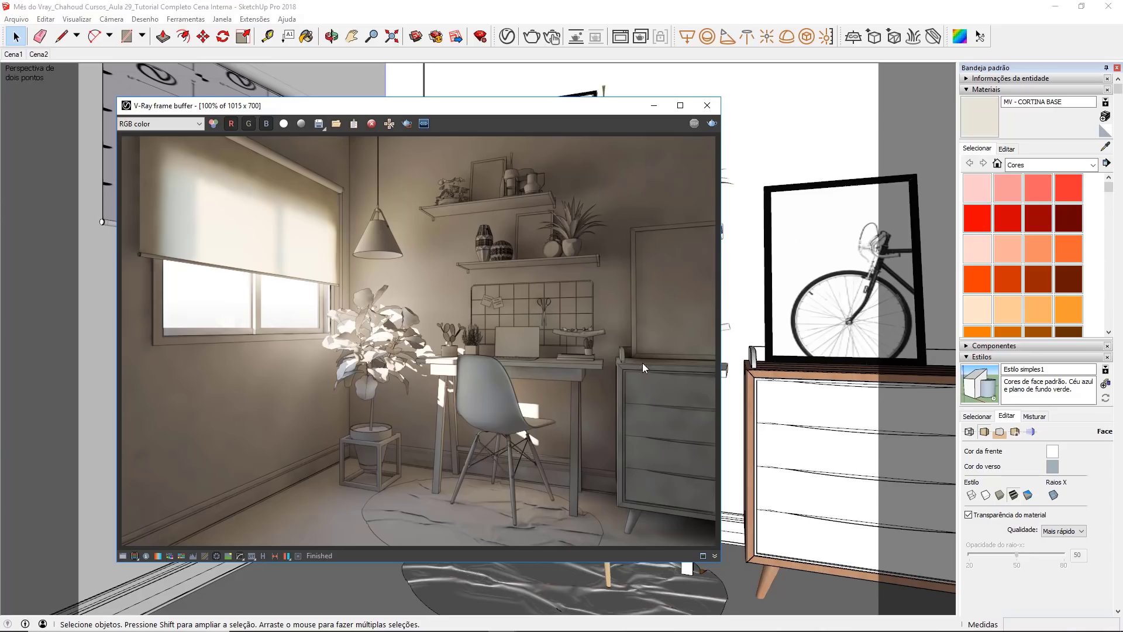
{"action": "left_click", "coordinate": [654, 106]}
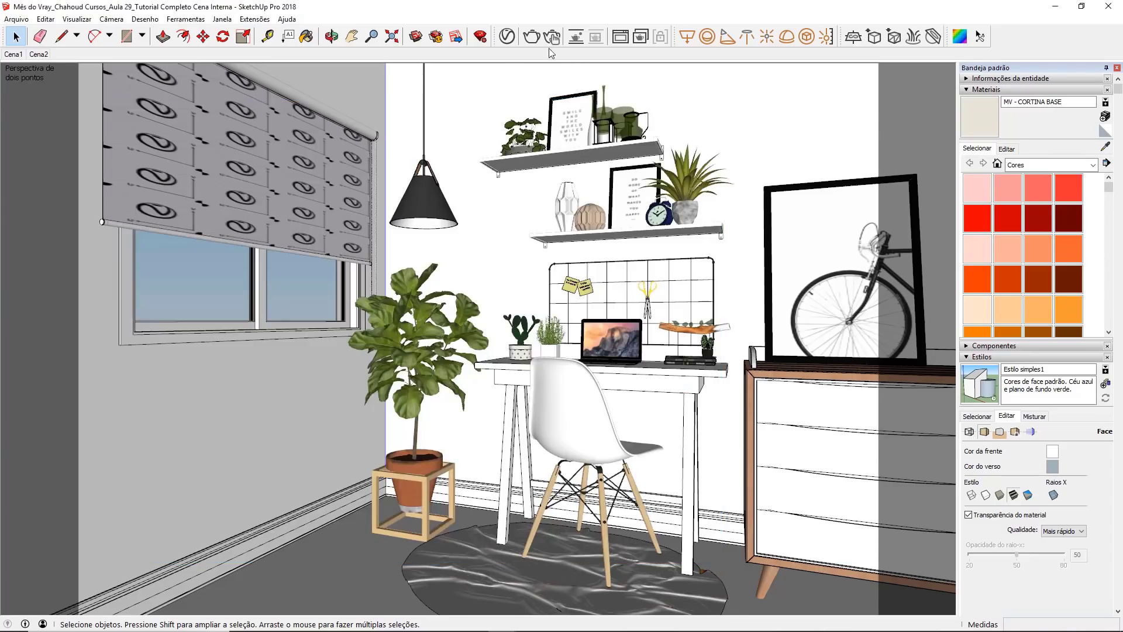
Step: Set the Irradiance Map's Subdivs to 65 and Interpolation to 45, and render the scene again
{"action": "left_click", "coordinate": [509, 37]}
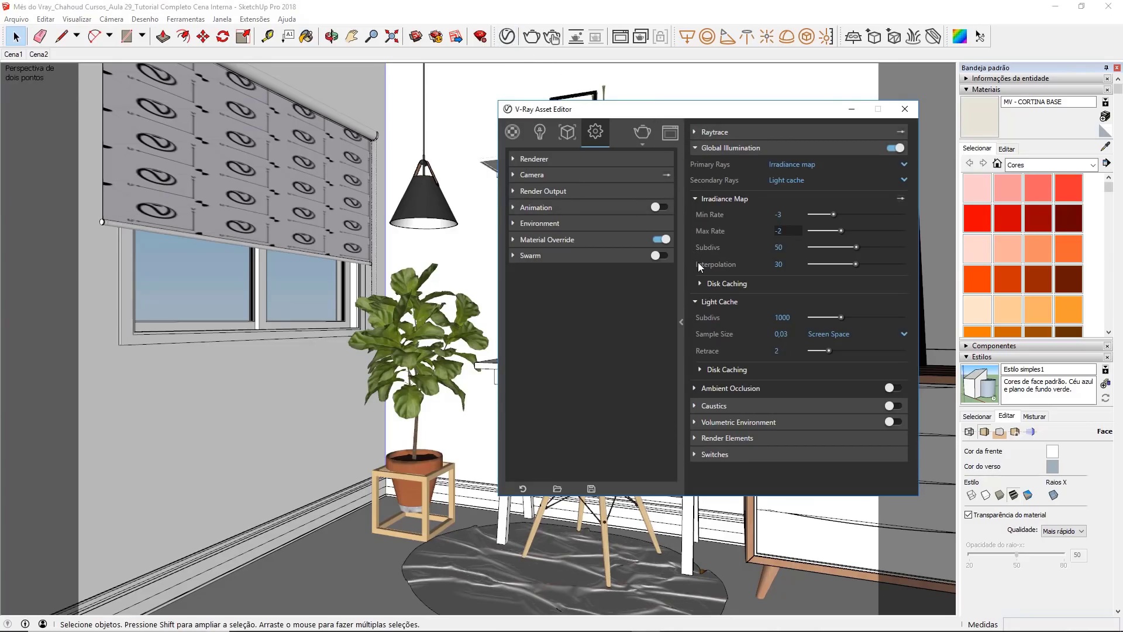
{"action": "key", "text": "Tab"}
{"action": "mouse_move", "coordinate": [753, 244]}
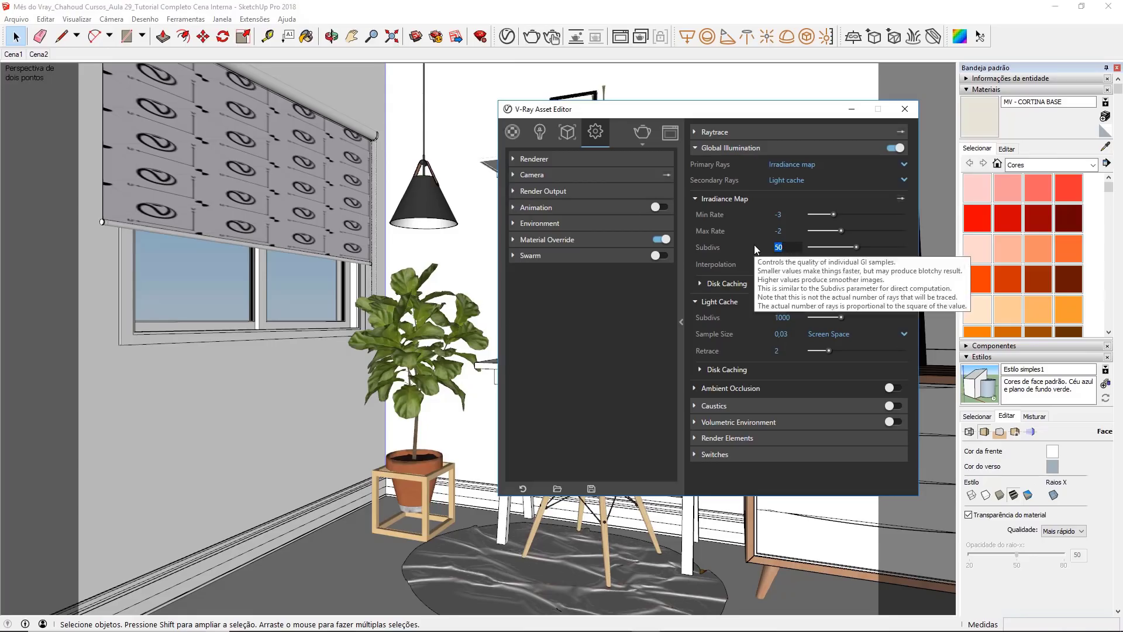
{"action": "type", "text": "65"}
{"action": "key", "text": "Tab"}
{"action": "type", "text": "4"}
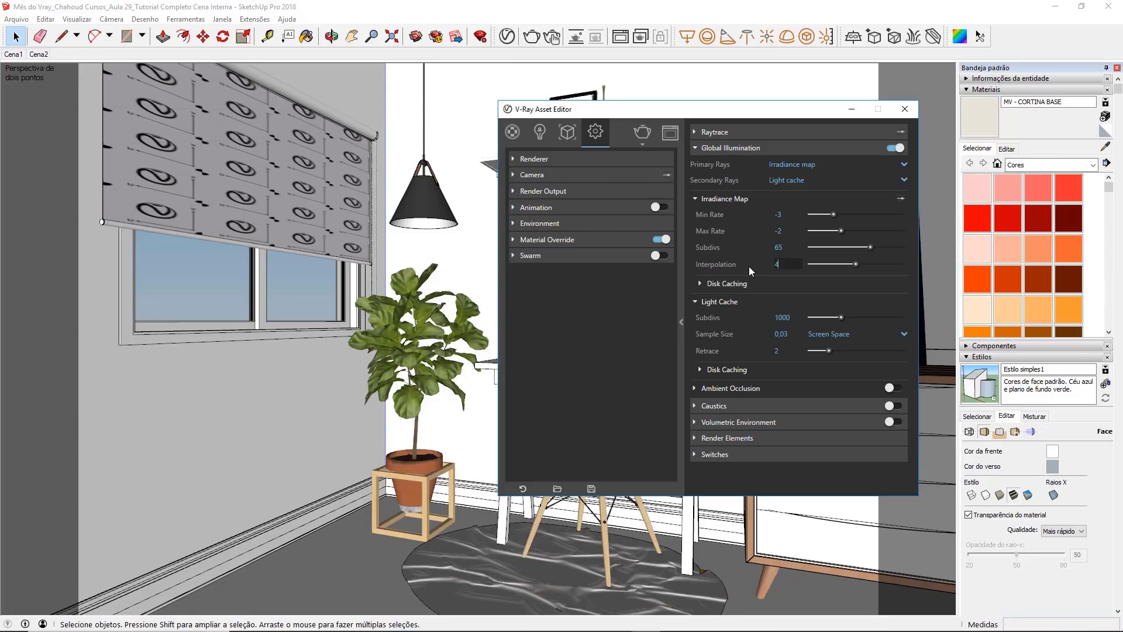
{"action": "type", "text": "5"}
{"action": "left_click", "coordinate": [785, 248]}
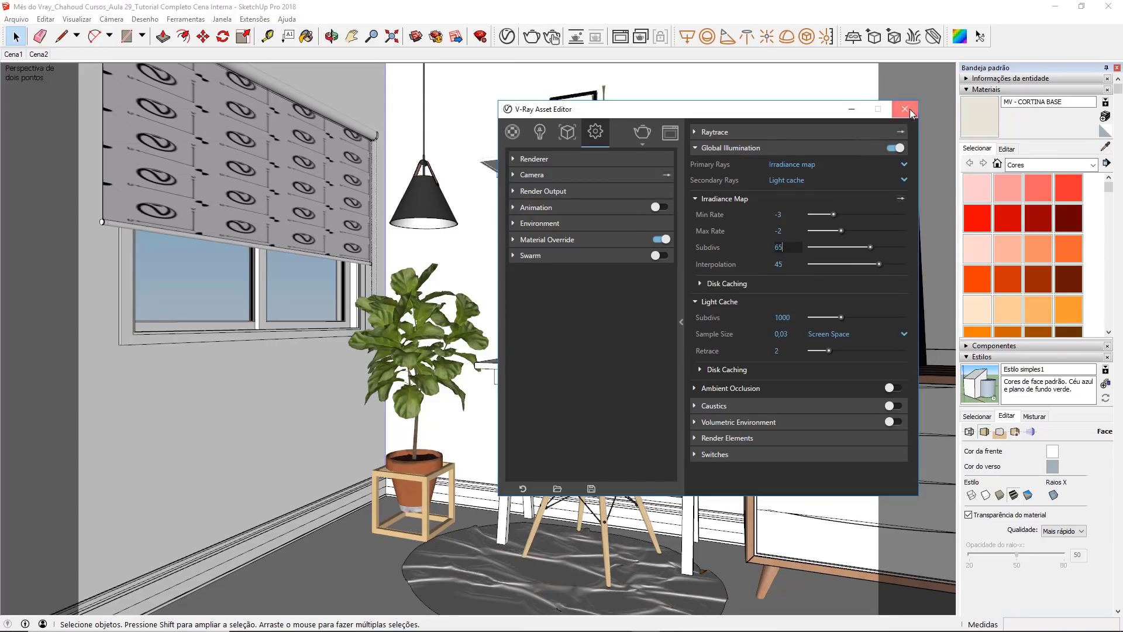
{"action": "left_click", "coordinate": [910, 112]}
{"action": "left_click", "coordinate": [531, 36]}
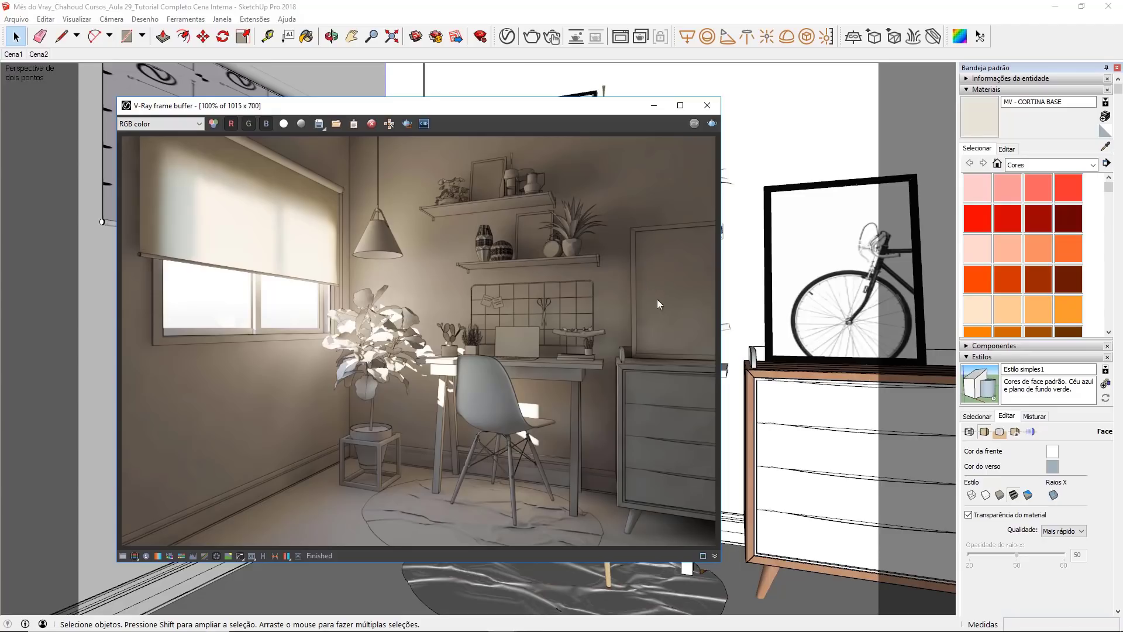
Step: Check the last render's time in the frame buffer's stamp variables and close the frame buffer
{"action": "left_click", "coordinate": [704, 556]}
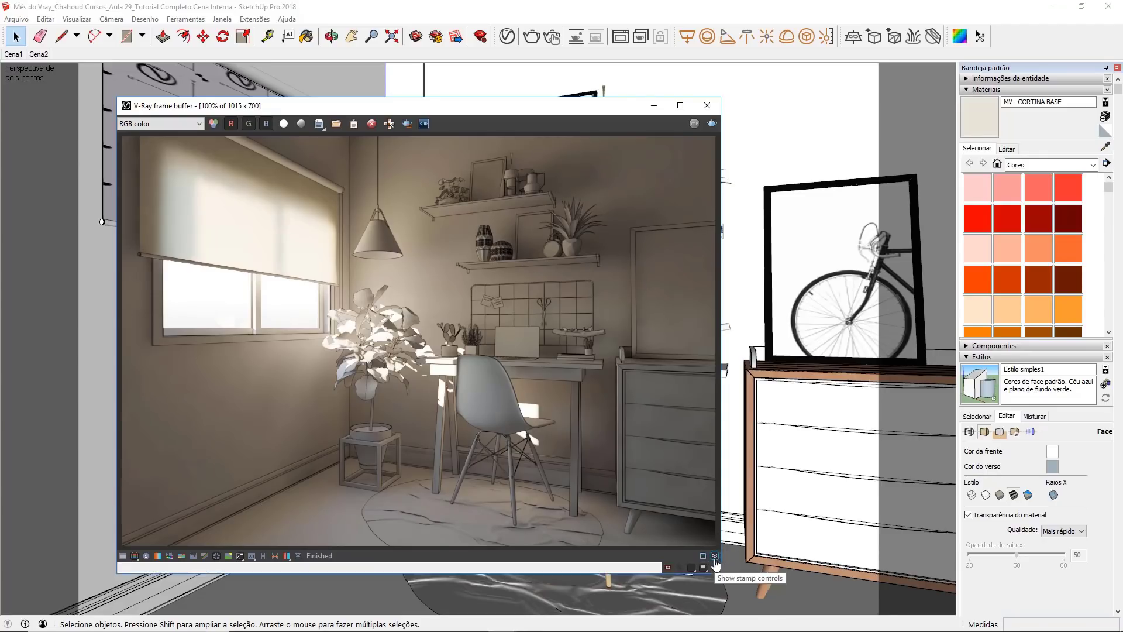
{"action": "left_click", "coordinate": [679, 567]}
{"action": "left_click_drag", "start_coordinate": [792, 522], "coordinate": [835, 440]}
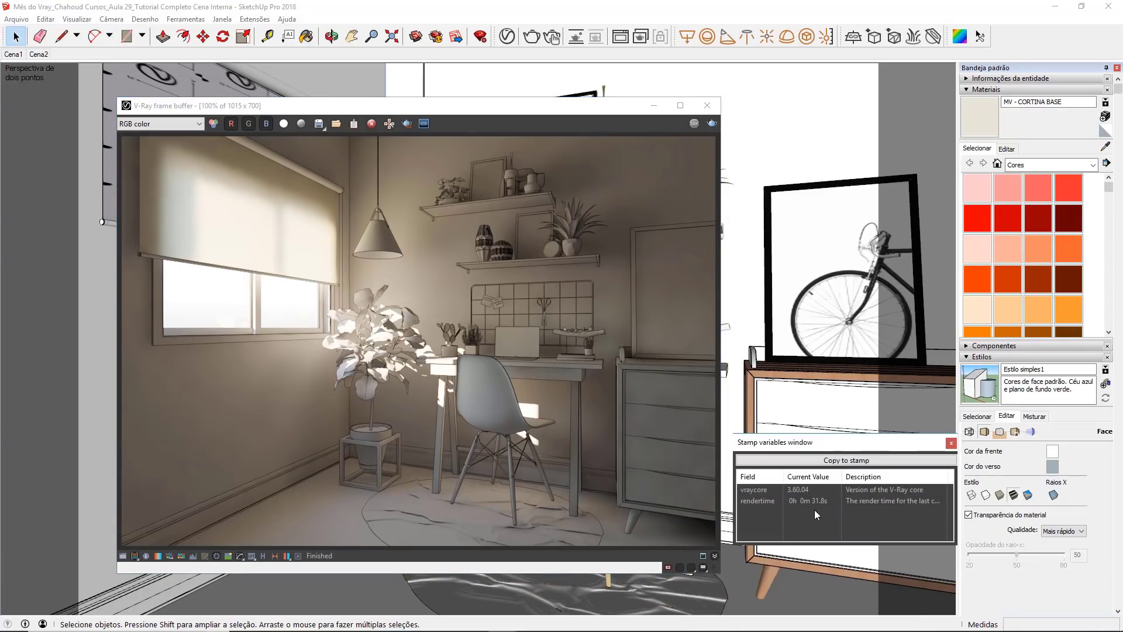
{"action": "left_click", "coordinate": [951, 443]}
{"action": "left_click", "coordinate": [708, 105]}
Step: Review the Raytrace noise limit and the Global Illumination settings
{"action": "left_click", "coordinate": [506, 36]}
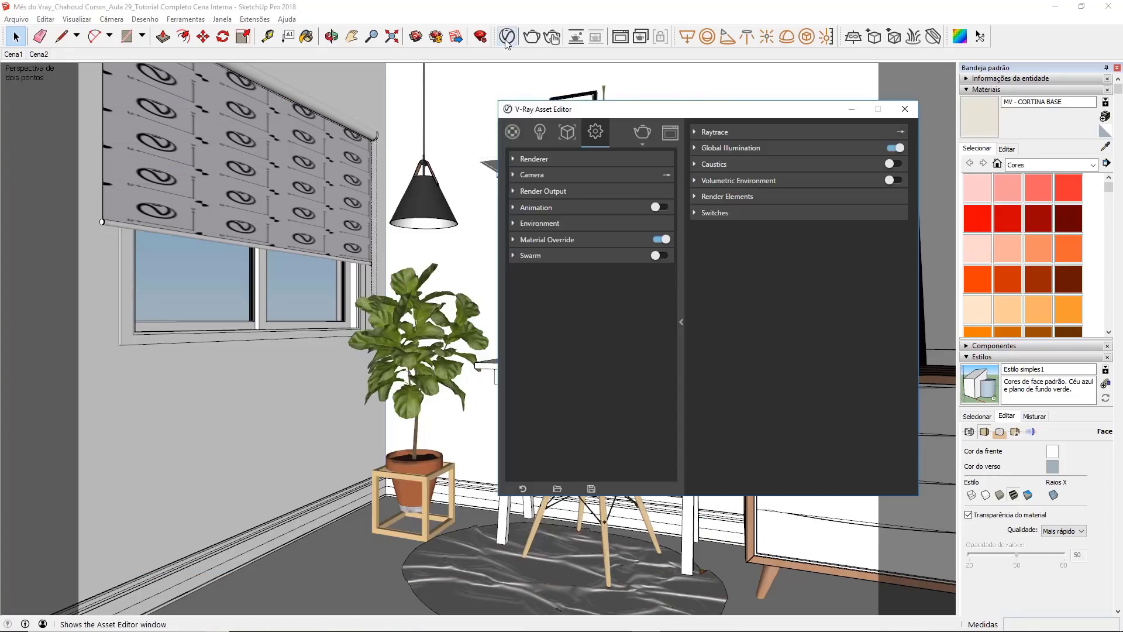
{"action": "left_click", "coordinate": [735, 132]}
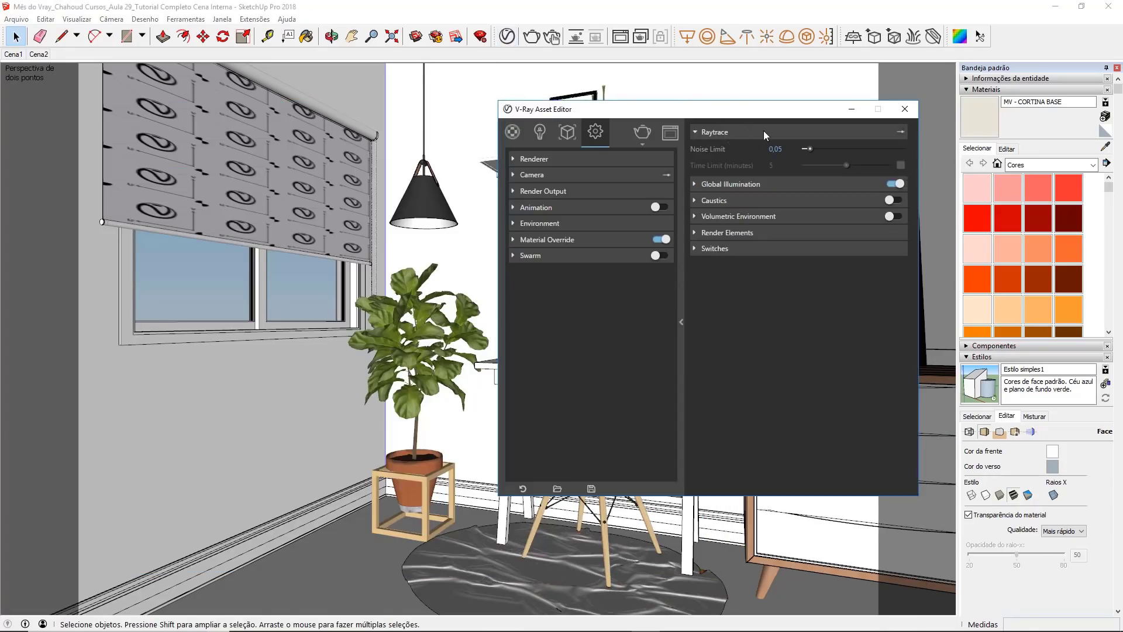
{"action": "left_click", "coordinate": [735, 131]}
{"action": "left_click", "coordinate": [731, 147]}
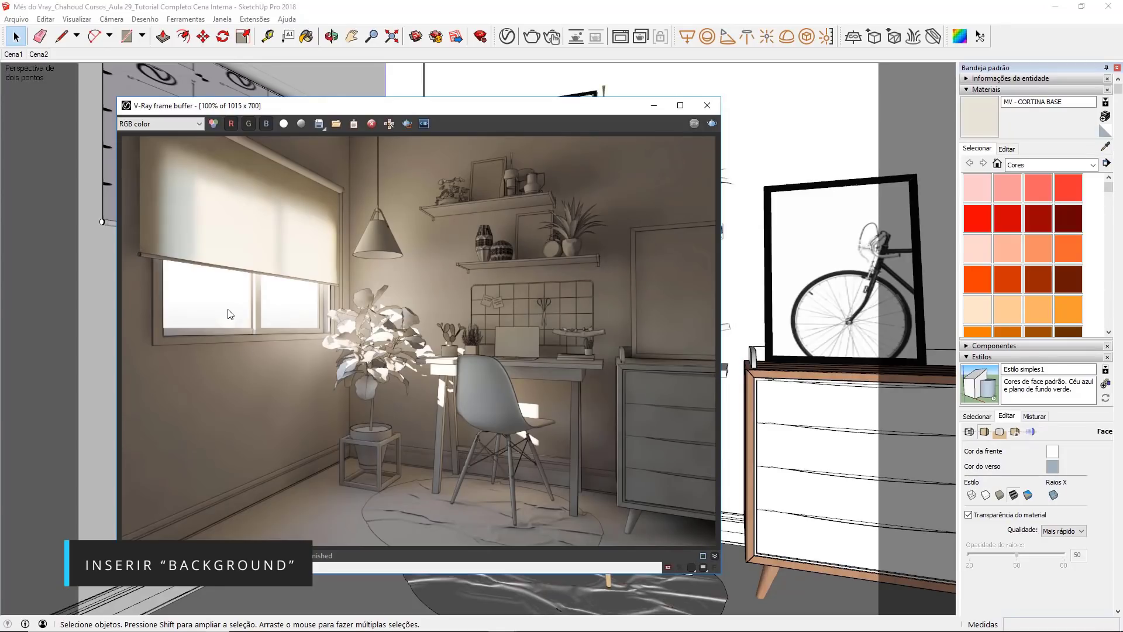
Step: Show the V-Ray Environment settings and inspect the window background in the last render
{"action": "left_click", "coordinate": [654, 109]}
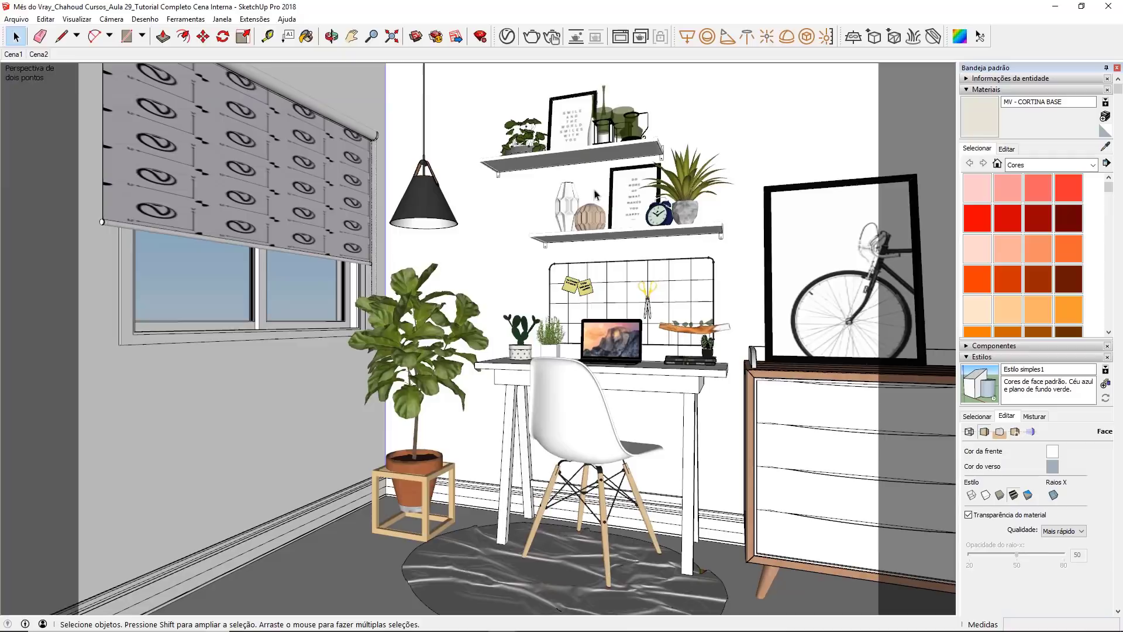
{"action": "left_click", "coordinate": [507, 37]}
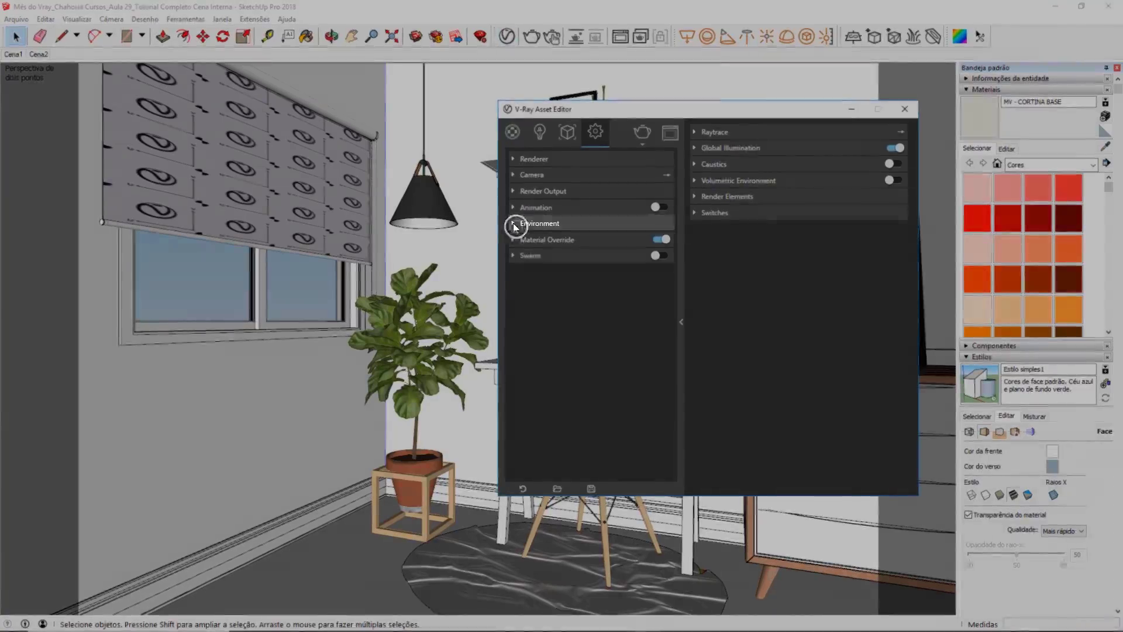
{"action": "left_click", "coordinate": [513, 223]}
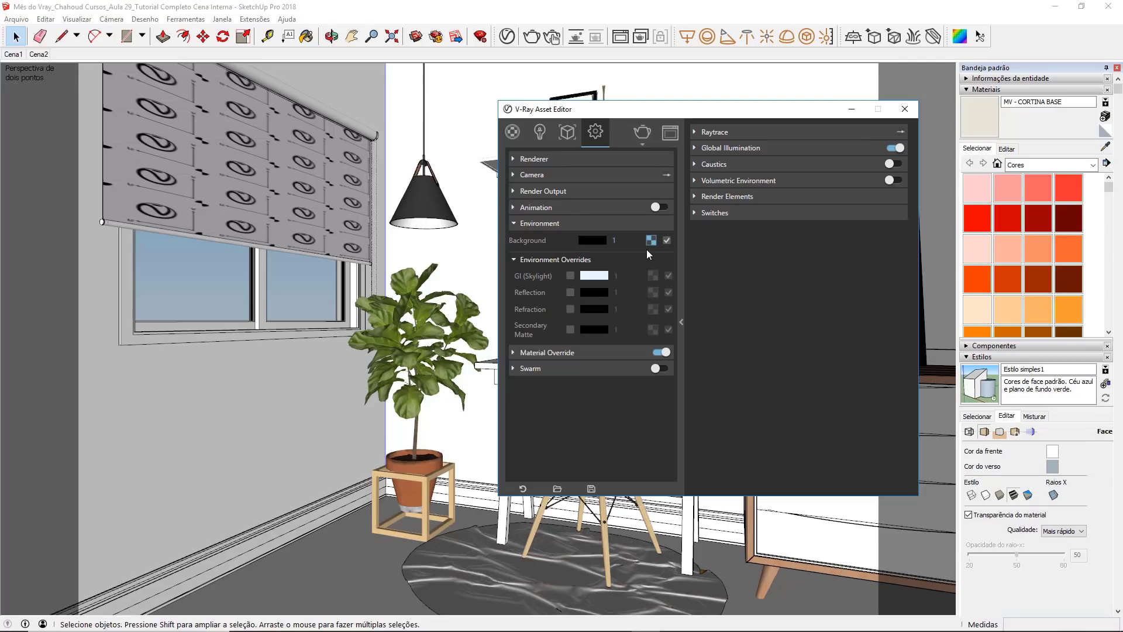
{"action": "left_click", "coordinate": [641, 131]}
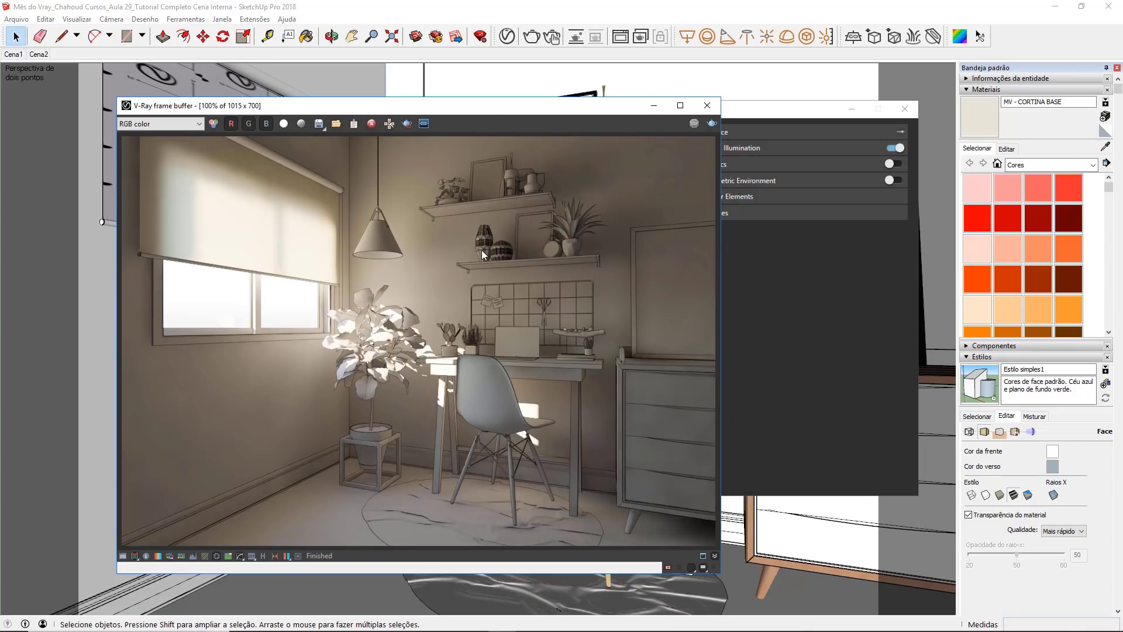
{"action": "left_click", "coordinate": [707, 105]}
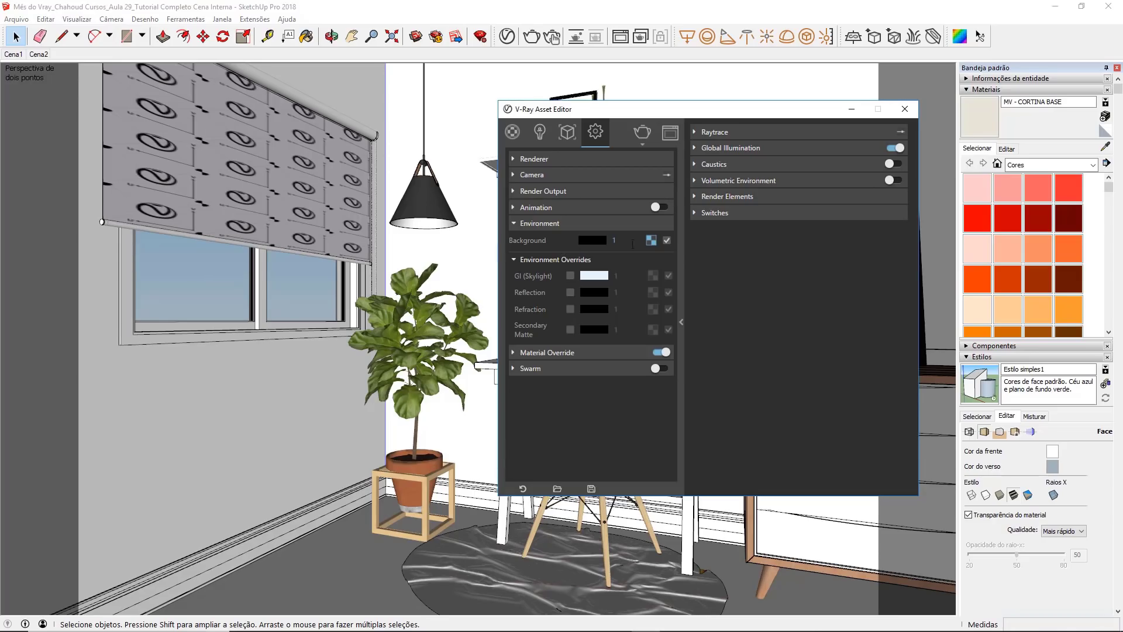
Step: Move the Background texture to the GI (Skylight) environment override, enable that override and view the last render
{"action": "right_click", "coordinate": [652, 242]}
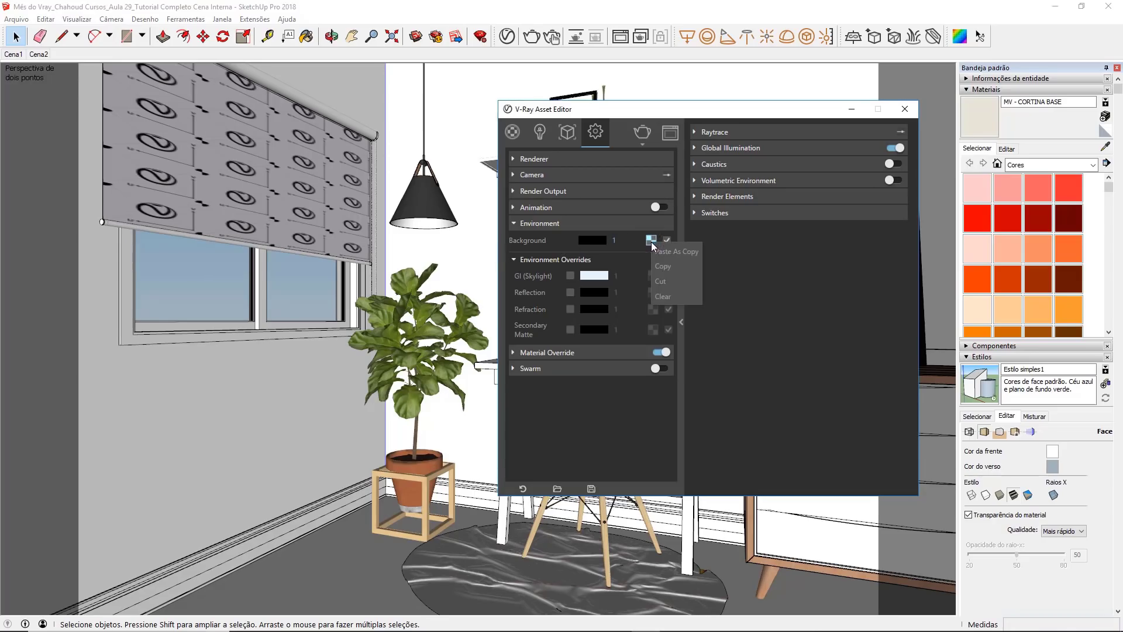
{"action": "left_click", "coordinate": [655, 284]}
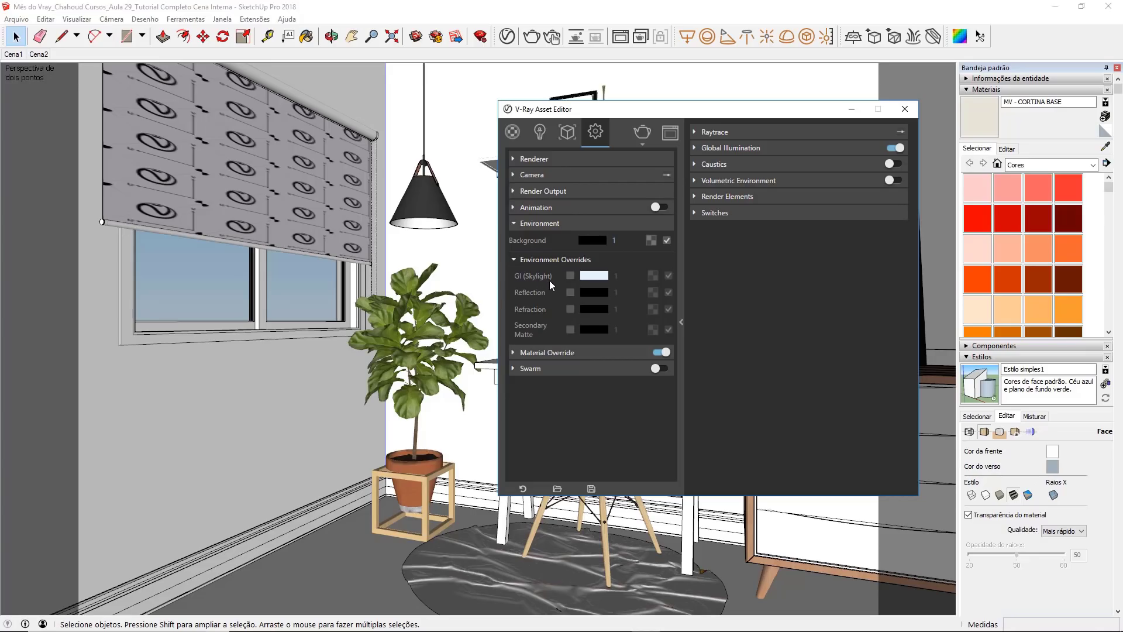
{"action": "left_click", "coordinate": [571, 275]}
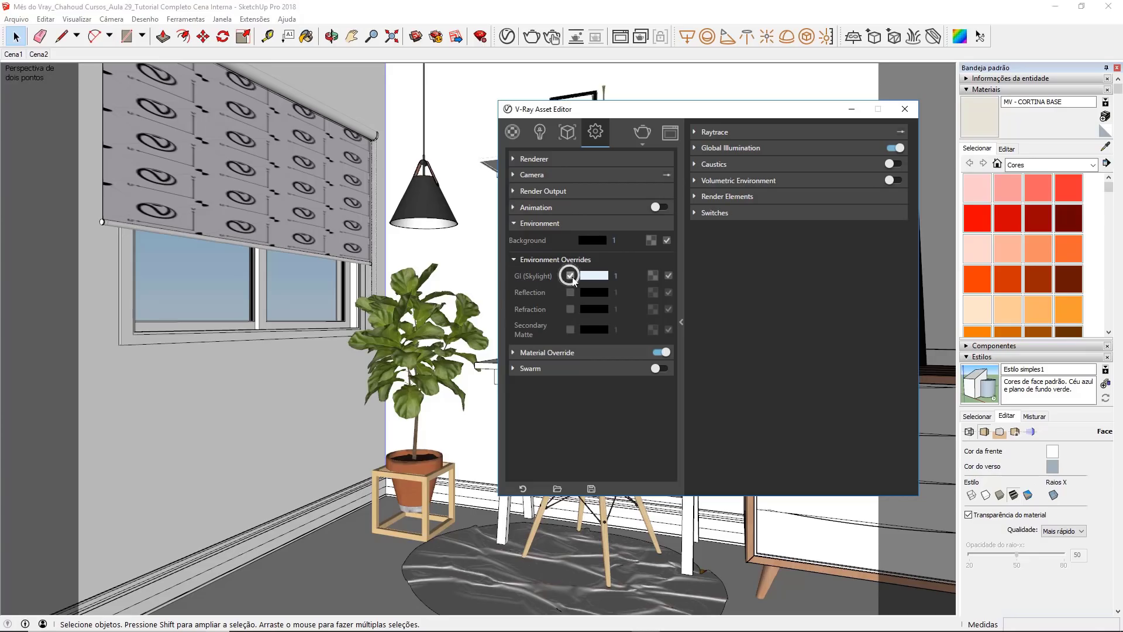
{"action": "left_click", "coordinate": [658, 287]}
{"action": "left_click", "coordinate": [480, 36]}
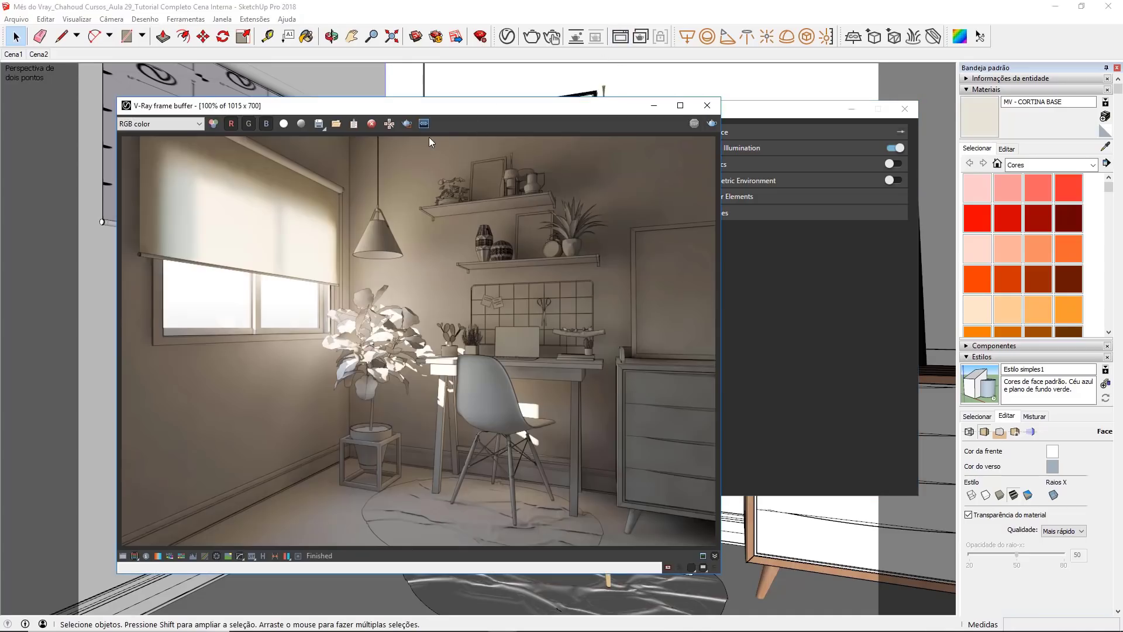
{"action": "left_click", "coordinate": [655, 106]}
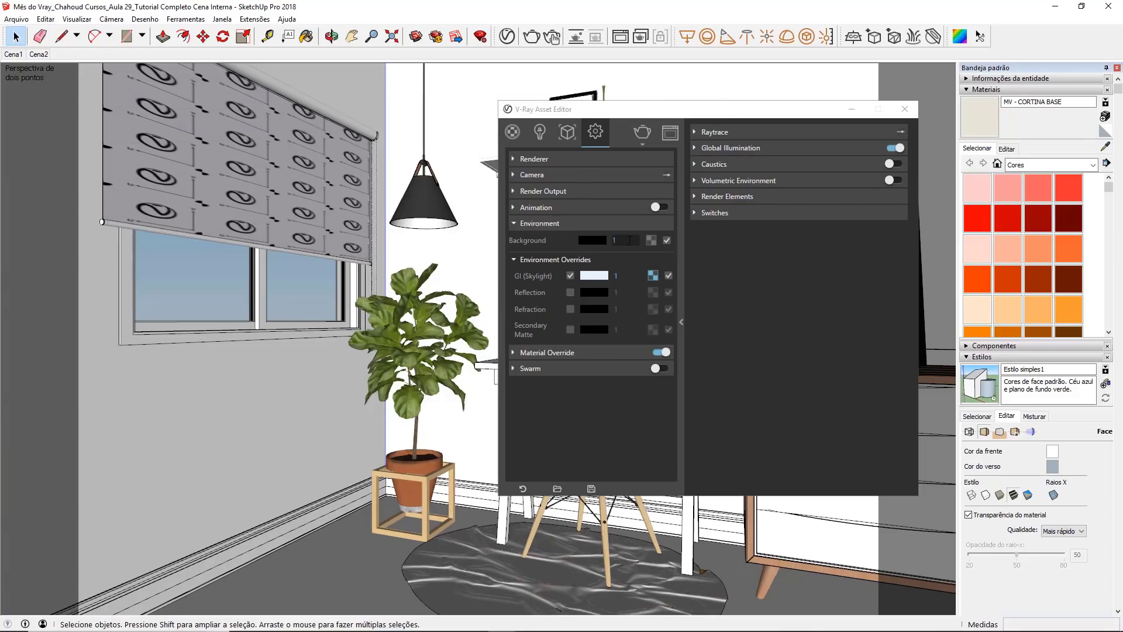
Step: Assign a Bitmap texture to the environment Background using the HDR file ninomaru_teien_4k
{"action": "left_click", "coordinate": [650, 241]}
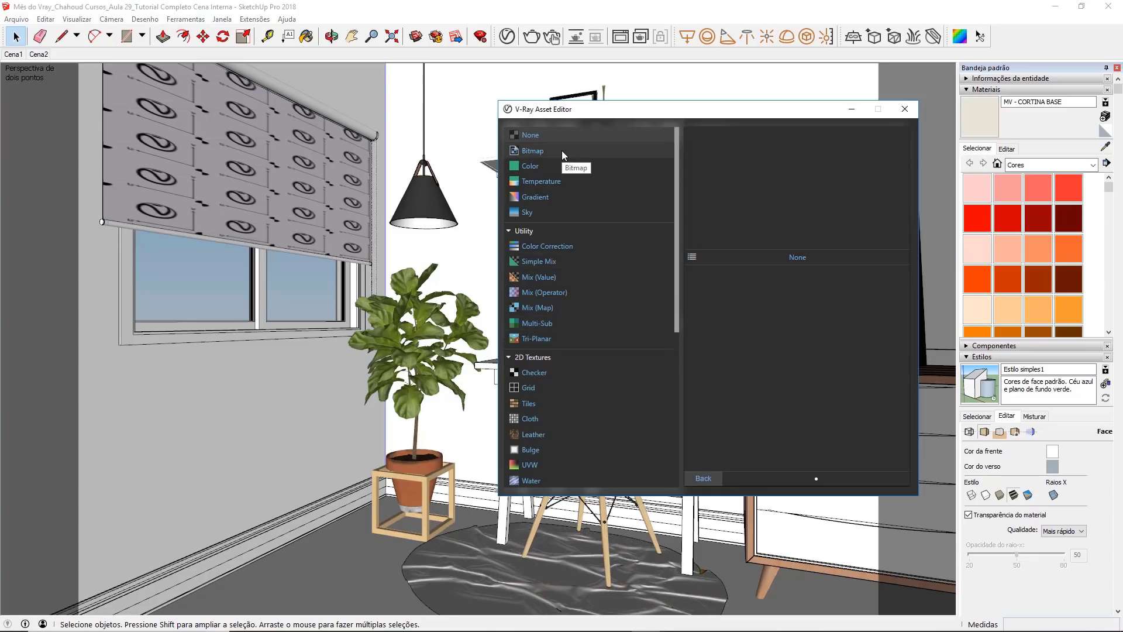
{"action": "left_click", "coordinate": [561, 151]}
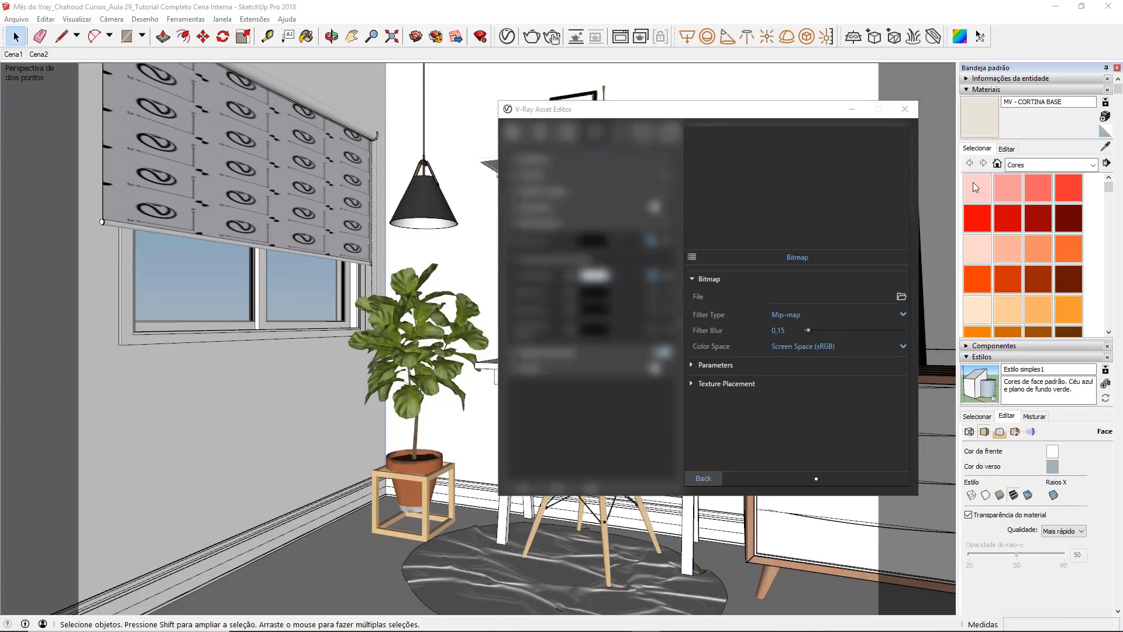
{"action": "left_click", "coordinate": [901, 296]}
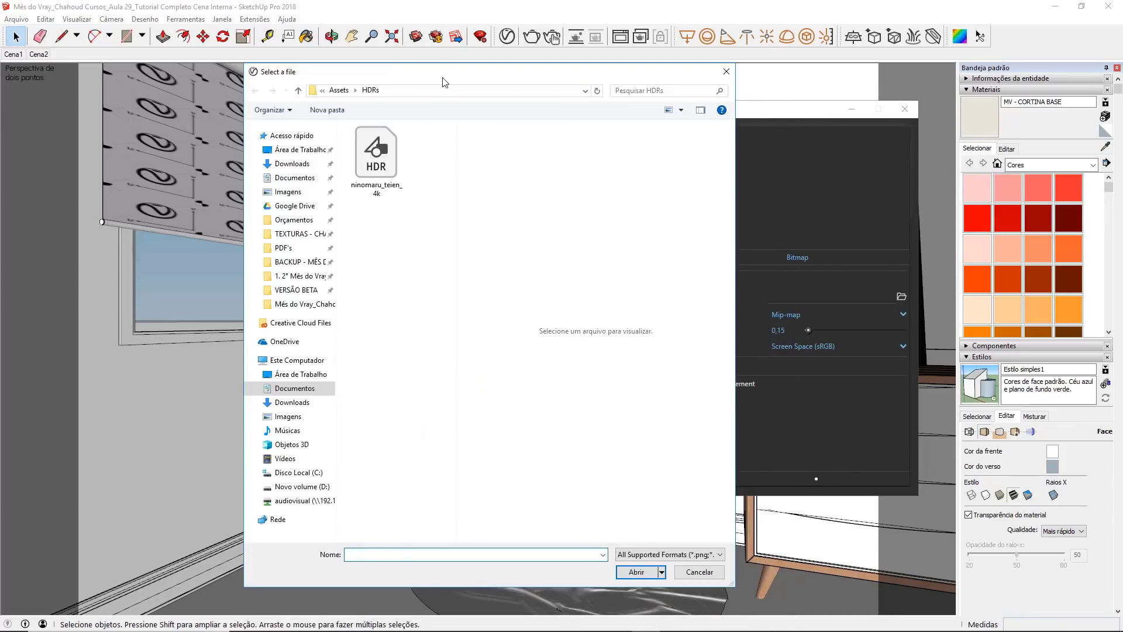
{"action": "left_click", "coordinate": [397, 153]}
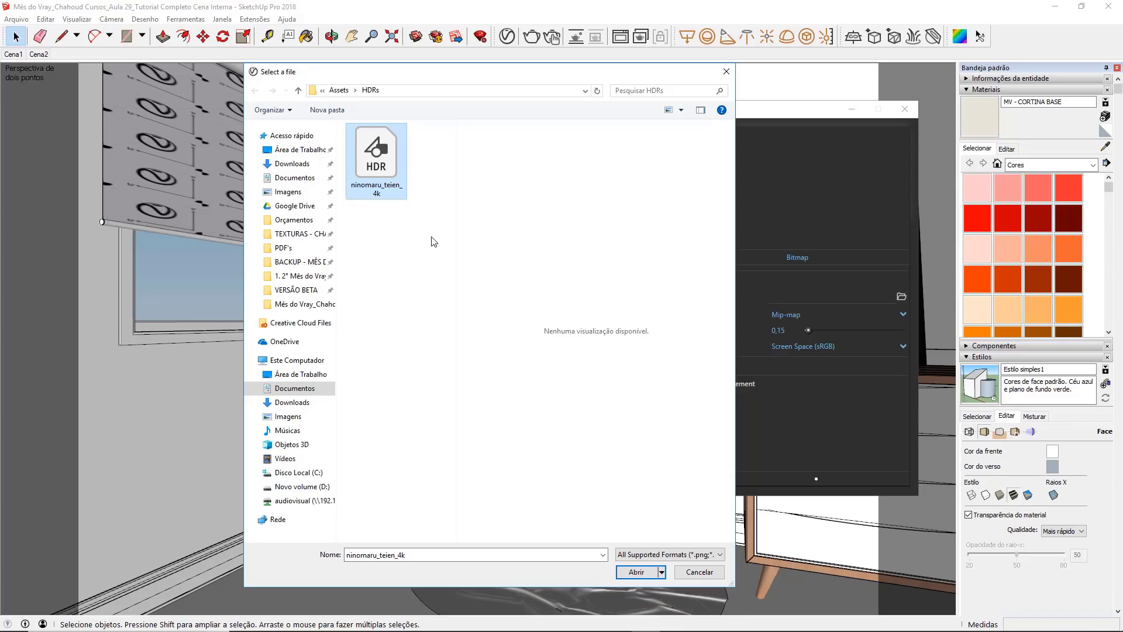
{"action": "double_click", "coordinate": [388, 171]}
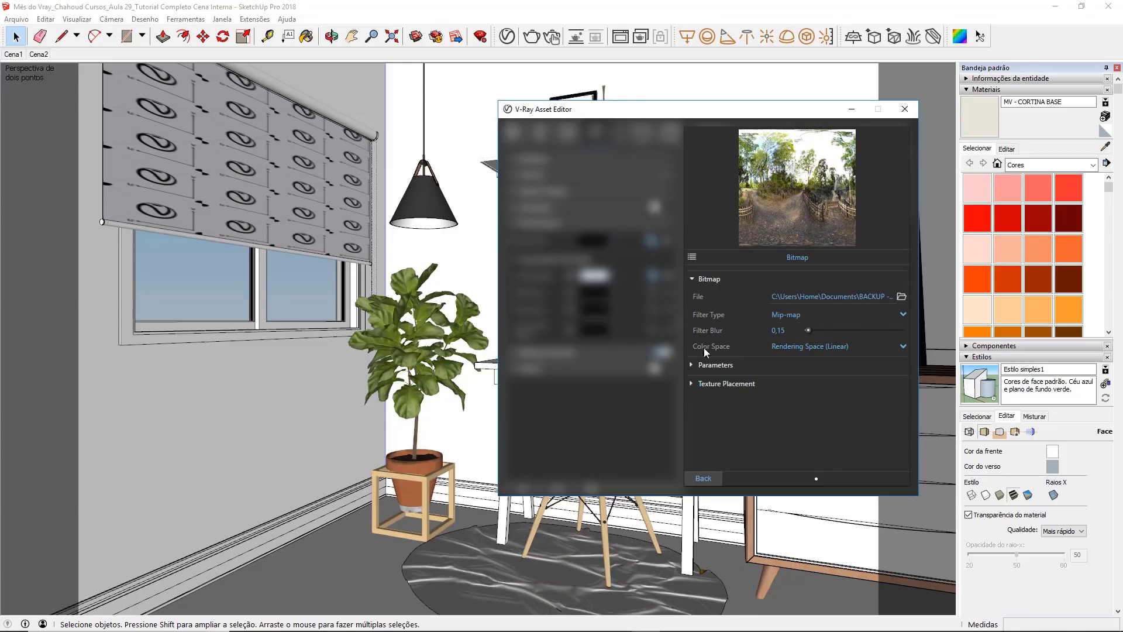
Step: Set the background bitmap's Texture Placement type to Environment
{"action": "left_click", "coordinate": [694, 385]}
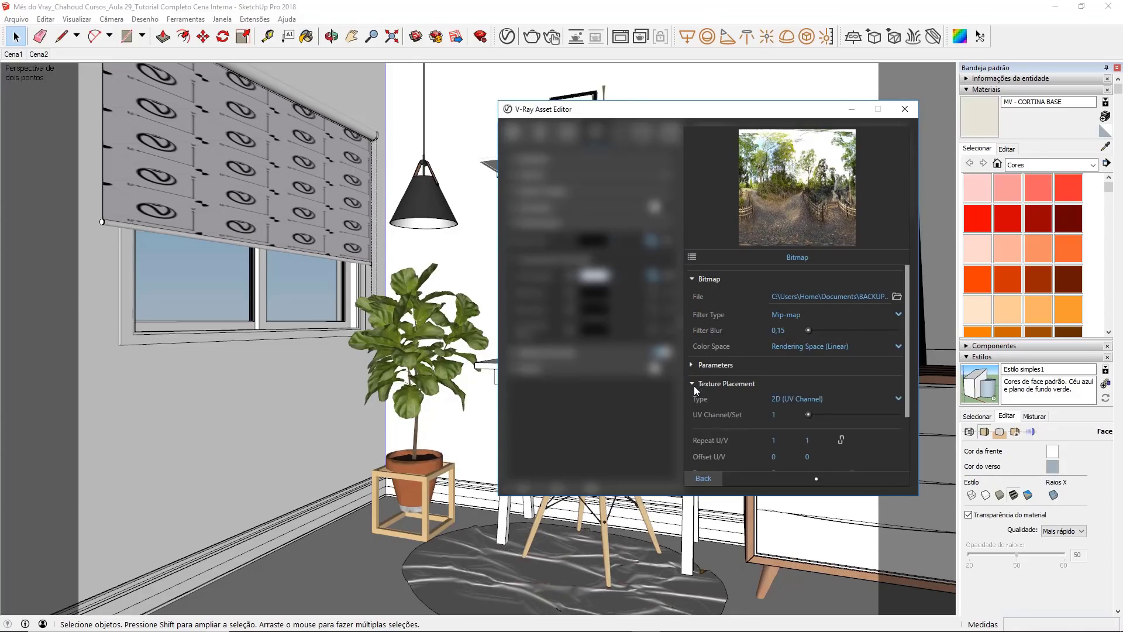
{"action": "left_click", "coordinate": [841, 398]}
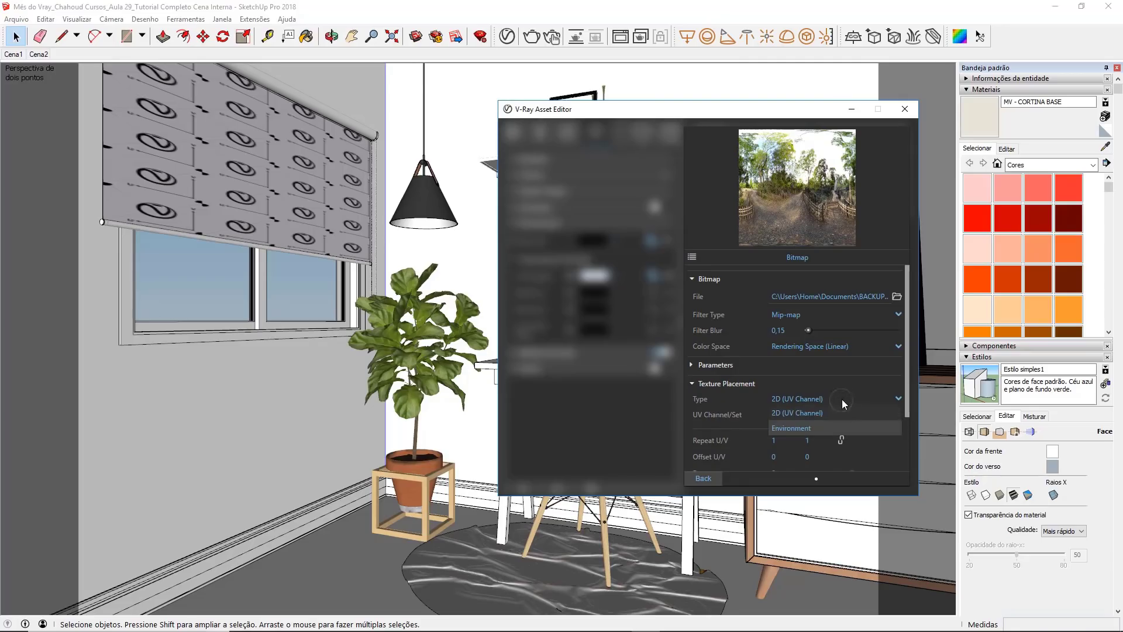
{"action": "left_click", "coordinate": [828, 427]}
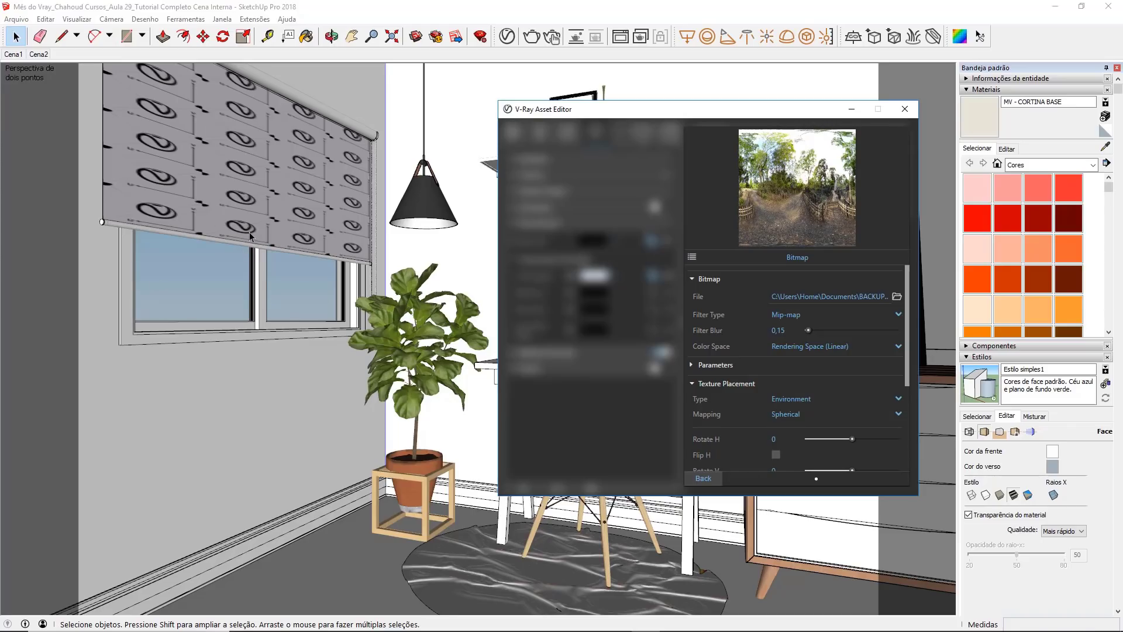
Step: Leave the background bitmap settings, close the asset editor and render the scene with the HDR background
{"action": "left_click", "coordinate": [704, 478]}
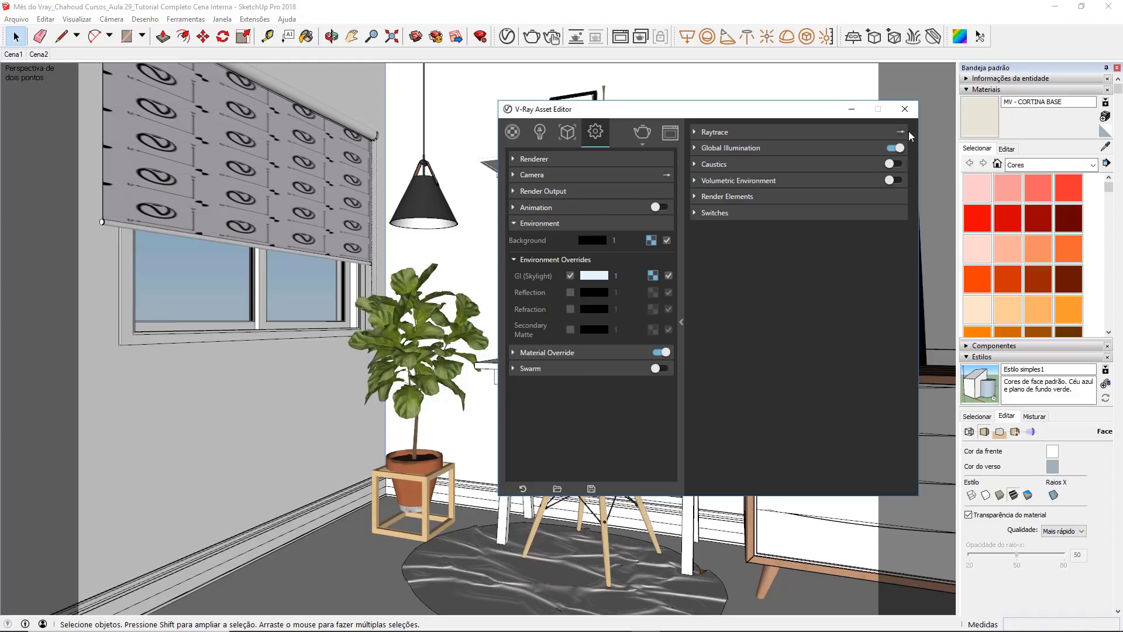
{"action": "left_click", "coordinate": [904, 109]}
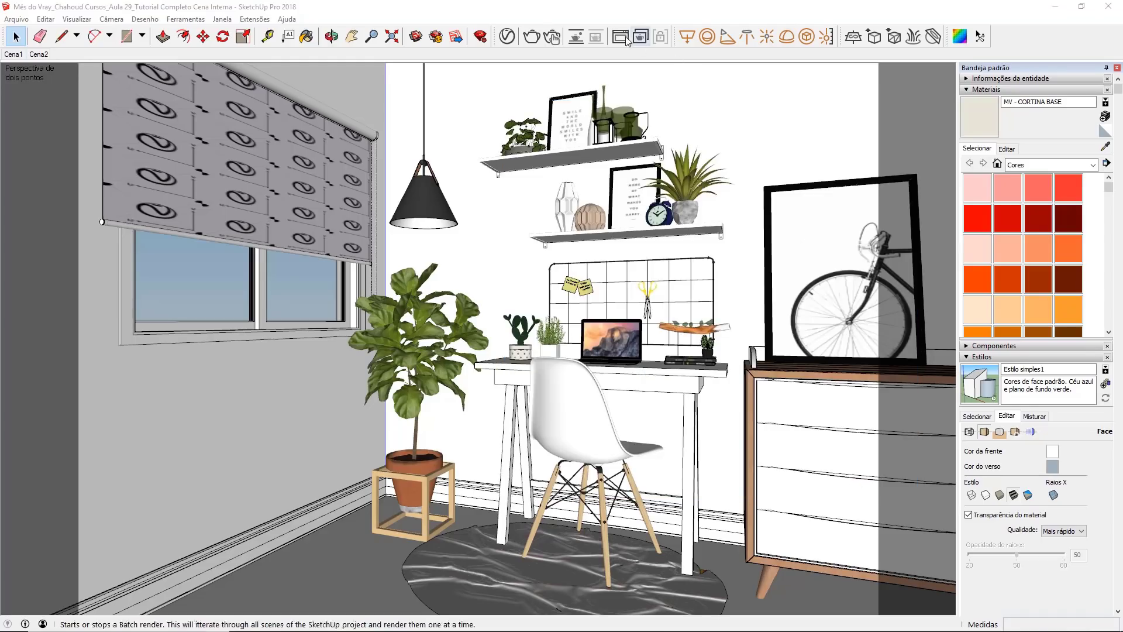
{"action": "left_click", "coordinate": [532, 37]}
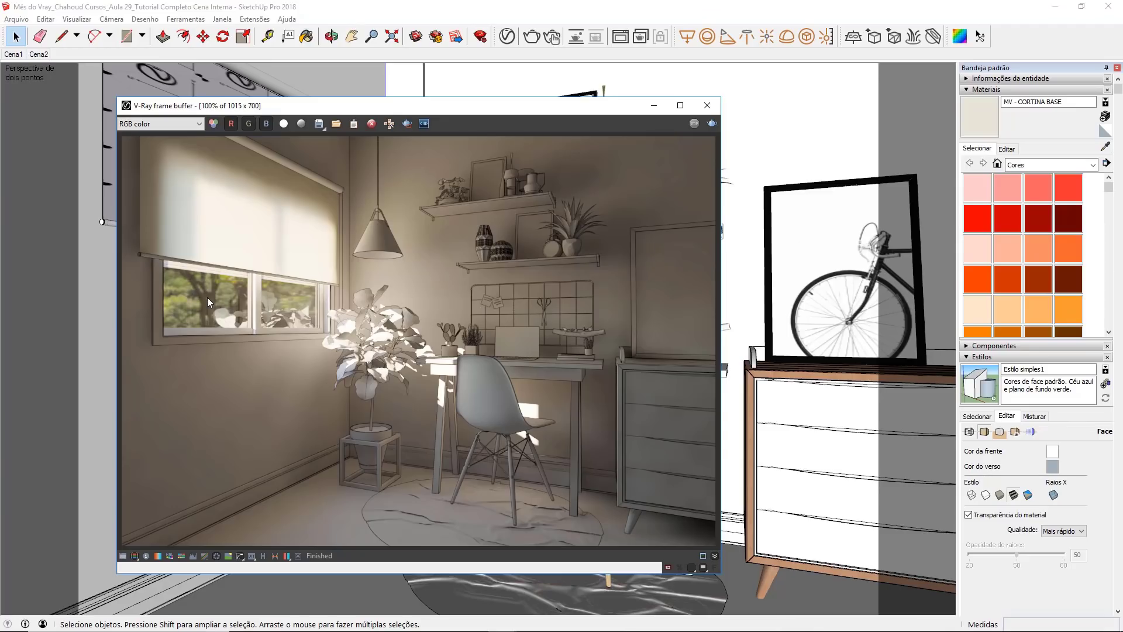
Step: Set the environment Background texture's intensity to 40 and close the asset editor
{"action": "left_click", "coordinate": [506, 37]}
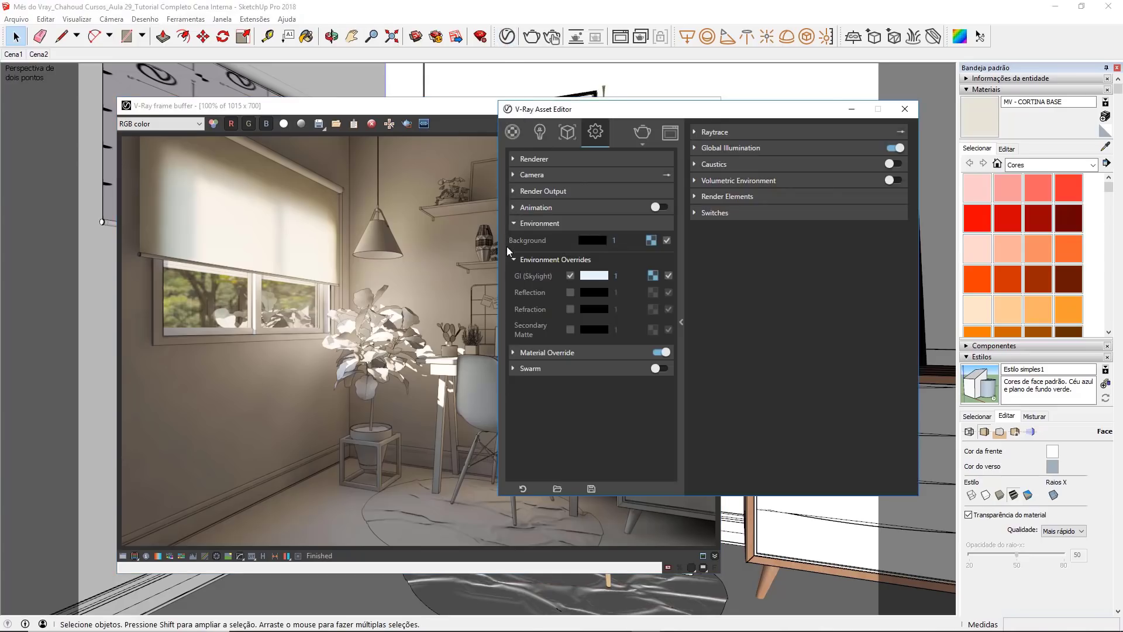
{"action": "left_click", "coordinate": [614, 241]}
{"action": "left_click", "coordinate": [614, 241]}
{"action": "key", "text": "BackSpace"}
{"action": "type", "text": "40"}
{"action": "key", "text": "Return"}
{"action": "left_click", "coordinate": [905, 109]}
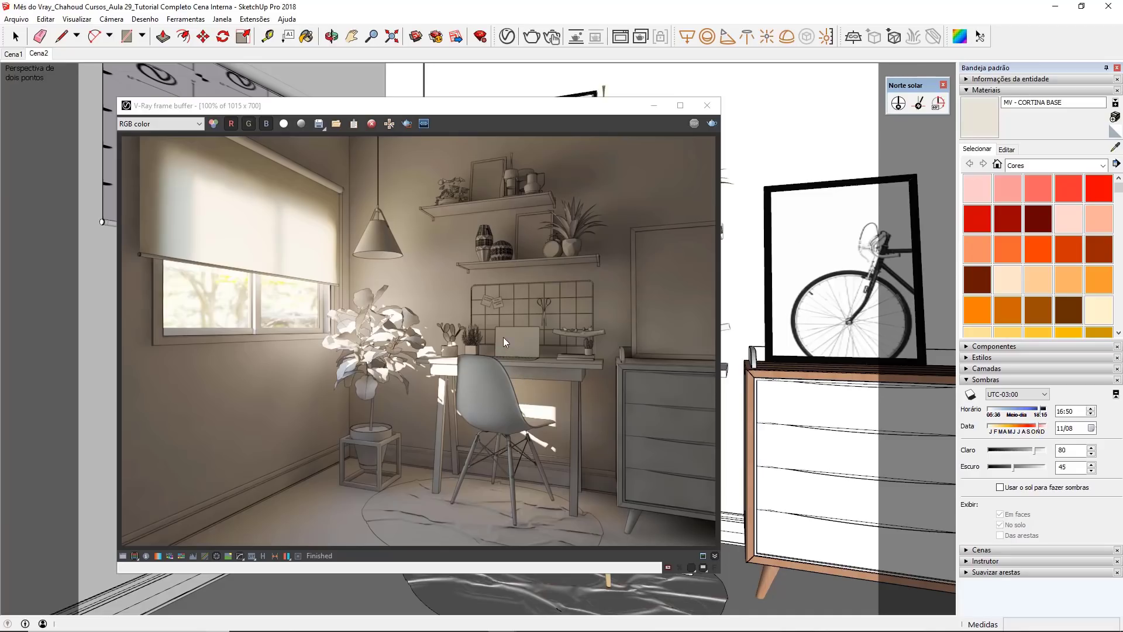
Step: Show the SunLight settings beside the last render and examine the sunlight patches and shadow edges around the desk
{"action": "left_click", "coordinate": [653, 106]}
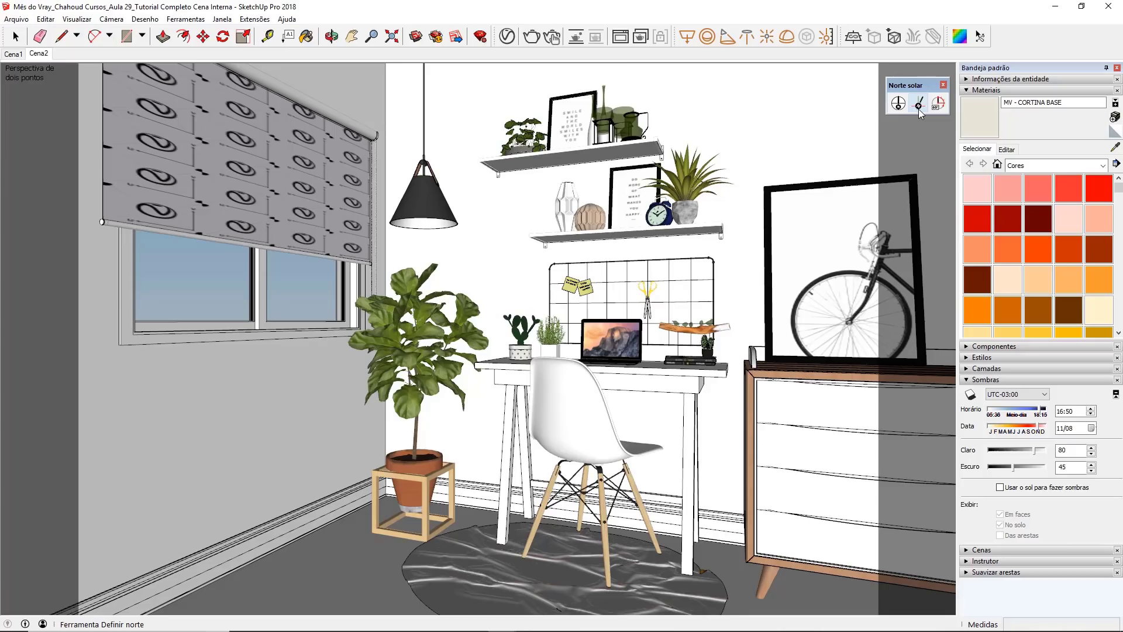
{"action": "left_click", "coordinate": [620, 36]}
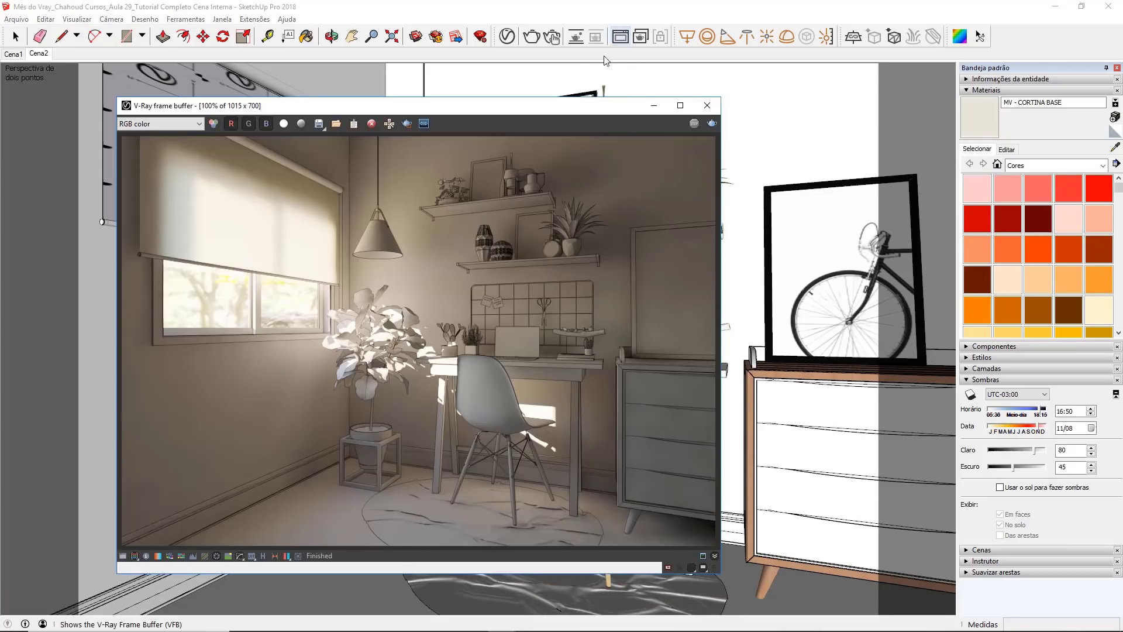
{"action": "left_click", "coordinate": [506, 36]}
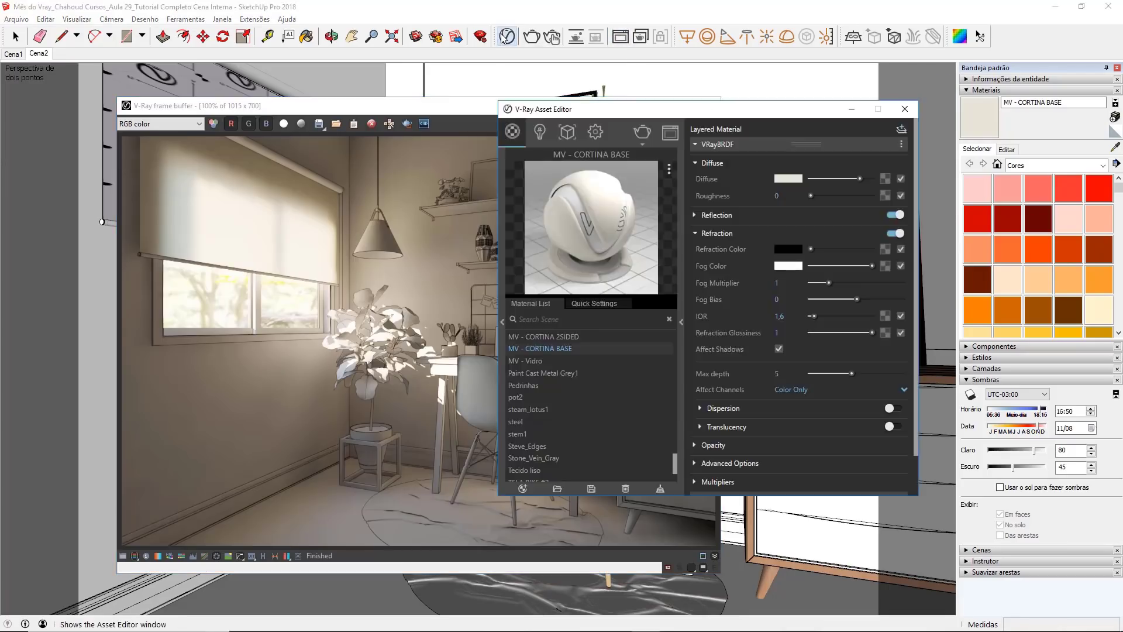
{"action": "left_click", "coordinate": [539, 132]}
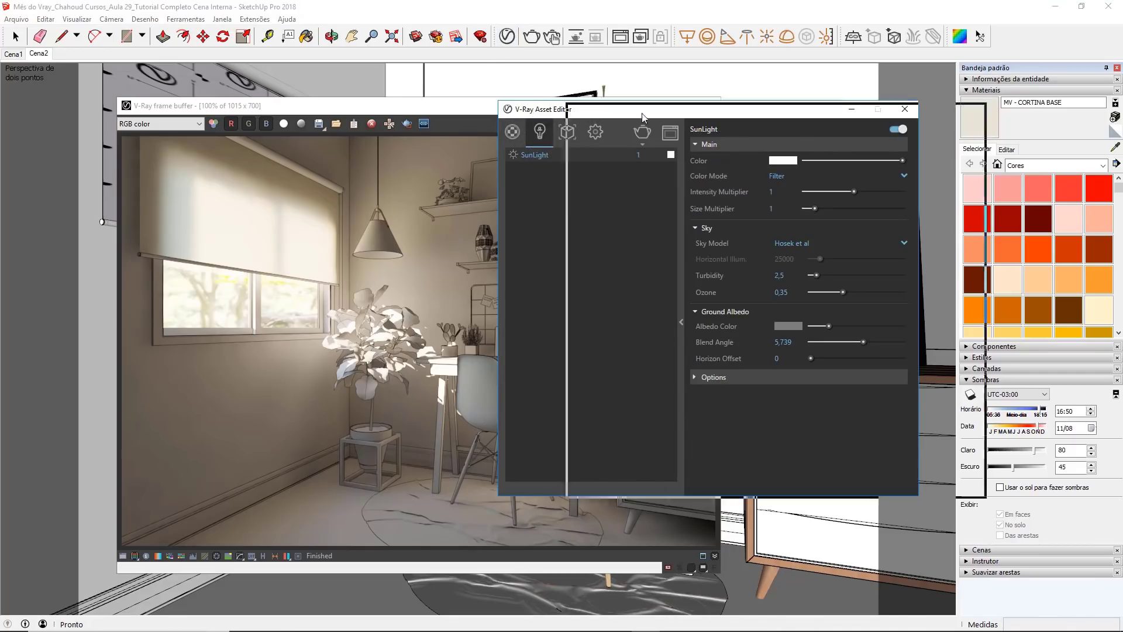
{"action": "left_click_drag", "start_coordinate": [544, 107], "coordinate": [734, 115]}
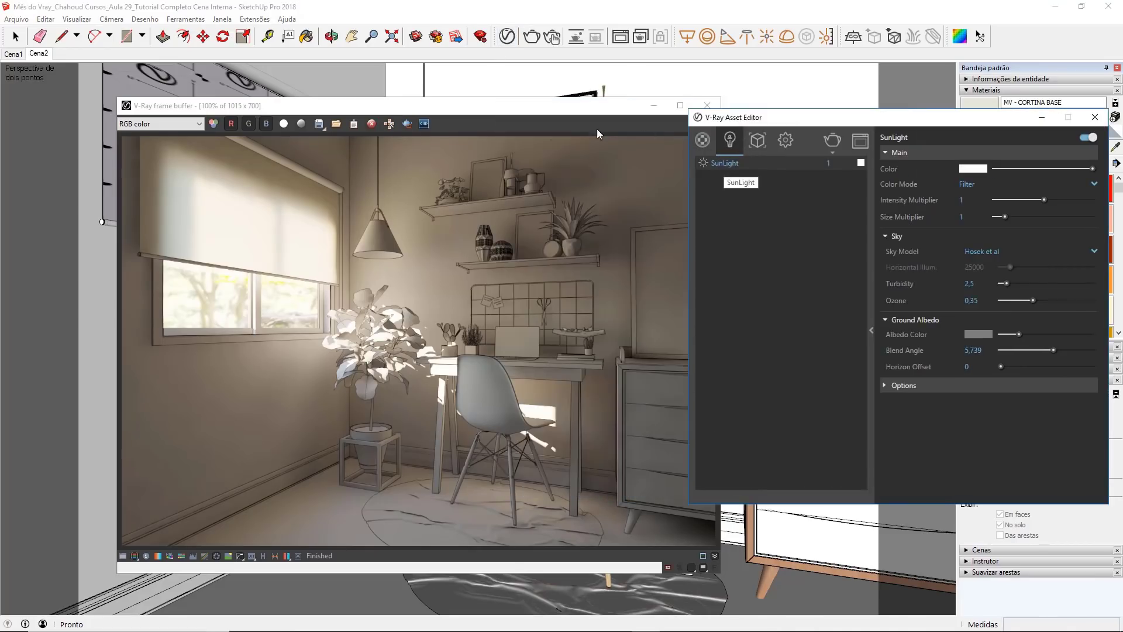
{"action": "scroll", "coordinate": [553, 413], "scroll_direction": "up", "scroll_amount": 1}
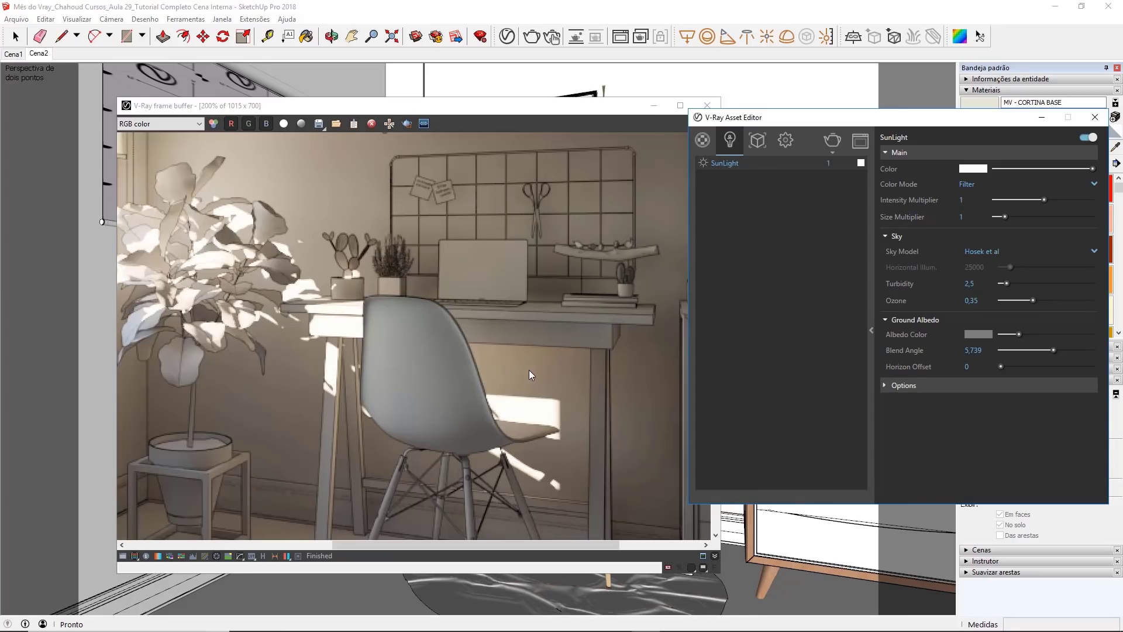
{"action": "scroll", "coordinate": [514, 357], "scroll_direction": "down", "scroll_amount": 1}
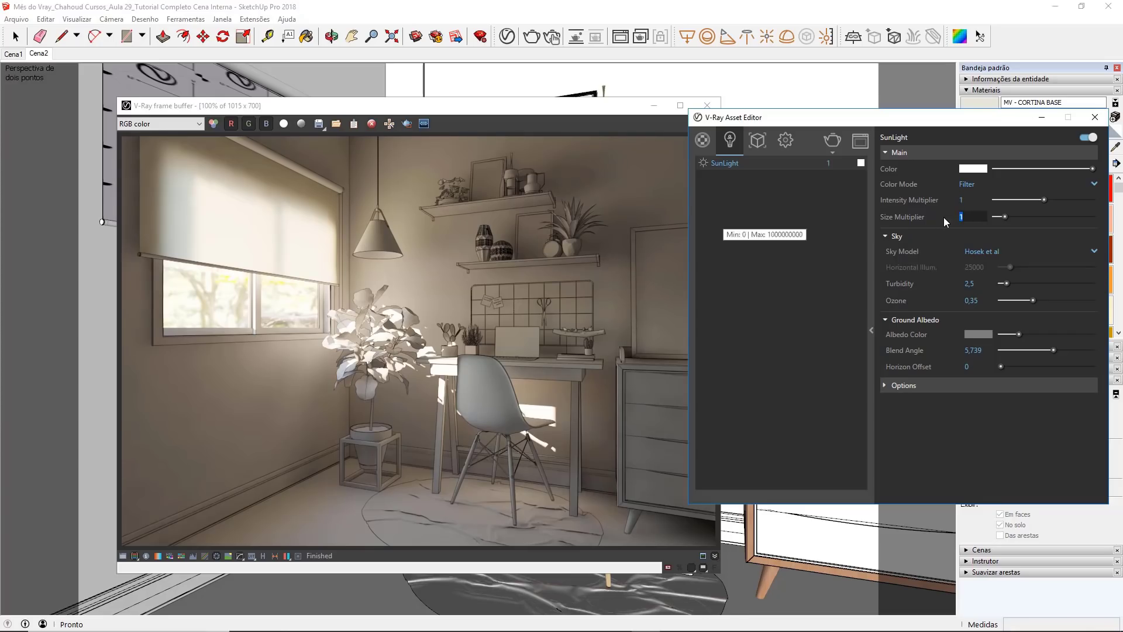
Step: Set the SunLight's Size Multiplier to 3, close the asset editor and start a new render
{"action": "type", "text": "3"}
{"action": "key", "text": "Return"}
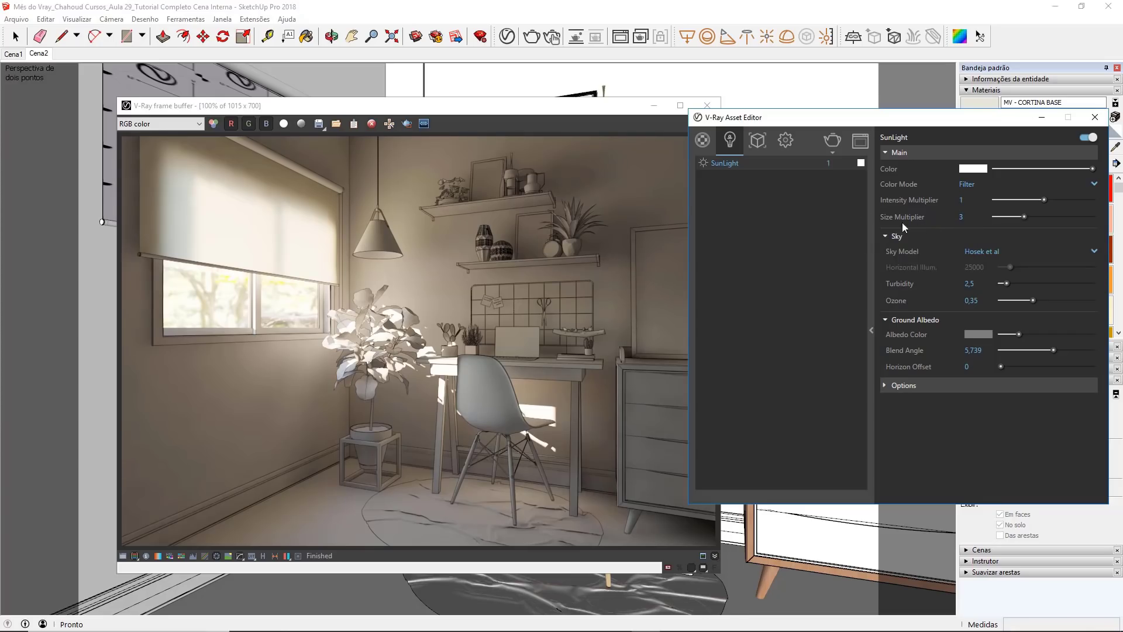
{"action": "left_click", "coordinate": [1095, 117]}
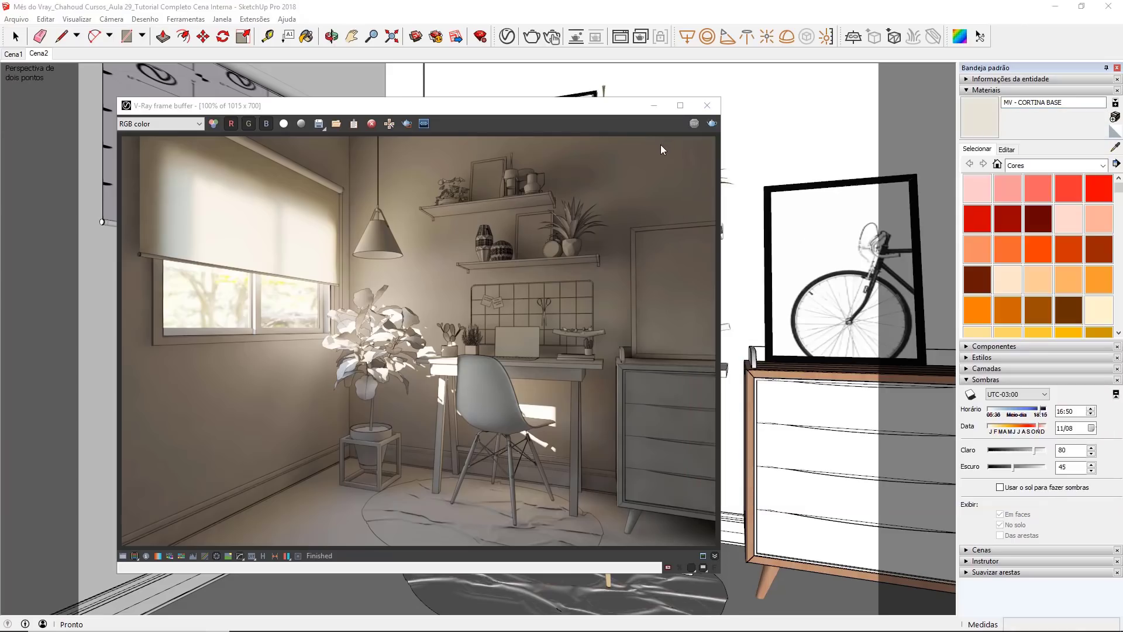
{"action": "left_click", "coordinate": [713, 122]}
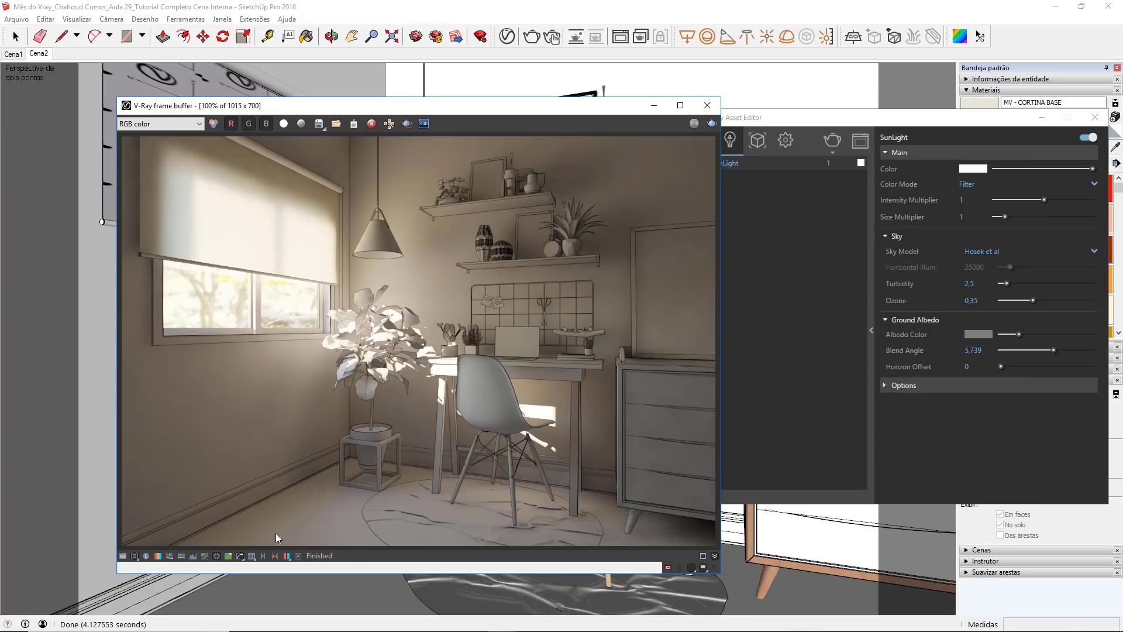
Step: Show the frame buffer's render history and save the current render to it
{"action": "left_click", "coordinate": [262, 556]}
{"action": "left_click_drag", "start_coordinate": [286, 104], "coordinate": [359, 108]}
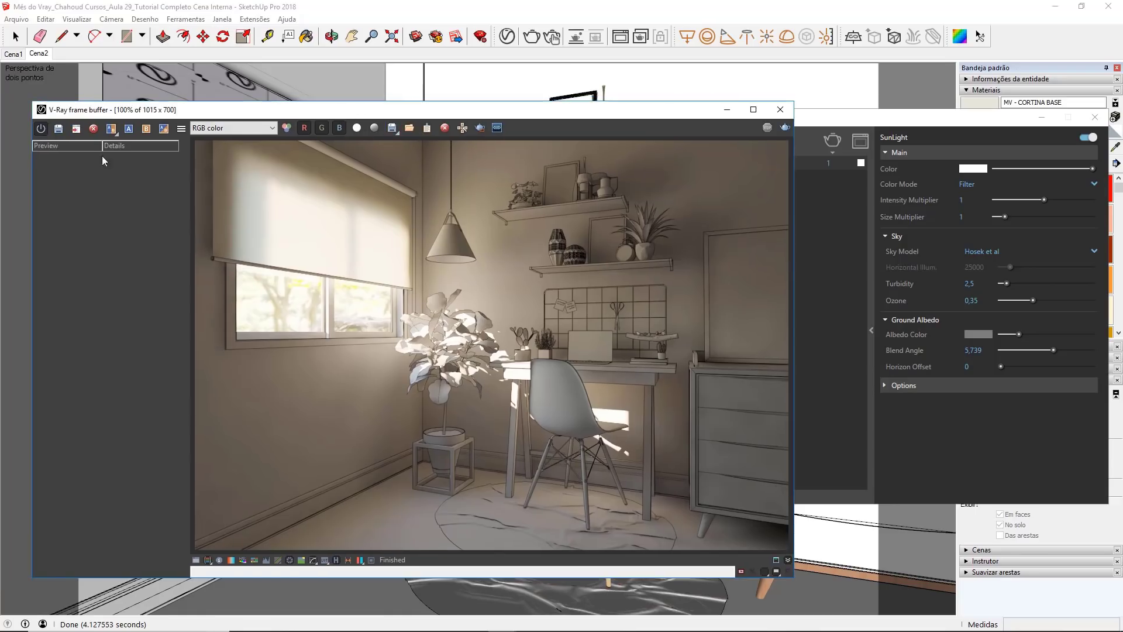
{"action": "left_click", "coordinate": [60, 129]}
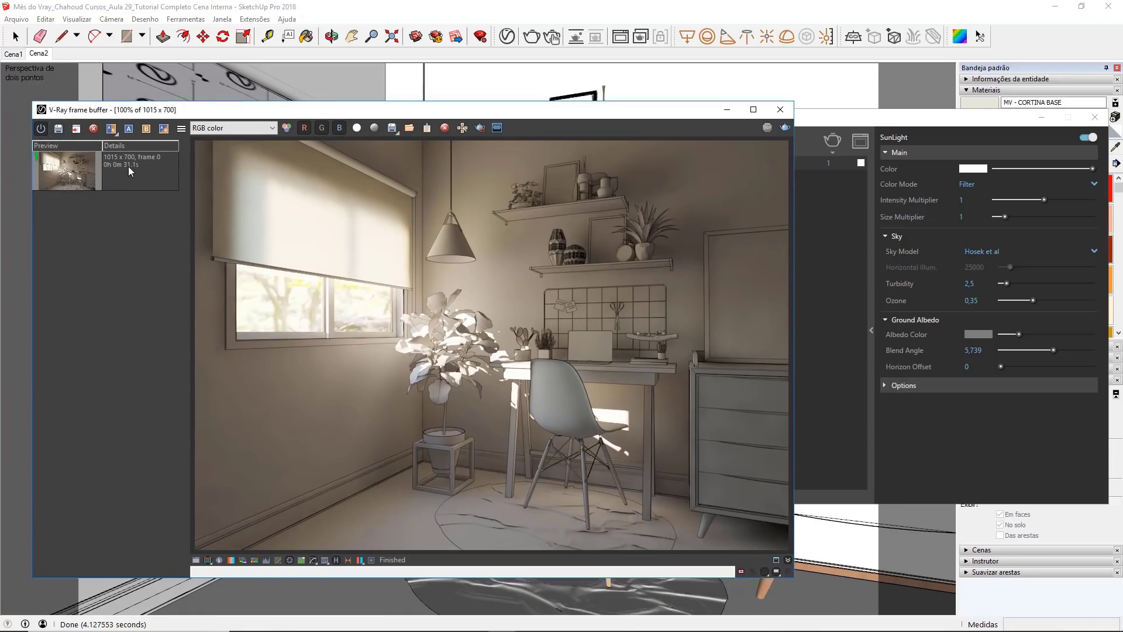
Step: Set the SunLight's Size Multiplier to 5 and render the scene
{"action": "left_click", "coordinate": [725, 112]}
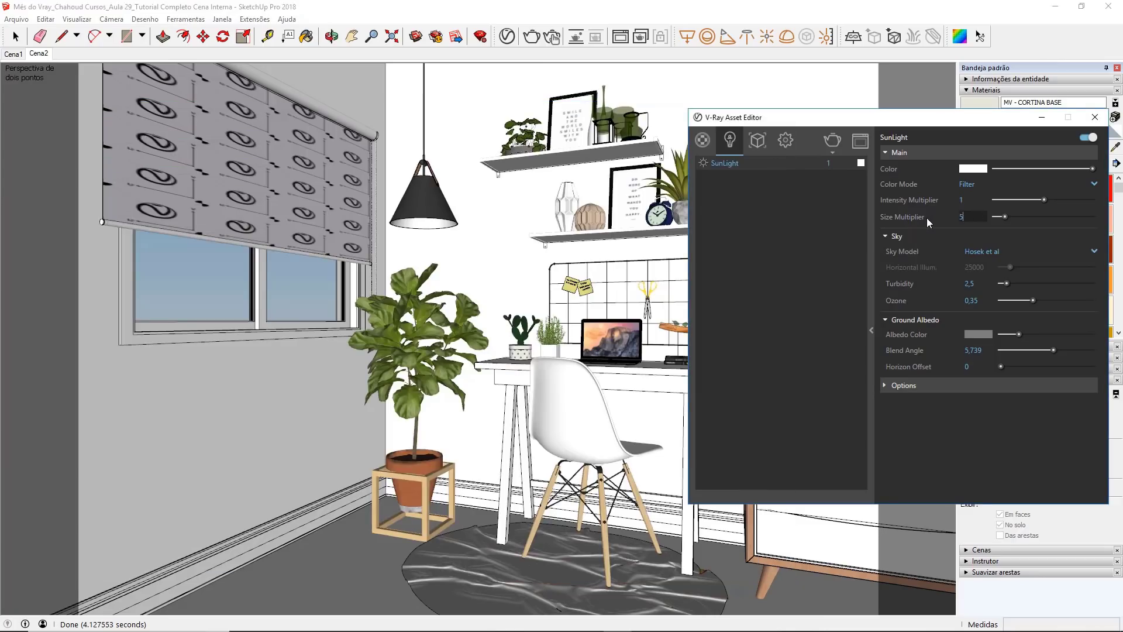
{"action": "type", "text": "5"}
{"action": "key", "text": "Return"}
{"action": "left_click", "coordinate": [531, 36]}
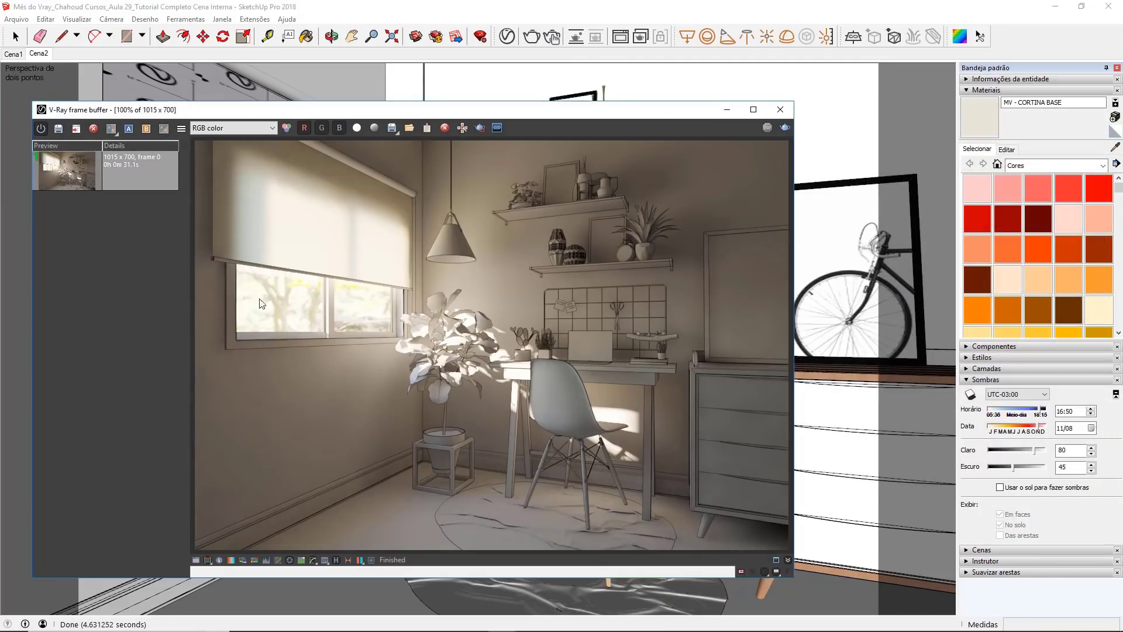
Step: Save the new render to the history and set the earlier render as image A and the new one as image B
{"action": "left_click", "coordinate": [59, 129]}
{"action": "left_click", "coordinate": [134, 215]}
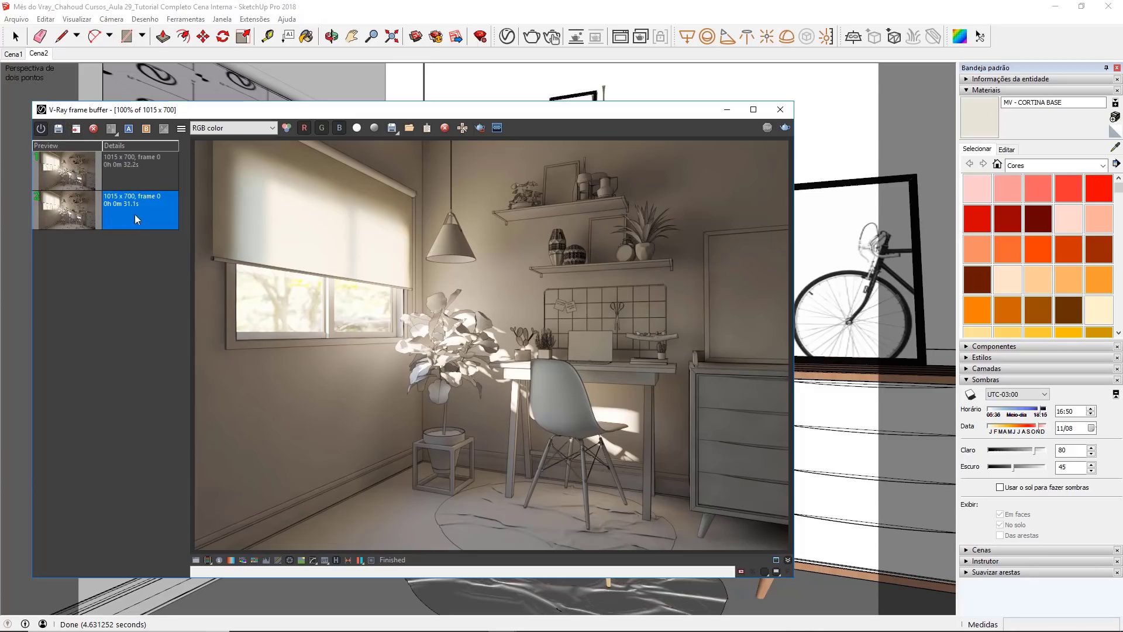
{"action": "left_click", "coordinate": [130, 128]}
{"action": "left_click", "coordinate": [91, 169]}
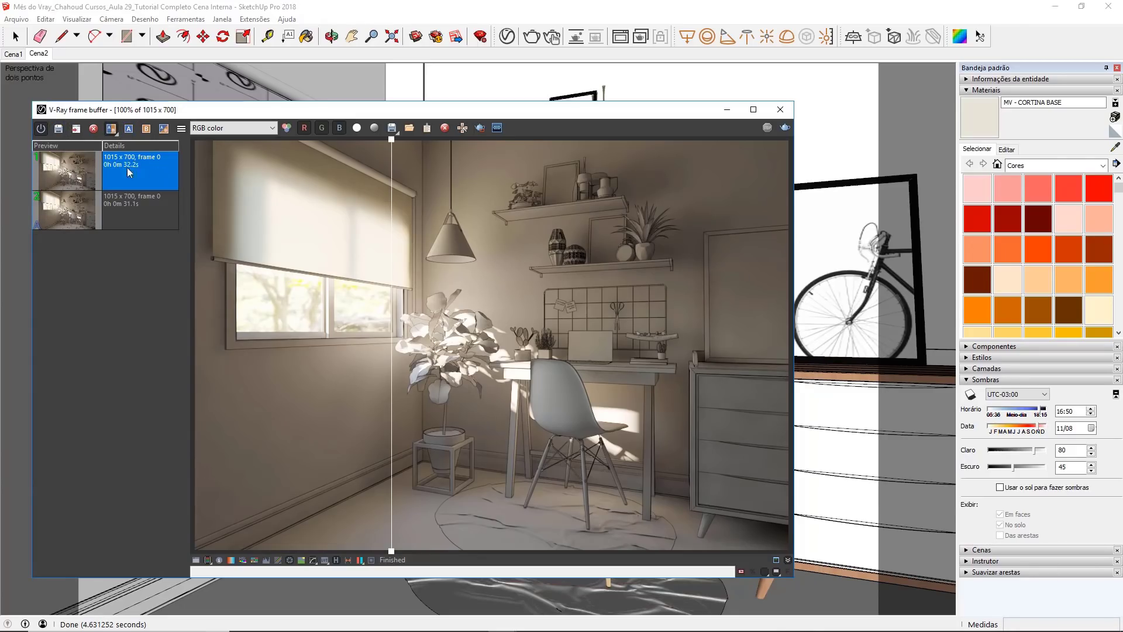
{"action": "left_click", "coordinate": [146, 128]}
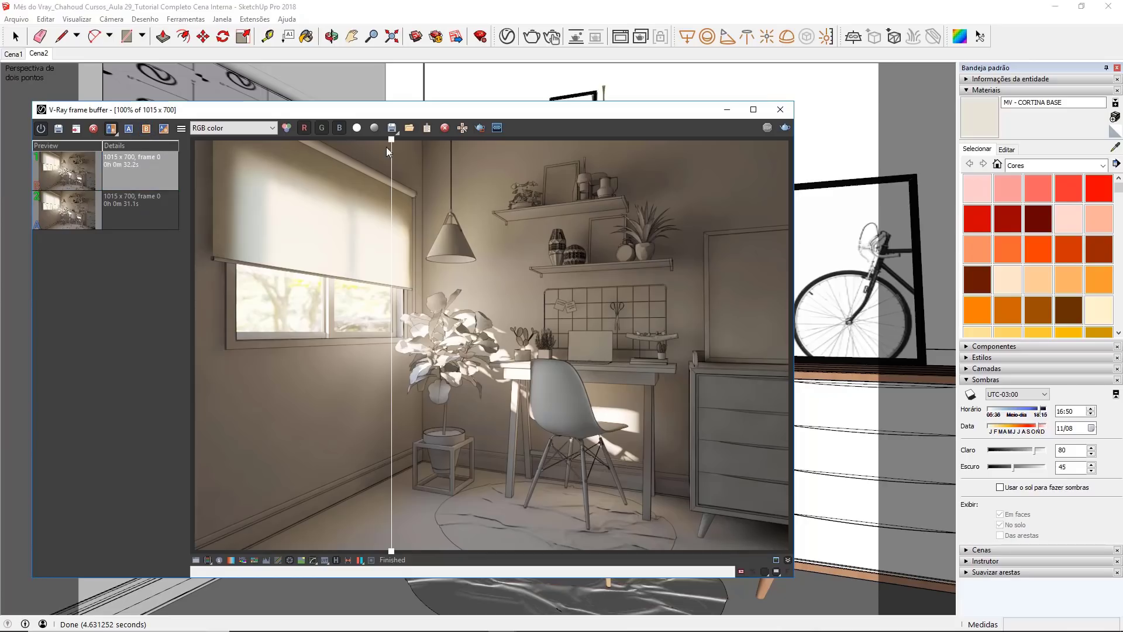
Step: Compare the shadow softness around the desk and chair in renders A and B, then end the comparison
{"action": "left_click_drag", "start_coordinate": [391, 144], "coordinate": [621, 228]}
{"action": "scroll", "coordinate": [619, 232], "scroll_direction": "up", "scroll_amount": 1}
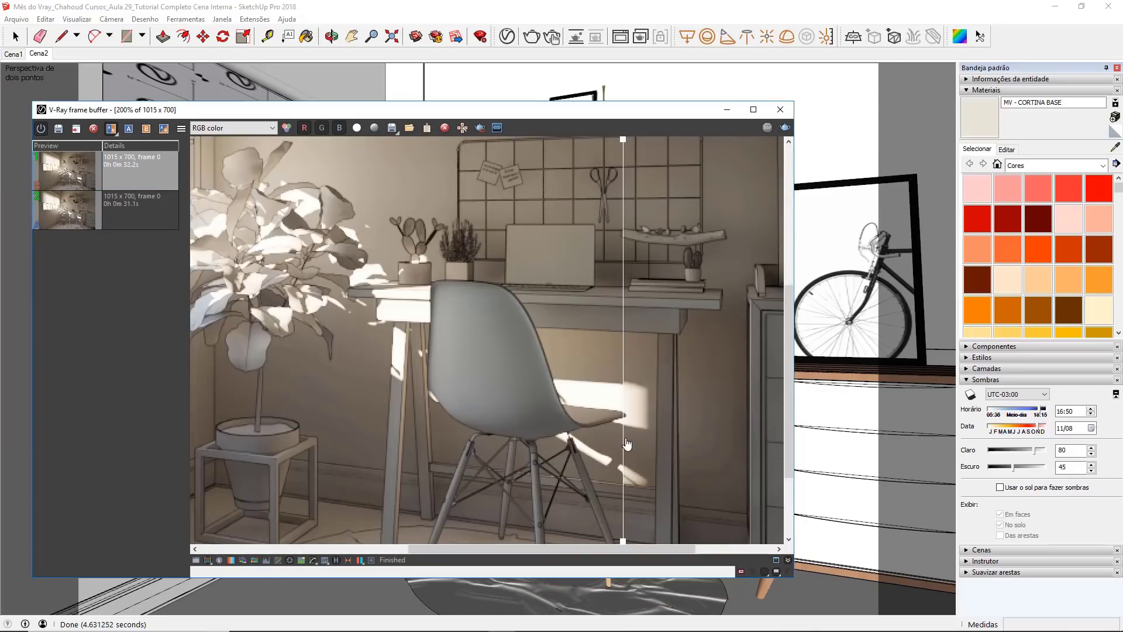
{"action": "left_click_drag", "start_coordinate": [624, 142], "coordinate": [538, 185]}
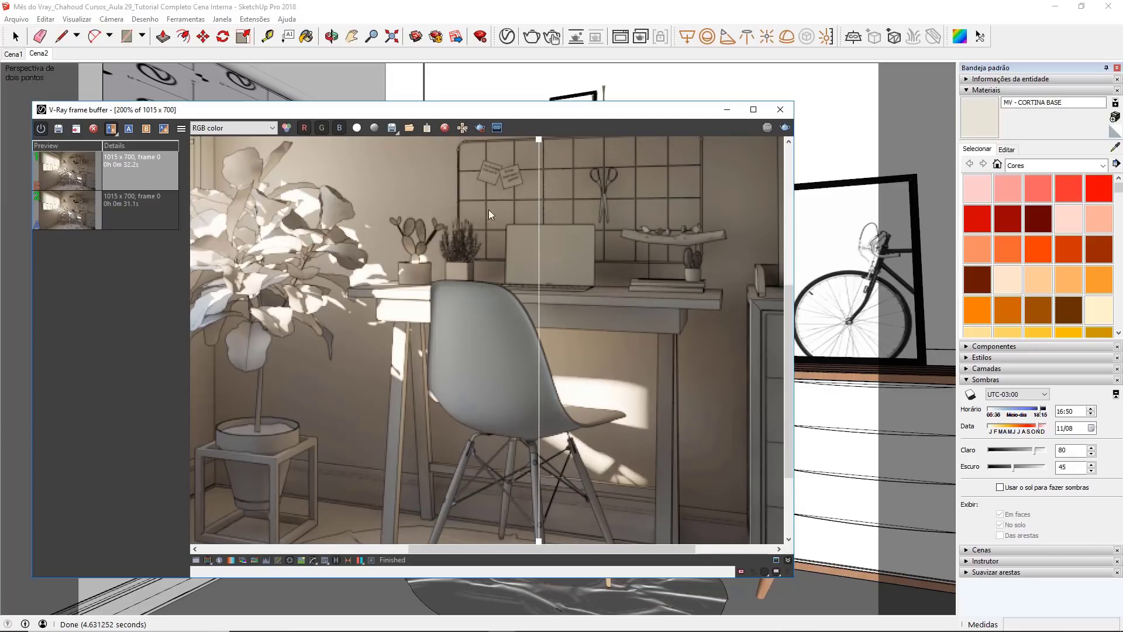
{"action": "scroll", "coordinate": [475, 261], "scroll_direction": "down", "scroll_amount": 1}
{"action": "left_click", "coordinate": [112, 129]}
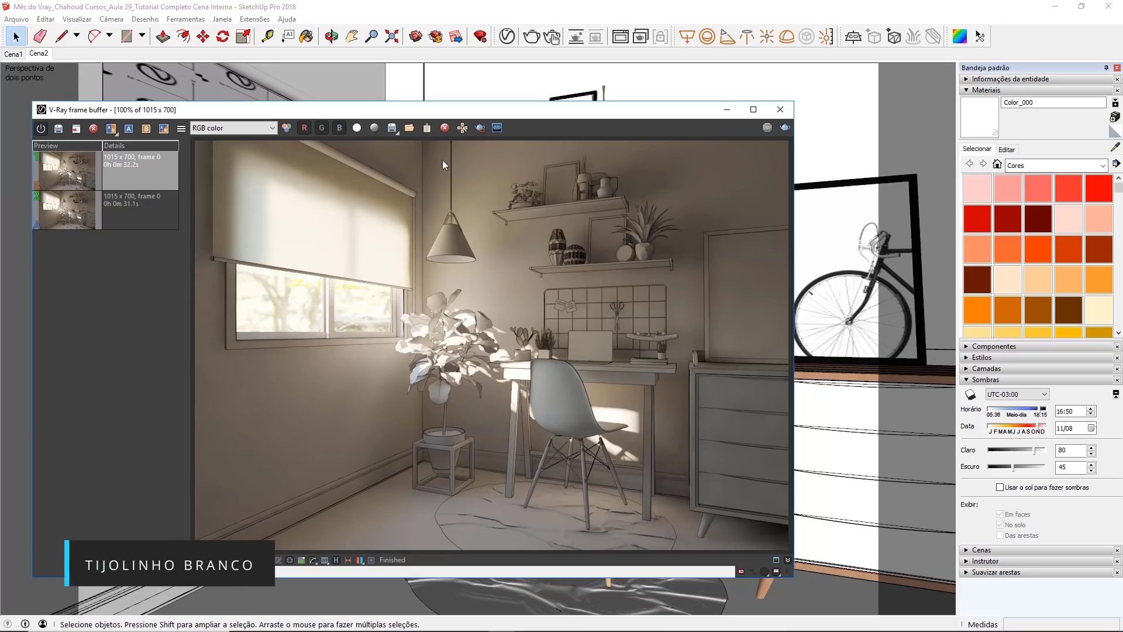
Step: Create a Generic V-Ray material and name it MV - Parede Tijolinhos
{"action": "left_click", "coordinate": [727, 110]}
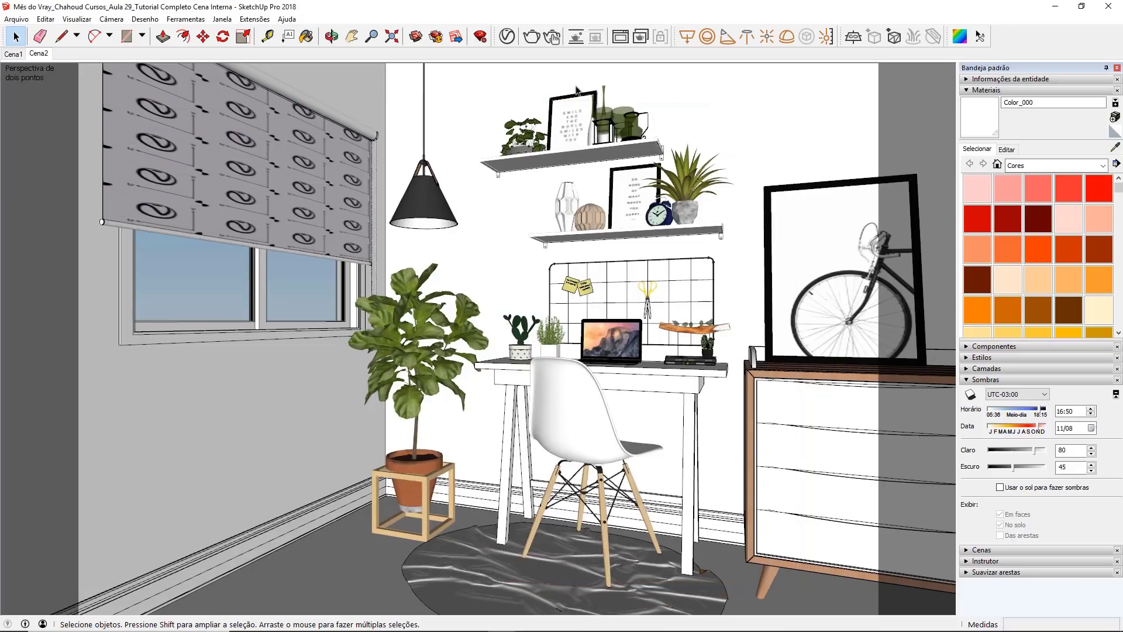
{"action": "left_click", "coordinate": [507, 36]}
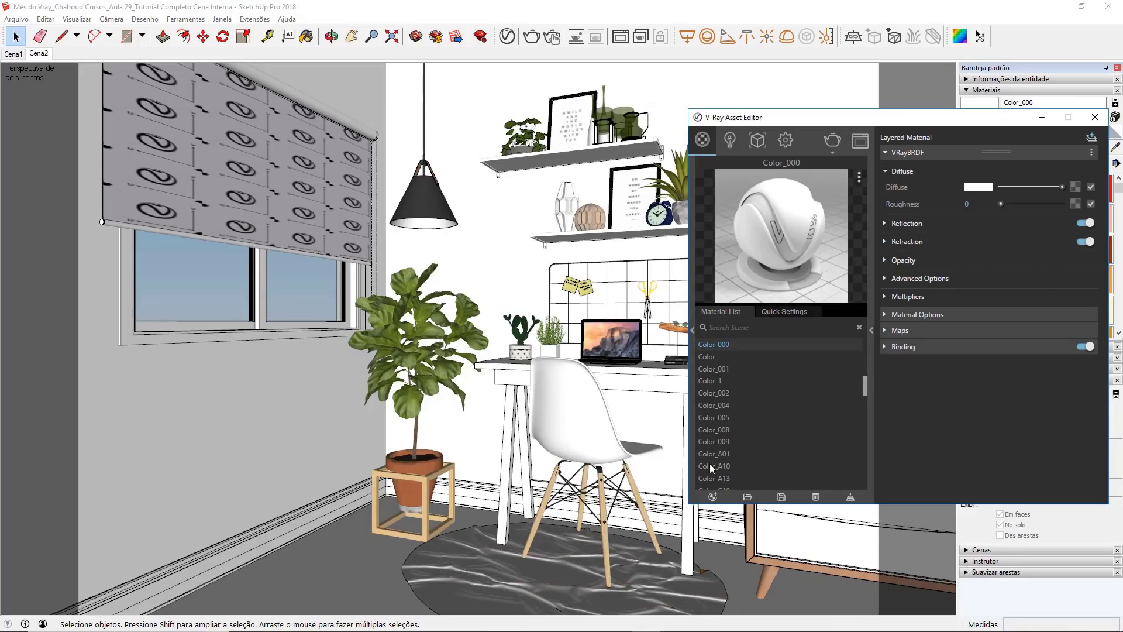
{"action": "left_click", "coordinate": [707, 497]}
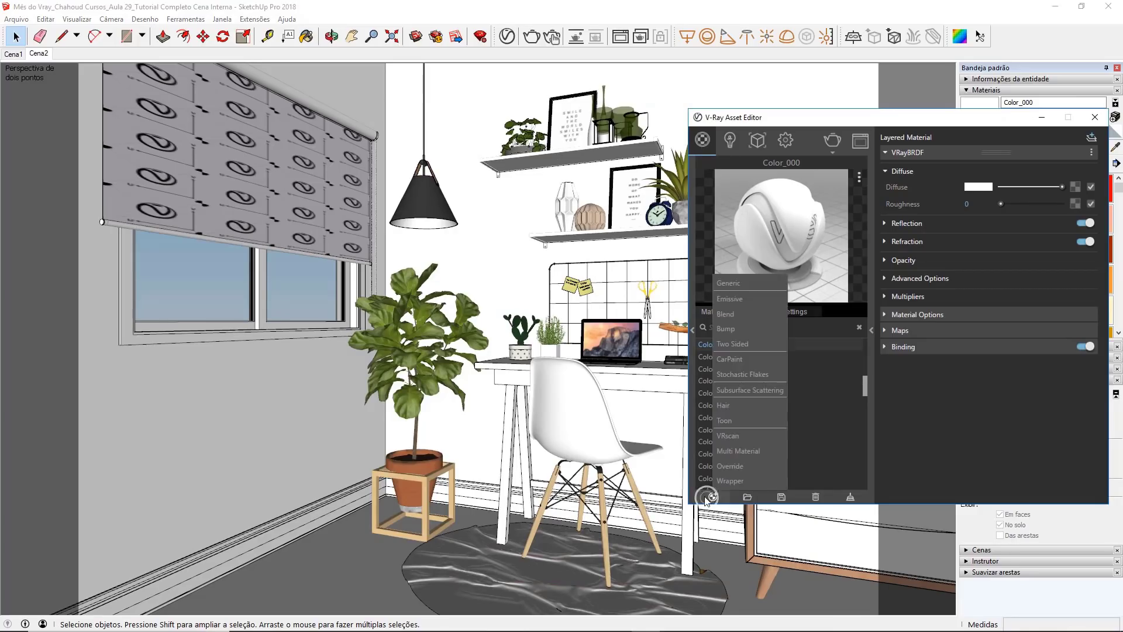
{"action": "left_click", "coordinate": [756, 283]}
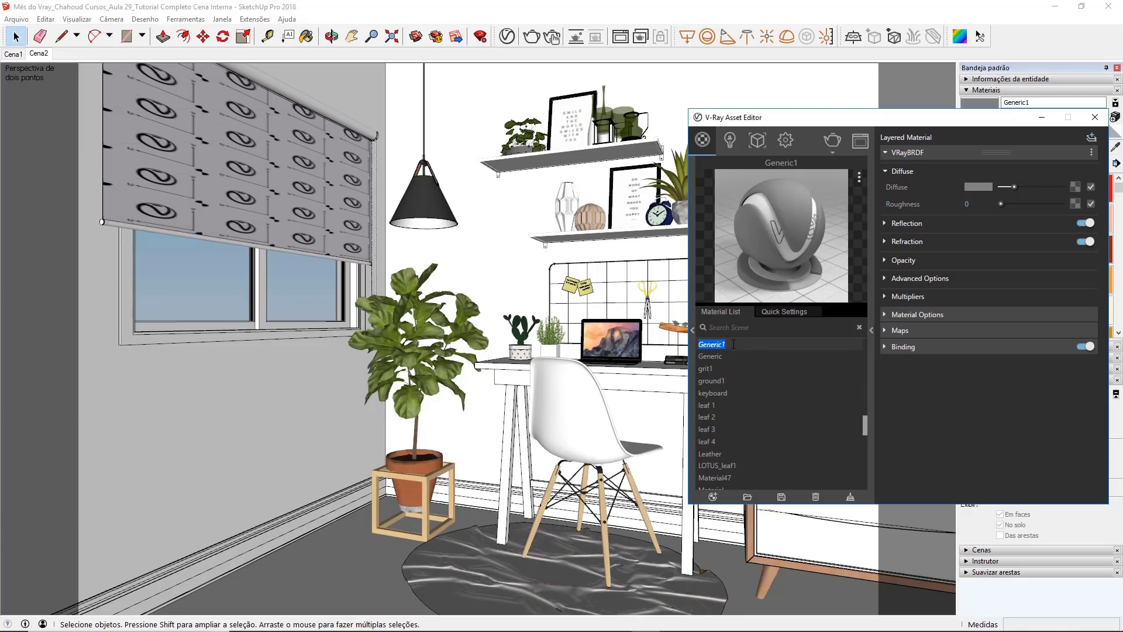
{"action": "type", "text": "MV"}
{"action": "type", "text": "- Parede Tijolinhos"}
{"action": "key", "text": "Return"}
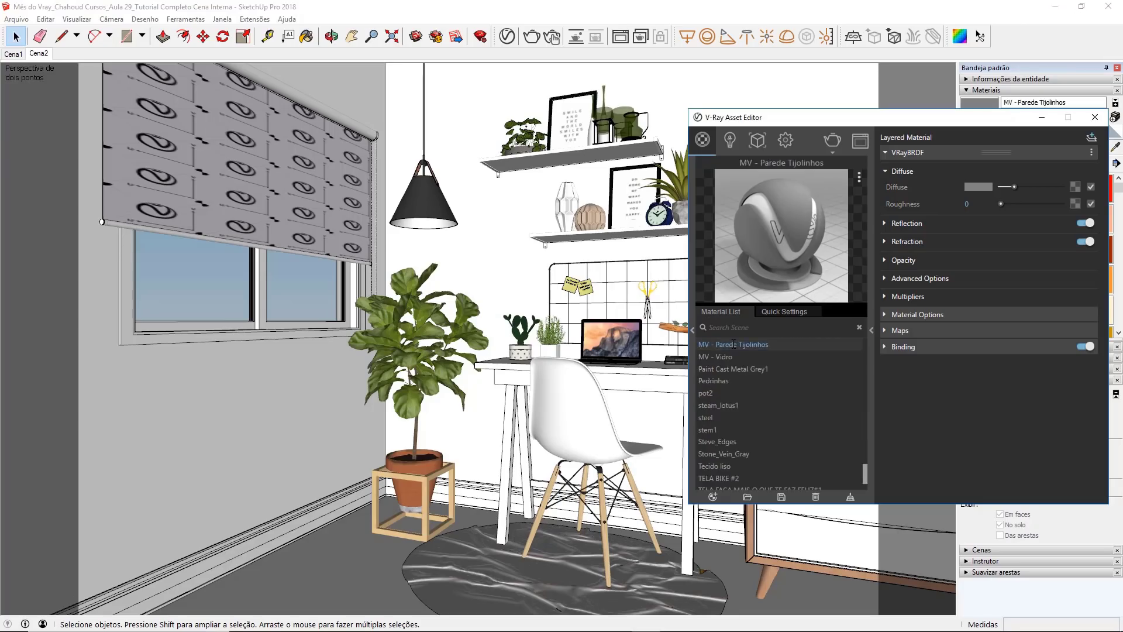
Step: Apply the MV - Parede Tijolinhos material to the room's wall faces inside the wall group and enlarge the asset editor
{"action": "double_click", "coordinate": [407, 102]}
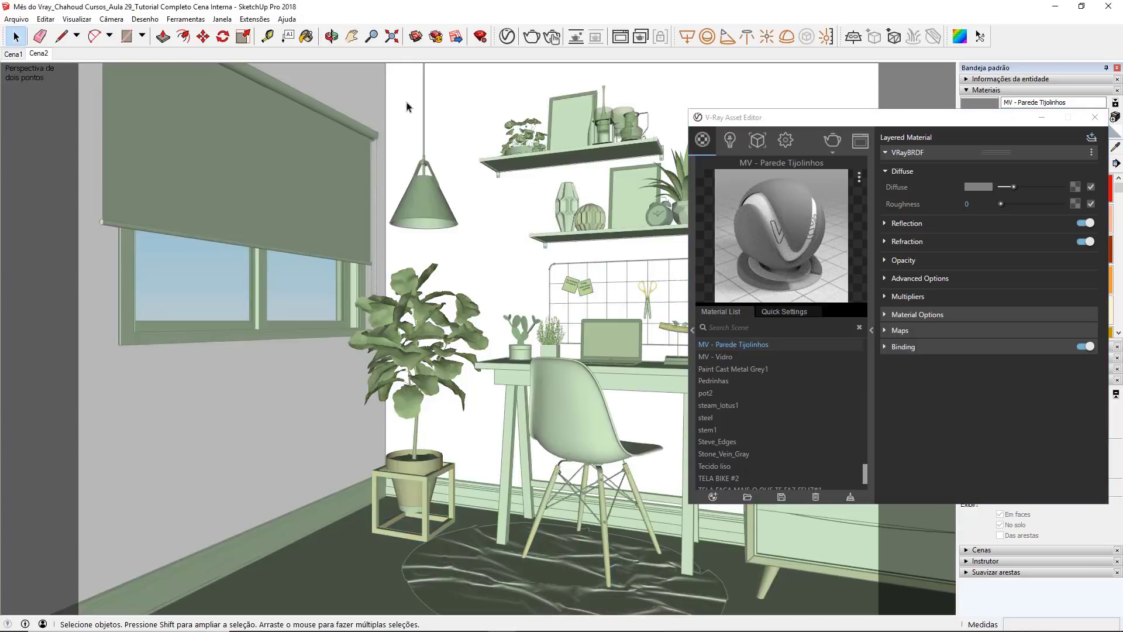
{"action": "triple_click", "coordinate": [364, 97]}
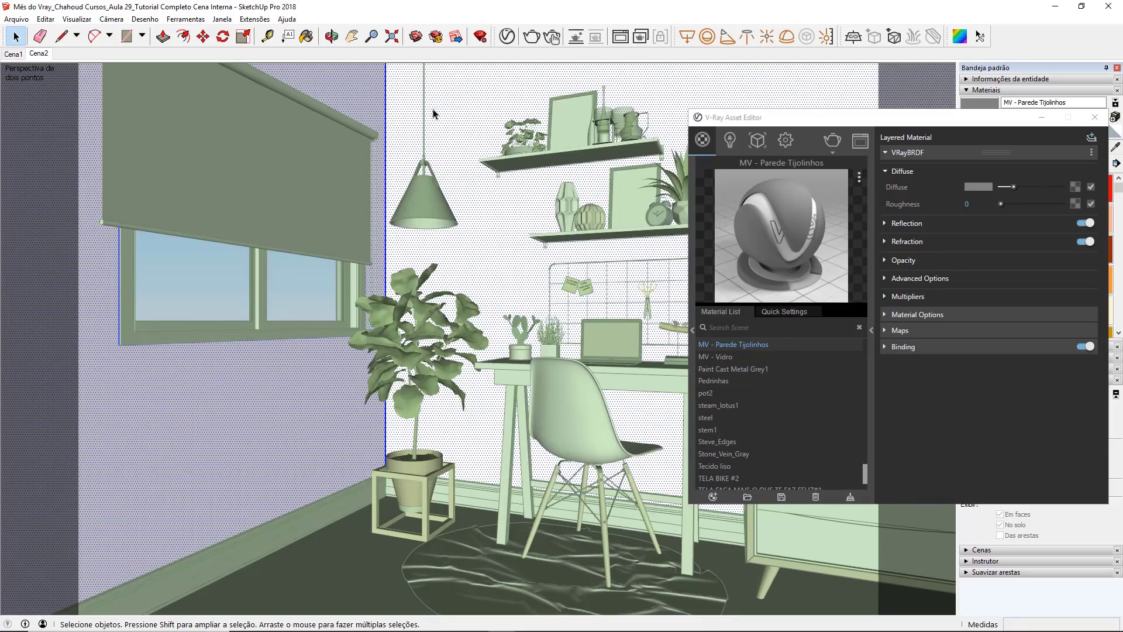
{"action": "right_click", "coordinate": [772, 346]}
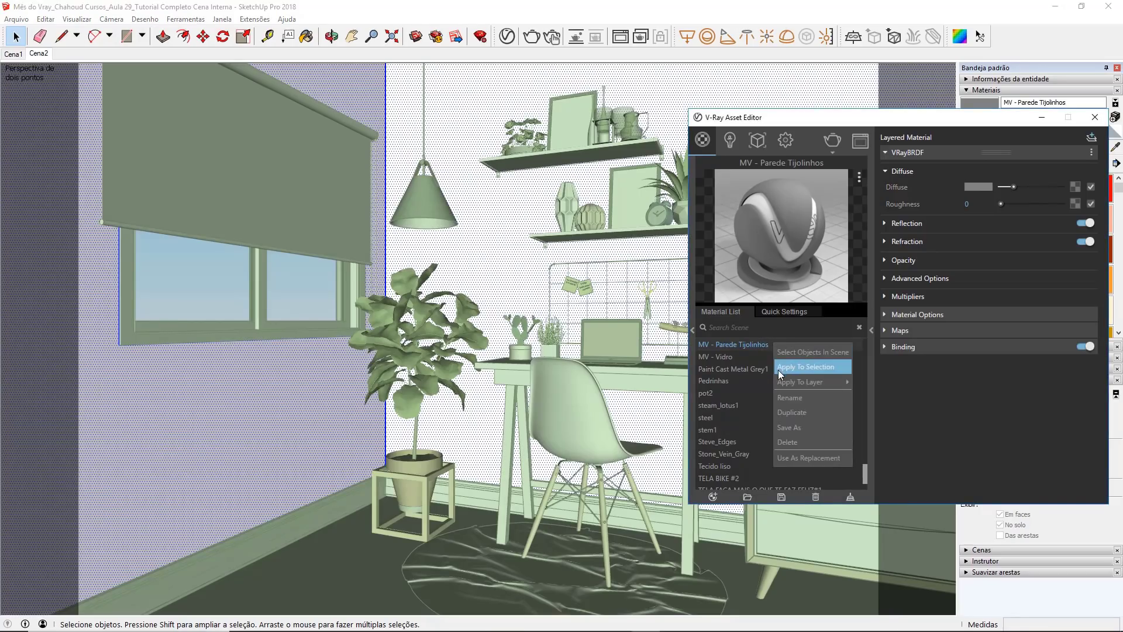
{"action": "left_click", "coordinate": [806, 367]}
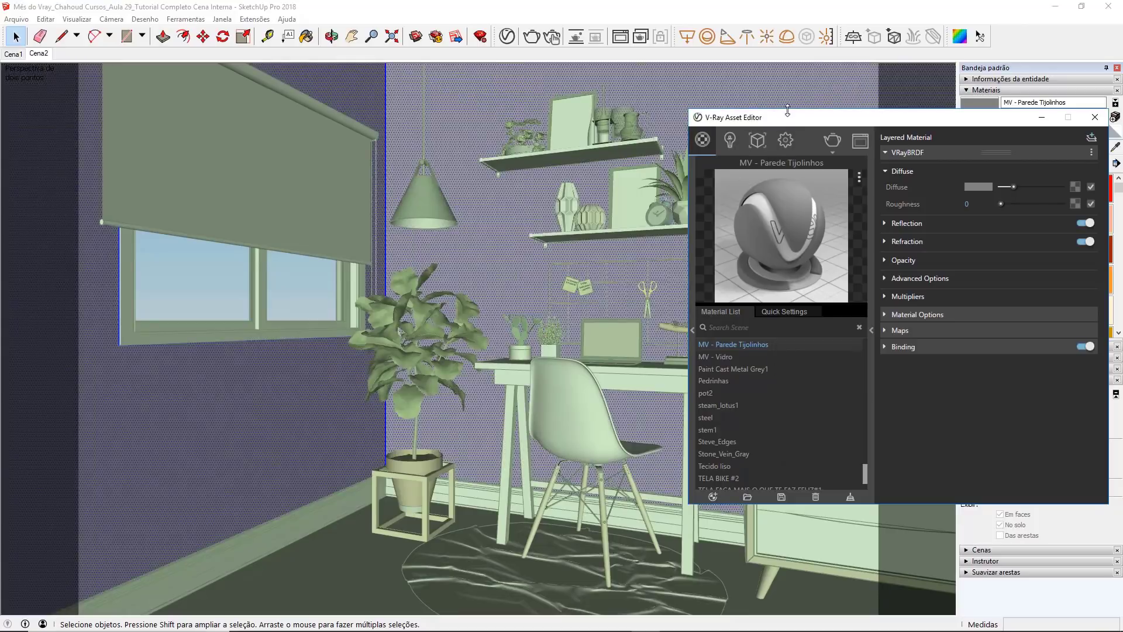
{"action": "left_click_drag", "start_coordinate": [788, 112], "coordinate": [789, 70]}
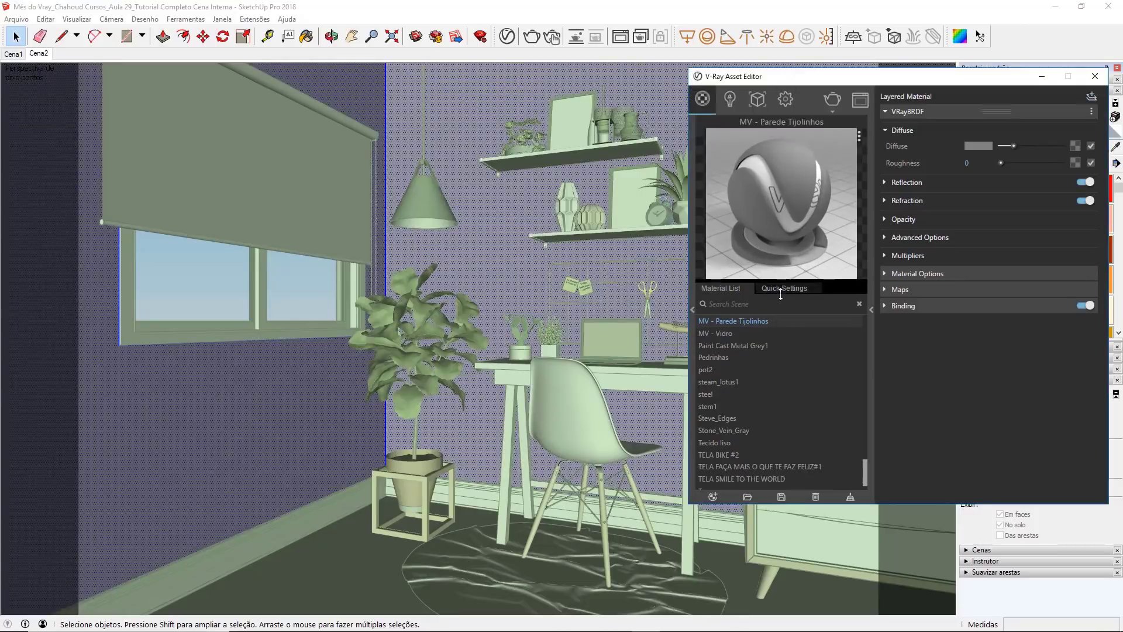
Step: Enlarge the material preview and set the MV - Parede Tijolinhos diffuse colour to a near-white grey of 0,897
{"action": "left_click_drag", "start_coordinate": [783, 290], "coordinate": [782, 362]}
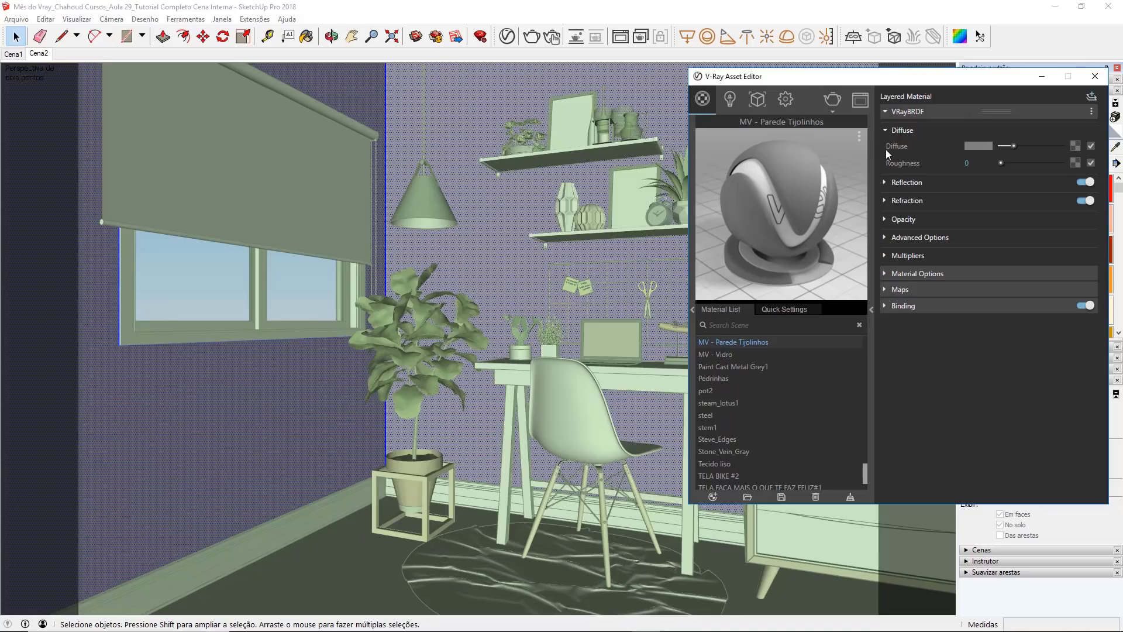
{"action": "left_click", "coordinate": [977, 146]}
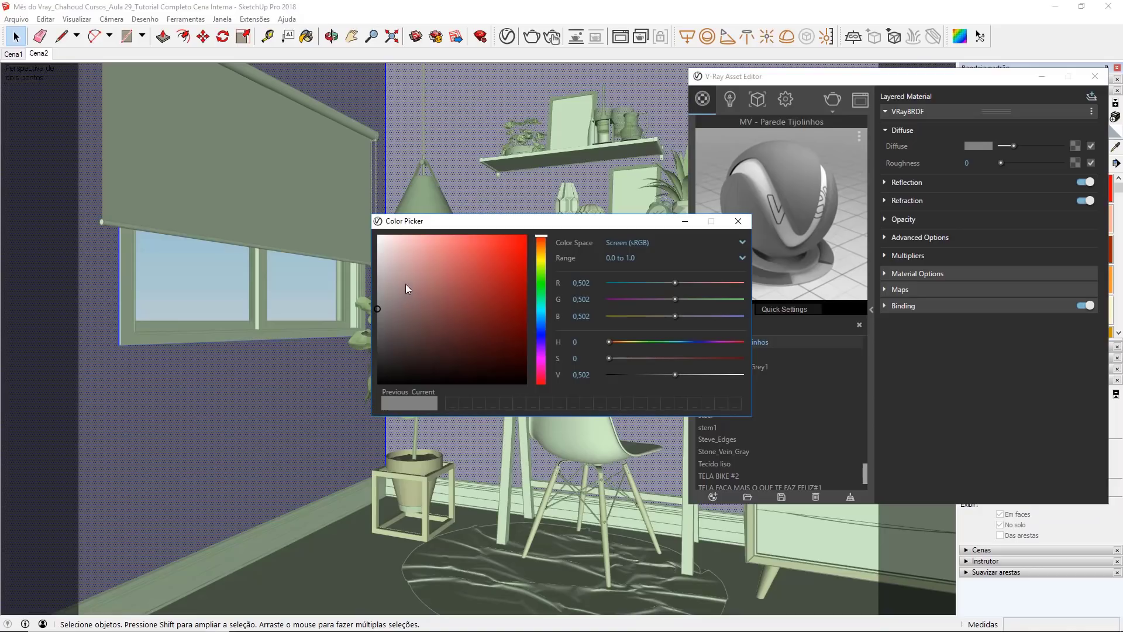
{"action": "mouse_move", "coordinate": [404, 285]}
{"action": "left_mouse_down"}
{"action": "mouse_move", "coordinate": [391, 285]}
{"action": "mouse_move", "coordinate": [378, 253]}
{"action": "left_mouse_up"}
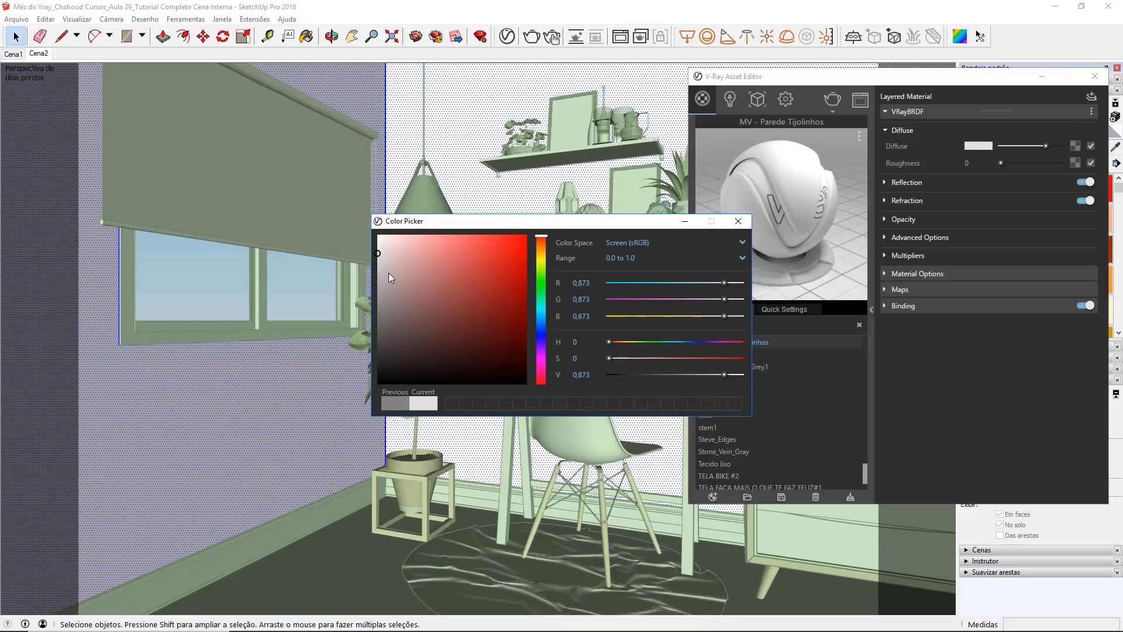
{"action": "left_click_drag", "start_coordinate": [377, 254], "coordinate": [377, 252]}
{"action": "left_click_drag", "start_coordinate": [378, 252], "coordinate": [377, 249]}
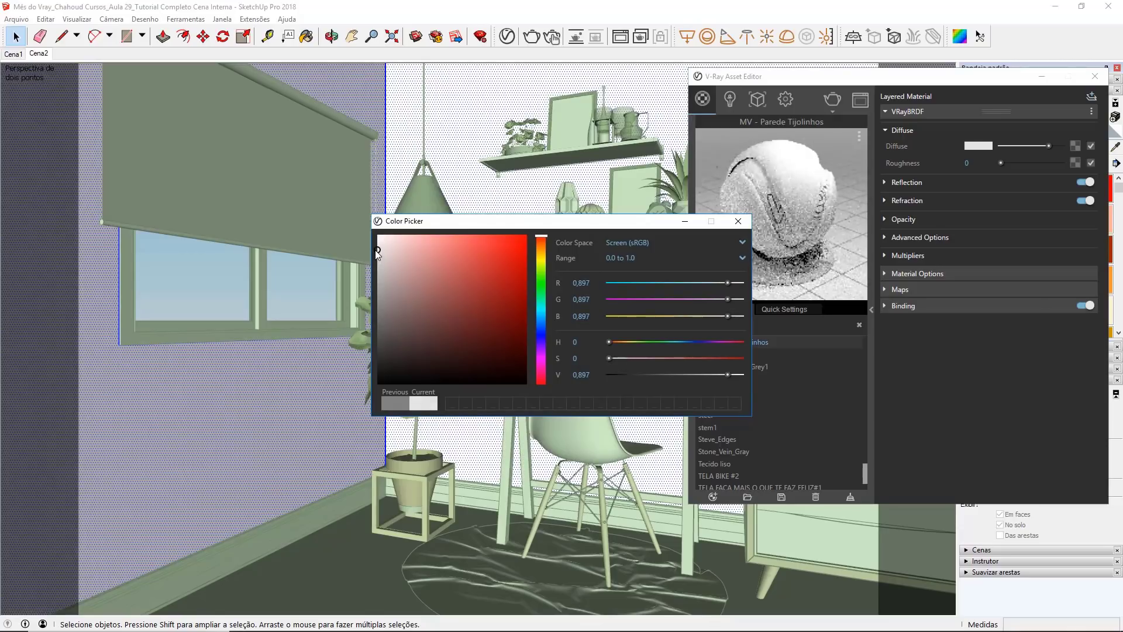
{"action": "left_click", "coordinate": [736, 224]}
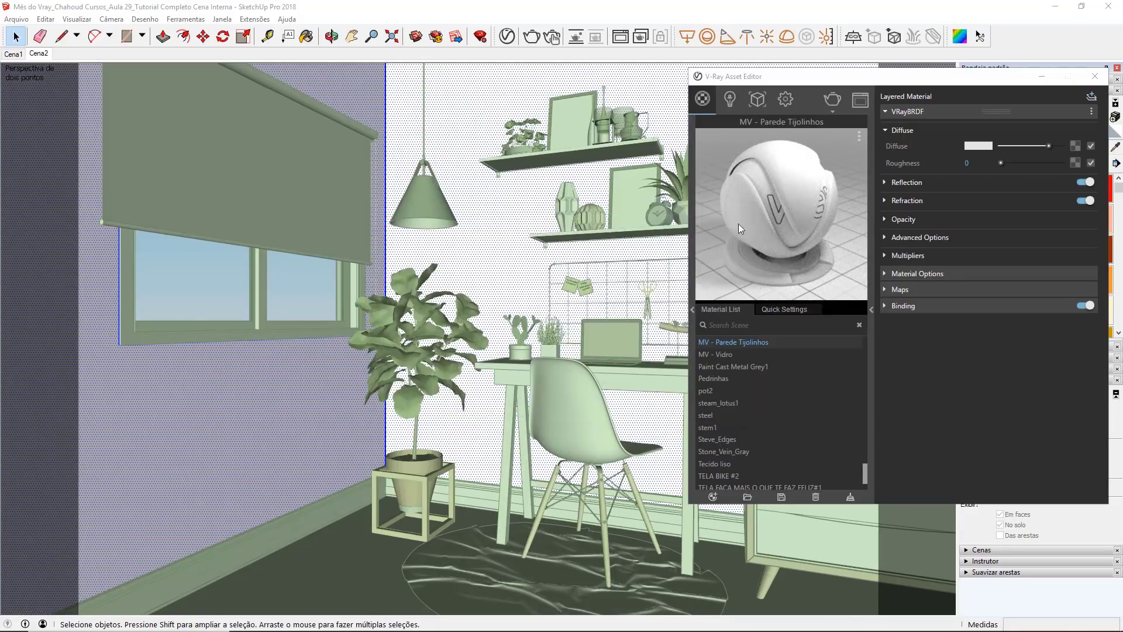
Step: Set the wall material's reflection colour to full white and its reflection glossiness to 0,75
{"action": "left_click", "coordinate": [935, 181]}
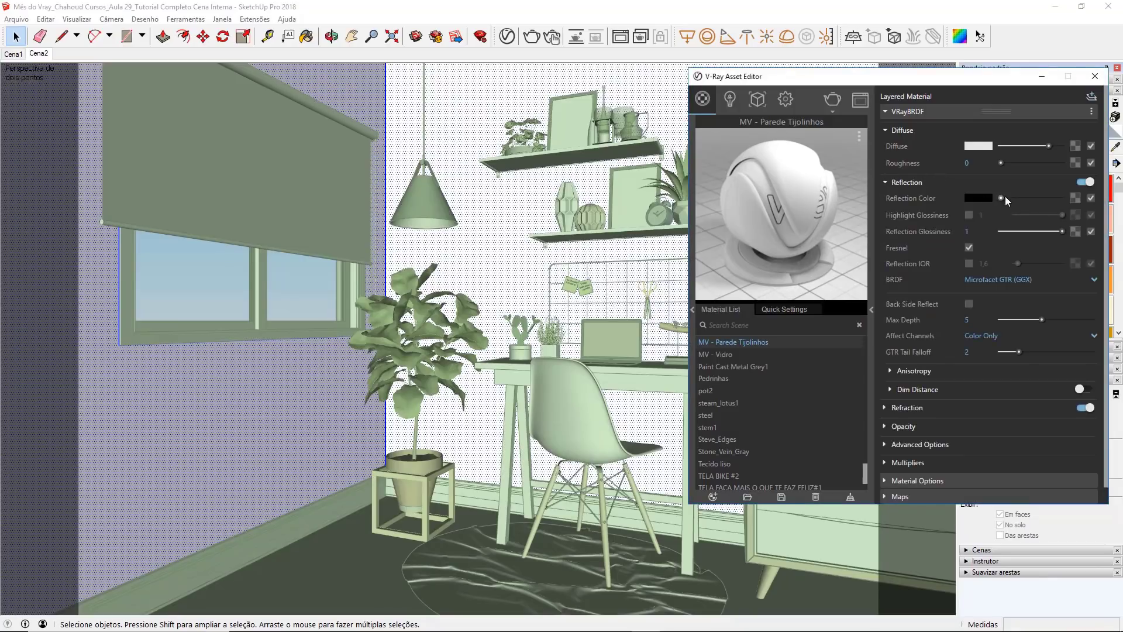
{"action": "left_click_drag", "start_coordinate": [1029, 199], "coordinate": [1075, 199]}
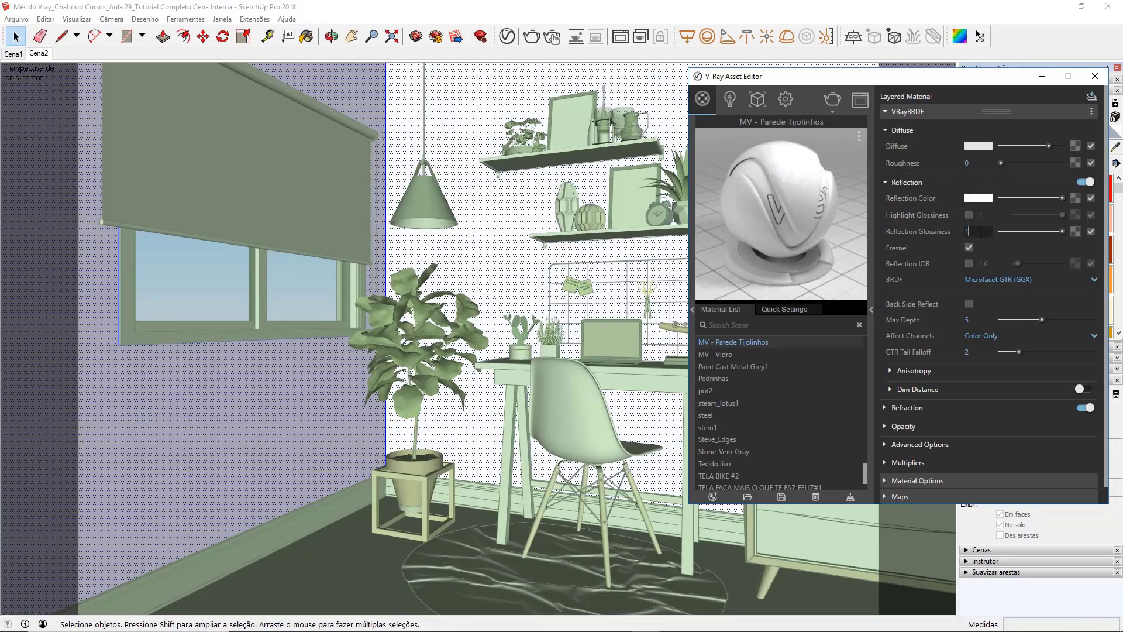
{"action": "left_click_drag", "start_coordinate": [982, 233], "coordinate": [953, 234]}
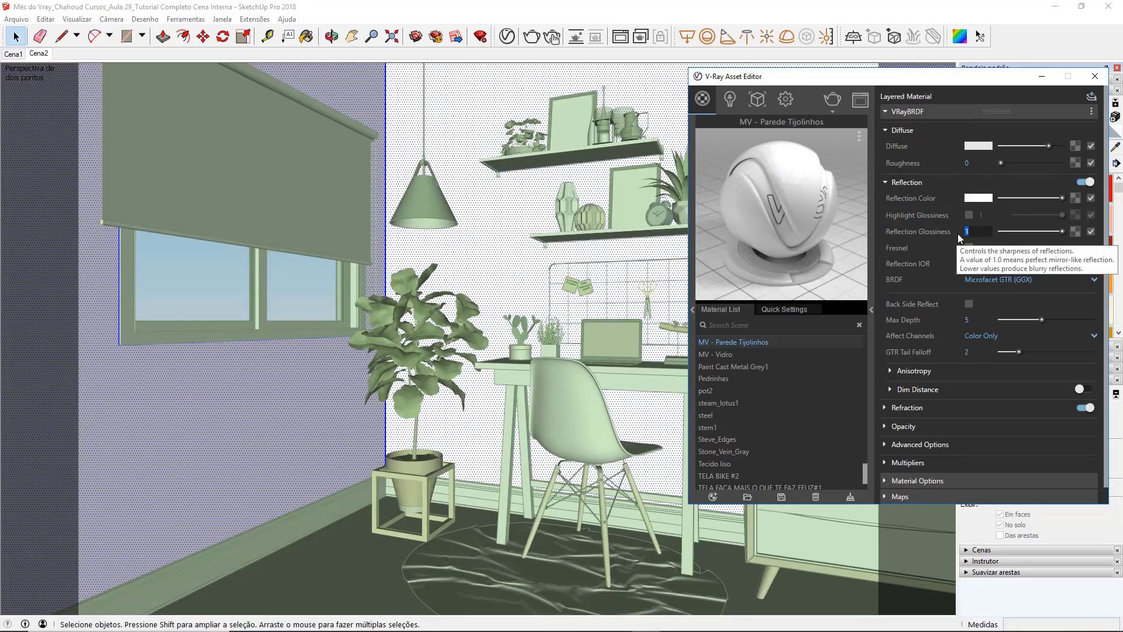
{"action": "key", "text": "BackSpace"}
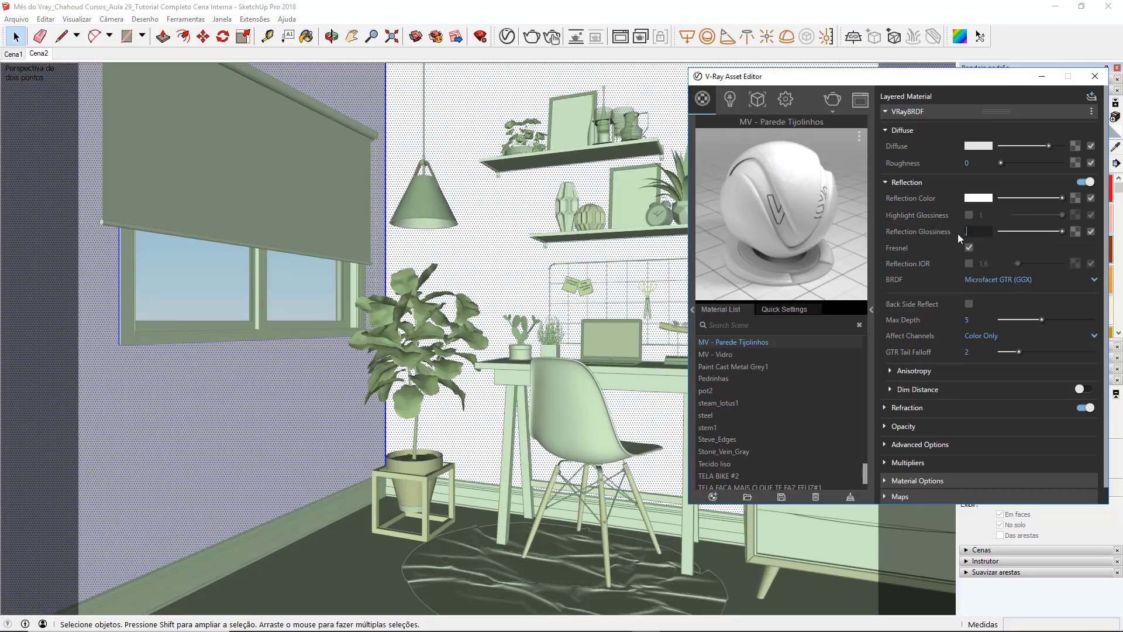
{"action": "type", "text": ",75"}
{"action": "key", "text": "Return"}
{"action": "left_click", "coordinate": [972, 231]}
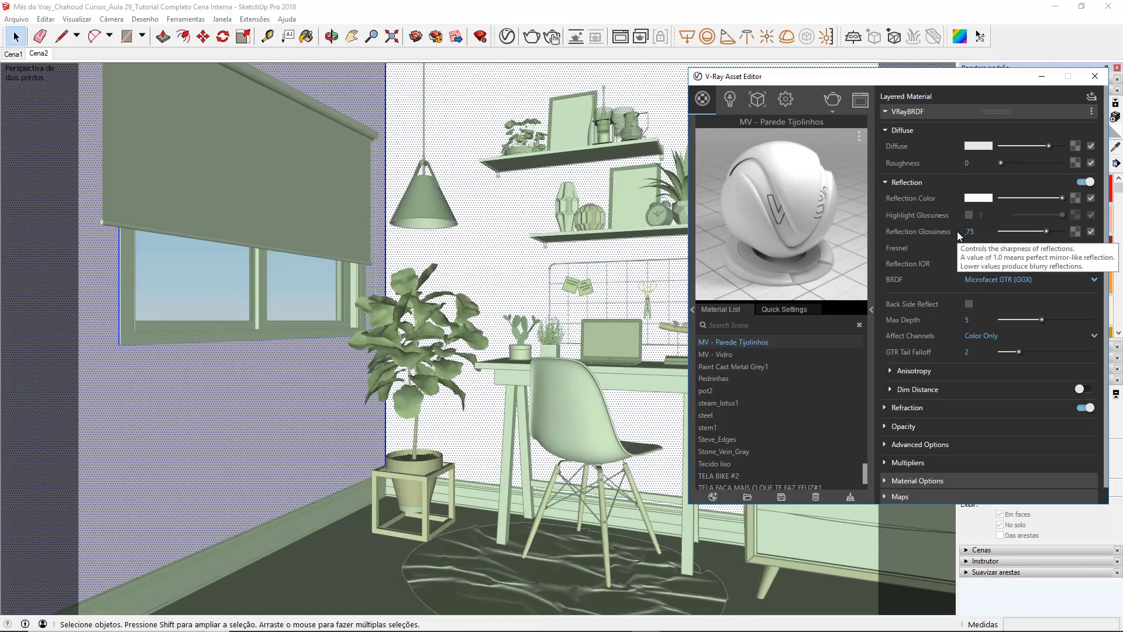
Step: Turn off Can be Overridden for the MV - Parede Tijolinhos material and start a new V-Ray render
{"action": "left_click", "coordinate": [899, 111]}
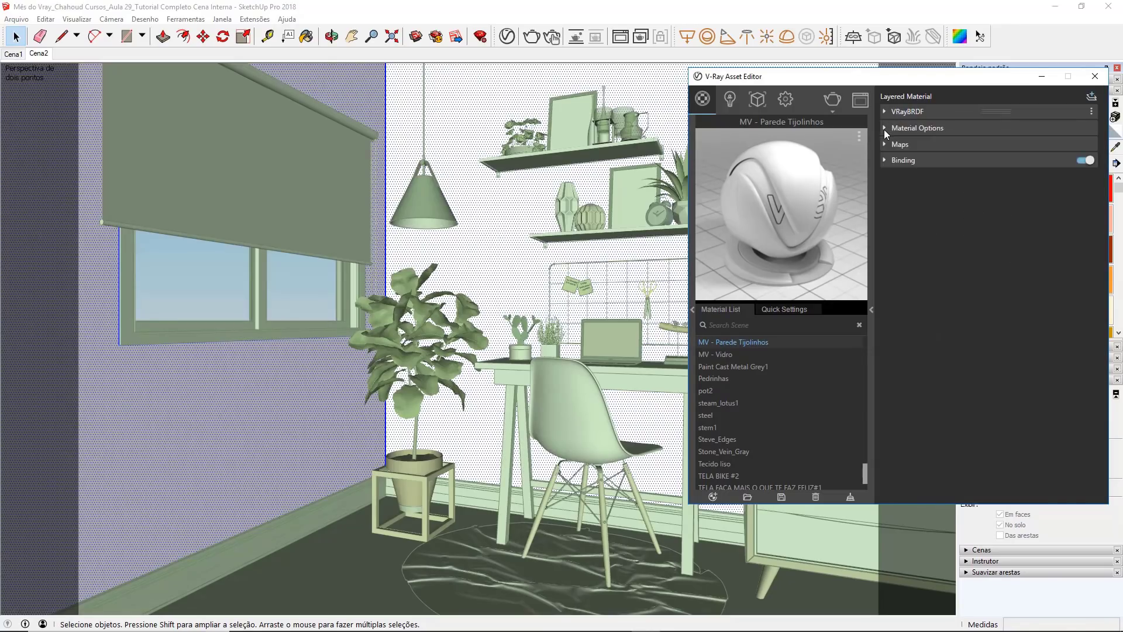
{"action": "left_click", "coordinate": [885, 130]}
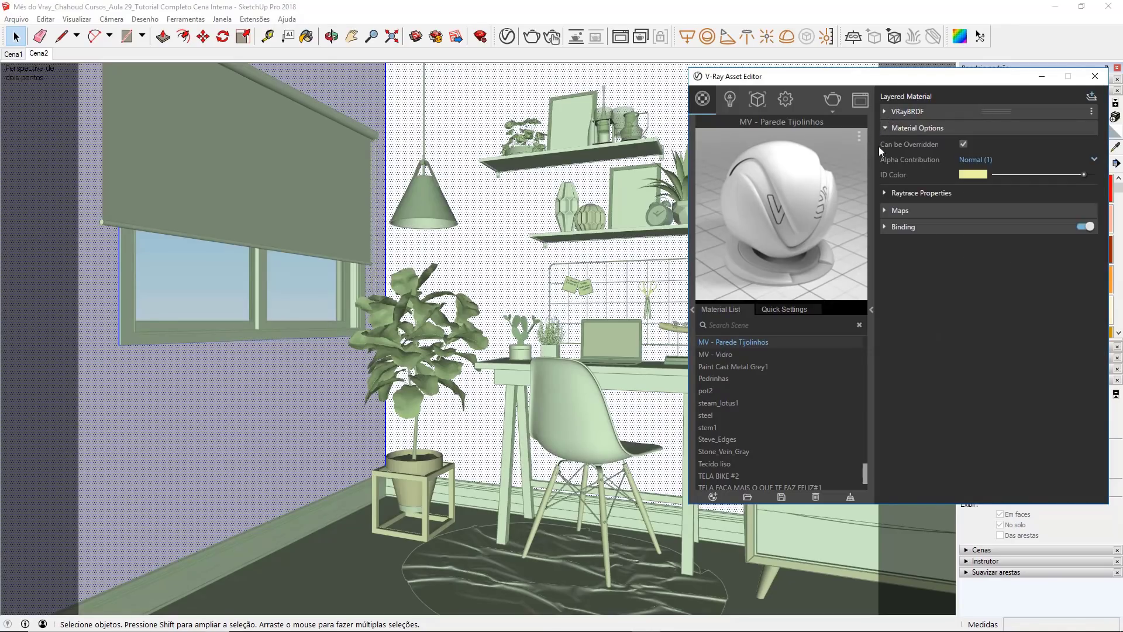
{"action": "left_click", "coordinate": [964, 144]}
{"action": "left_click", "coordinate": [531, 36]}
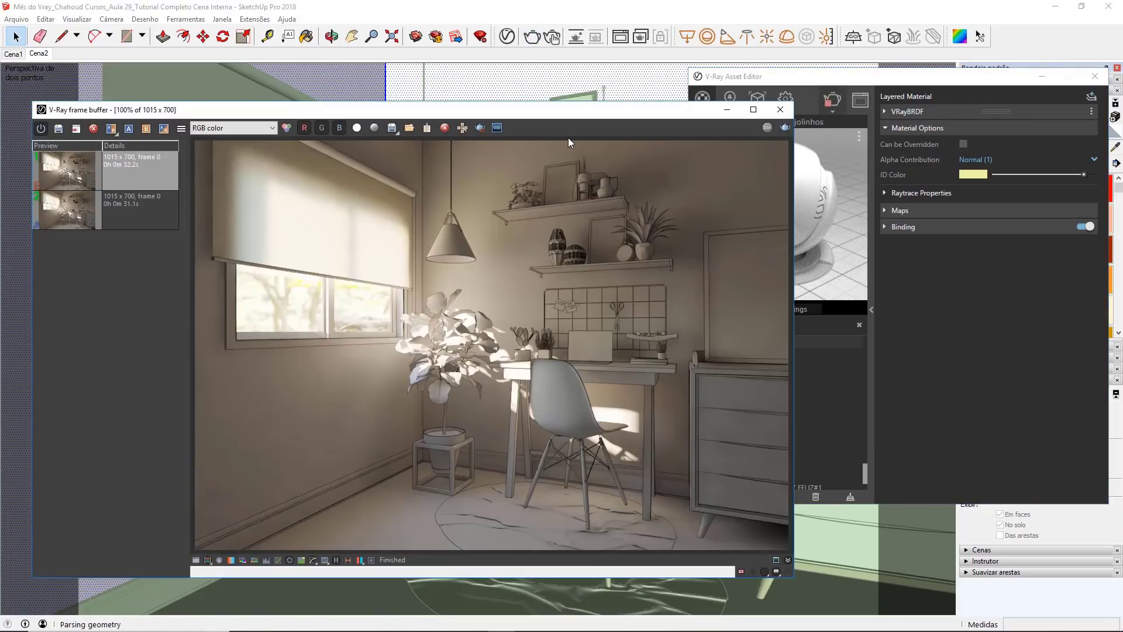
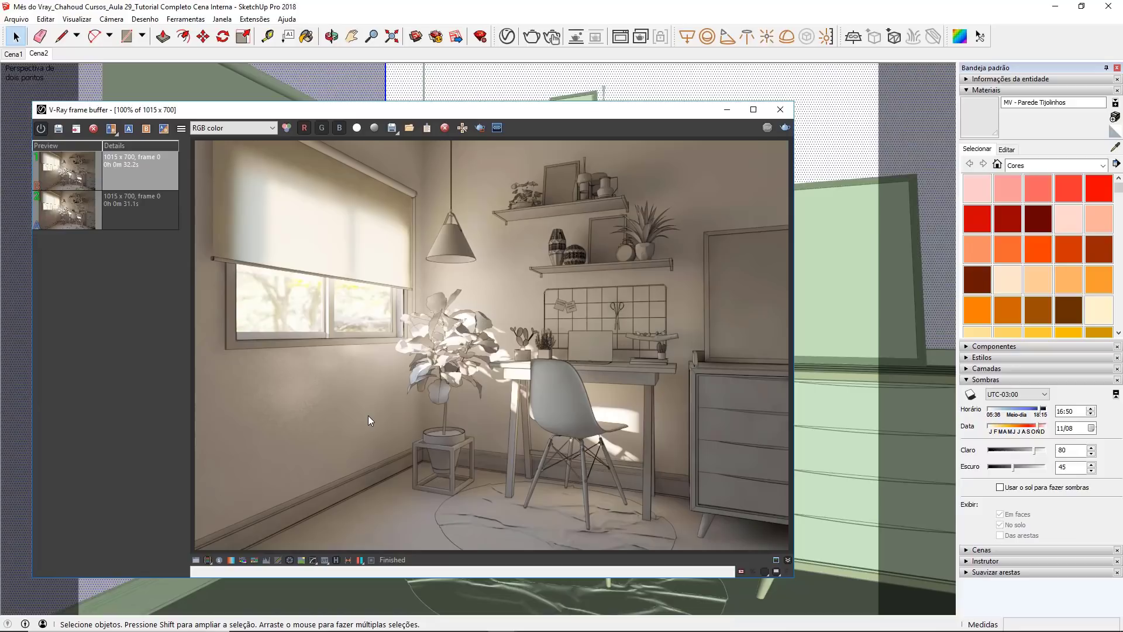
Step: Enable bump mapping for the MV - Parede Tijolinhos material
{"action": "left_click", "coordinate": [728, 110]}
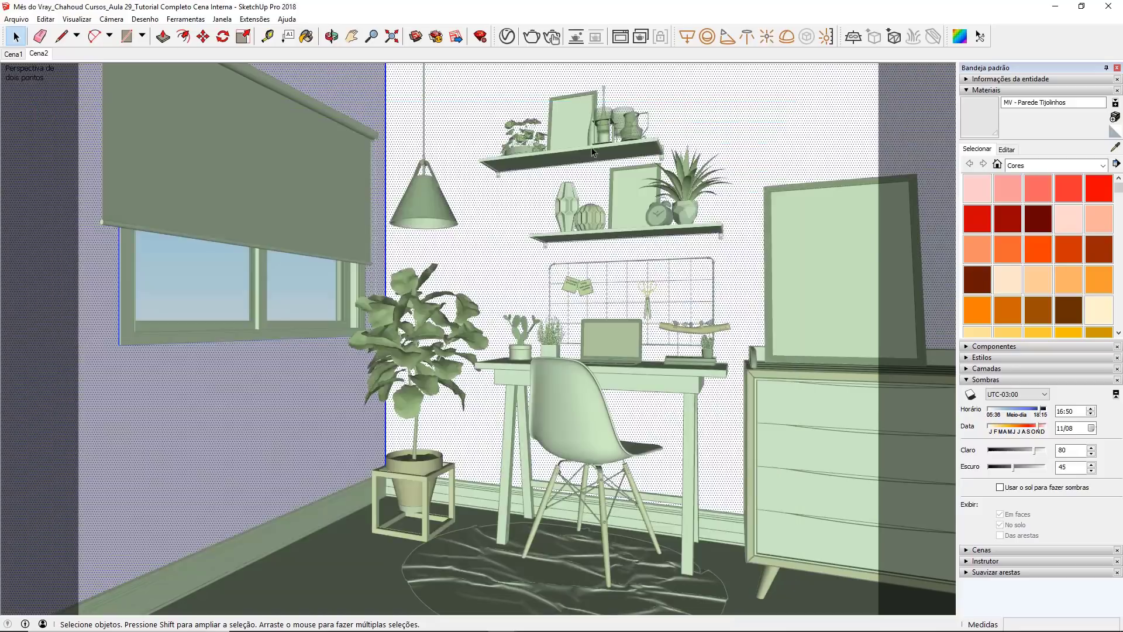
{"action": "left_click", "coordinate": [507, 36]}
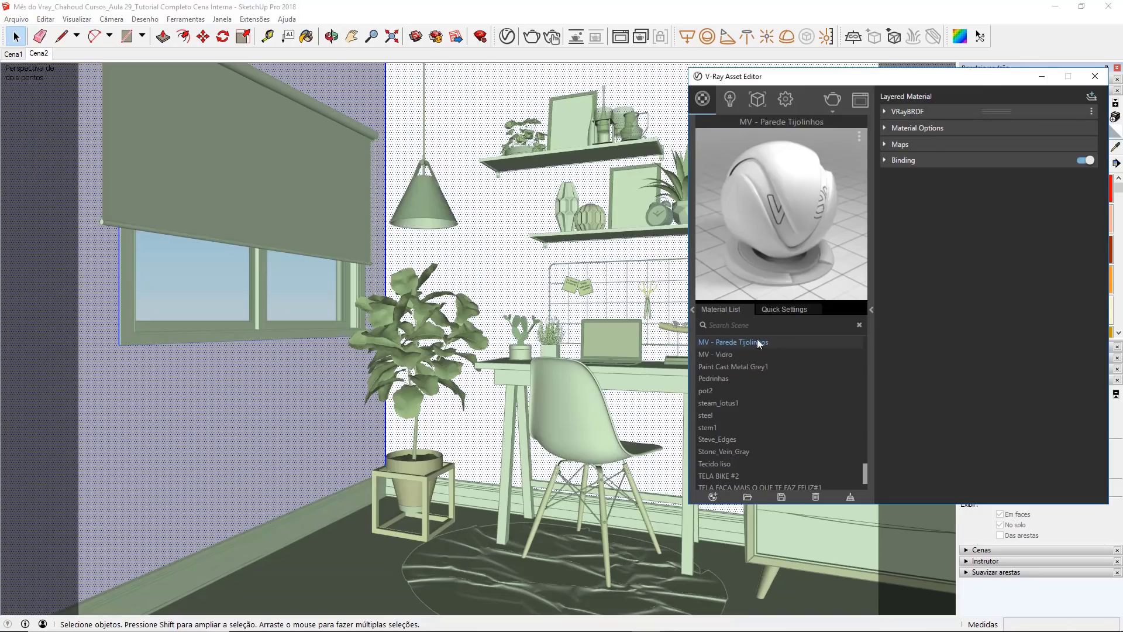
{"action": "left_click", "coordinate": [886, 145]}
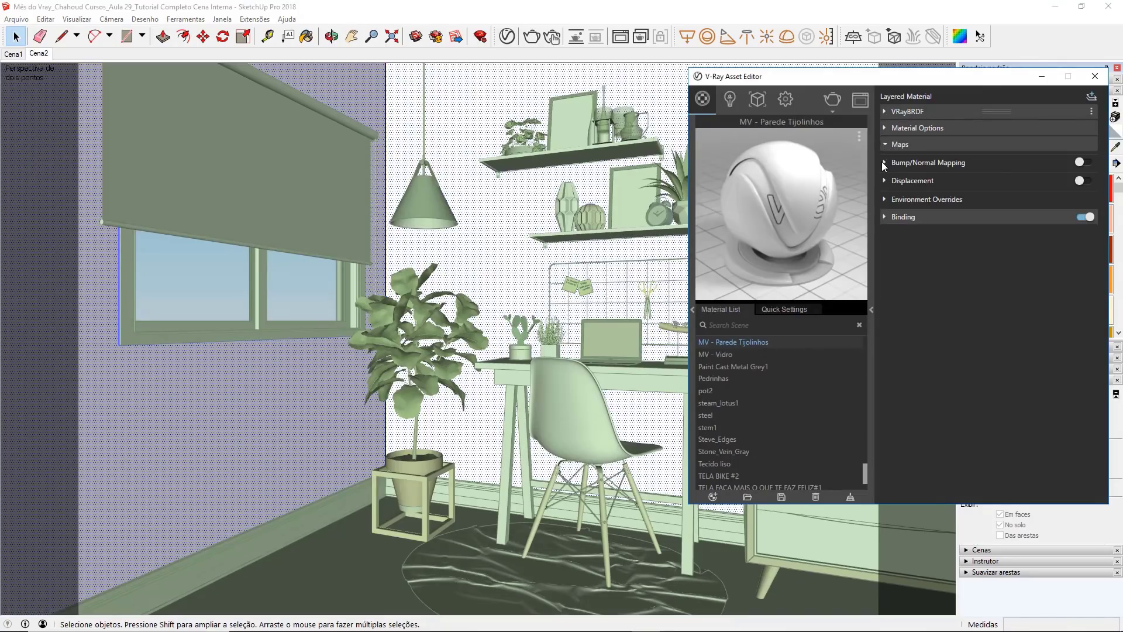
{"action": "left_click", "coordinate": [885, 163]}
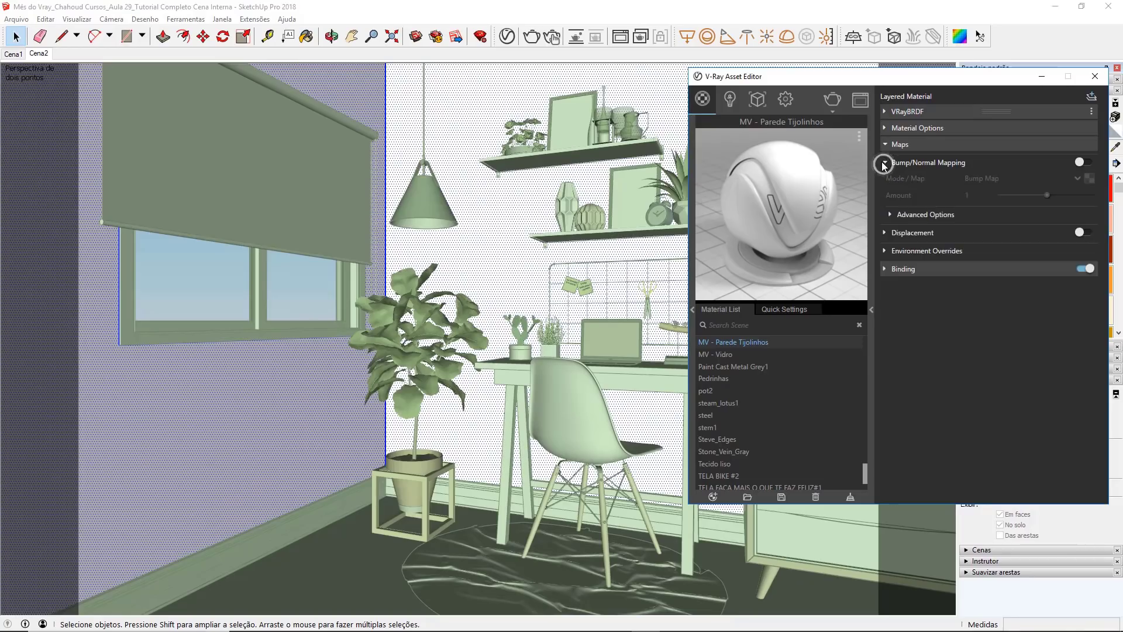
{"action": "left_click", "coordinate": [1080, 164]}
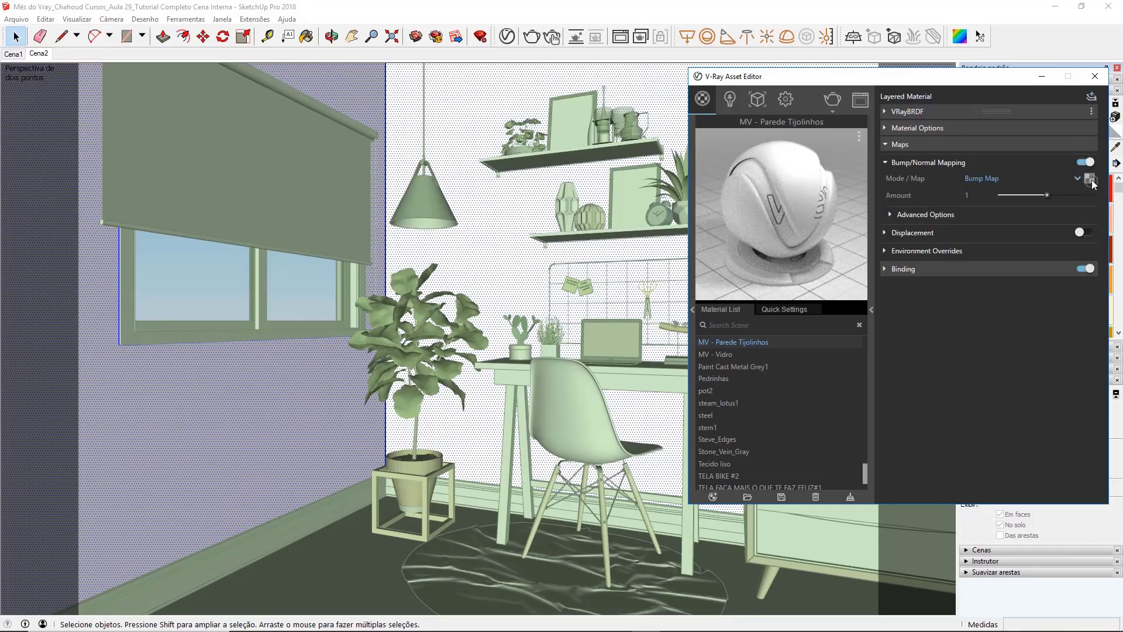
Step: Inspect 37_texture colored bricks rustic-seamless_hr_bump from the Tijolinho texture folder and load it as the wall material's bump bitmap
{"action": "left_click", "coordinate": [1091, 181]}
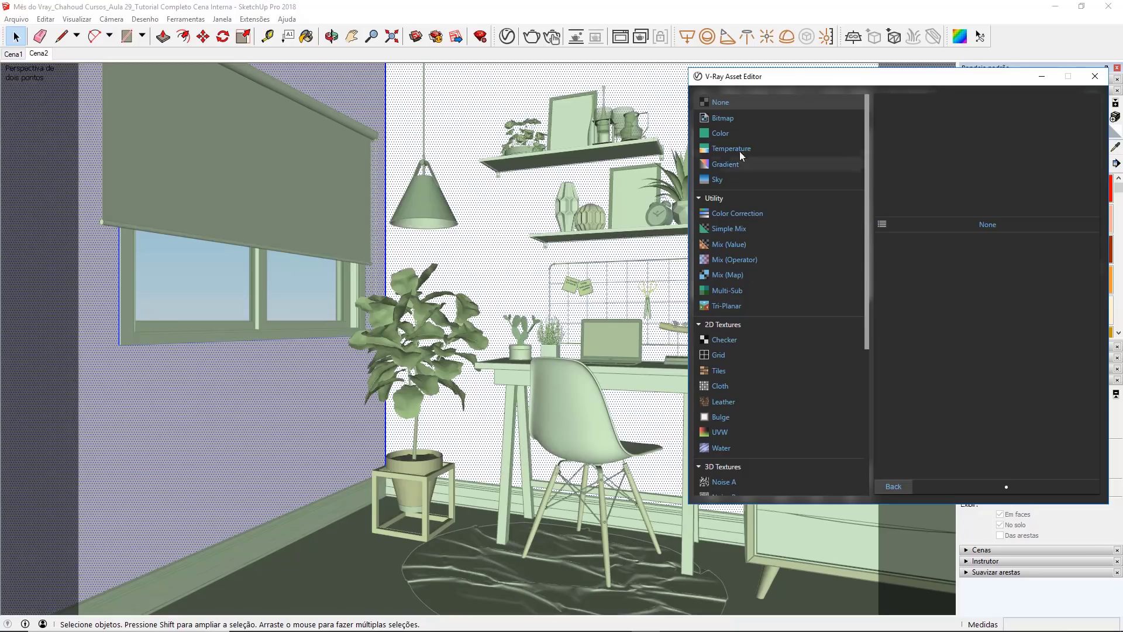
{"action": "left_click", "coordinate": [724, 118]}
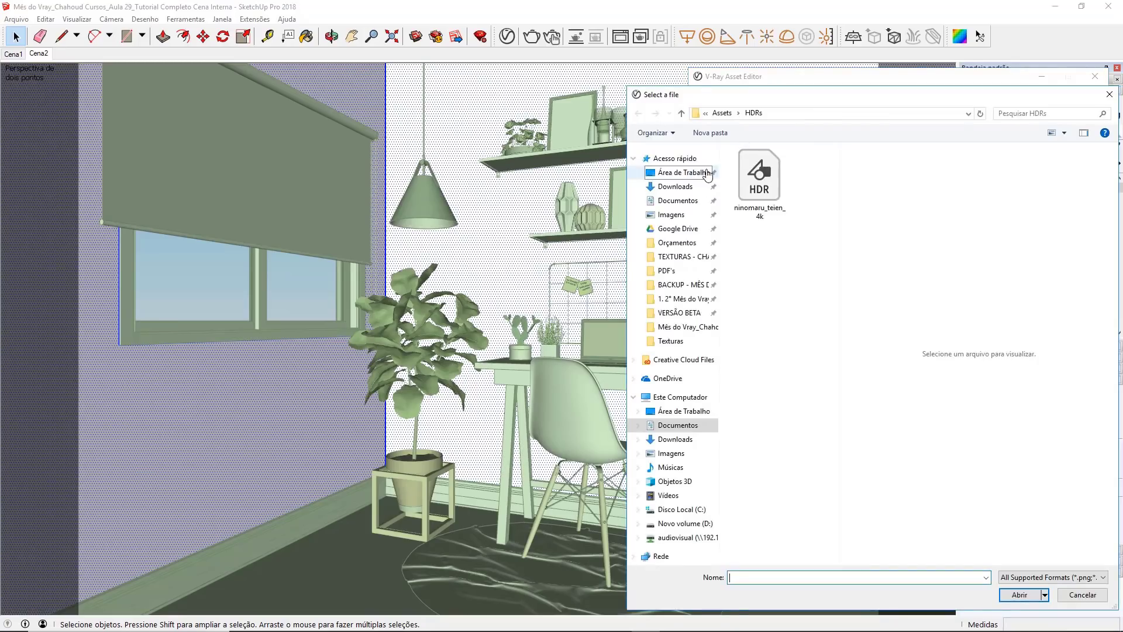
{"action": "left_click", "coordinate": [721, 113]}
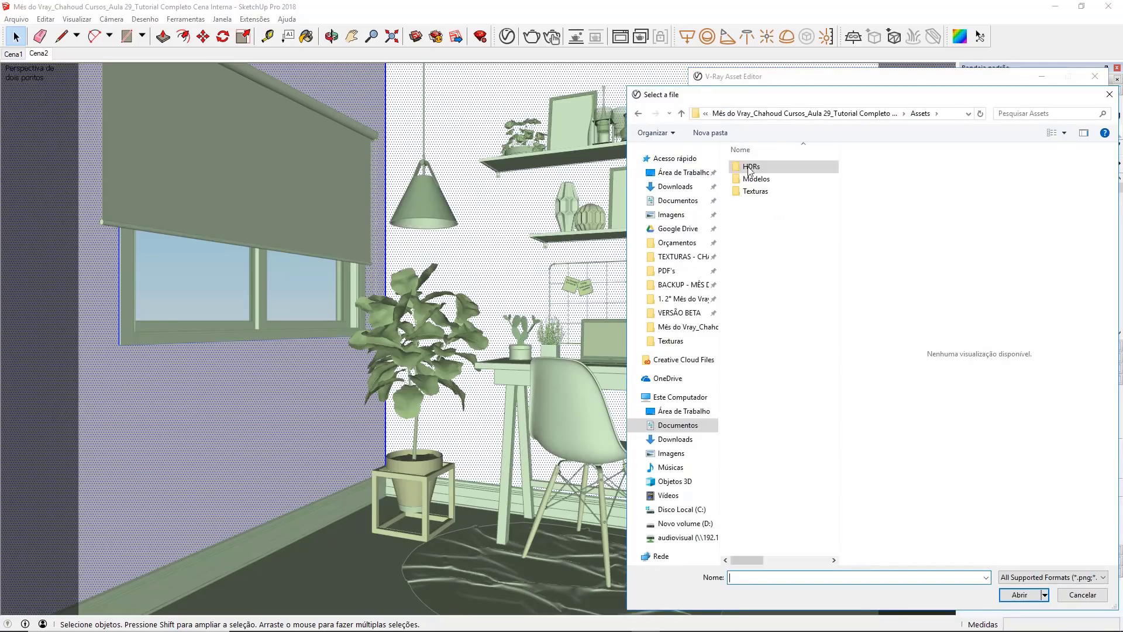
{"action": "double_click", "coordinate": [755, 192]}
{"action": "double_click", "coordinate": [755, 167]}
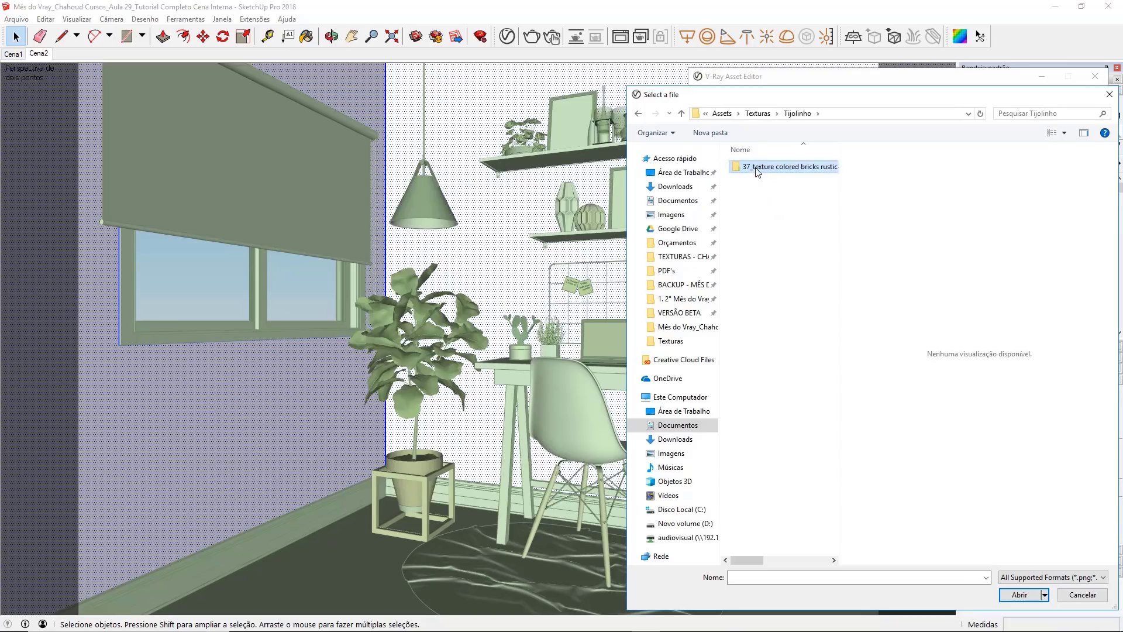
{"action": "double_click", "coordinate": [758, 168]}
{"action": "left_click", "coordinate": [764, 263]}
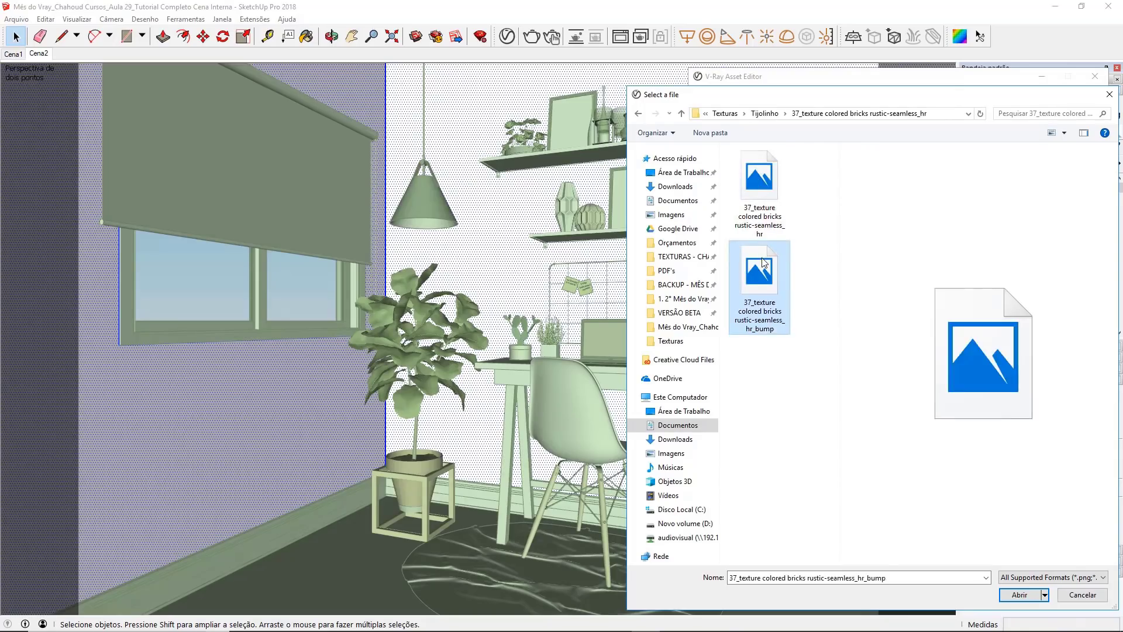
{"action": "right_click", "coordinate": [762, 259]}
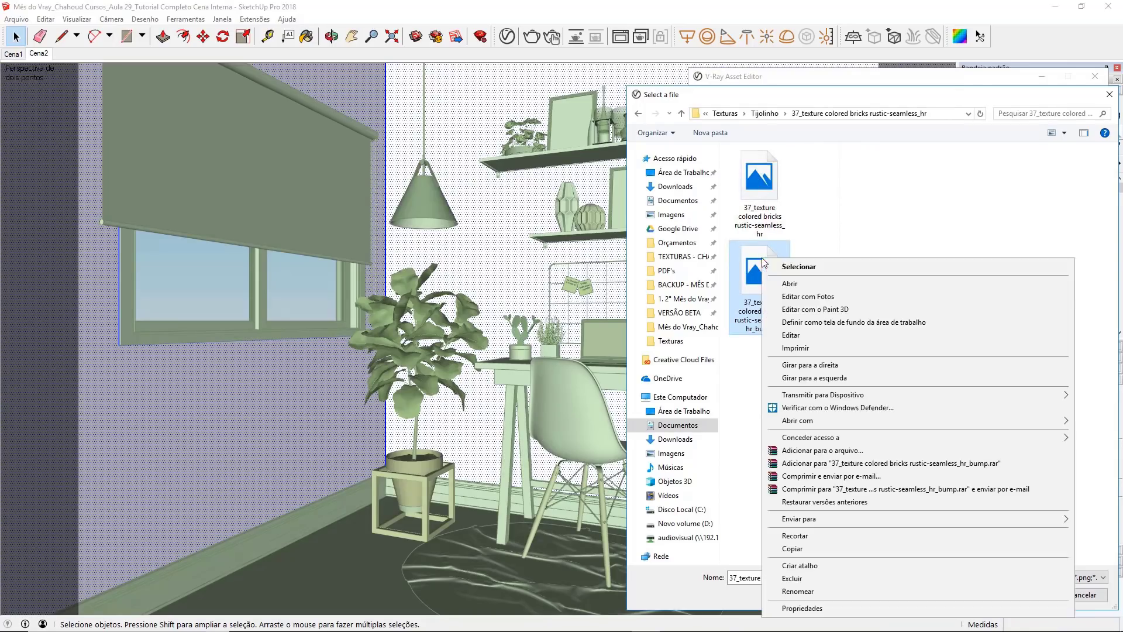
{"action": "left_click", "coordinate": [805, 284]}
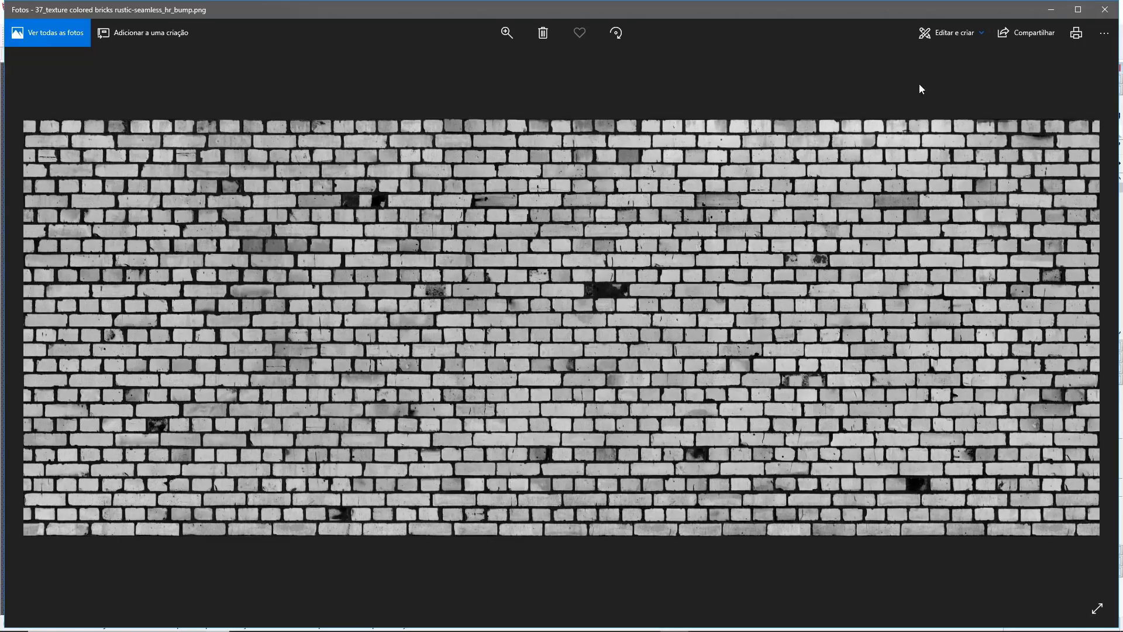
{"action": "left_click", "coordinate": [1104, 9]}
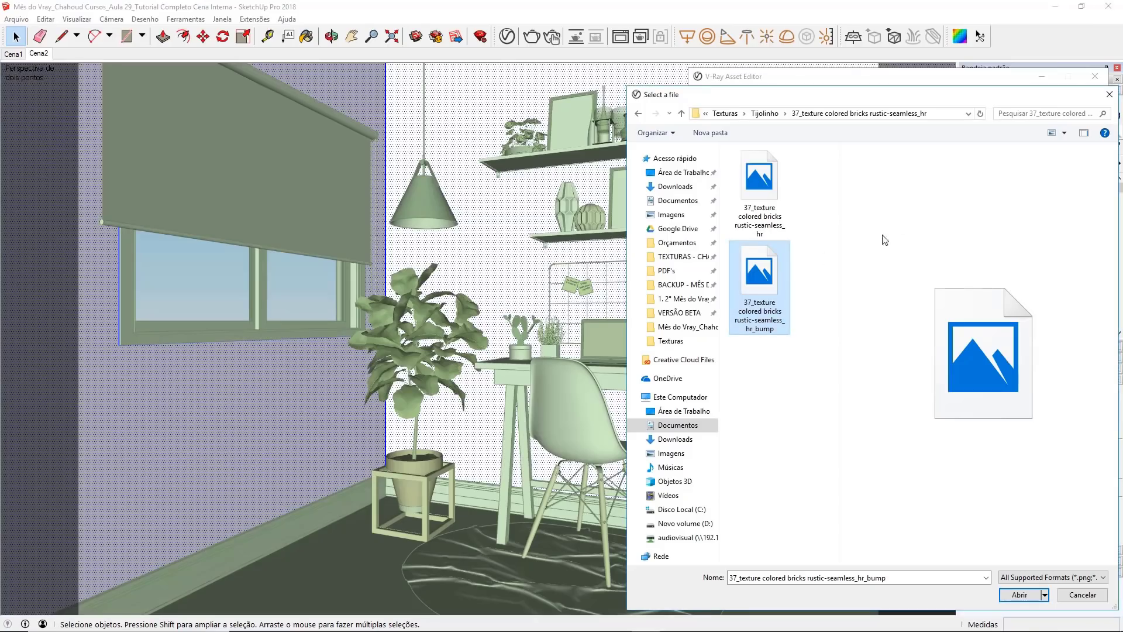
{"action": "double_click", "coordinate": [777, 278]}
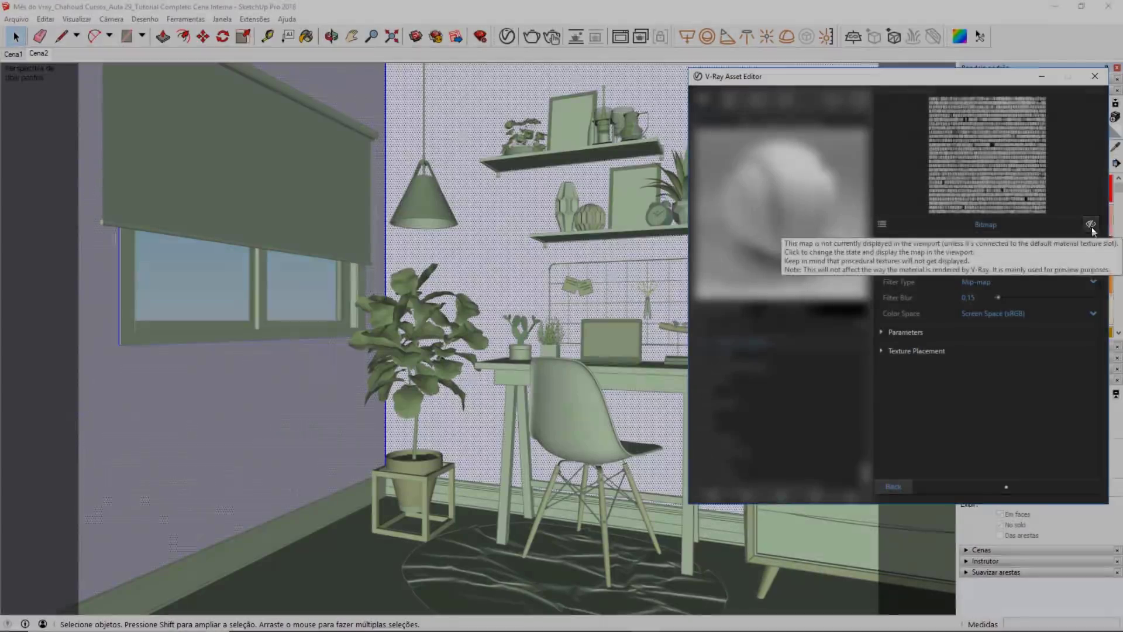
Step: Make the brick bump map display on the walls in the viewport and close the asset editor
{"action": "left_click", "coordinate": [1092, 225]}
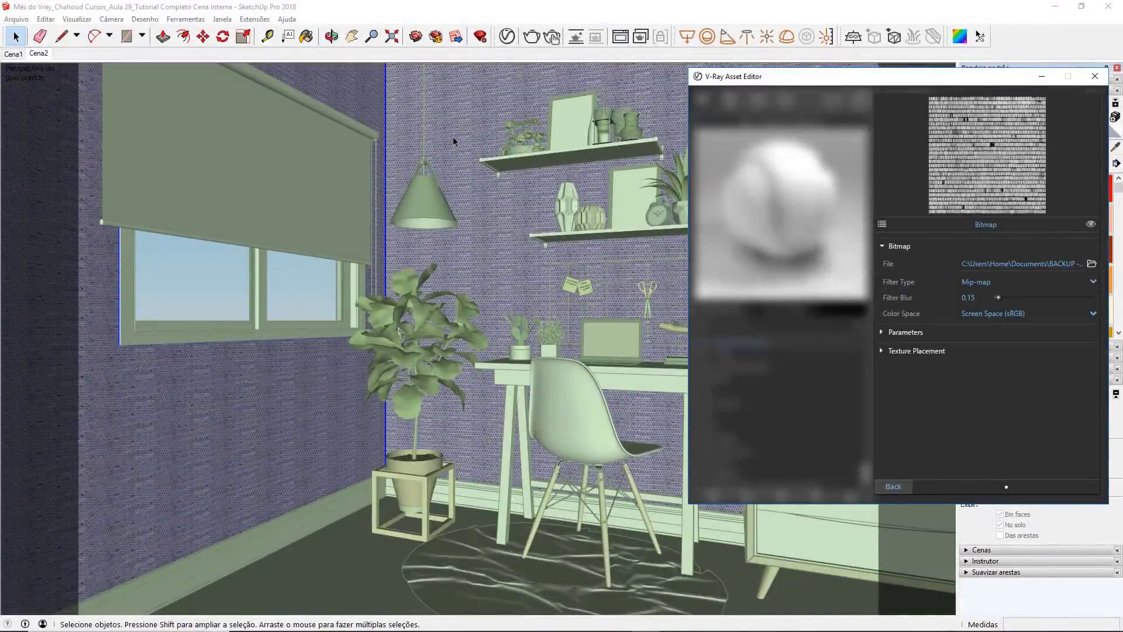
{"action": "left_click", "coordinate": [901, 483]}
{"action": "left_click", "coordinate": [1095, 76]}
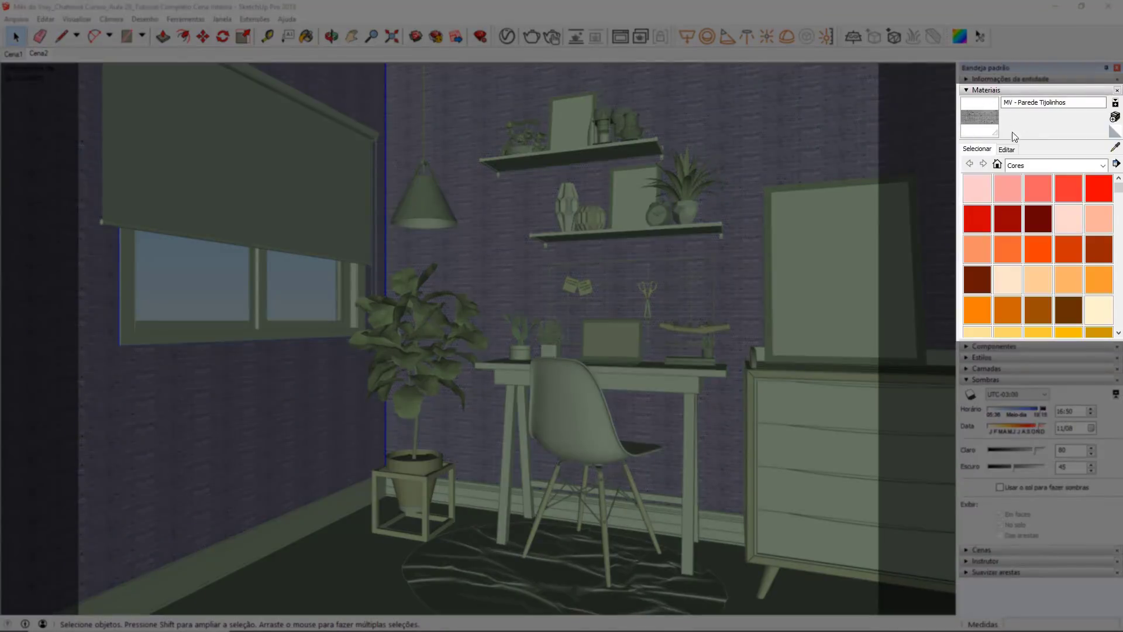
Step: Try brick texture widths of 1 m and 2,5 m, settle on 3,5 m, and render the scene
{"action": "left_click", "coordinate": [1012, 150]}
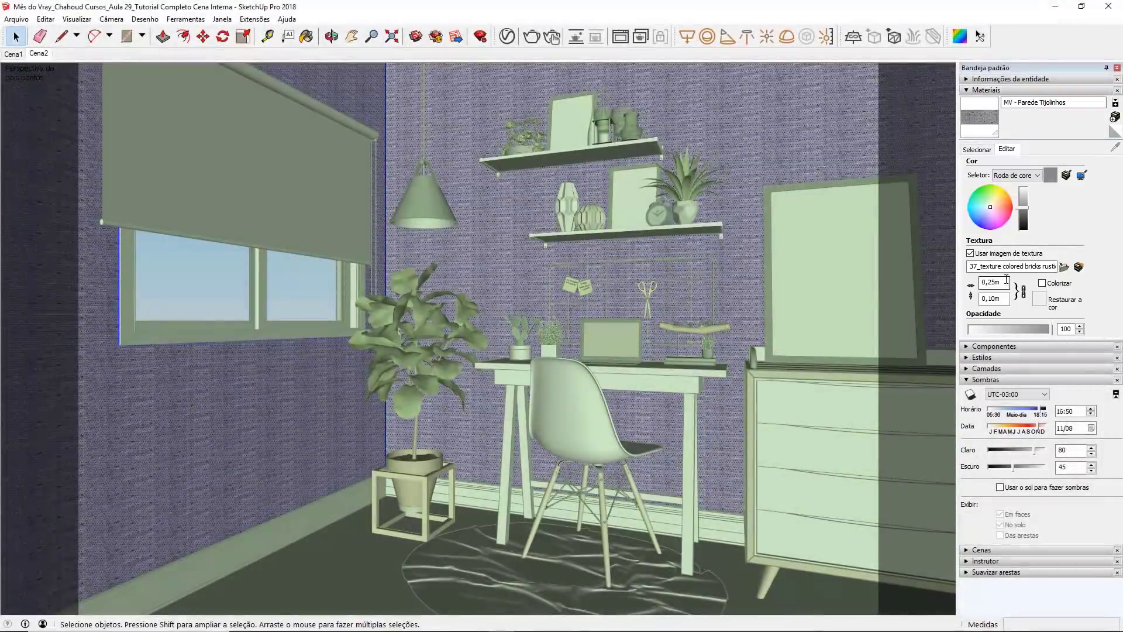
{"action": "left_click_drag", "start_coordinate": [1005, 282], "coordinate": [975, 285]}
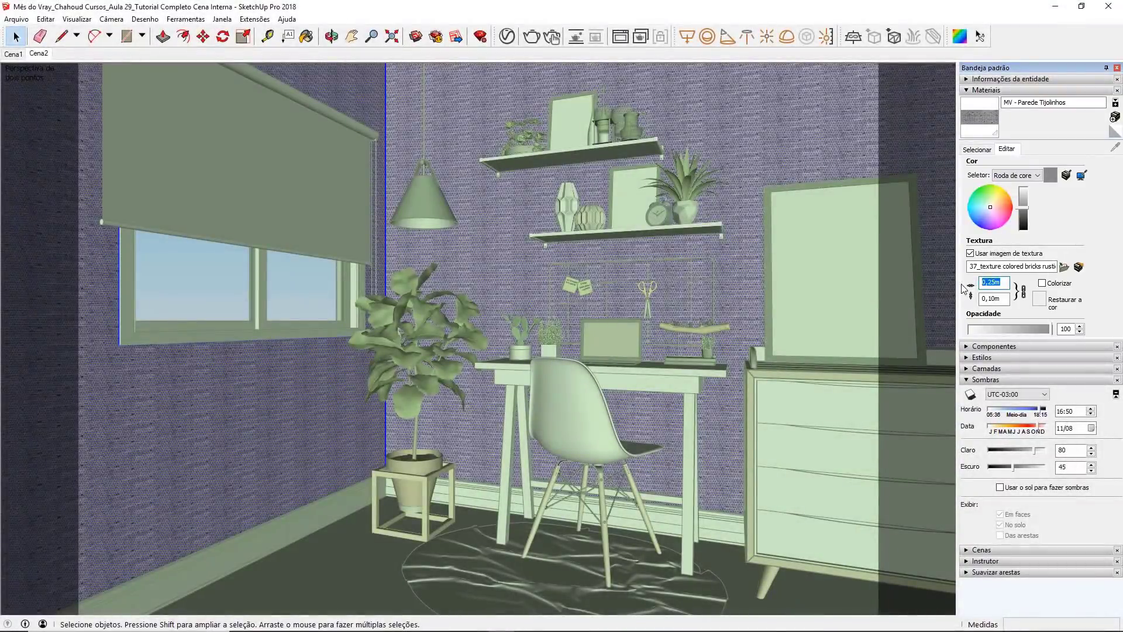
{"action": "type", "text": "1"}
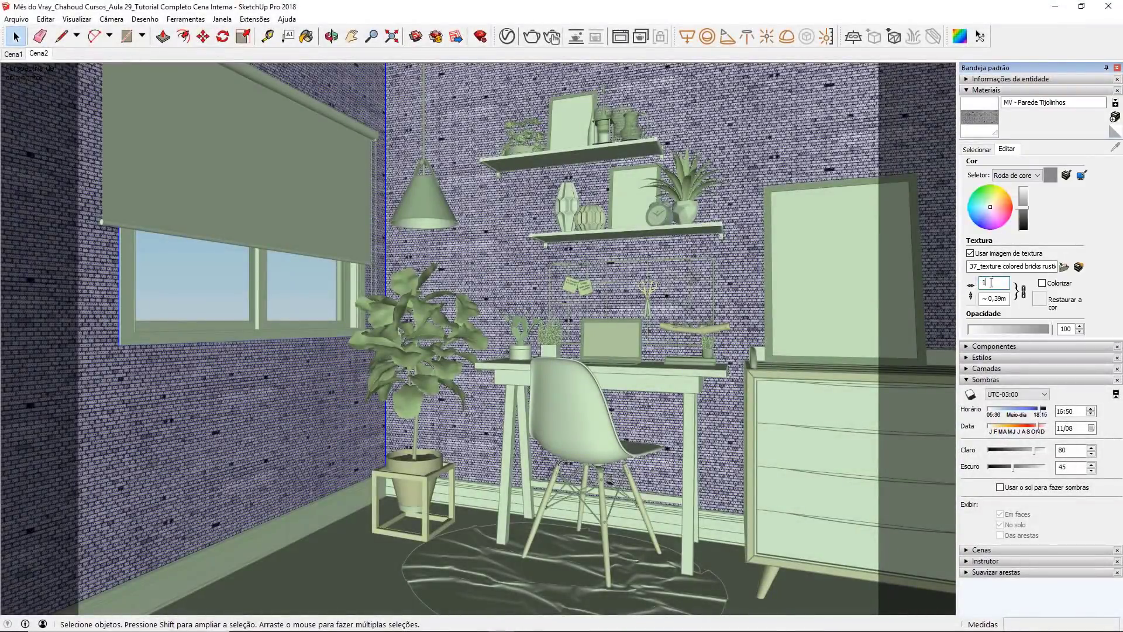
{"action": "double_click", "coordinate": [984, 282]}
{"action": "type", "text": "2,5"}
{"action": "key", "text": "Return"}
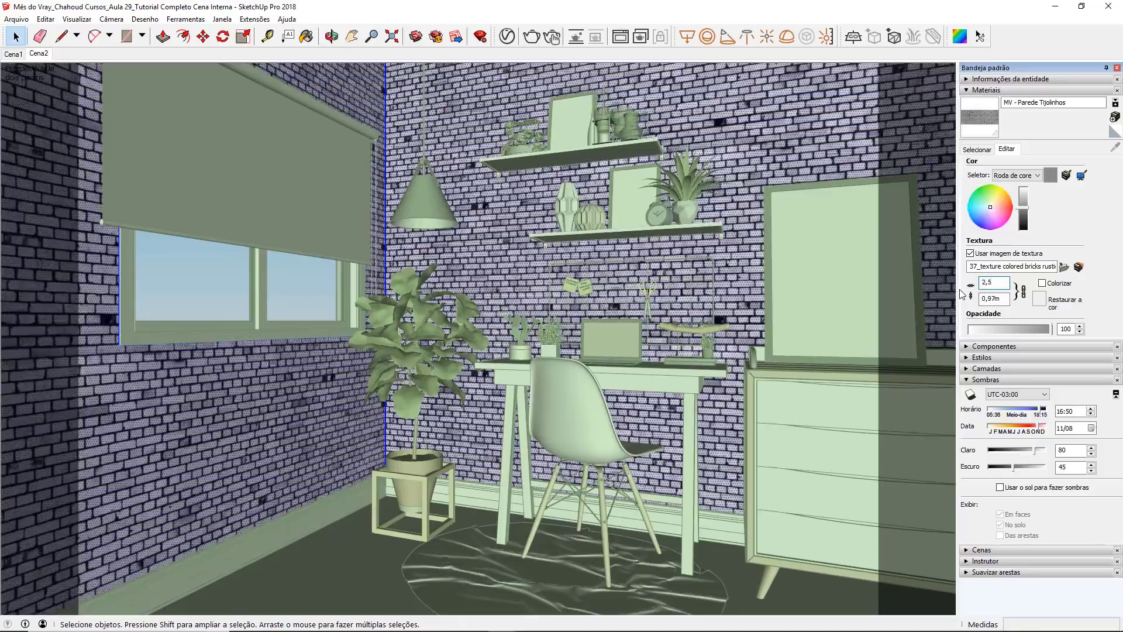
{"action": "left_click_drag", "start_coordinate": [993, 282], "coordinate": [962, 285]}
{"action": "type", "text": "3,5"}
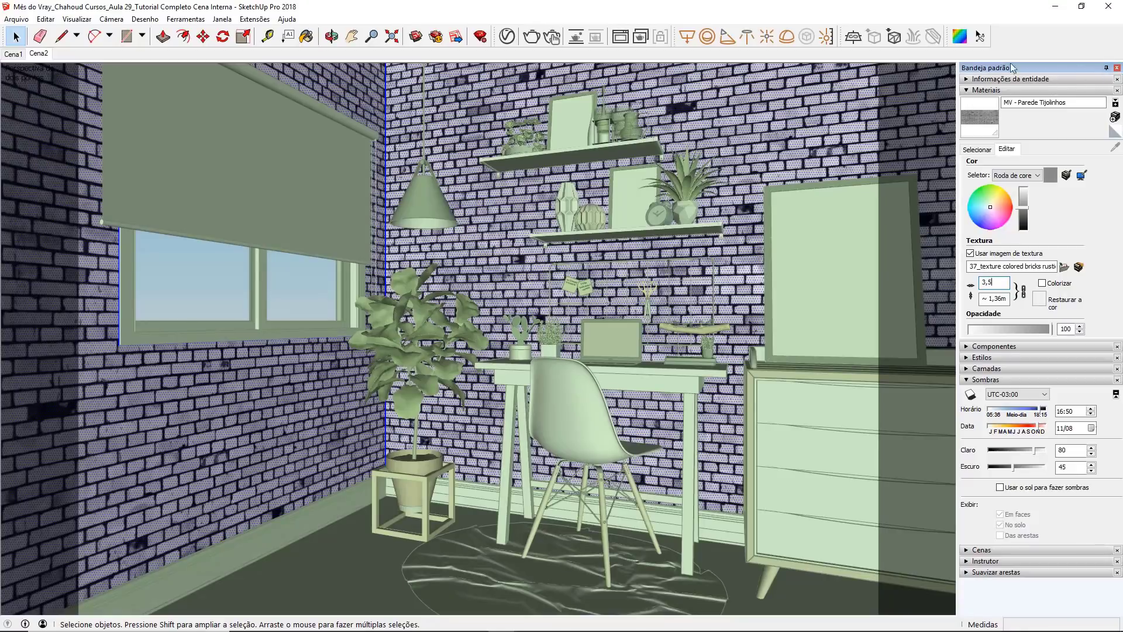
{"action": "left_click", "coordinate": [532, 37]}
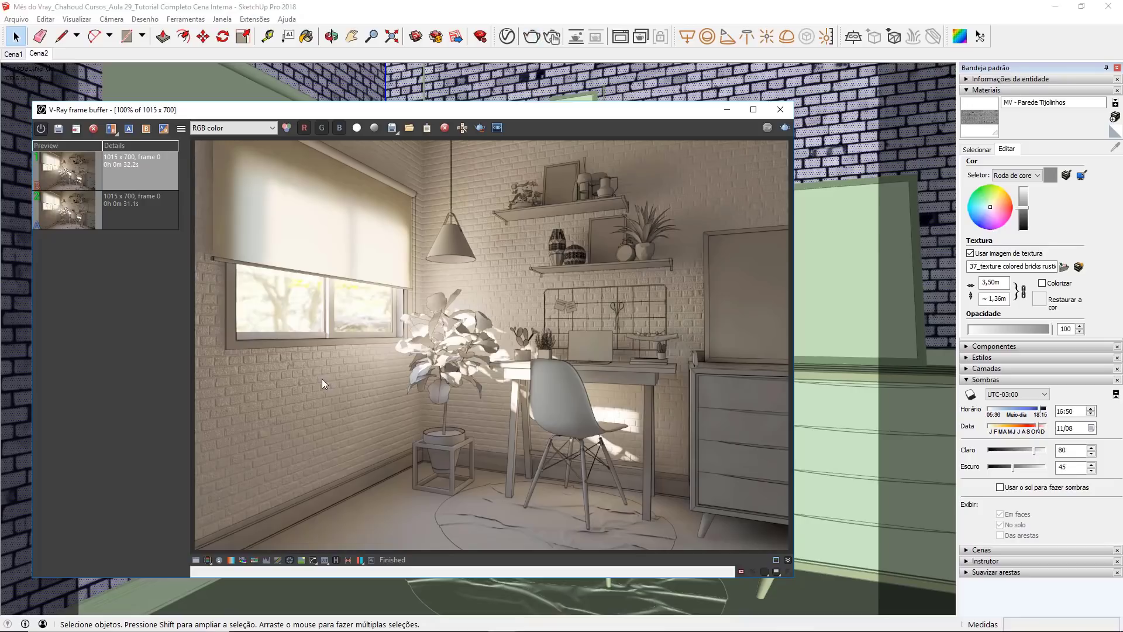
Step: Set the brick texture's width to 4,50 m and minimize the frame buffer to see the walls
{"action": "left_click", "coordinate": [994, 282]}
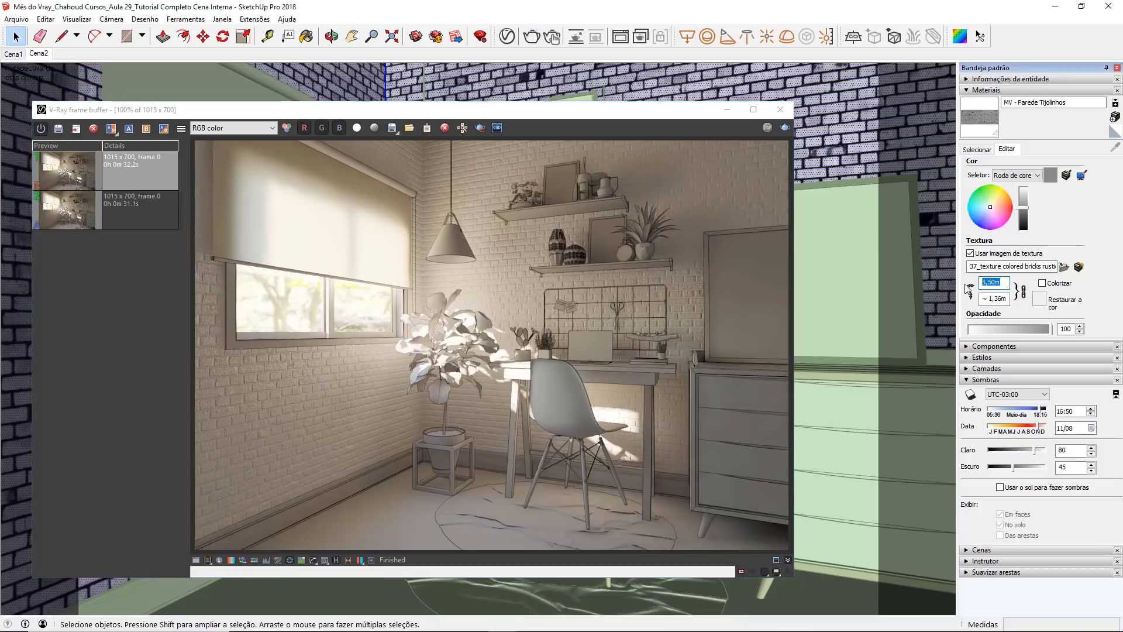
{"action": "type", "text": "4,50"}
{"action": "key", "text": "Return"}
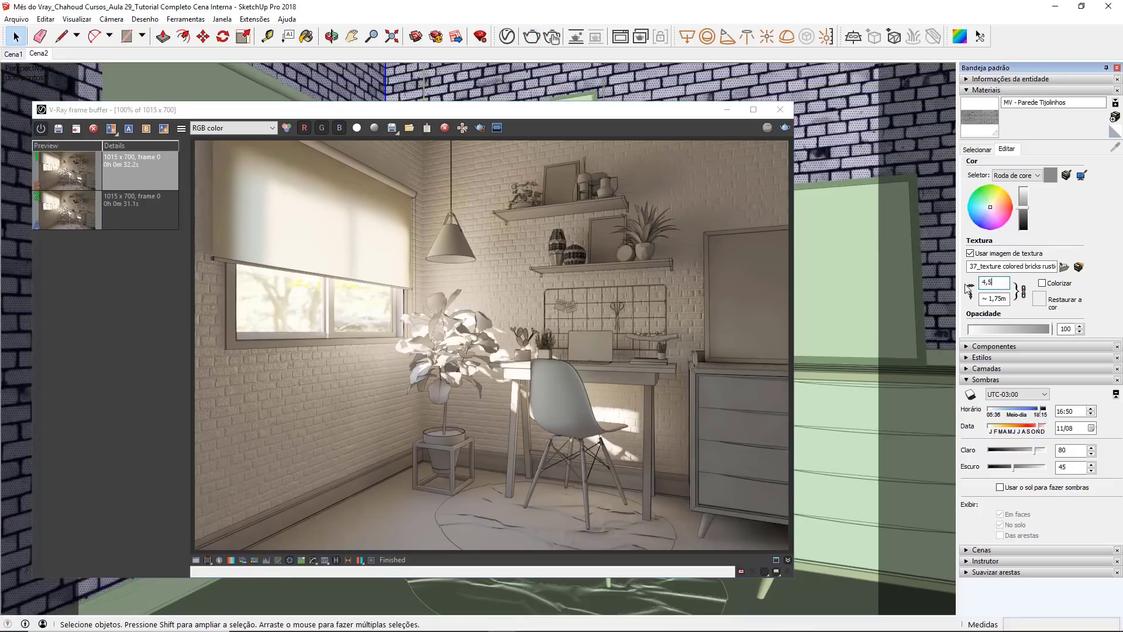
{"action": "left_click", "coordinate": [727, 109]}
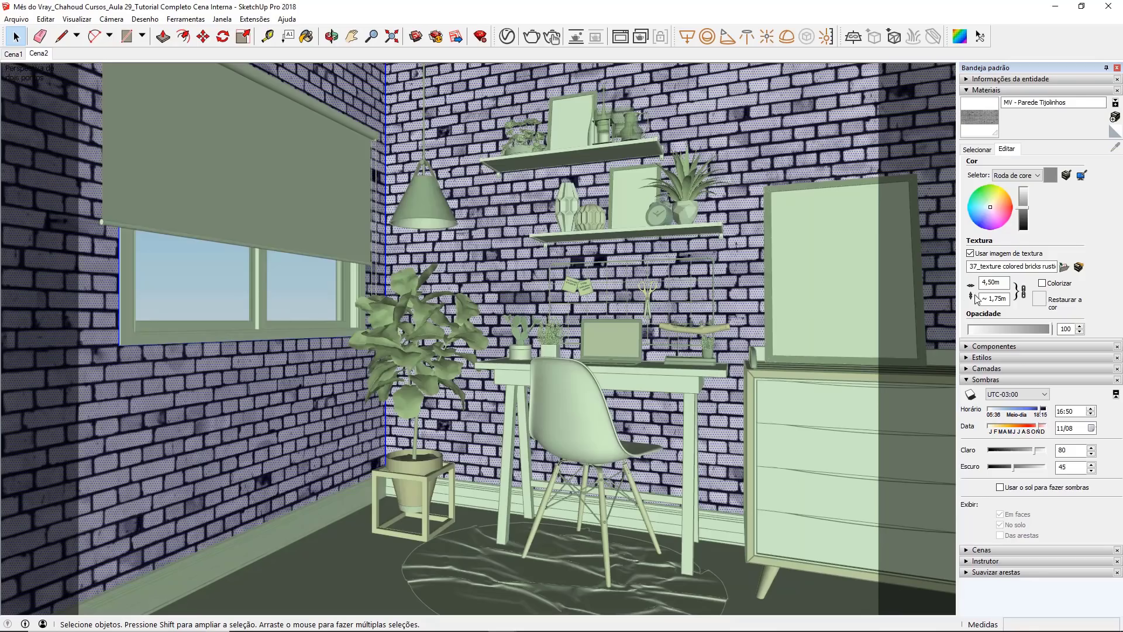
Step: Unlink the brick texture's width and height, set only the width to 5 m, and render the scene again
{"action": "left_click", "coordinate": [1022, 290]}
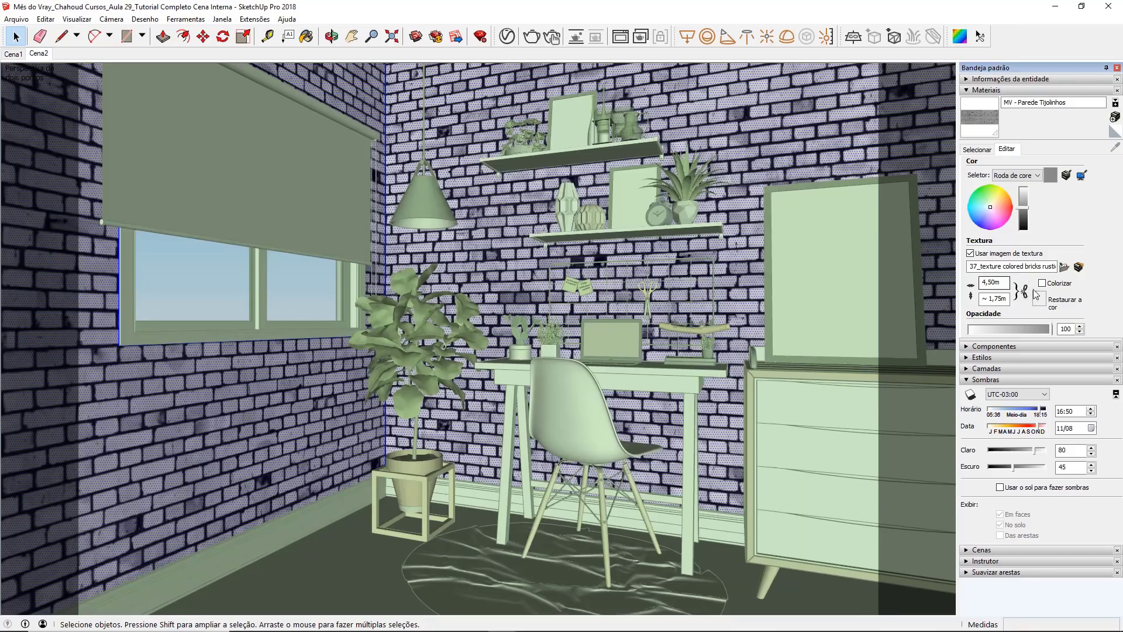
{"action": "left_click", "coordinate": [1021, 290]}
{"action": "double_click", "coordinate": [985, 281]}
{"action": "type", "text": "6"}
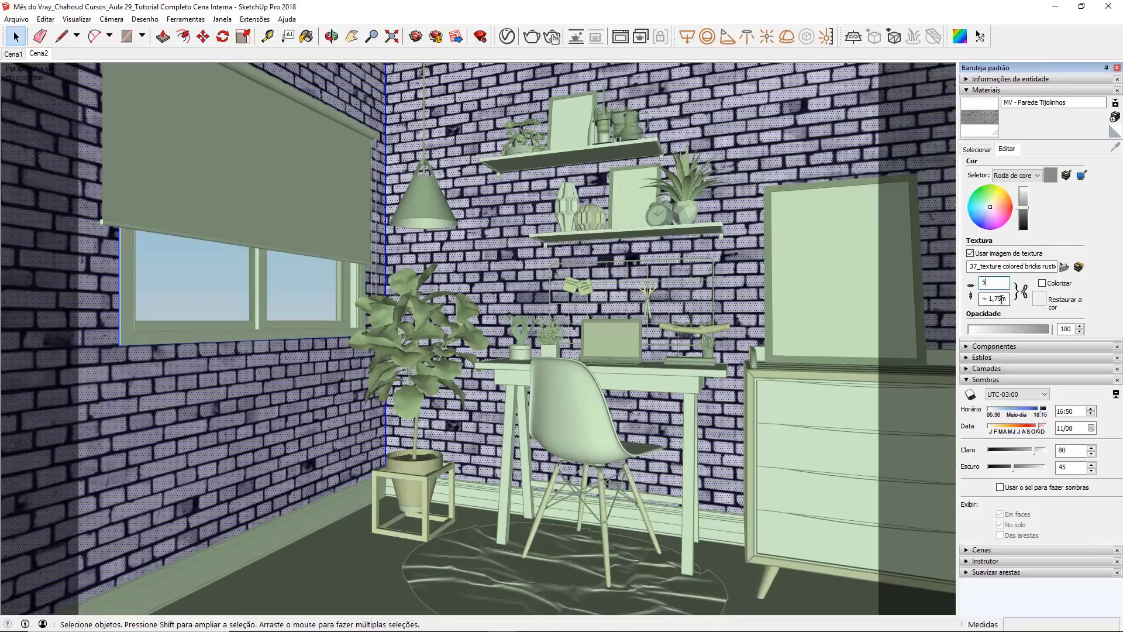
{"action": "left_click", "coordinate": [531, 36]}
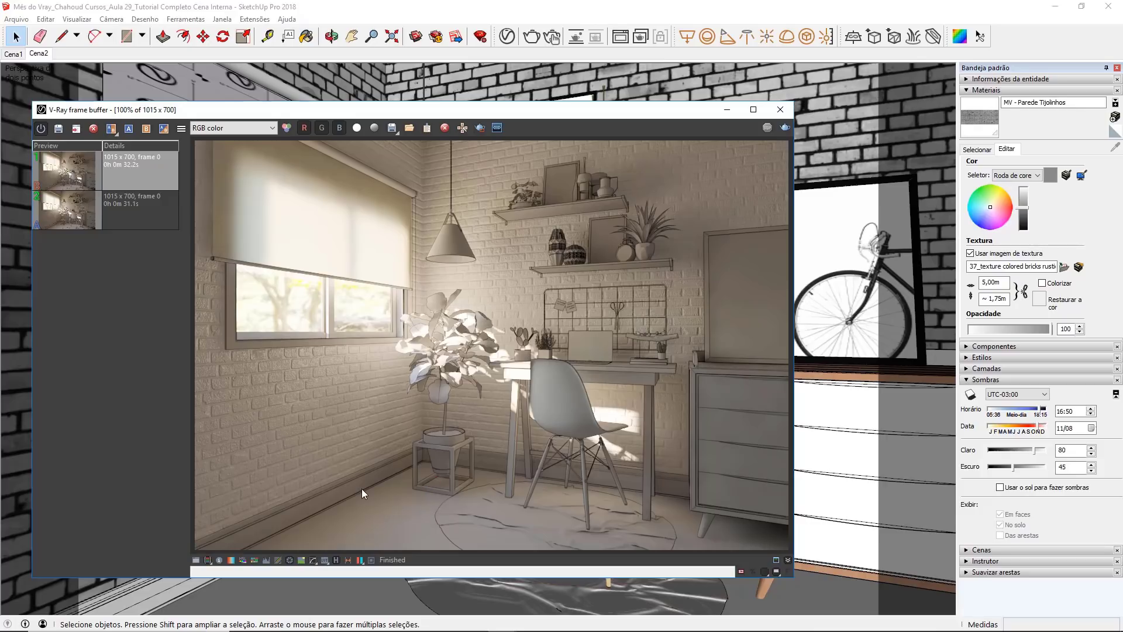
Step: Create a Generic V-Ray material named MV - Piso de Madeira and switch its preview scene to Floor
{"action": "left_click", "coordinate": [727, 110]}
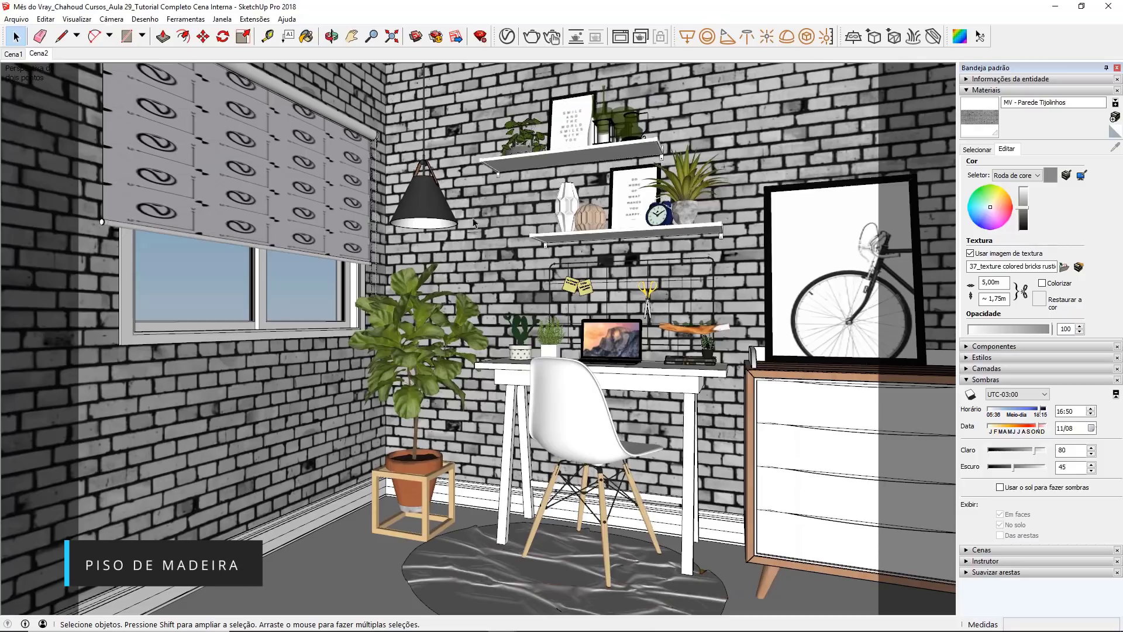
{"action": "left_click", "coordinate": [507, 38]}
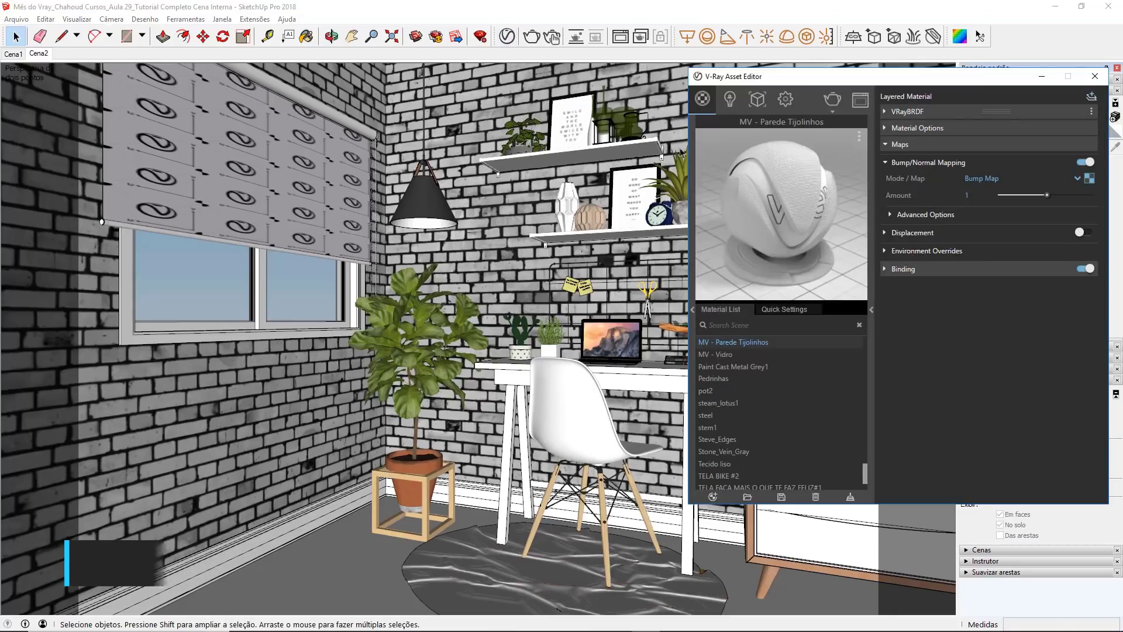
{"action": "left_click", "coordinate": [708, 487]}
{"action": "left_click", "coordinate": [712, 497]}
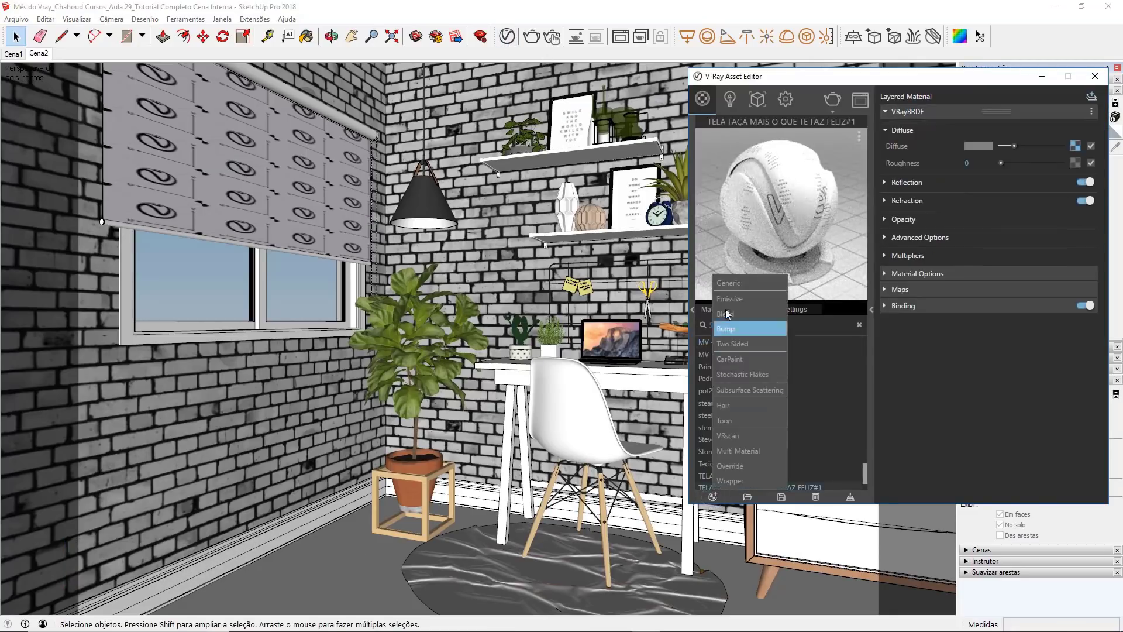
{"action": "left_click", "coordinate": [728, 285]}
{"action": "double_click", "coordinate": [720, 342]}
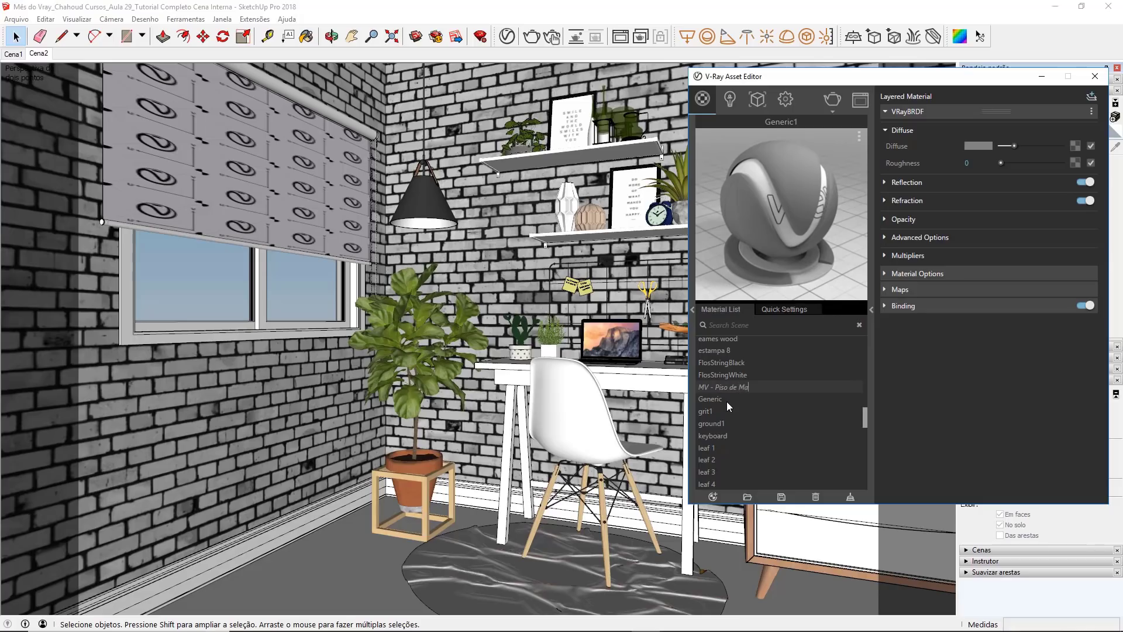
{"action": "type", "text": "MV - Piso de Madeira"}
{"action": "key", "text": "Return"}
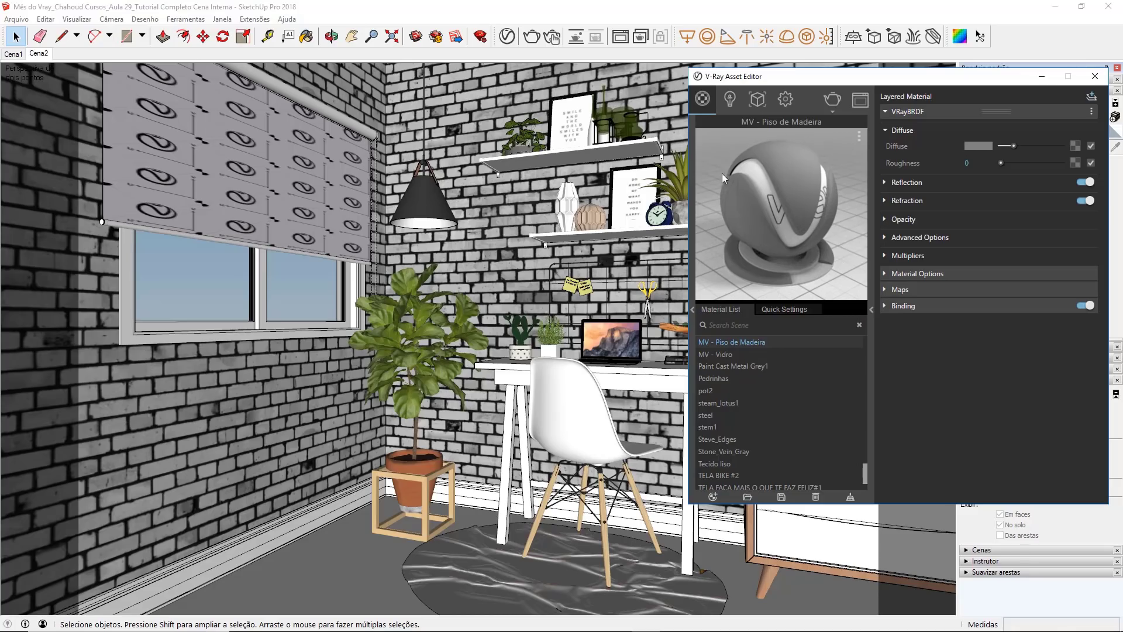
{"action": "left_click", "coordinate": [860, 138]}
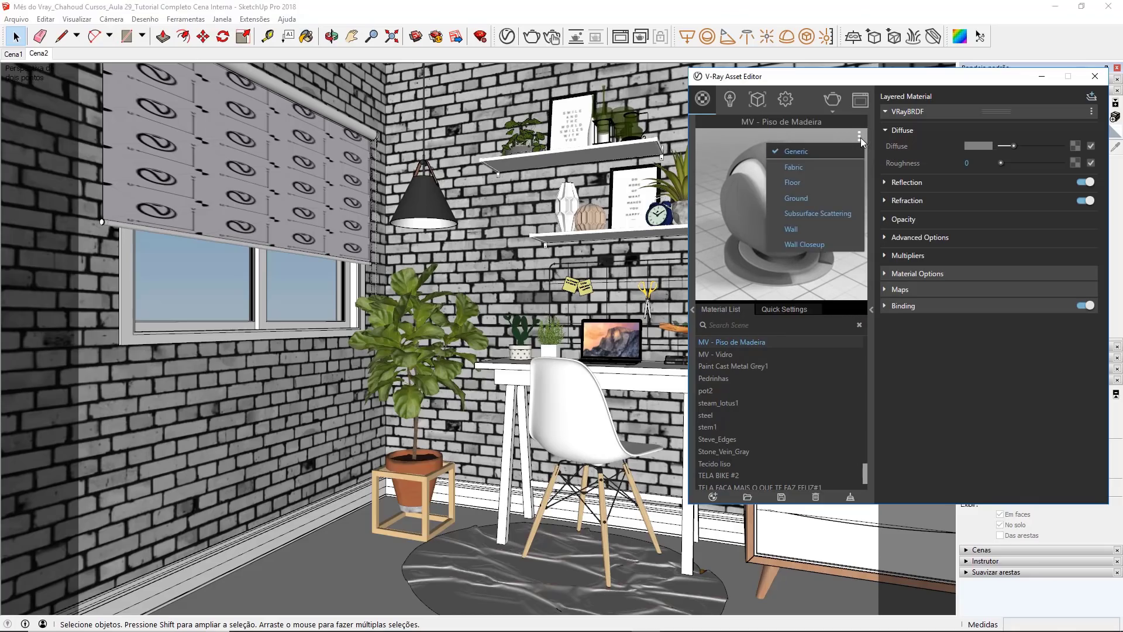
{"action": "left_click", "coordinate": [809, 181]}
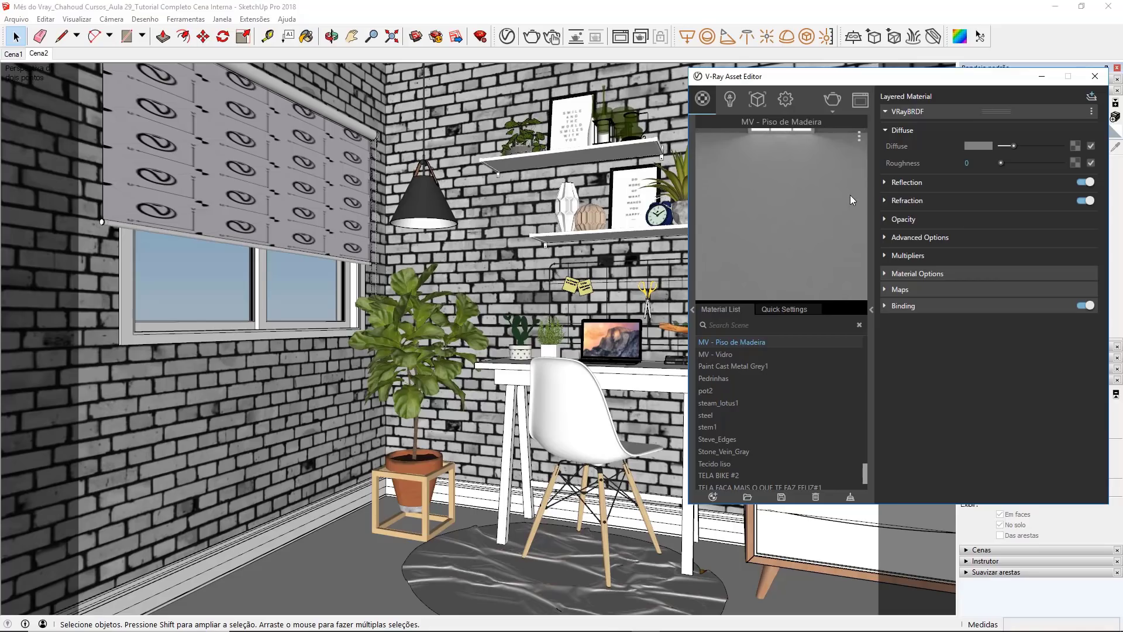
Step: Start a Bitmap texture for the Diffuse of MV - Piso de Madeira and browse to the 0054-herringbone-parquet-texture-seamless-hr folder
{"action": "left_click_drag", "start_coordinate": [912, 79], "coordinate": [692, 94]}
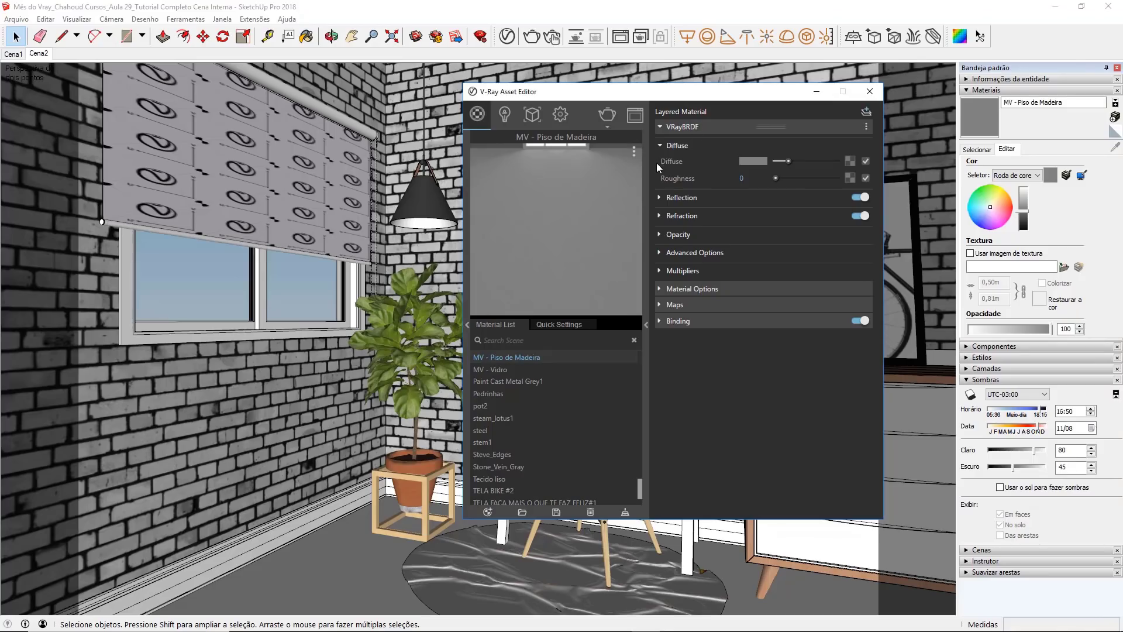
{"action": "left_click", "coordinate": [849, 161]}
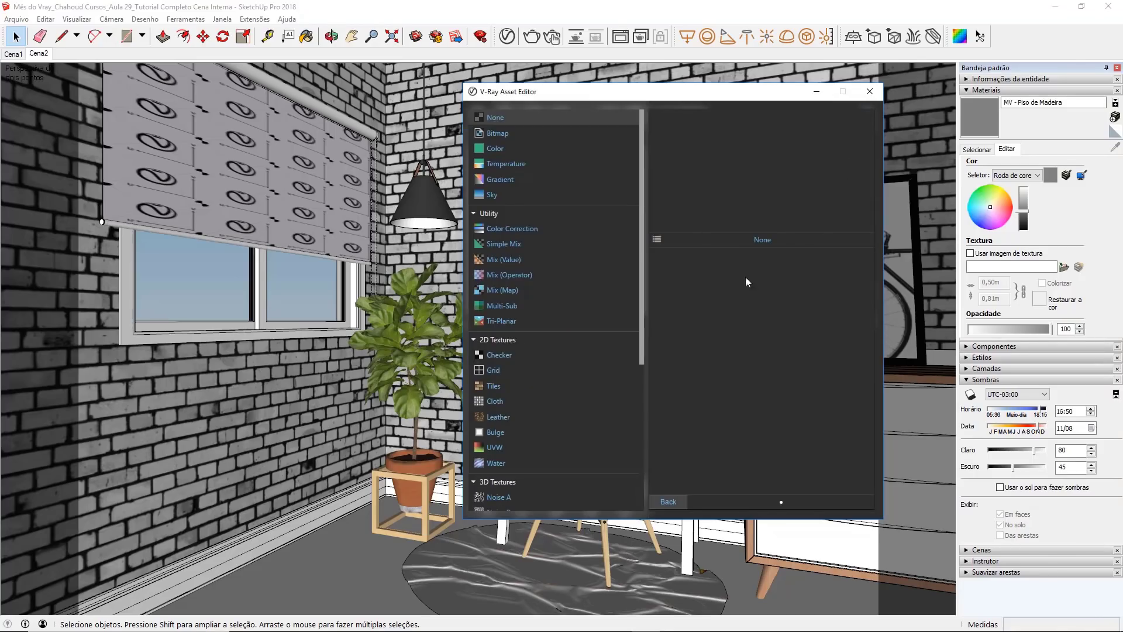
{"action": "left_click", "coordinate": [531, 136]}
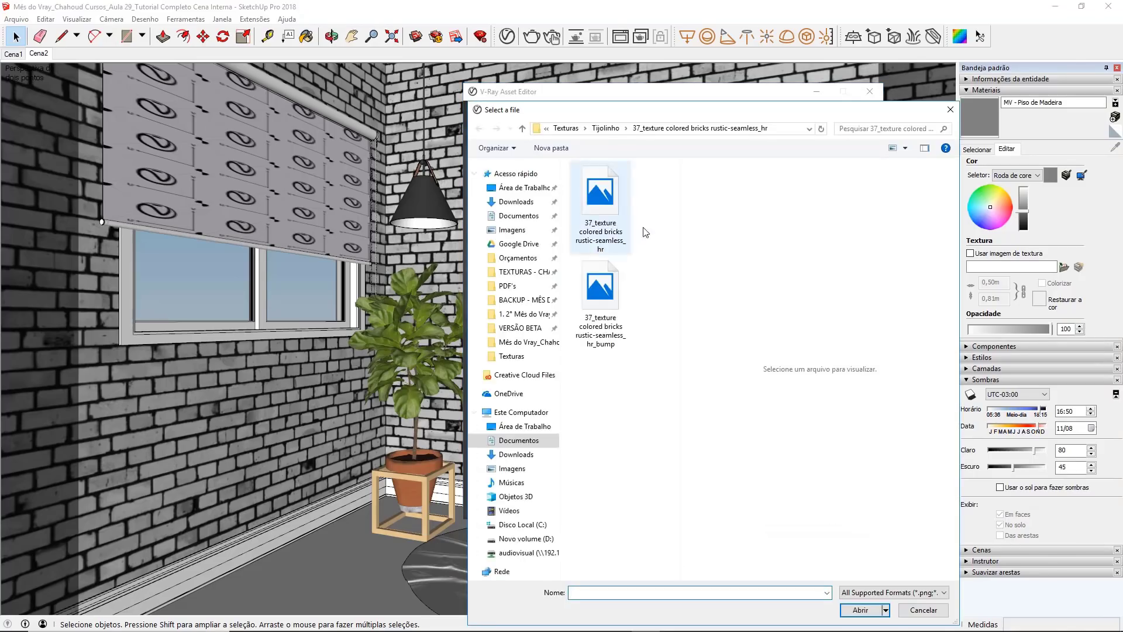
{"action": "left_click", "coordinate": [606, 128]}
{"action": "left_click", "coordinate": [597, 128]}
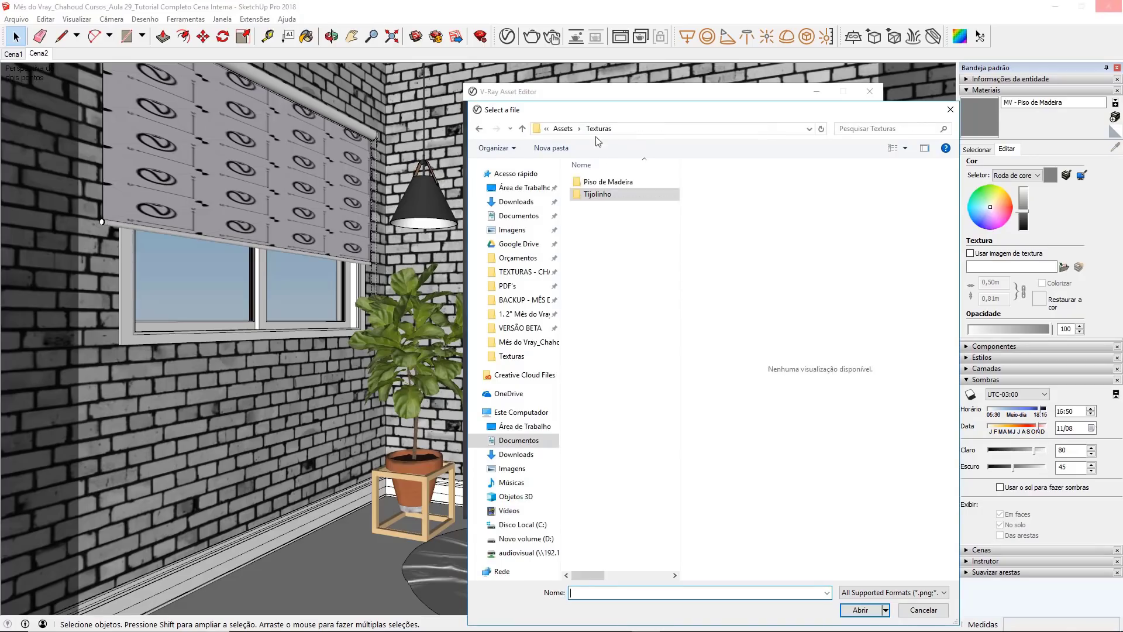
{"action": "double_click", "coordinate": [602, 182]}
{"action": "double_click", "coordinate": [592, 183]}
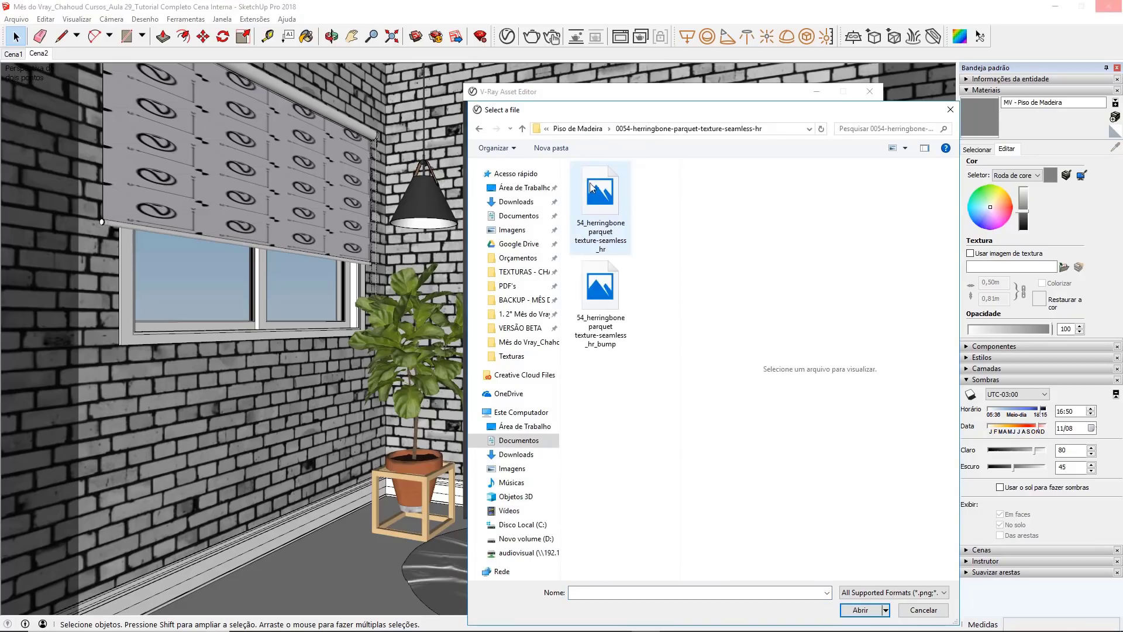
Step: Preview 54_herringbone parquet texture-seamless_hr, load it as the diffuse bitmap, and use it as the material's viewport texture
{"action": "right_click", "coordinate": [597, 218]}
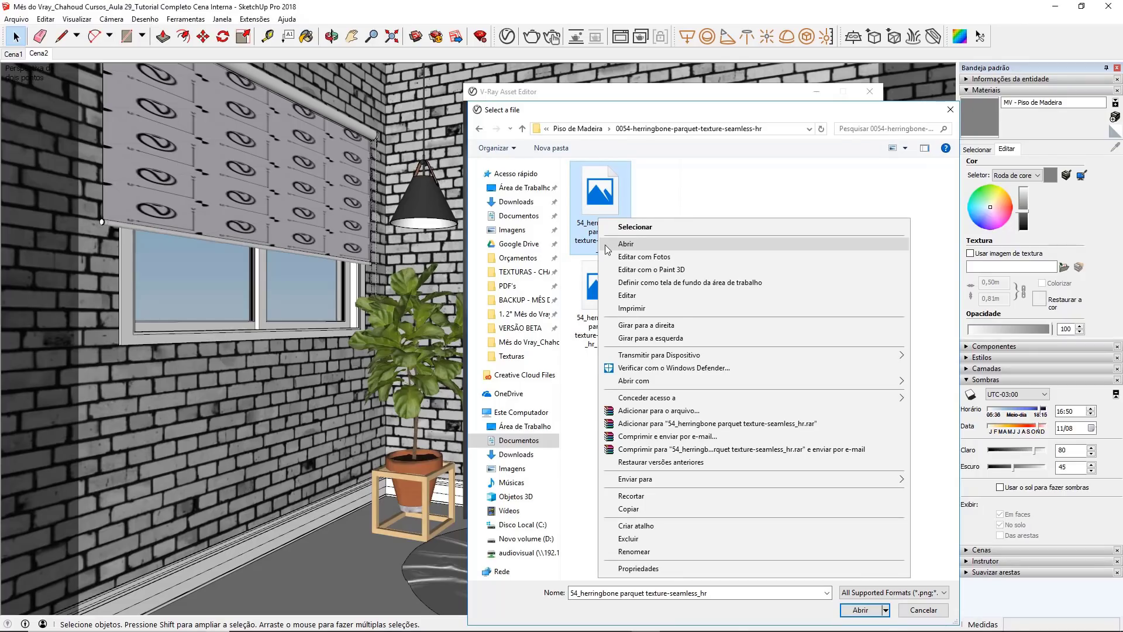
{"action": "left_click", "coordinate": [606, 245]}
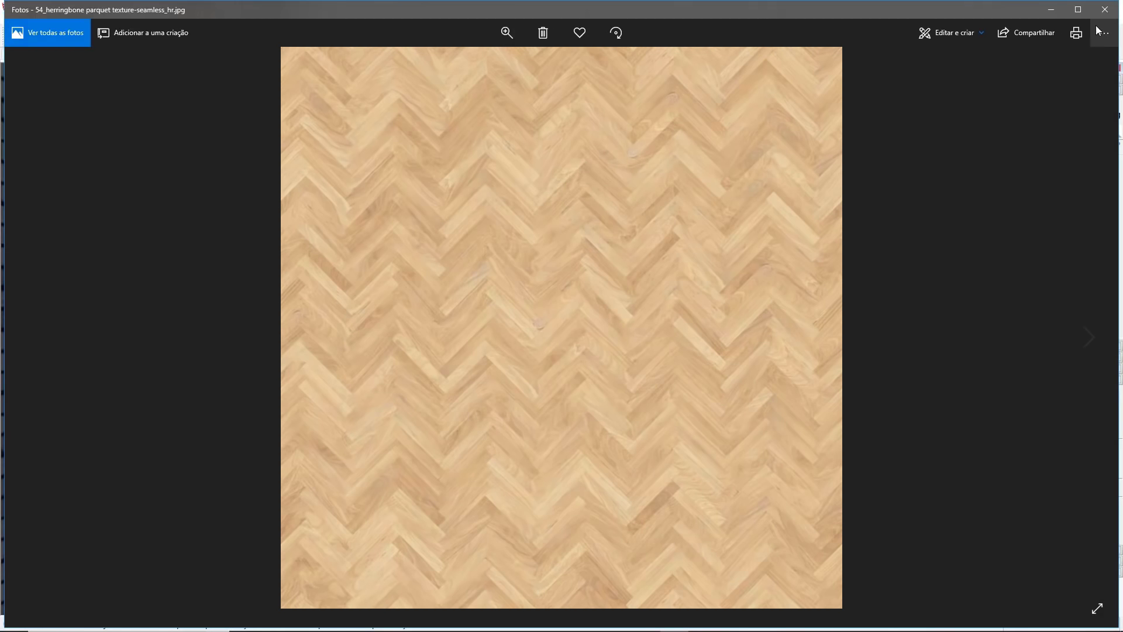
{"action": "left_click", "coordinate": [1104, 9]}
{"action": "double_click", "coordinate": [620, 199]}
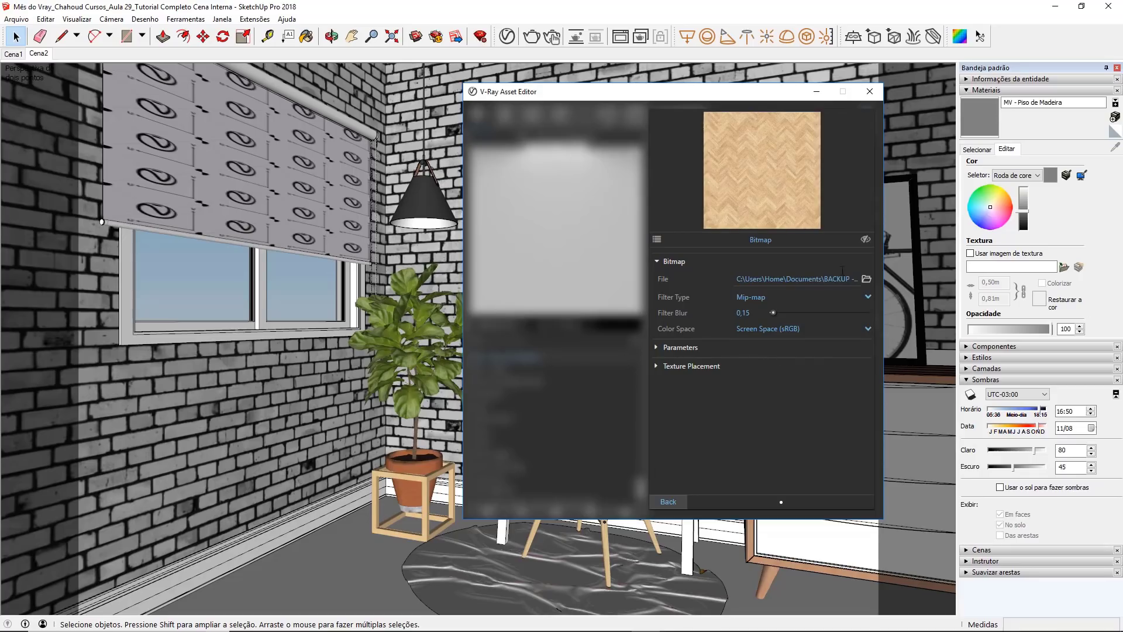
{"action": "left_click", "coordinate": [866, 241]}
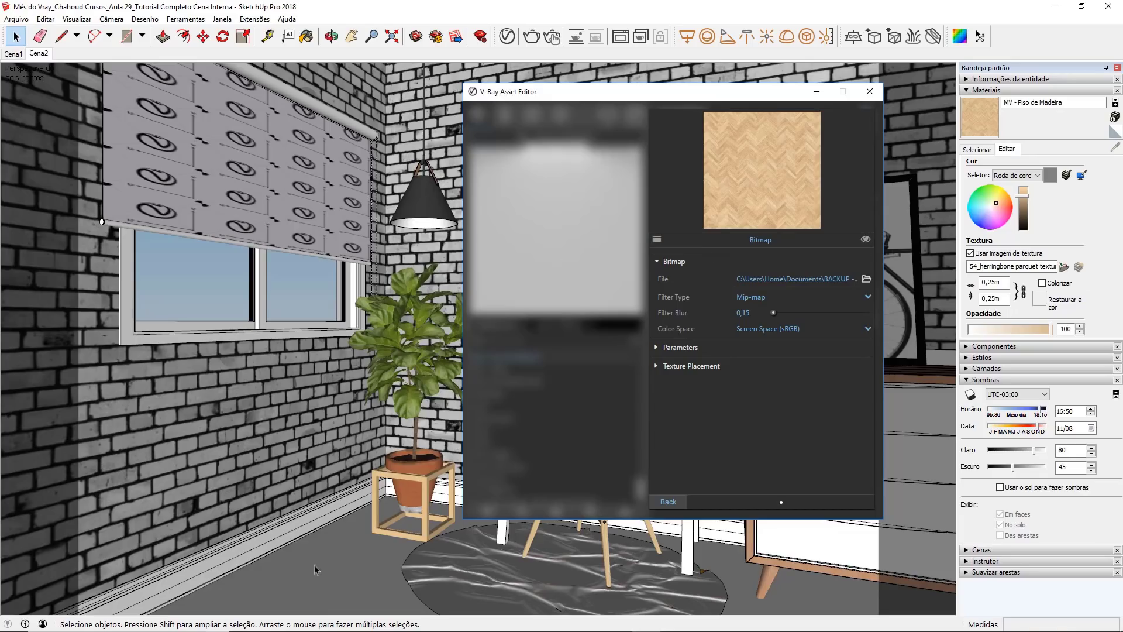
{"action": "left_click", "coordinate": [667, 501]}
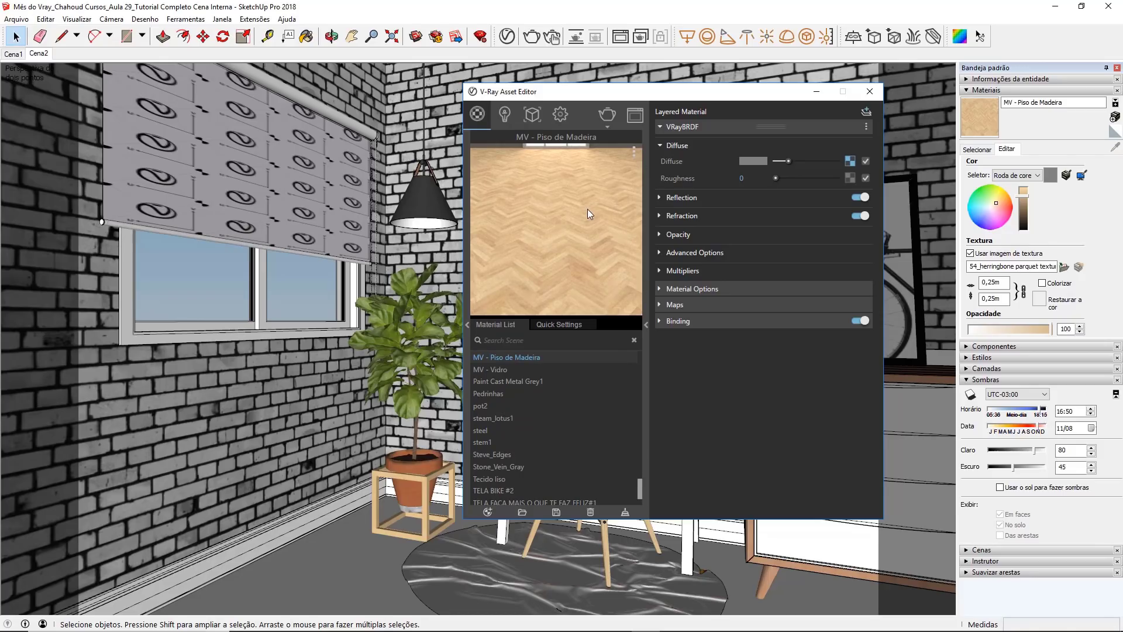
Step: Set the floor material's Reflection Color to full white and its Reflection Glossiness to 0,8
{"action": "left_click", "coordinate": [660, 198]}
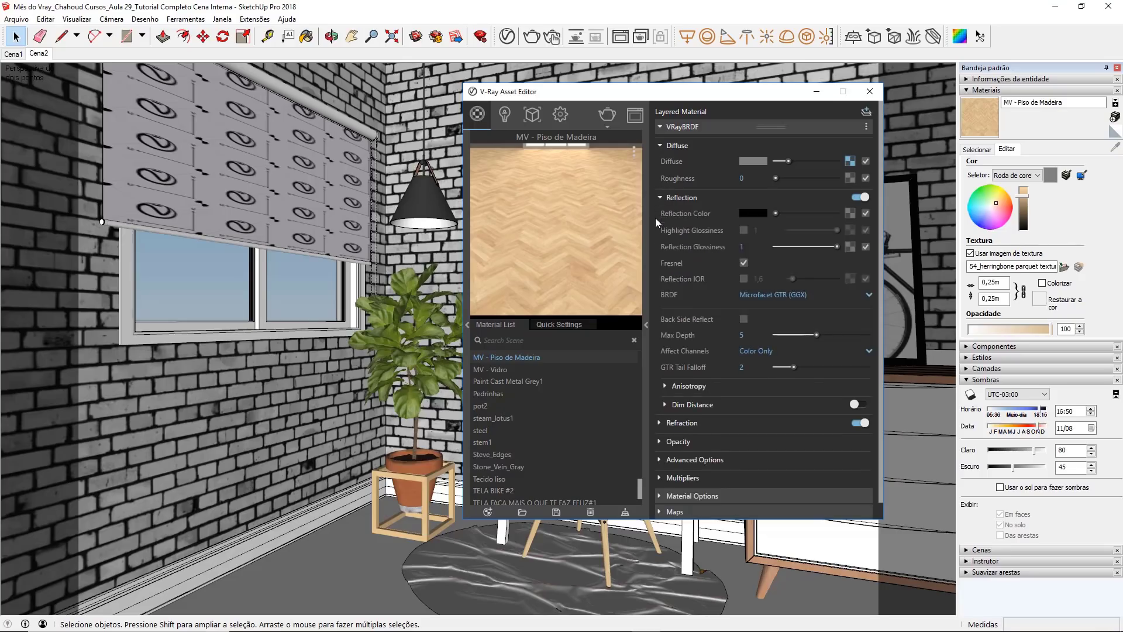
{"action": "left_click_drag", "start_coordinate": [773, 211], "coordinate": [854, 216]}
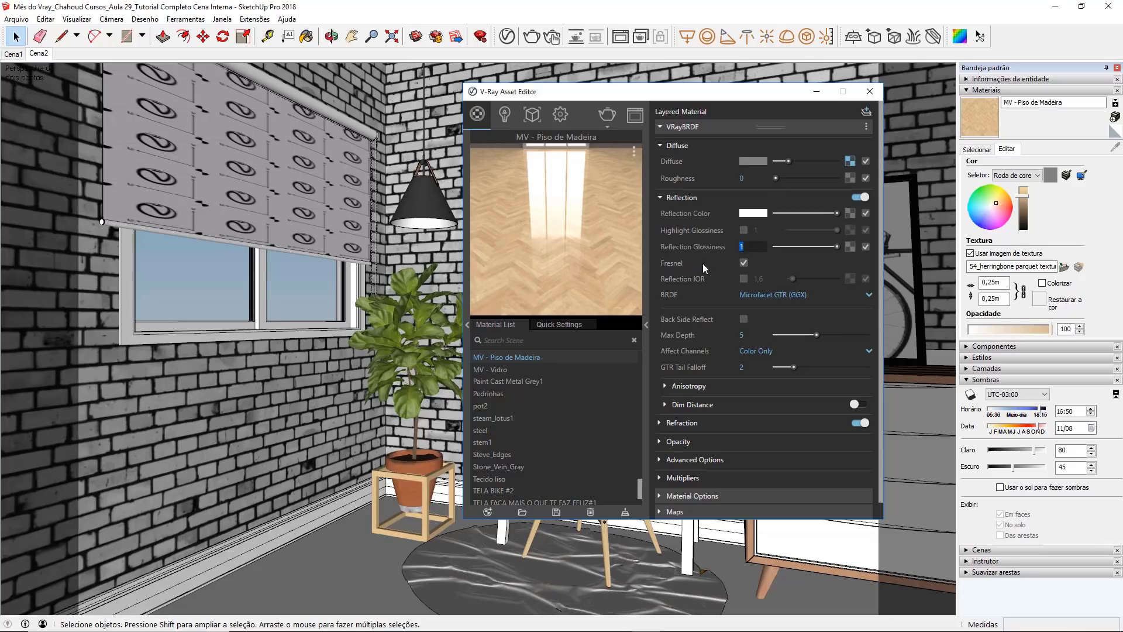
{"action": "type", "text": ",8"}
{"action": "key", "text": "Return"}
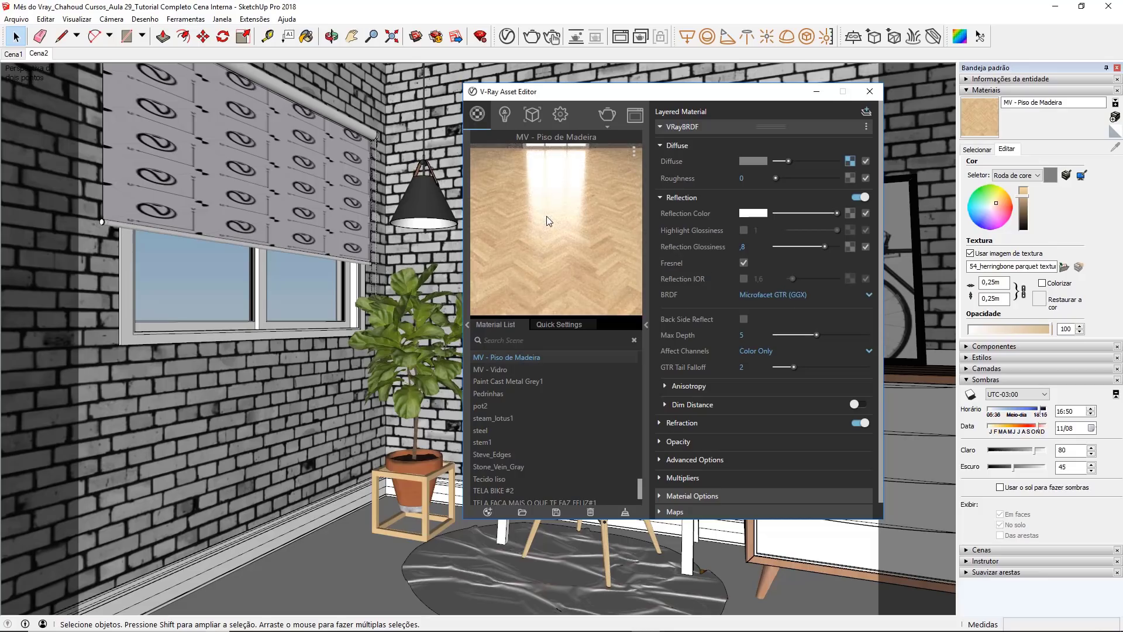
{"action": "left_click_drag", "start_coordinate": [593, 98], "coordinate": [600, 101]}
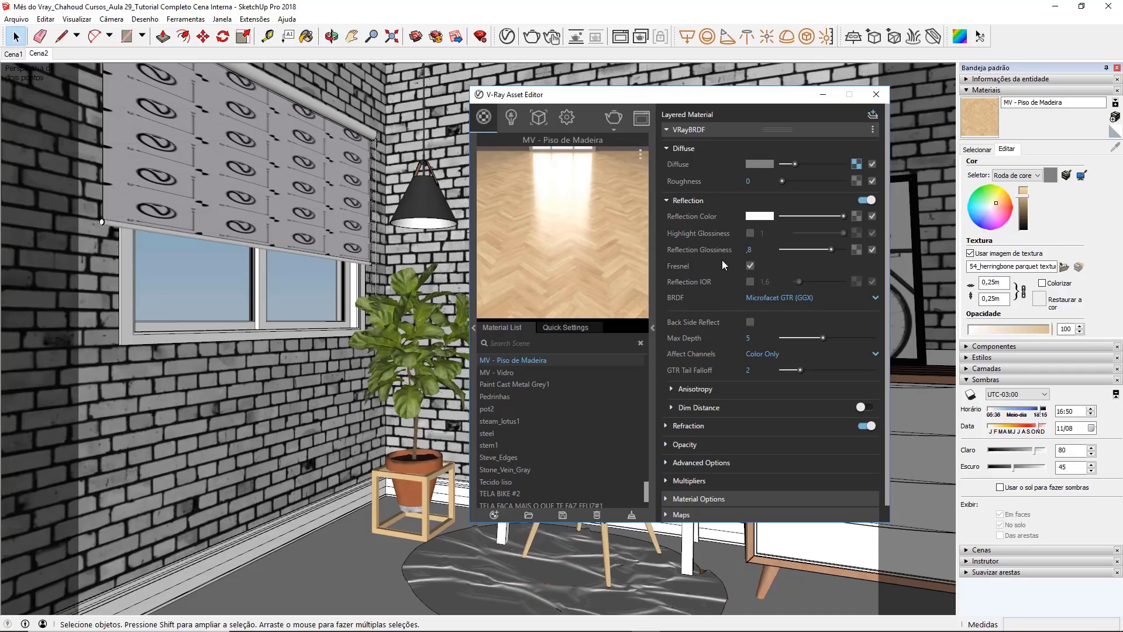
Step: Enable Bump/Normal Mapping in the maps of the wooden floor material
{"action": "scroll", "coordinate": [702, 258], "scroll_direction": "down", "scroll_amount": 1}
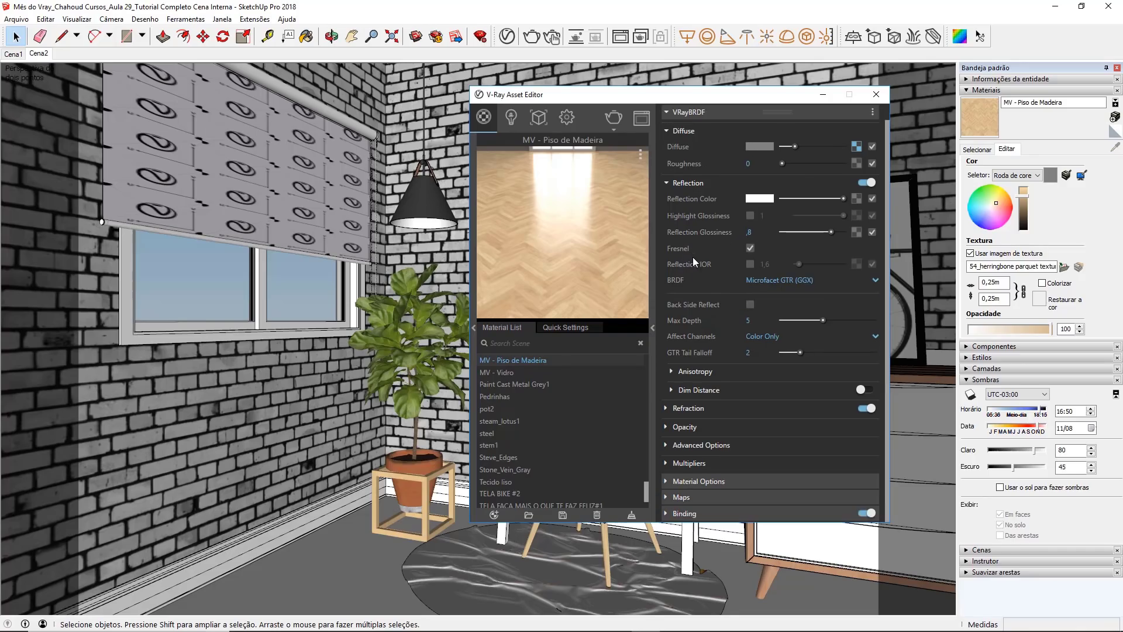
{"action": "left_click", "coordinate": [667, 497]}
{"action": "scroll", "coordinate": [656, 400], "scroll_direction": "down", "scroll_amount": 1}
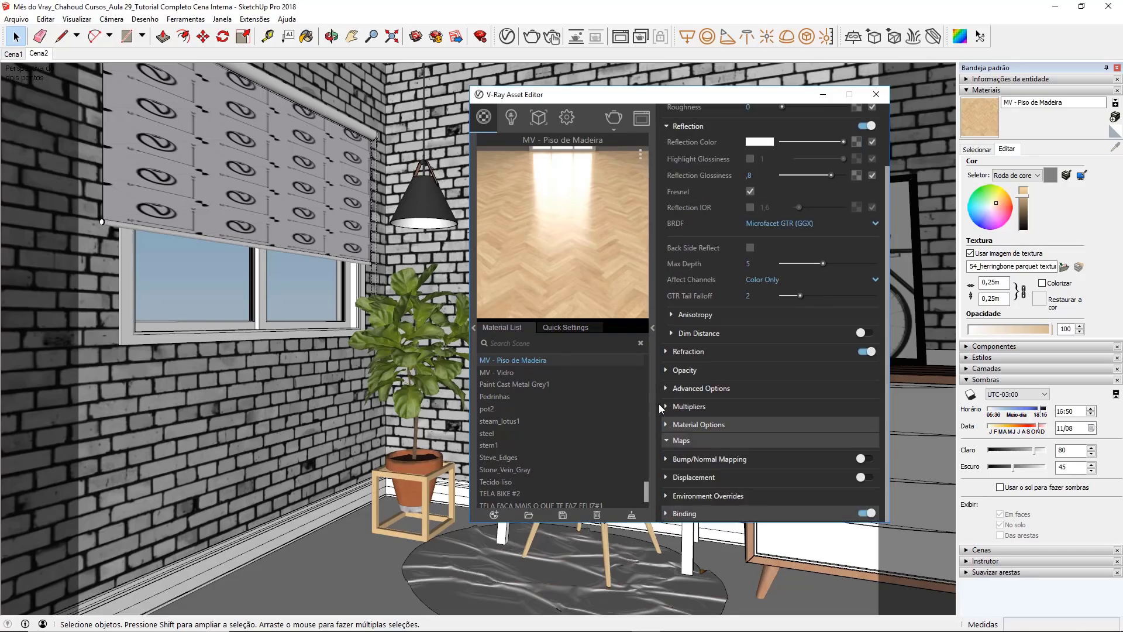
{"action": "left_click", "coordinate": [666, 459]}
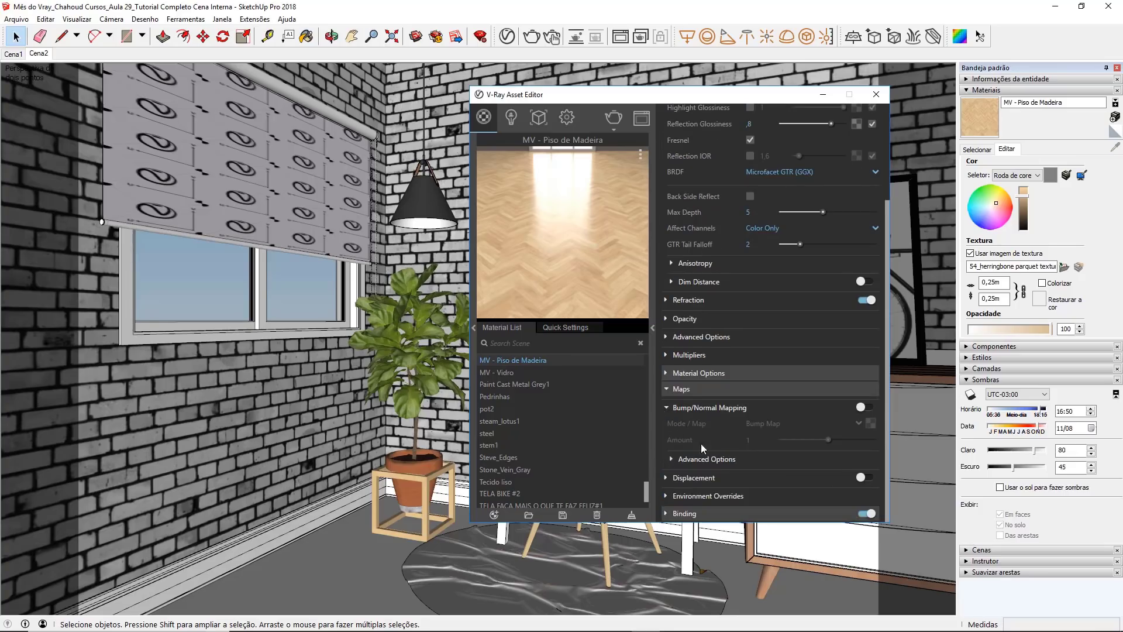
{"action": "left_click", "coordinate": [860, 408]}
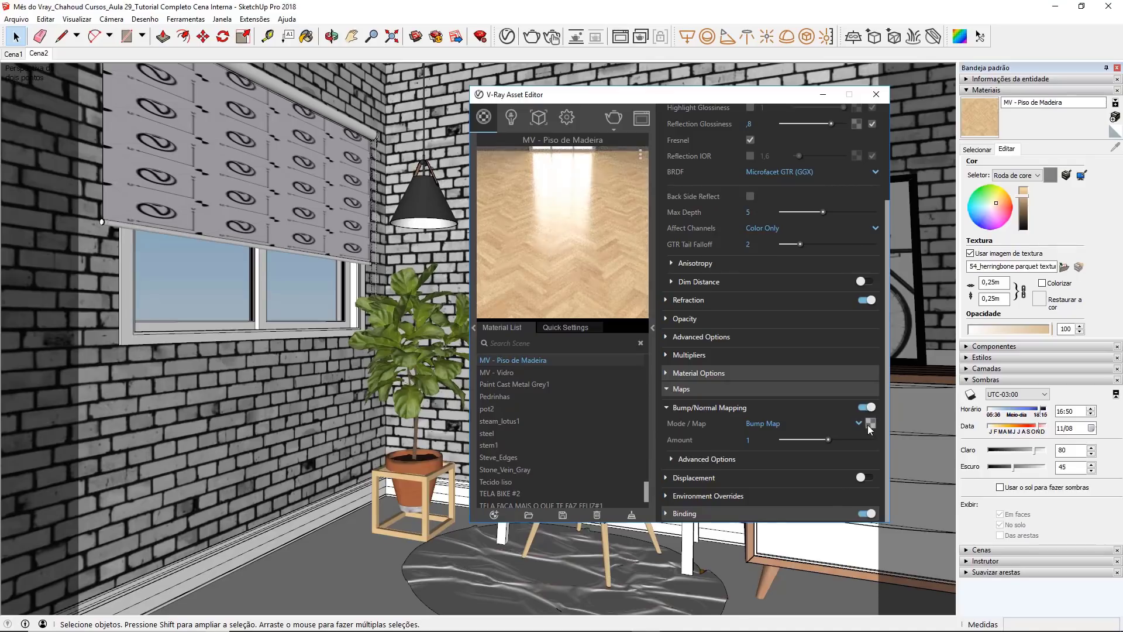
Step: Preview 54_herringbone parquet texture-seamless_hr_bump and load it as the bitmap of the floor material's bump map
{"action": "left_click", "coordinate": [869, 426]}
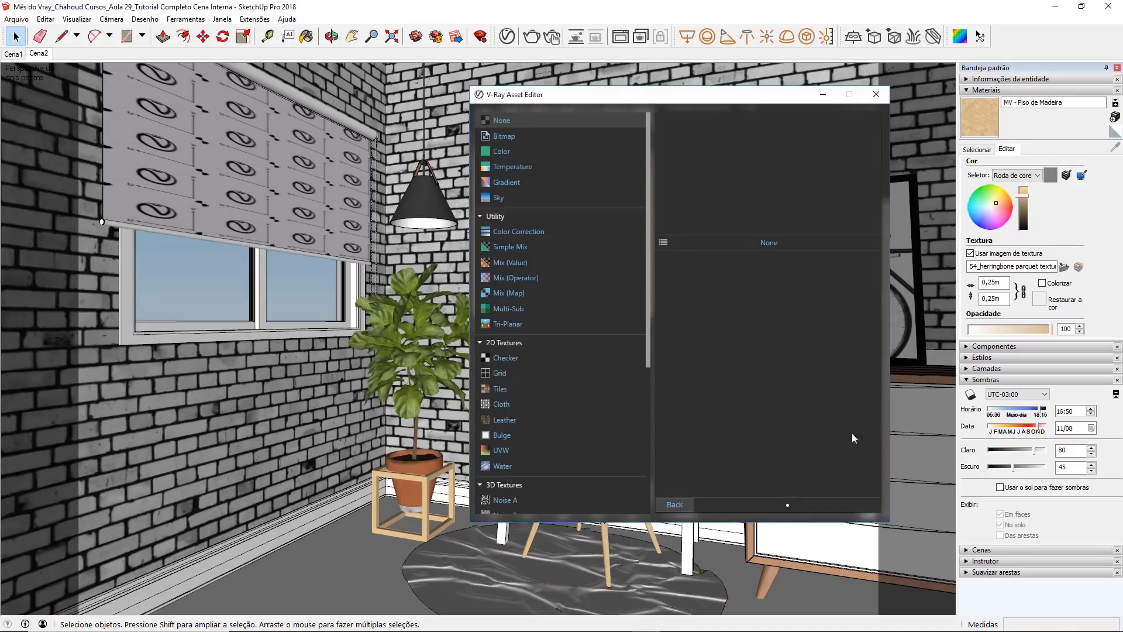
{"action": "left_click", "coordinate": [526, 139]}
{"action": "left_click", "coordinate": [613, 307]}
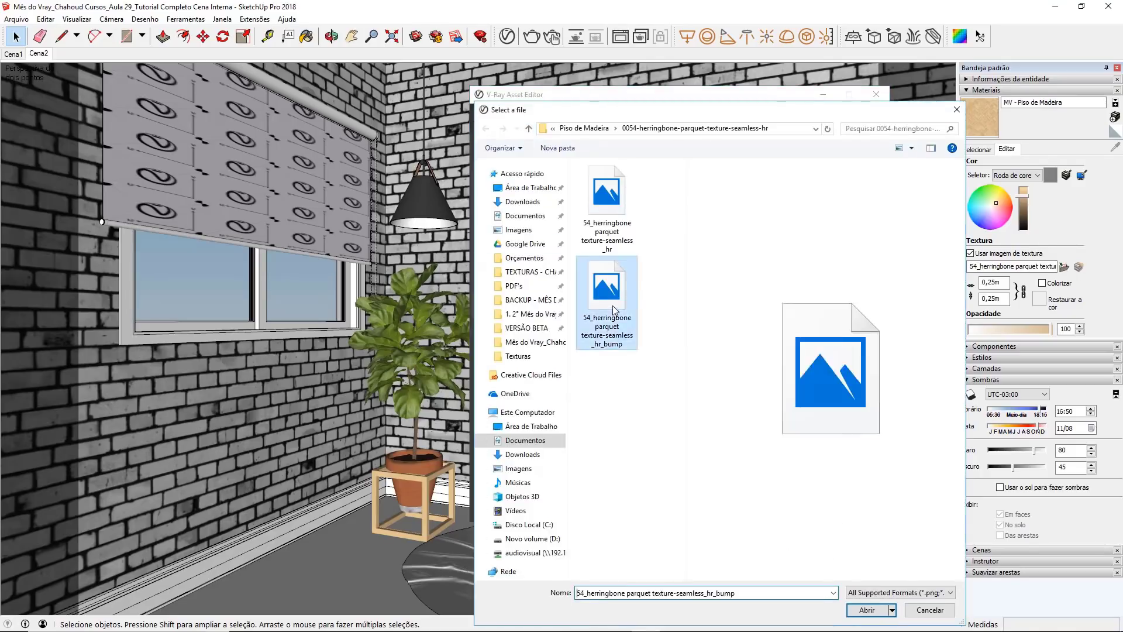
{"action": "right_click", "coordinate": [612, 306]}
{"action": "left_click", "coordinate": [623, 298]}
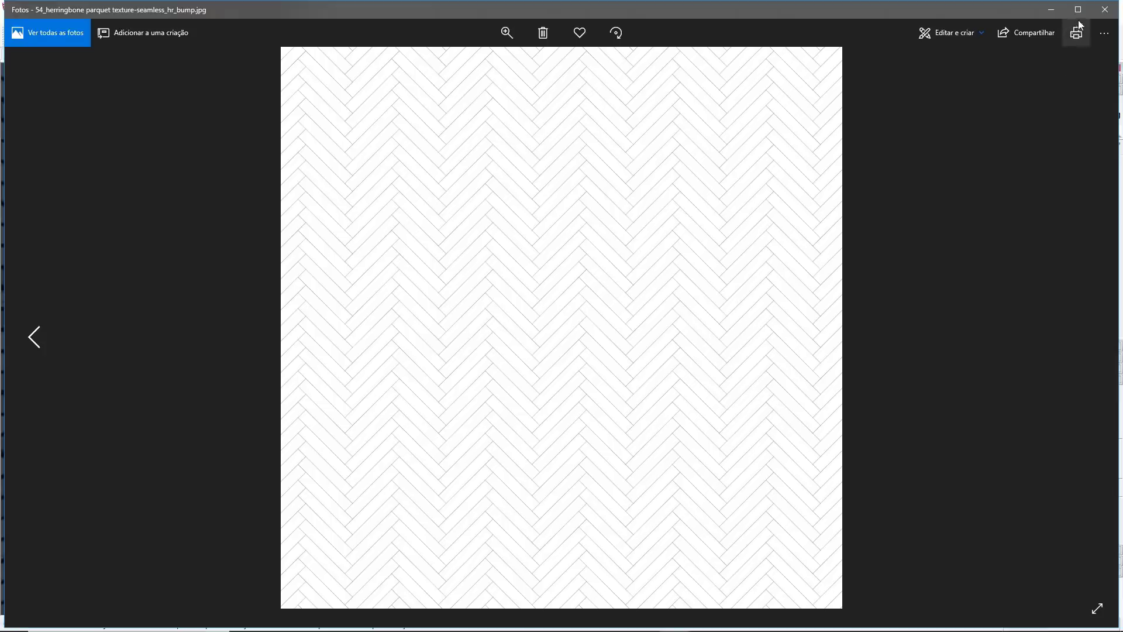
{"action": "left_click", "coordinate": [1107, 10]}
{"action": "double_click", "coordinate": [621, 290]}
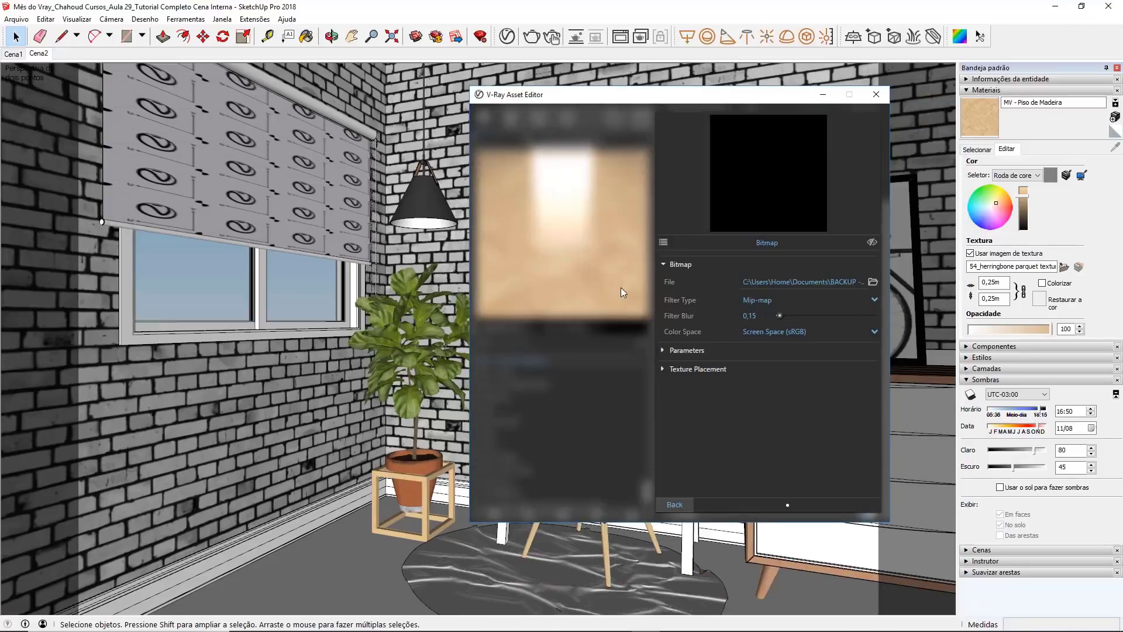
{"action": "left_click", "coordinate": [673, 503]}
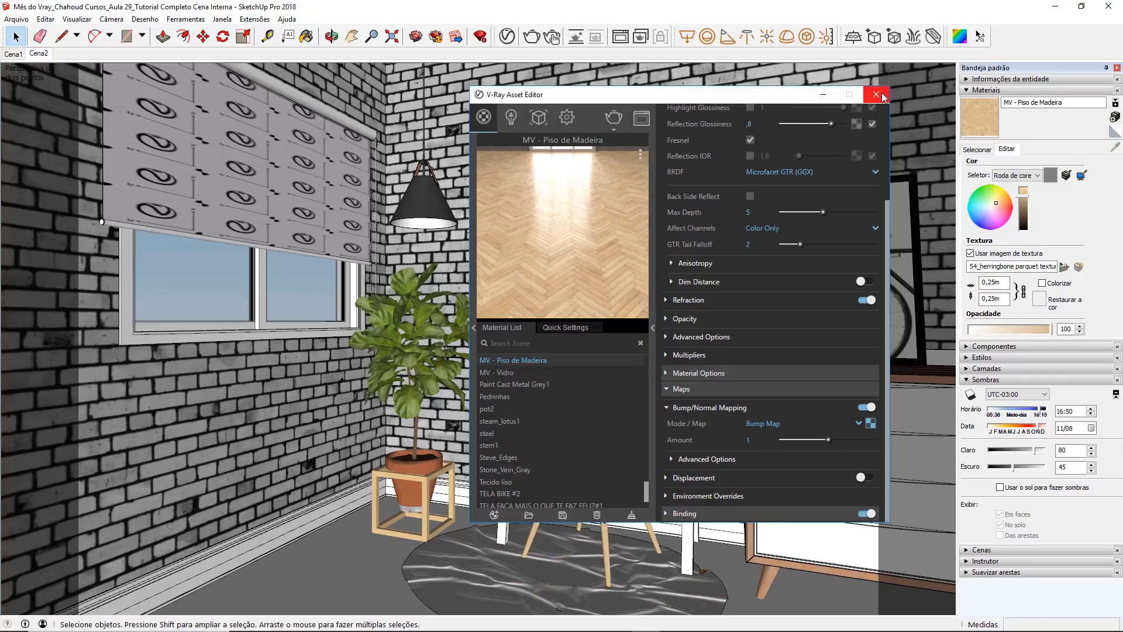
Step: Turn off Can be Overridden for the floor material and check its diffuse bitmap settings
{"action": "left_click", "coordinate": [666, 372]}
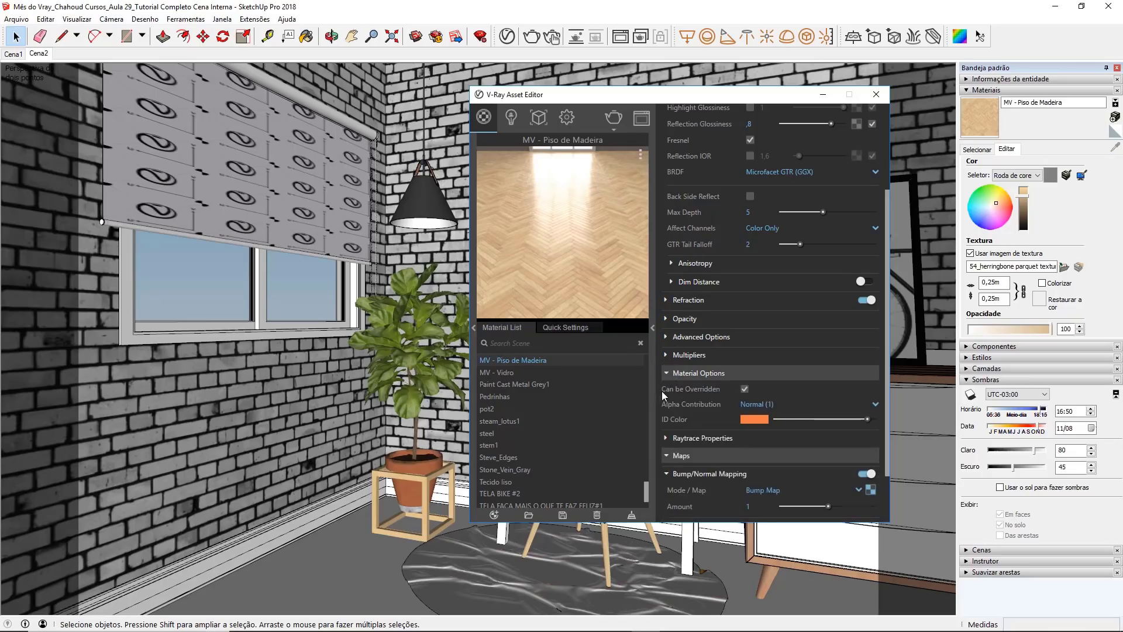
{"action": "left_click", "coordinate": [744, 389]}
{"action": "scroll", "coordinate": [676, 302], "scroll_direction": "up", "scroll_amount": 3}
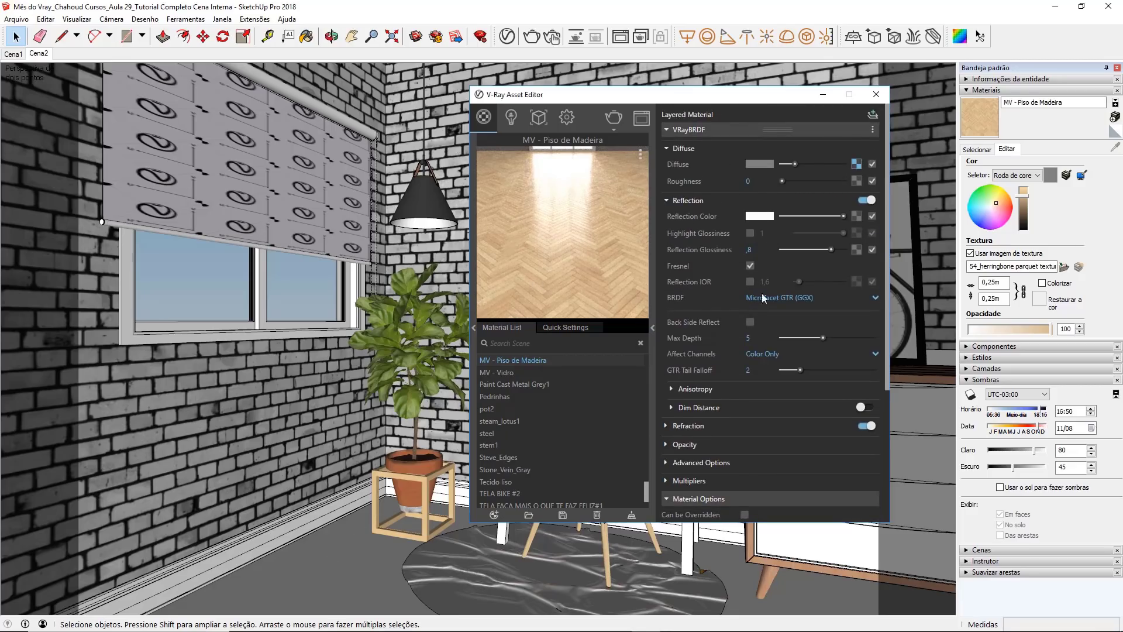
{"action": "left_click", "coordinate": [856, 165]}
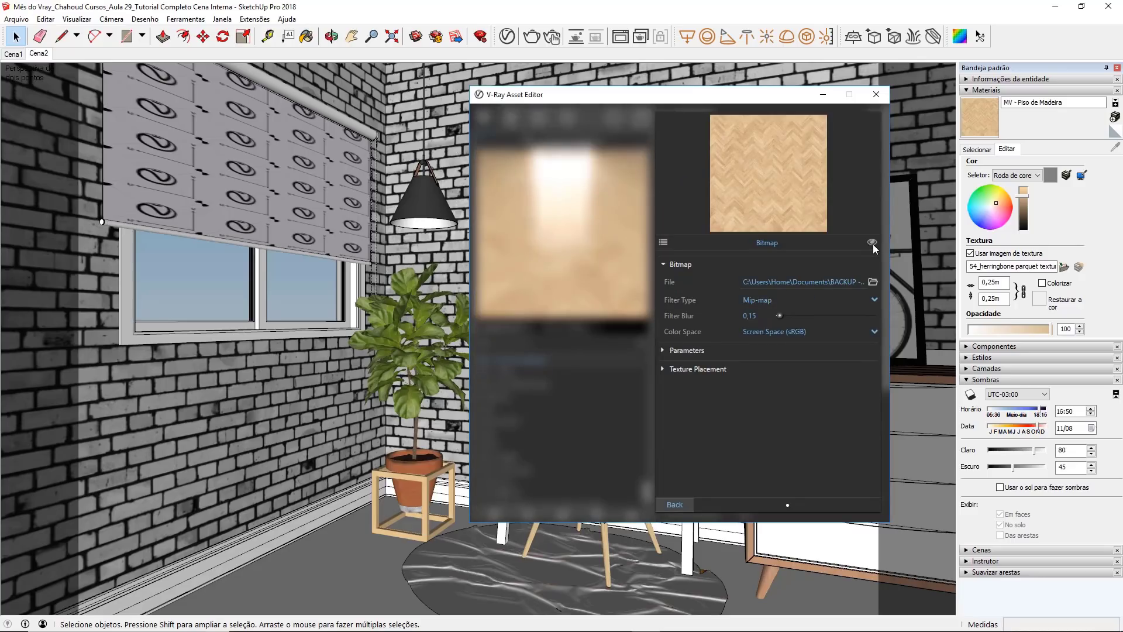
{"action": "left_click", "coordinate": [676, 505]}
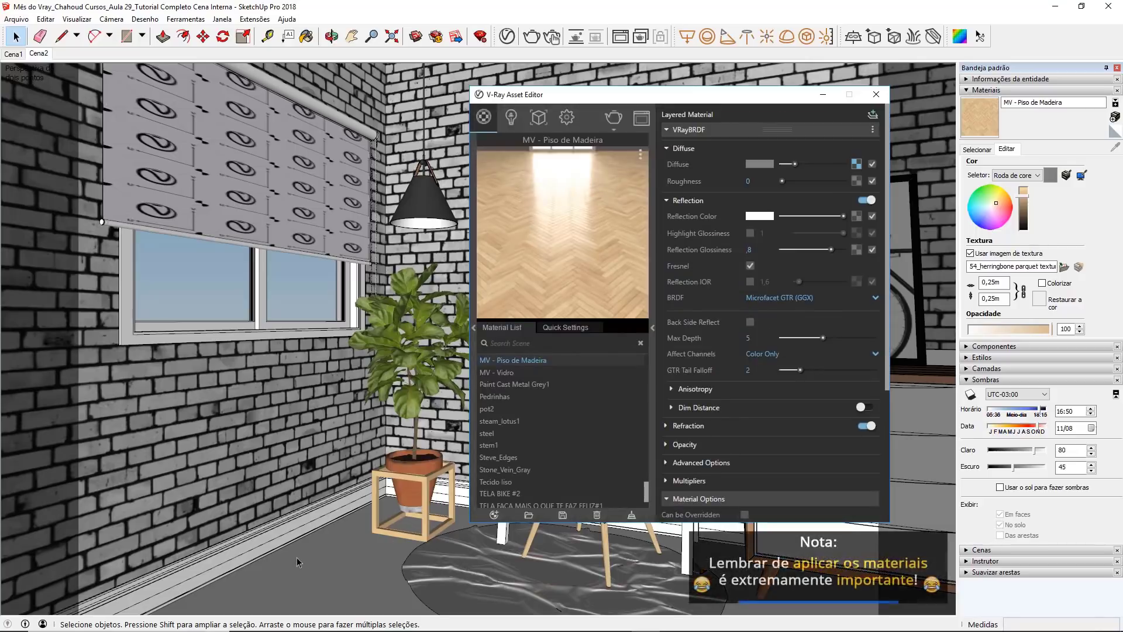
Step: Apply MV - Piso de Madeira to the floor face inside its group, close the Asset Editor, and leave the group
{"action": "double_click", "coordinate": [322, 550]}
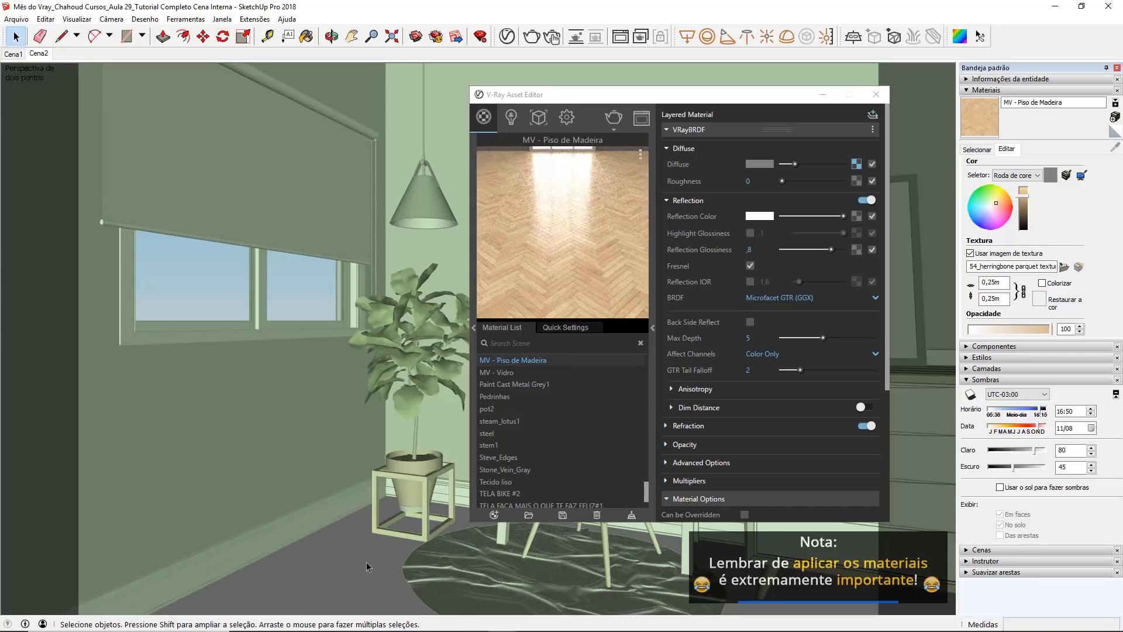
{"action": "left_click", "coordinate": [368, 567]}
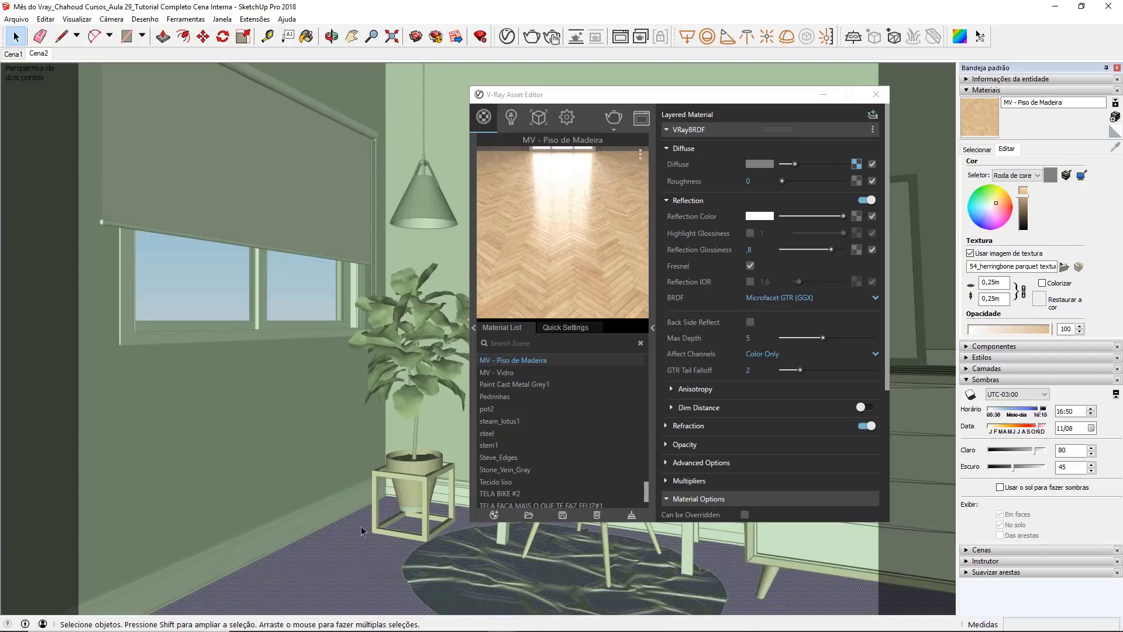
{"action": "right_click", "coordinate": [557, 361]}
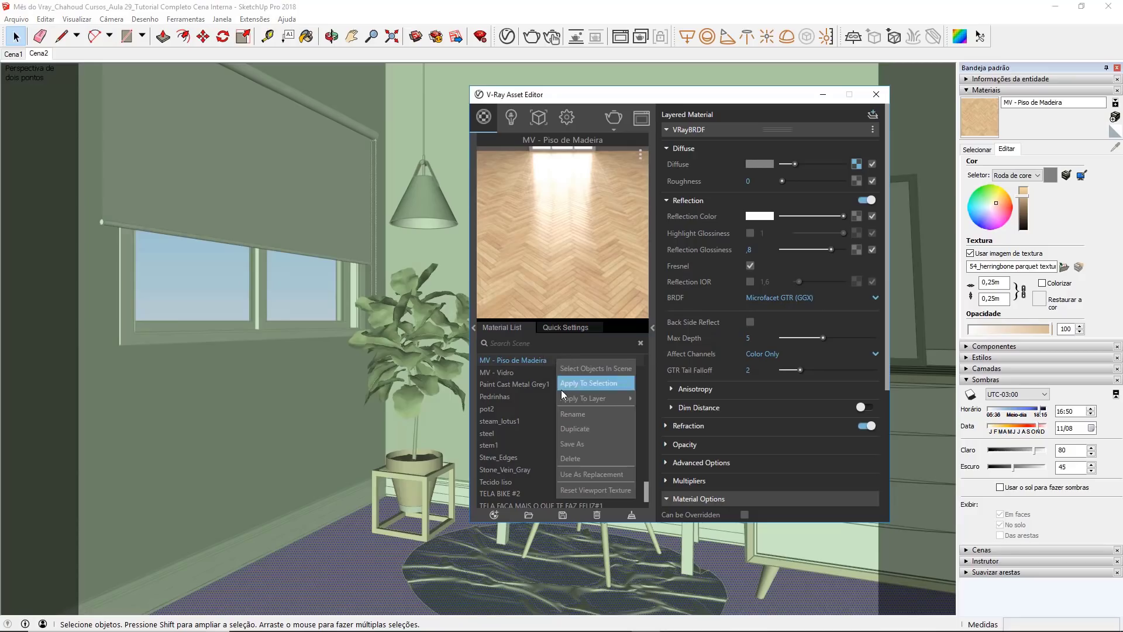
{"action": "left_click", "coordinate": [562, 383]}
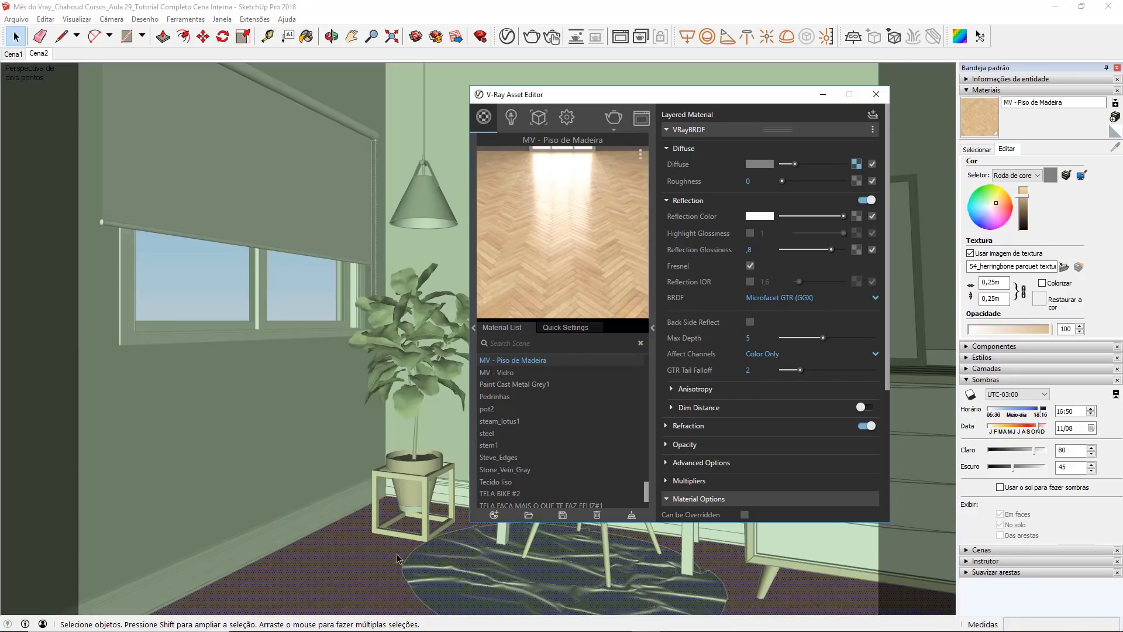
{"action": "left_click", "coordinate": [876, 94]}
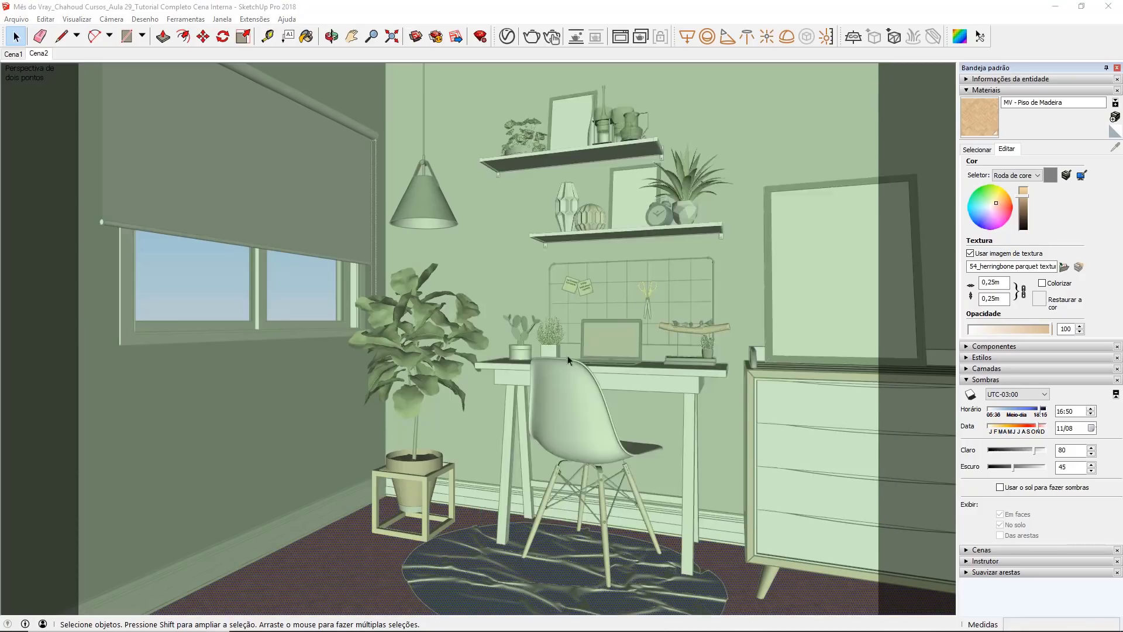
{"action": "right_click", "coordinate": [561, 426]}
{"action": "double_click", "coordinate": [543, 385]}
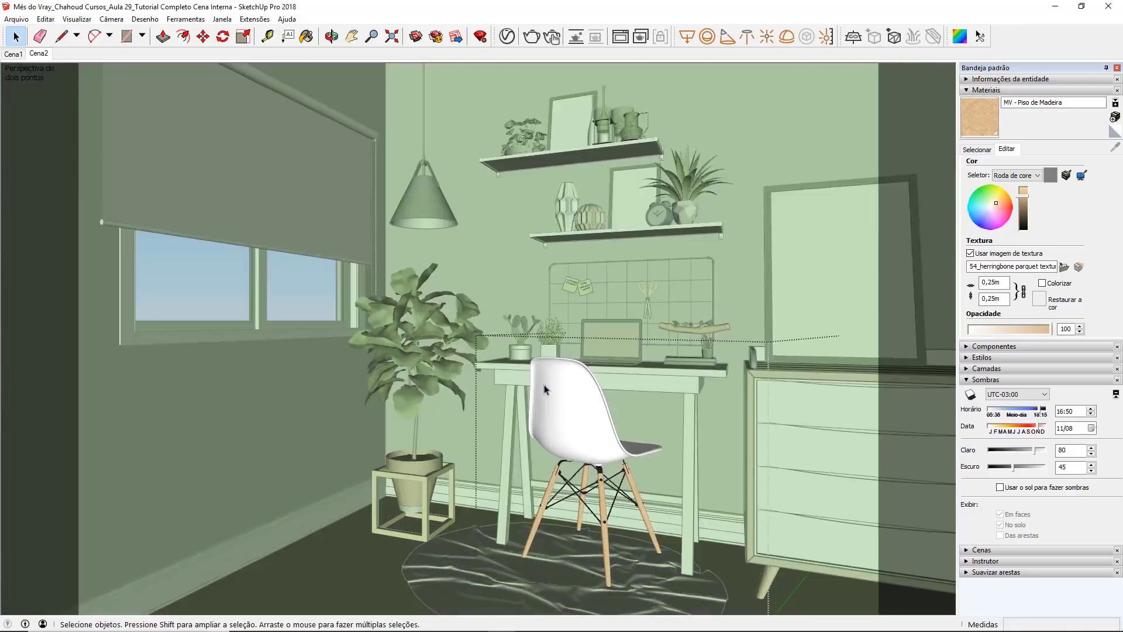
{"action": "left_click", "coordinate": [435, 265]}
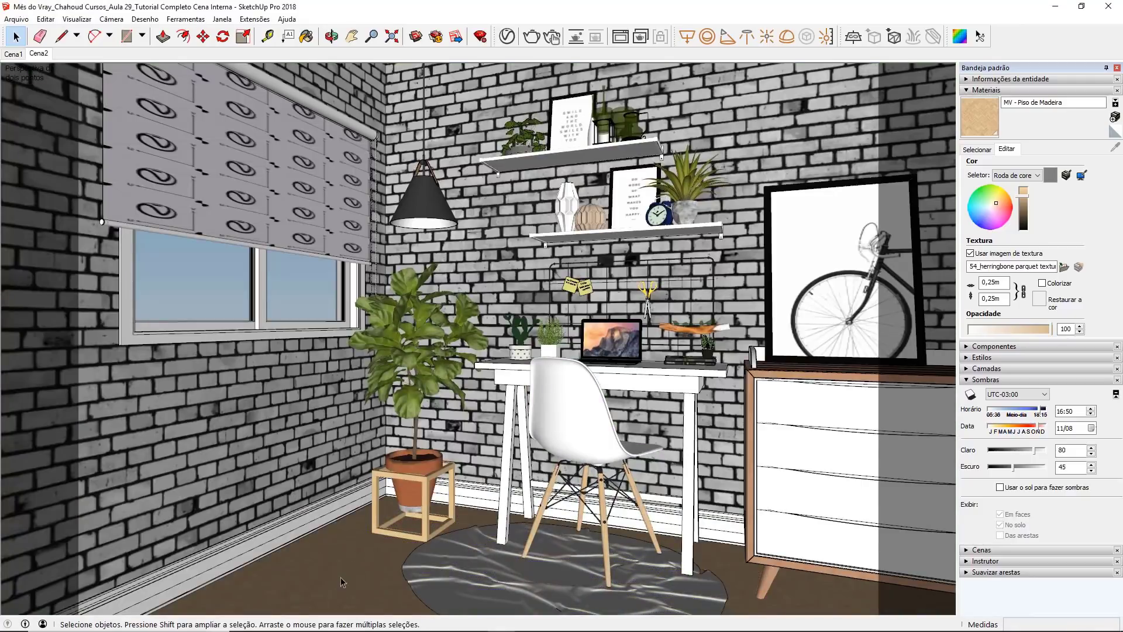
Step: Set the floor material's texture size to 2 m and render the scene
{"action": "double_click", "coordinate": [999, 287]}
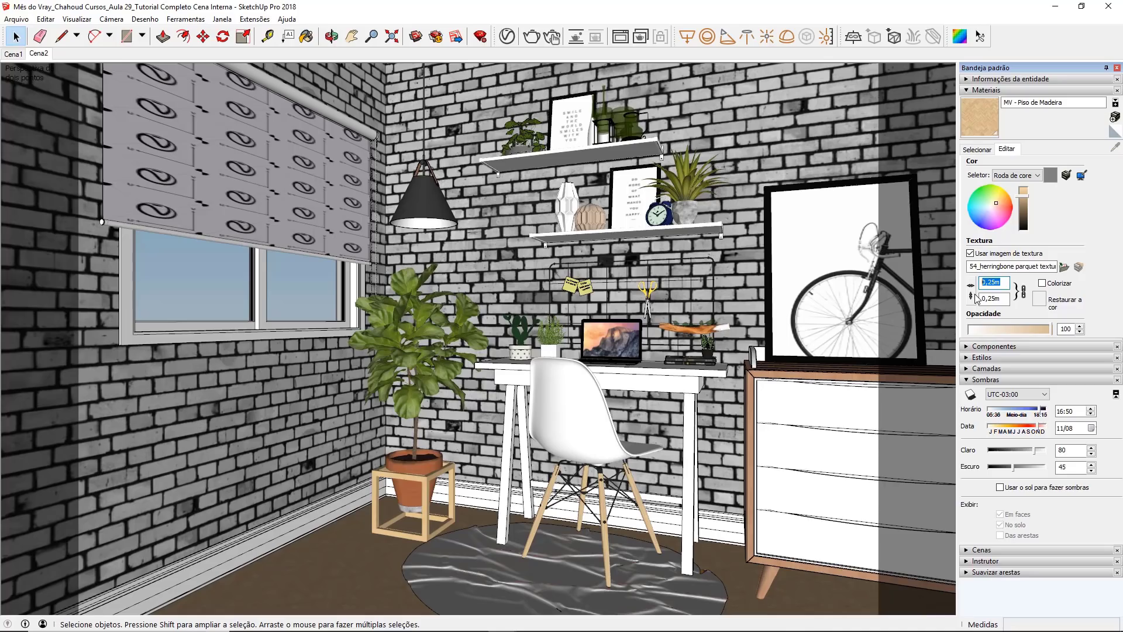
{"action": "type", "text": "3"}
{"action": "key", "text": "BackSpace"}
{"action": "type", "text": "2"}
{"action": "left_click", "coordinate": [531, 36]}
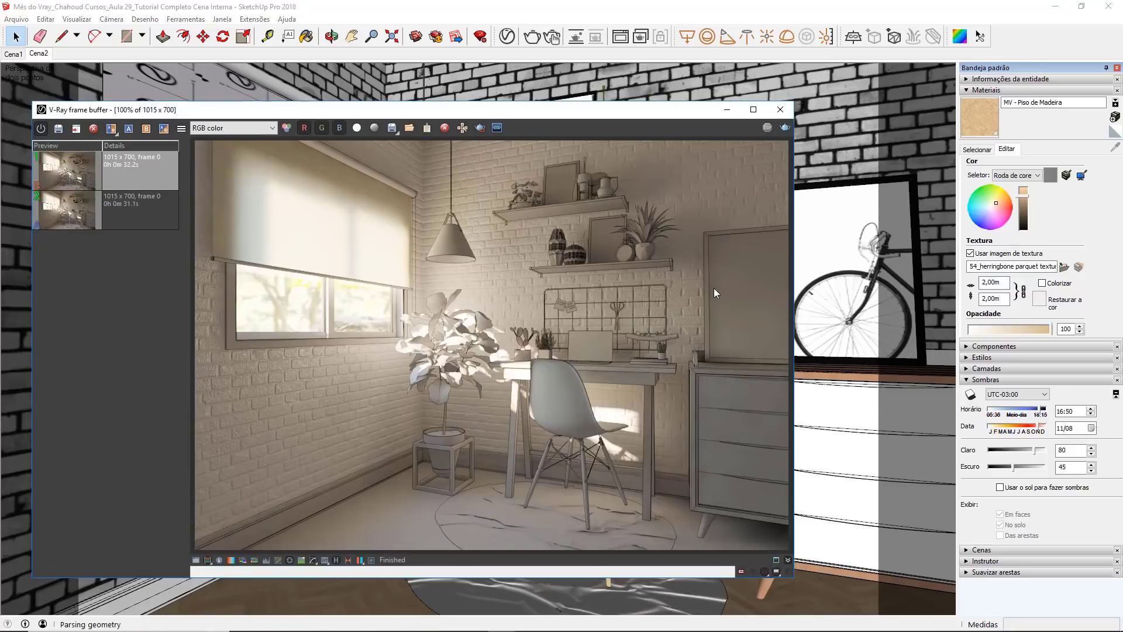
{"action": "key", "text": "b"}
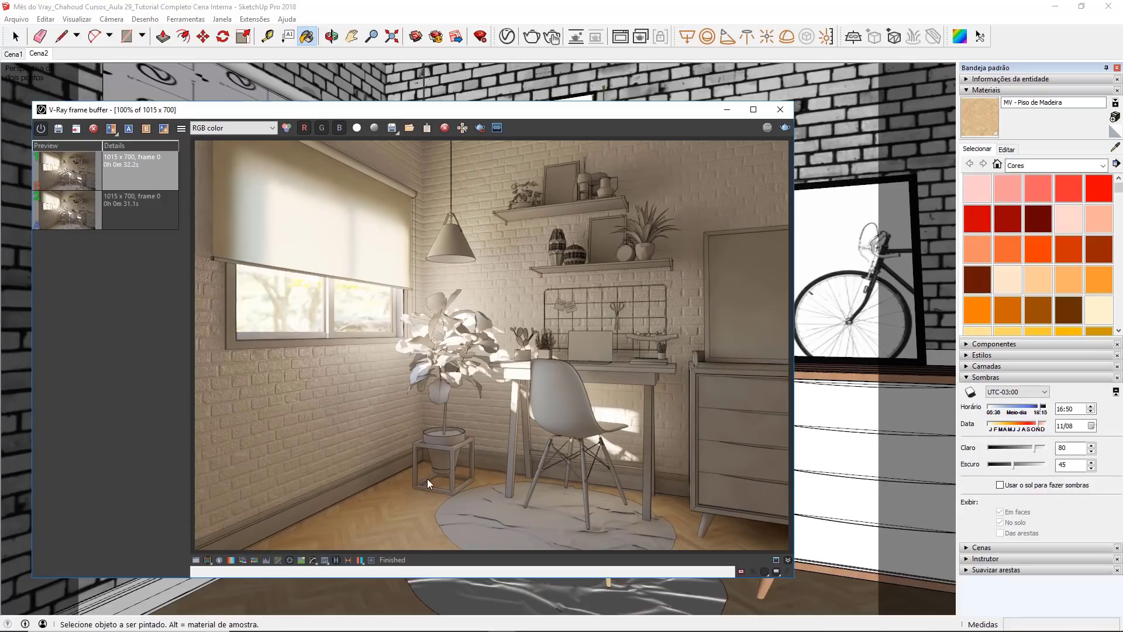
Step: Review the preview scene options of the MV - Piso de Madeira material and close the Asset Editor
{"action": "left_click", "coordinate": [507, 40]}
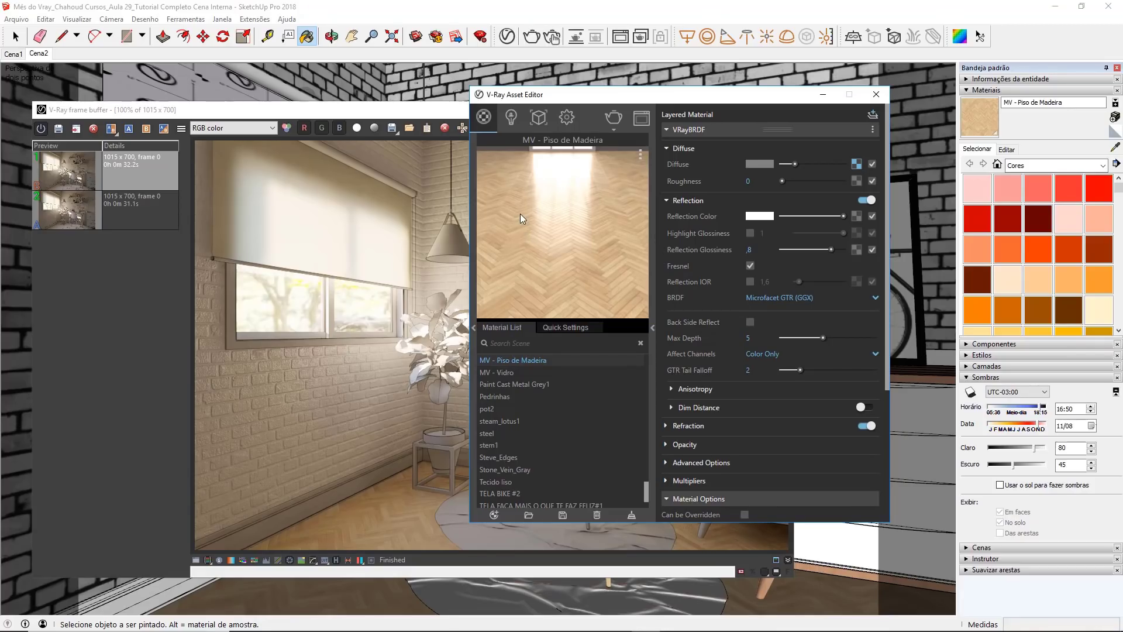
{"action": "left_click", "coordinate": [640, 154]}
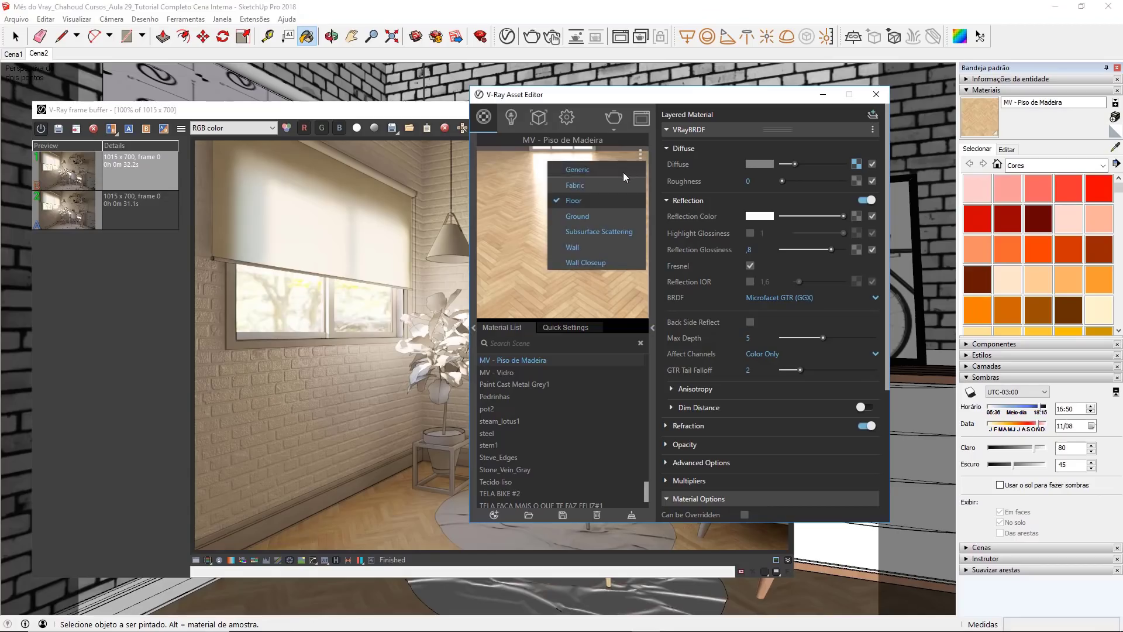
{"action": "left_click", "coordinate": [613, 282]}
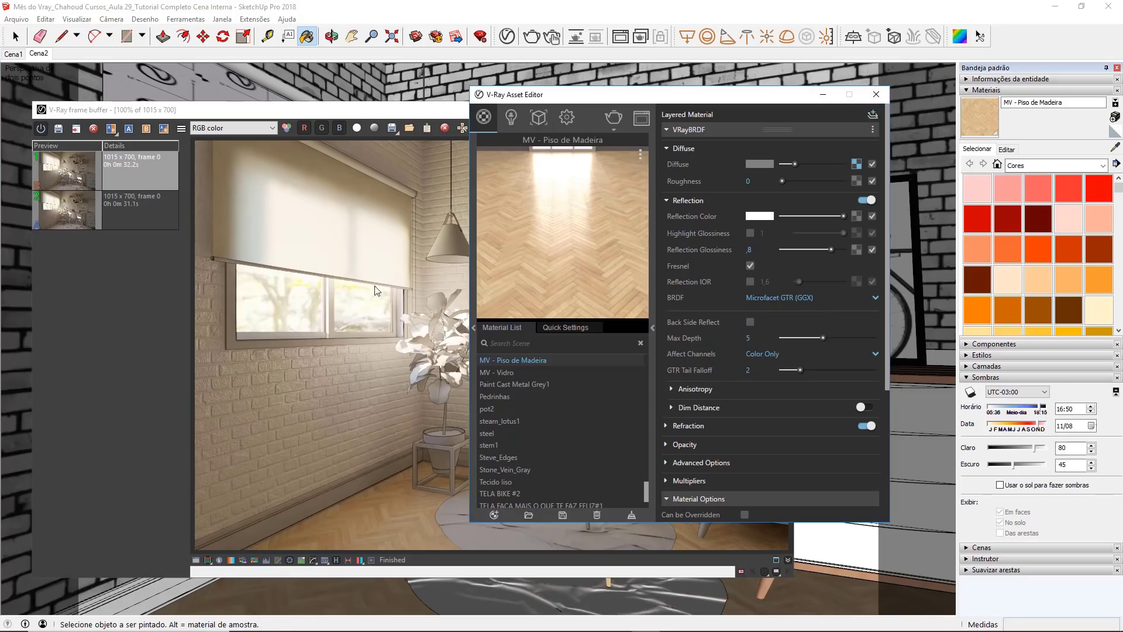
{"action": "left_click", "coordinate": [876, 94]}
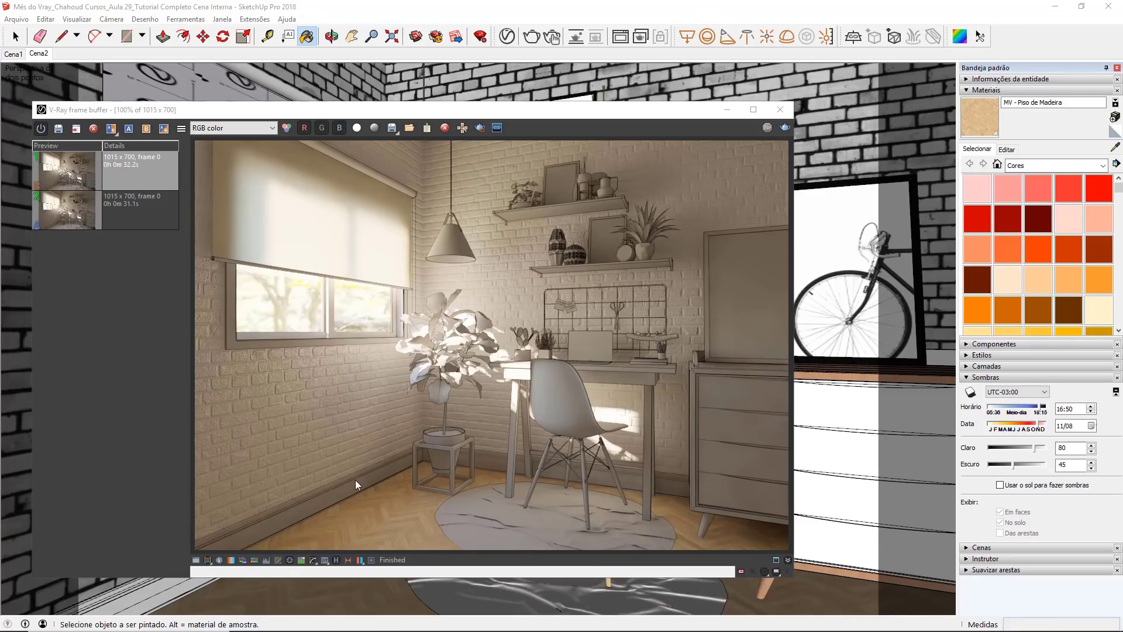
Step: Add Plastic Leather F01 Black 10cm from the V-Ray library's Plastic category to the scene materials
{"action": "left_click", "coordinate": [504, 38]}
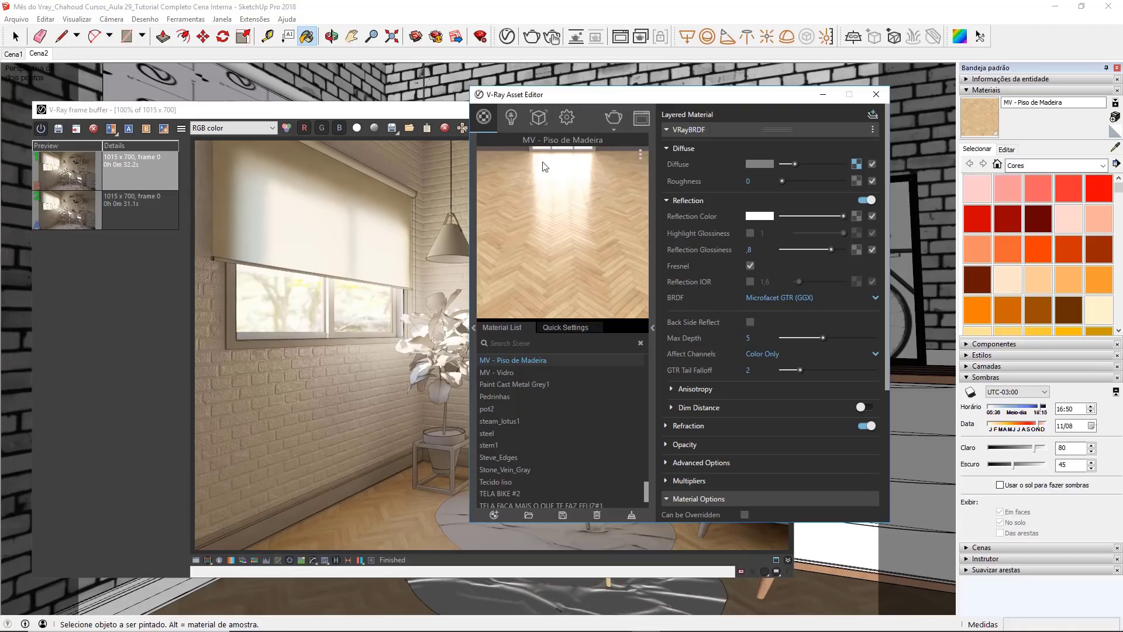
{"action": "left_click", "coordinate": [474, 327]}
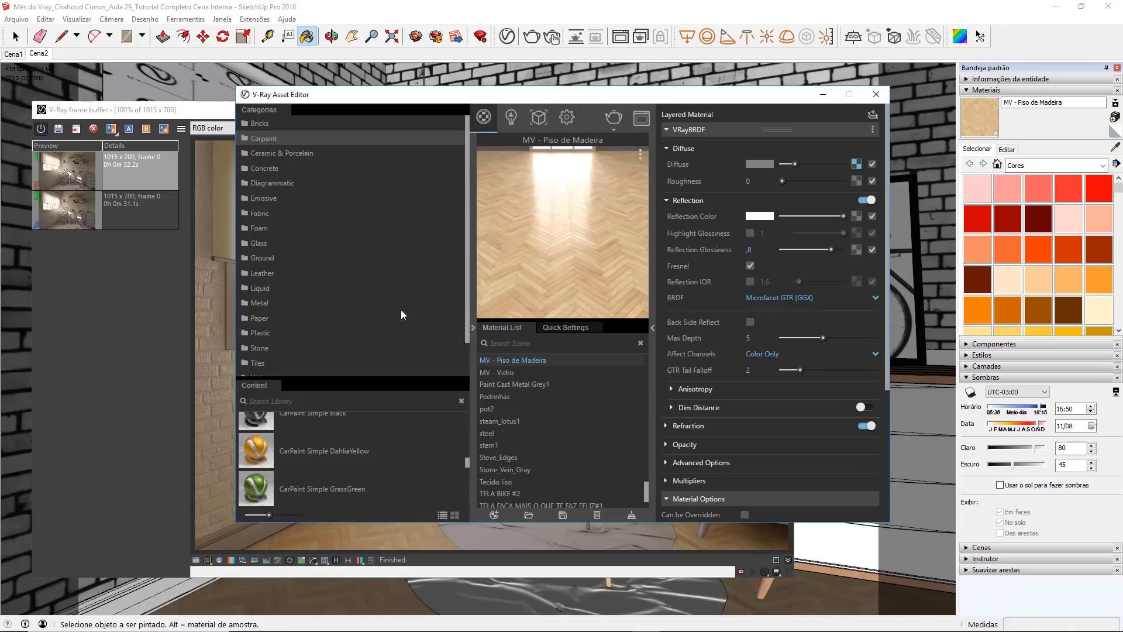
{"action": "left_click", "coordinate": [279, 332]}
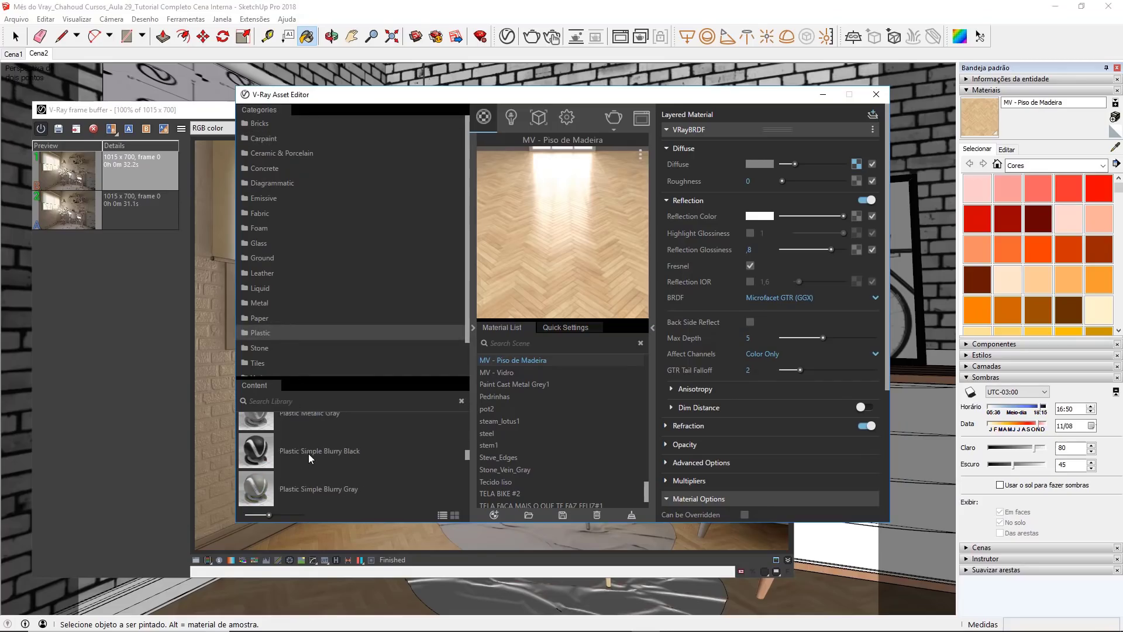
{"action": "scroll", "coordinate": [308, 454], "scroll_direction": "up", "scroll_amount": 3}
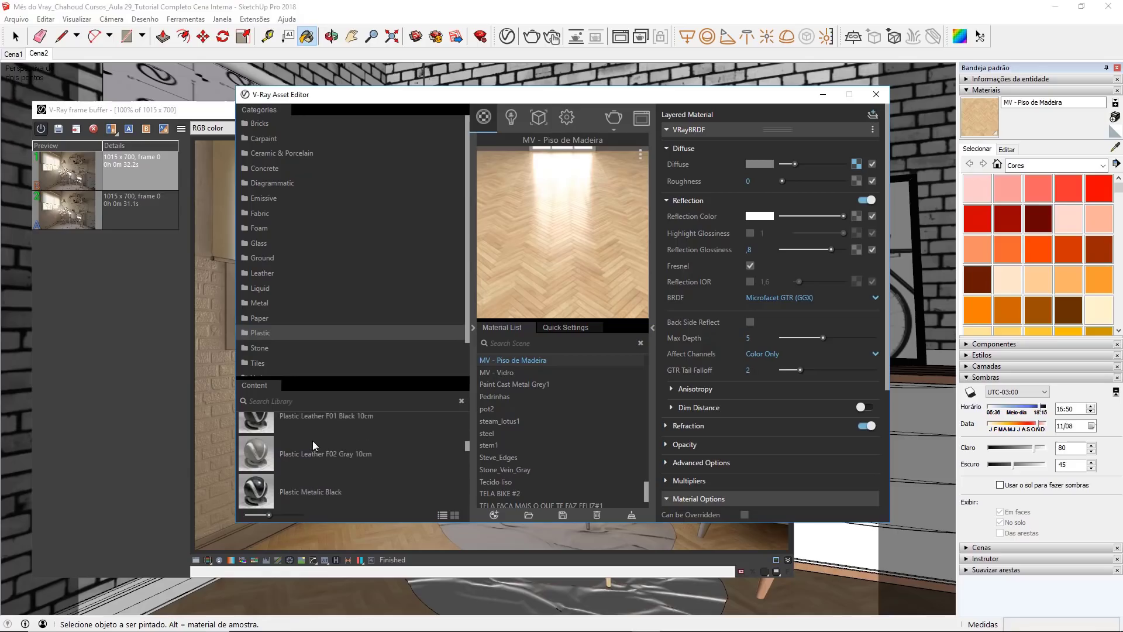
{"action": "scroll", "coordinate": [314, 450], "scroll_direction": "up", "scroll_amount": 1}
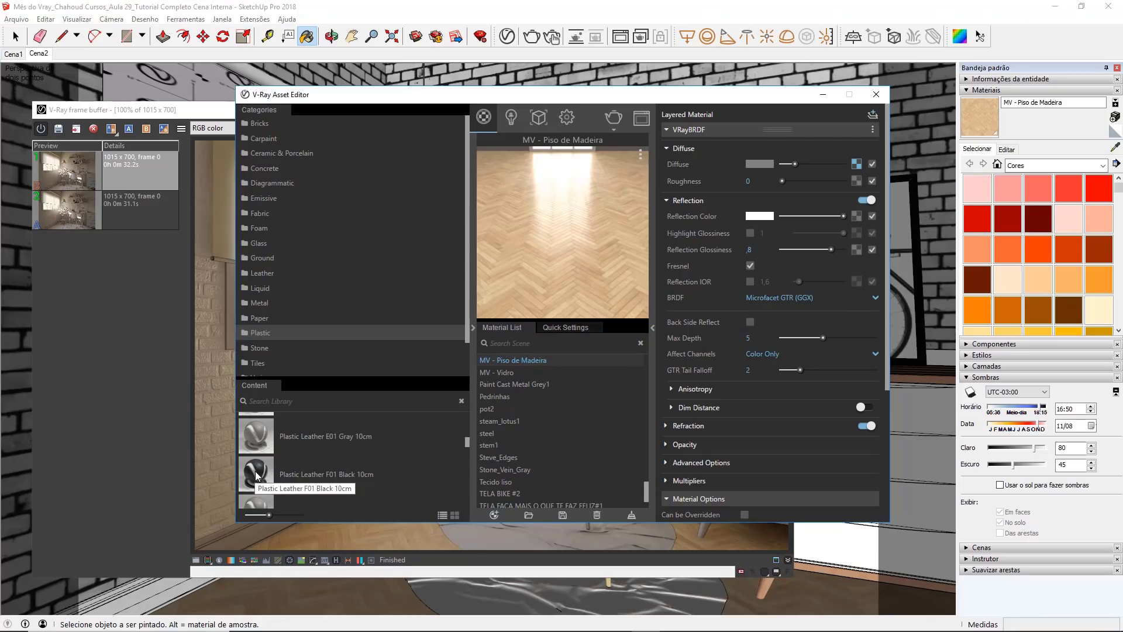
{"action": "left_click_drag", "start_coordinate": [257, 475], "coordinate": [504, 374]}
Step: Rename the added plastic leather material as MV - Rodapé
{"action": "double_click", "coordinate": [517, 359]}
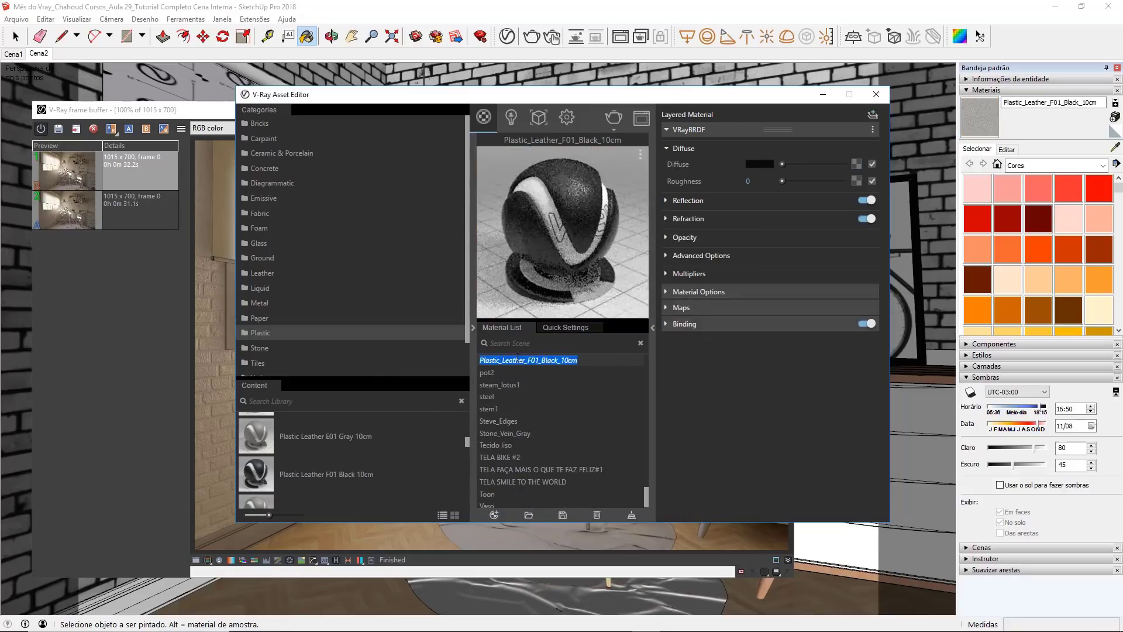
{"action": "type", "text": "MV"}
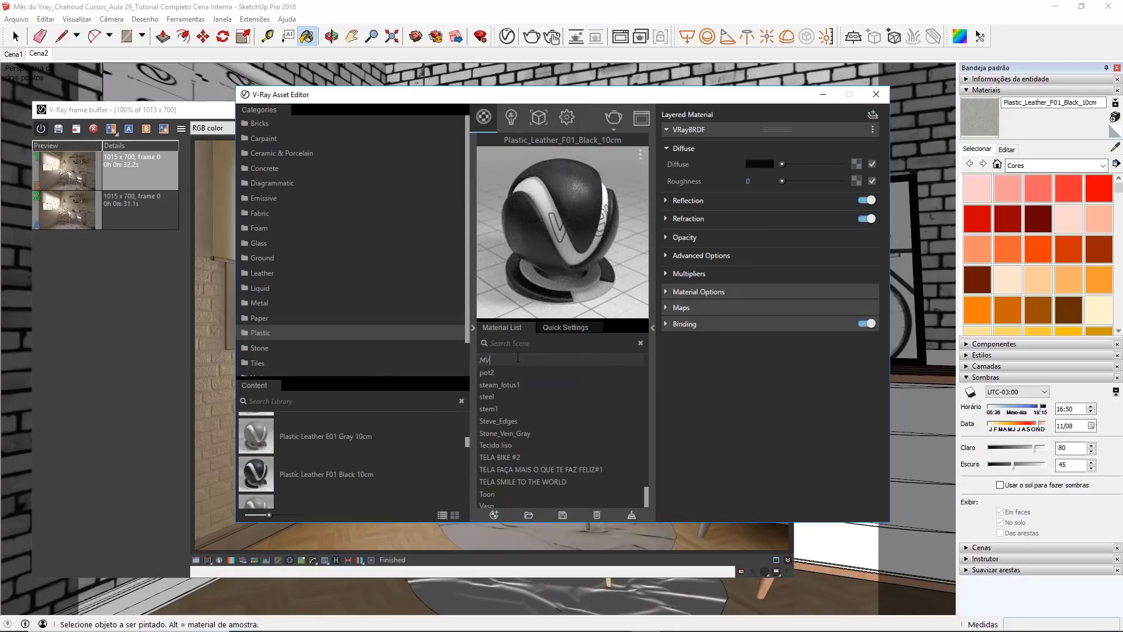
{"action": "type", "text": " - Rodapé"}
{"action": "key", "text": "Return"}
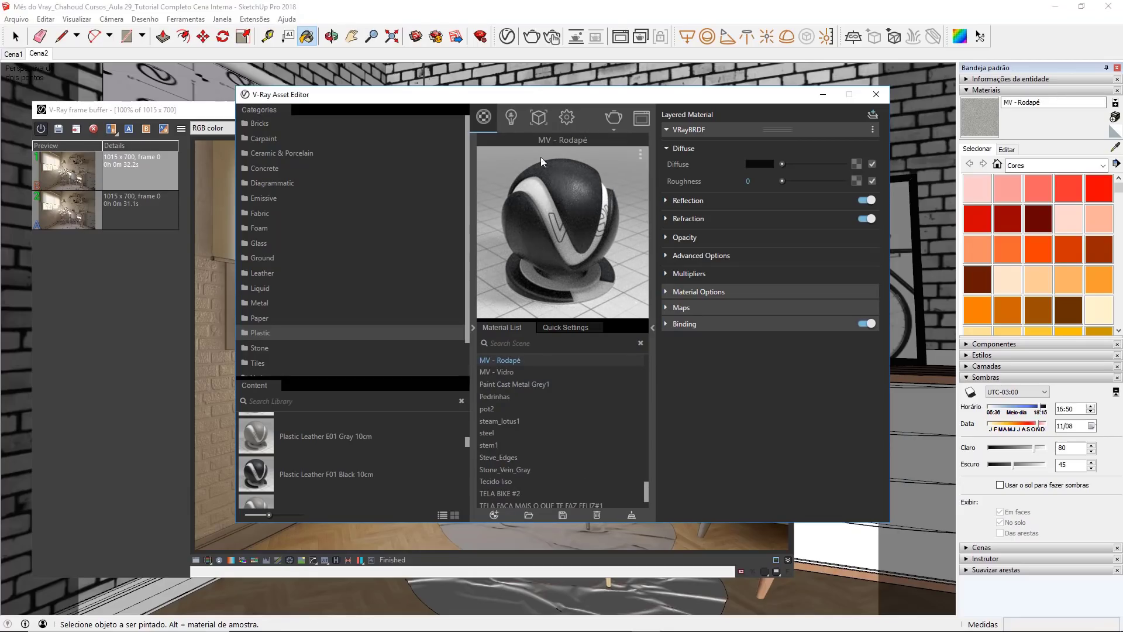
Step: Set the diffuse color of MV - Rodapé to a light grey with RGB values of 0.862
{"action": "left_click", "coordinate": [757, 166]}
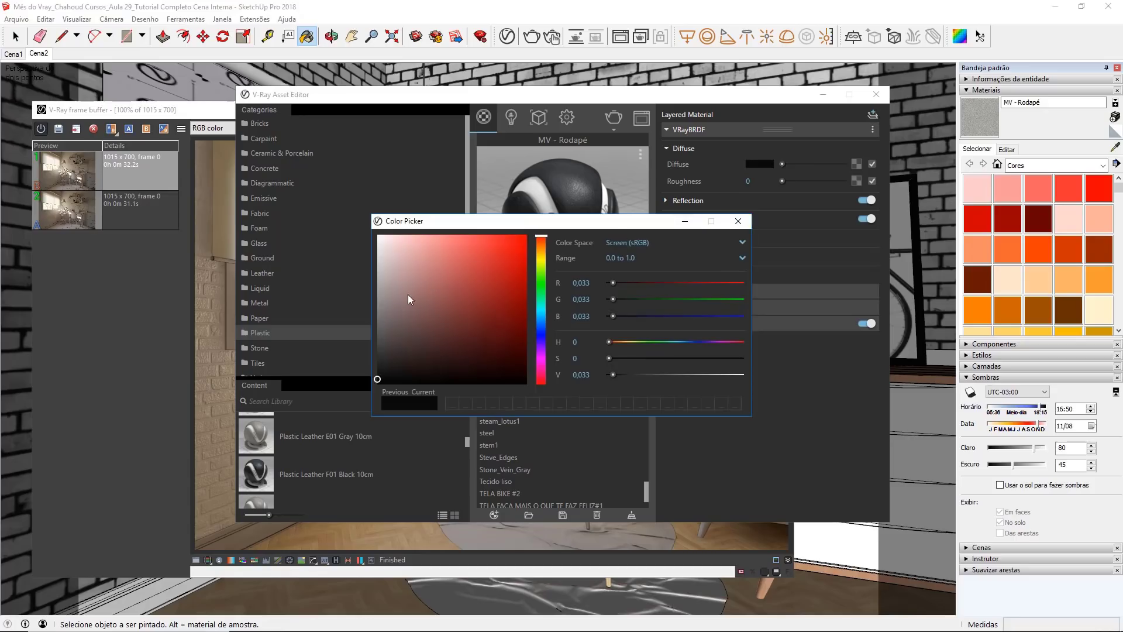
{"action": "left_click_drag", "start_coordinate": [408, 294], "coordinate": [377, 248]}
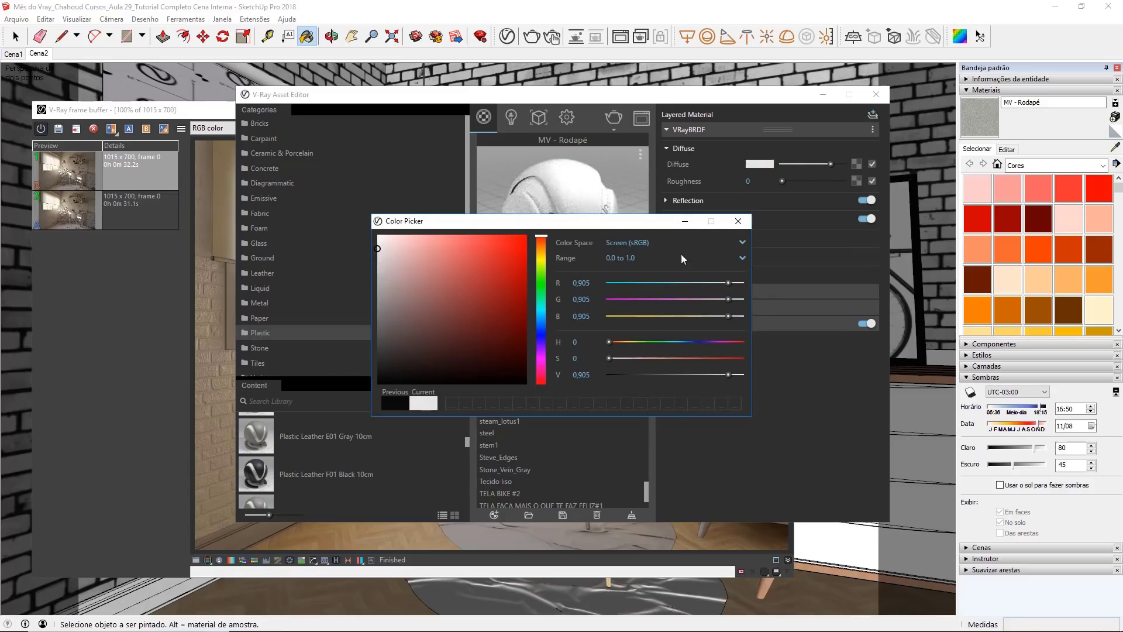
{"action": "left_click", "coordinate": [377, 255]}
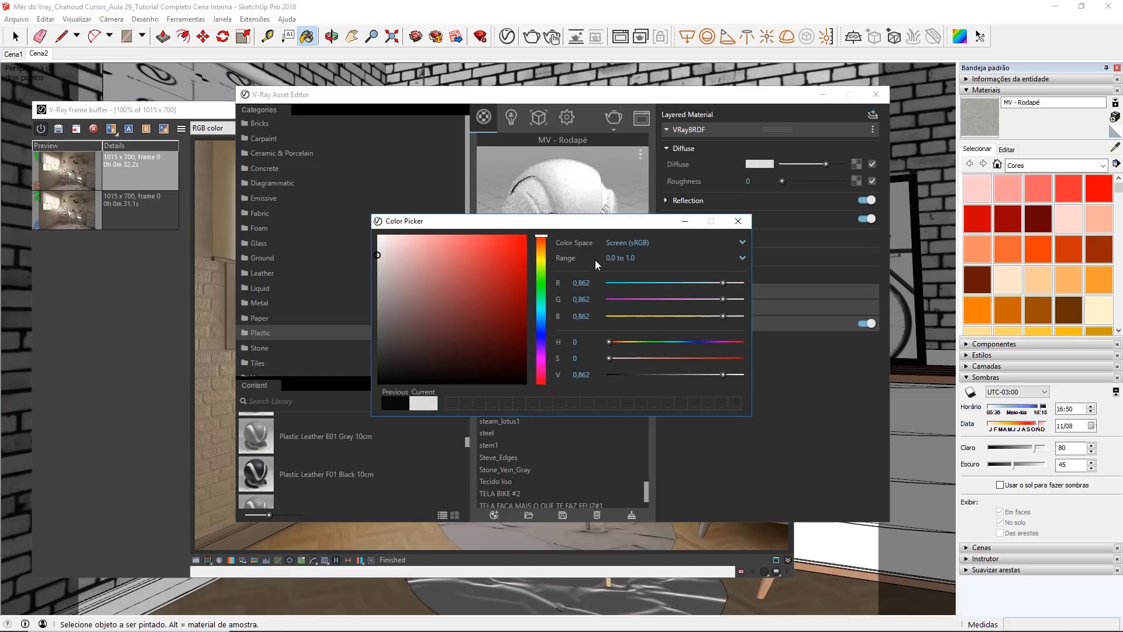
{"action": "left_click", "coordinate": [739, 222]}
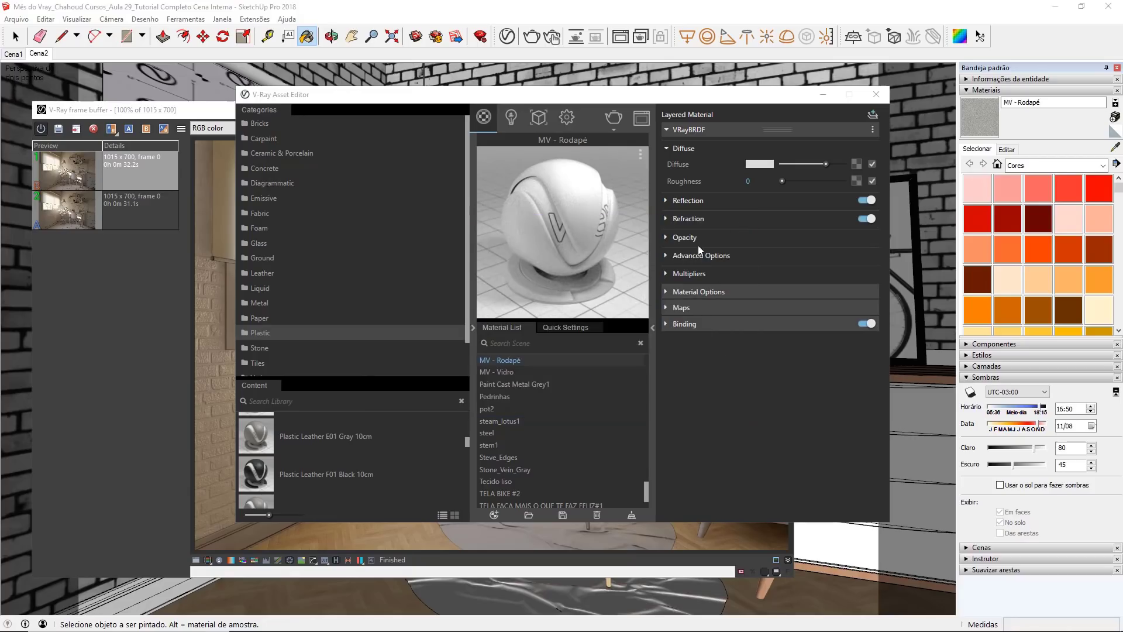
Step: Turn off Can be Overridden for the MV - Rodapé material and close the Asset Editor
{"action": "left_click", "coordinate": [665, 291]}
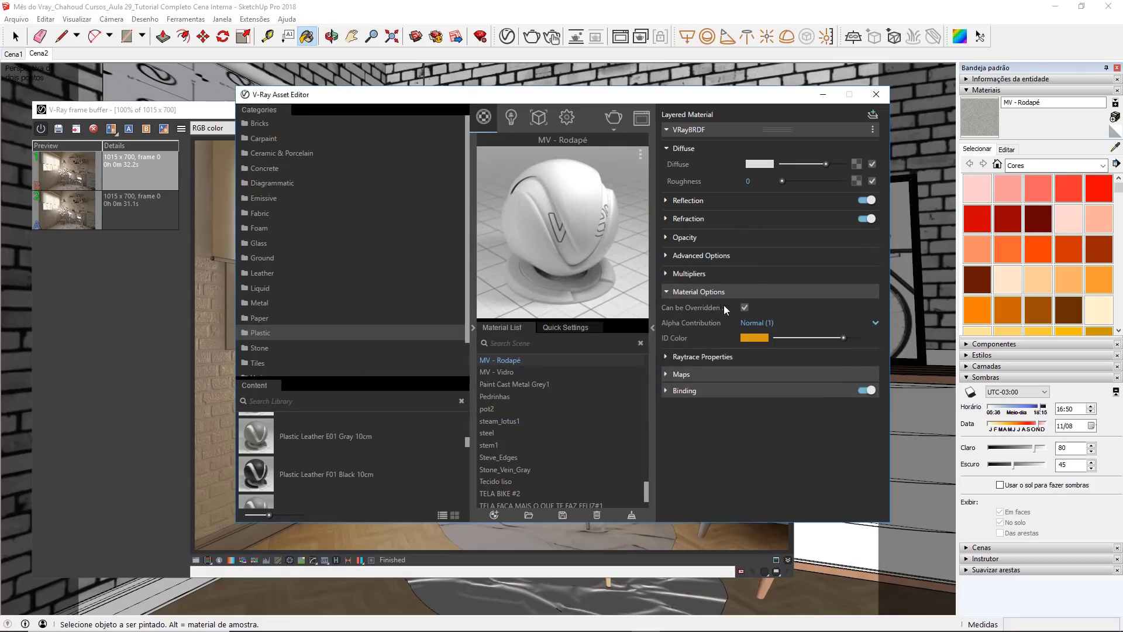
{"action": "left_click", "coordinate": [744, 307]}
{"action": "left_click", "coordinate": [876, 95]}
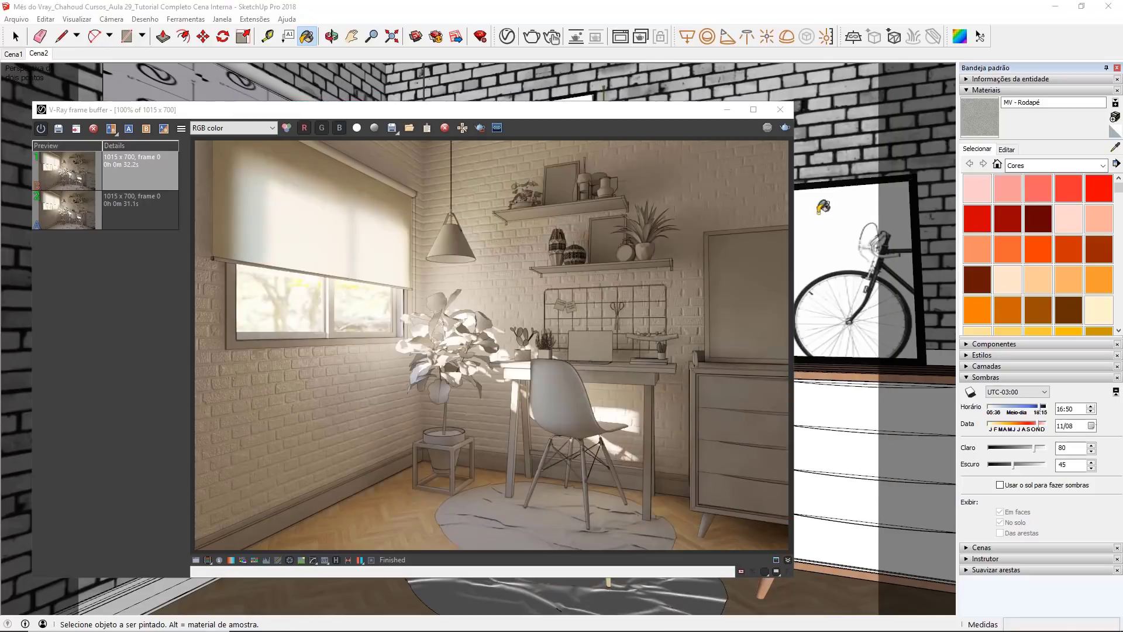
Step: Apply MV - Rodapé to all of the baseboard geometry inside its group, close the Asset Editor, and leave the group
{"action": "left_click", "coordinate": [725, 112]}
{"action": "key", "text": "o"}
{"action": "key", "text": "b"}
{"action": "key", "text": "space"}
{"action": "double_click", "coordinate": [320, 522]}
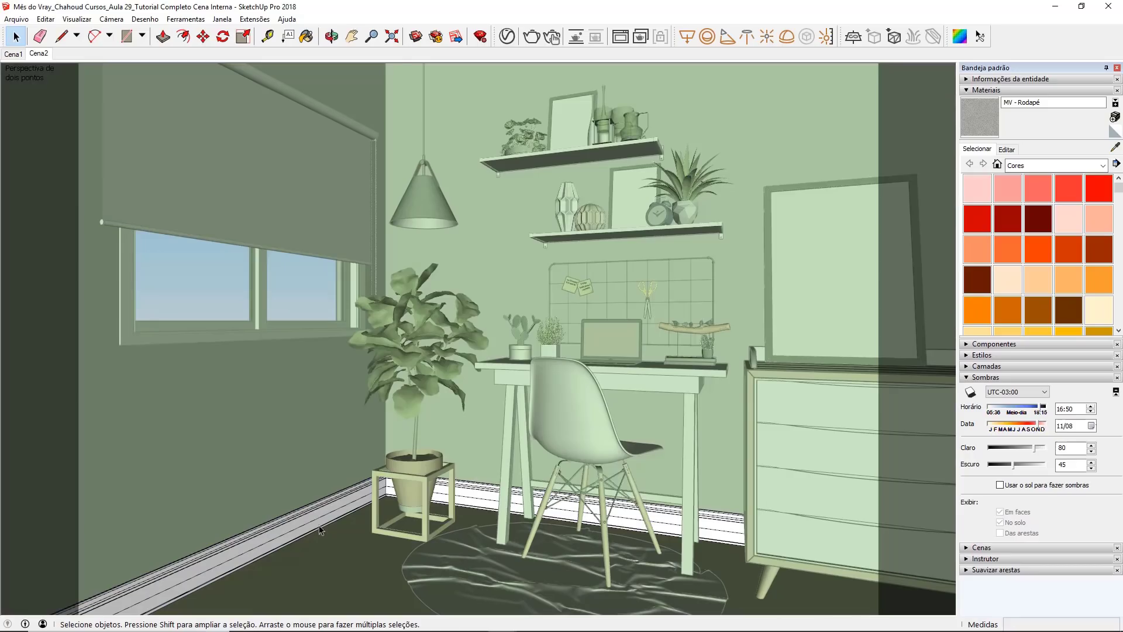
{"action": "triple_click", "coordinate": [319, 523]}
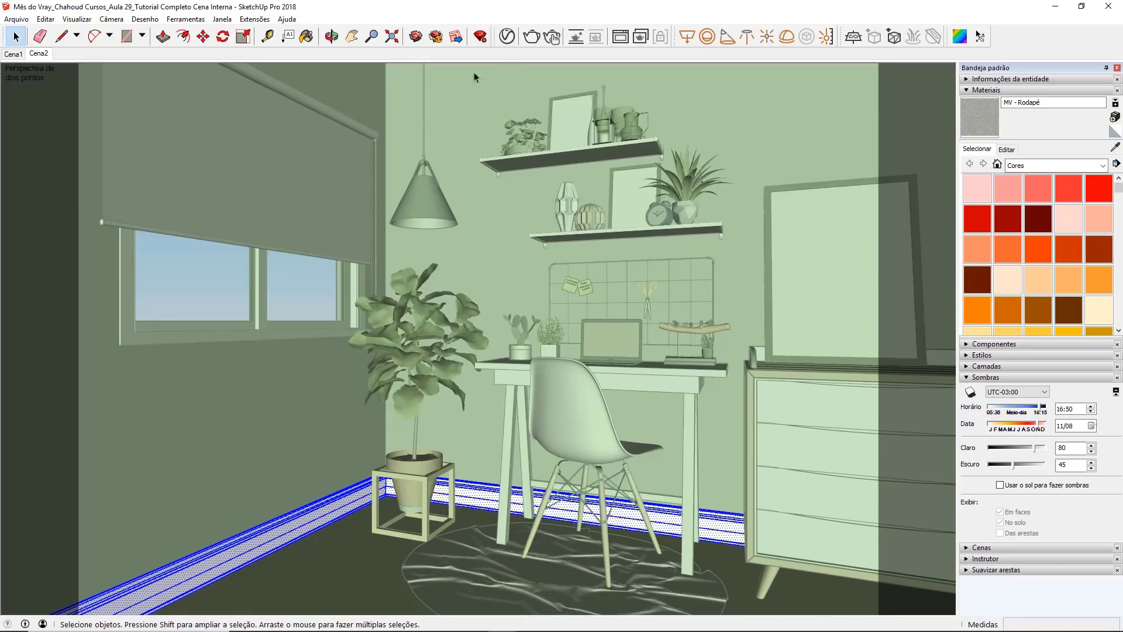
{"action": "left_click", "coordinate": [506, 36]}
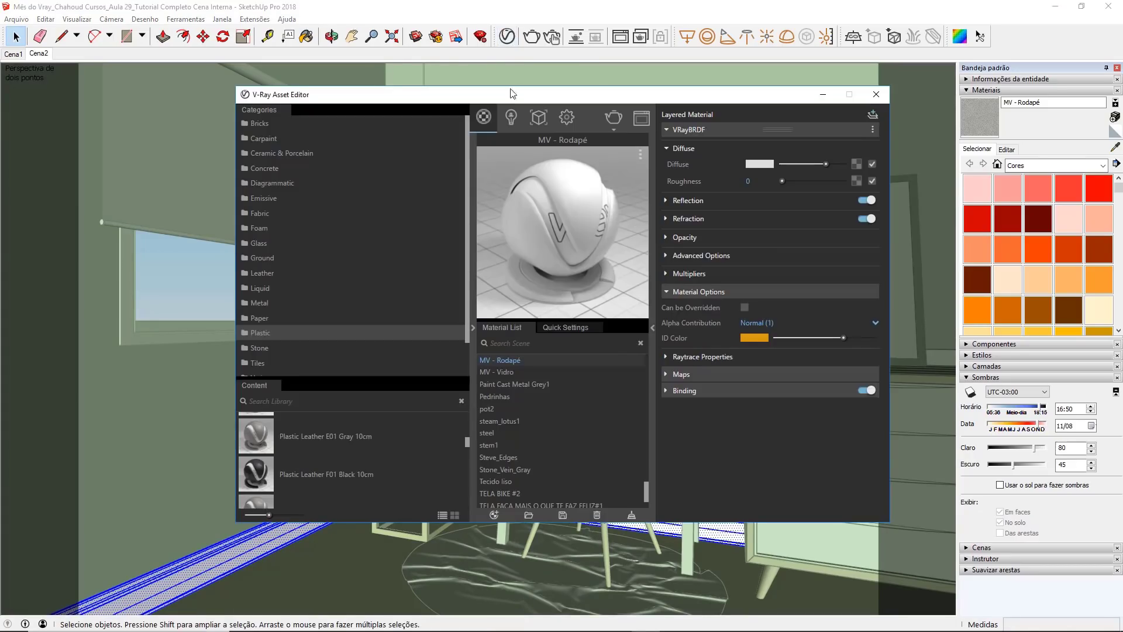
{"action": "right_click", "coordinate": [494, 359]}
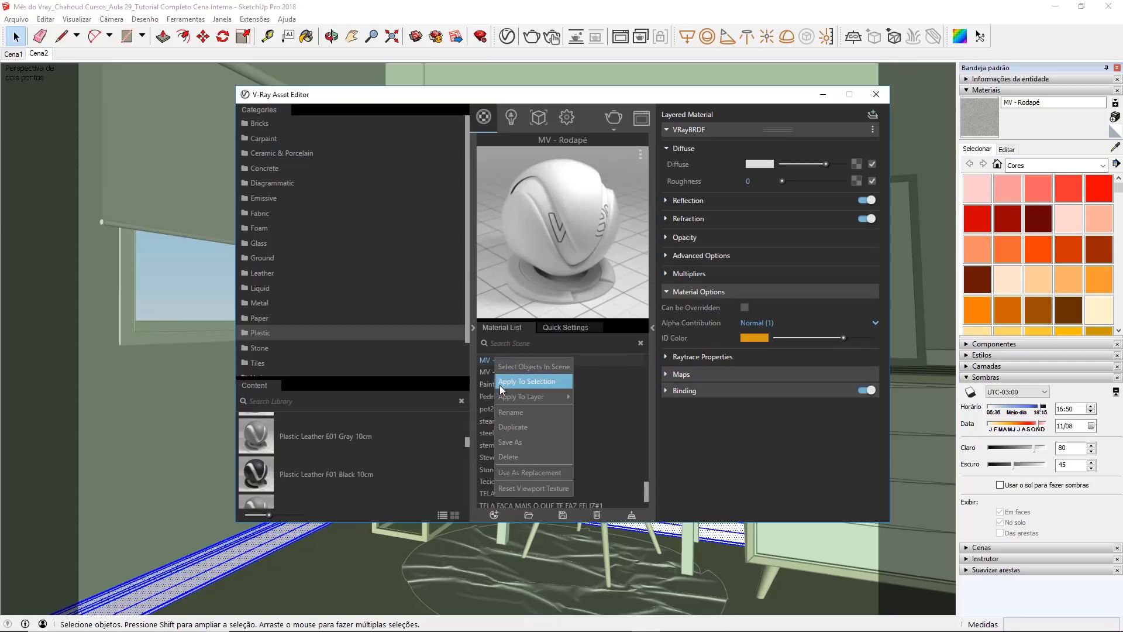
{"action": "left_click", "coordinate": [500, 382]}
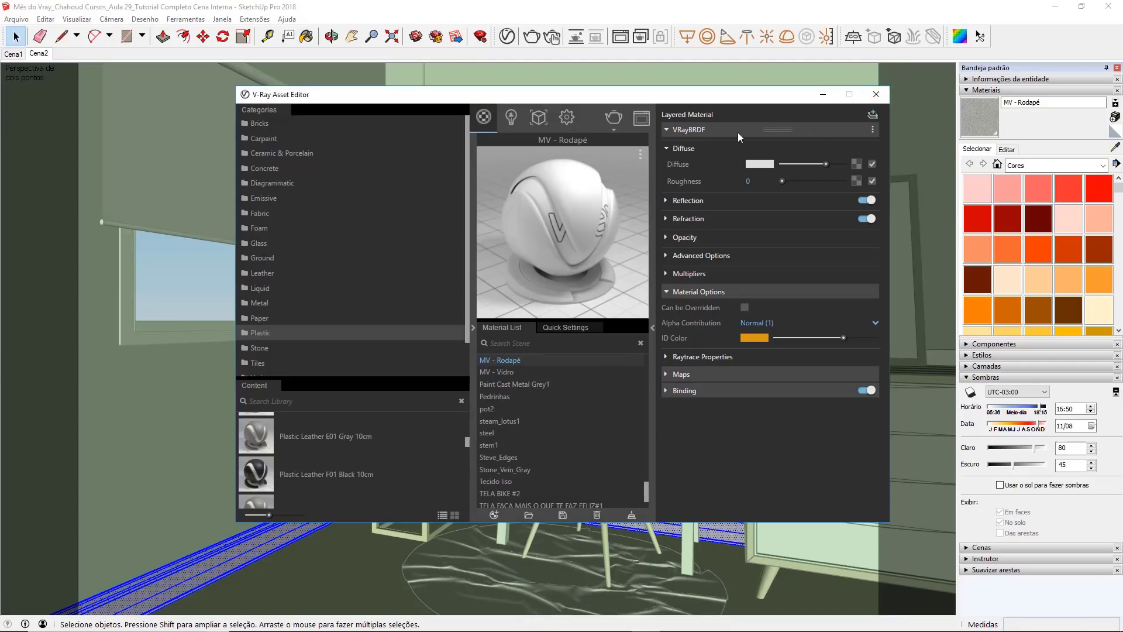
{"action": "left_click", "coordinate": [760, 130]}
{"action": "left_click", "coordinate": [876, 94]}
{"action": "left_click", "coordinate": [282, 400]}
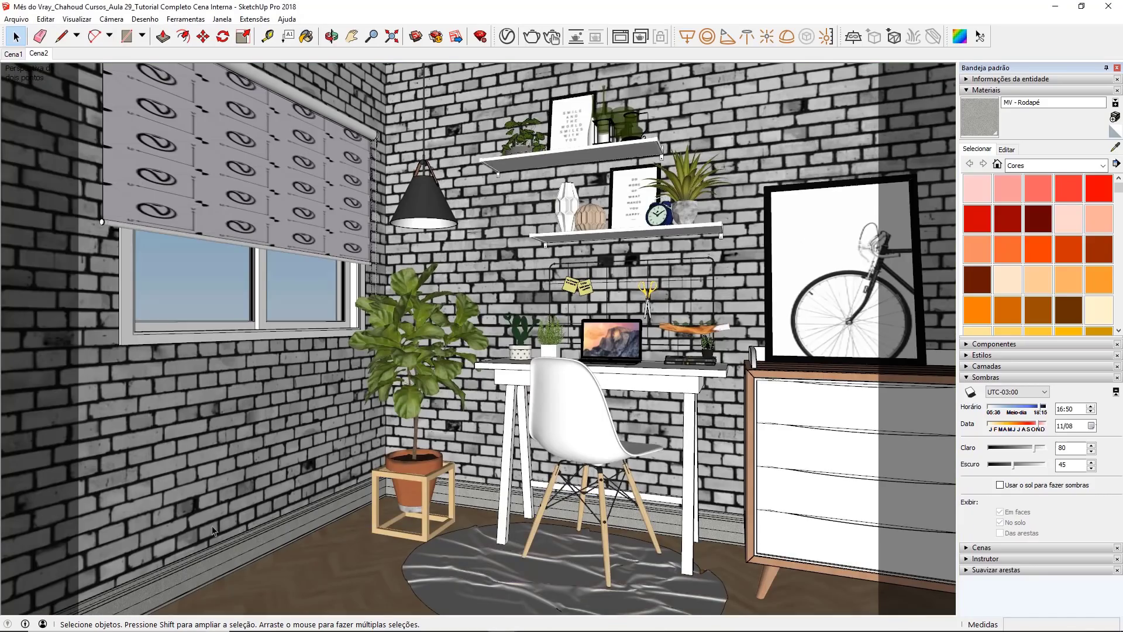
Step: Inspect the baseboard's texture up close, restore the Cena2 view, and render the scene
{"action": "scroll", "coordinate": [217, 576], "scroll_direction": "up", "scroll_amount": 10}
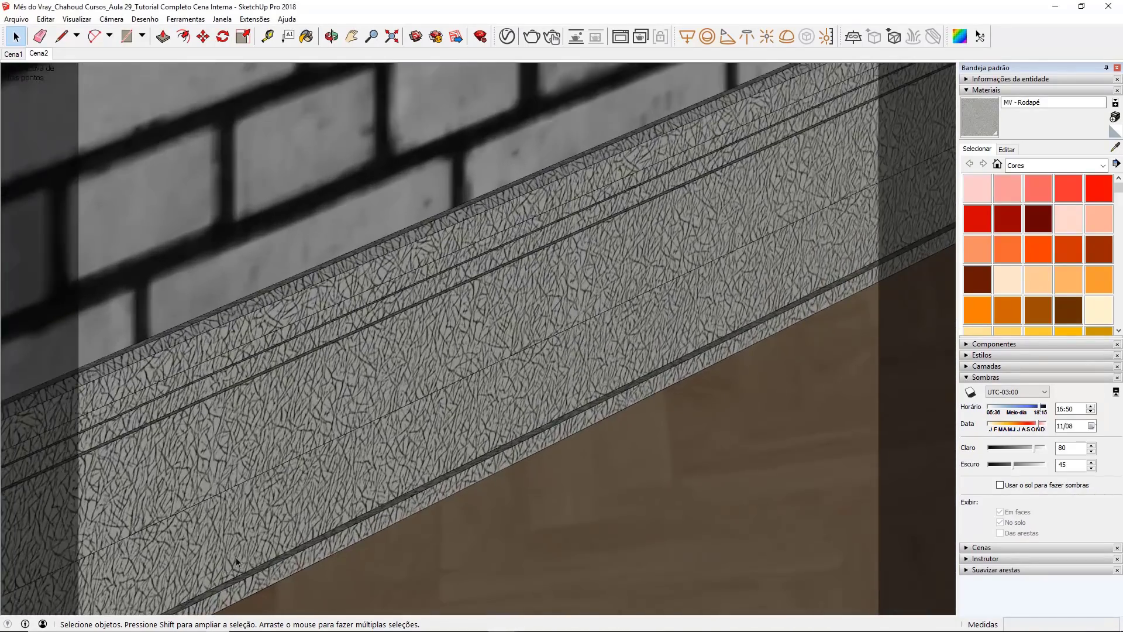
{"action": "middle_click_drag", "start_coordinate": [236, 557], "coordinate": [426, 338]}
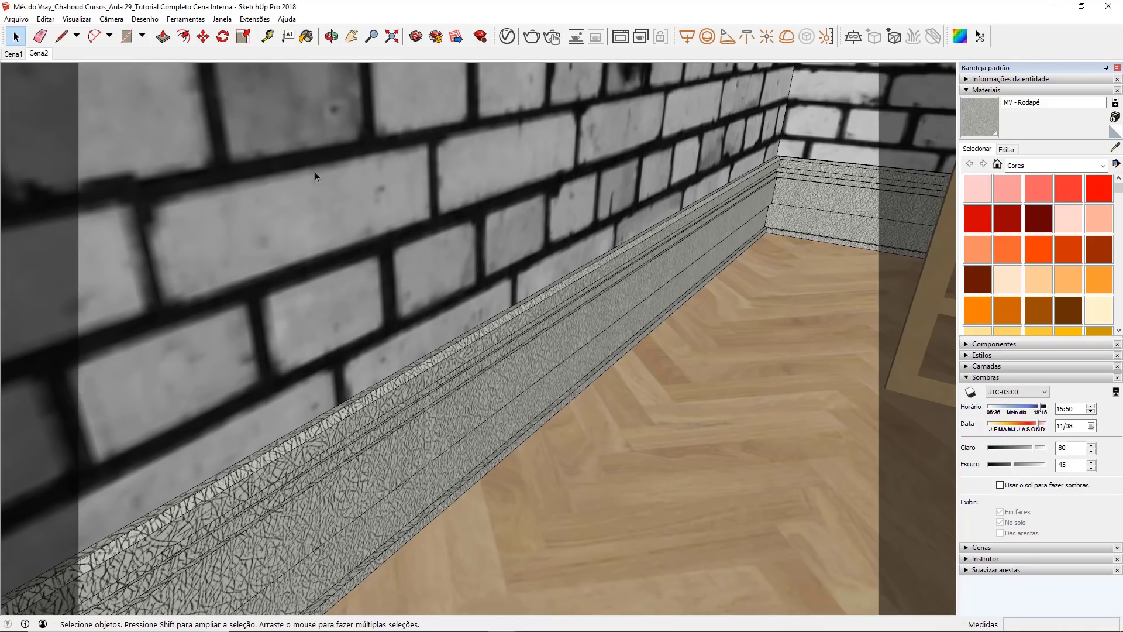
{"action": "left_click", "coordinate": [38, 53]}
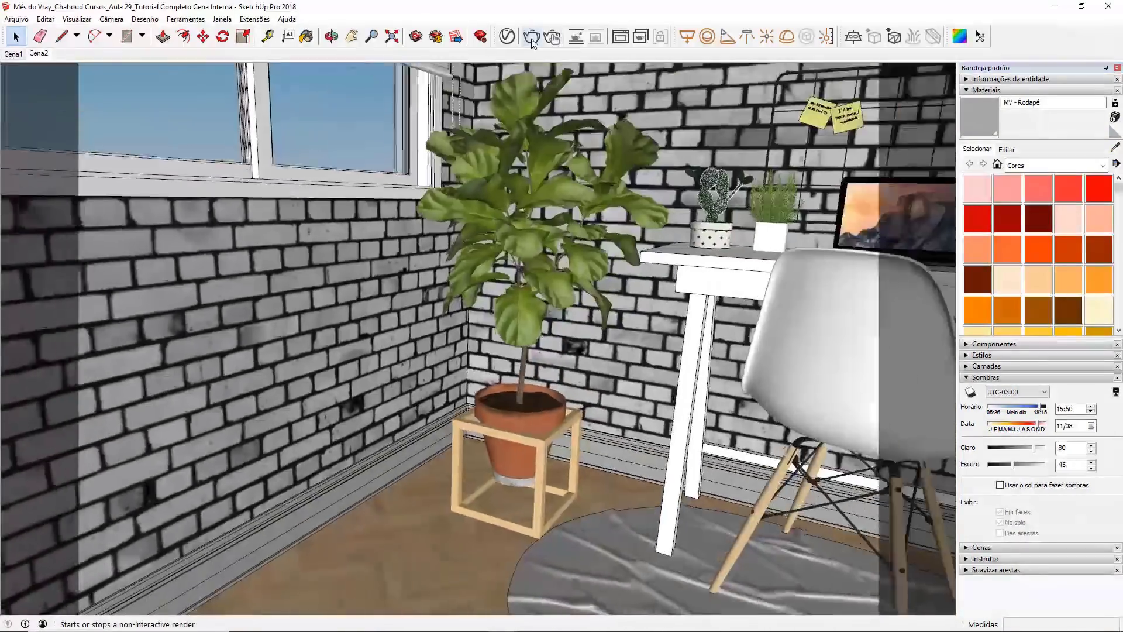
{"action": "left_click", "coordinate": [531, 39]}
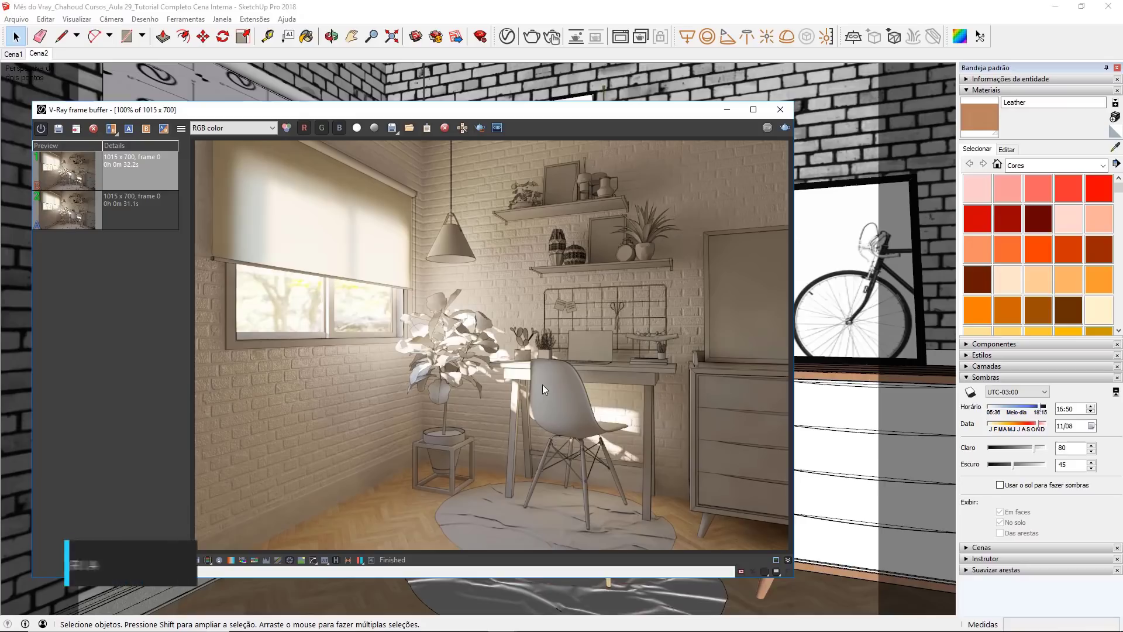
Step: Examine the pendant lamp's shade and underside in the rendered image, and reset the image to 100%
{"action": "scroll", "coordinate": [455, 243], "scroll_direction": "up", "scroll_amount": 1}
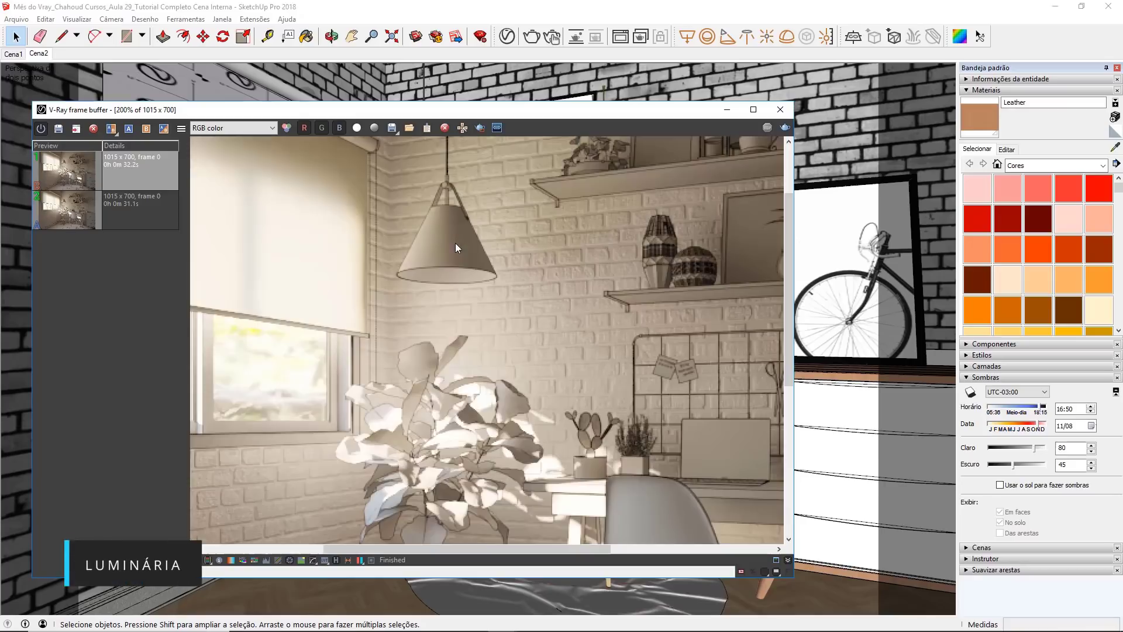
{"action": "scroll", "coordinate": [461, 237], "scroll_direction": "up", "scroll_amount": 1}
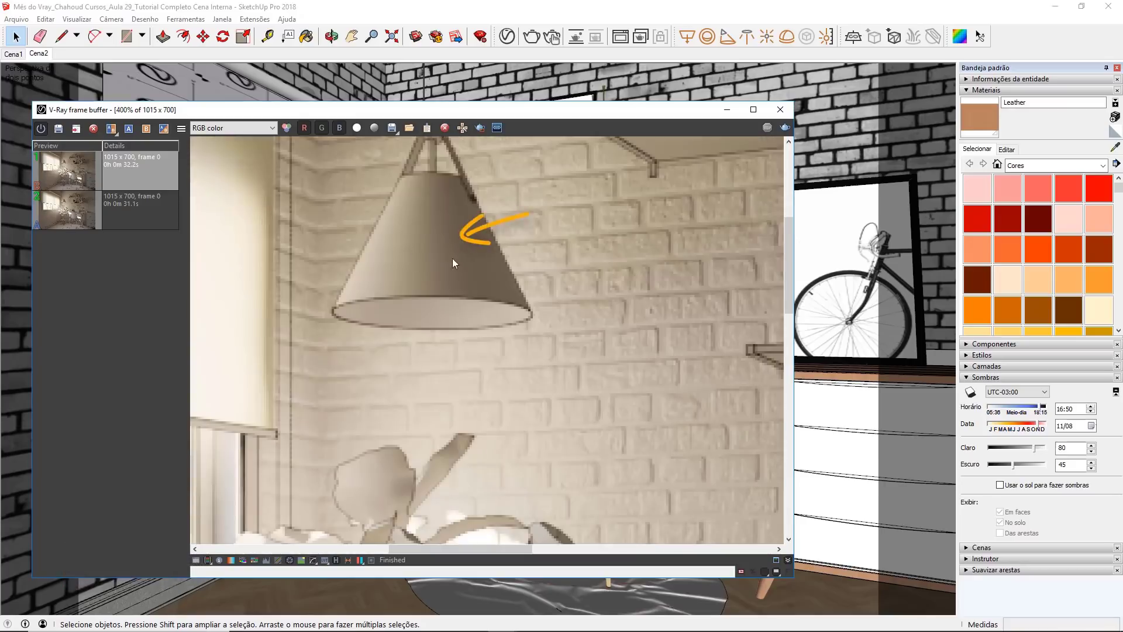
{"action": "middle_click_drag", "start_coordinate": [425, 257], "coordinate": [448, 194]}
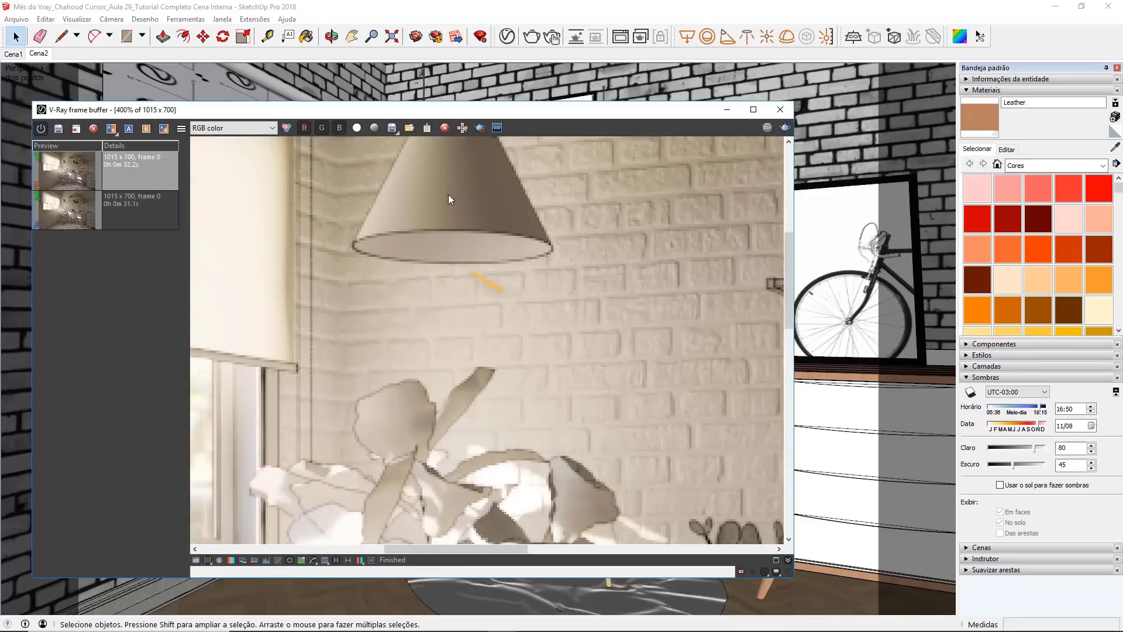
{"action": "double_click", "coordinate": [442, 247]}
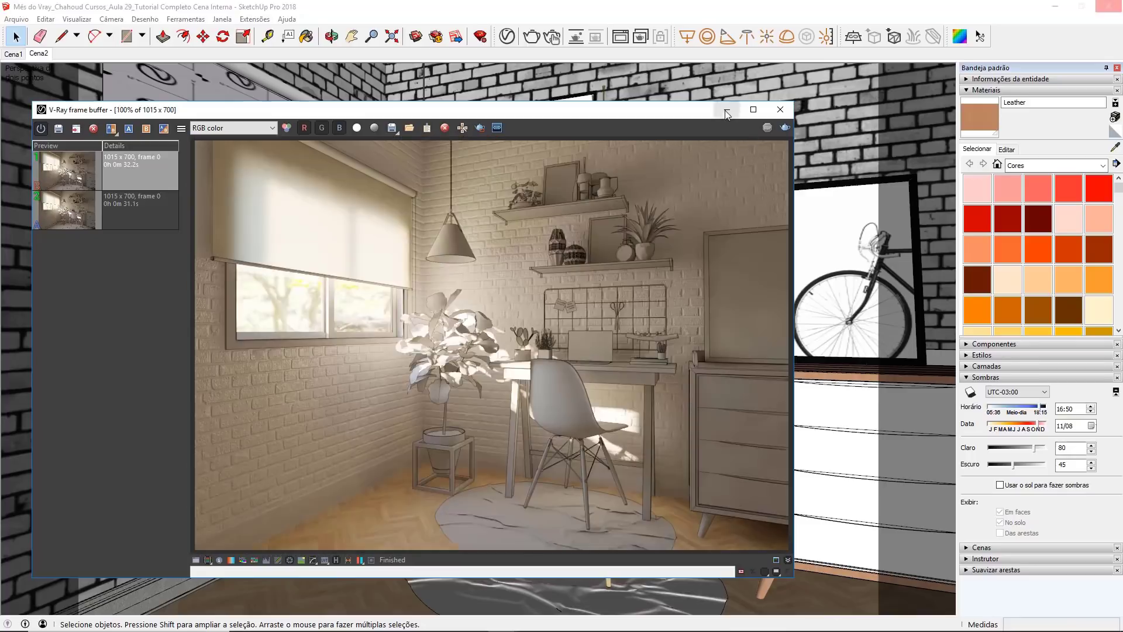
Step: Minimize the render window, sample the pendant lamp's outer shade material, and rename it MV - Luminária 01 in the V-Ray Asset Editor
{"action": "left_click", "coordinate": [727, 113]}
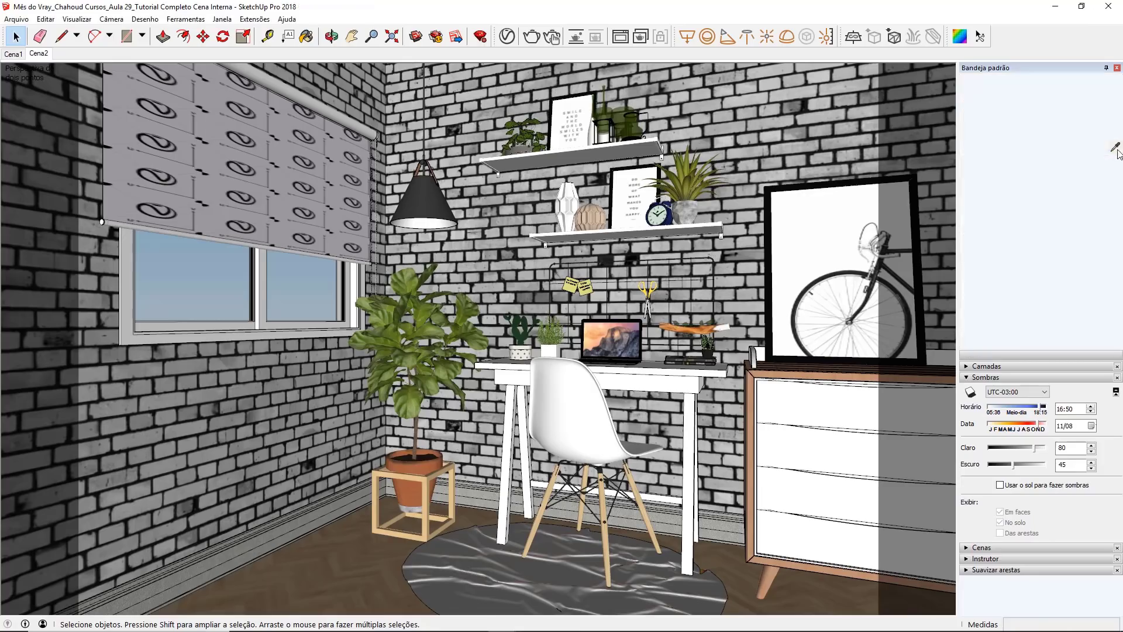
{"action": "key", "text": "b"}
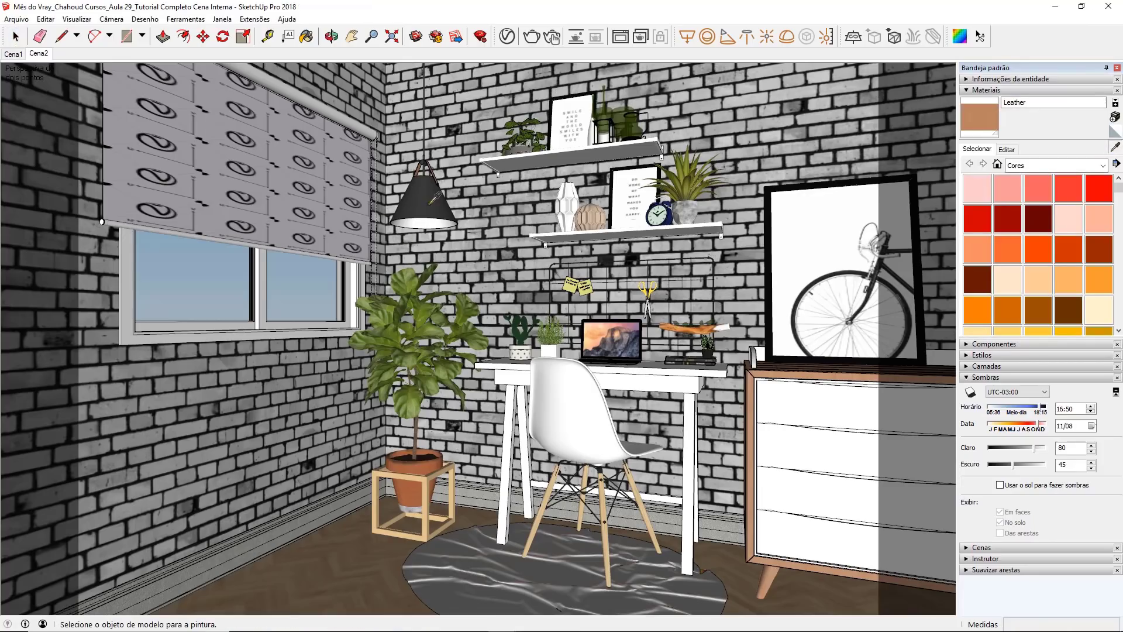
{"action": "left_click", "coordinate": [429, 205], "text": "alt"}
{"action": "left_click", "coordinate": [507, 36]}
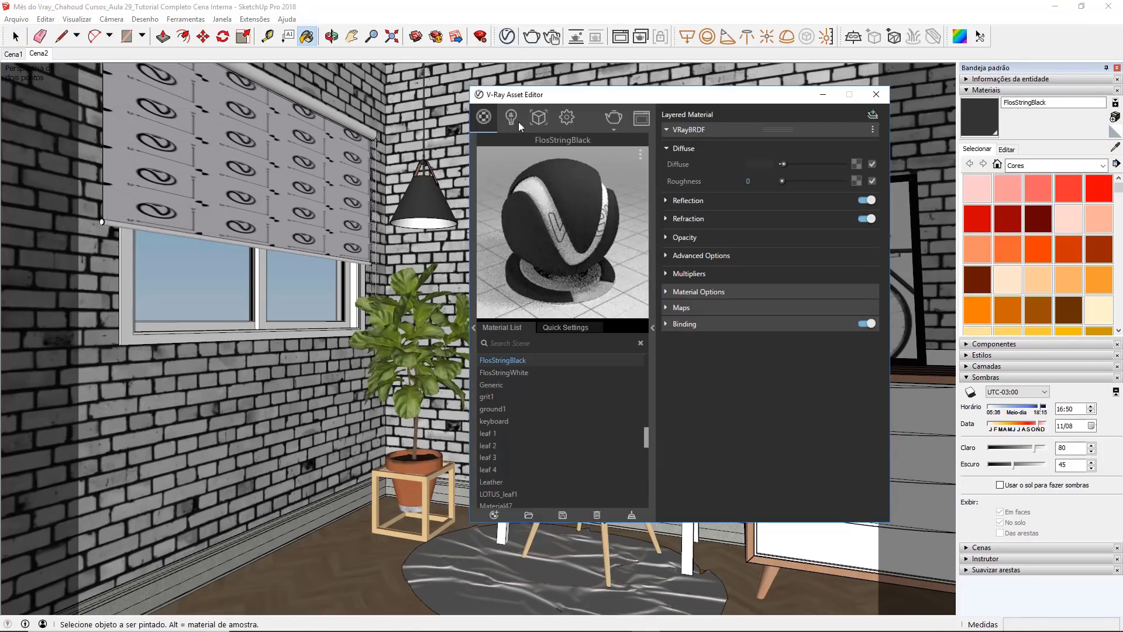
{"action": "double_click", "coordinate": [523, 358]}
{"action": "type", "text": "MV - Lumio"}
{"action": "type", "text": "ária 01"}
{"action": "key", "text": "Return"}
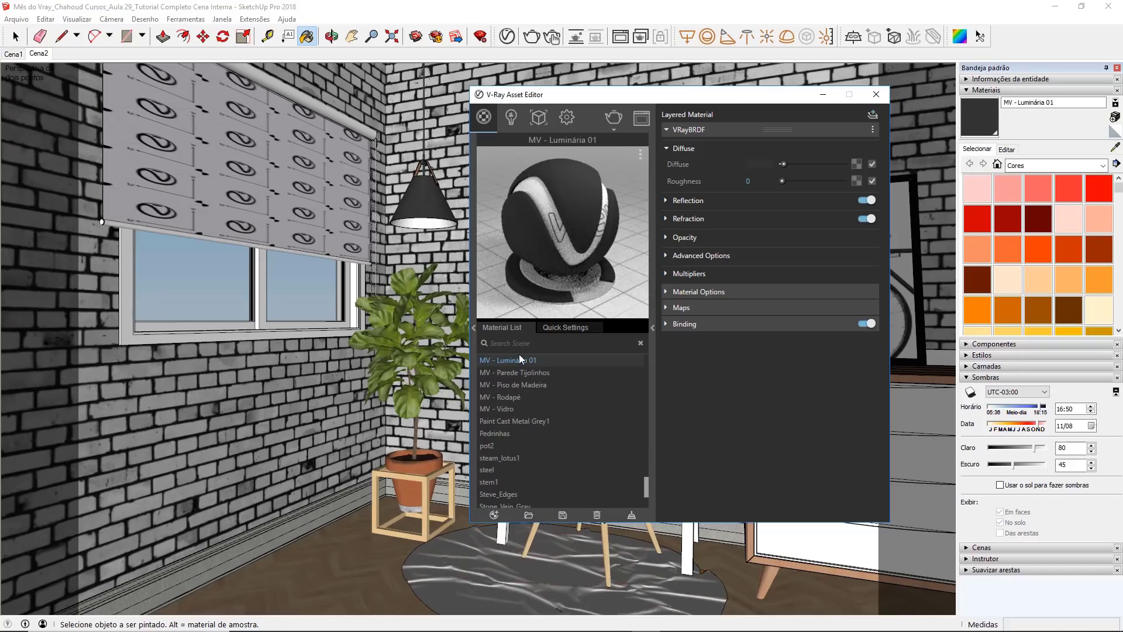
Step: Set the MV - Luminária 01 reflection colour to white and its reflection glossiness to 0.75
{"action": "left_click", "coordinate": [700, 202]}
{"action": "left_click_drag", "start_coordinate": [782, 216], "coordinate": [857, 213]}
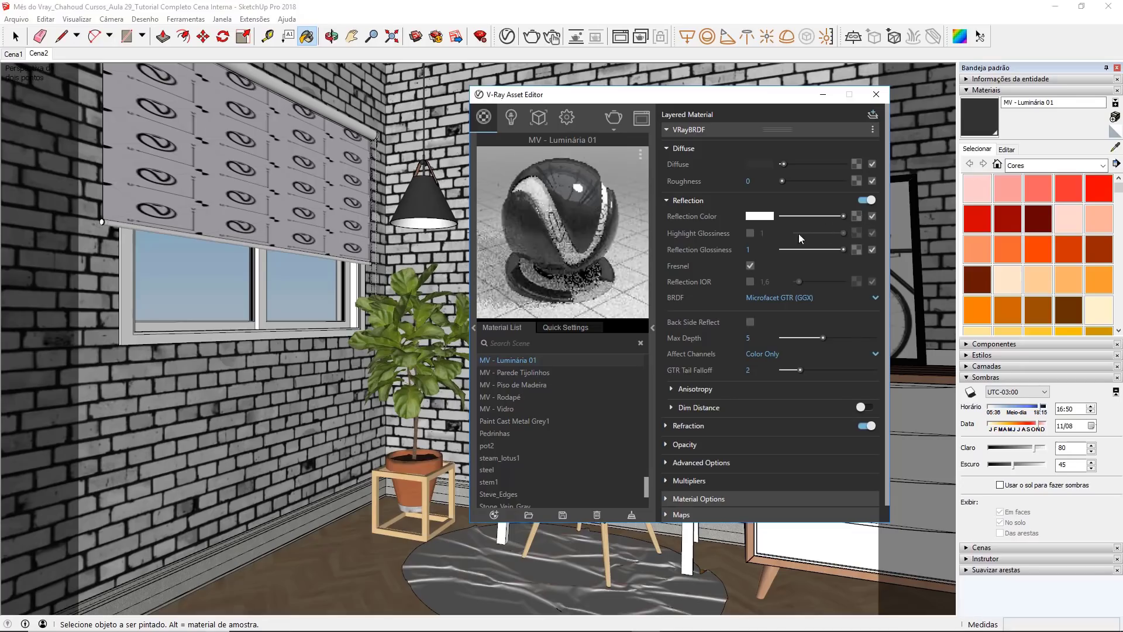
{"action": "left_click_drag", "start_coordinate": [762, 250], "coordinate": [736, 251]}
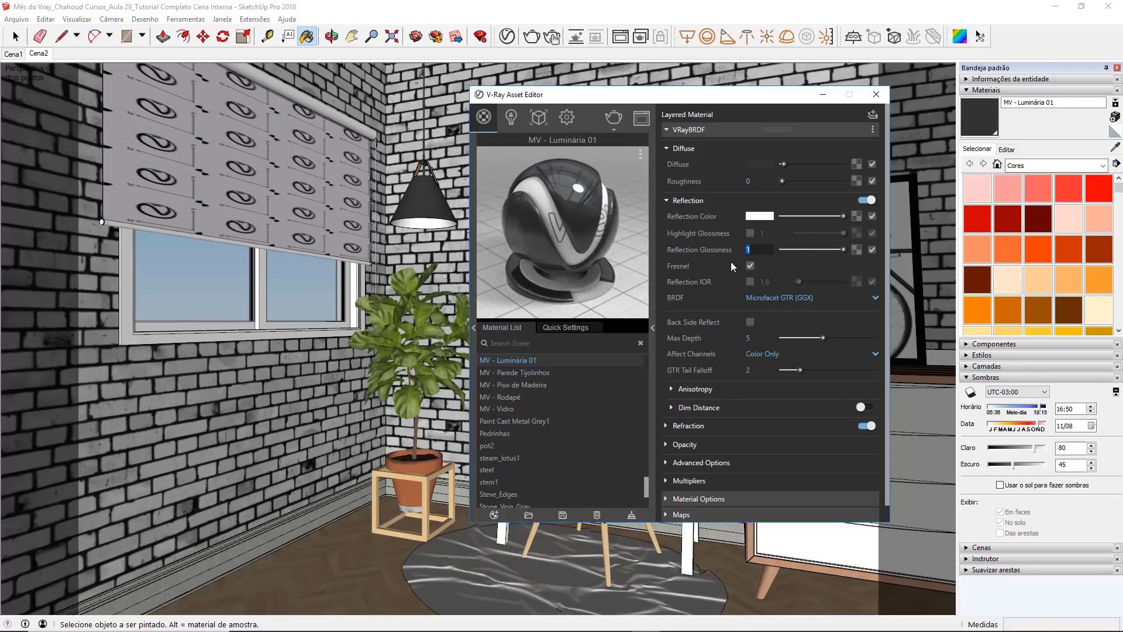
{"action": "key", "text": "BackSpace"}
{"action": "type", "text": ",75"}
{"action": "key", "text": "Return"}
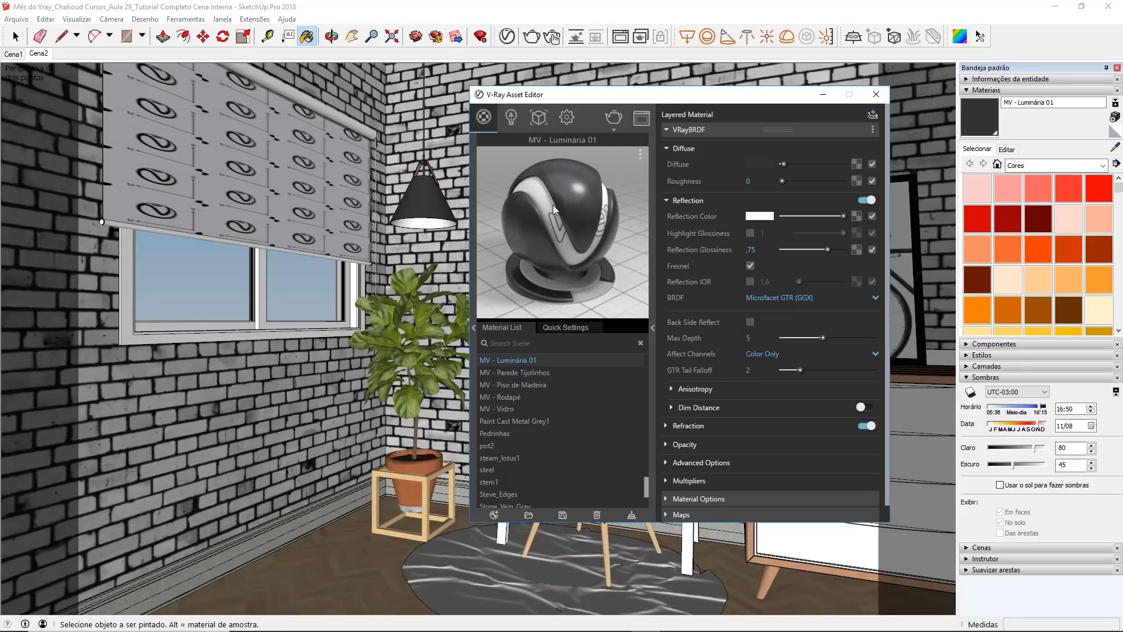
Step: Darken the MV - Luminária 01 diffuse colour to a grey of about 0.084 and turn off Can be Overridden
{"action": "left_click", "coordinate": [752, 164]}
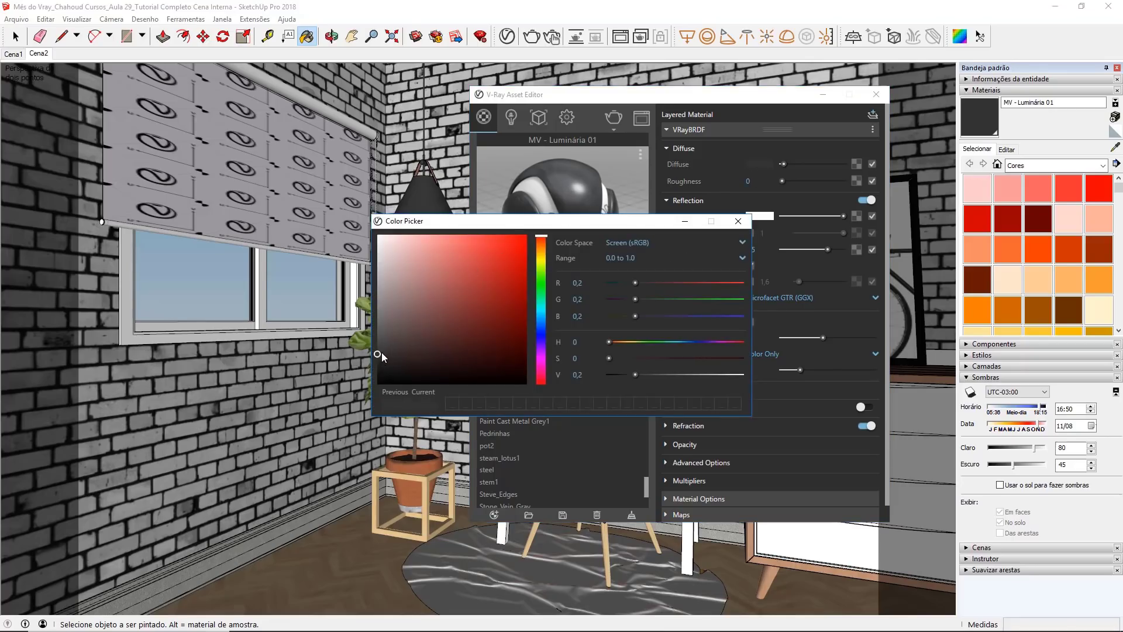
{"action": "left_click_drag", "start_coordinate": [377, 354], "coordinate": [378, 371]}
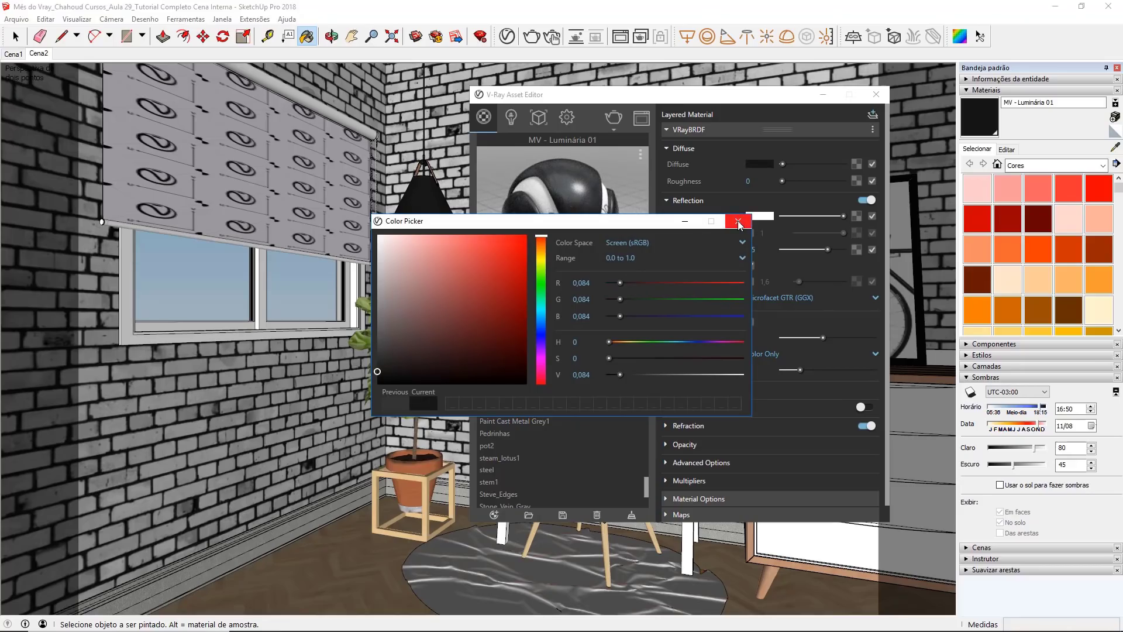
{"action": "left_click", "coordinate": [738, 222]}
{"action": "left_click", "coordinate": [692, 128]}
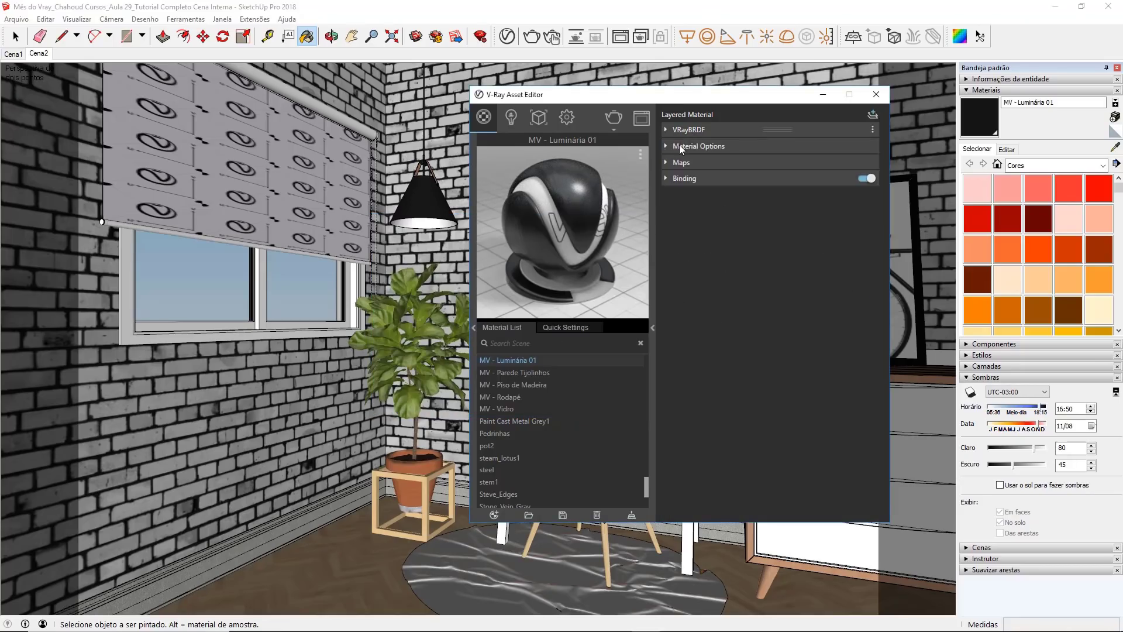
{"action": "left_click", "coordinate": [680, 147]}
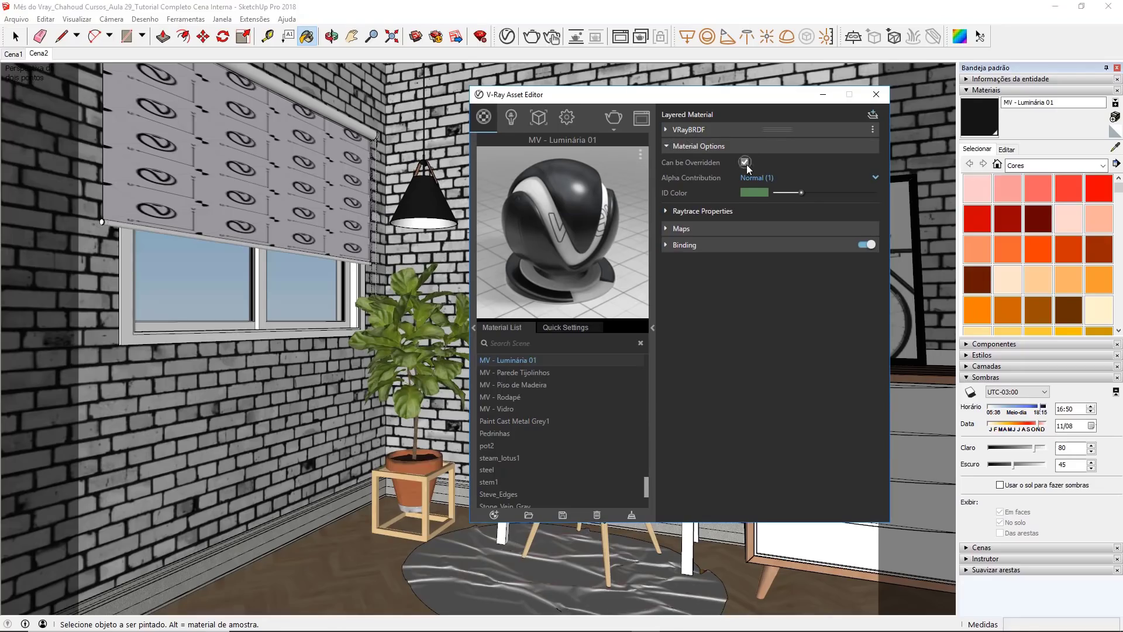
{"action": "left_click", "coordinate": [778, 147]}
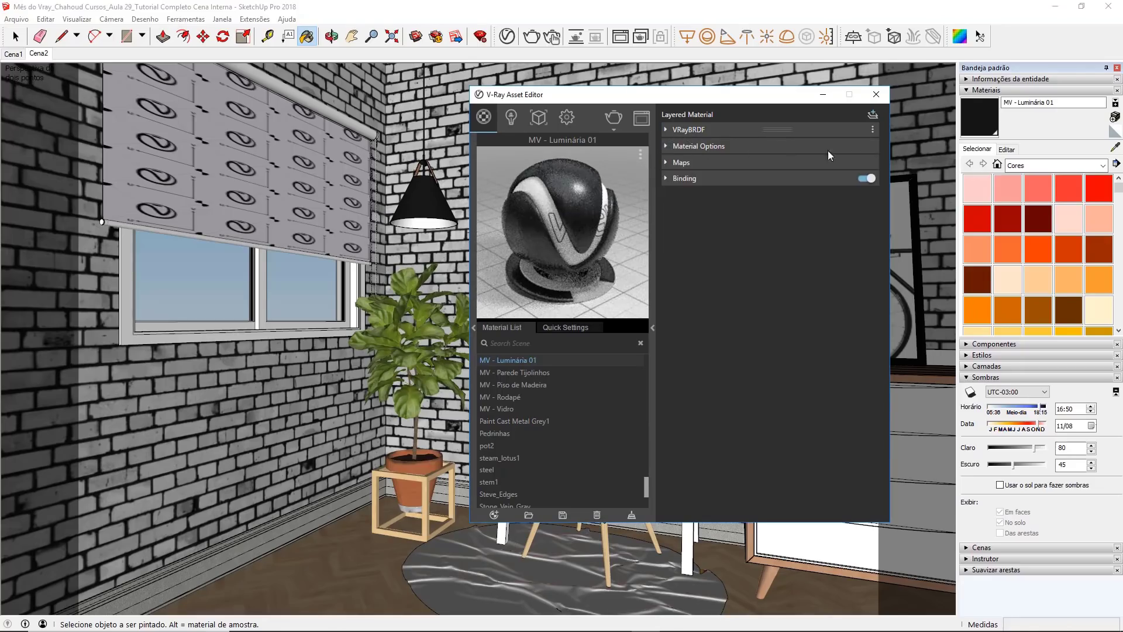
Step: Sample the white material inside the pendant lamp's shade and rename it MV - Luminária 02
{"action": "left_click", "coordinate": [1115, 147]}
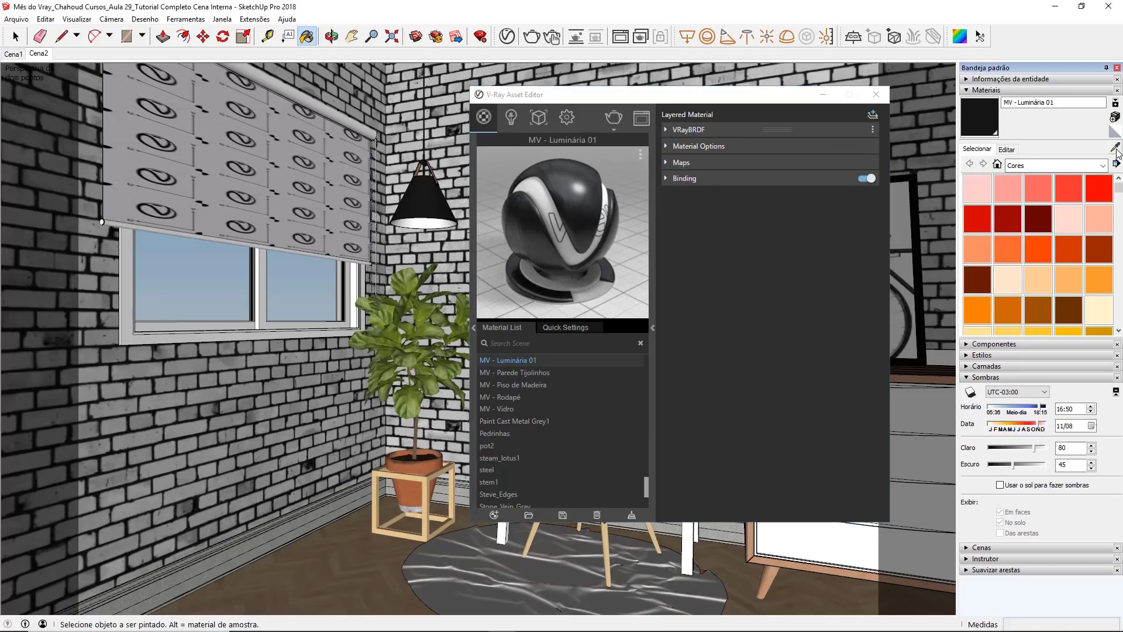
{"action": "left_click", "coordinate": [418, 225]}
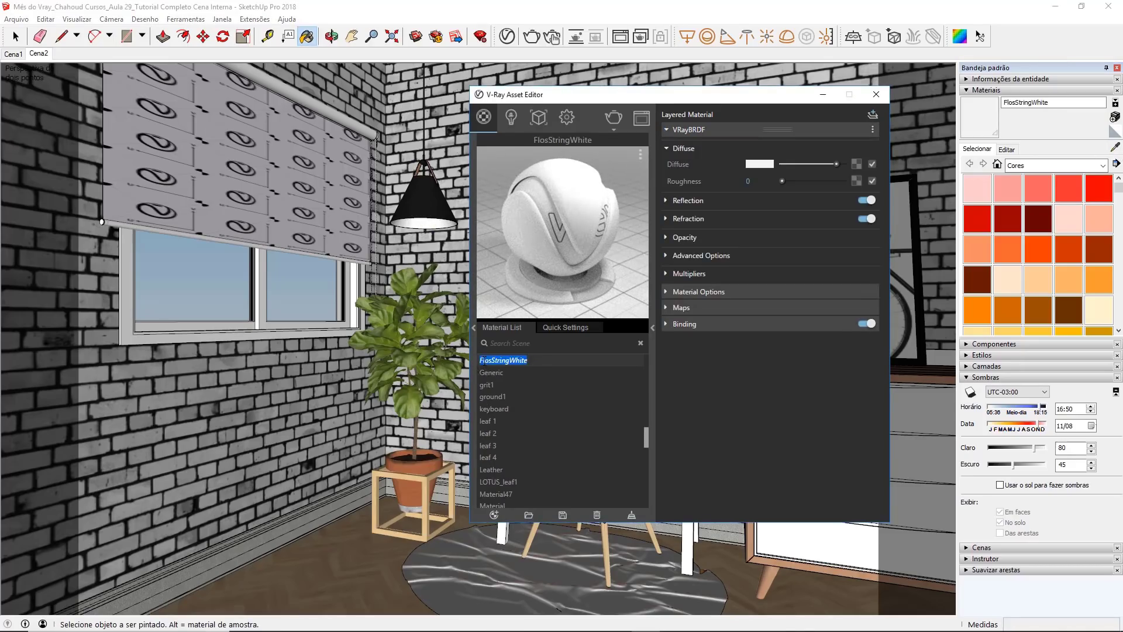
{"action": "double_click", "coordinate": [484, 360]}
{"action": "type", "text": "MT - Luminária 02"}
{"action": "key", "text": "Return"}
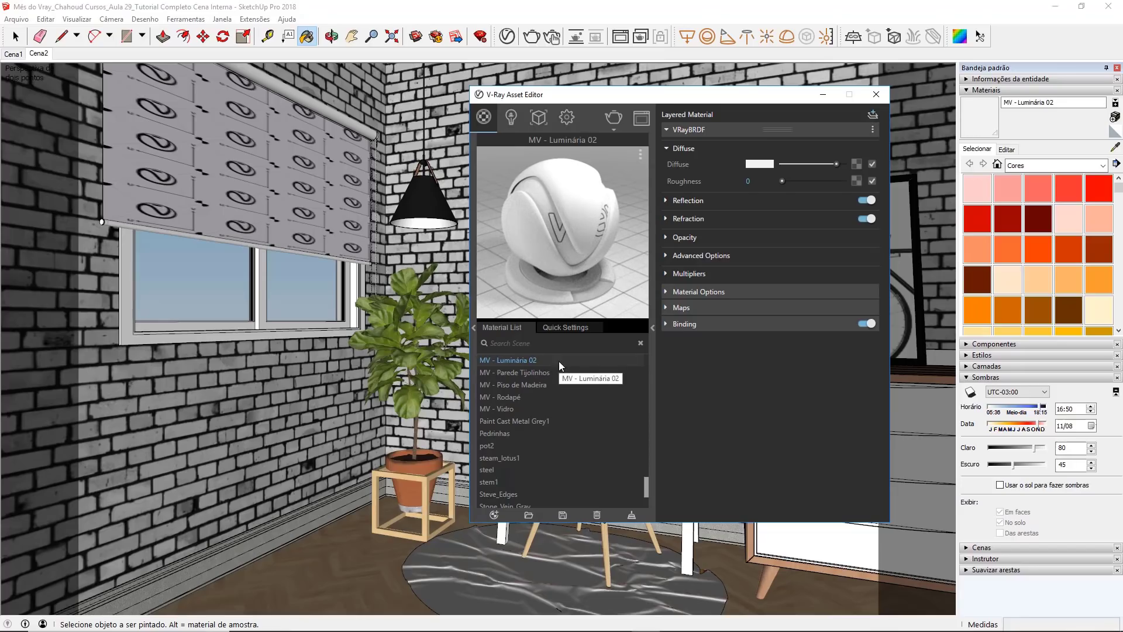
Step: Change the MV - Luminária 02 diffuse colour to near-black
{"action": "left_click", "coordinate": [760, 164]}
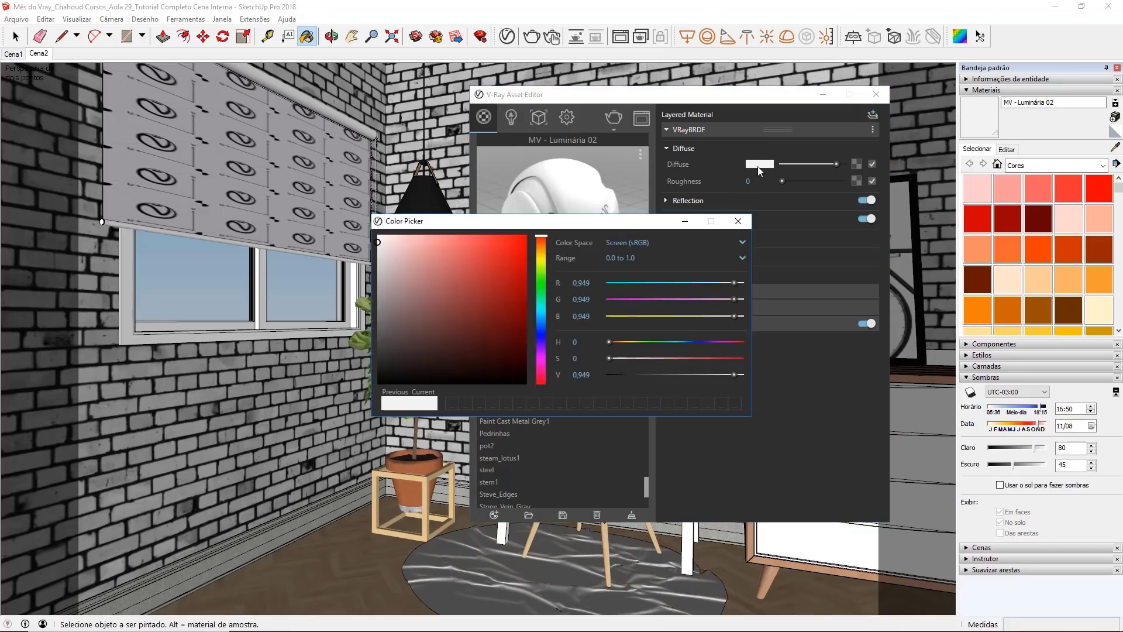
{"action": "left_click_drag", "start_coordinate": [433, 281], "coordinate": [373, 374]}
{"action": "left_click", "coordinate": [738, 220]}
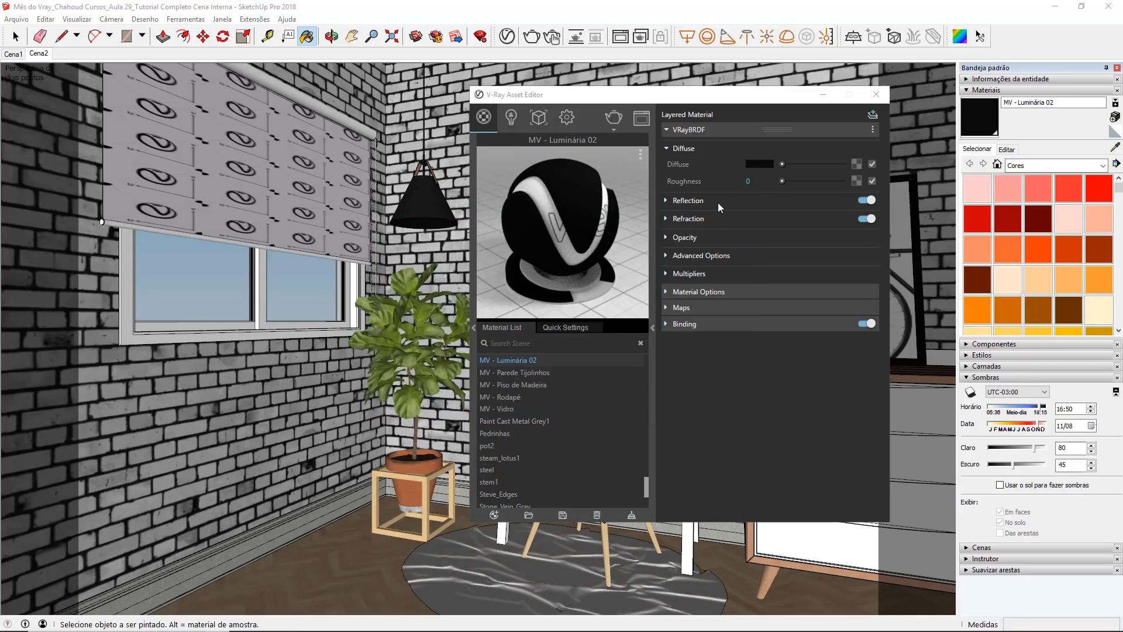
Step: Raise the MV - Luminária 02 reflection colour to white and set its reflection glossiness to 0.85
{"action": "left_click", "coordinate": [718, 202]}
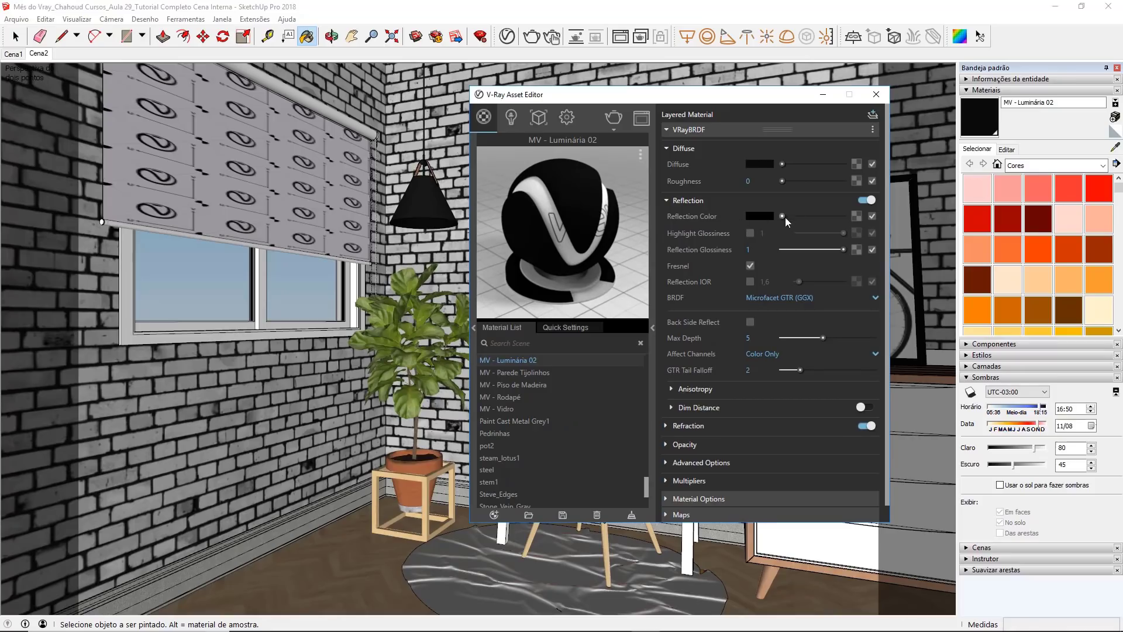
{"action": "left_click_drag", "start_coordinate": [783, 216], "coordinate": [841, 214]}
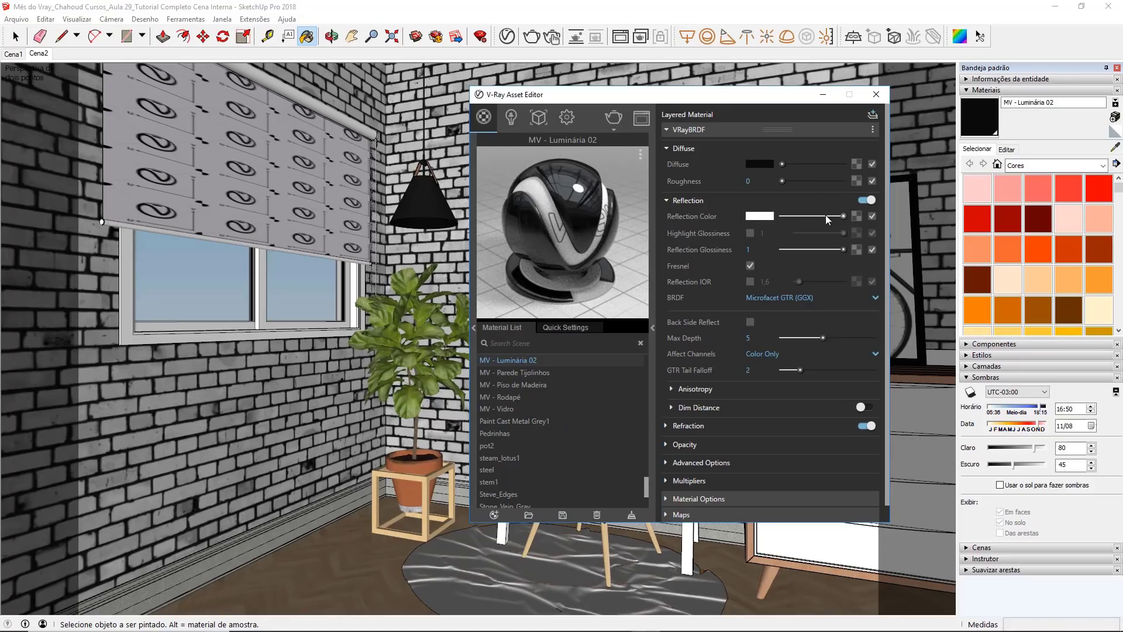
{"action": "left_click", "coordinate": [748, 250]}
{"action": "type", "text": ",85"}
{"action": "key", "text": "Return"}
Step: Enable the custom Reflection IOR for MV - Luminária 02 and set it to 6
{"action": "left_click", "coordinate": [749, 281]}
{"action": "left_click", "coordinate": [765, 281]}
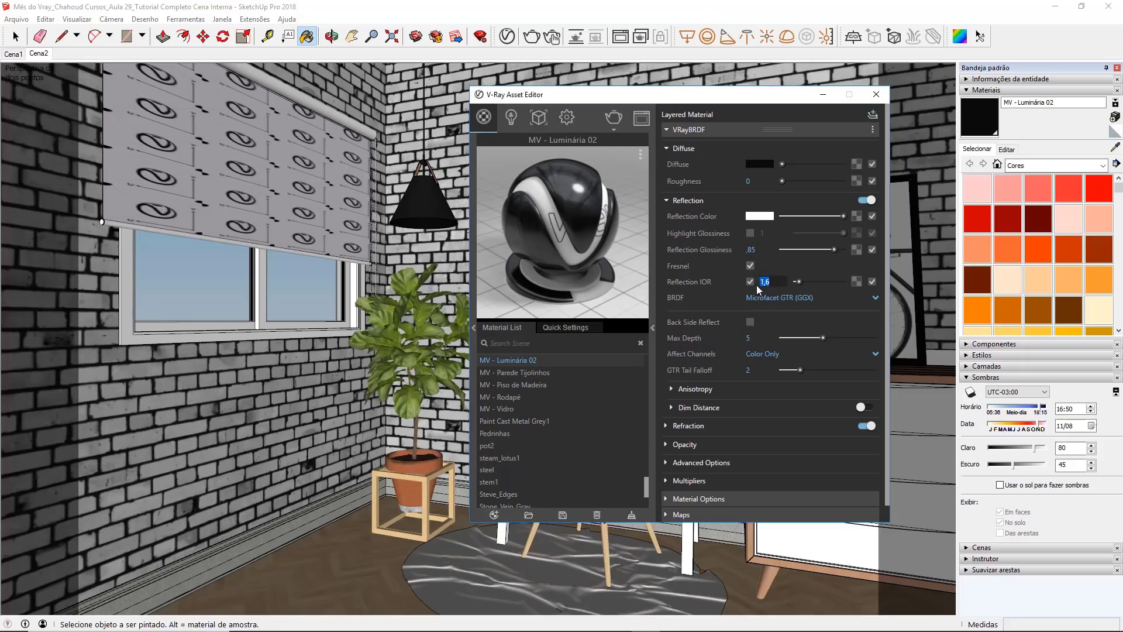
{"action": "type", "text": "6"}
{"action": "key", "text": "Return"}
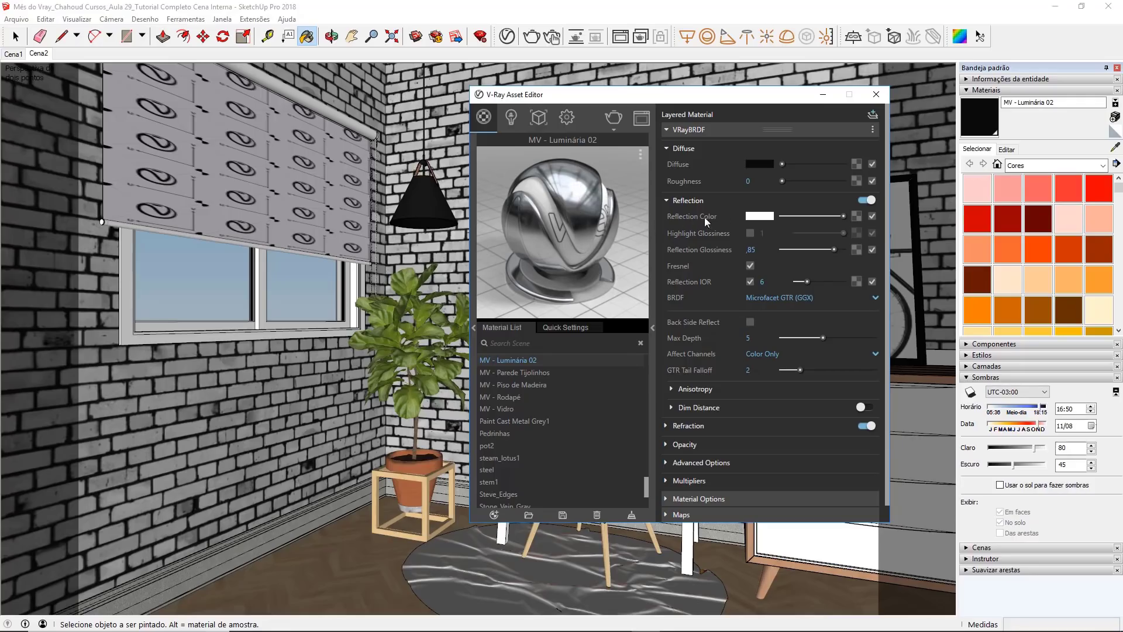
Step: Tint the MV - Luminária 02 reflection a light copper tone, about R 0.897, G 0.771, B 0.633
{"action": "left_click", "coordinate": [760, 216]}
{"action": "left_click", "coordinate": [542, 240]}
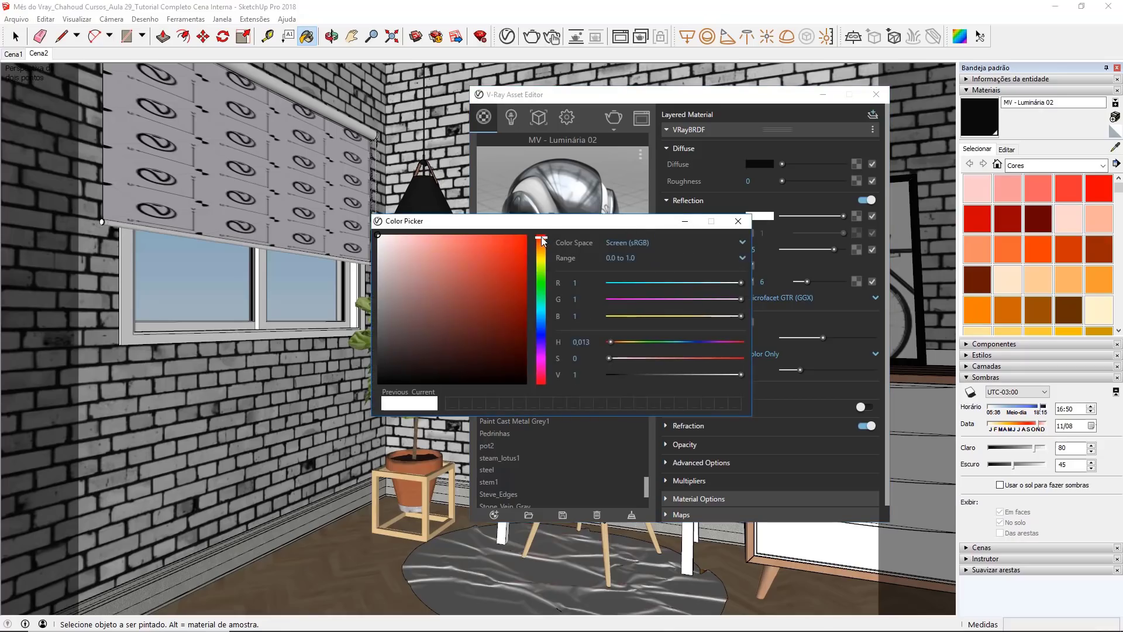
{"action": "left_click_drag", "start_coordinate": [542, 240], "coordinate": [543, 253]}
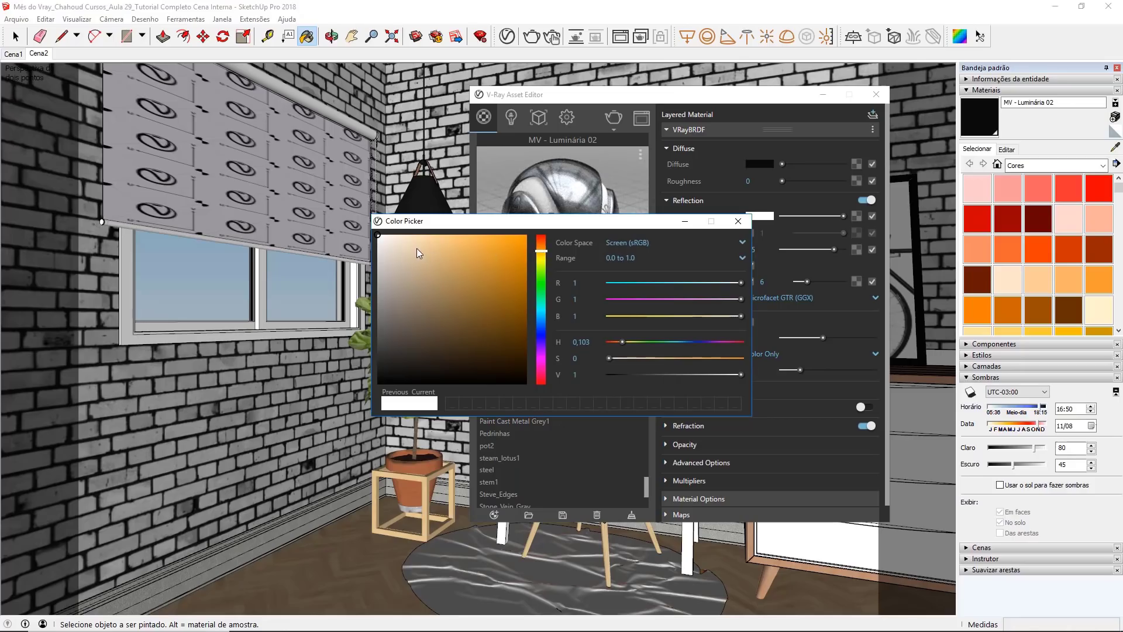
{"action": "left_click_drag", "start_coordinate": [414, 250], "coordinate": [407, 251]}
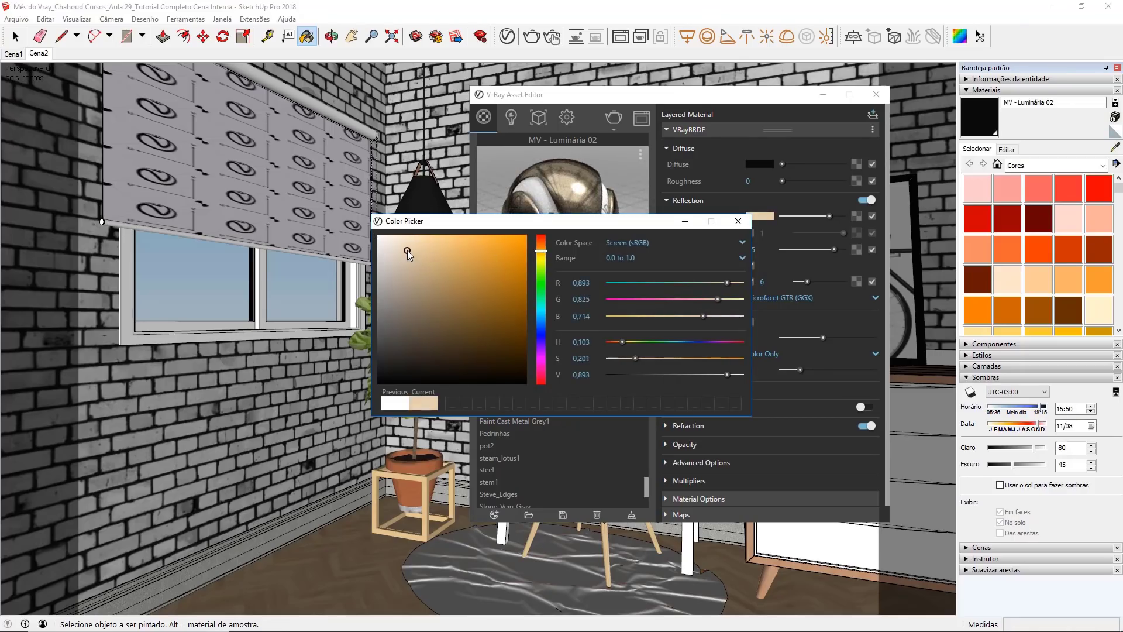
{"action": "left_click", "coordinate": [539, 248]}
{"action": "left_click", "coordinate": [421, 250]}
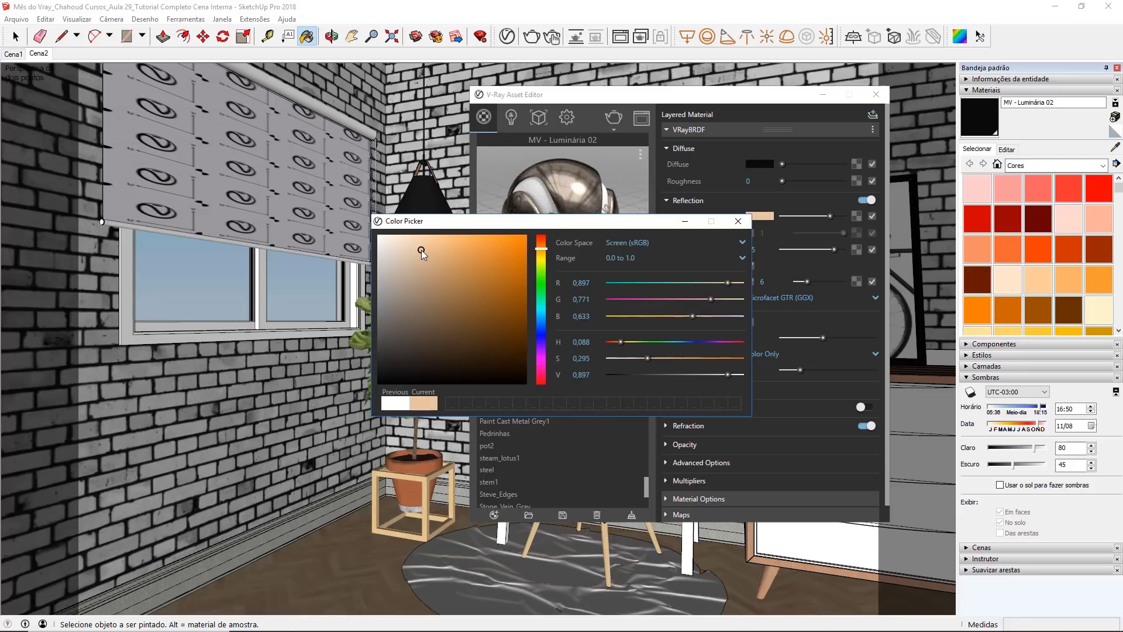
{"action": "left_click", "coordinate": [737, 222]}
Step: Turn off Can be Overridden for MV - Luminária 02 and close the Asset Editor
{"action": "left_click", "coordinate": [710, 130]}
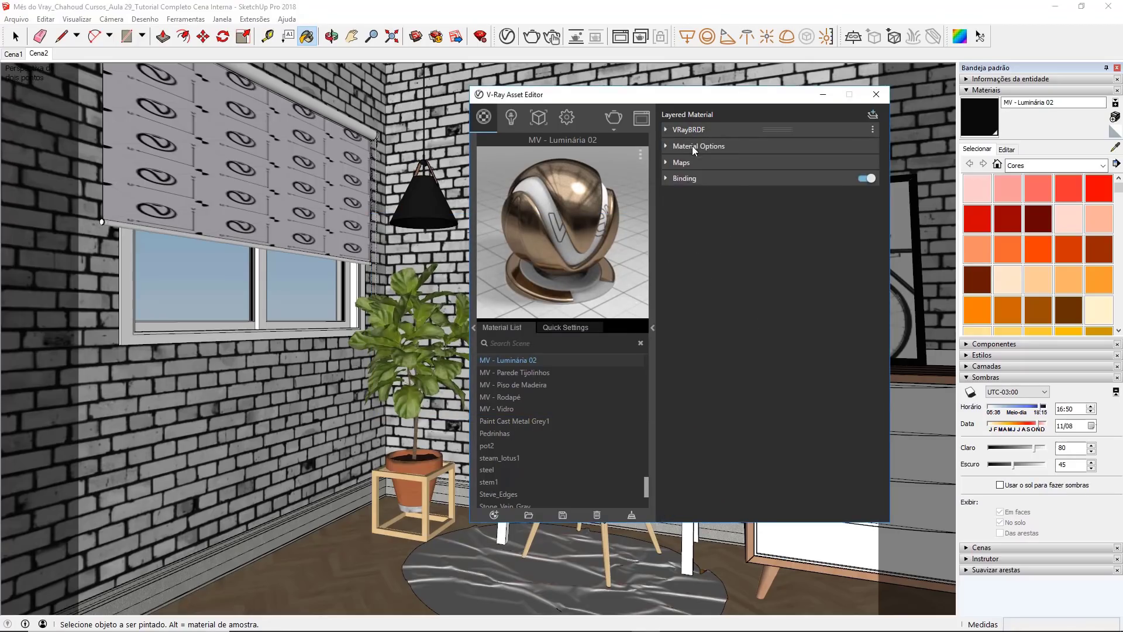
{"action": "left_click", "coordinate": [693, 147]}
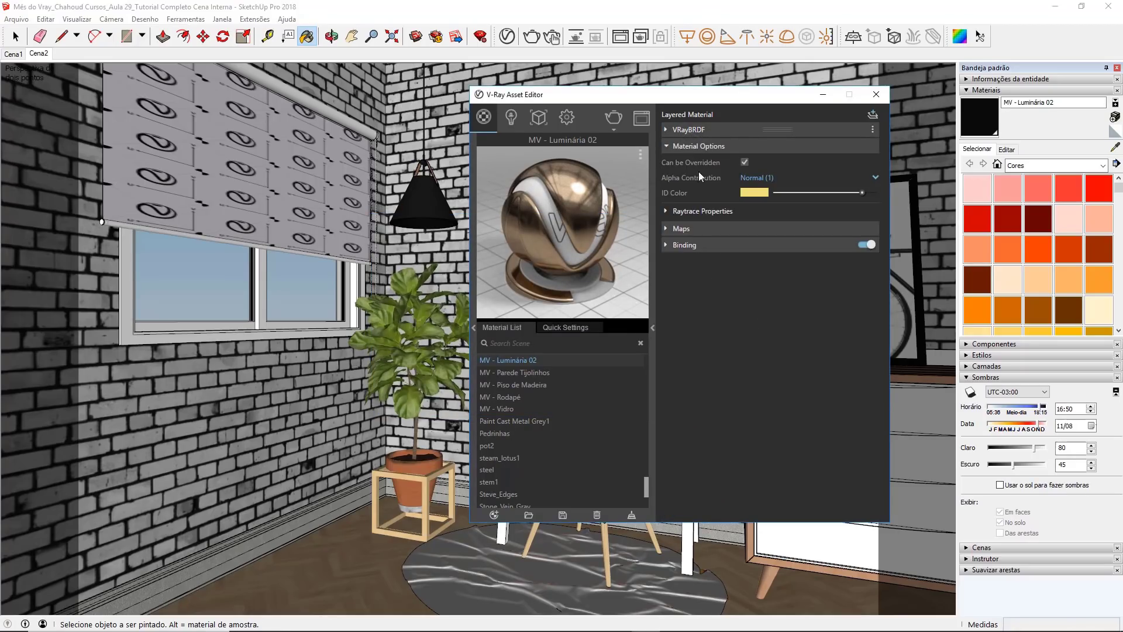
{"action": "left_click", "coordinate": [744, 162]}
{"action": "left_click", "coordinate": [876, 94]}
Step: Sample the leather material at the top of the pendant lamp and rename it MV - Luminária 03 in the Asset Editor
{"action": "left_click", "coordinate": [1116, 149]}
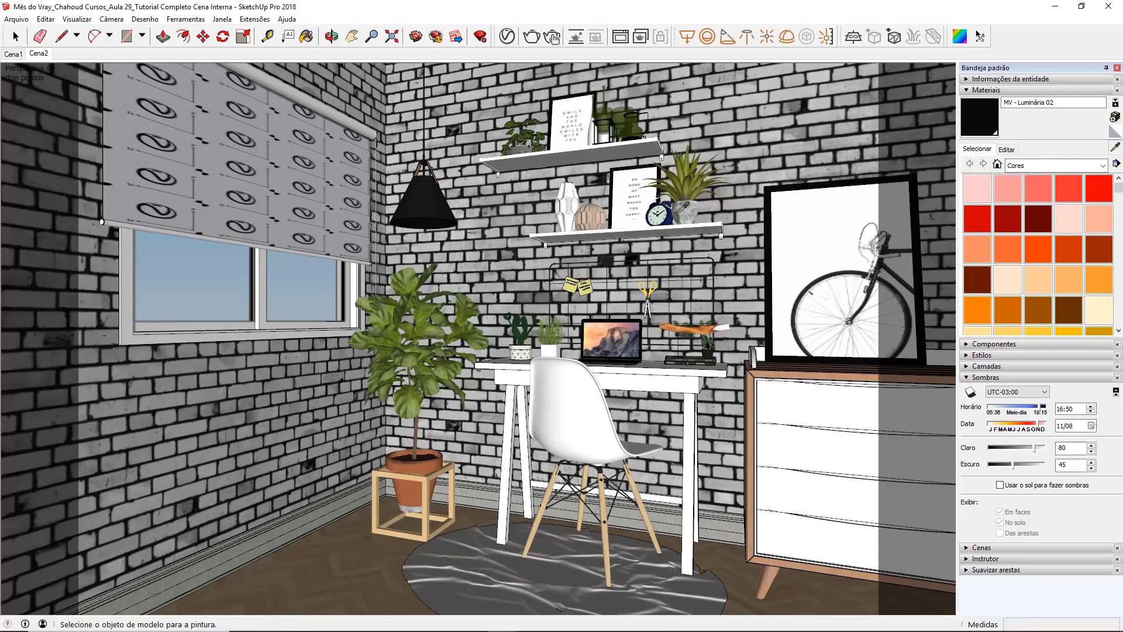
{"action": "left_click", "coordinate": [419, 169]}
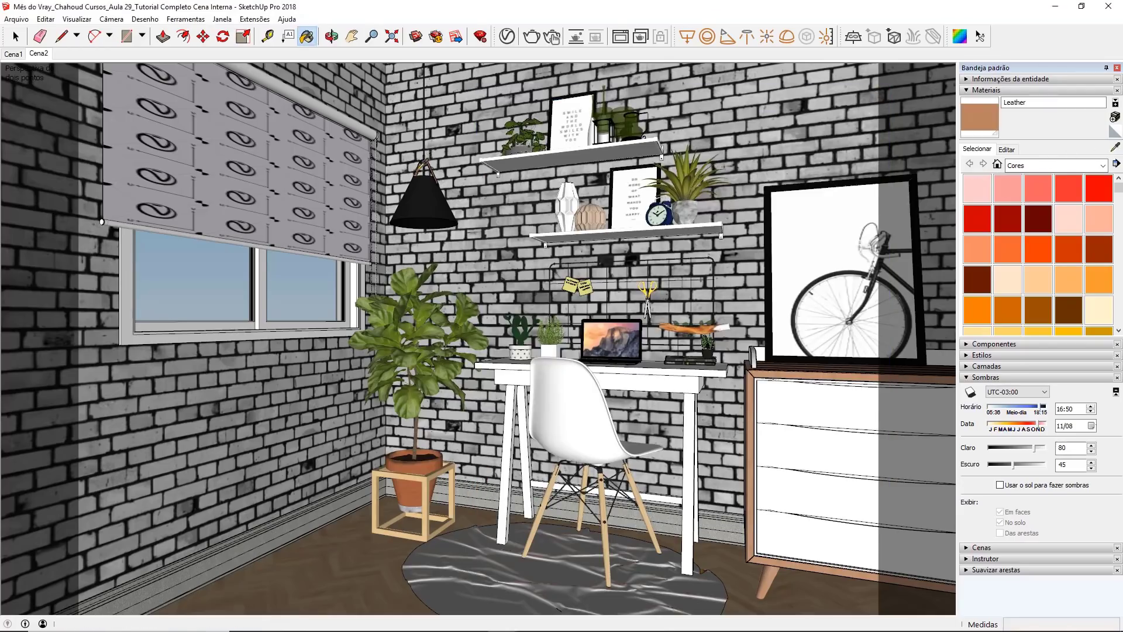
{"action": "left_click", "coordinate": [507, 37]}
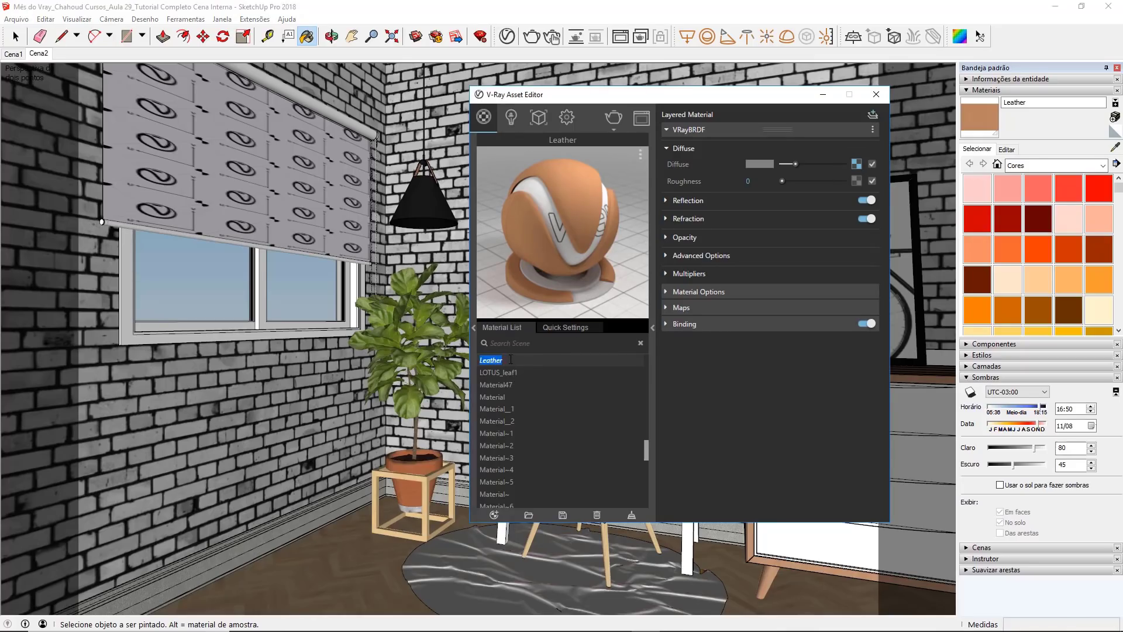
{"action": "type", "text": "MV - Luminaria 2"}
{"action": "key", "text": "Return"}
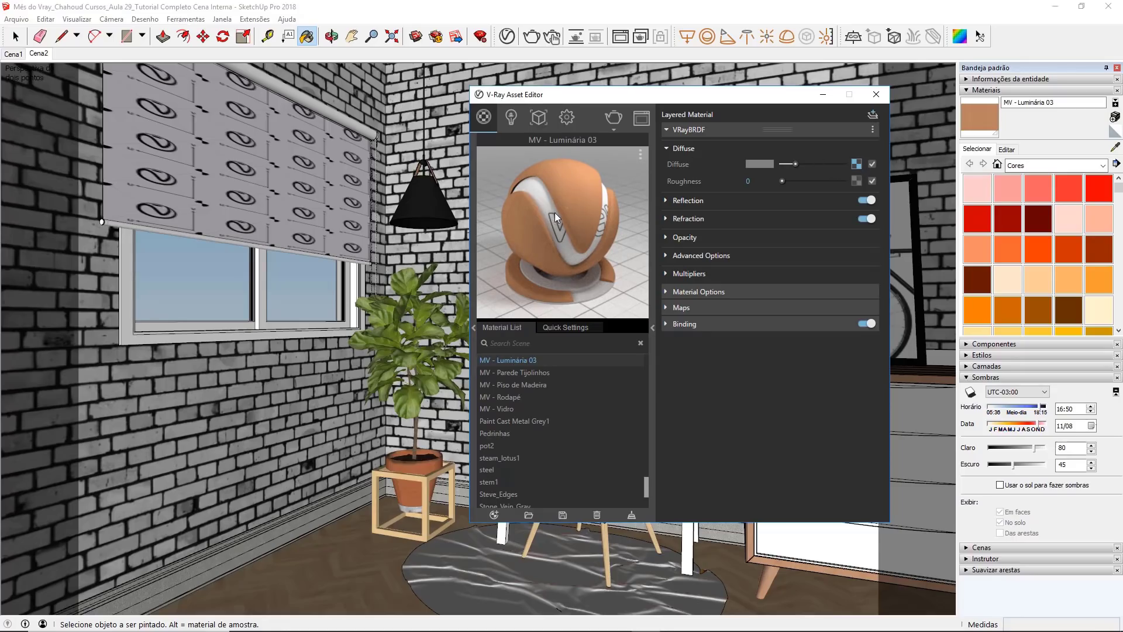
Step: Set the MV - Luminária 03 reflection color to white and enable its Highlight Glossiness at 0.55
{"action": "left_click", "coordinate": [694, 202]}
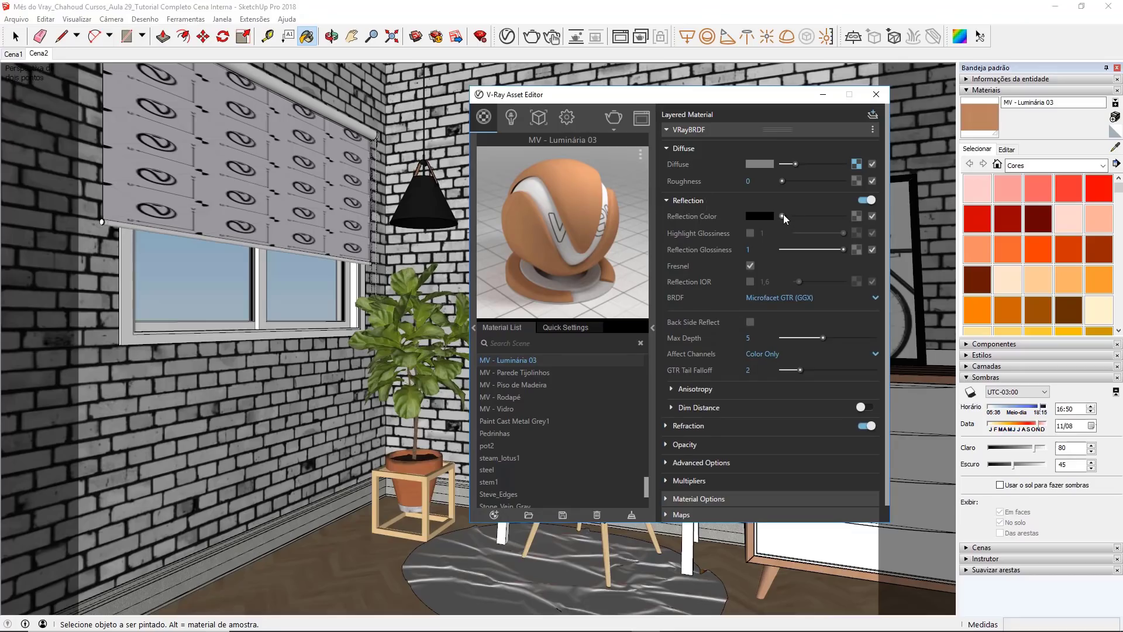
{"action": "left_click_drag", "start_coordinate": [784, 214], "coordinate": [847, 218]}
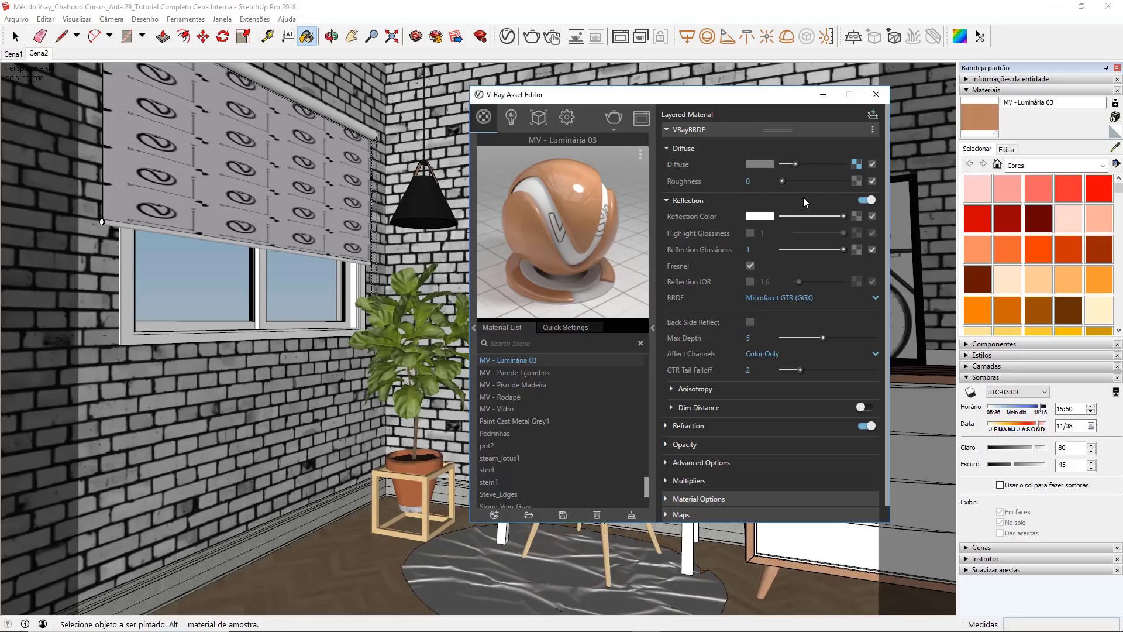
{"action": "left_click", "coordinate": [750, 233]}
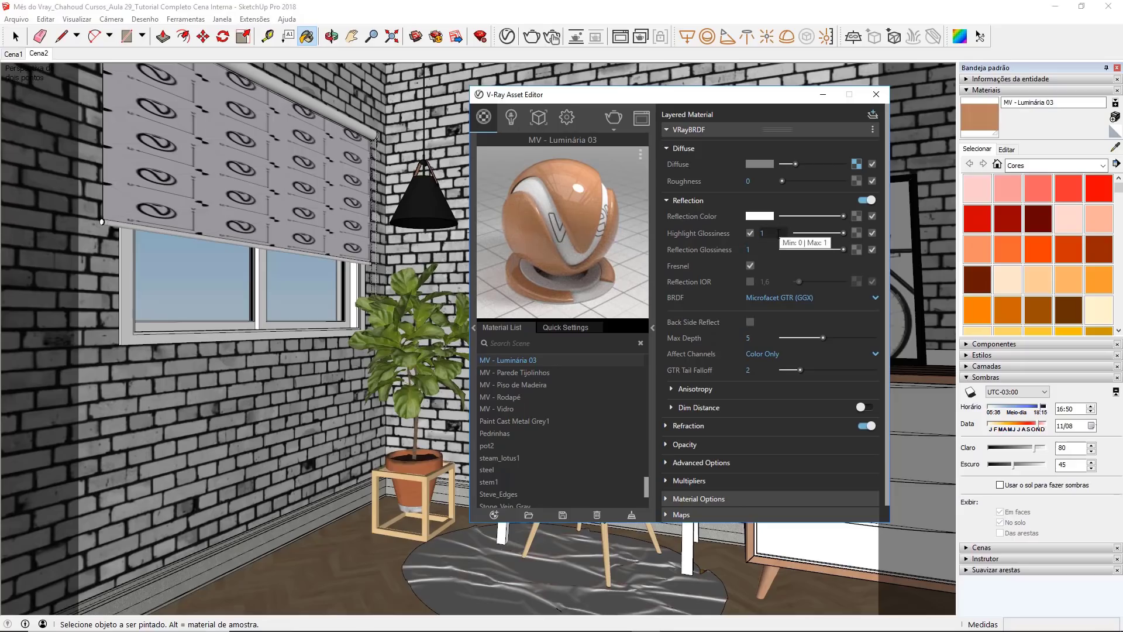
{"action": "double_click", "coordinate": [761, 233]}
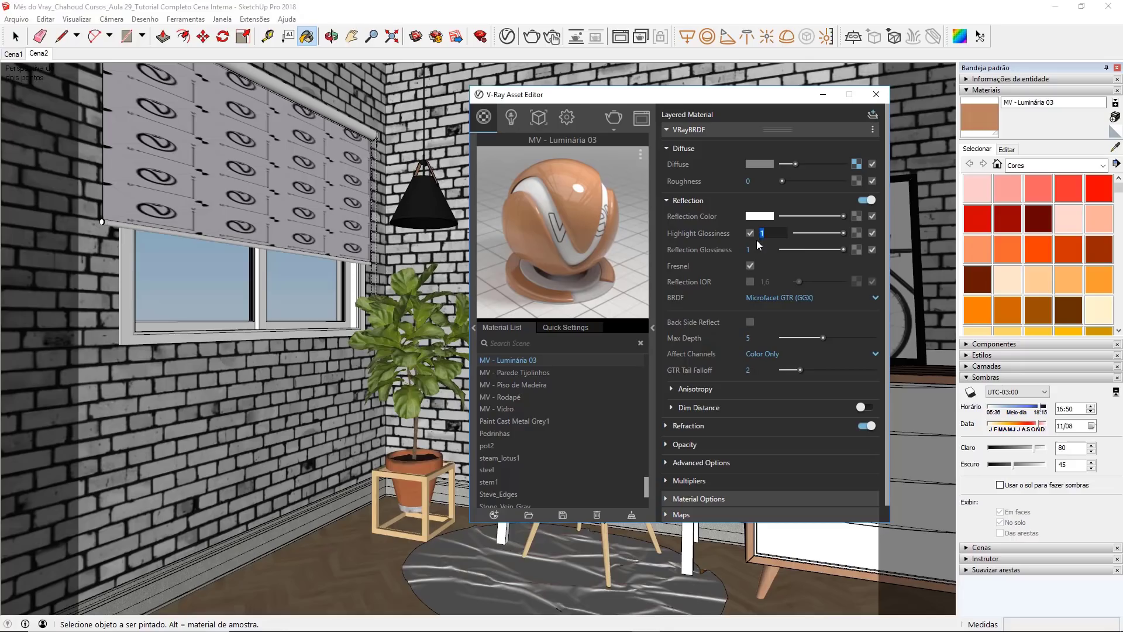
{"action": "type", "text": ",55"}
{"action": "key", "text": "Return"}
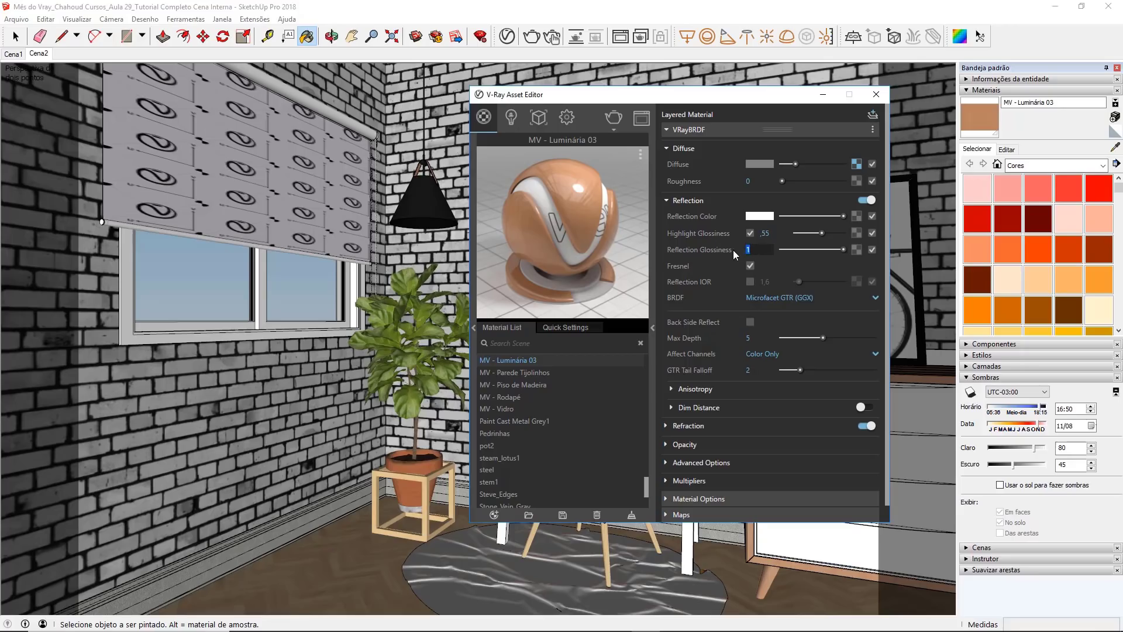
Step: Set the MV - Luminária 03 Reflection Glossiness to 0.75 and enable a custom Reflection IOR of 2.3
{"action": "key", "text": "BackSpace"}
{"action": "key", "text": "Return"}
{"action": "left_click", "coordinate": [751, 282]}
{"action": "double_click", "coordinate": [764, 282]}
{"action": "type", "text": "2"}
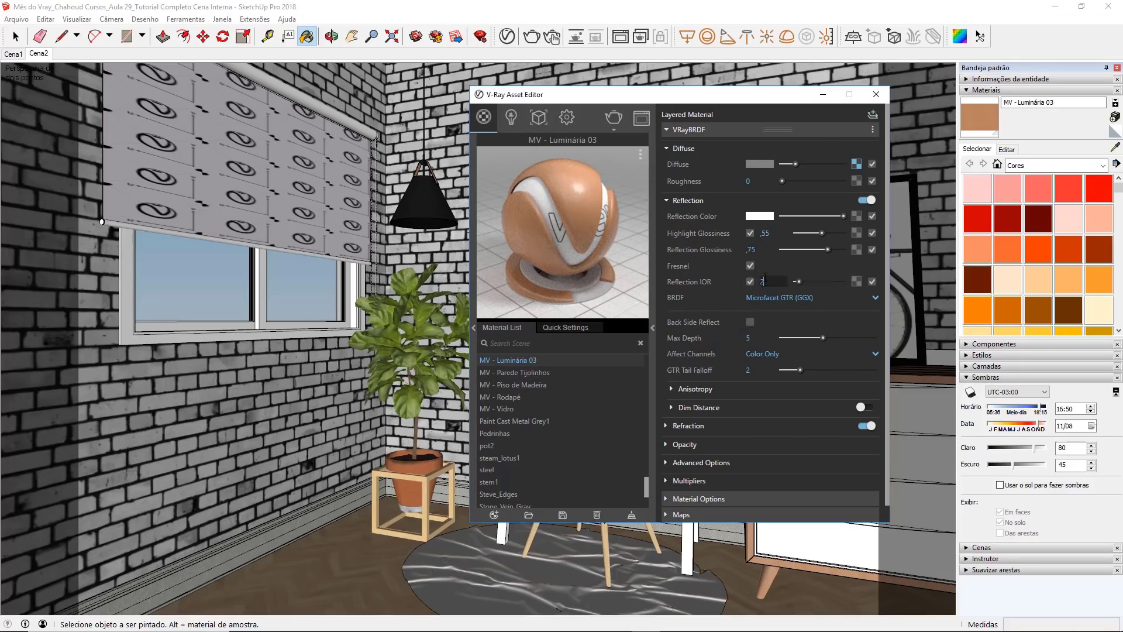
{"action": "type", "text": ",3"}
{"action": "key", "text": "Return"}
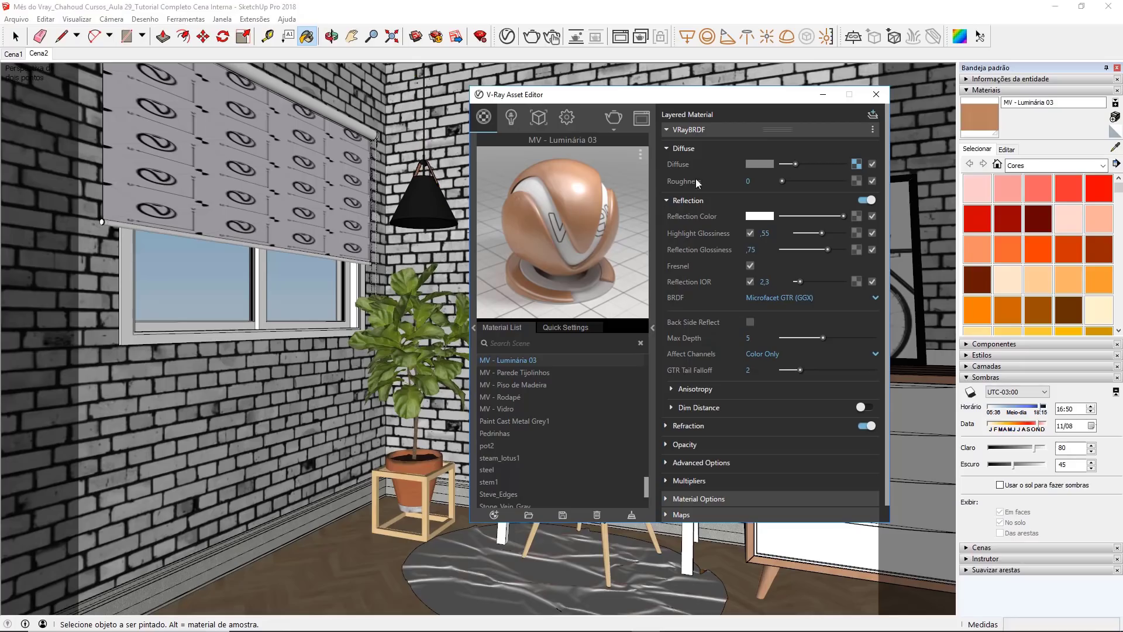
Step: Turn off Can be Overridden for MV - Luminária 03 and close the Asset Editor
{"action": "left_click", "coordinate": [686, 129]}
{"action": "left_click", "coordinate": [678, 147]}
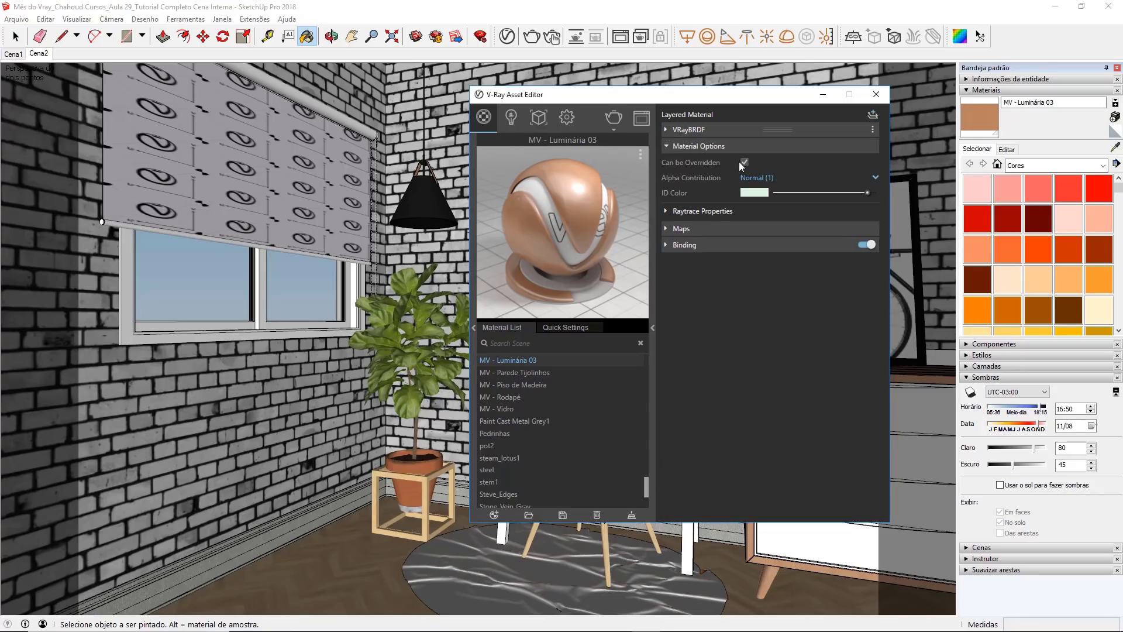
{"action": "left_click", "coordinate": [742, 161]}
{"action": "left_click", "coordinate": [876, 94]}
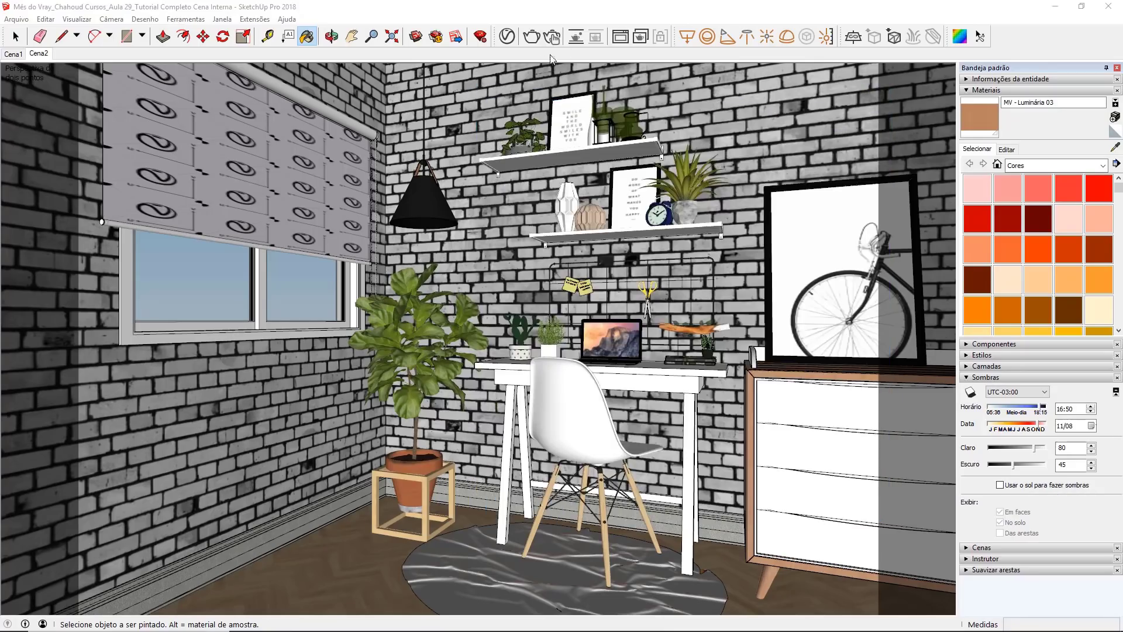
Step: Render the scene with V-Ray, examine the pendant lamp materials up close, and minimize the frame buffer
{"action": "left_click", "coordinate": [531, 37]}
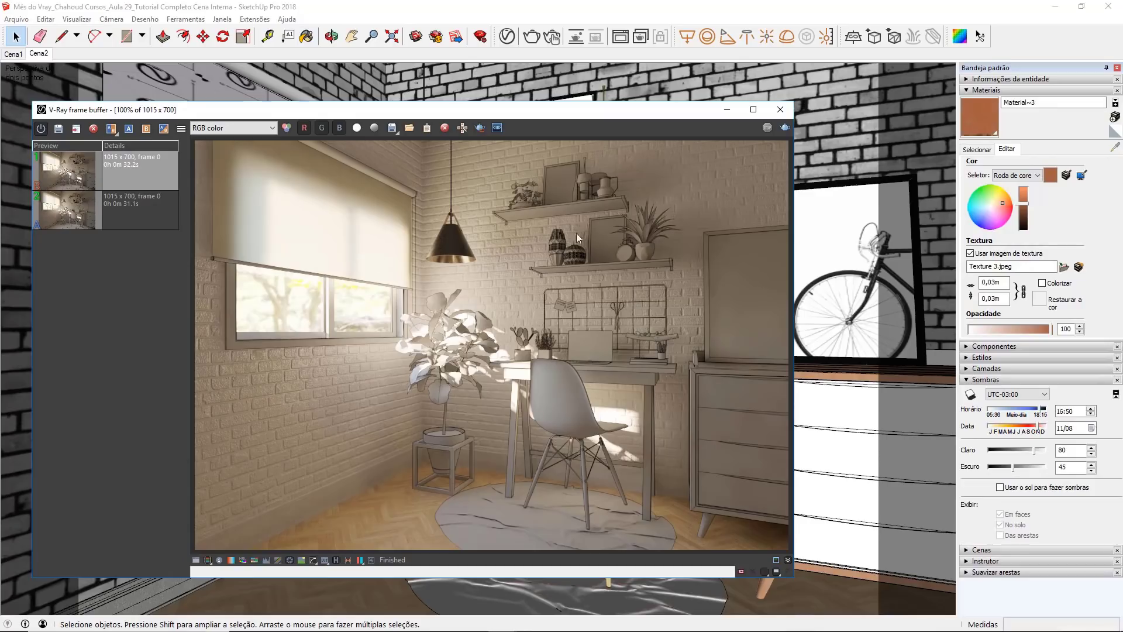
{"action": "scroll", "coordinate": [444, 203], "scroll_direction": "up", "scroll_amount": 2}
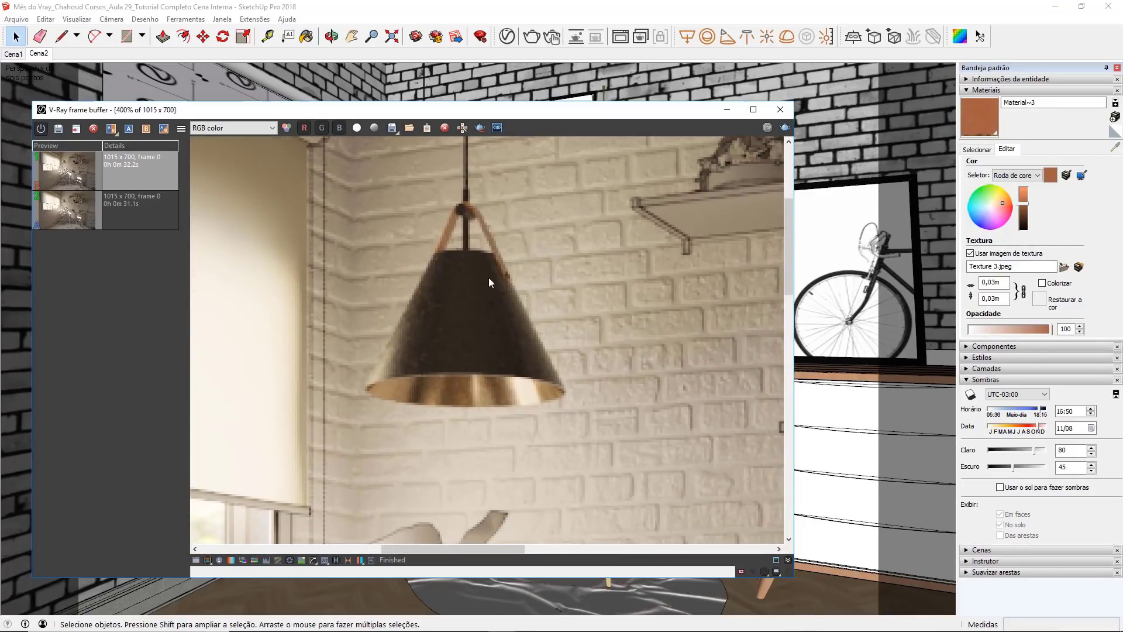
{"action": "middle_click_drag", "start_coordinate": [448, 324], "coordinate": [447, 281]}
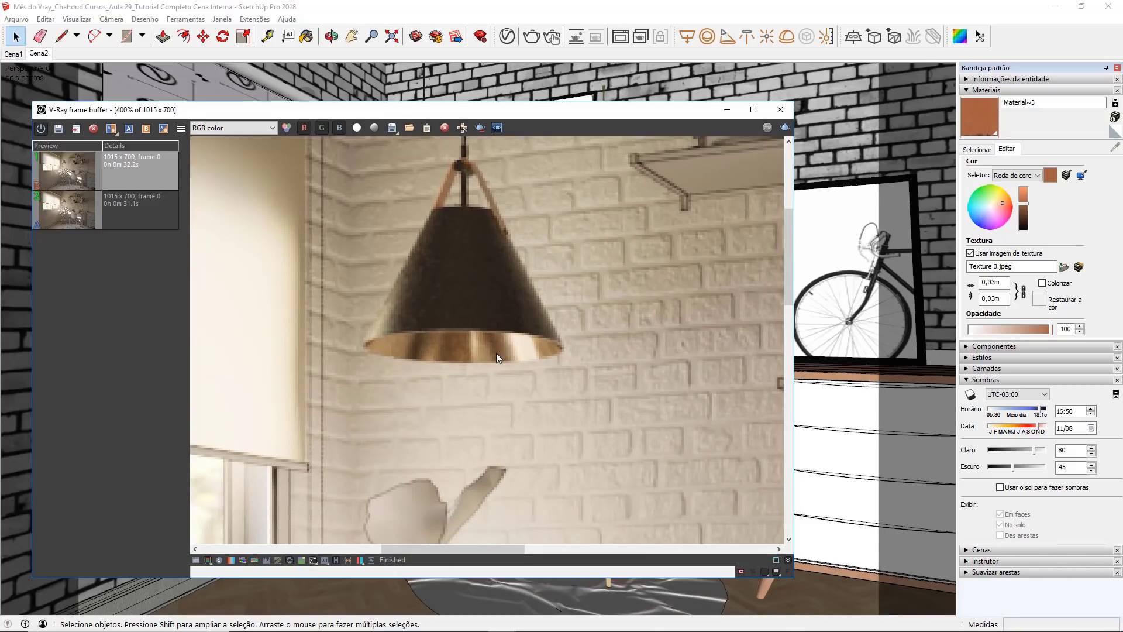
{"action": "middle_click_drag", "start_coordinate": [469, 292], "coordinate": [450, 312]}
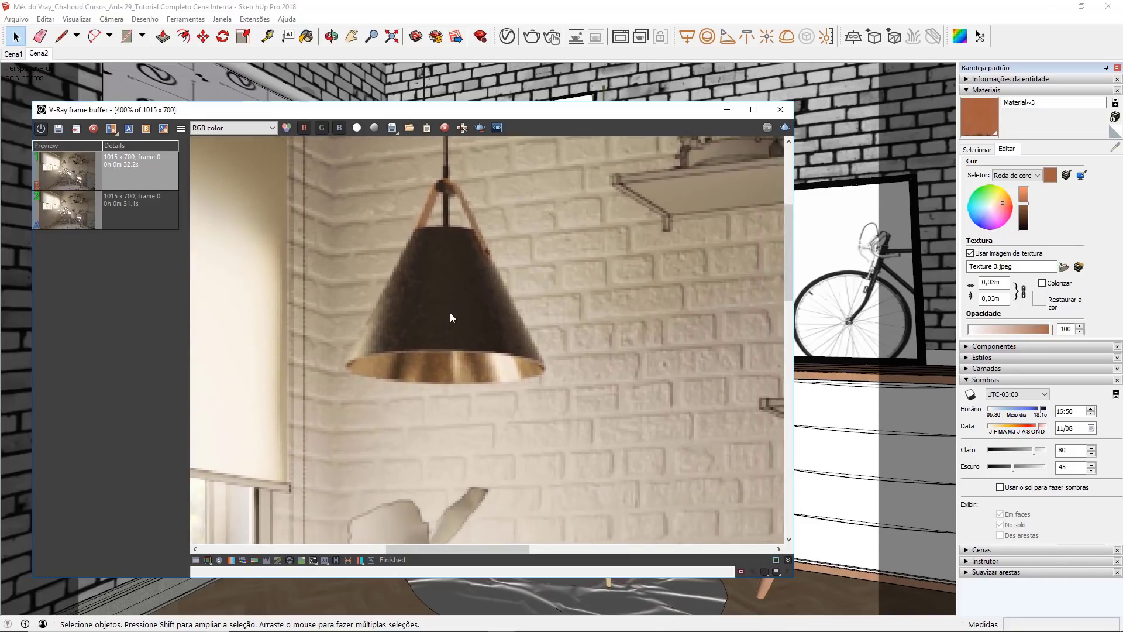
{"action": "double_click", "coordinate": [450, 311]}
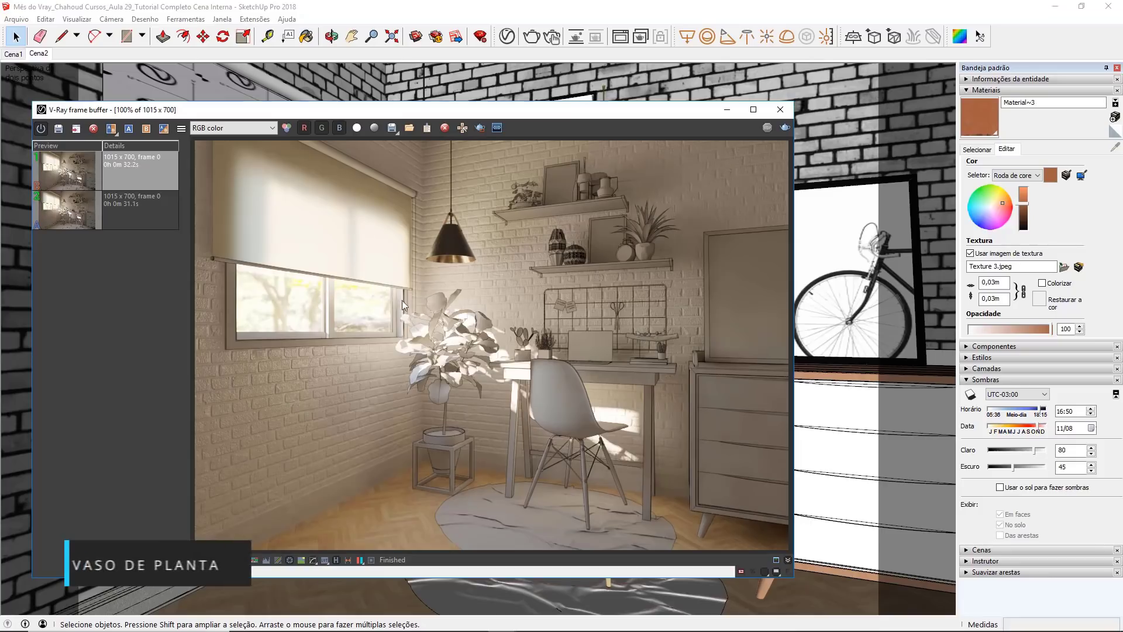
{"action": "left_click", "coordinate": [727, 110]}
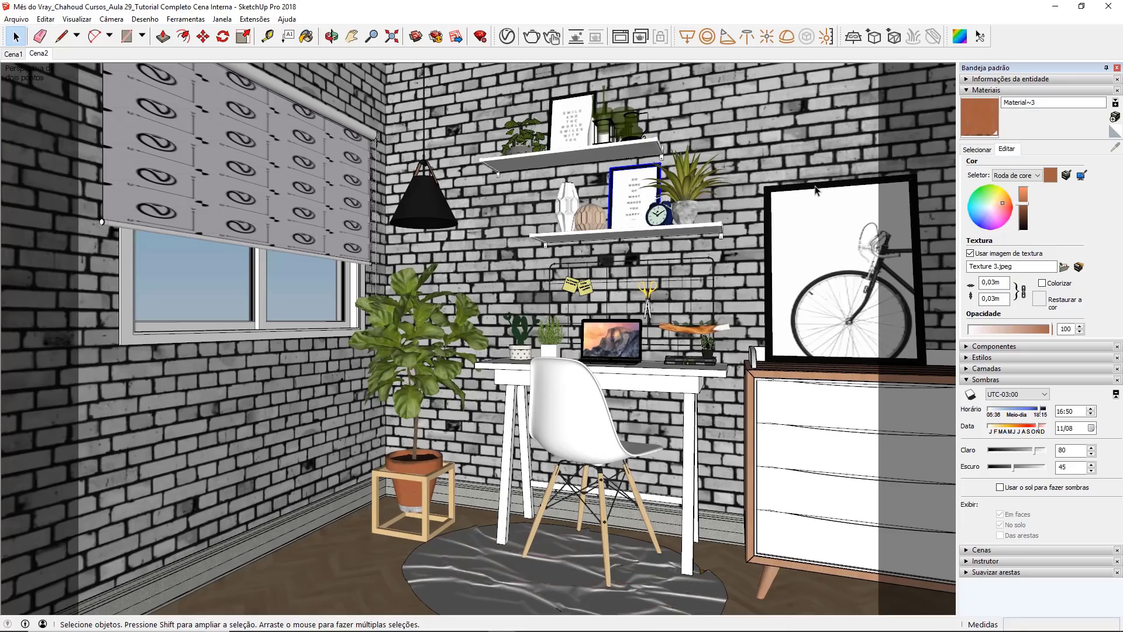
Step: Sample the terracotta material of the potted plant's vase in the corner
{"action": "left_click", "coordinate": [414, 497]}
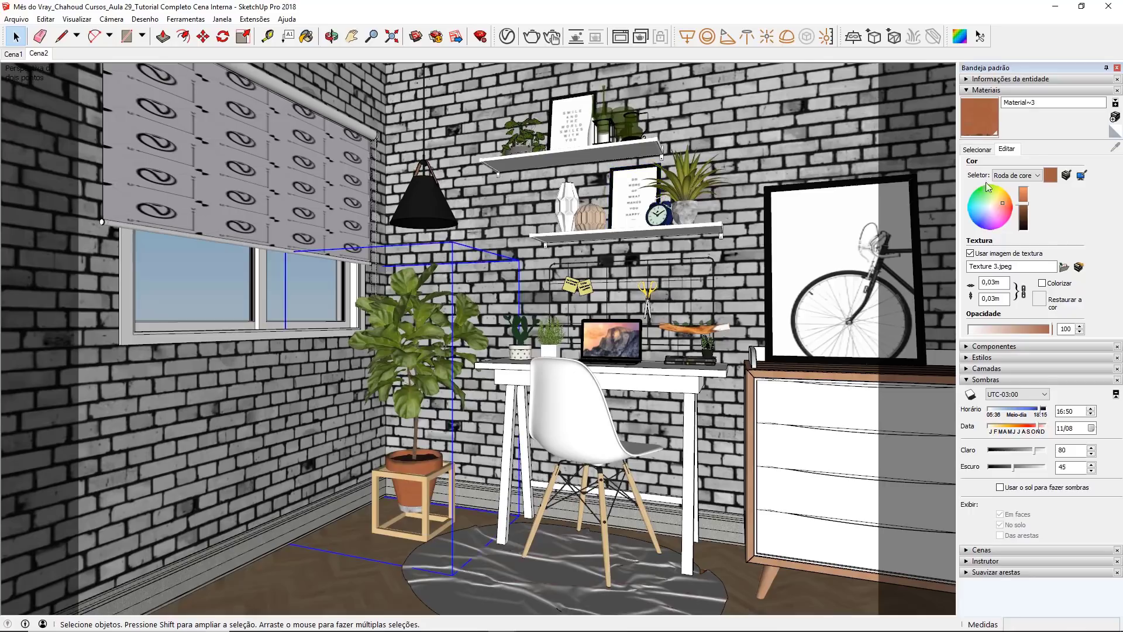
{"action": "left_click", "coordinate": [975, 151]}
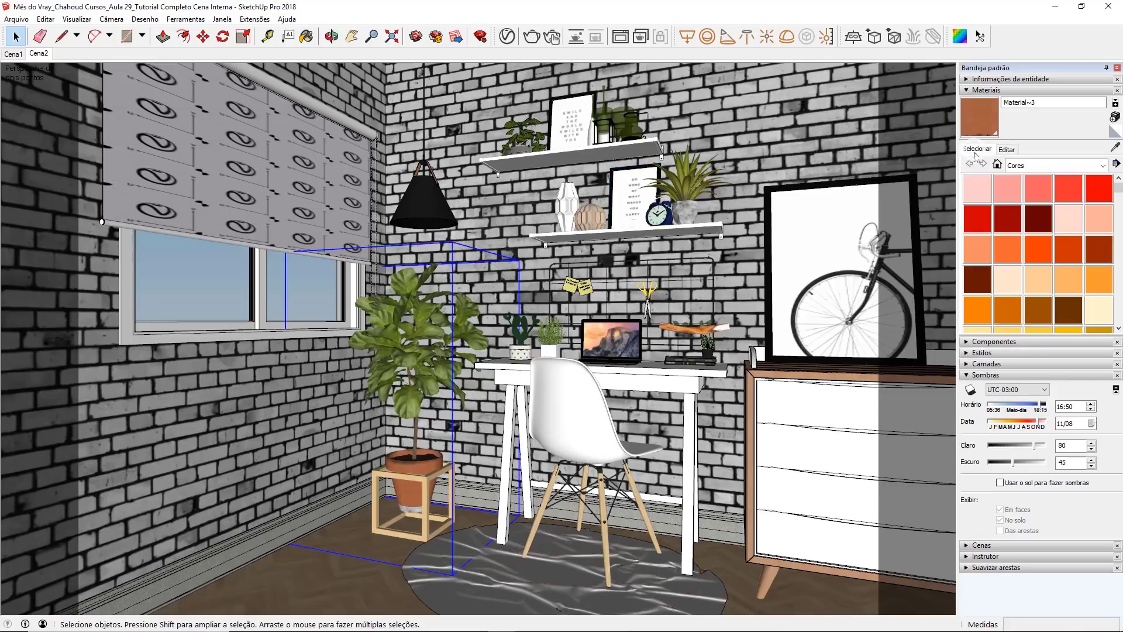
{"action": "left_click", "coordinate": [1115, 147]}
{"action": "scroll", "coordinate": [436, 451], "scroll_direction": "up", "scroll_amount": 6}
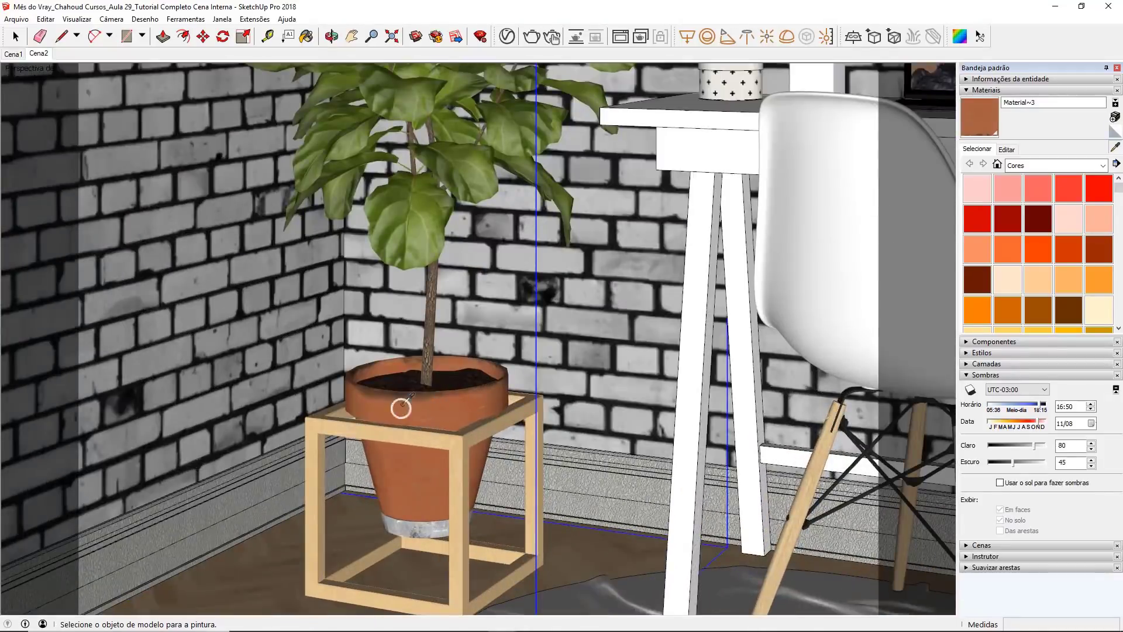
{"action": "left_click", "coordinate": [392, 409]}
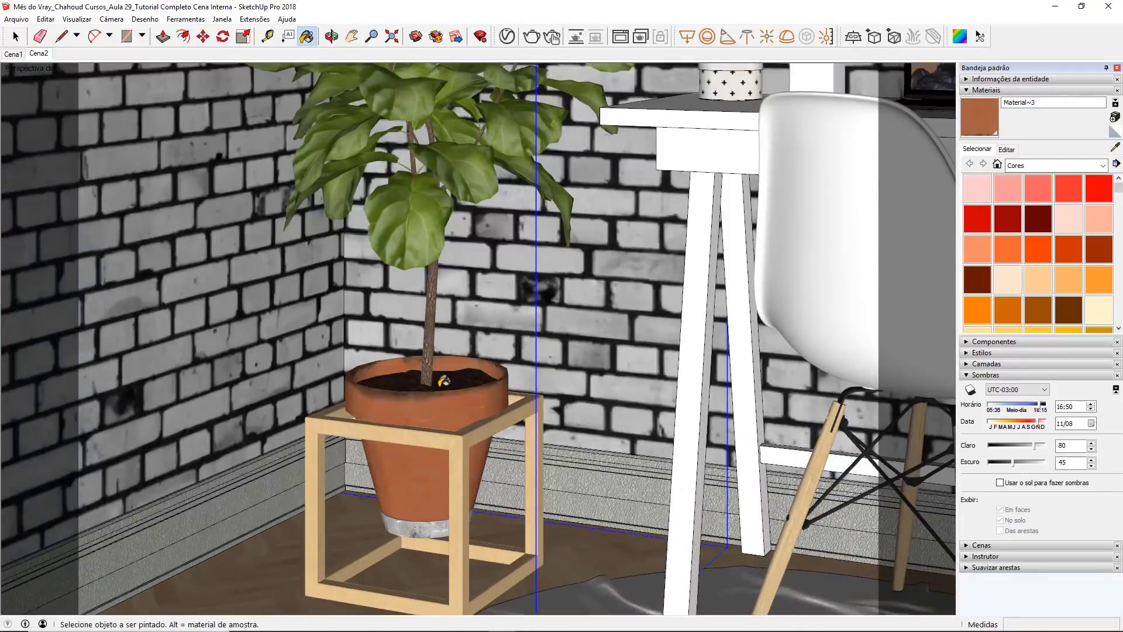
Step: Archive and repath the Material~3 texture with V-Ray's File Path Editor, saving it as Vaso in the Vaso de Planta folder
{"action": "left_click", "coordinate": [255, 18]}
{"action": "mouse_move", "coordinate": [241, 87]}
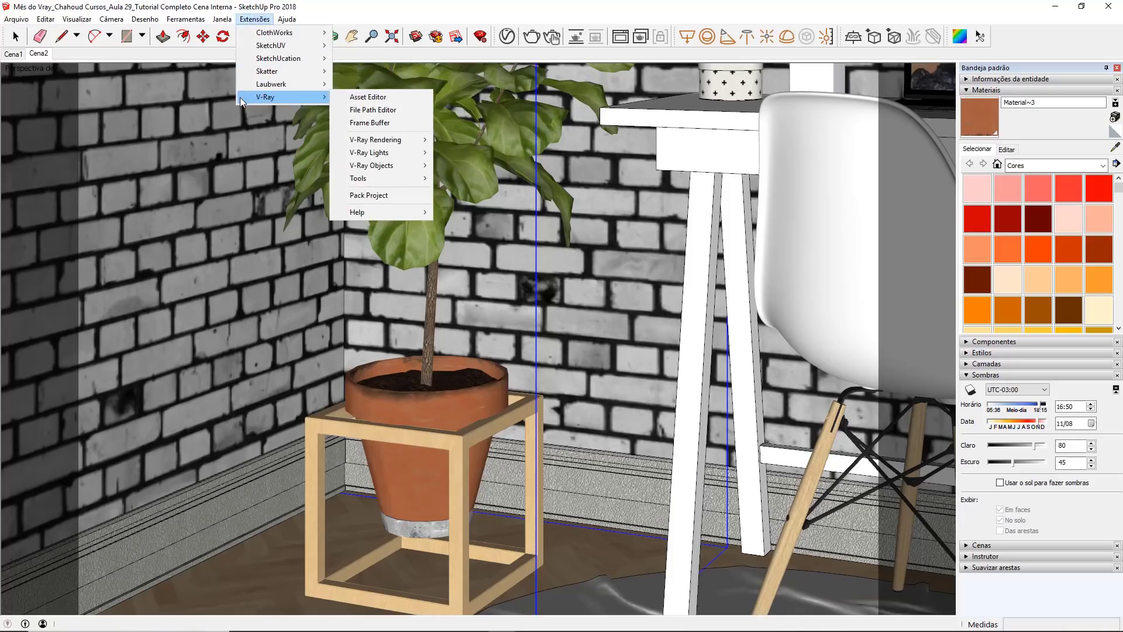
{"action": "left_click", "coordinate": [338, 110]}
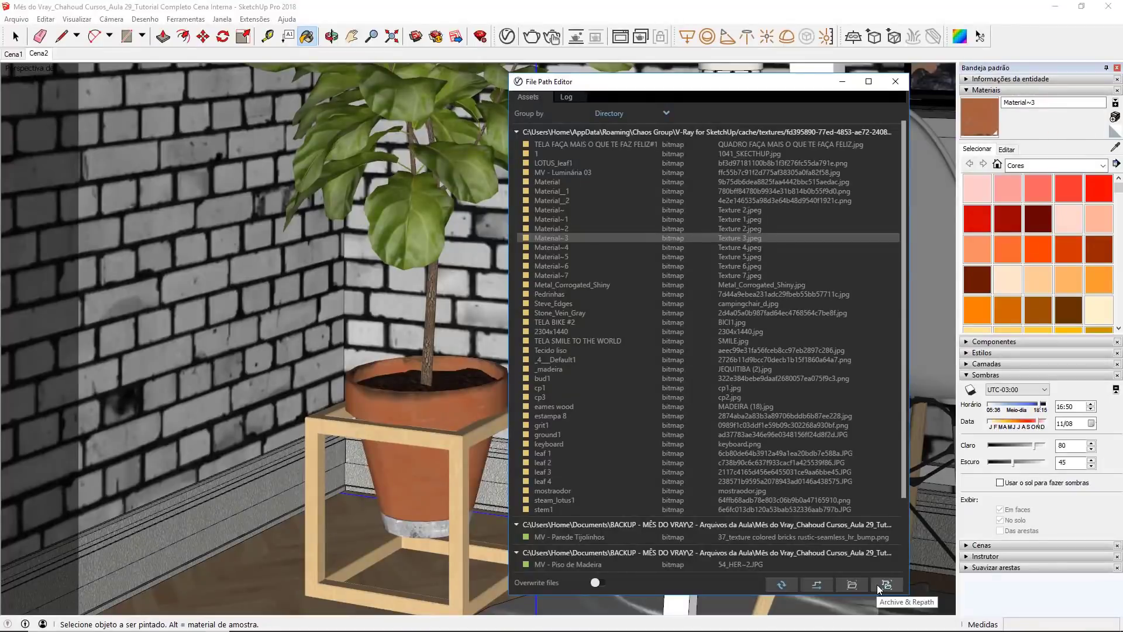
{"action": "left_click", "coordinate": [878, 585]}
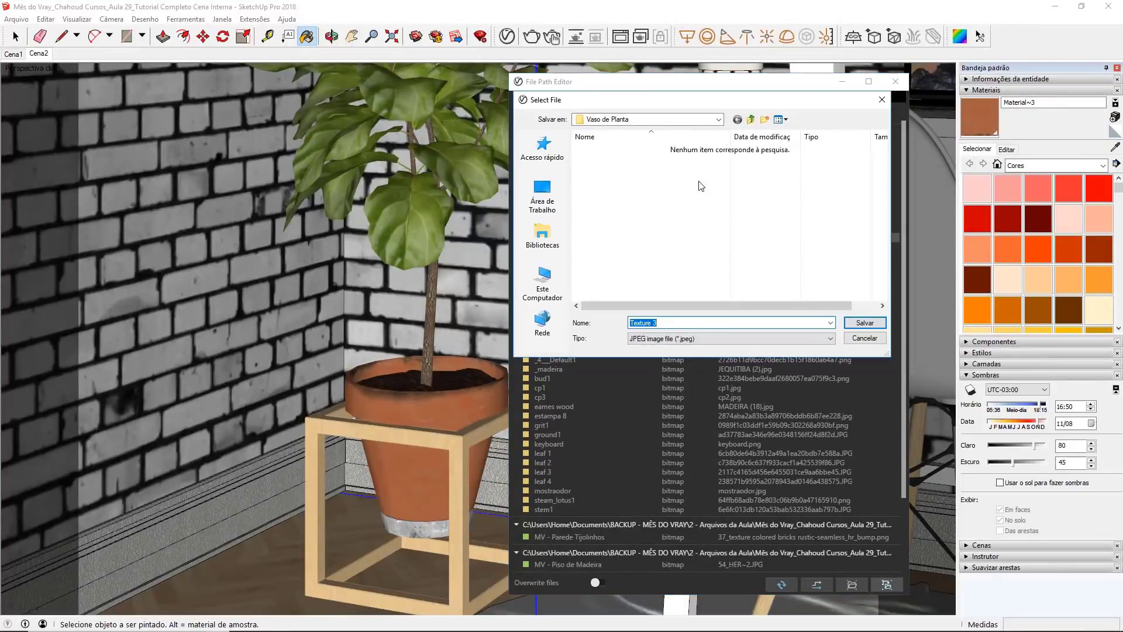
{"action": "left_click", "coordinate": [751, 120]}
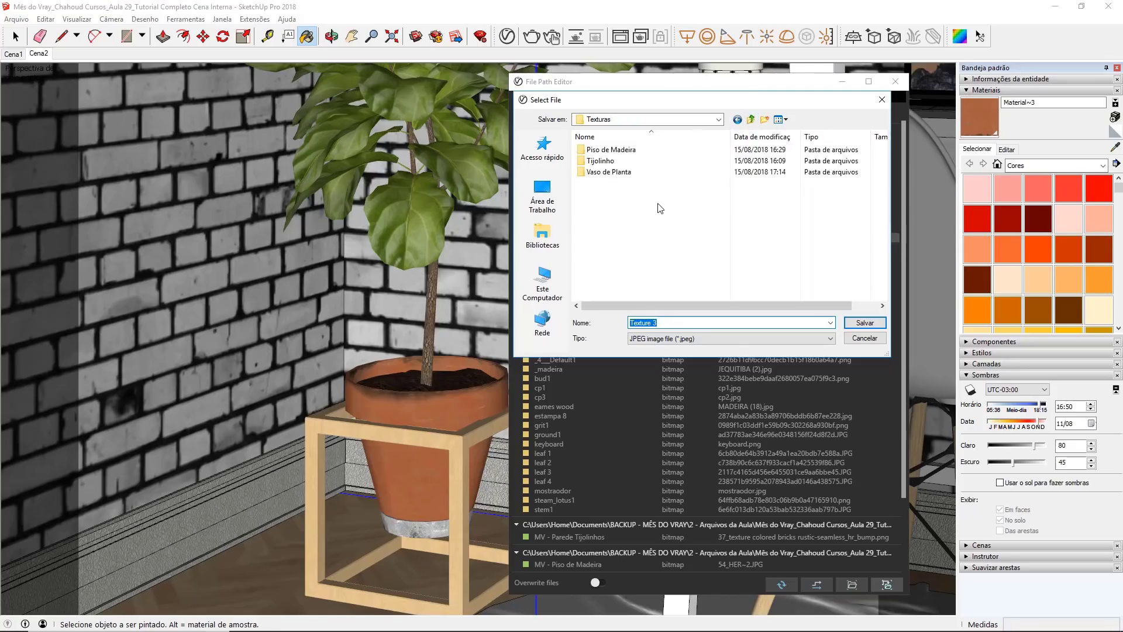
{"action": "double_click", "coordinate": [613, 172]}
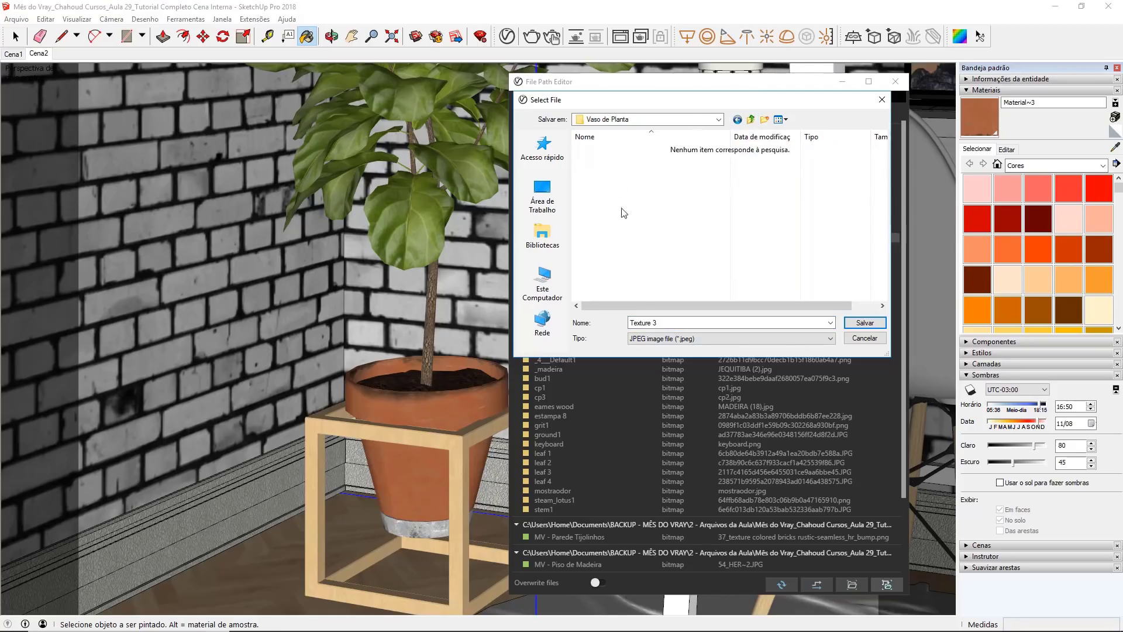
{"action": "left_click_drag", "start_coordinate": [666, 326], "coordinate": [594, 327]}
{"action": "type", "text": "Vaso"}
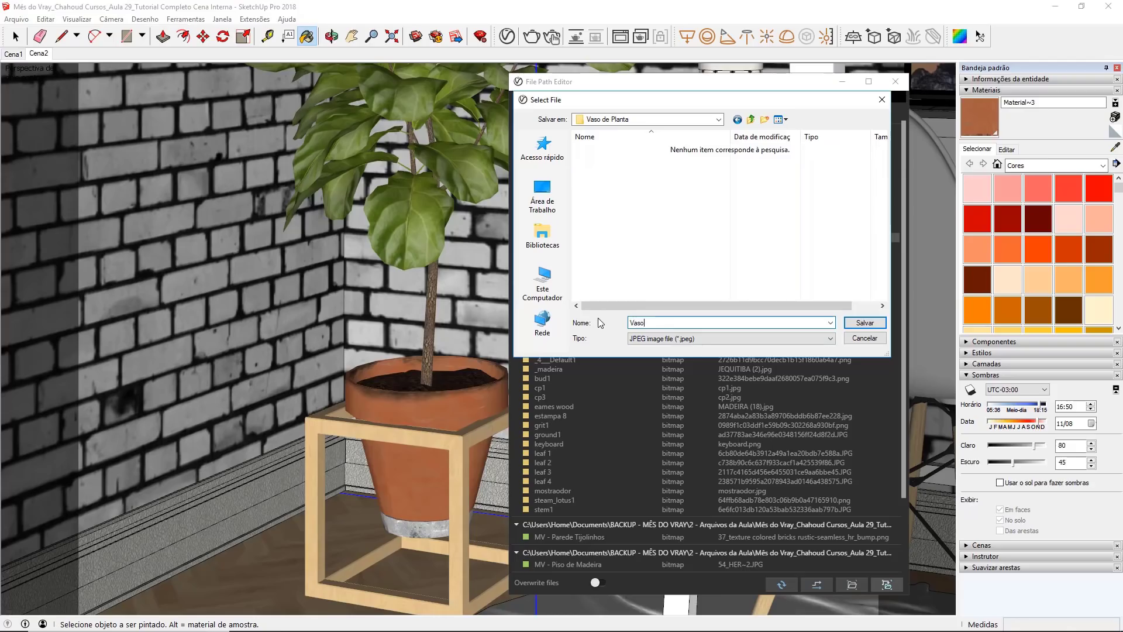
{"action": "key", "text": "Return"}
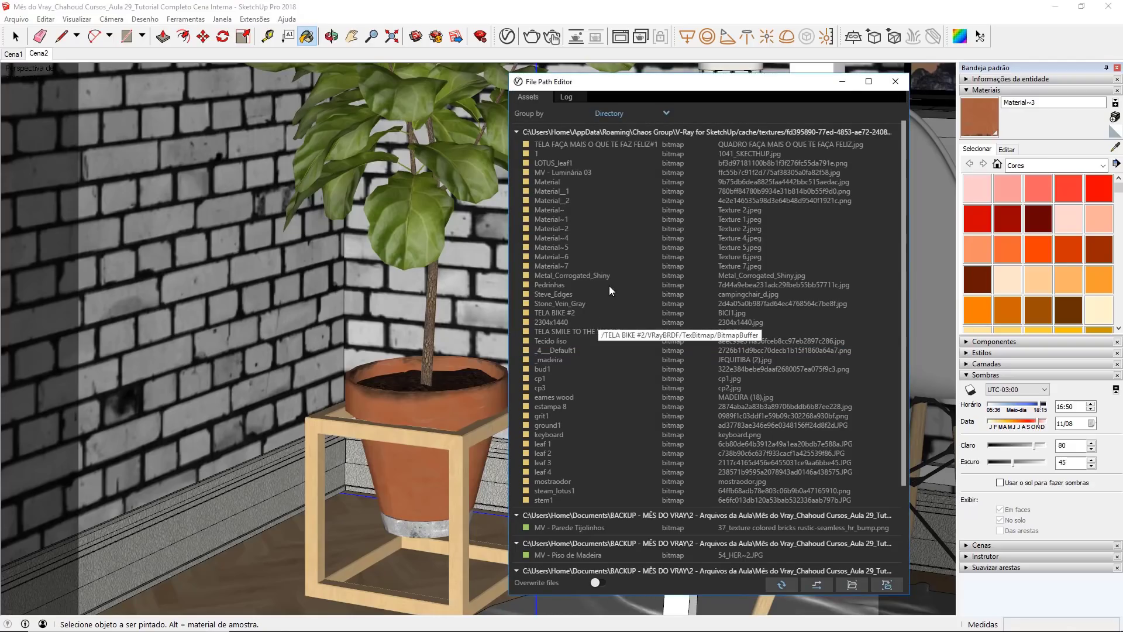
{"action": "left_click", "coordinate": [895, 81]}
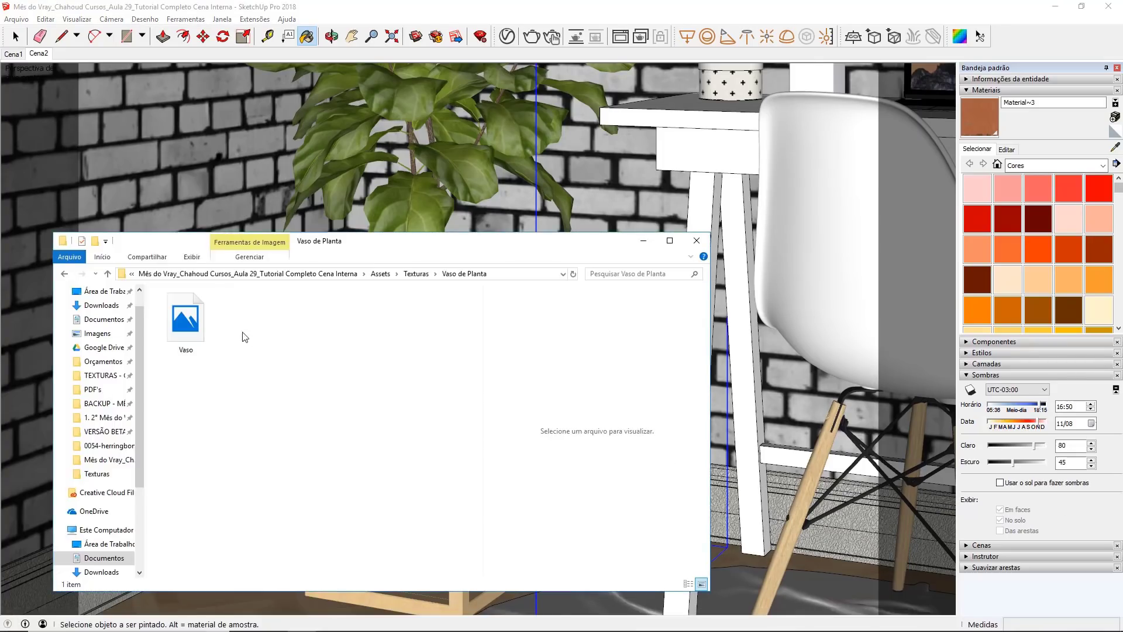
Step: Examine the Vaso image file in the Vaso de Planta folder in File Explorer
{"action": "left_click", "coordinate": [196, 334]}
{"action": "right_click", "coordinate": [196, 334]}
{"action": "left_click", "coordinate": [212, 284]}
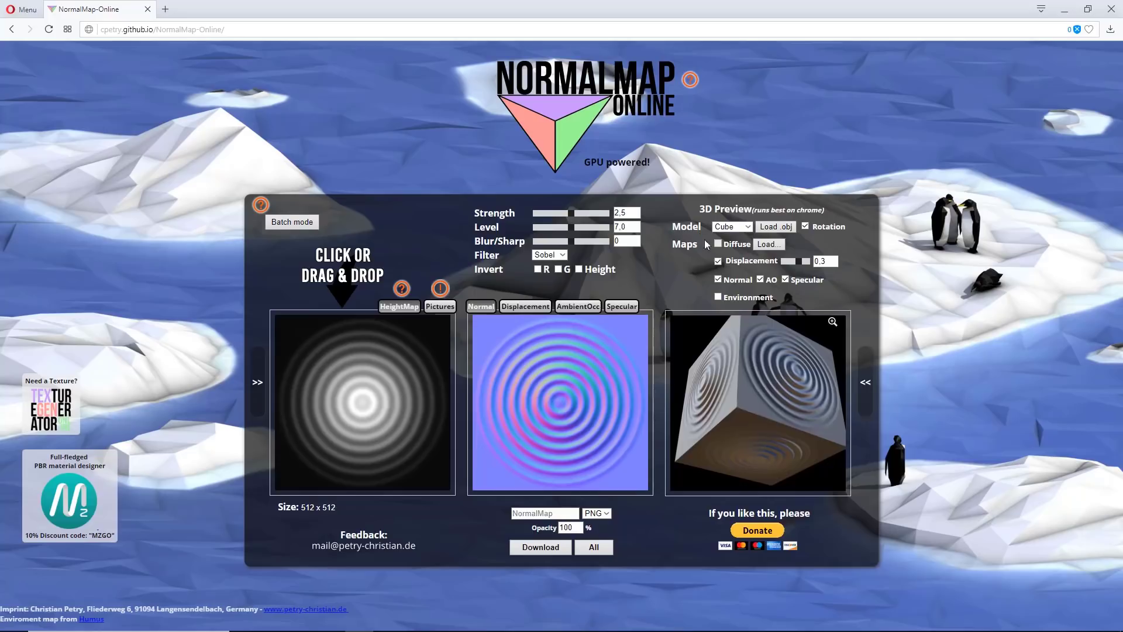
Step: Switch to NormalMap-Online in the browser and load the Vaso image from Texturas > Vaso de Planta as diffuse map and height map
{"action": "left_click", "coordinate": [768, 244]}
{"action": "left_click", "coordinate": [55, 270]}
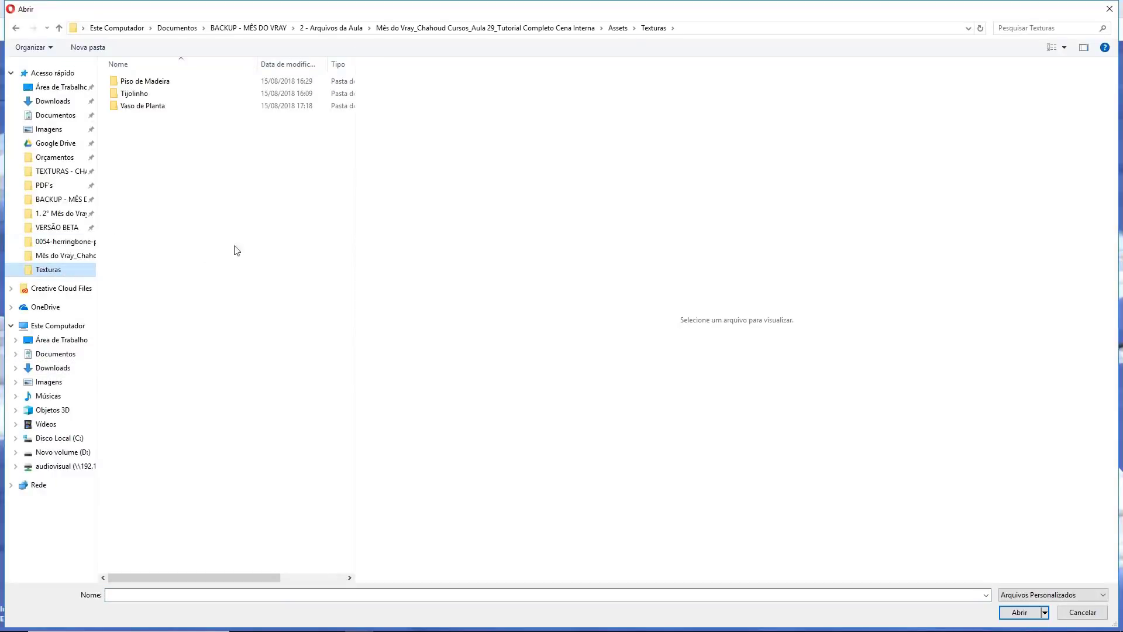
{"action": "left_click", "coordinate": [159, 109]}
{"action": "double_click", "coordinate": [159, 107]}
{"action": "left_click", "coordinate": [138, 100]}
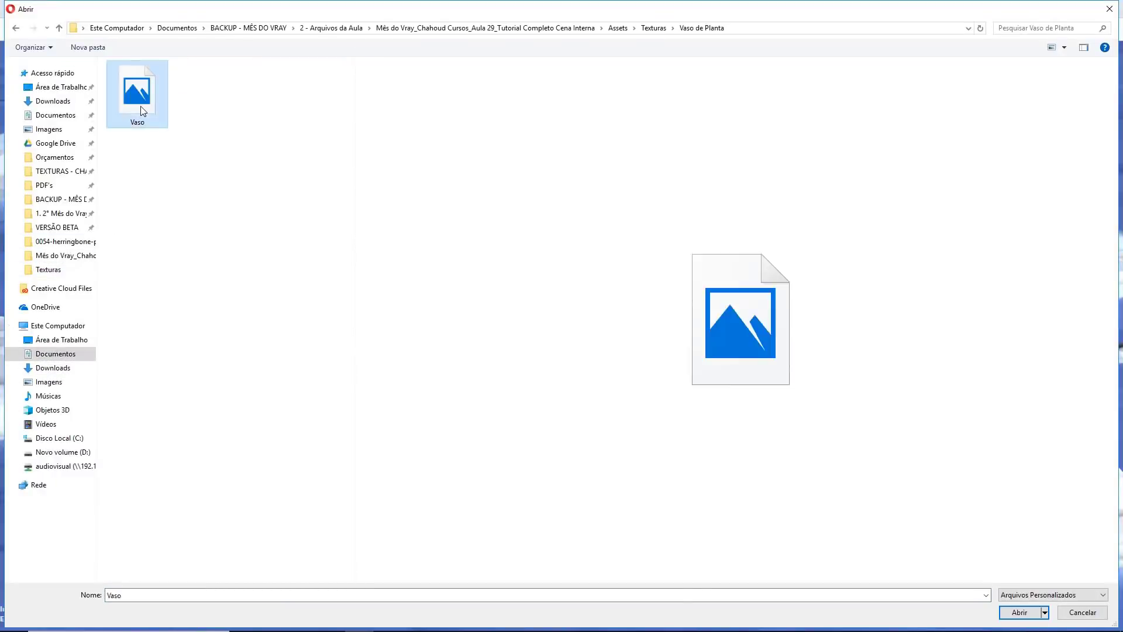
{"action": "double_click", "coordinate": [138, 101]}
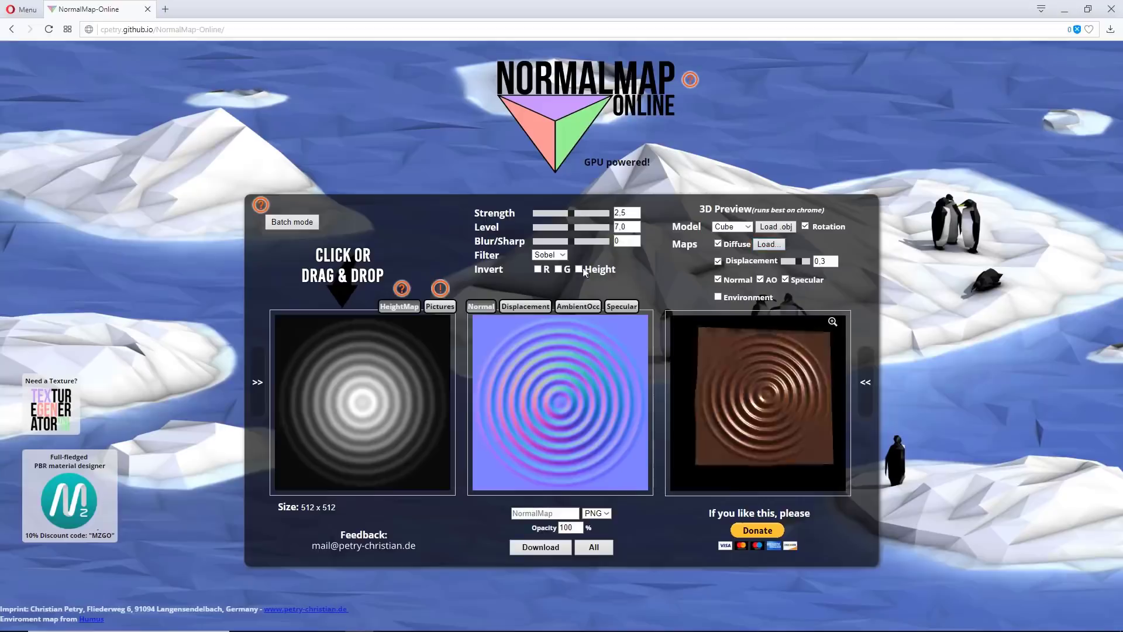
{"action": "left_click", "coordinate": [346, 385]}
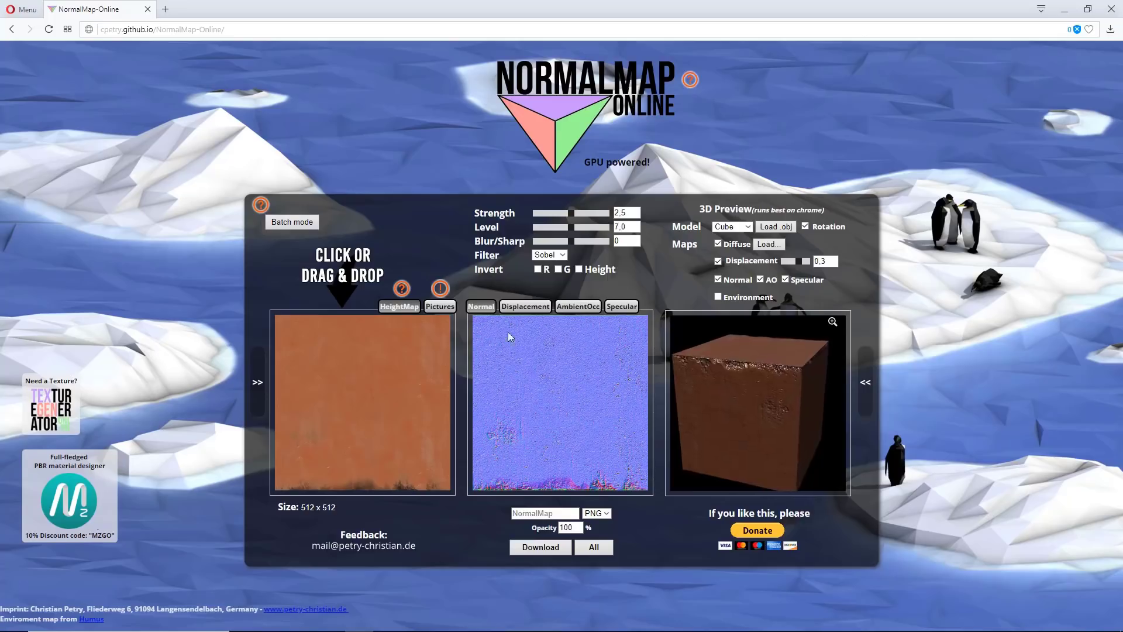
Step: Compare the displacement, ambient occlusion and specular maps generated from Vaso, and return to the normal map
{"action": "left_click", "coordinate": [525, 305]}
{"action": "left_click", "coordinate": [567, 310]}
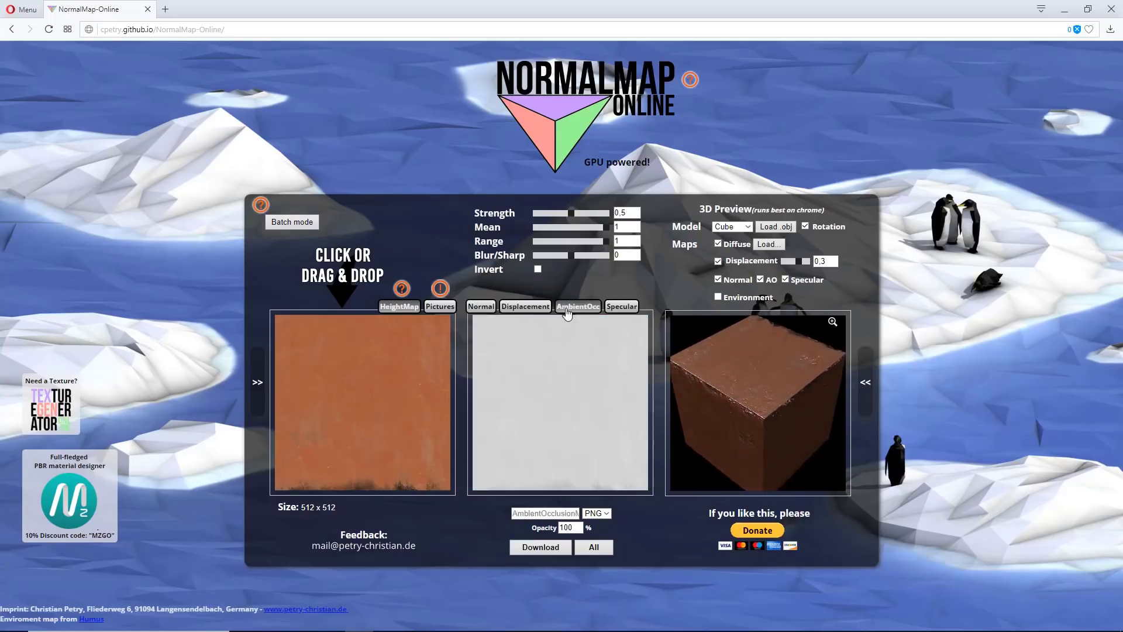
{"action": "left_click", "coordinate": [617, 309]}
{"action": "left_click", "coordinate": [530, 308]}
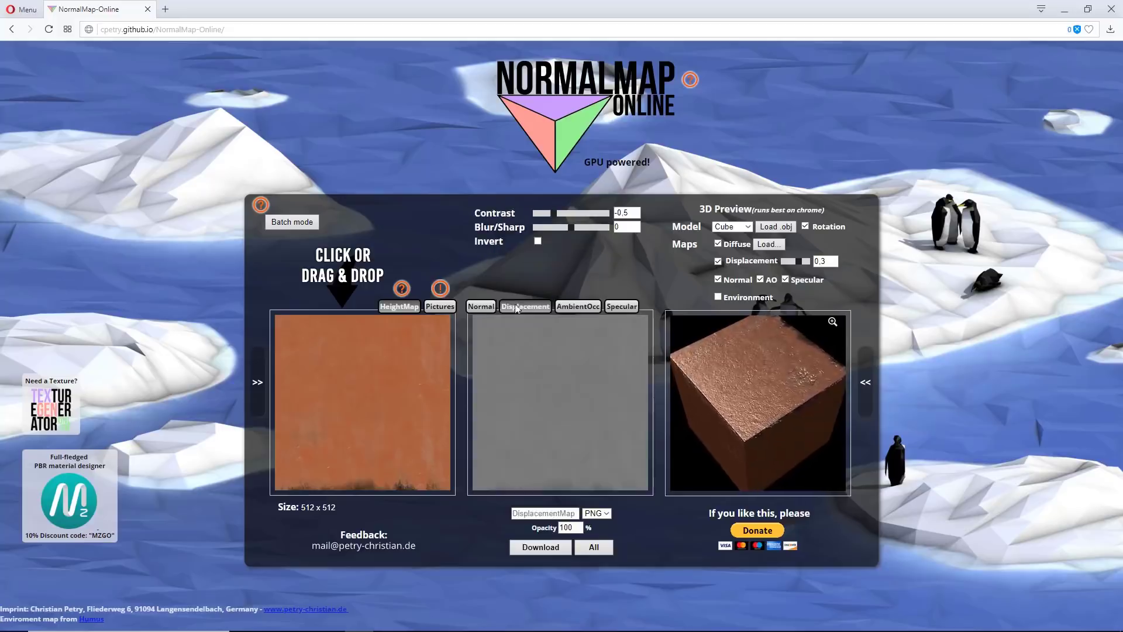
{"action": "left_click", "coordinate": [487, 307]}
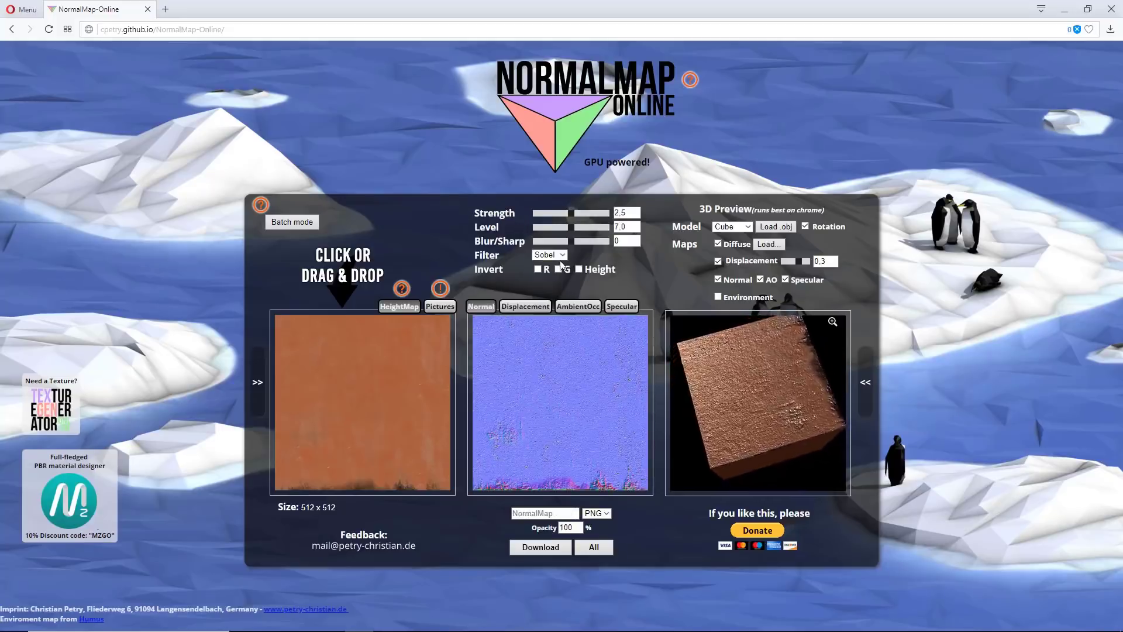
Step: Set the normal map strength to 2.52 and download it as Vaso_Normal Map into Texturas > Vaso de Planta
{"action": "mouse_move", "coordinate": [572, 214]}
{"action": "left_mouse_down"}
{"action": "mouse_move", "coordinate": [587, 213]}
{"action": "mouse_move", "coordinate": [571, 214]}
{"action": "left_mouse_up"}
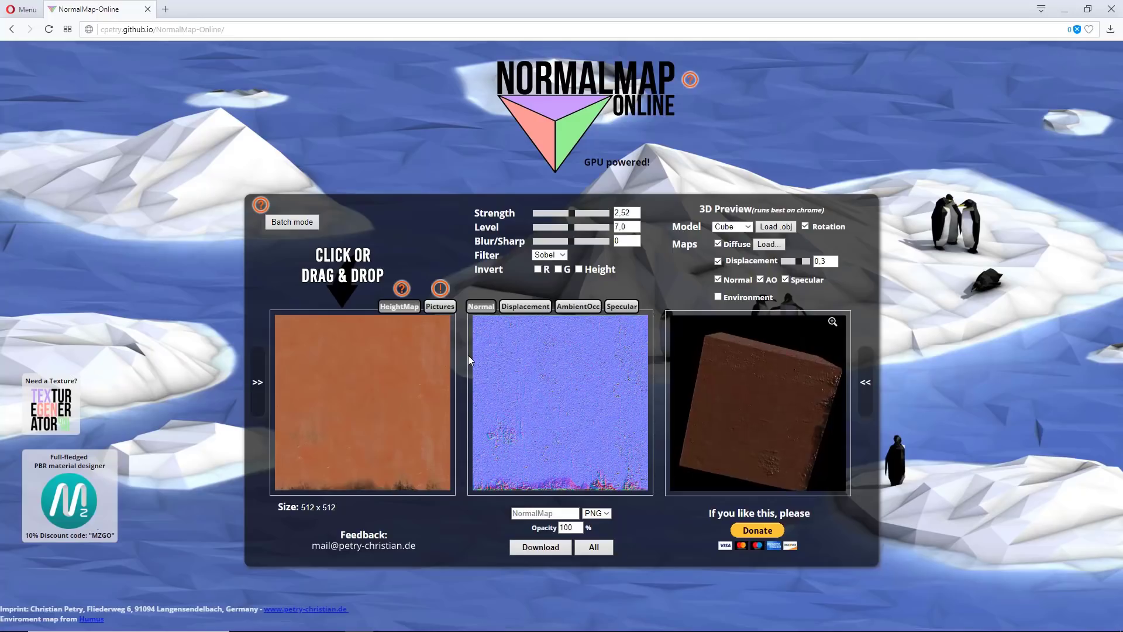
{"action": "left_click", "coordinate": [528, 545]}
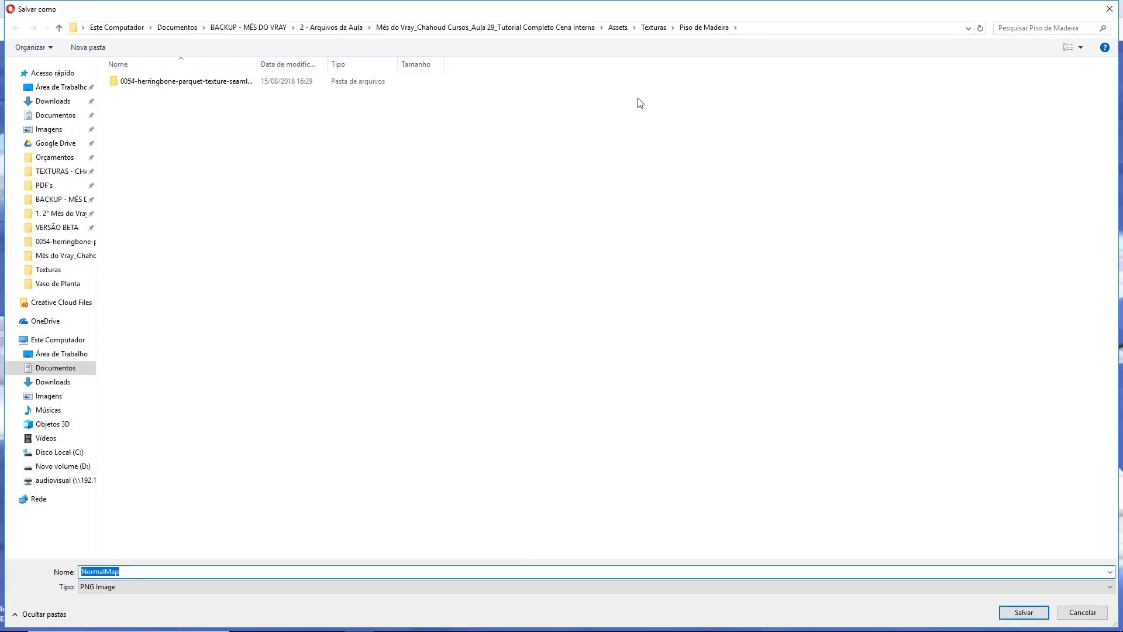
{"action": "left_click", "coordinate": [653, 28]}
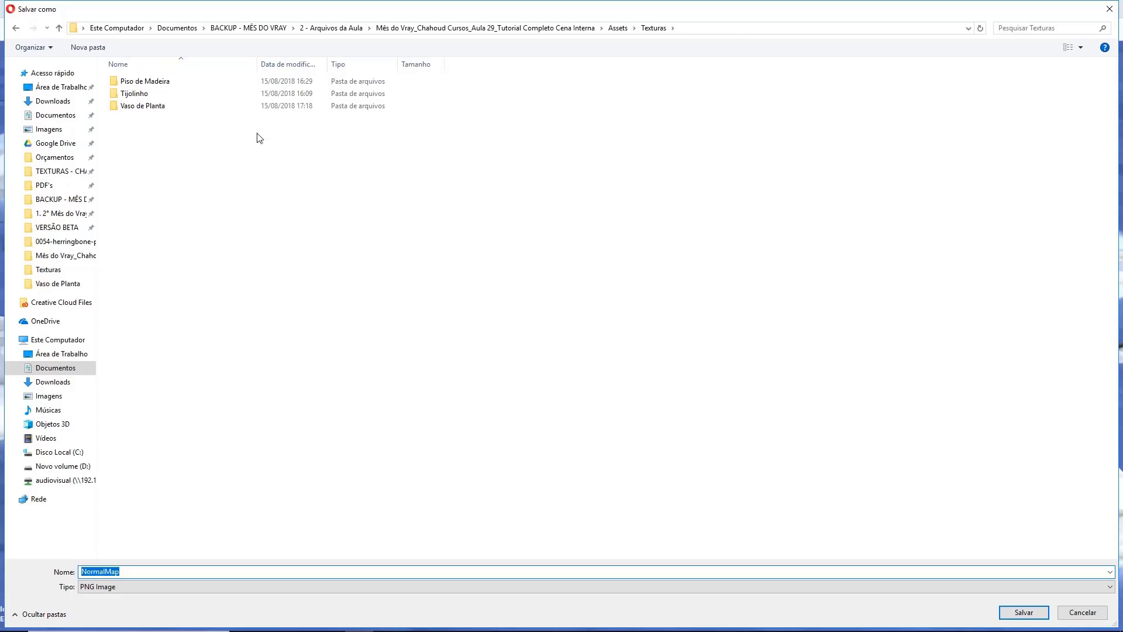
{"action": "double_click", "coordinate": [191, 106]}
{"action": "left_click", "coordinate": [150, 569]}
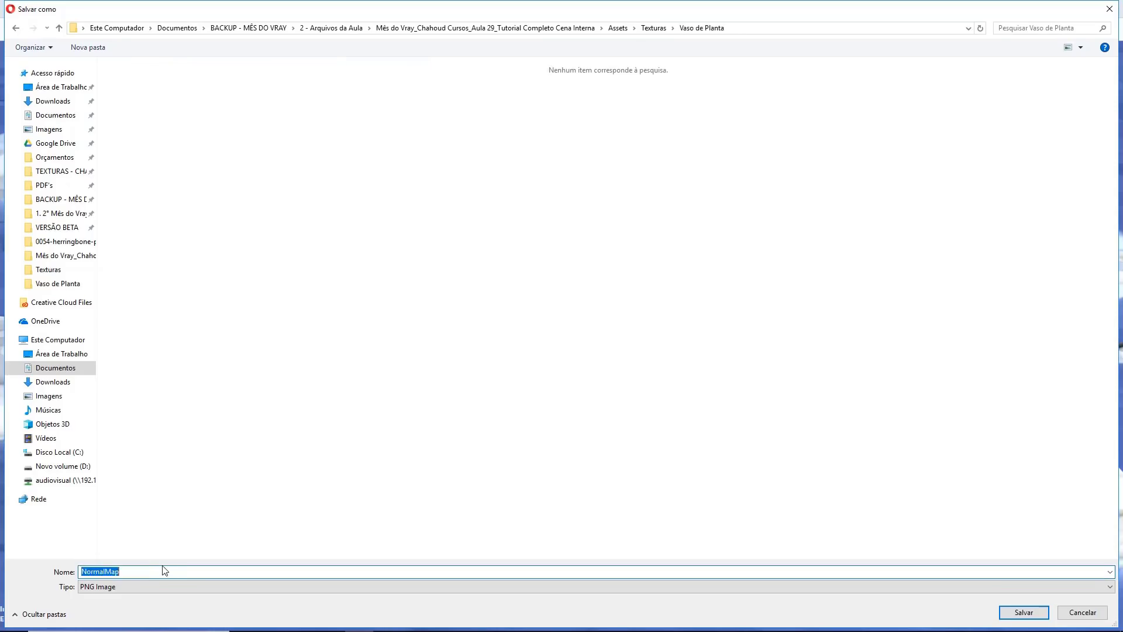
{"action": "type", "text": "Vaso_Normal Map"}
{"action": "key", "text": "Return"}
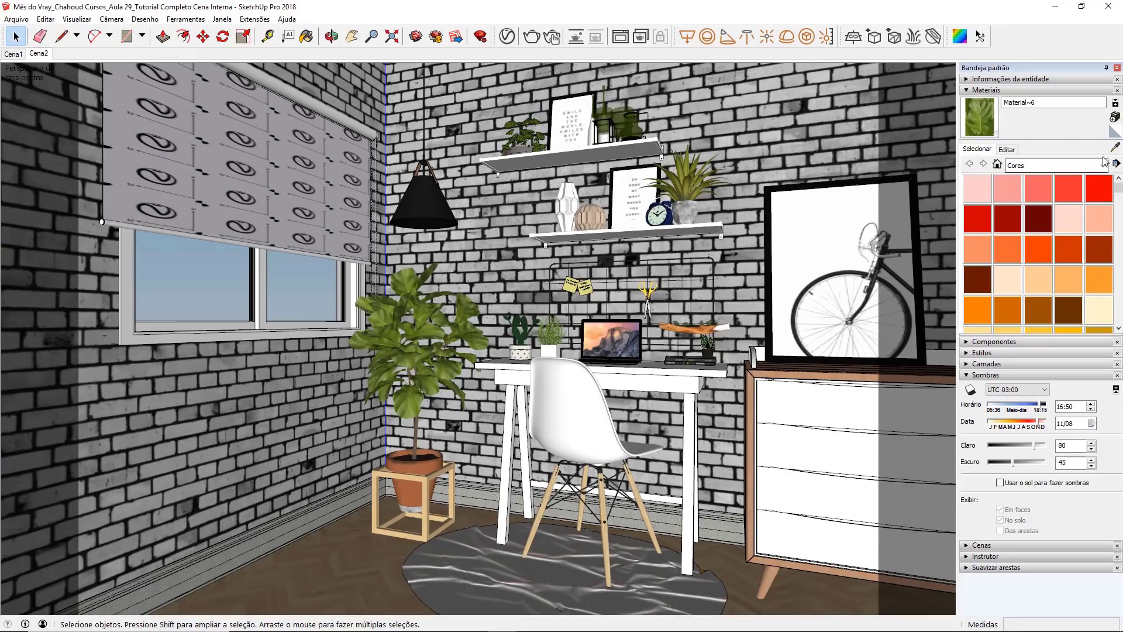
Step: Switch to SketchUp, sample the potted plant's leaf material and set its V-Ray reflection color to light green (R 0.723, G 0.838, B 0.575)
{"action": "left_click", "coordinate": [1115, 148]}
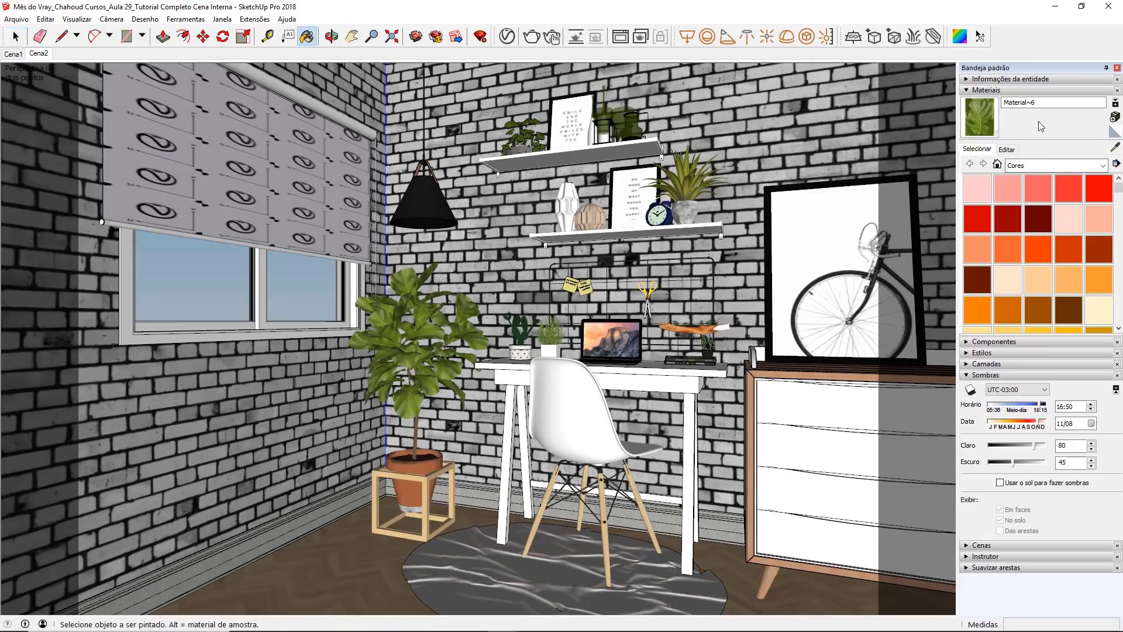
{"action": "left_click", "coordinate": [507, 37]}
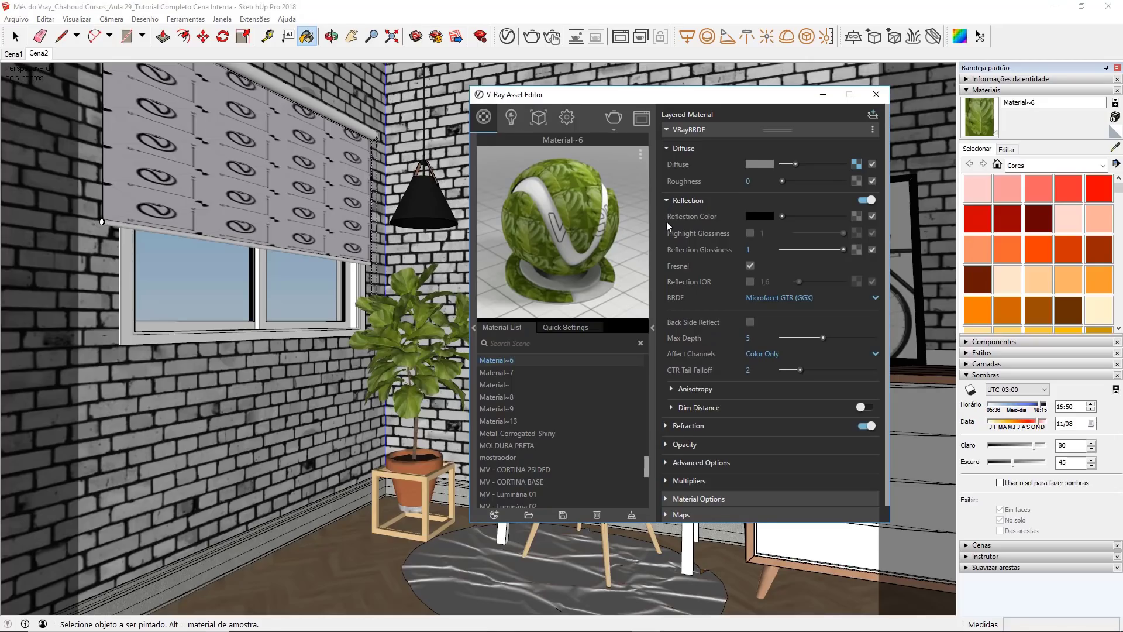
{"action": "left_click_drag", "start_coordinate": [781, 216], "coordinate": [844, 216]}
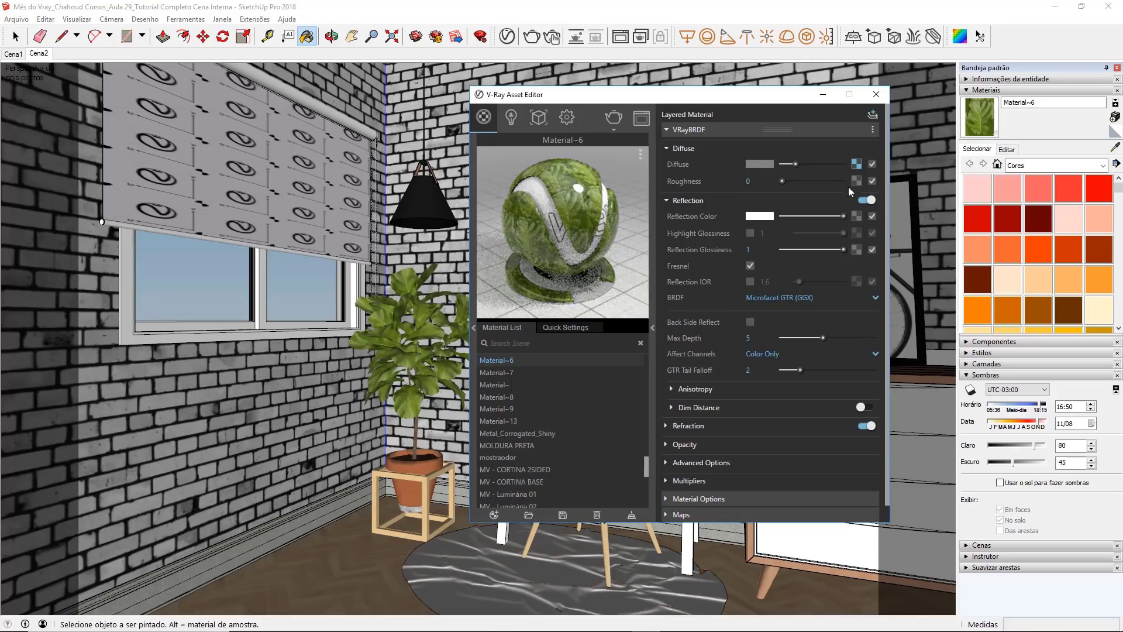
{"action": "left_click", "coordinate": [749, 217]}
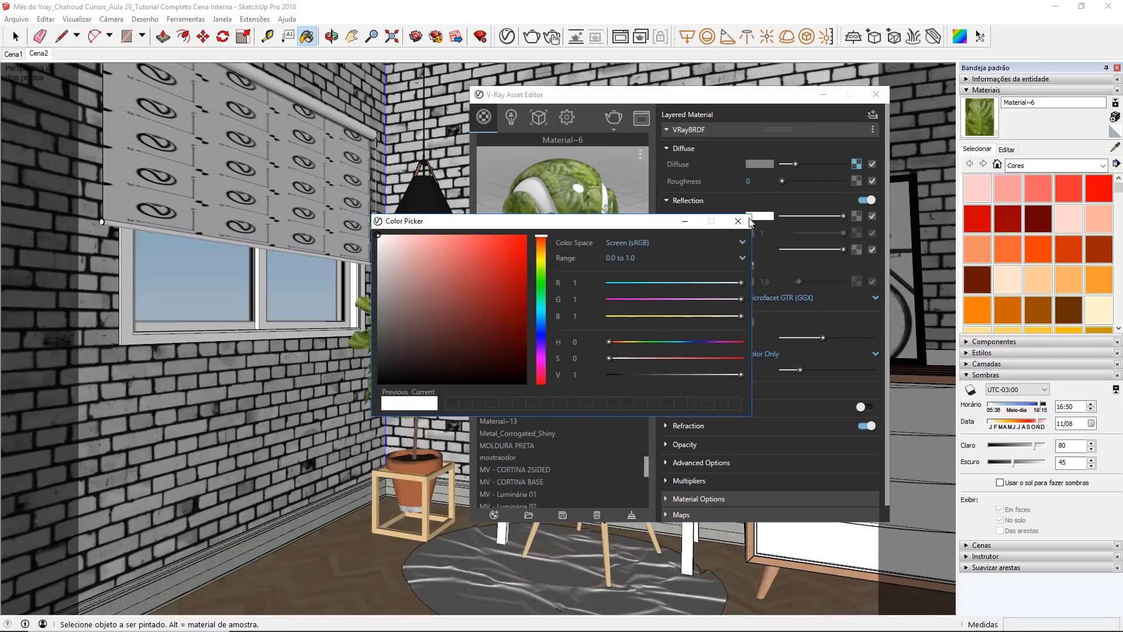
{"action": "left_click", "coordinate": [542, 267]}
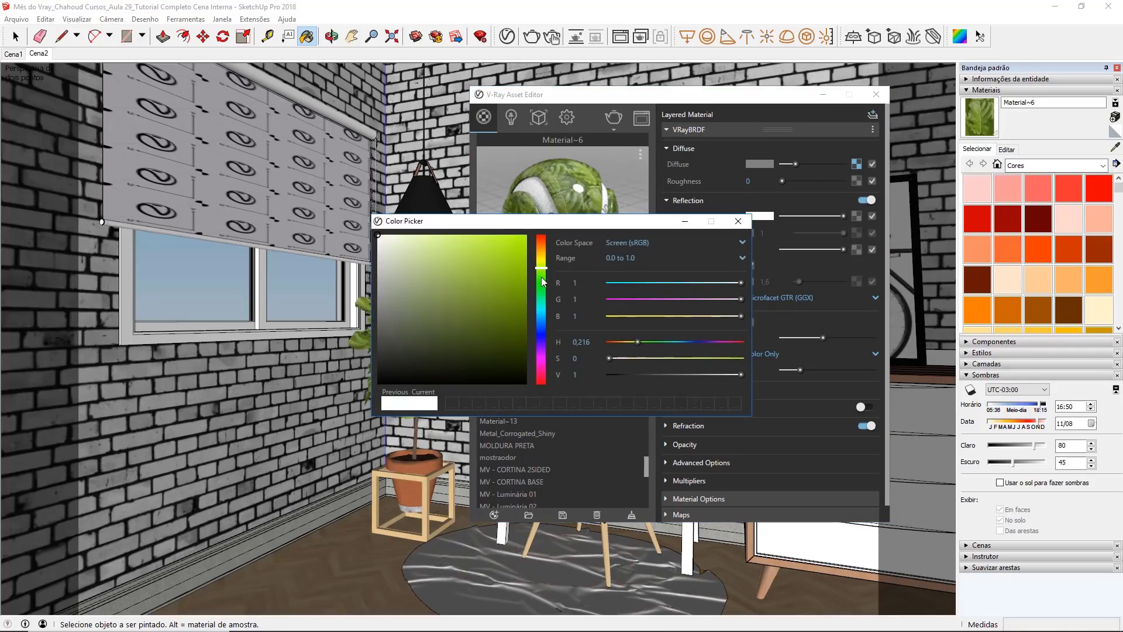
{"action": "left_click_drag", "start_coordinate": [543, 269], "coordinate": [542, 272]}
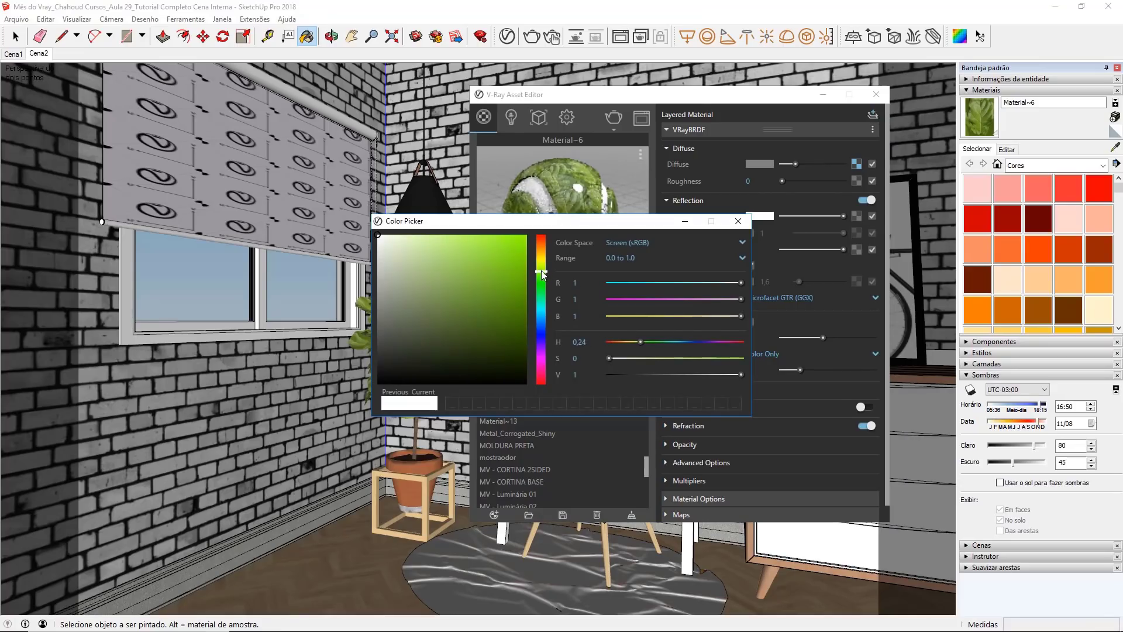
{"action": "left_click", "coordinate": [419, 254]}
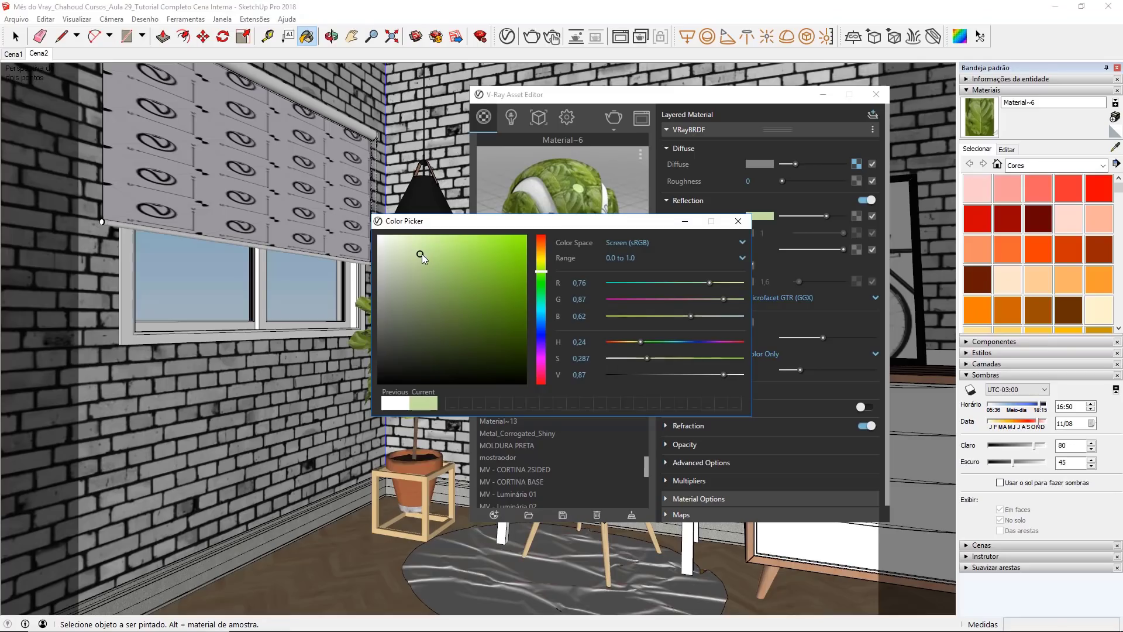
{"action": "left_click", "coordinate": [423, 259]}
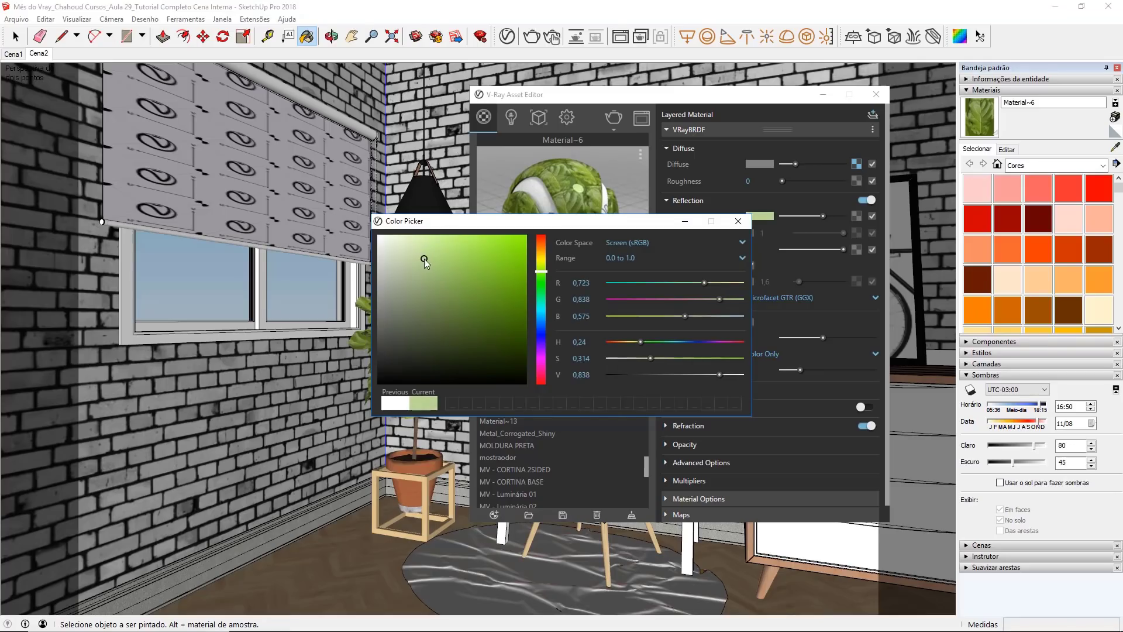
{"action": "left_click", "coordinate": [739, 222]}
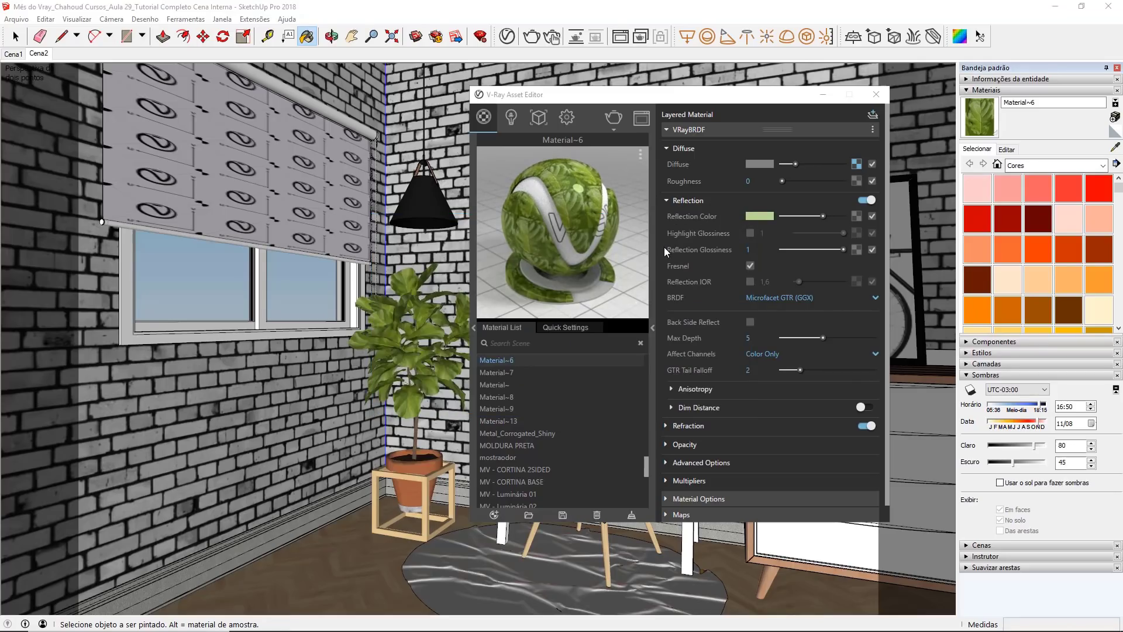
Step: Set the leaf material's reflection glossiness to 0.75, and enable its reflection IOR with a value of 2.3
{"action": "left_click", "coordinate": [760, 251]}
{"action": "type", "text": ",75"}
{"action": "key", "text": "Return"}
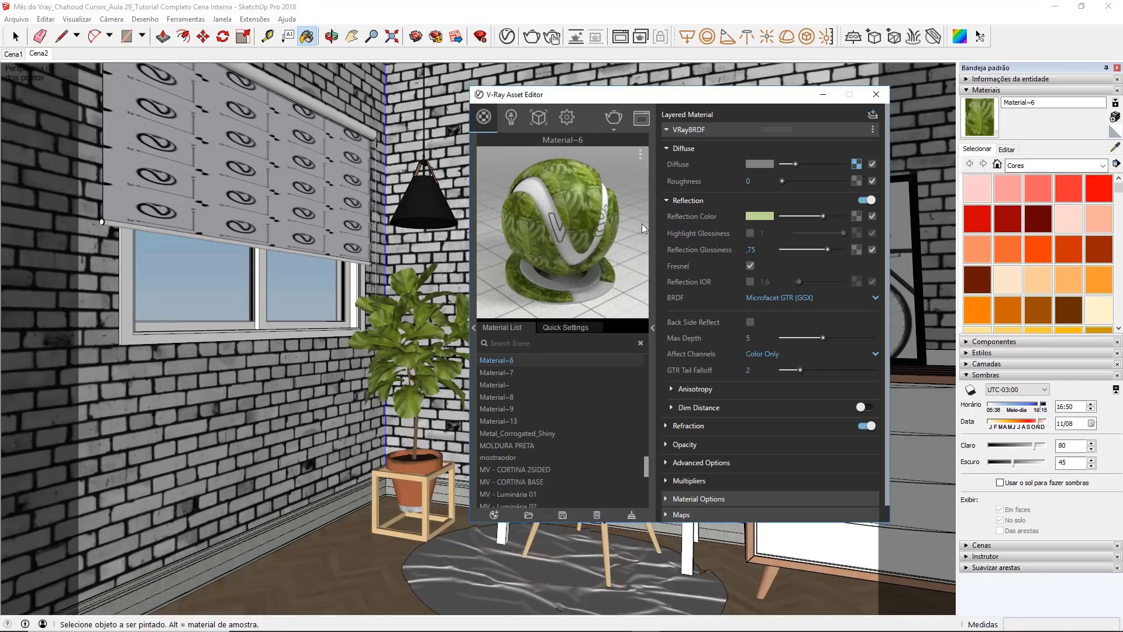
{"action": "left_click", "coordinate": [750, 280]}
{"action": "left_click_drag", "start_coordinate": [774, 283], "coordinate": [741, 285]}
{"action": "type", "text": "2,3"}
{"action": "key", "text": "Return"}
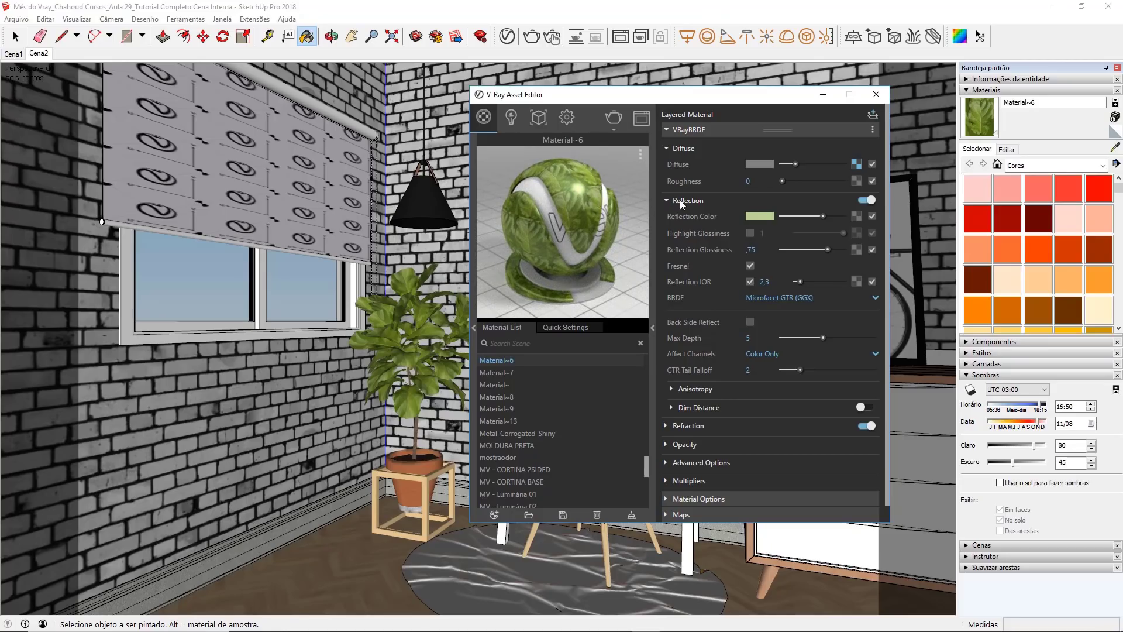
Step: Enable Bump/Normal Mapping on the leaf material and set its mode to Normal Map
{"action": "scroll", "coordinate": [680, 199], "scroll_direction": "down", "scroll_amount": 1}
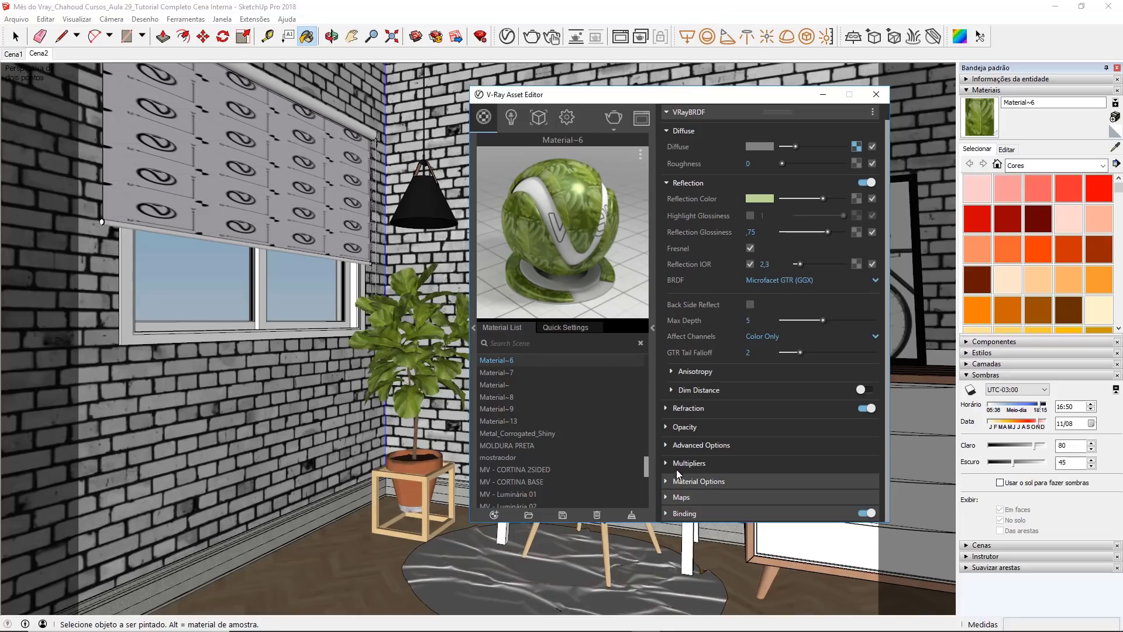
{"action": "left_click", "coordinate": [673, 496]}
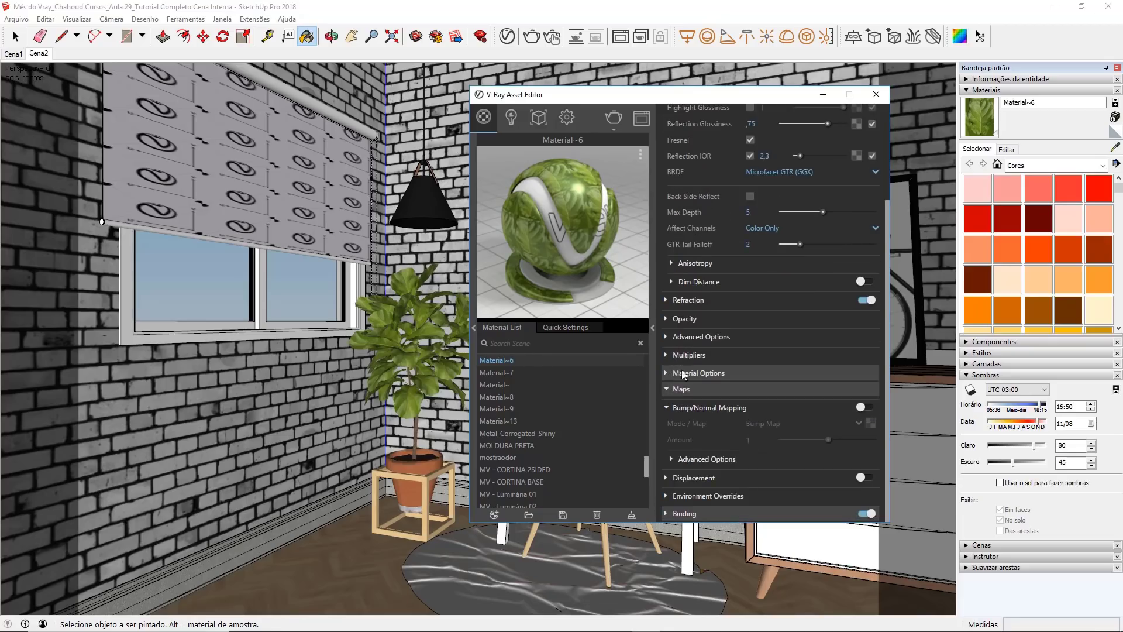
{"action": "left_click", "coordinate": [862, 406]}
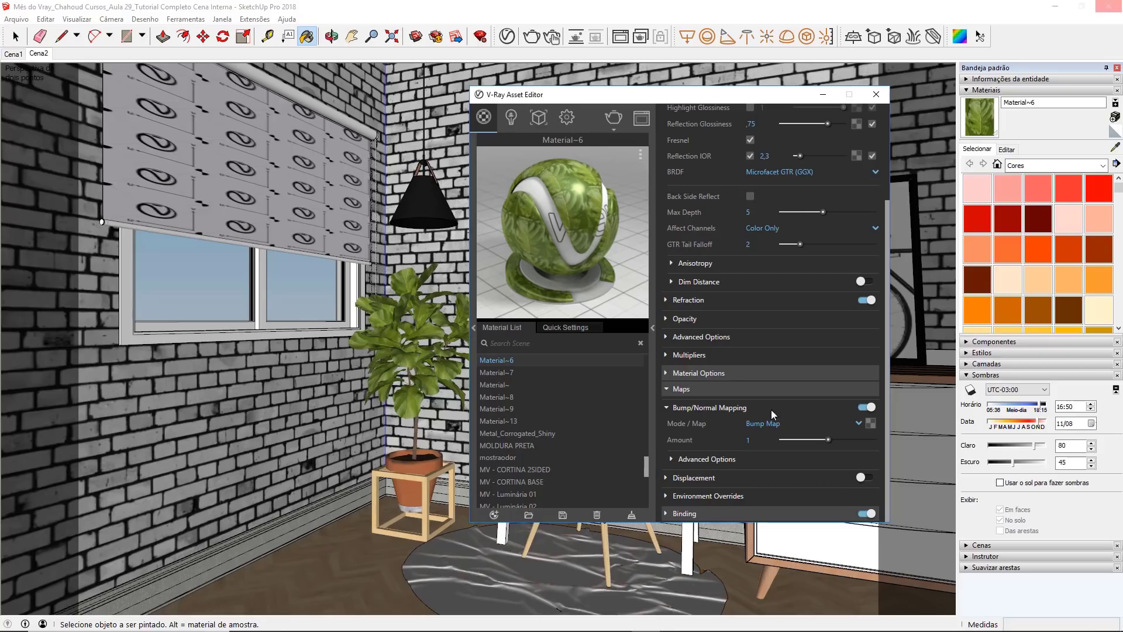
{"action": "left_click", "coordinate": [798, 423]}
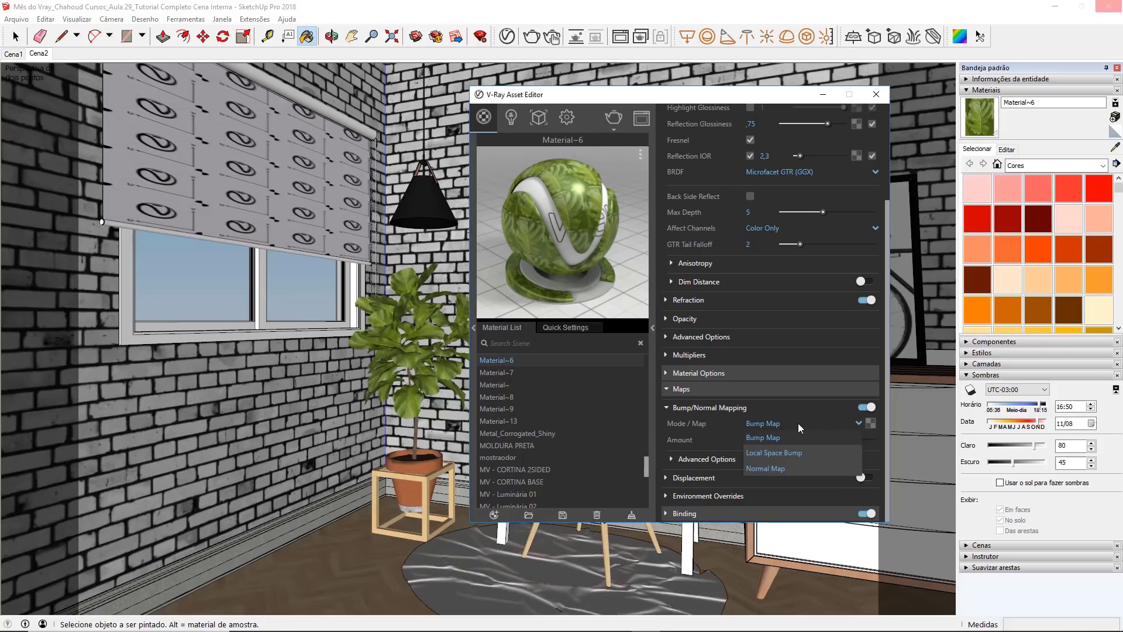
{"action": "left_click", "coordinate": [794, 467]}
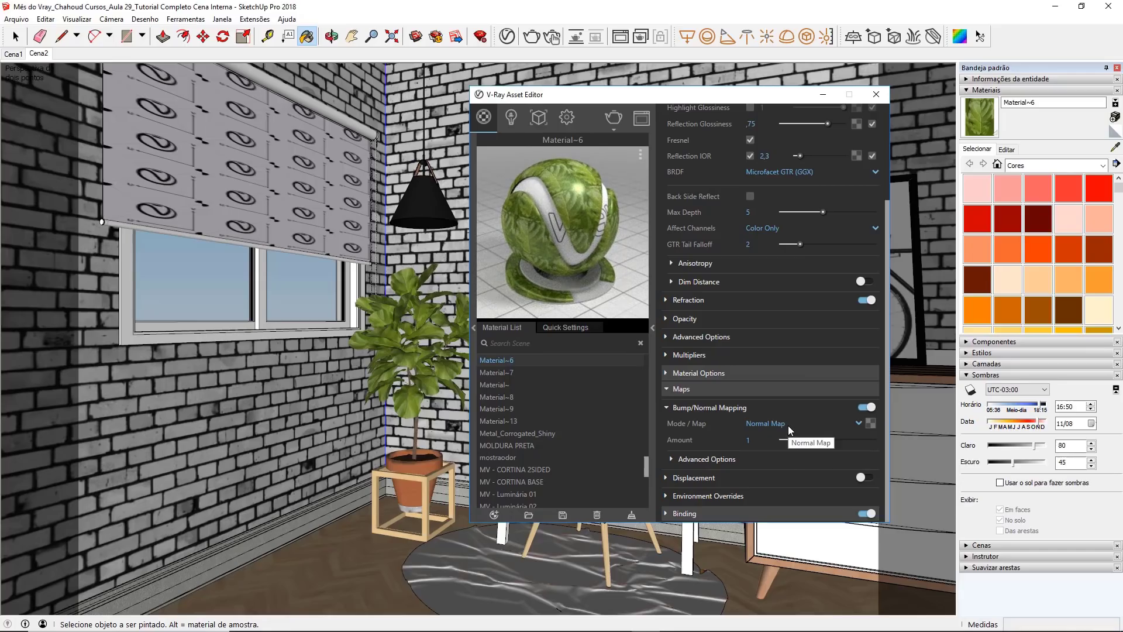
Step: Preview Folhas_Normal Map from the Vaso de Planta folder and load it as the bitmap of the leaf material's normal map
{"action": "left_click", "coordinate": [870, 423]}
{"action": "left_click", "coordinate": [538, 136]}
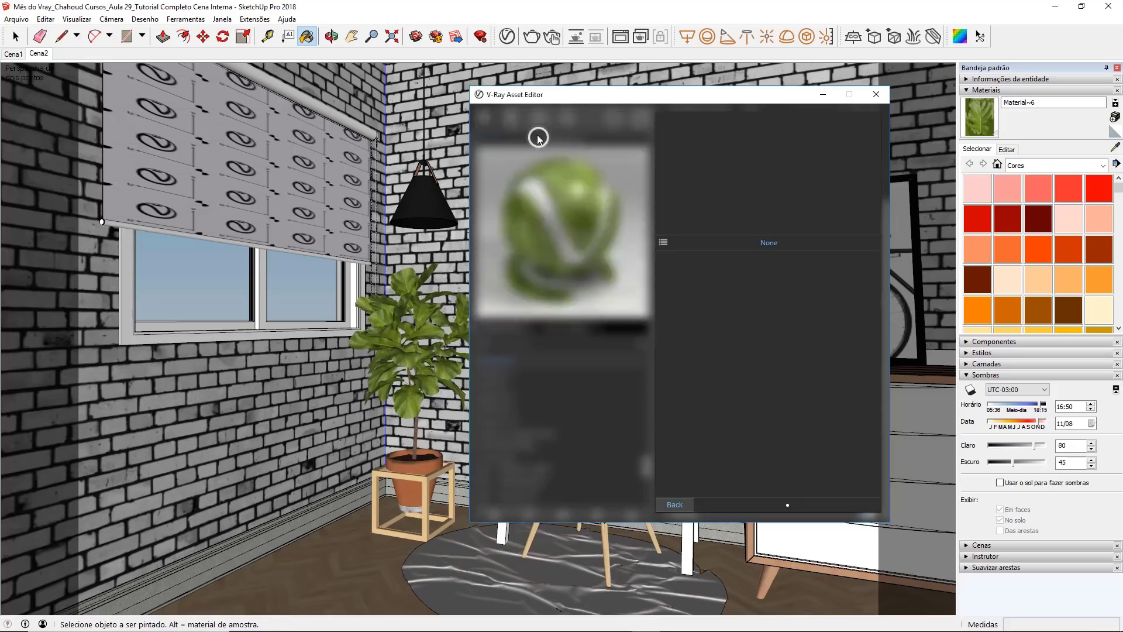
{"action": "left_click", "coordinate": [617, 210]}
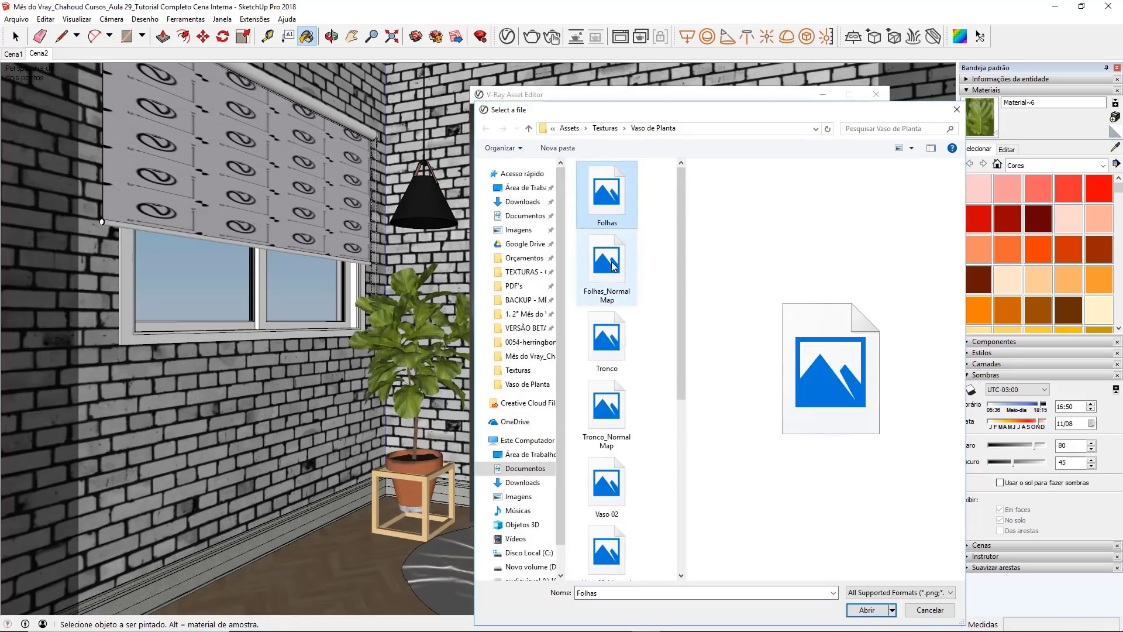
{"action": "left_click", "coordinate": [611, 263]}
{"action": "right_click", "coordinate": [611, 263]}
{"action": "left_click", "coordinate": [639, 287]}
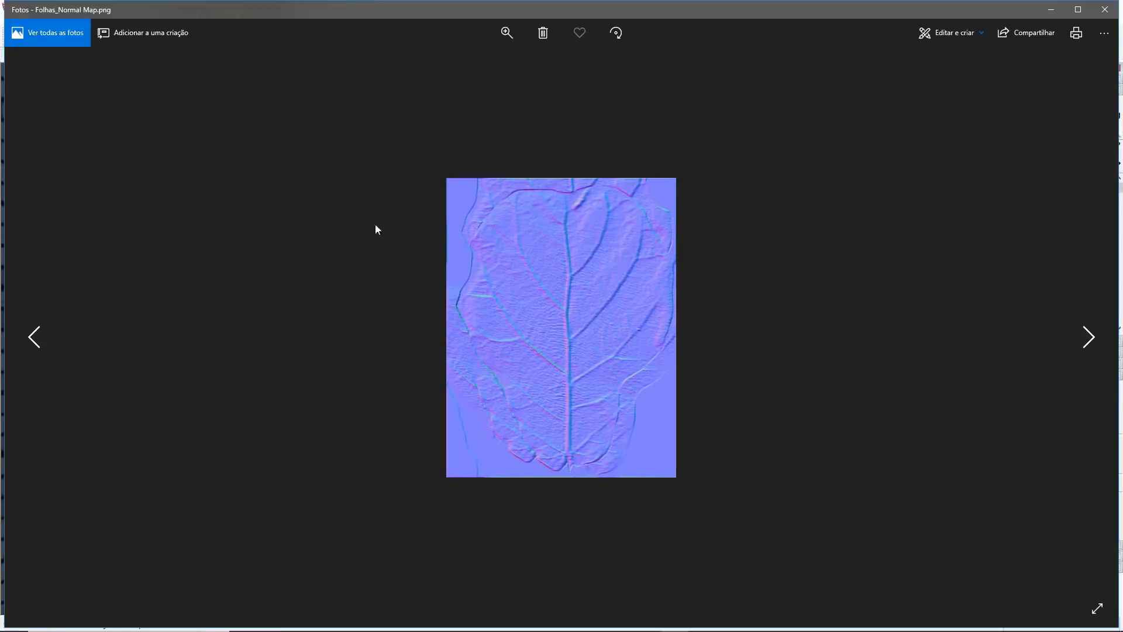
{"action": "left_click", "coordinate": [1104, 9]}
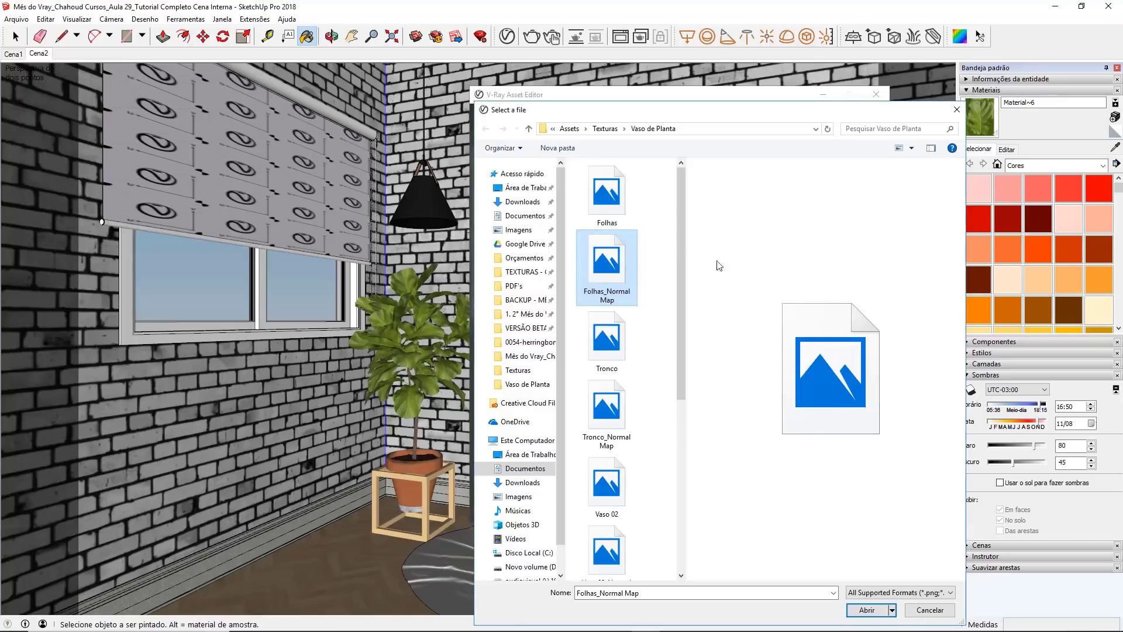
{"action": "double_click", "coordinate": [633, 264]}
{"action": "left_click", "coordinate": [674, 504]}
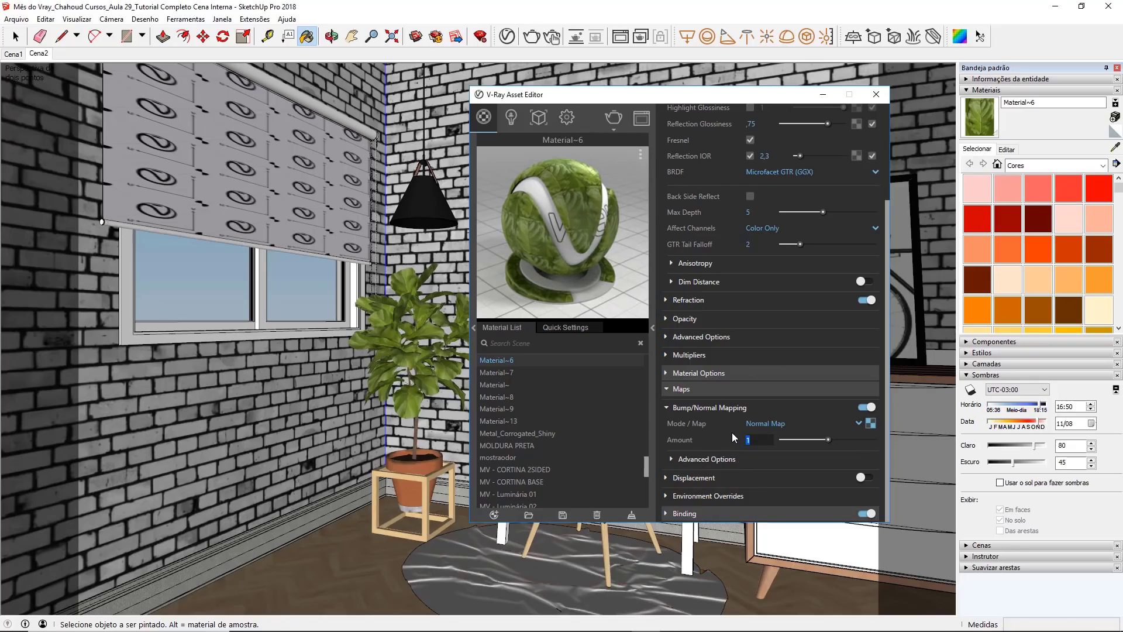
Step: Set the leaf normal map amount to 2, disable Can be Overridden, and close the Asset Editor
{"action": "type", "text": "3"}
{"action": "key", "text": "Return"}
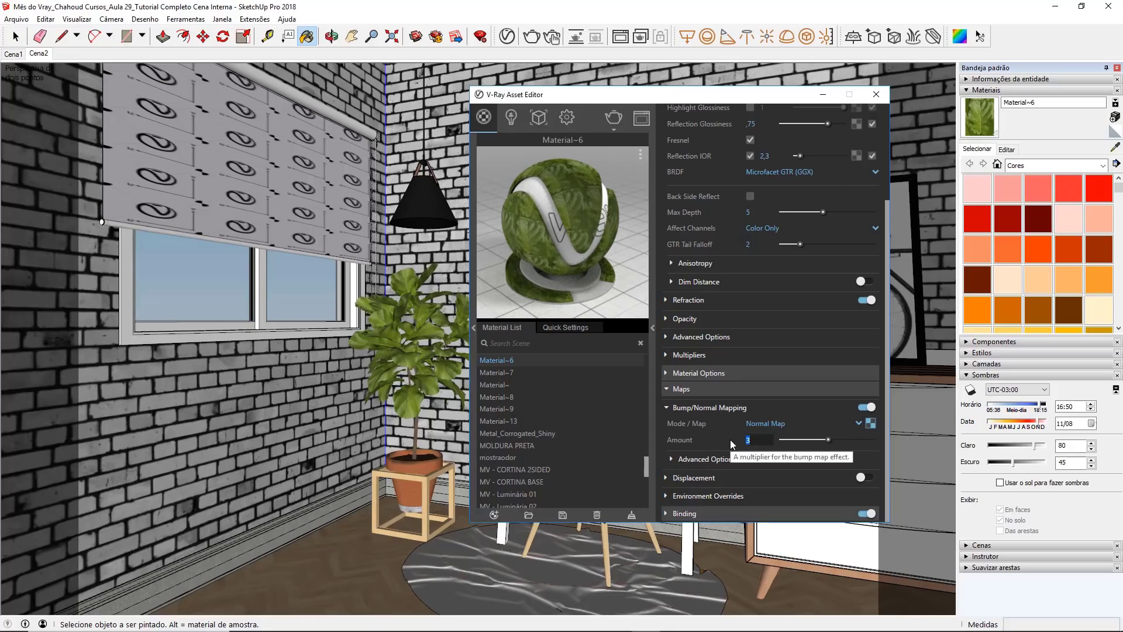
{"action": "type", "text": "2"}
{"action": "key", "text": "Return"}
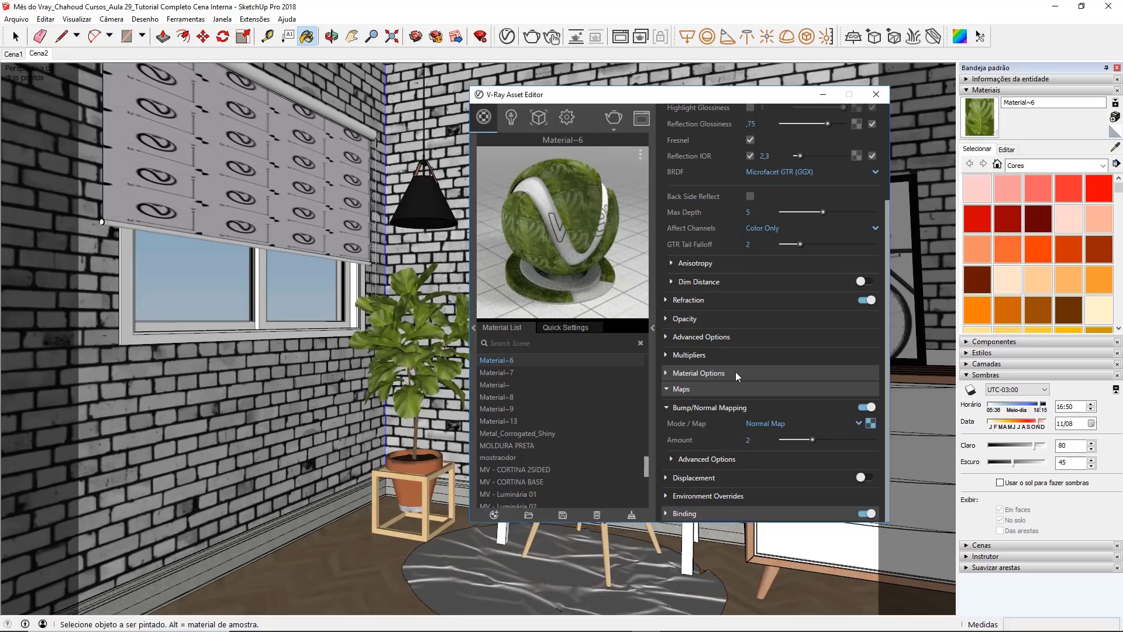
{"action": "left_click", "coordinate": [736, 373]}
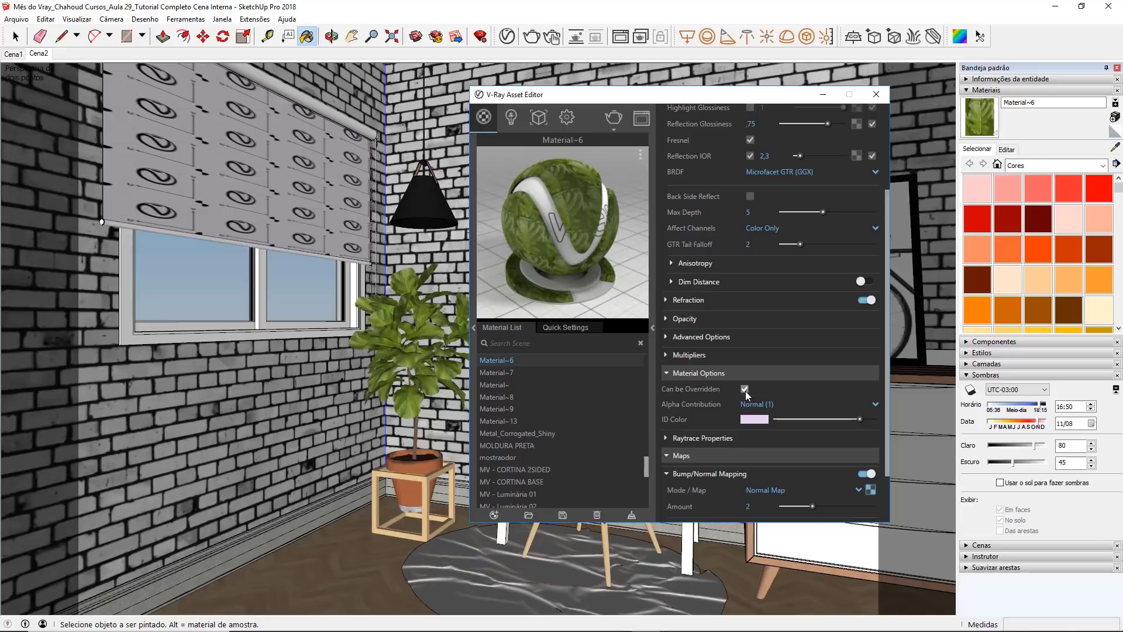
{"action": "left_click", "coordinate": [745, 389]}
{"action": "left_click", "coordinate": [877, 94]}
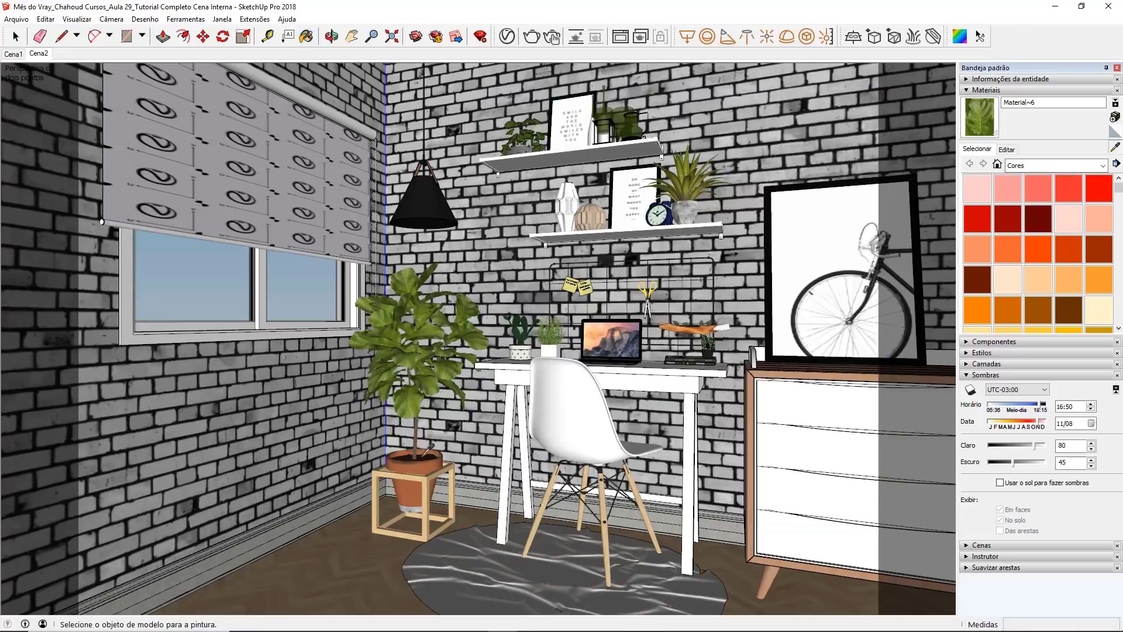
Step: Sample the plant's trunk material and give it a light grey V-Ray reflection color with reflection glossiness 0.6
{"action": "scroll", "coordinate": [424, 448], "scroll_direction": "up", "scroll_amount": 5}
{"action": "scroll", "coordinate": [417, 462], "scroll_direction": "up", "scroll_amount": 2}
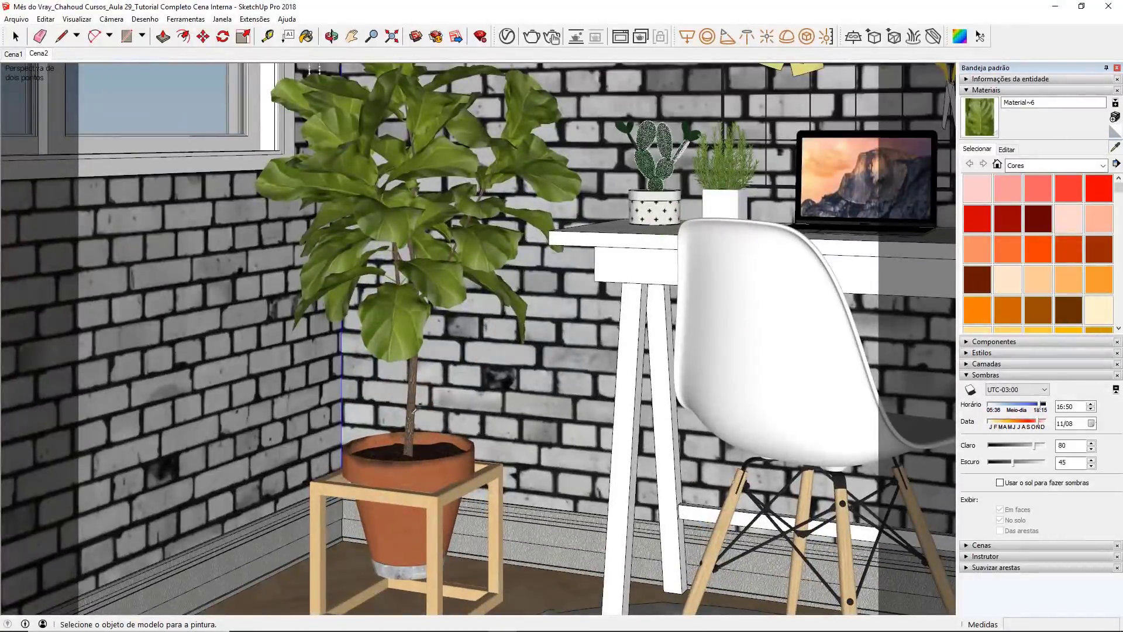
{"action": "scroll", "coordinate": [419, 396], "scroll_direction": "up", "scroll_amount": 2}
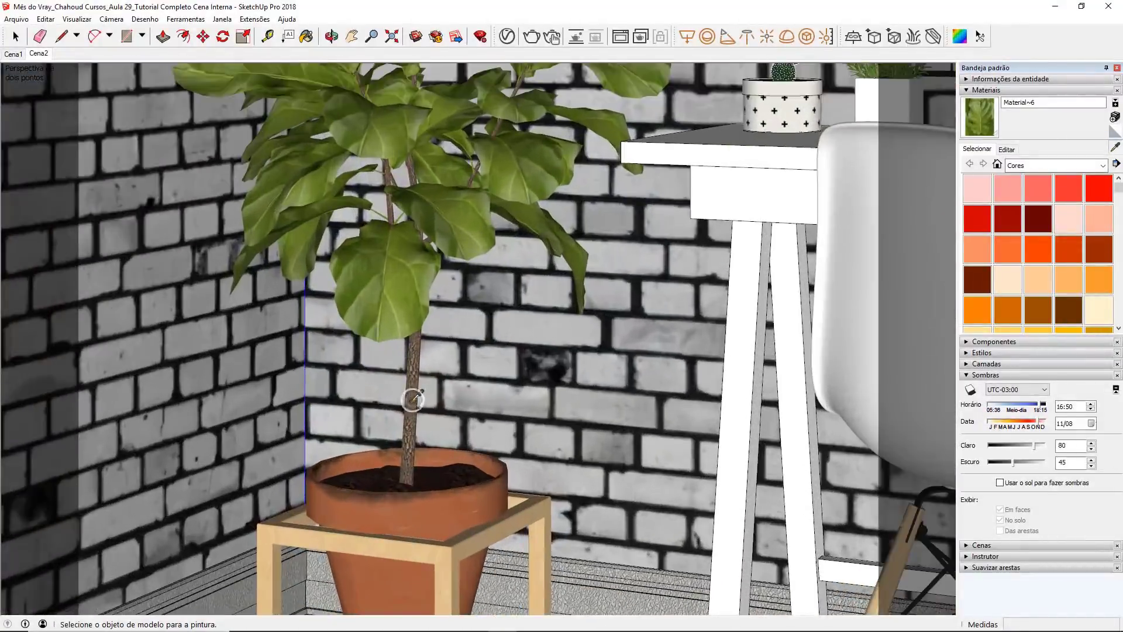
{"action": "left_click", "coordinate": [410, 396], "text": "alt"}
{"action": "left_click", "coordinate": [506, 37]}
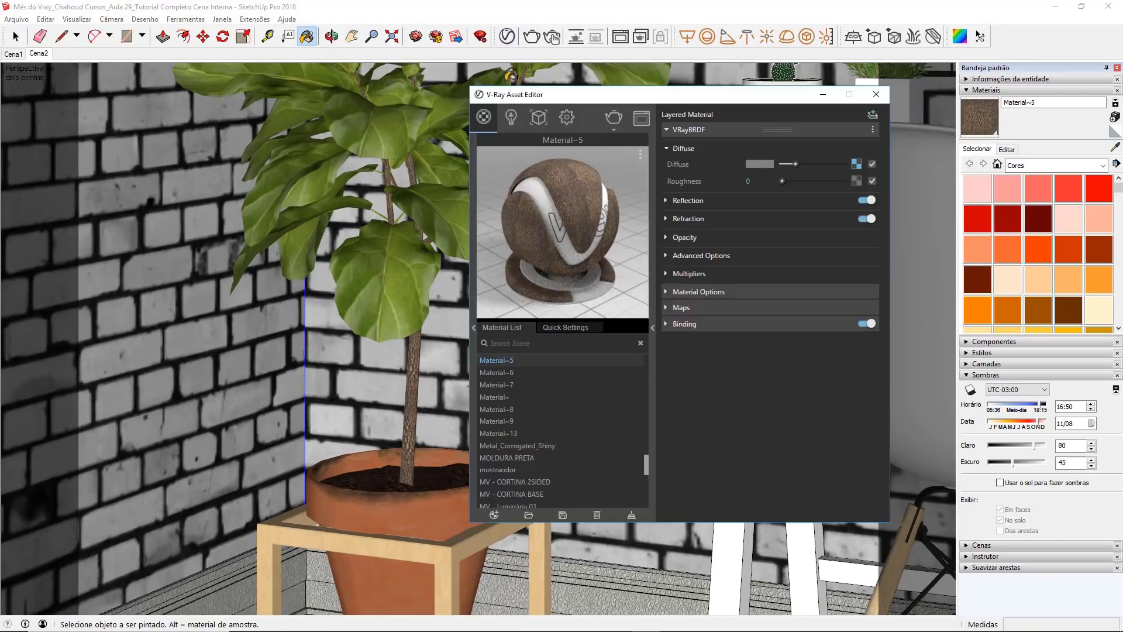
{"action": "left_click", "coordinate": [692, 200]}
{"action": "left_click_drag", "start_coordinate": [783, 215], "coordinate": [813, 215]}
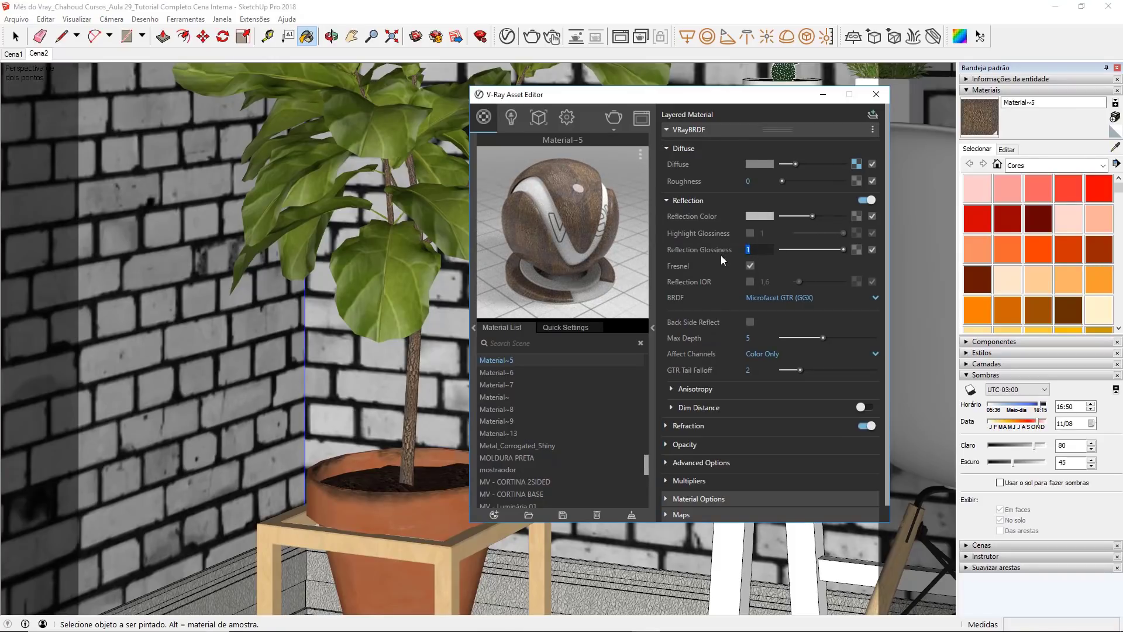
{"action": "type", "text": ",6"}
{"action": "key", "text": "Return"}
{"action": "scroll", "coordinate": [711, 243], "scroll_direction": "down", "scroll_amount": 1}
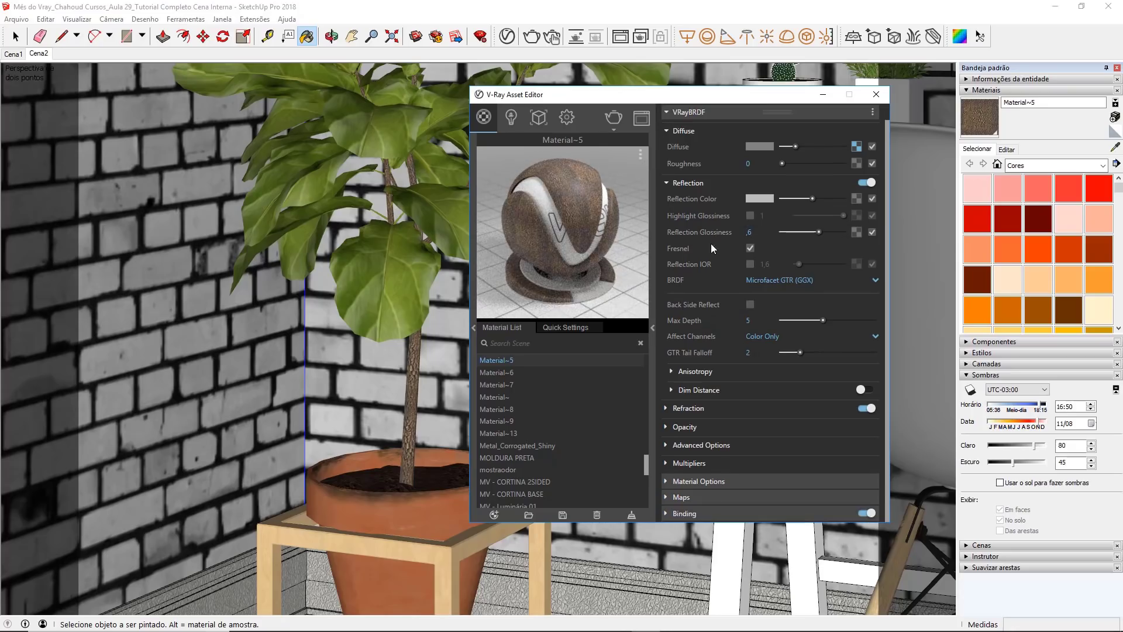
Step: Enable Bump/Normal Mapping on the trunk material and set its mode to Normal Map
{"action": "left_click", "coordinate": [686, 498]}
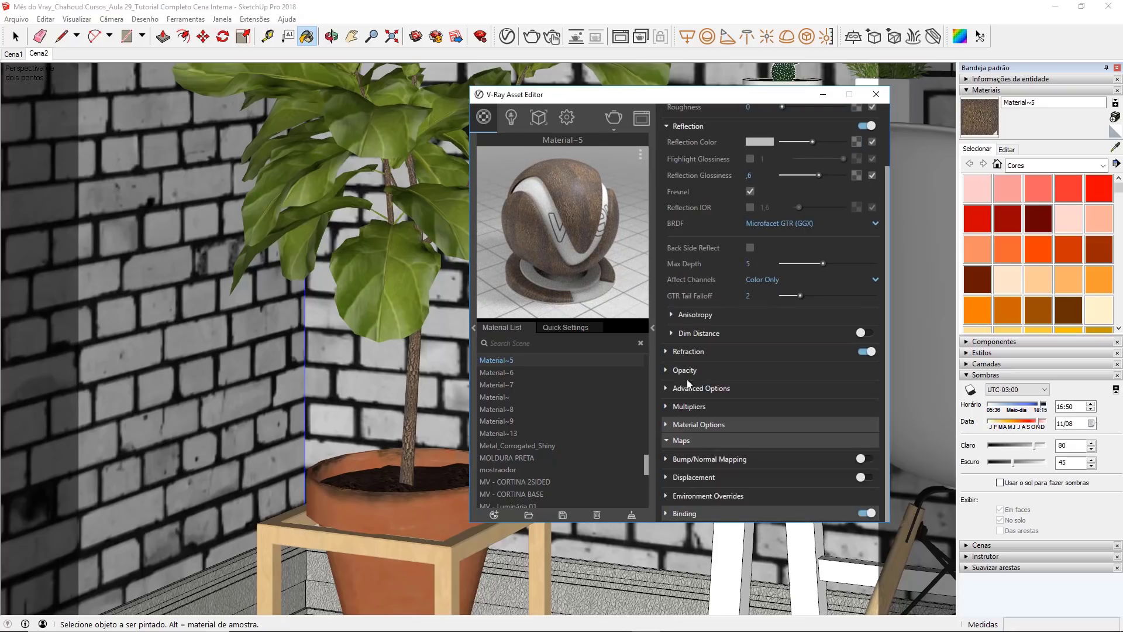
{"action": "left_click", "coordinate": [685, 459]}
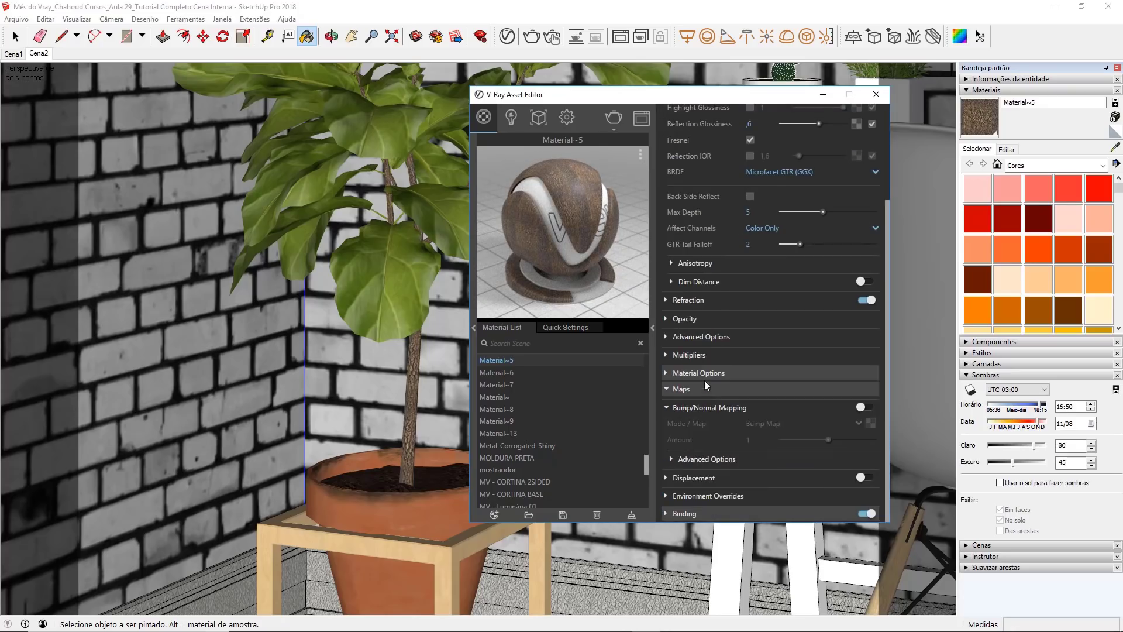
{"action": "left_click", "coordinate": [864, 407]}
{"action": "left_click", "coordinate": [791, 423]}
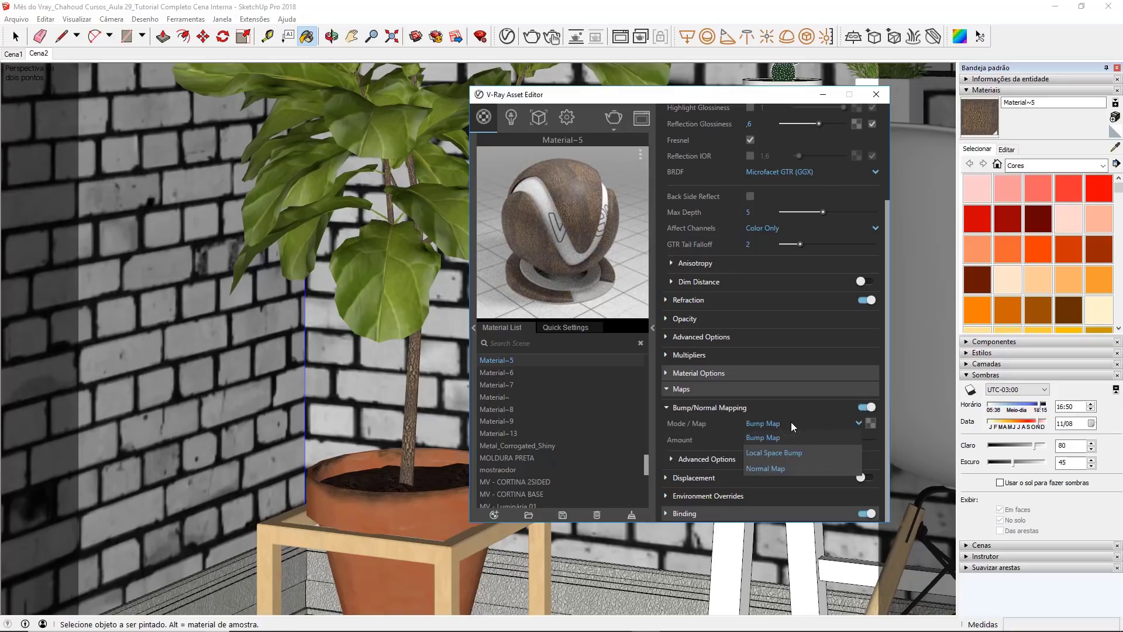
{"action": "left_click", "coordinate": [791, 469]}
Step: Load Tronco_Normal Map from the Vaso de Planta folder as the trunk's normal map bitmap and disable Can be Overridden
{"action": "left_click", "coordinate": [870, 422]}
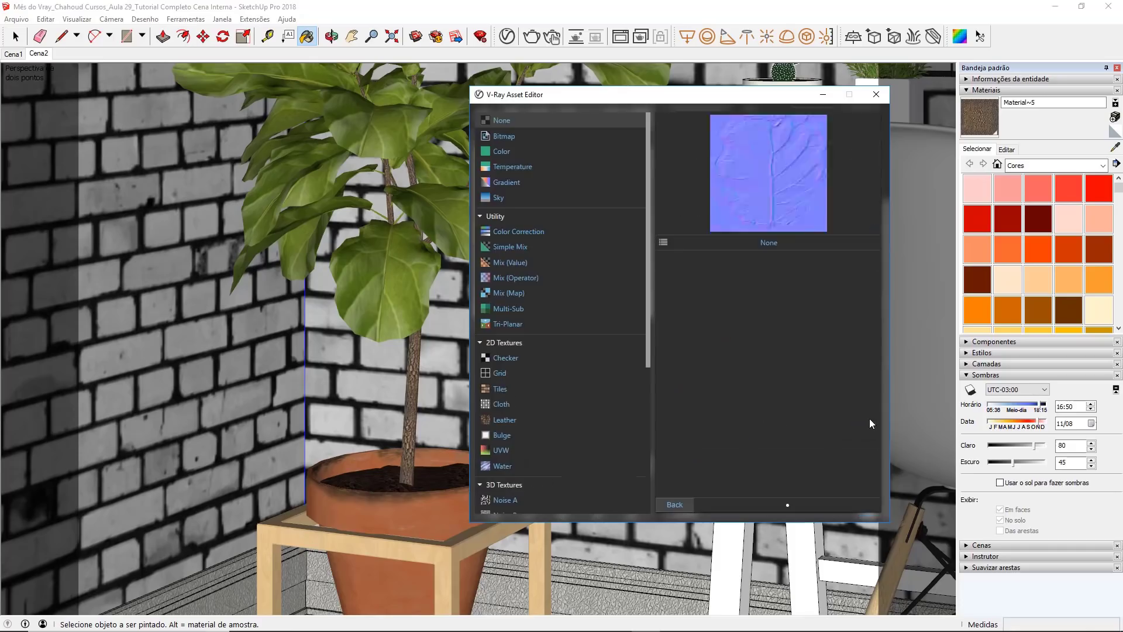
{"action": "left_click", "coordinate": [540, 142]}
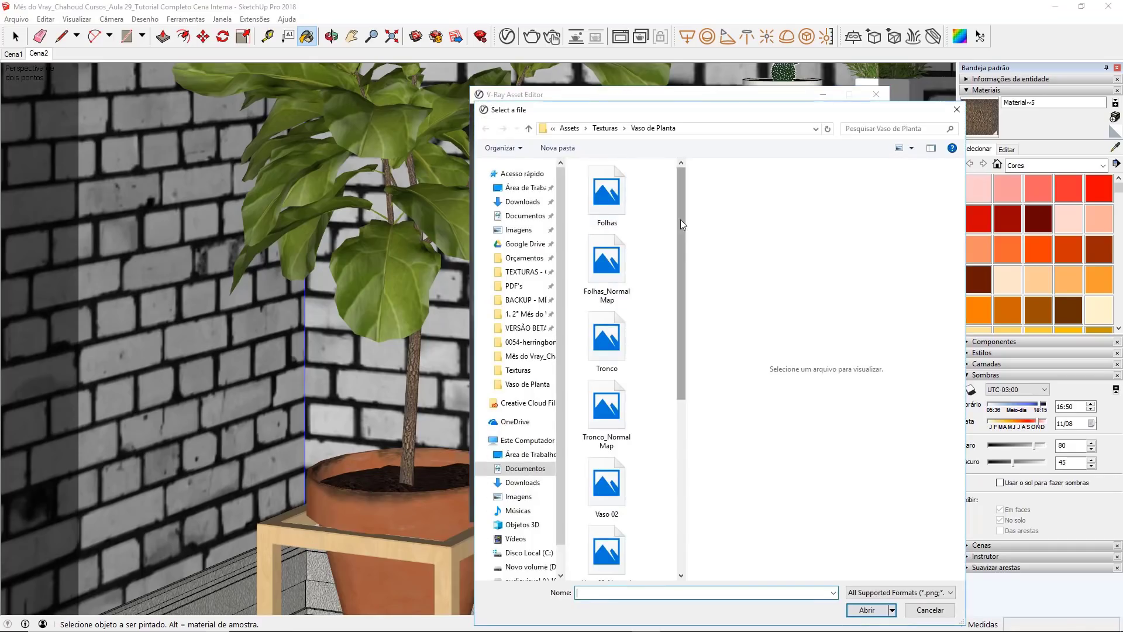
{"action": "scroll", "coordinate": [683, 273], "scroll_direction": "down", "scroll_amount": 3}
{"action": "left_click", "coordinate": [613, 320]}
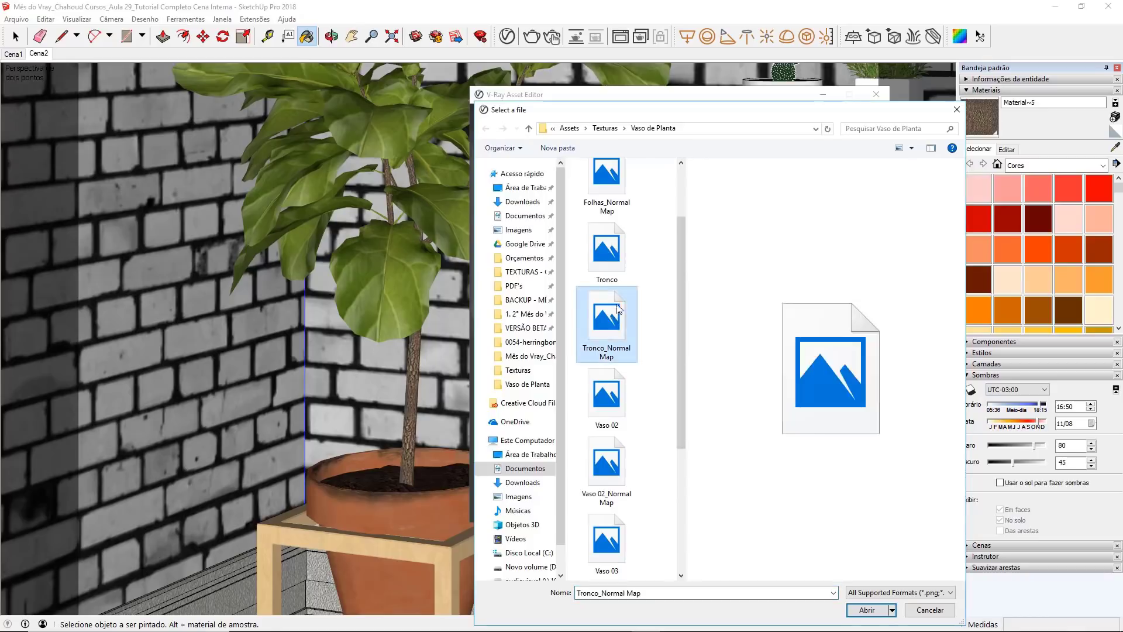
{"action": "double_click", "coordinate": [613, 319]}
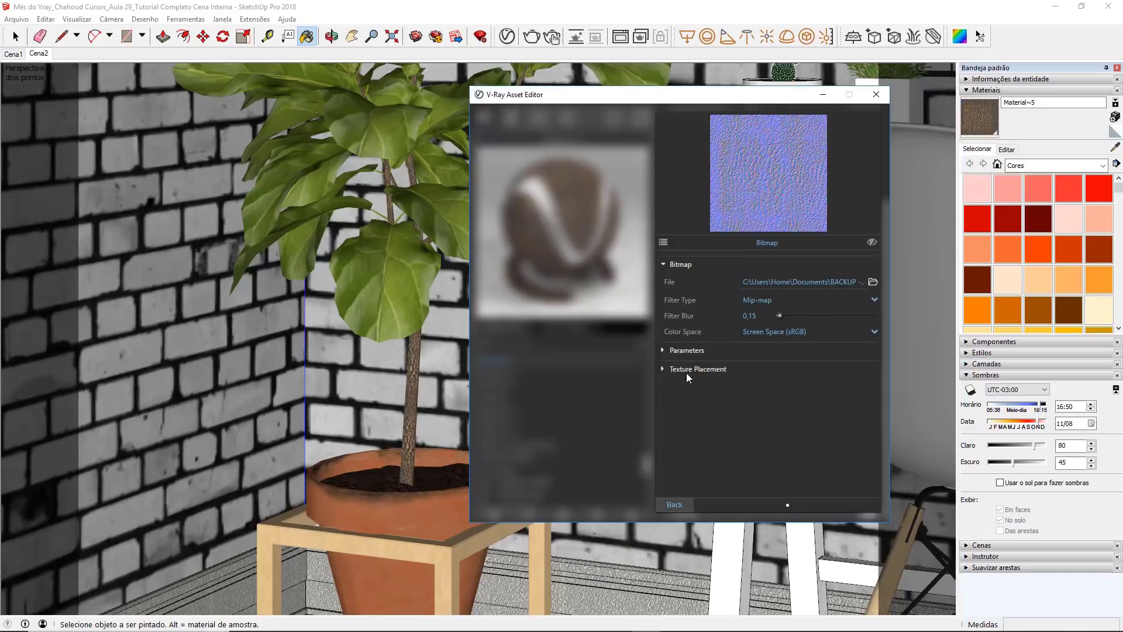
{"action": "left_click", "coordinate": [674, 505]}
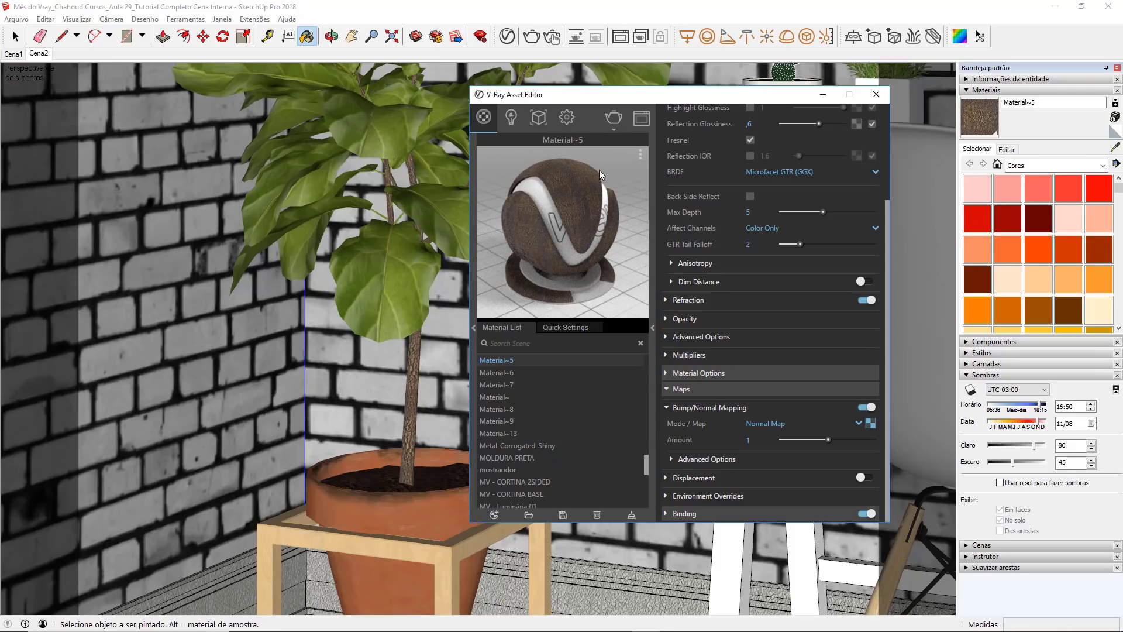
{"action": "left_click", "coordinate": [671, 373]}
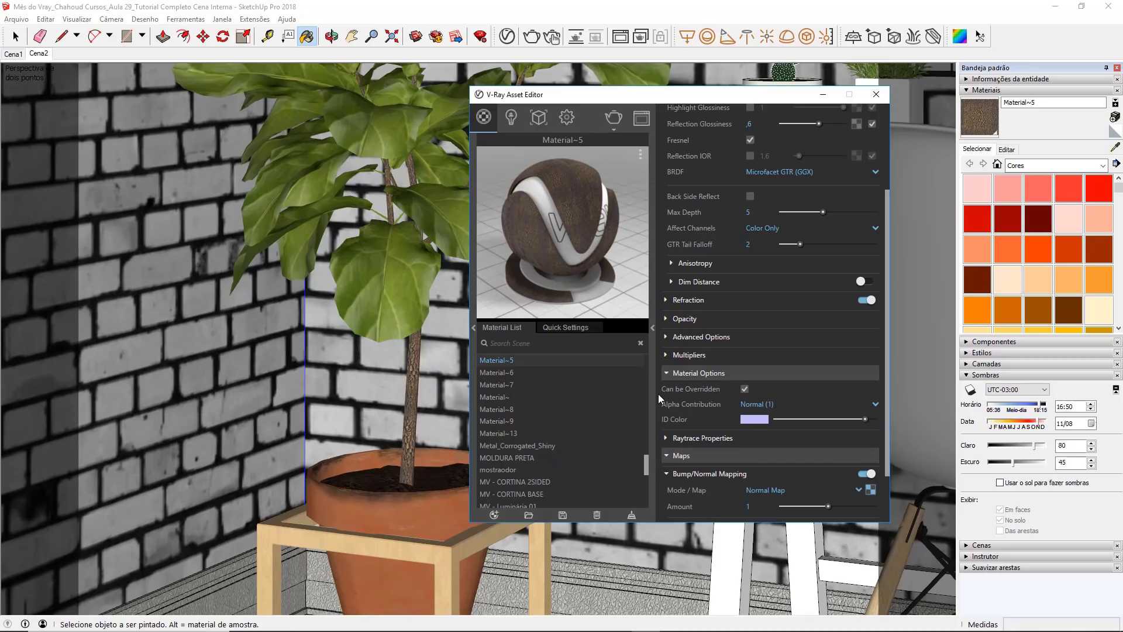
{"action": "left_click", "coordinate": [743, 388]}
Step: Sample the soil material in the plant pot and give it a light grey reflection color with reflection glossiness 0.6
{"action": "left_click", "coordinate": [1114, 149]}
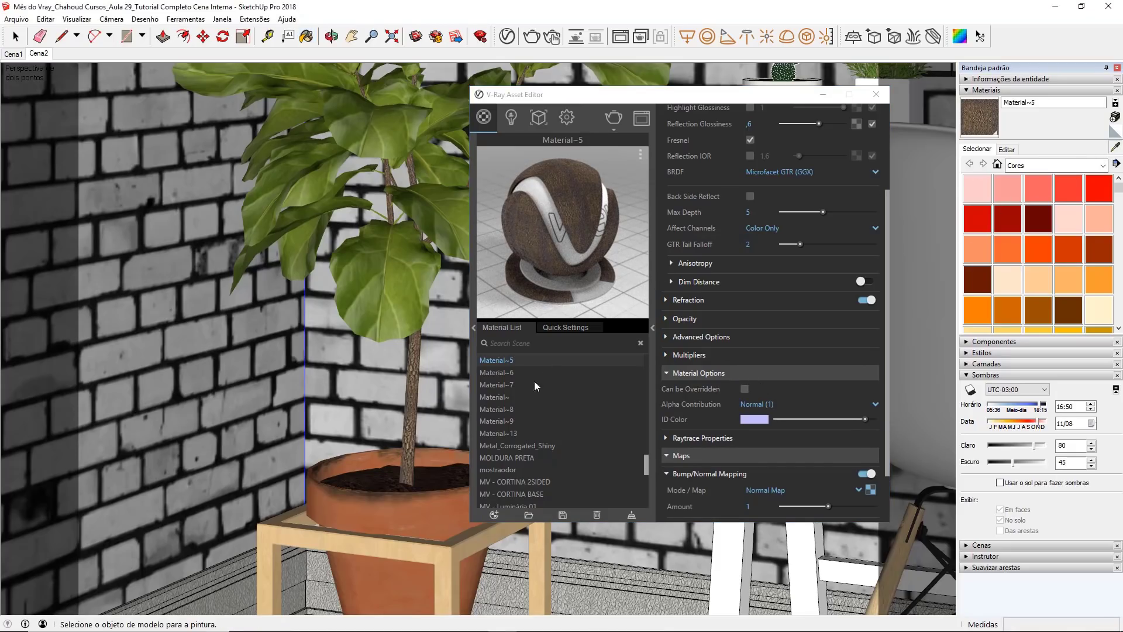
{"action": "left_click", "coordinate": [430, 484]}
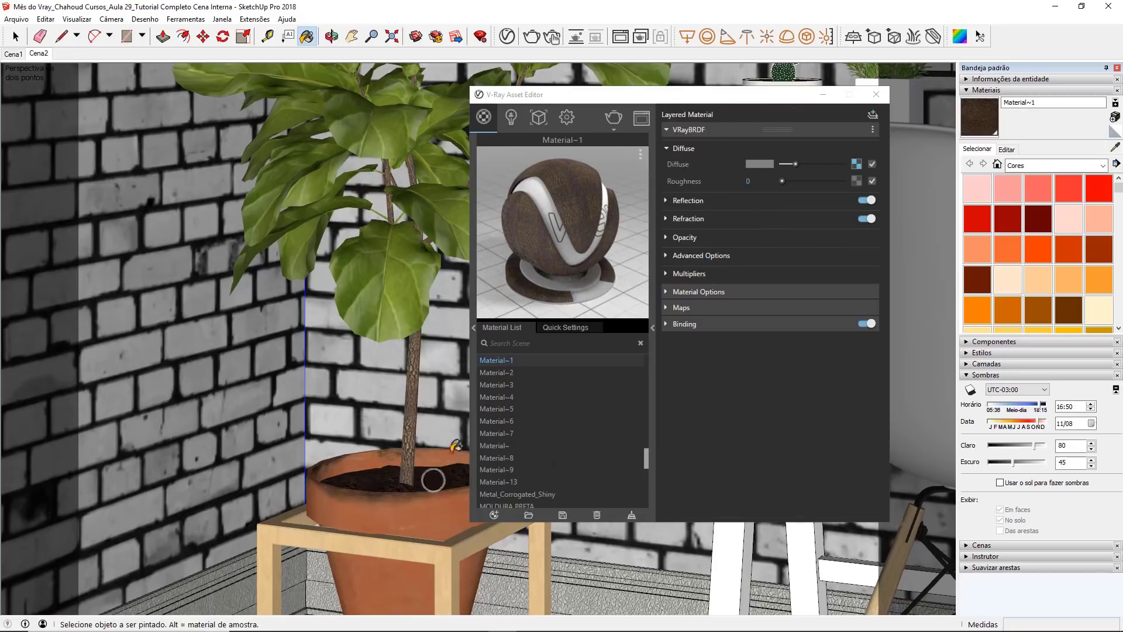
{"action": "left_click", "coordinate": [745, 198]}
{"action": "left_click_drag", "start_coordinate": [781, 216], "coordinate": [817, 216]}
{"action": "left_click", "coordinate": [748, 250]}
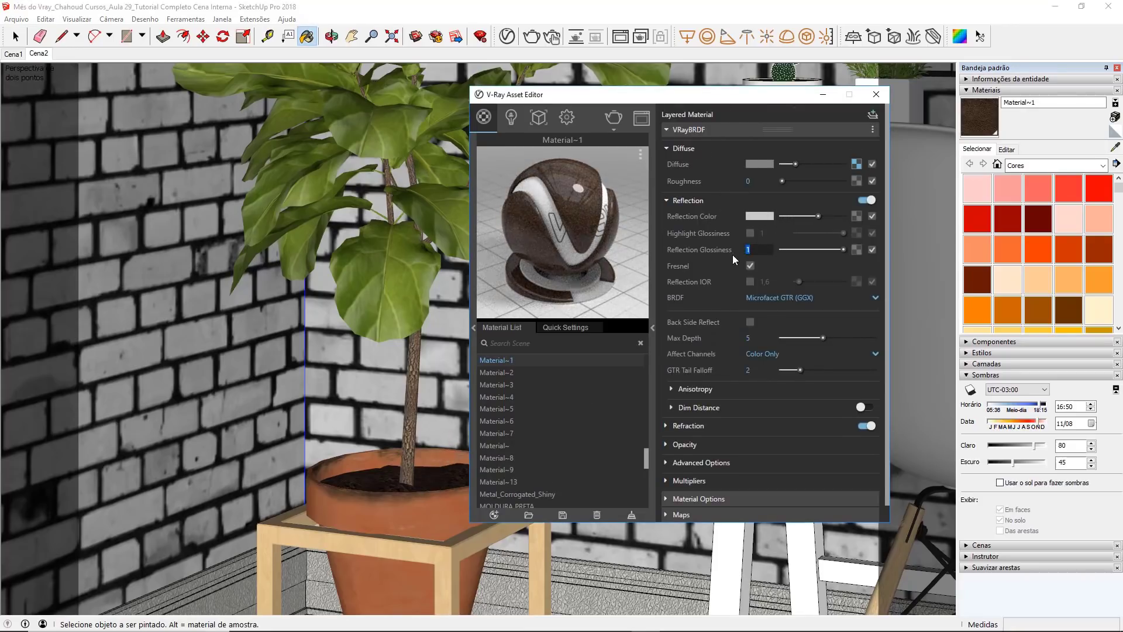
{"action": "type", "text": ",6"}
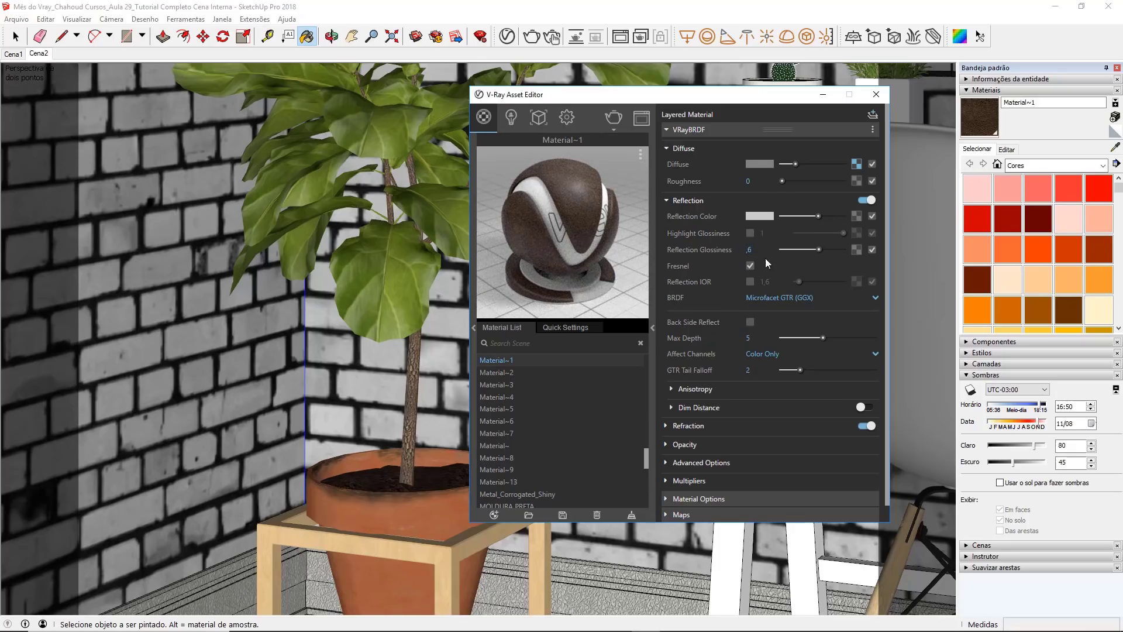
Step: Enable Bump/Normal Mapping on the soil material and preview Vaso 03_Normal Map from the Vaso de Planta folder for its bitmap
{"action": "scroll", "coordinate": [679, 269], "scroll_direction": "down", "scroll_amount": 1}
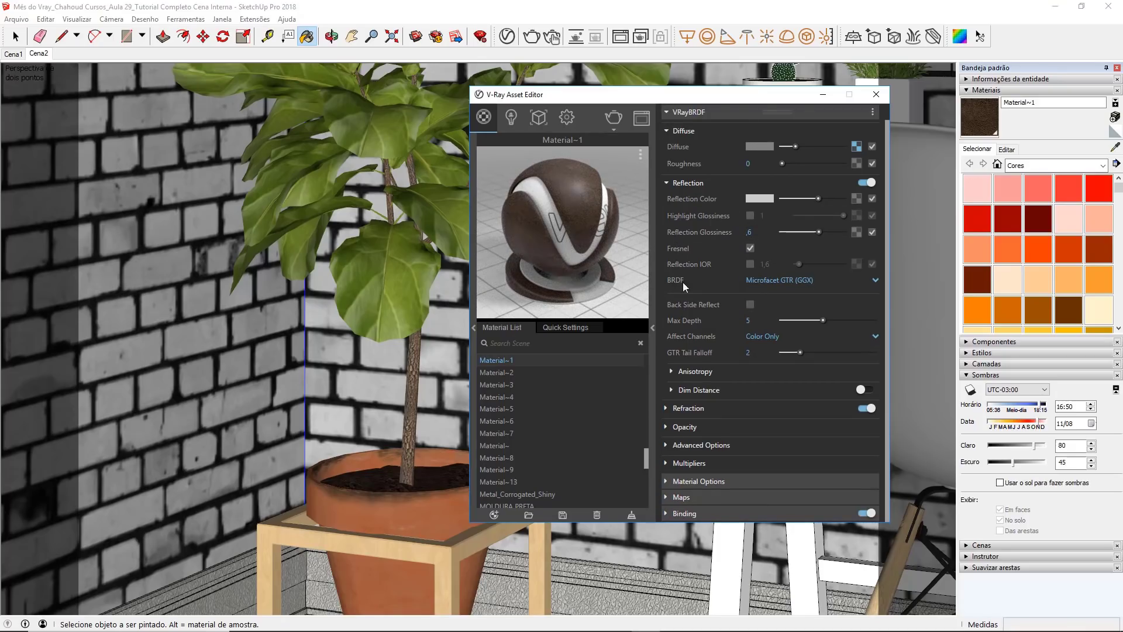
{"action": "left_click", "coordinate": [693, 491]}
{"action": "left_click", "coordinate": [861, 458]}
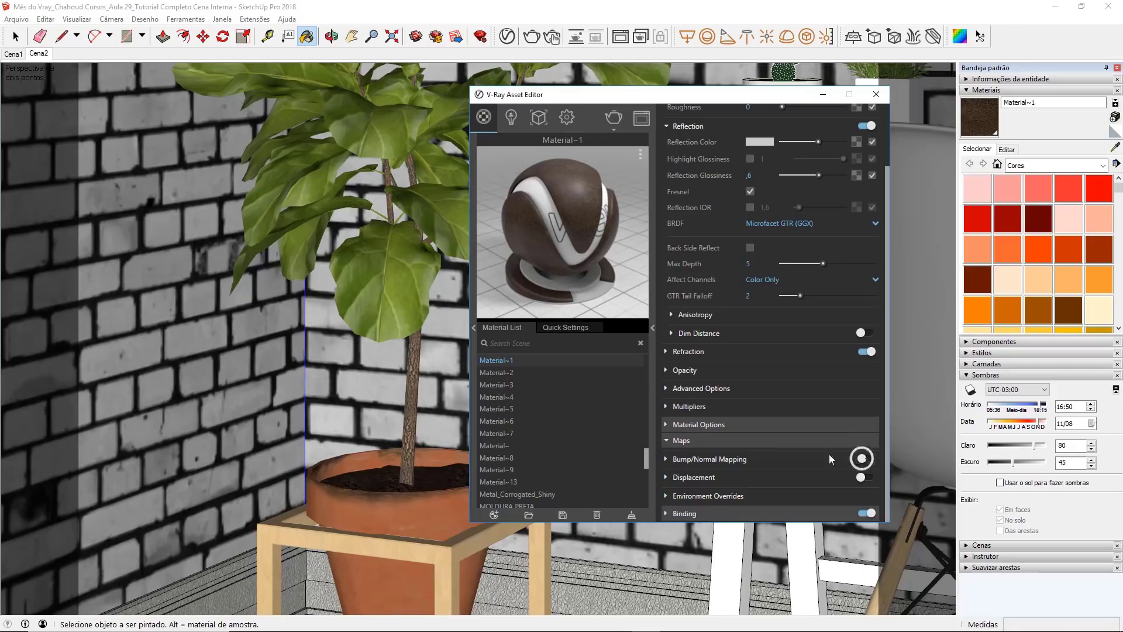
{"action": "left_click", "coordinate": [872, 422]}
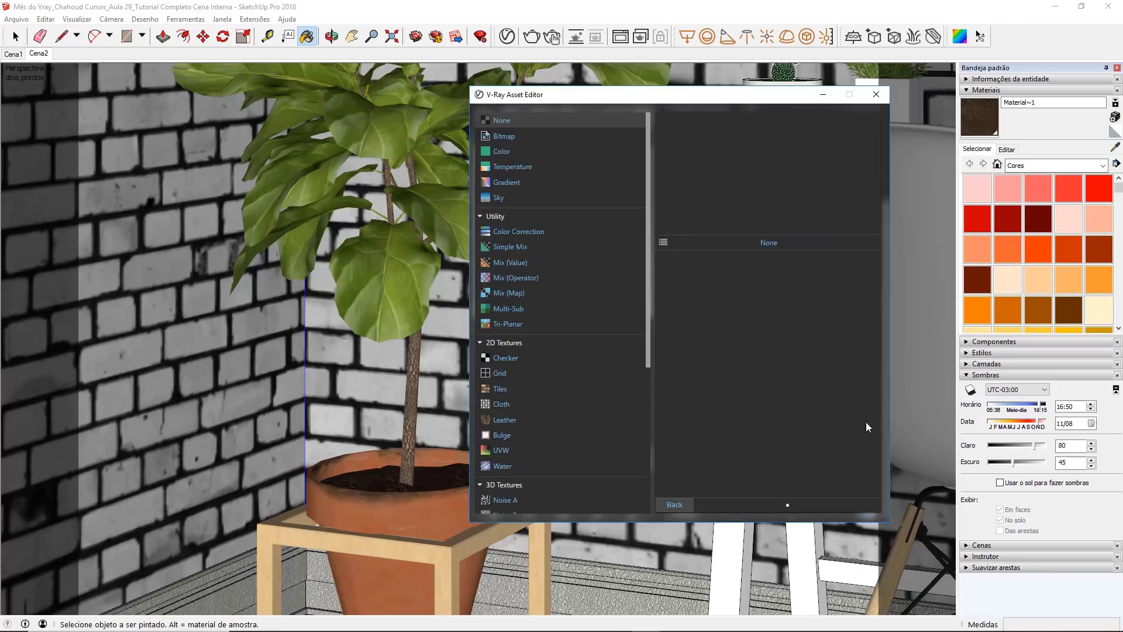
{"action": "left_click", "coordinate": [523, 131]}
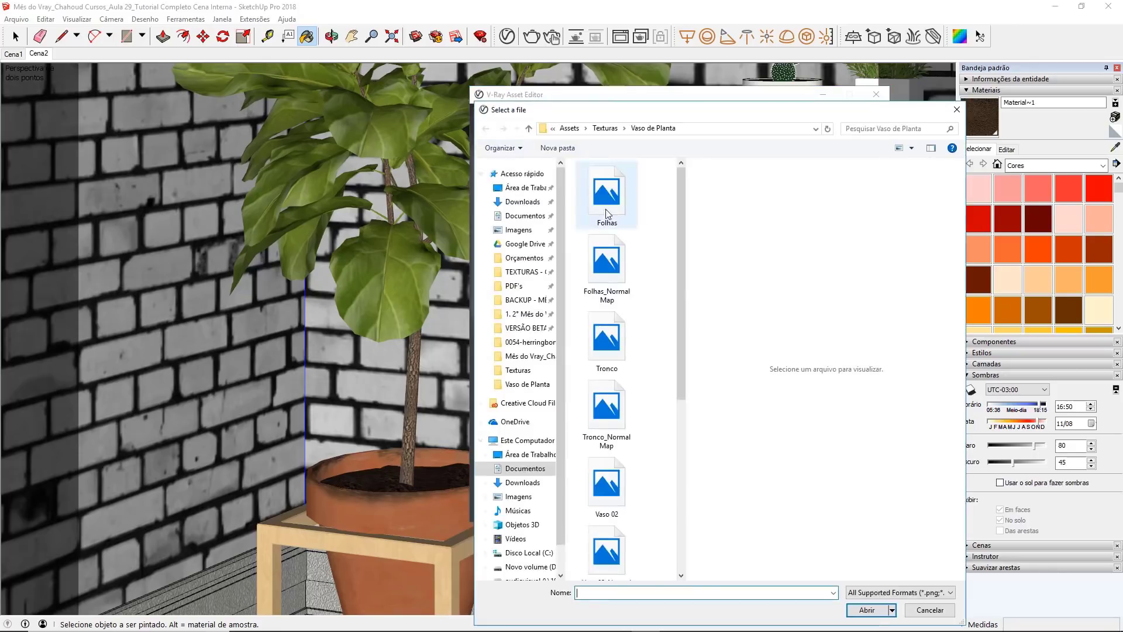
{"action": "scroll", "coordinate": [643, 275], "scroll_direction": "down", "scroll_amount": 3}
{"action": "left_click", "coordinate": [609, 393]}
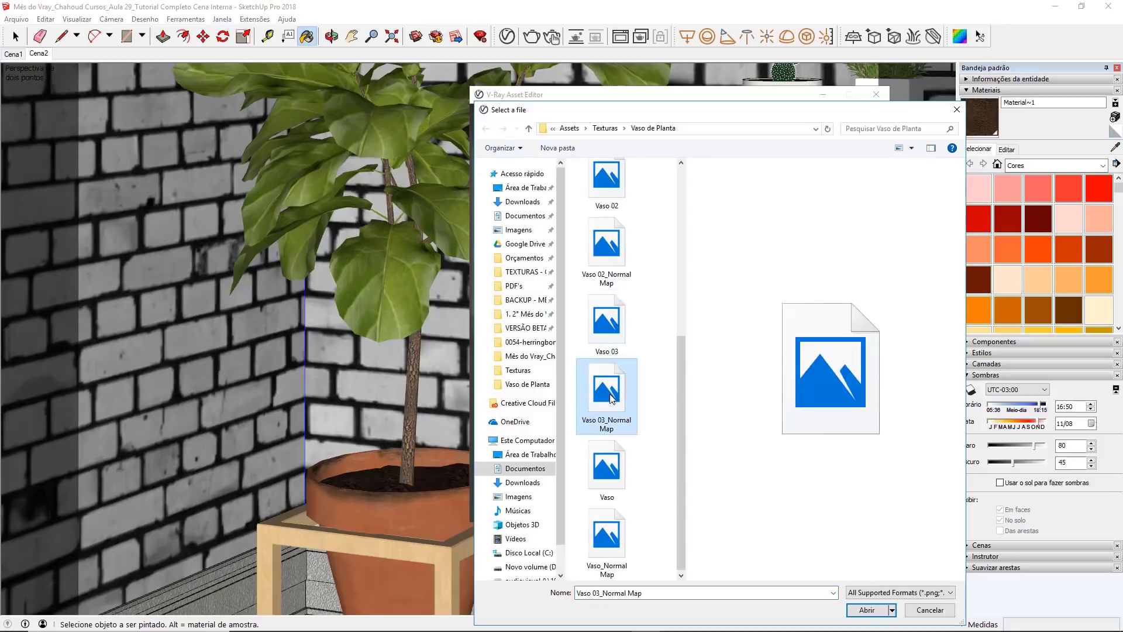
{"action": "right_click", "coordinate": [609, 393]}
{"action": "left_click", "coordinate": [641, 55]}
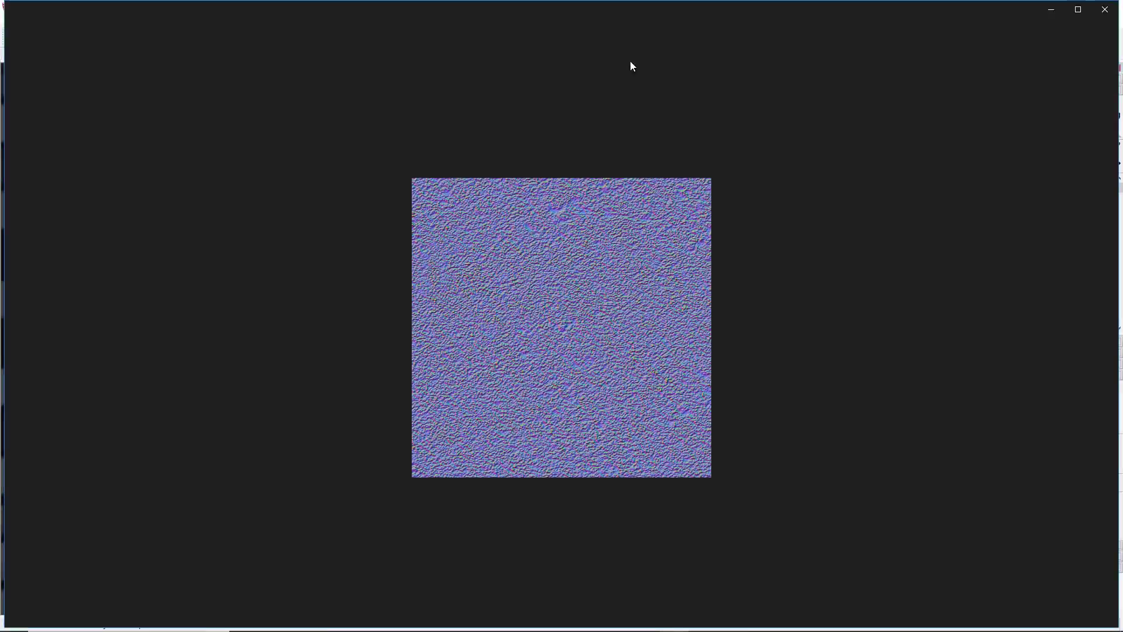
{"action": "left_click", "coordinate": [1104, 10]}
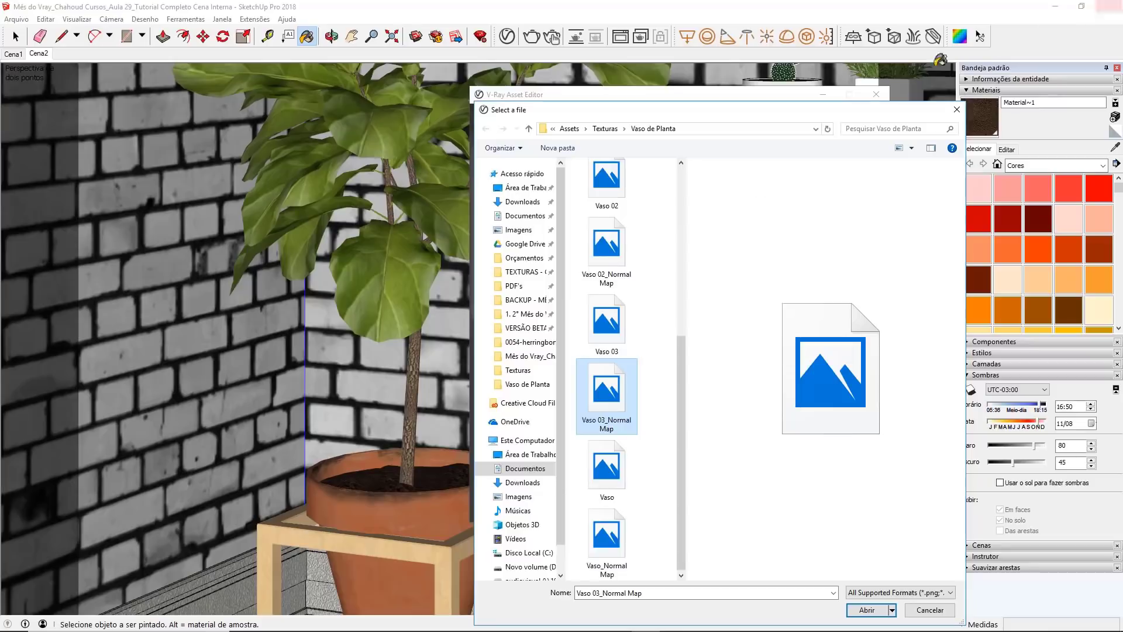
Step: Load Vaso 03_Normal Map as the soil material's bump bitmap and disable Can be Overridden
{"action": "double_click", "coordinate": [616, 388]}
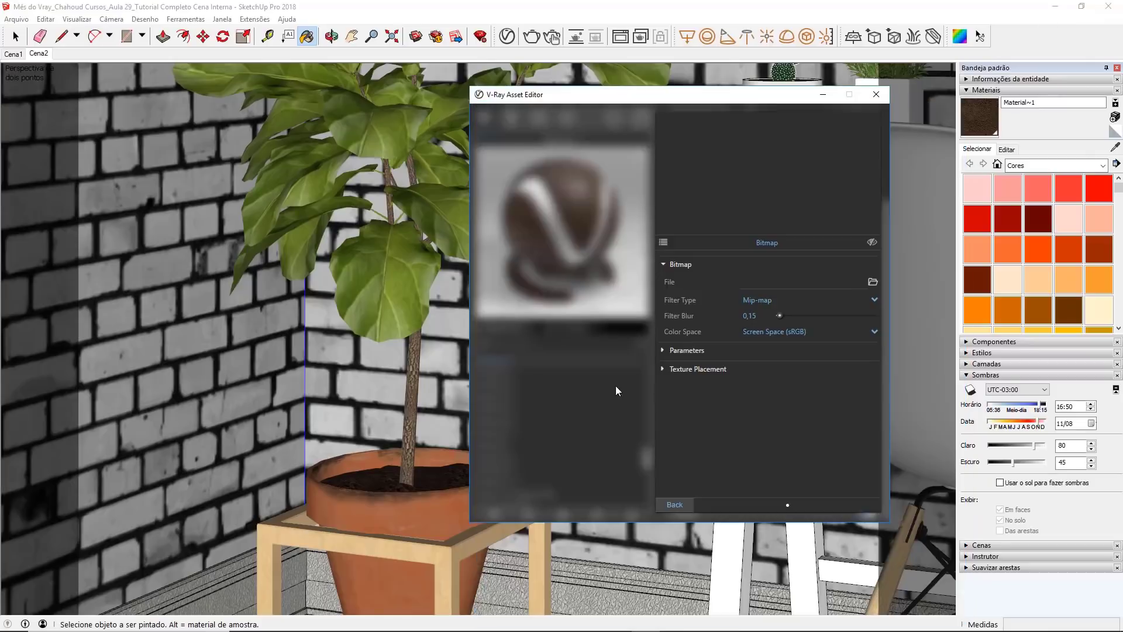
{"action": "left_click", "coordinate": [674, 504]}
{"action": "left_click", "coordinate": [743, 373]}
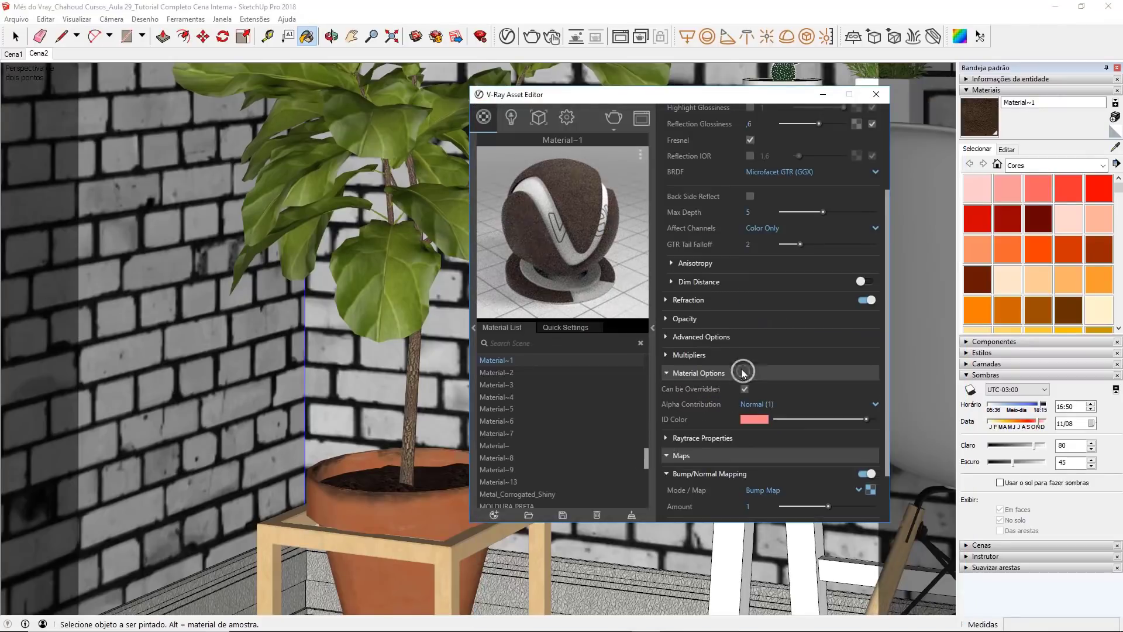
{"action": "left_click", "coordinate": [745, 388]}
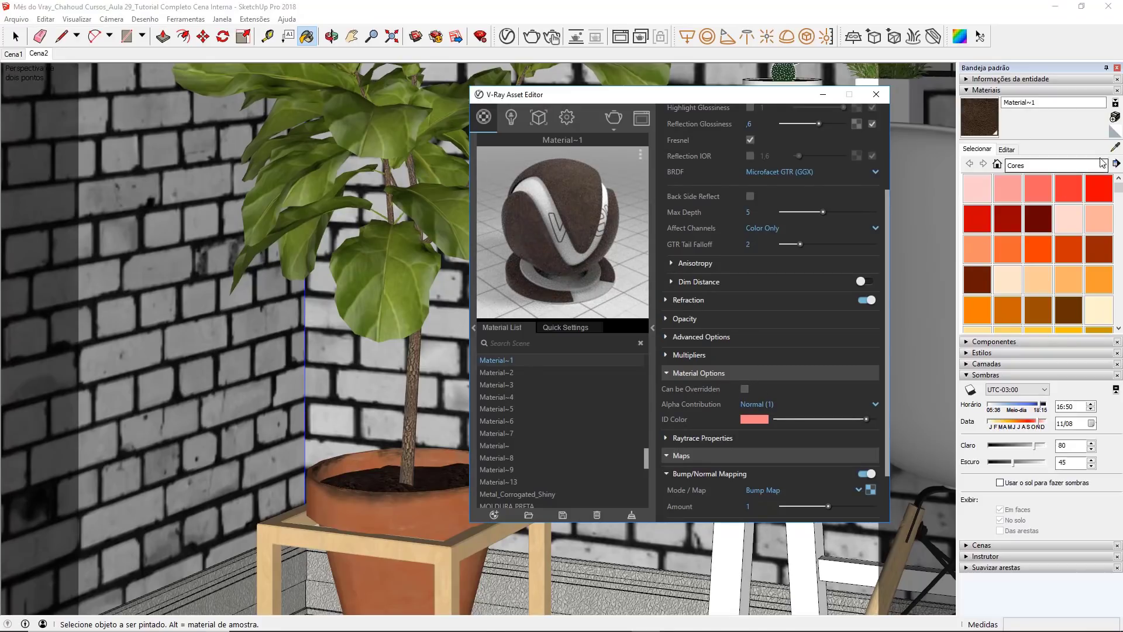
Step: Sample the wooden plant stand's material and give it a white reflection color with reflection glossiness 0.75
{"action": "left_click", "coordinate": [1115, 147]}
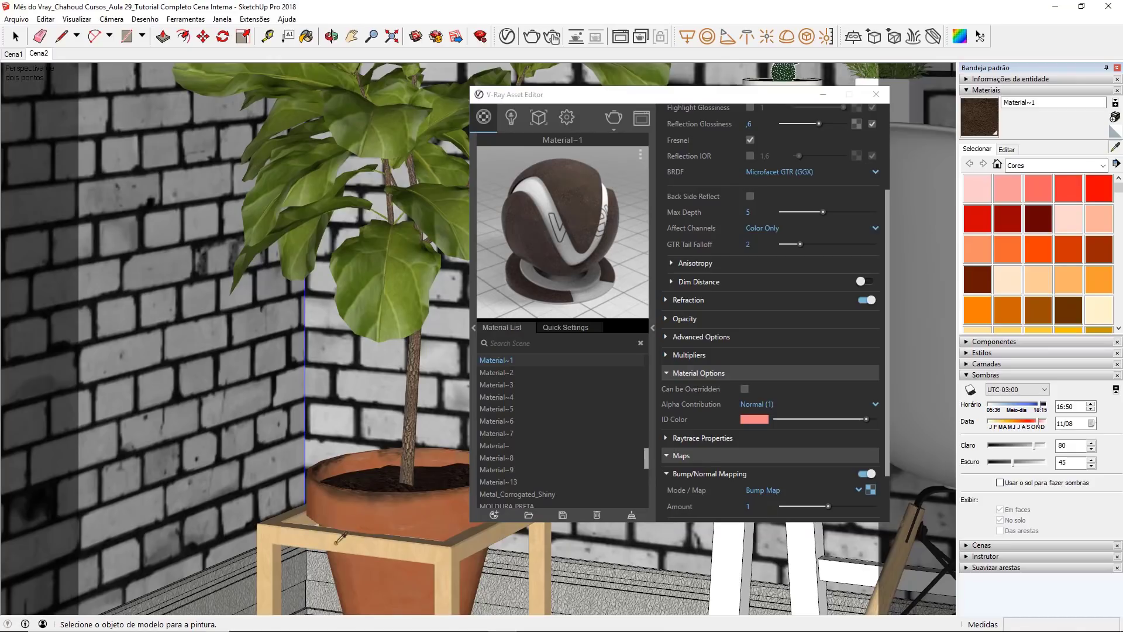
{"action": "left_click", "coordinate": [313, 539], "text": "alt"}
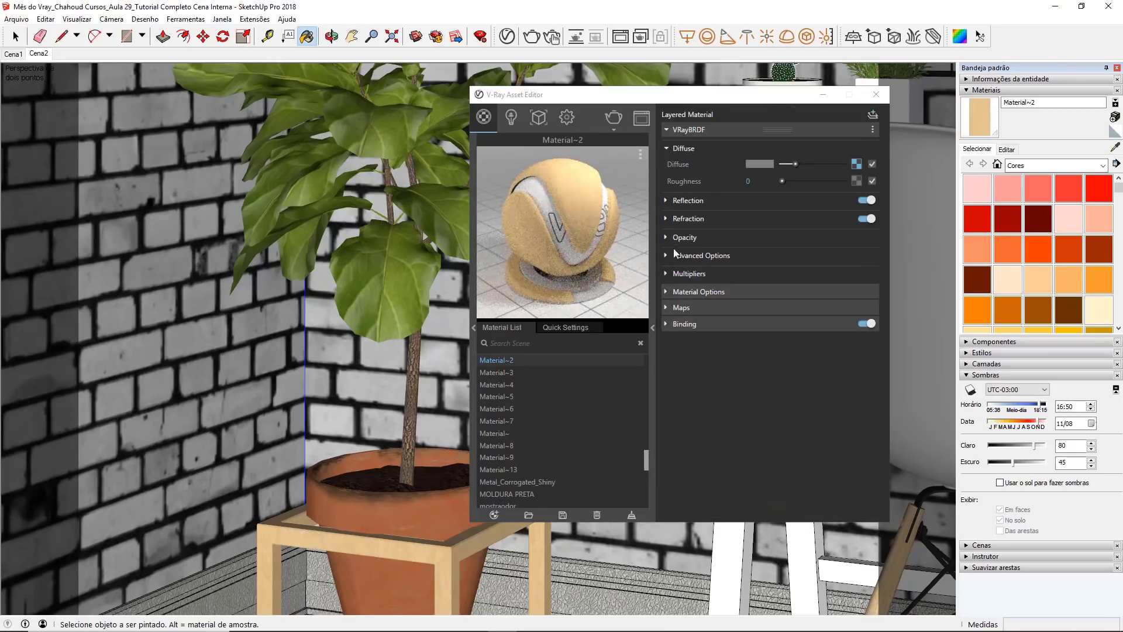
{"action": "left_click", "coordinate": [707, 200]}
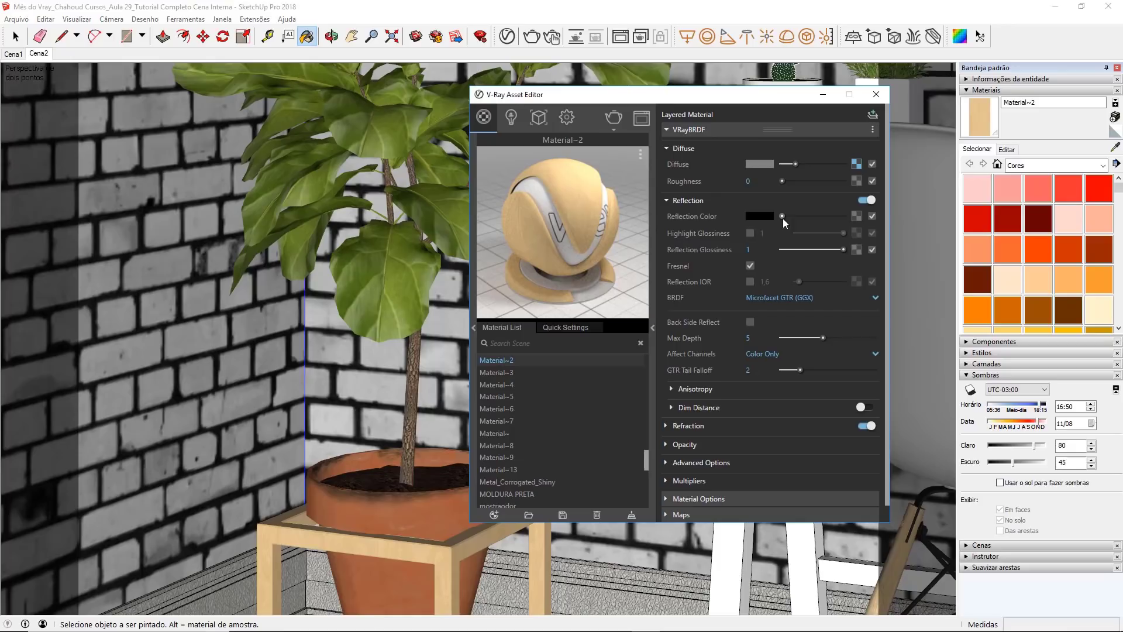
{"action": "left_click_drag", "start_coordinate": [782, 216], "coordinate": [857, 216]}
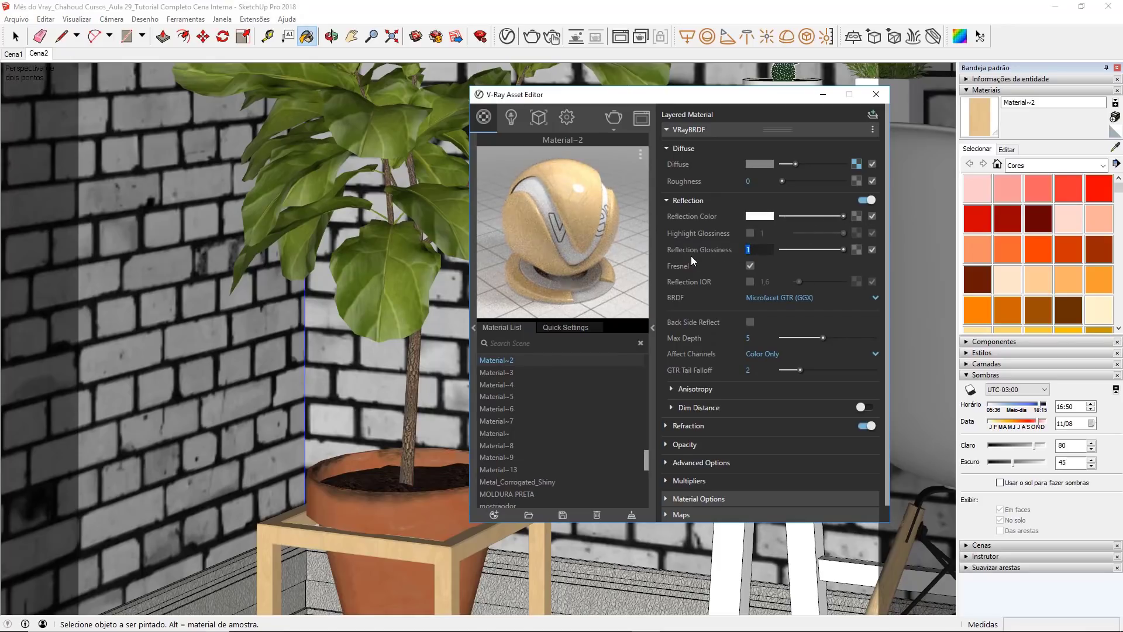
{"action": "type", "text": ",75"}
{"action": "key", "text": "Return"}
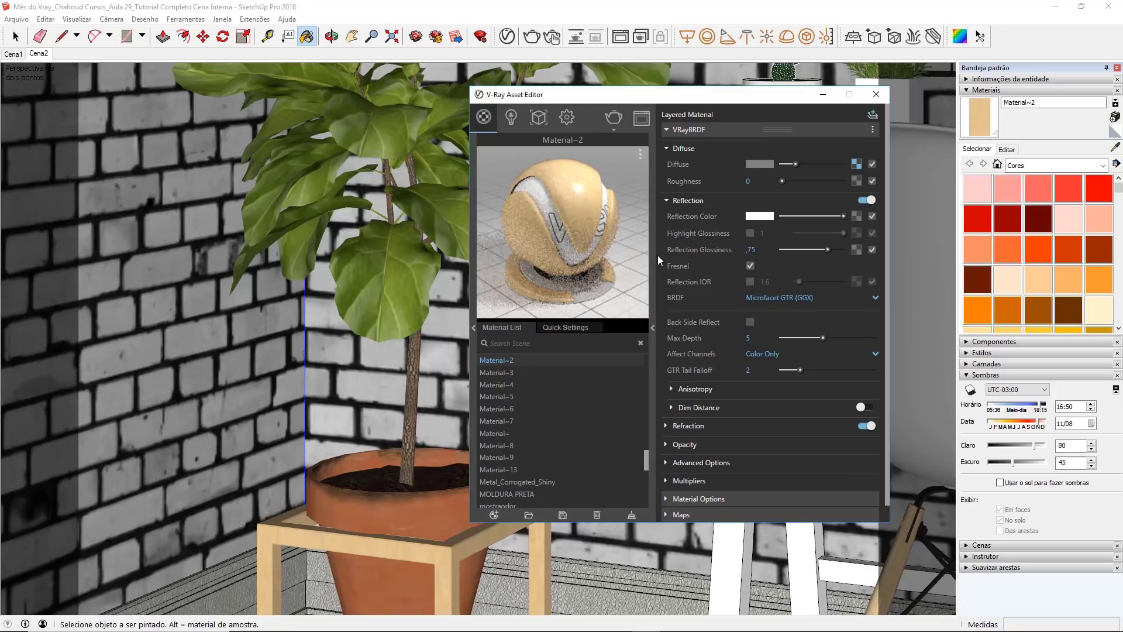
Step: Disable Can be Overridden for the wooden stand material and close the Asset Editor
{"action": "scroll", "coordinate": [700, 413], "scroll_direction": "down", "scroll_amount": 1}
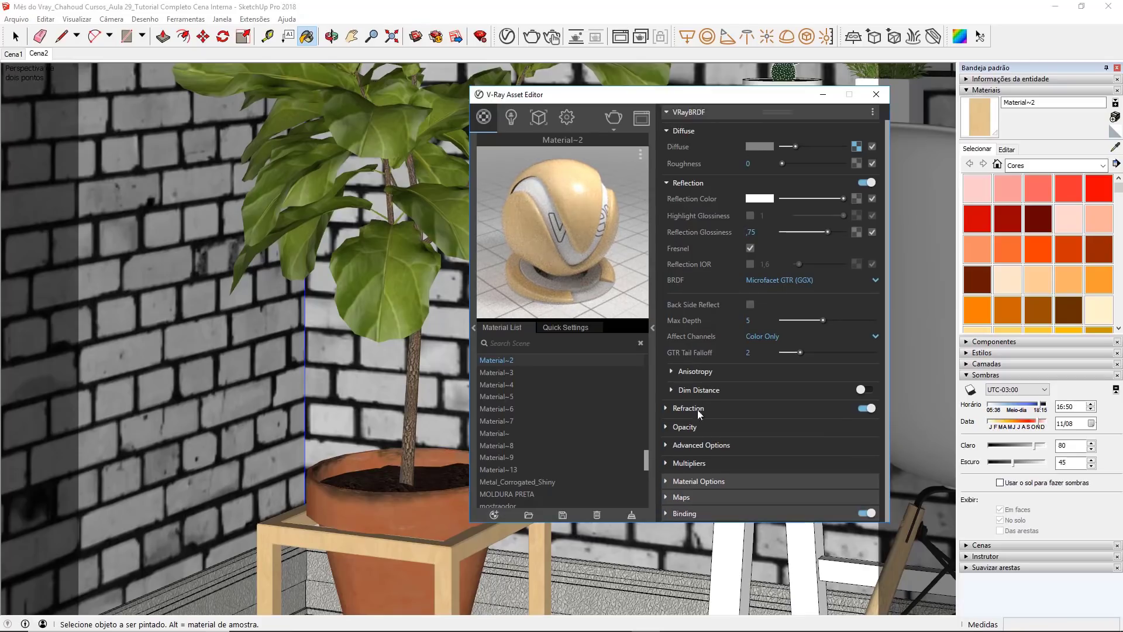
{"action": "left_click", "coordinate": [690, 480]}
{"action": "left_click", "coordinate": [743, 438]}
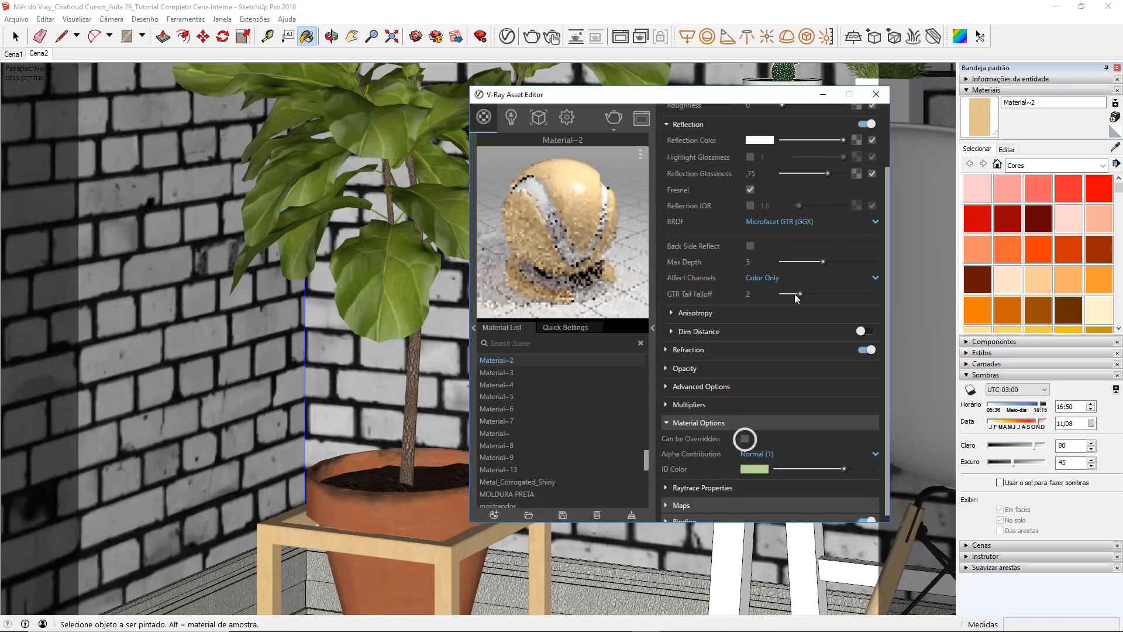
{"action": "left_click", "coordinate": [875, 94]}
Step: Sample the grey material at the base of the plant pot and give it a near-white V-Ray reflection color
{"action": "scroll", "coordinate": [460, 333], "scroll_direction": "down", "scroll_amount": 3}
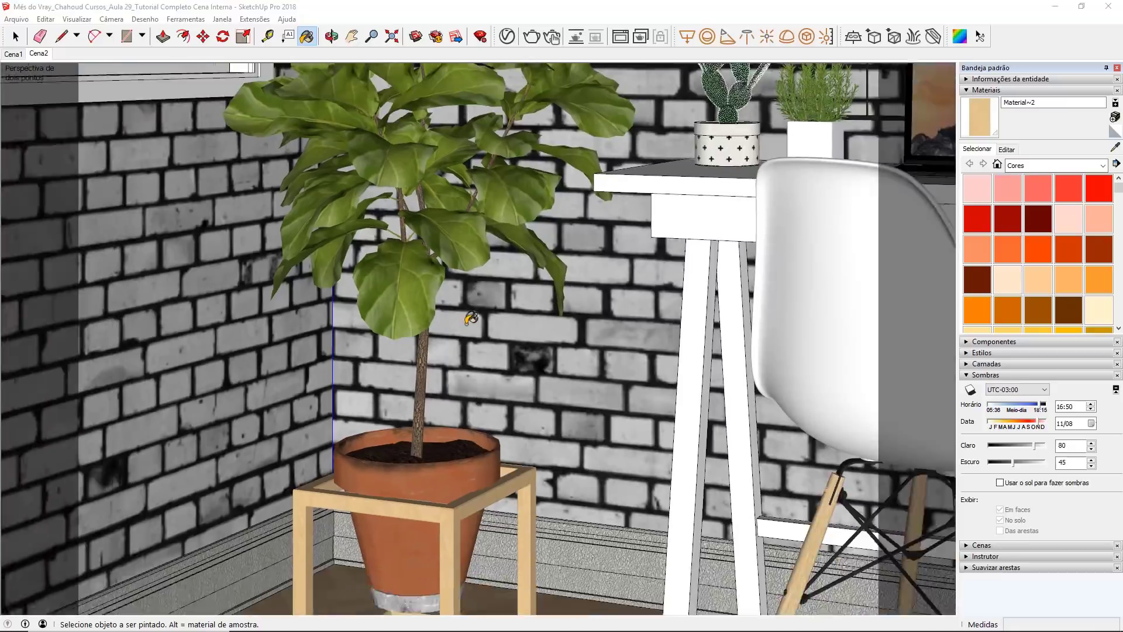
{"action": "scroll", "coordinate": [393, 581], "scroll_direction": "up", "scroll_amount": 3}
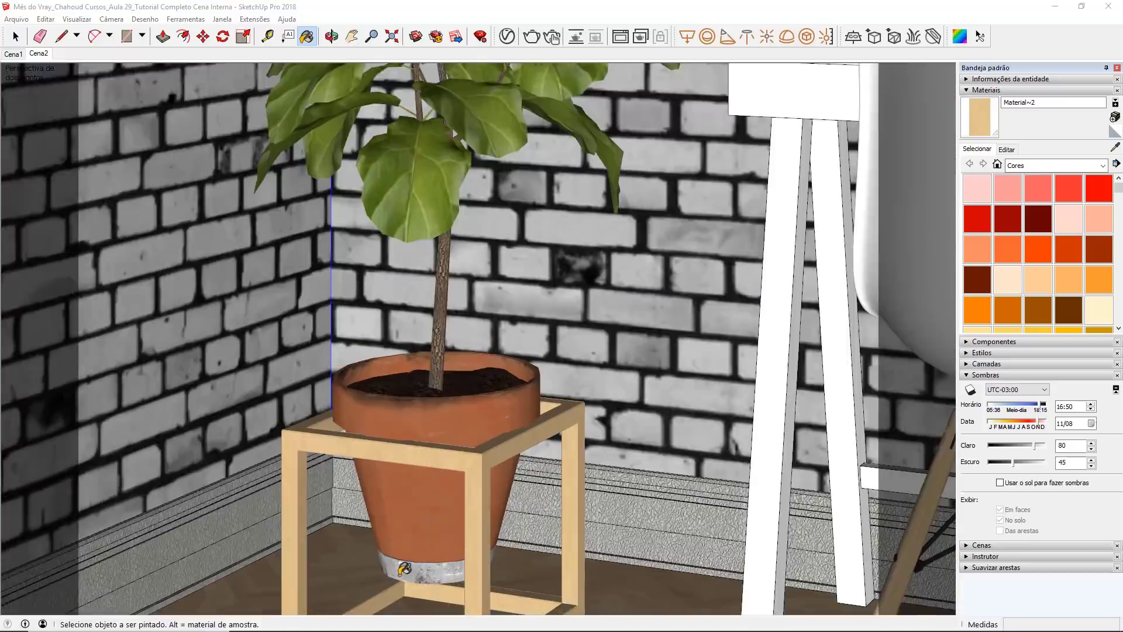
{"action": "scroll", "coordinate": [400, 570], "scroll_direction": "up", "scroll_amount": 2}
{"action": "left_click", "coordinate": [1114, 147]}
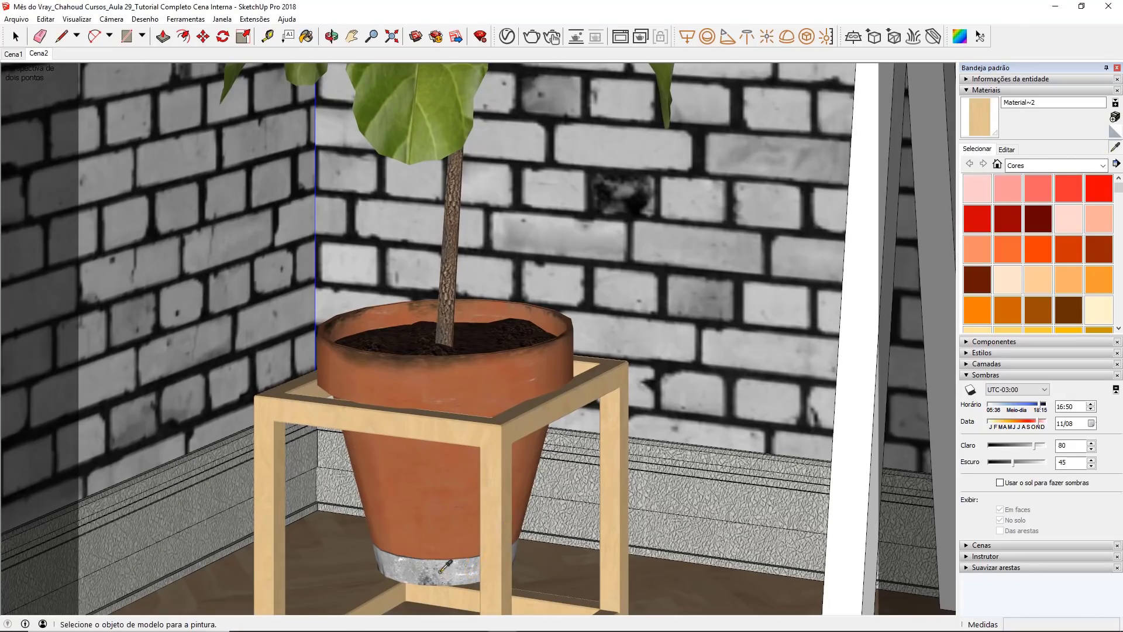
{"action": "left_click", "coordinate": [441, 570]}
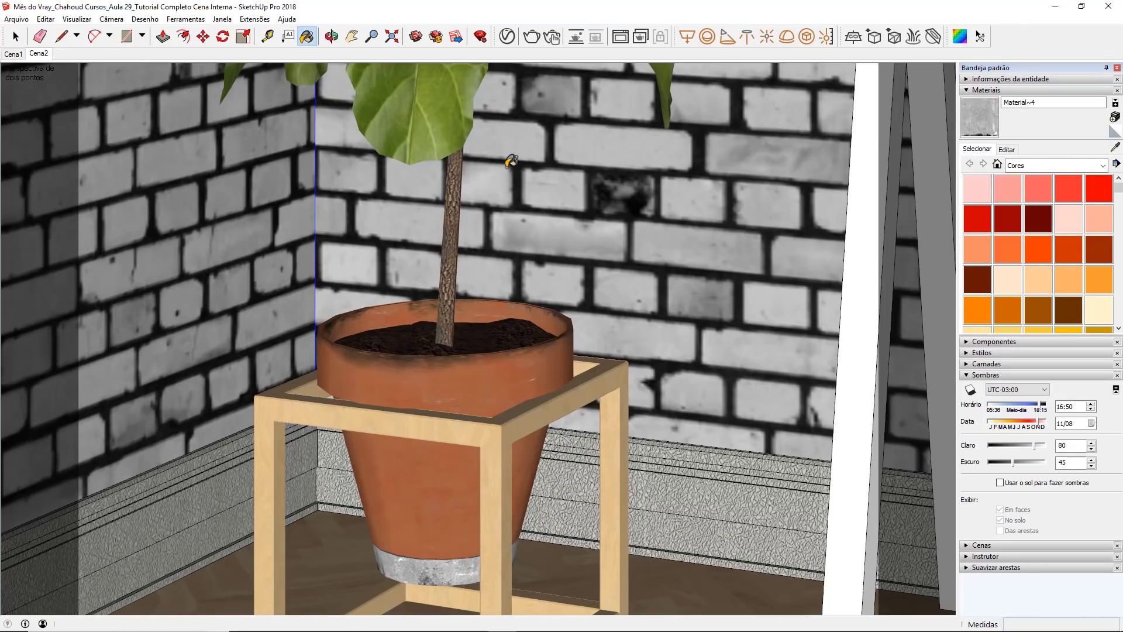
{"action": "left_click", "coordinate": [506, 37]}
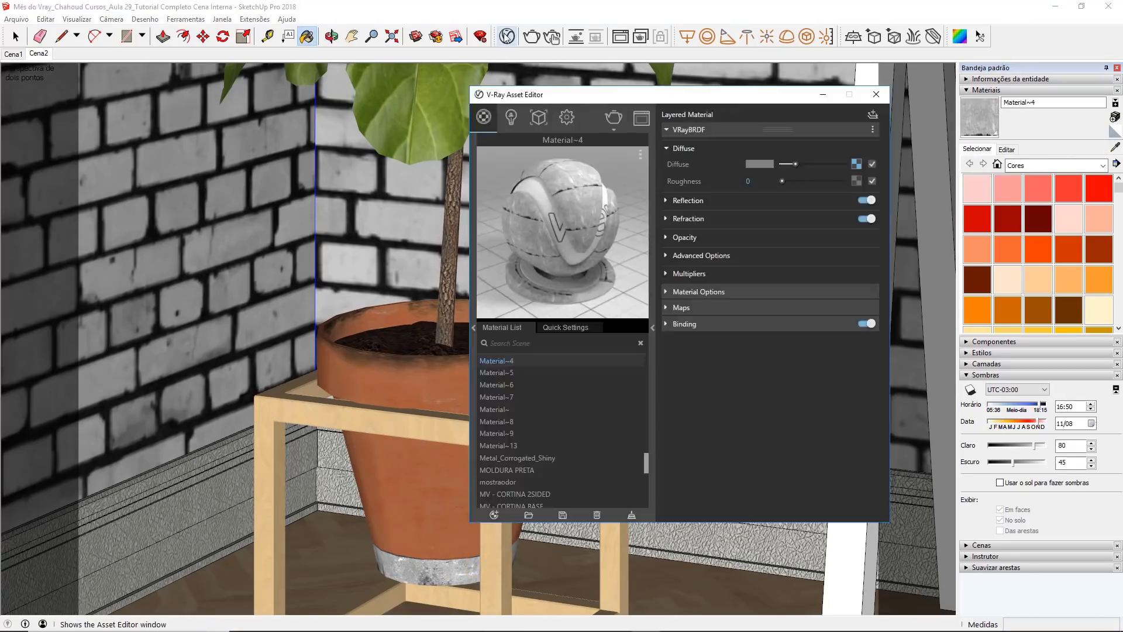
{"action": "left_click", "coordinate": [661, 200]}
{"action": "left_click_drag", "start_coordinate": [781, 215], "coordinate": [829, 215]}
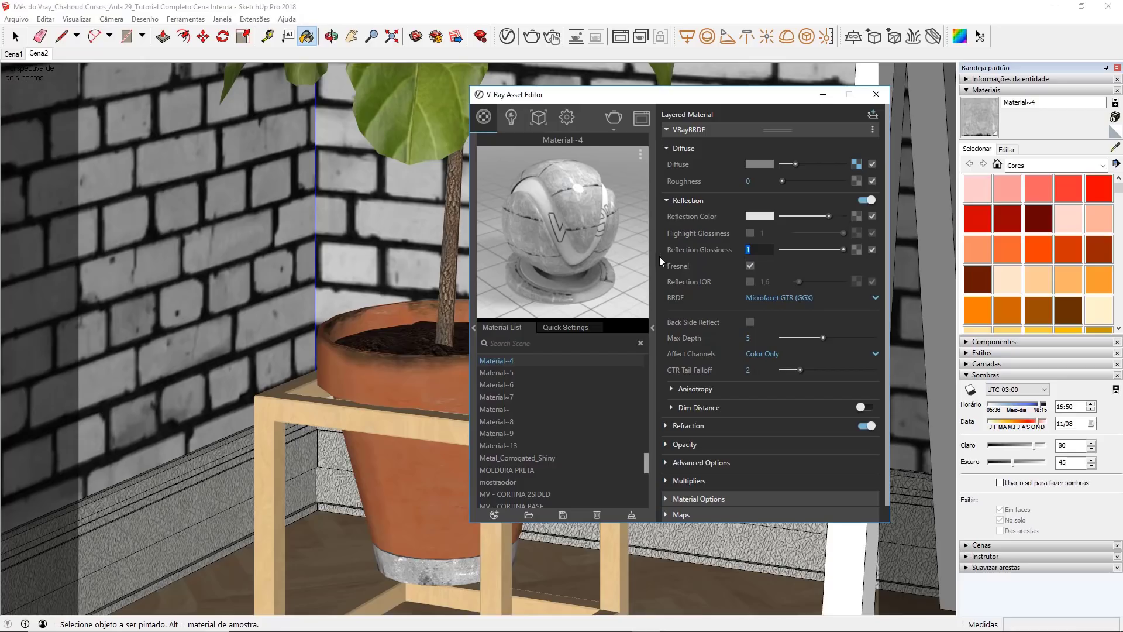
Step: Set the reflection glossiness of the grey pot-base material to 0.65
{"action": "type", "text": ",65"}
{"action": "key", "text": "Return"}
{"action": "left_click", "coordinate": [692, 148]}
{"action": "left_click", "coordinate": [693, 167]}
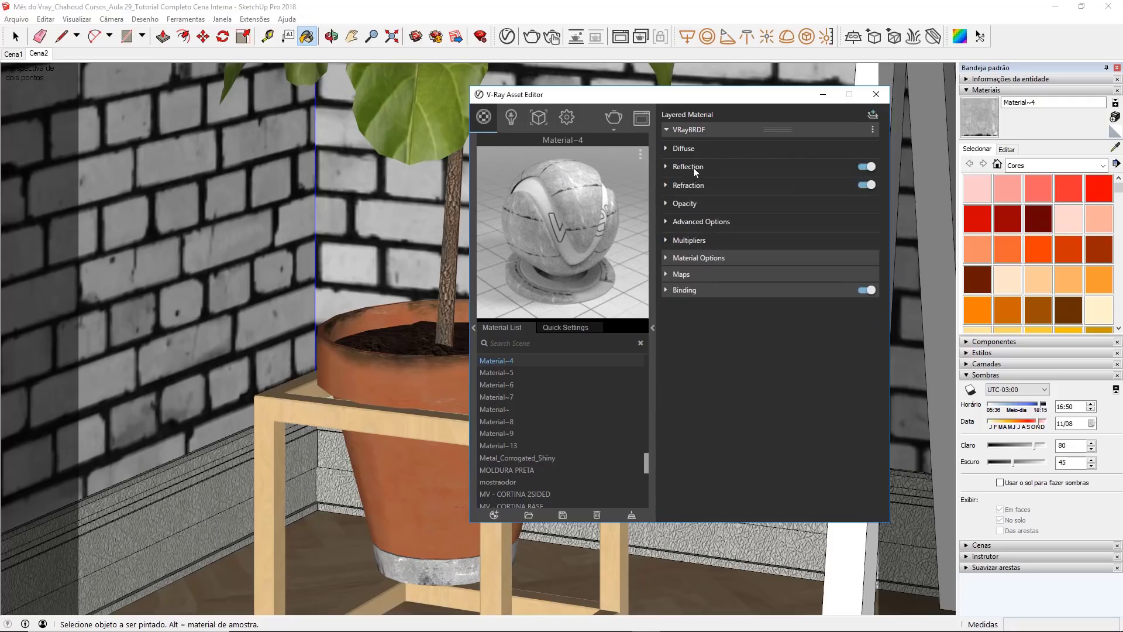
Step: Enable bump mapping in Normal Map mode for the grey pot-base material and assign a Bitmap texture to it
{"action": "left_click", "coordinate": [682, 275]}
{"action": "left_click", "coordinate": [710, 291]}
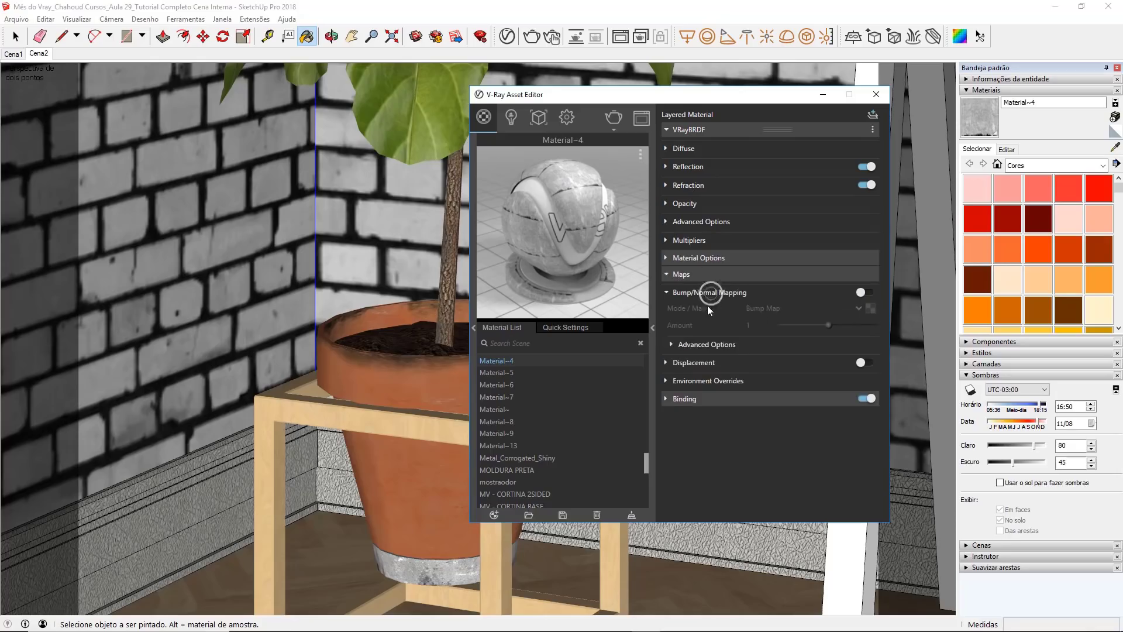
{"action": "left_click", "coordinate": [862, 292]}
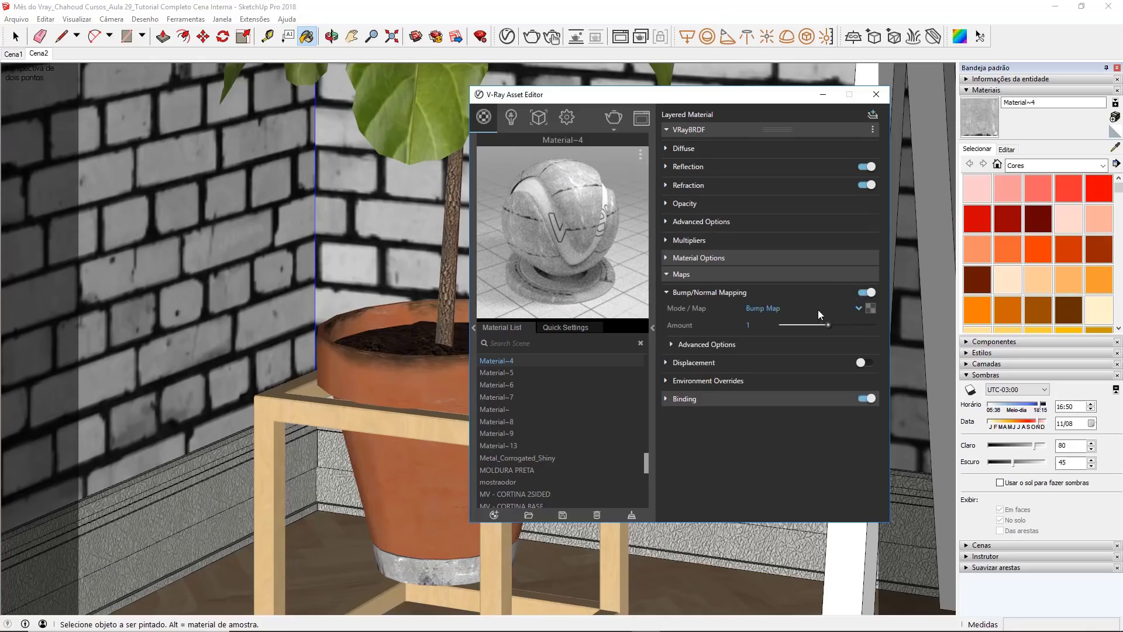
{"action": "left_click", "coordinate": [766, 308]}
{"action": "left_click", "coordinate": [765, 351]}
{"action": "left_click", "coordinate": [870, 309]}
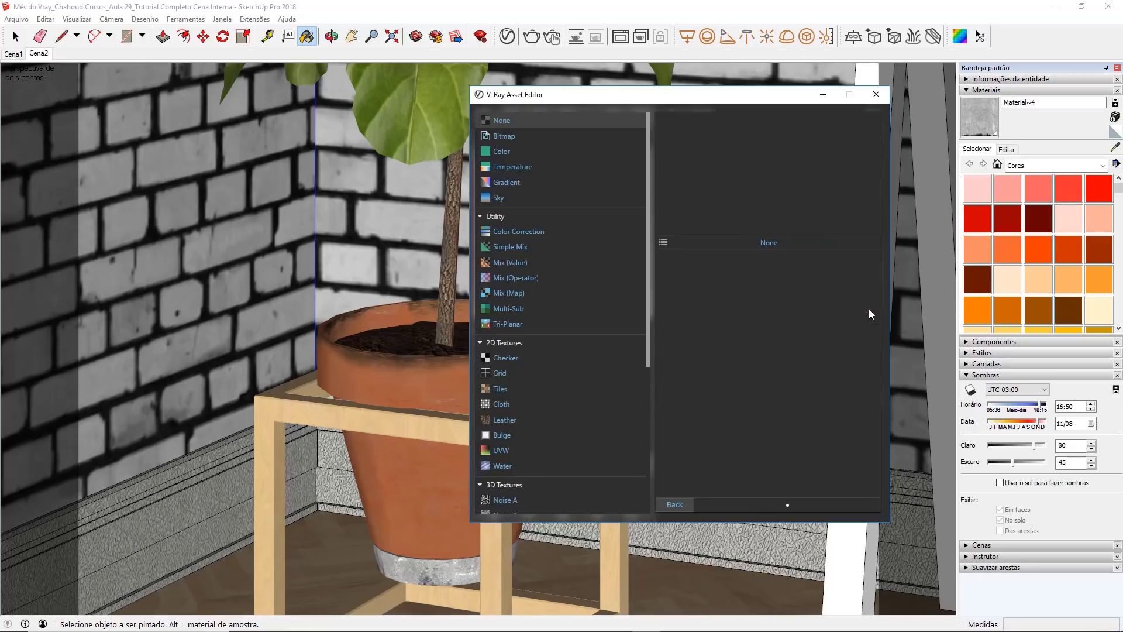
{"action": "left_click", "coordinate": [524, 138]}
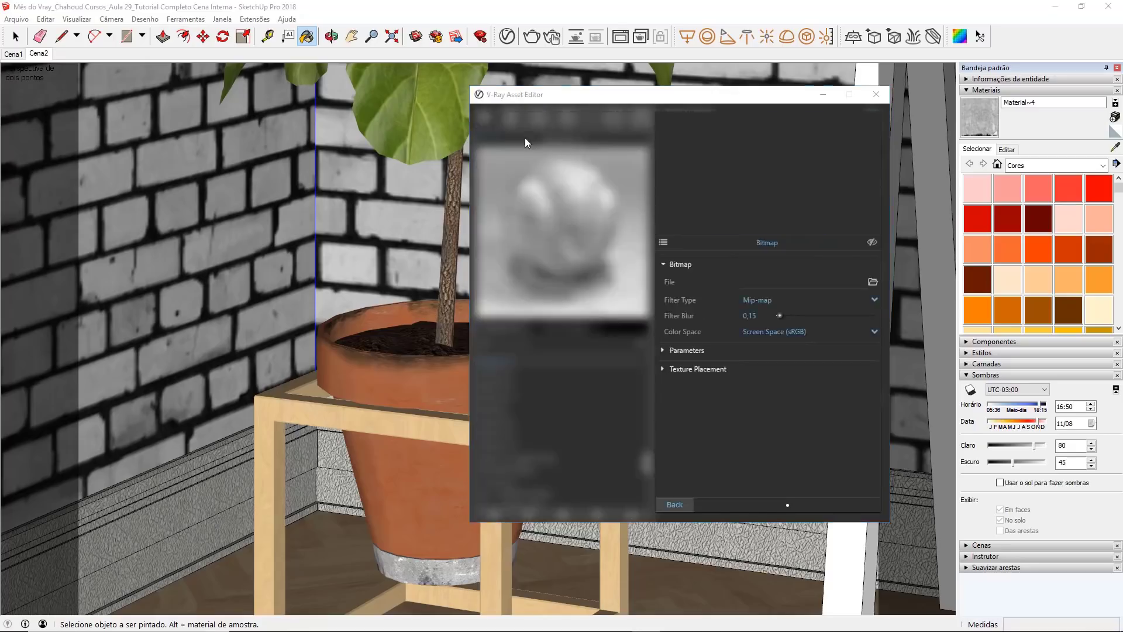
{"action": "scroll", "coordinate": [635, 277], "scroll_direction": "down", "scroll_amount": 5}
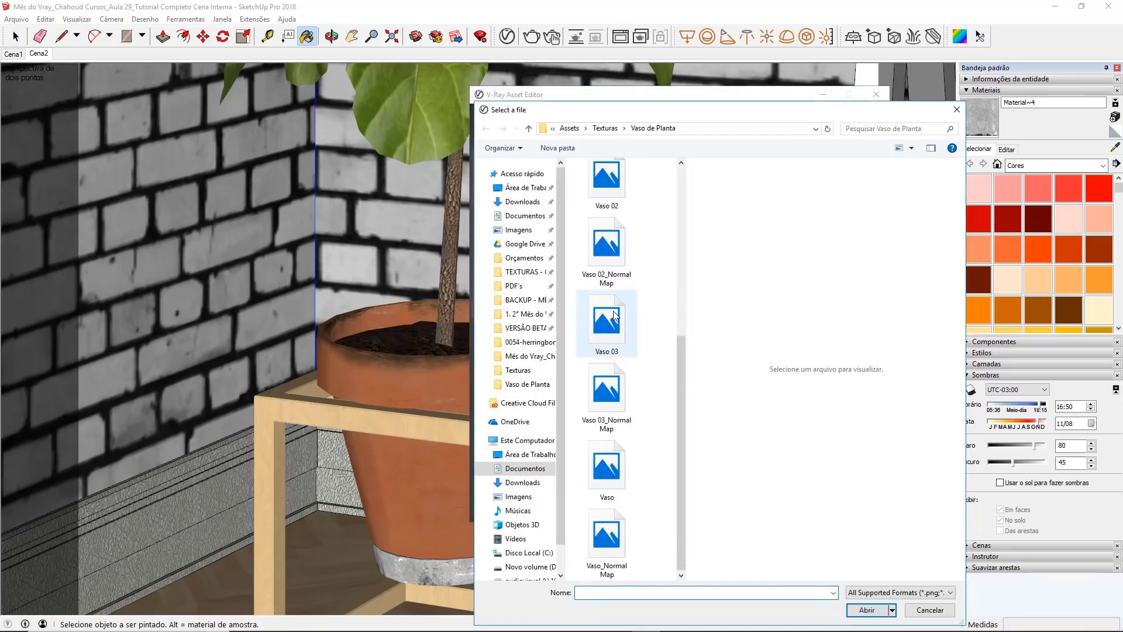
Step: Preview the Vaso texture images, starting from Vaso 03, to identify which one belongs to the grey pot base
{"action": "right_click", "coordinate": [578, 320]}
{"action": "left_click", "coordinate": [648, 299]}
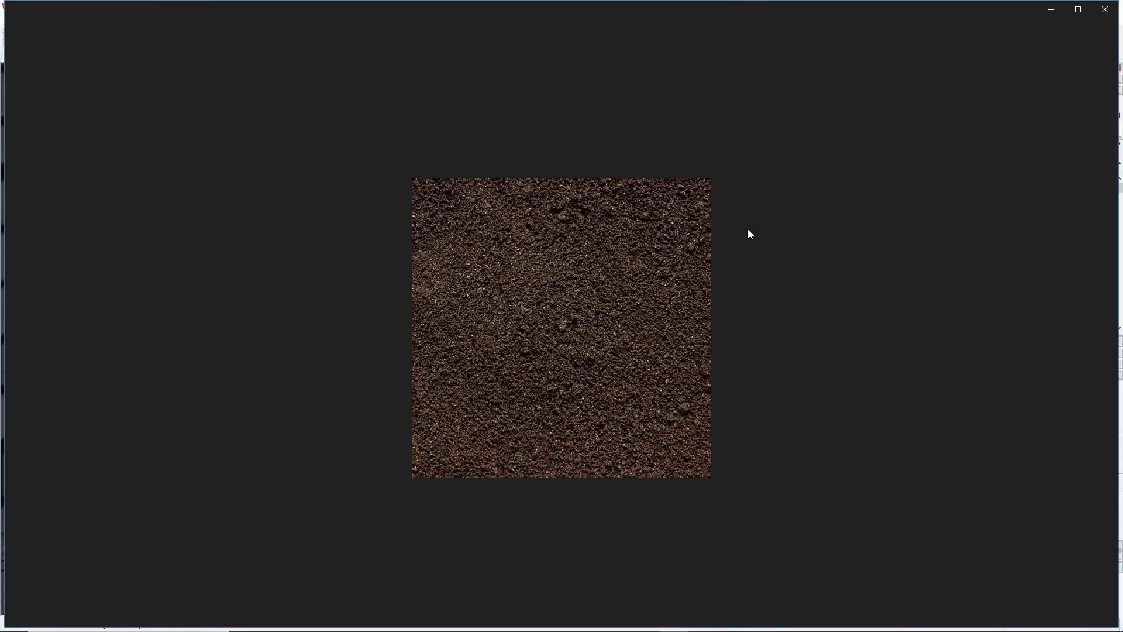
{"action": "key", "text": "Right"}
{"action": "key", "text": "Right"}
{"action": "key", "text": "Right"}
{"action": "key", "text": "Left"}
{"action": "key", "text": "Left"}
{"action": "key", "text": "Left"}
{"action": "key", "text": "Left"}
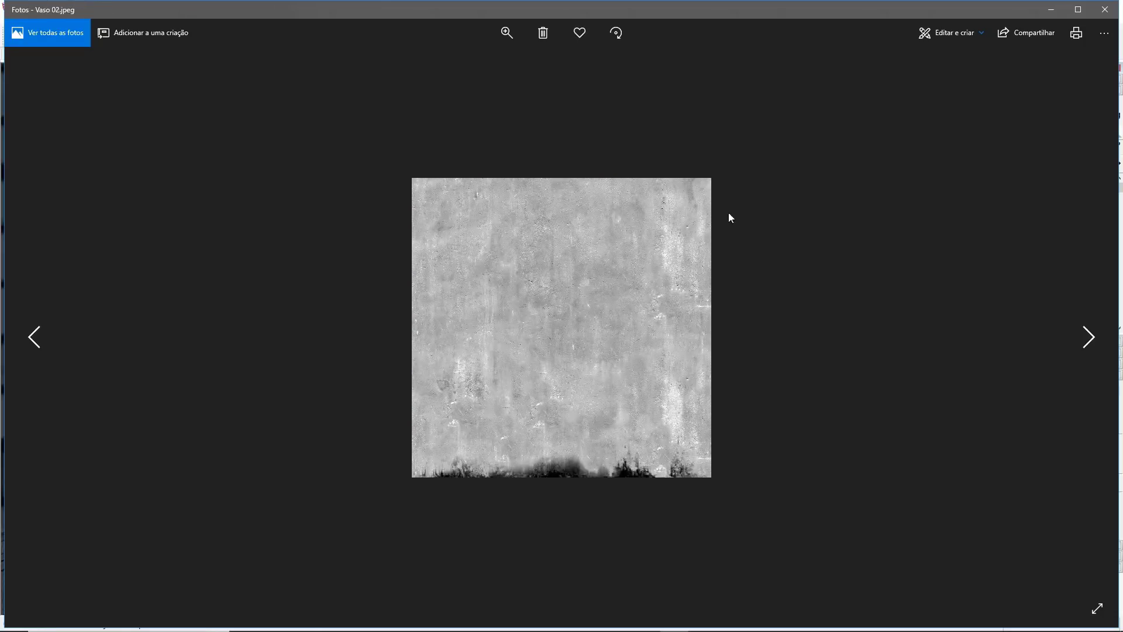
{"action": "left_click", "coordinate": [1105, 9]}
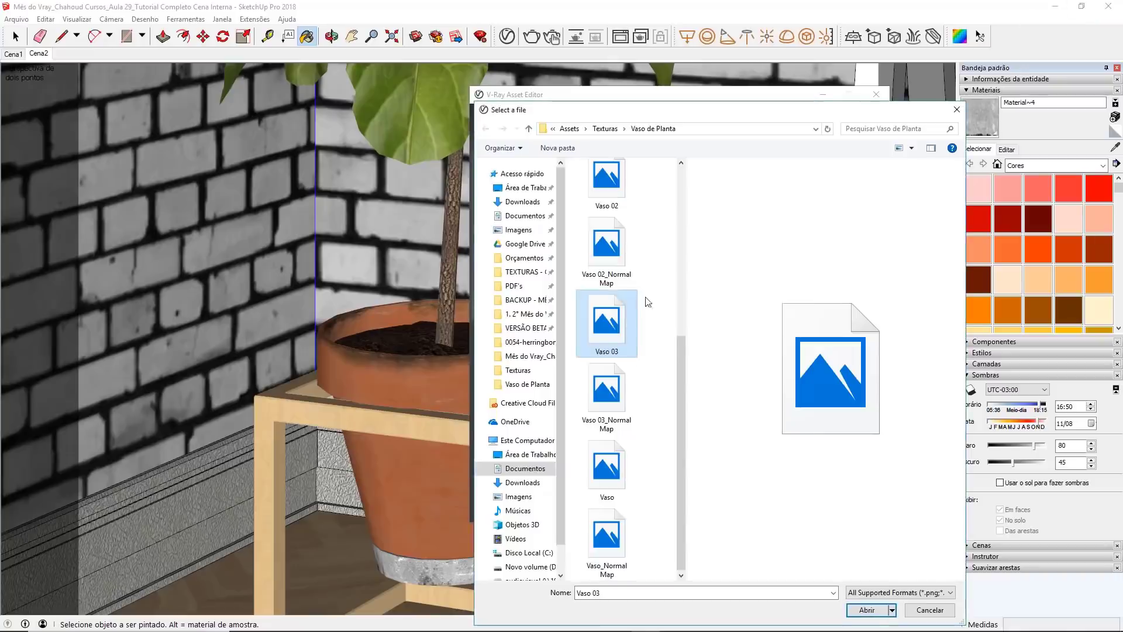
Step: Load Vaso 02_Normal Map as the grey pot-base material's bump bitmap and close the Asset Editor
{"action": "left_click", "coordinate": [603, 268]}
{"action": "double_click", "coordinate": [602, 268]}
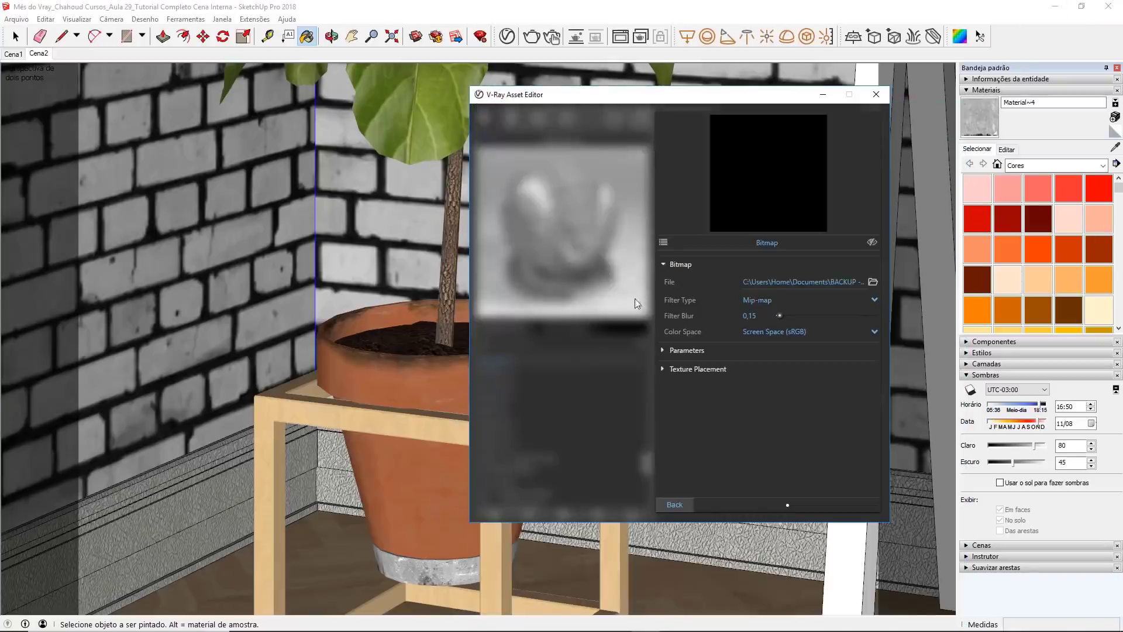
{"action": "left_click", "coordinate": [665, 507]}
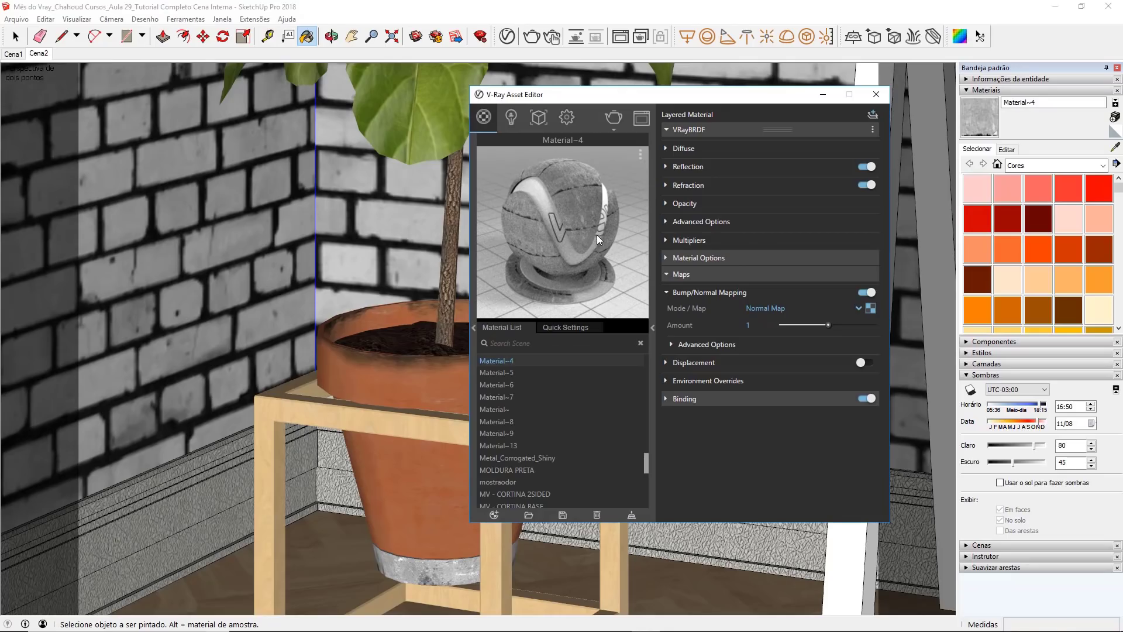
{"action": "left_click", "coordinate": [876, 95]}
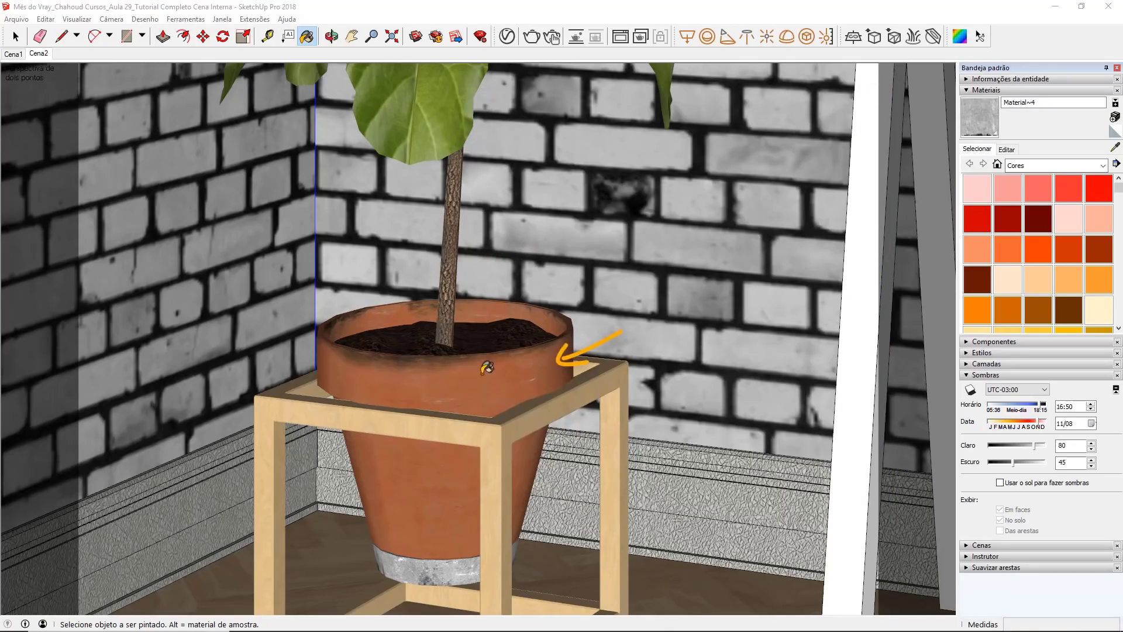
Step: Sample the terracotta pot material and give it a white V-Ray reflection color with reflection glossiness 0.78
{"action": "left_click", "coordinate": [1115, 148]}
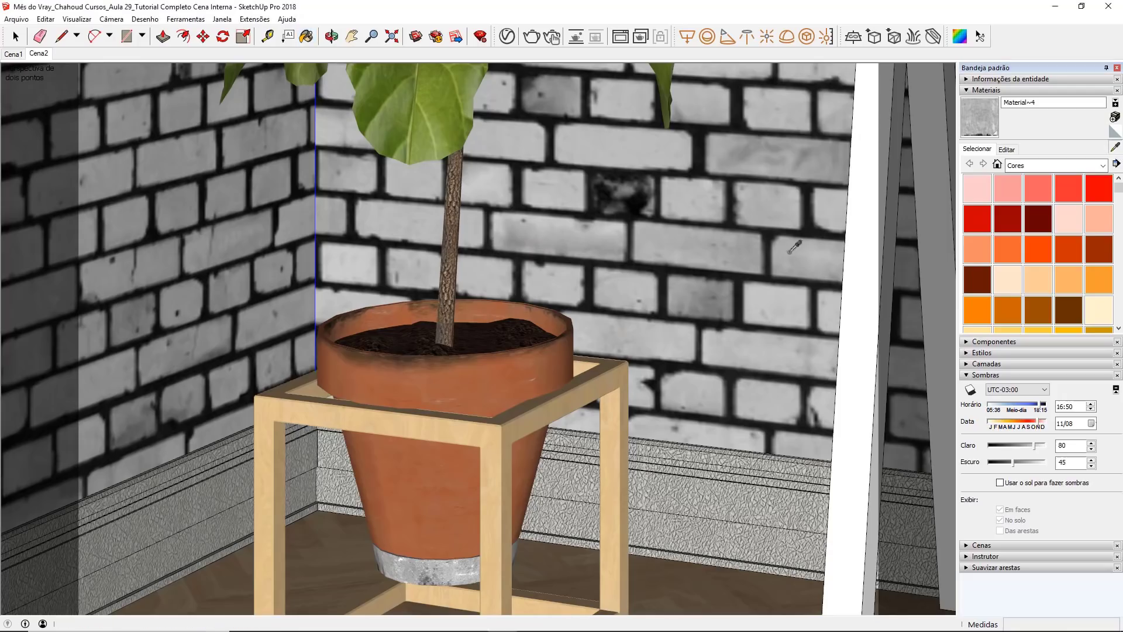
{"action": "left_click", "coordinate": [515, 370]}
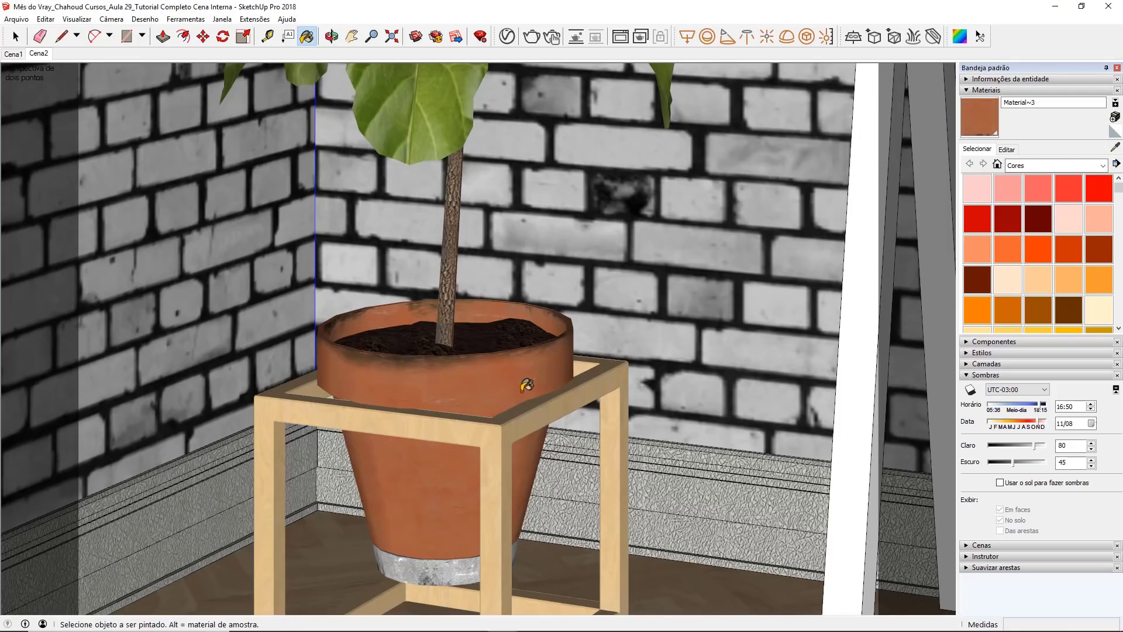
{"action": "left_click", "coordinate": [508, 38]}
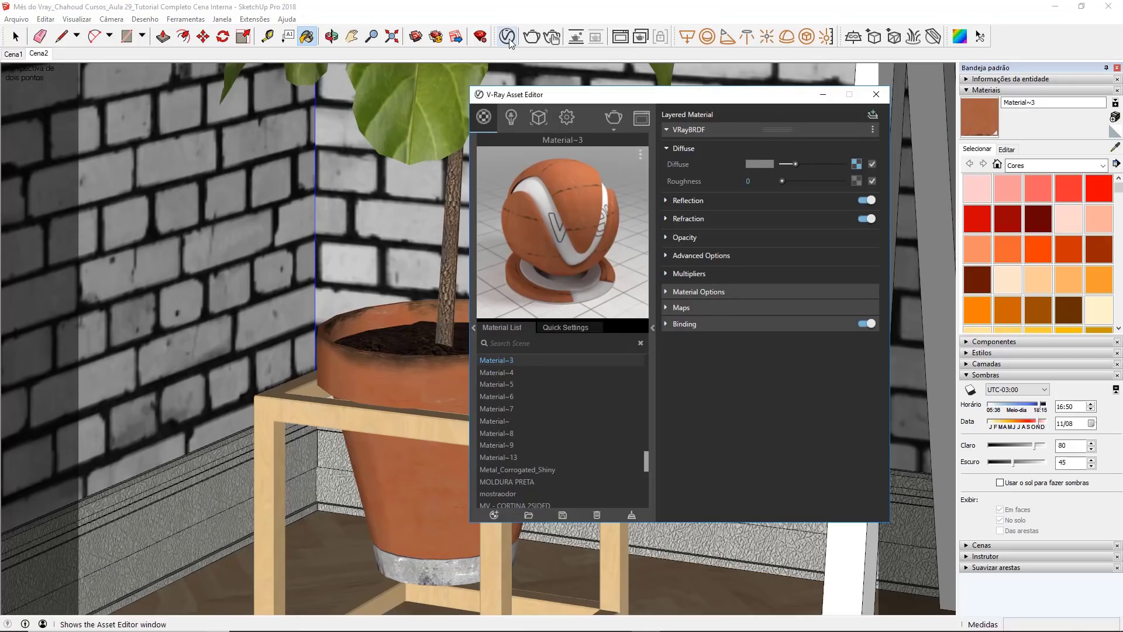
{"action": "left_click", "coordinate": [668, 201]}
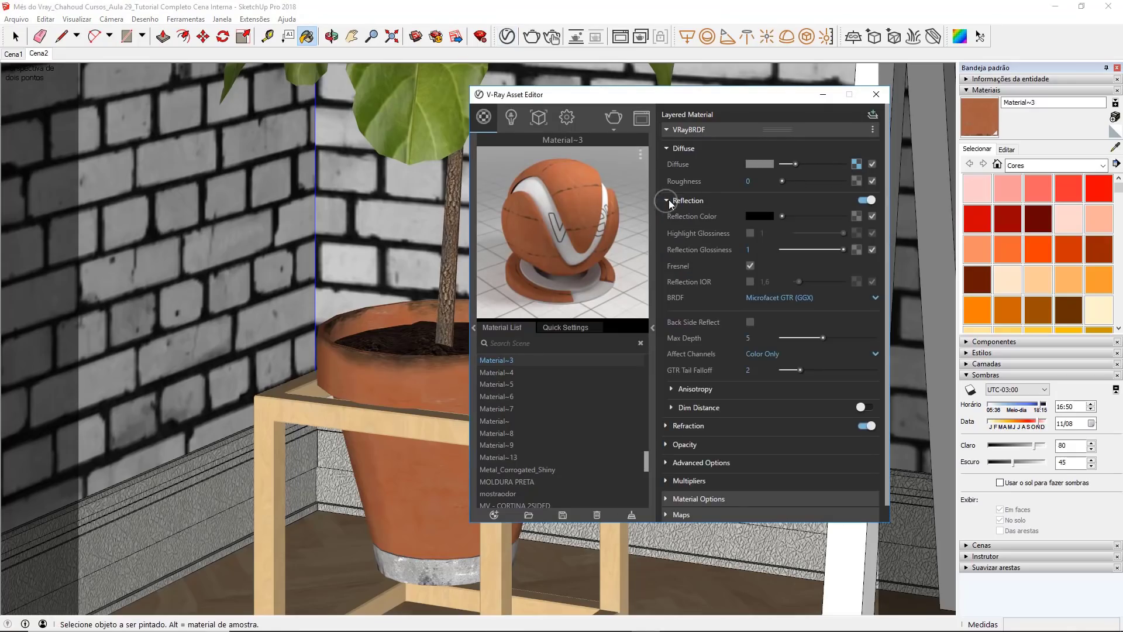
{"action": "left_click_drag", "start_coordinate": [782, 217], "coordinate": [845, 217]}
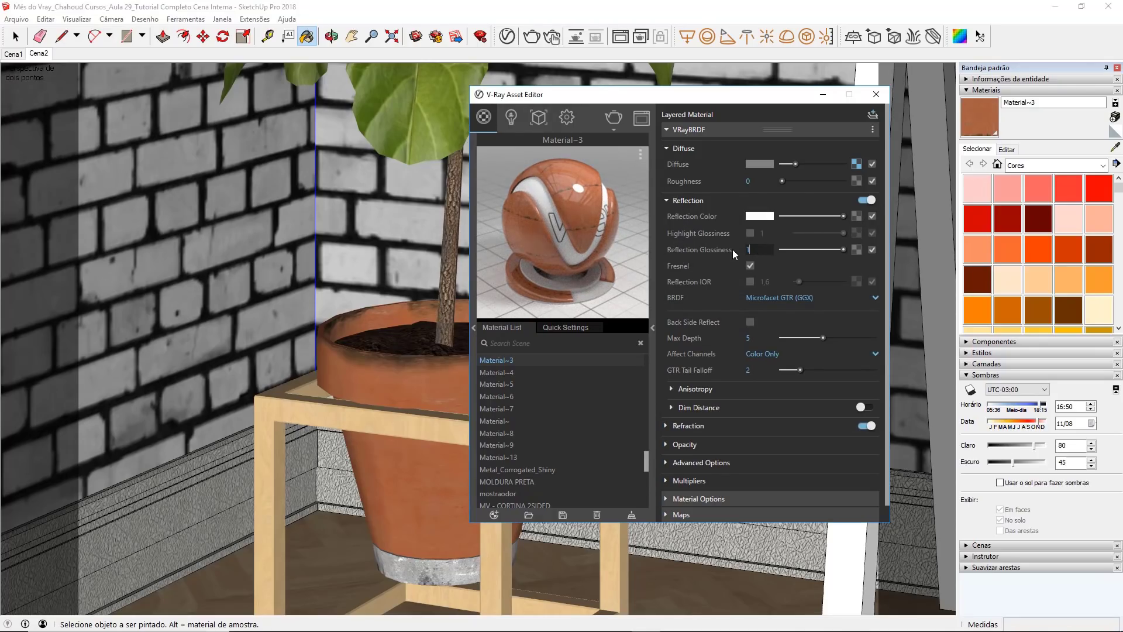
{"action": "type", "text": ",78"}
{"action": "key", "text": "Return"}
{"action": "left_click", "coordinate": [685, 131]}
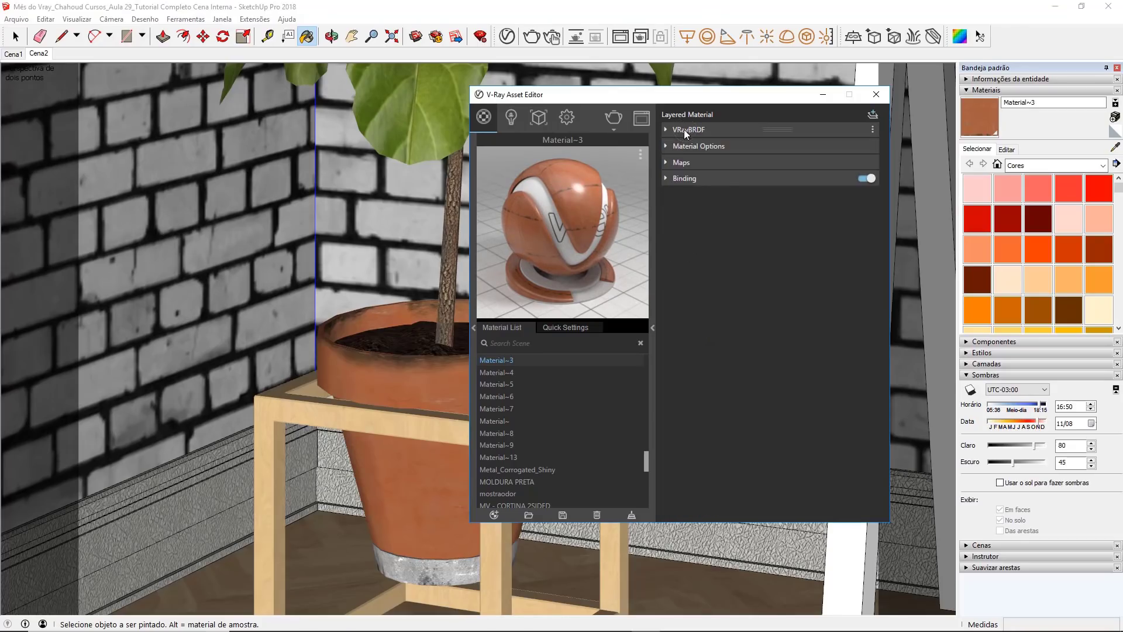
Step: Enable bump mapping in Normal Map mode for the terracotta material and load Vaso_Normal Map as its bitmap
{"action": "left_click", "coordinate": [679, 163]}
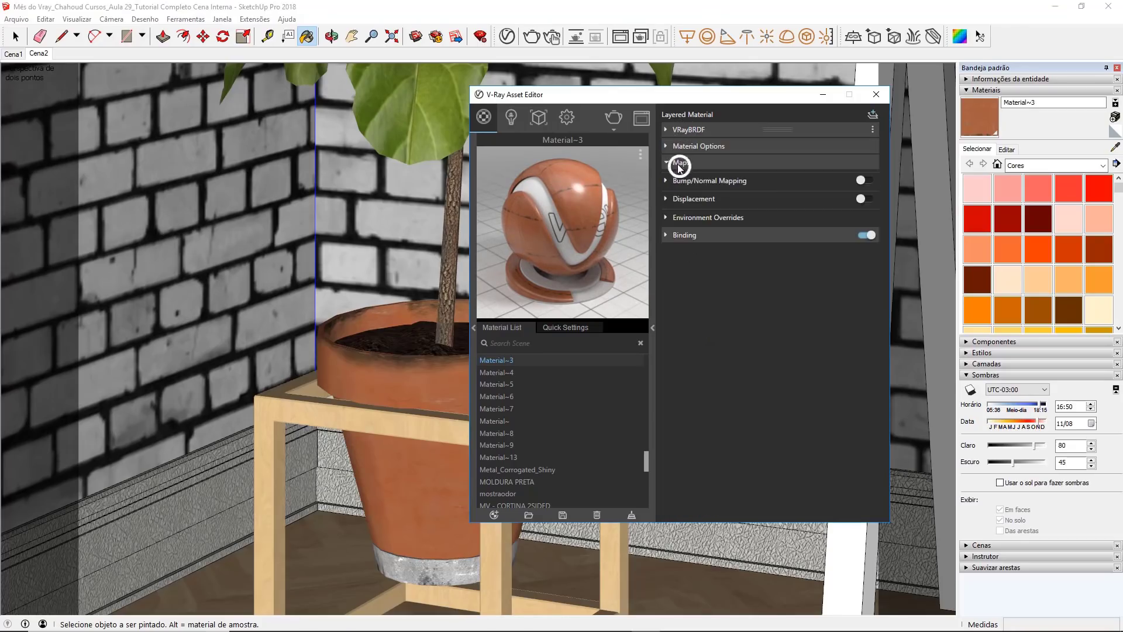
{"action": "left_click", "coordinate": [868, 182]}
{"action": "left_click", "coordinate": [783, 201]}
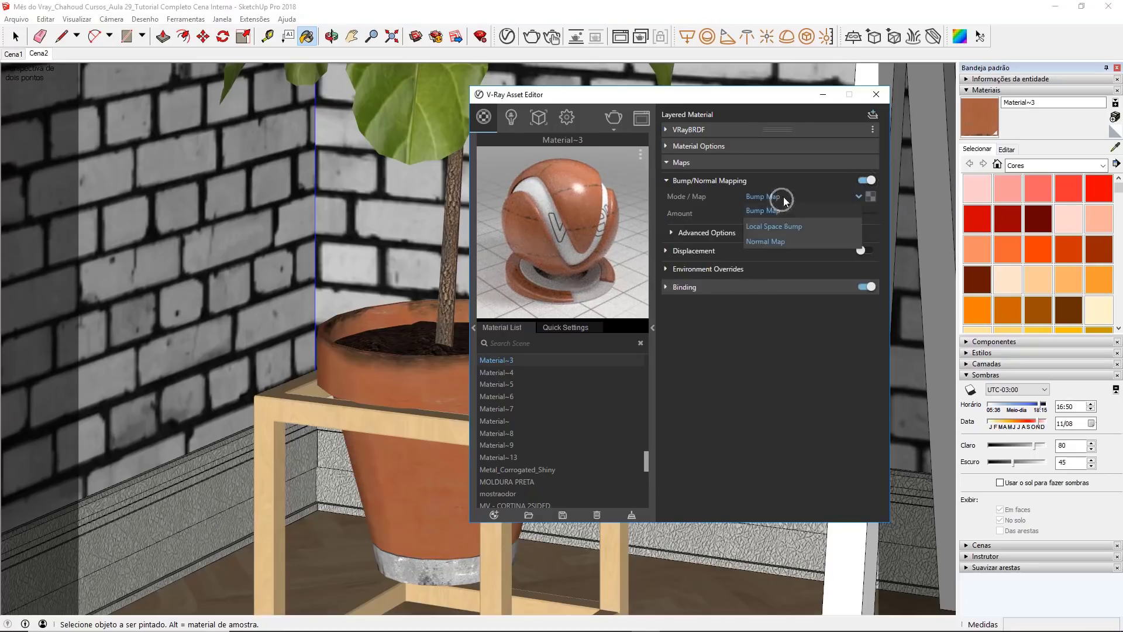
{"action": "left_click", "coordinate": [781, 242]}
{"action": "left_click", "coordinate": [870, 198]}
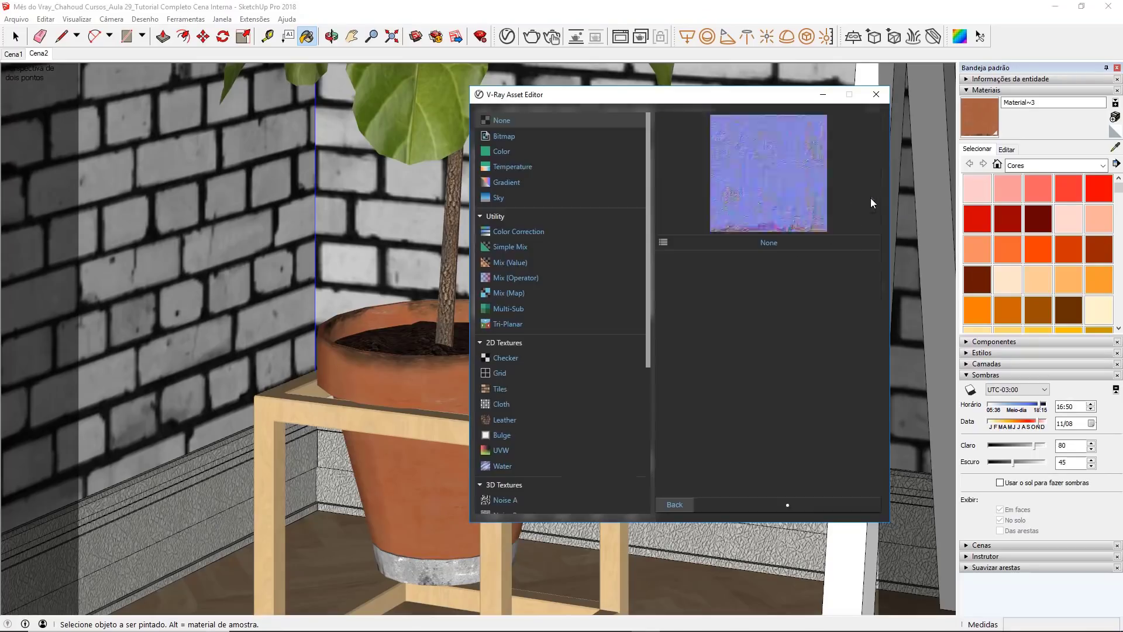
{"action": "left_click", "coordinate": [549, 137]}
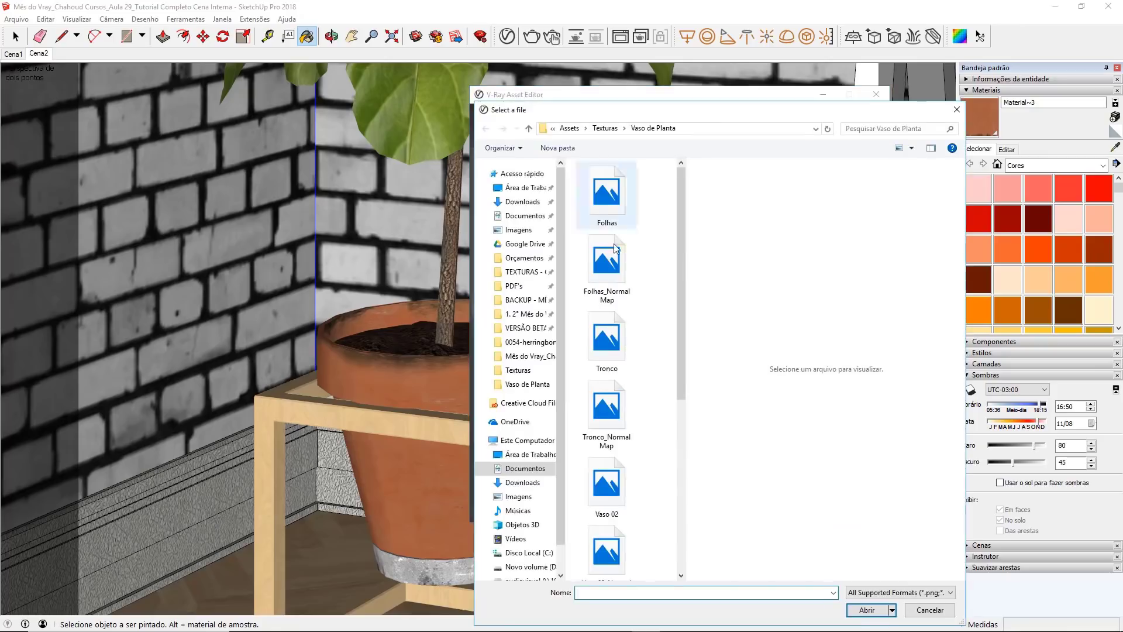
{"action": "scroll", "coordinate": [639, 283], "scroll_direction": "down", "scroll_amount": 4}
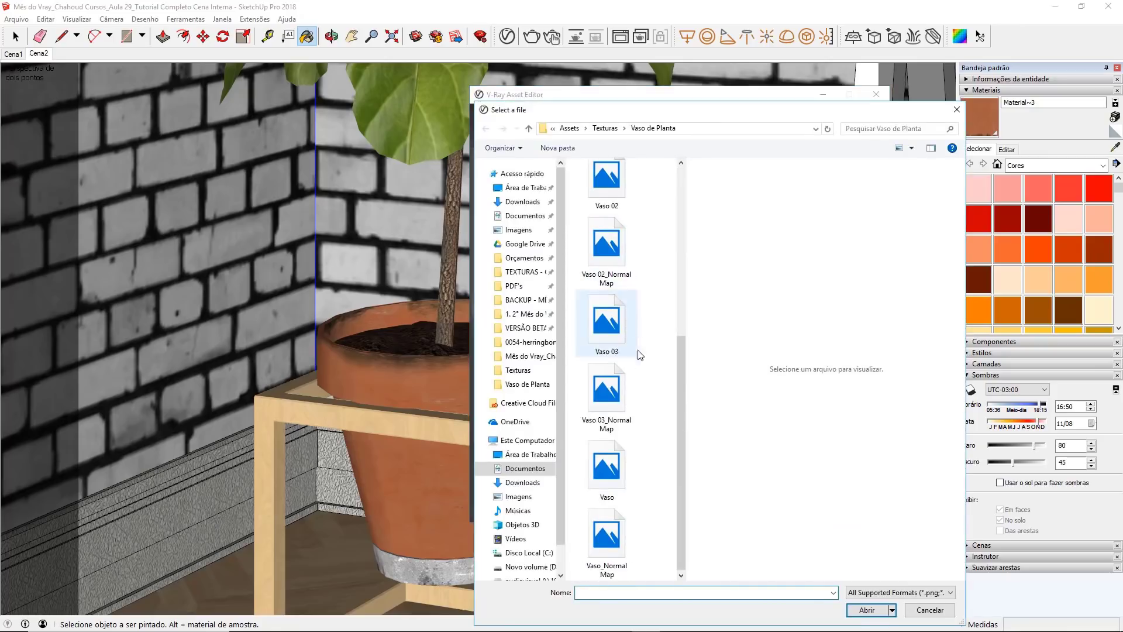
{"action": "double_click", "coordinate": [622, 530]}
{"action": "left_click", "coordinate": [674, 505]}
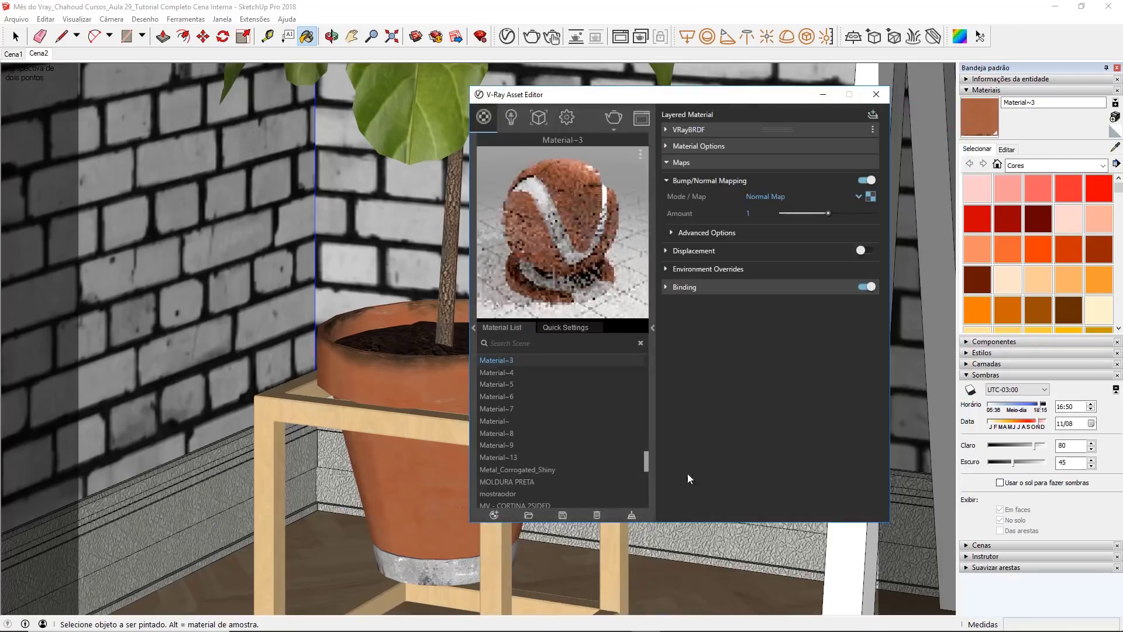
Step: Disable Can be Overridden for the terracotta pot material and restore the Cena2 scene view
{"action": "left_click", "coordinate": [699, 146]}
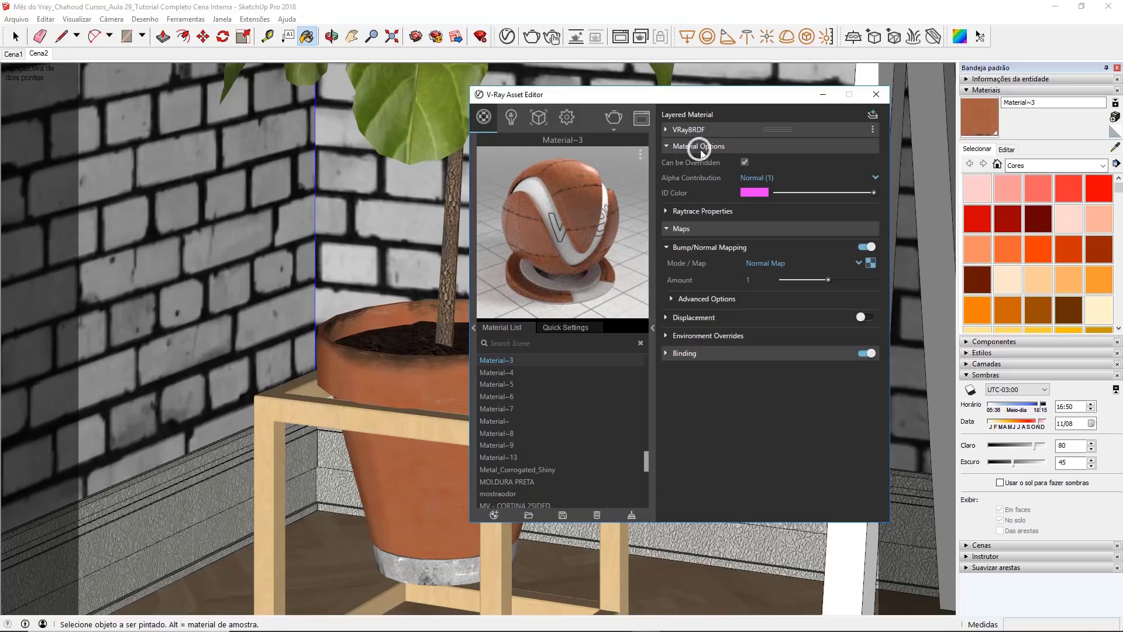
{"action": "left_click", "coordinate": [744, 162]}
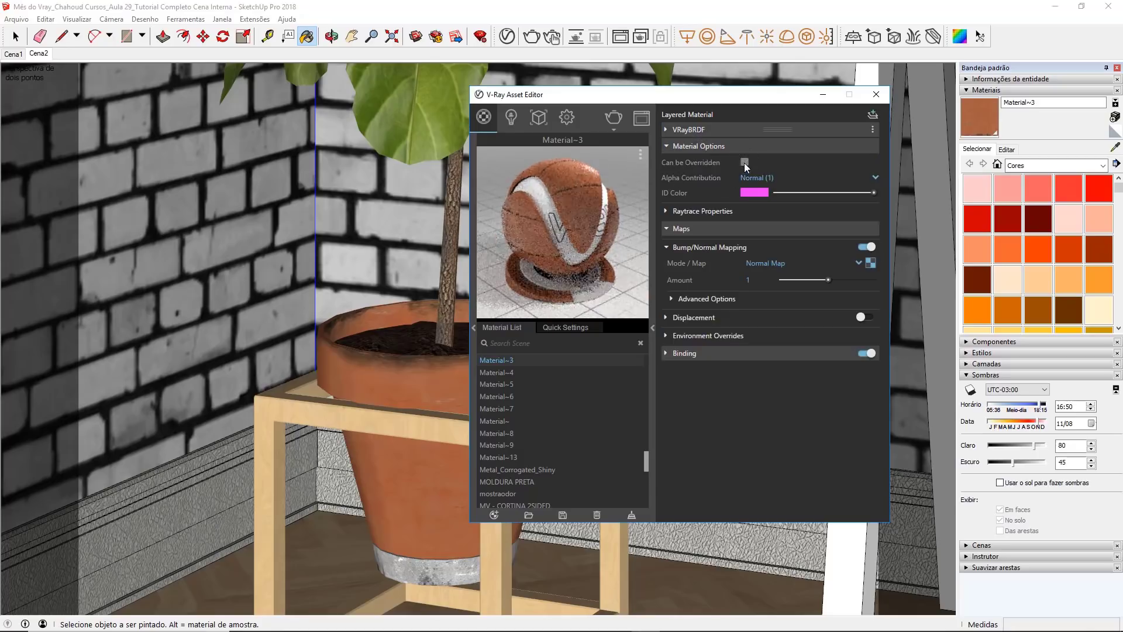
{"action": "left_click", "coordinate": [751, 145]}
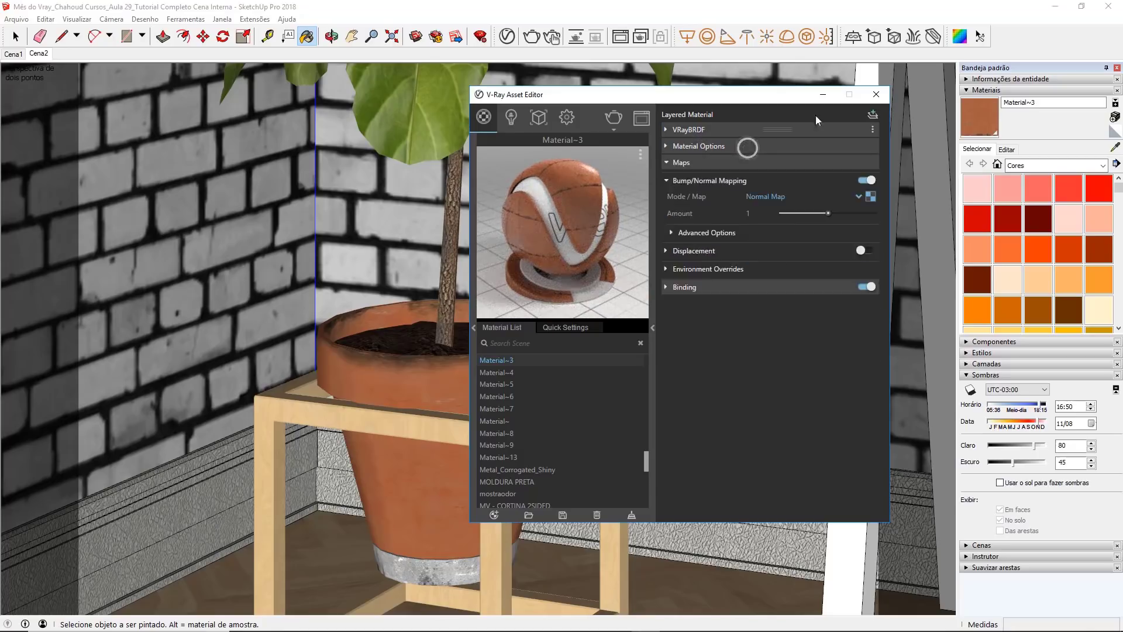
{"action": "left_click", "coordinate": [875, 94]}
{"action": "left_click", "coordinate": [40, 54]}
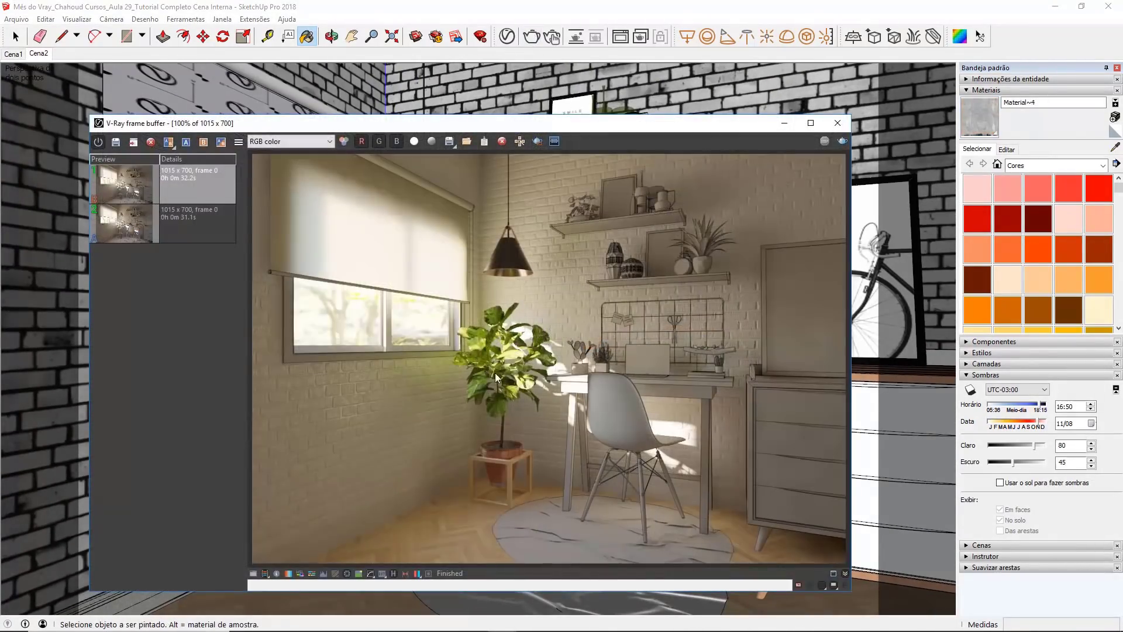
Step: Examine the plant pot, soil and wooden stand up close in the finished render, and close the frame buffer
{"action": "scroll", "coordinate": [489, 408], "scroll_direction": "up", "scroll_amount": 2}
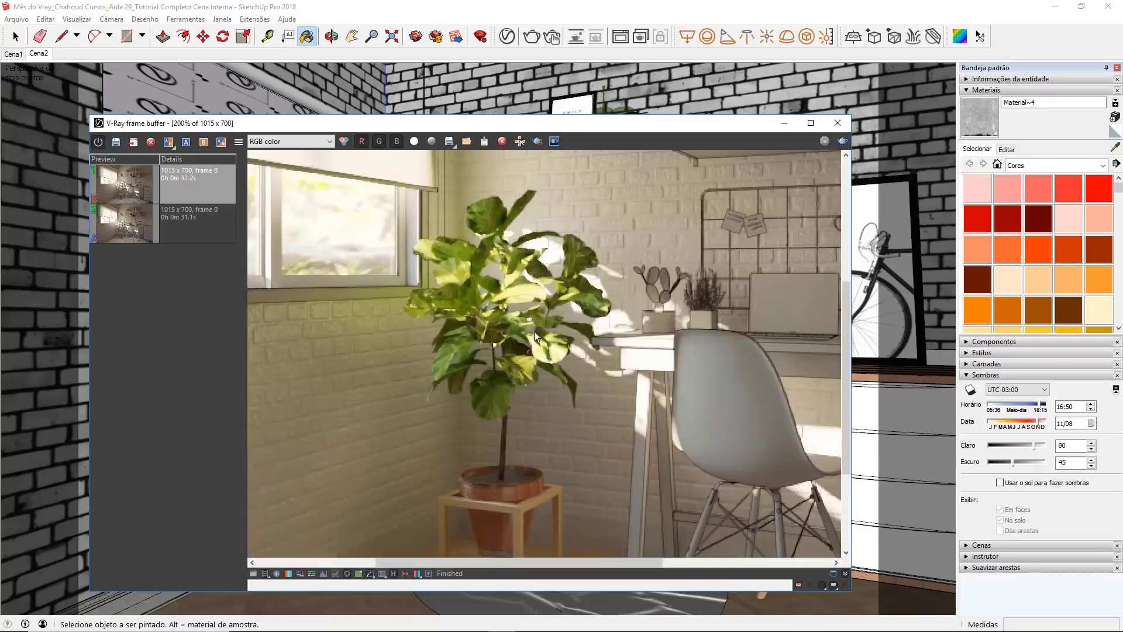
{"action": "middle_click_drag", "start_coordinate": [545, 438], "coordinate": [558, 329]}
{"action": "scroll", "coordinate": [520, 406], "scroll_direction": "up", "scroll_amount": 4}
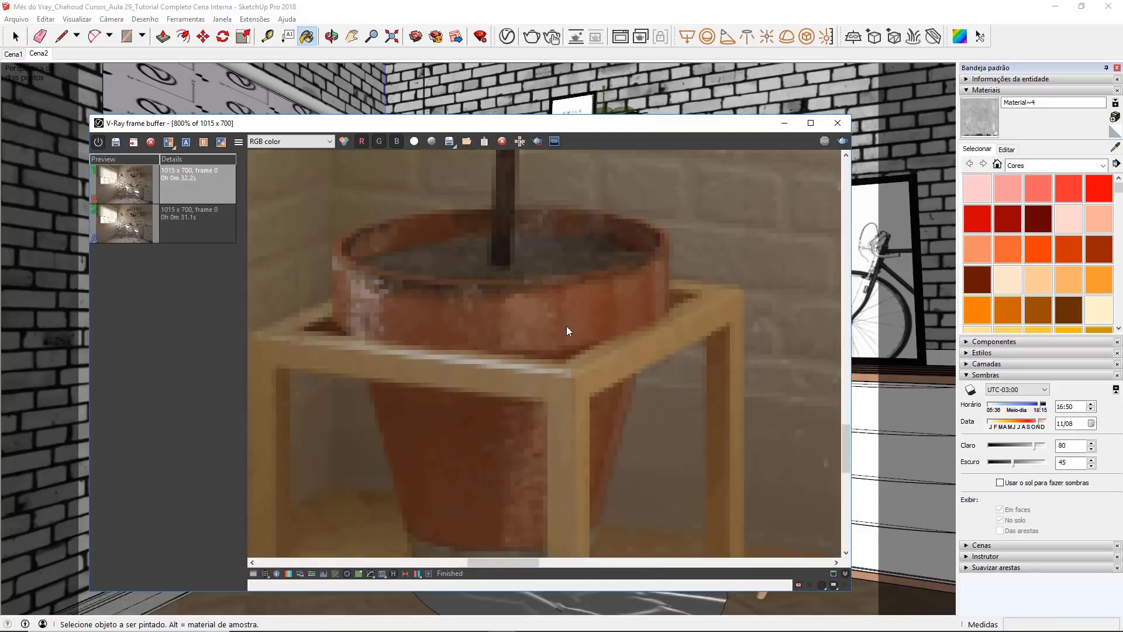
{"action": "scroll", "coordinate": [566, 328], "scroll_direction": "down", "scroll_amount": 6}
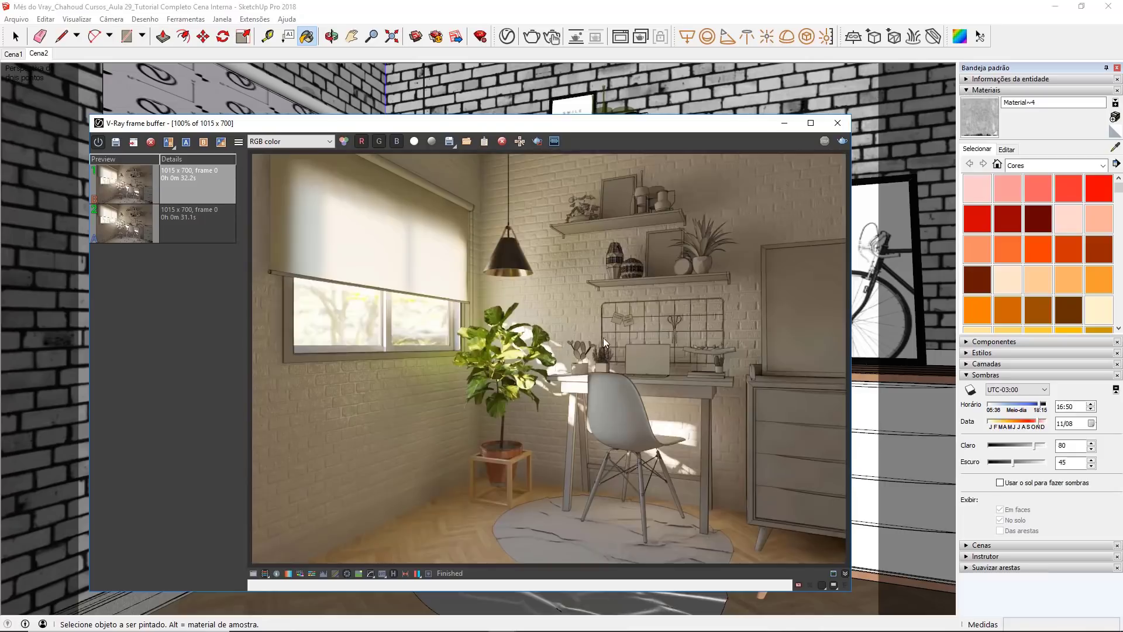
{"action": "left_click", "coordinate": [841, 123]}
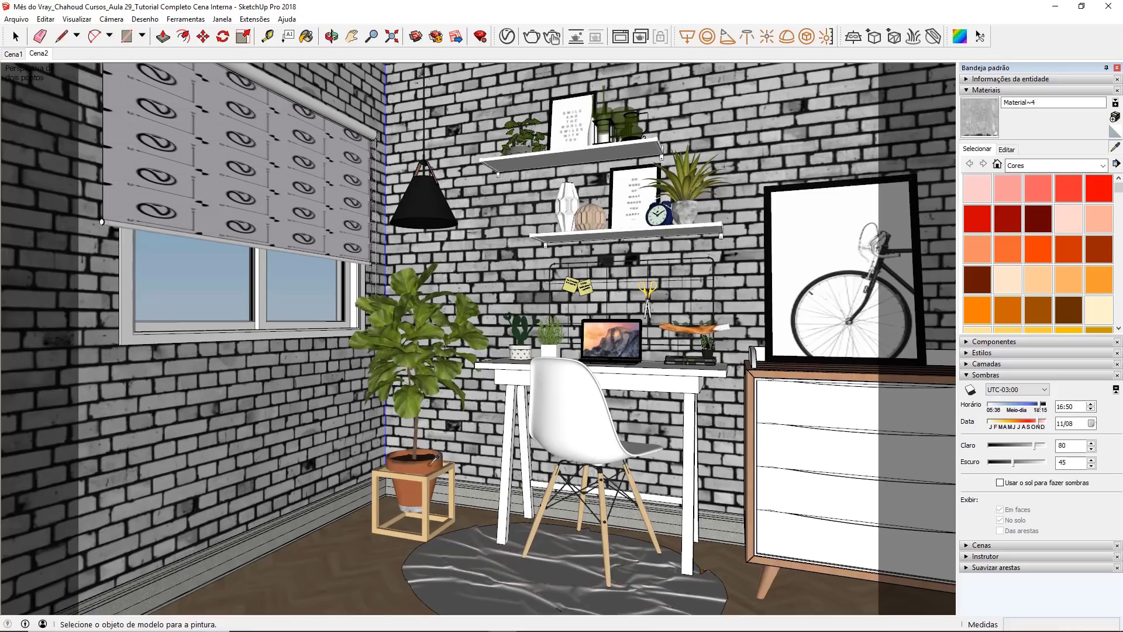
Step: Sample the terracotta pot material again and darken its V-Ray reflection color to light grey
{"action": "key", "text": "b"}
{"action": "left_click", "coordinate": [1115, 147]}
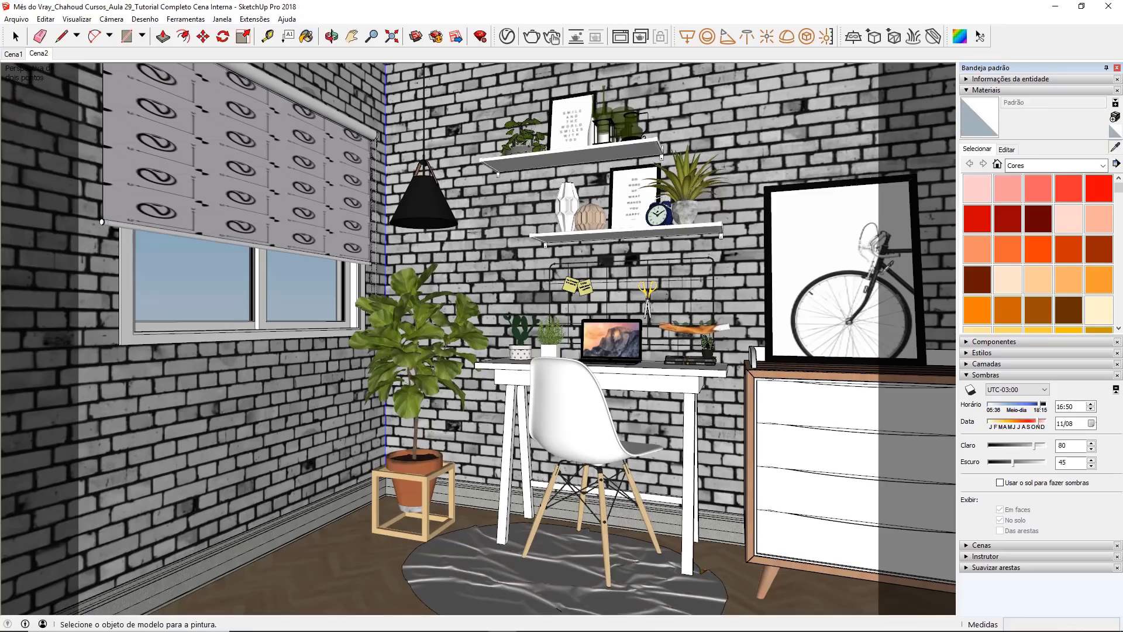
{"action": "left_click", "coordinate": [411, 489]}
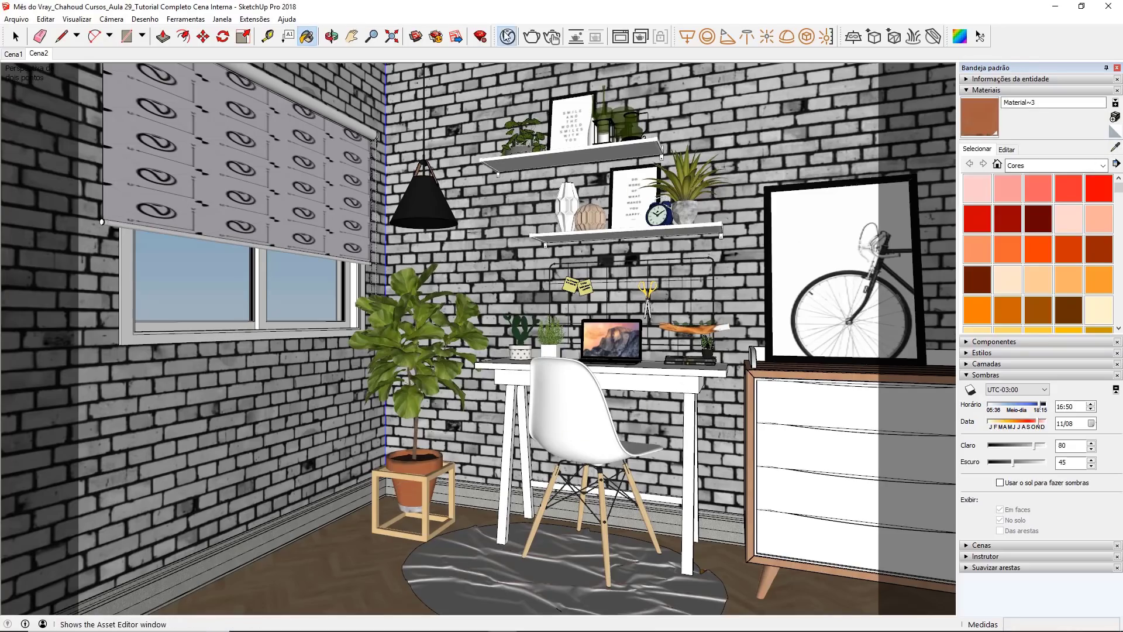
{"action": "left_click", "coordinate": [506, 37]}
{"action": "left_click", "coordinate": [682, 130]}
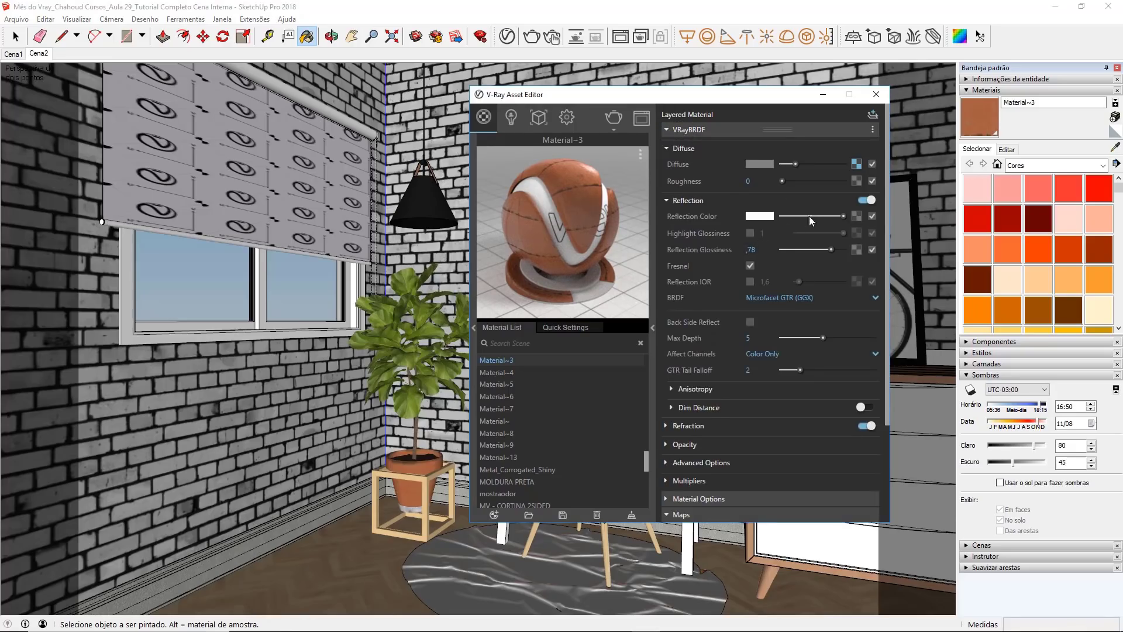
{"action": "left_click_drag", "start_coordinate": [841, 216], "coordinate": [820, 219]}
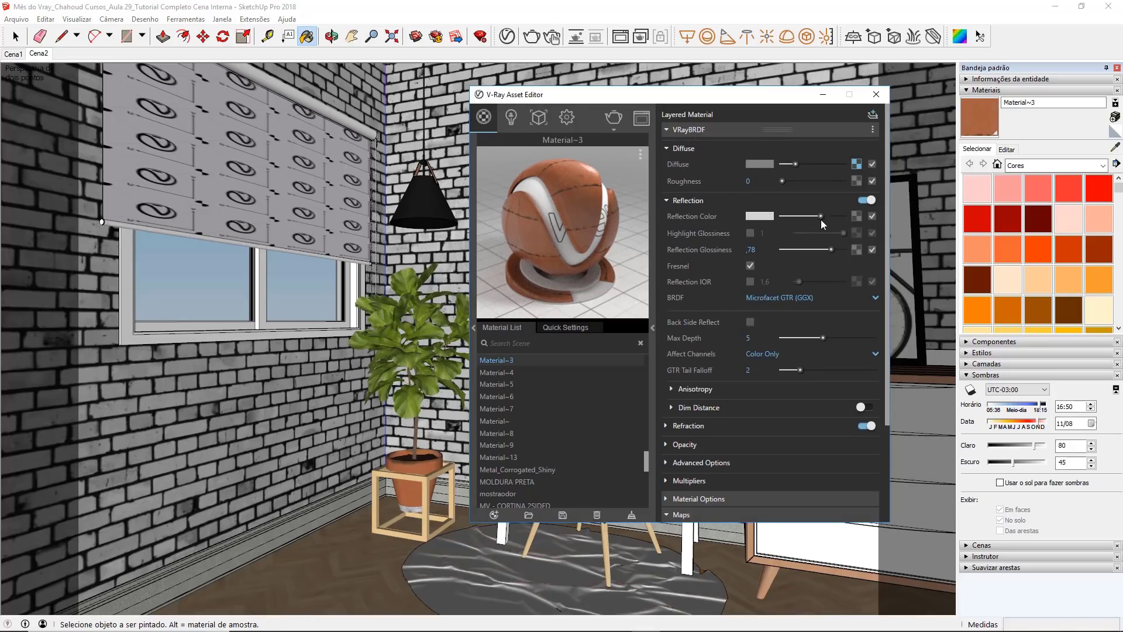
Step: Set the terracotta pot material's reflection glossiness to 0.6 and close the asset editor
{"action": "double_click", "coordinate": [750, 249]}
{"action": "key", "text": "Return"}
{"action": "left_click_drag", "start_coordinate": [761, 250], "coordinate": [735, 250]}
{"action": "type", "text": ",6"}
{"action": "key", "text": "Return"}
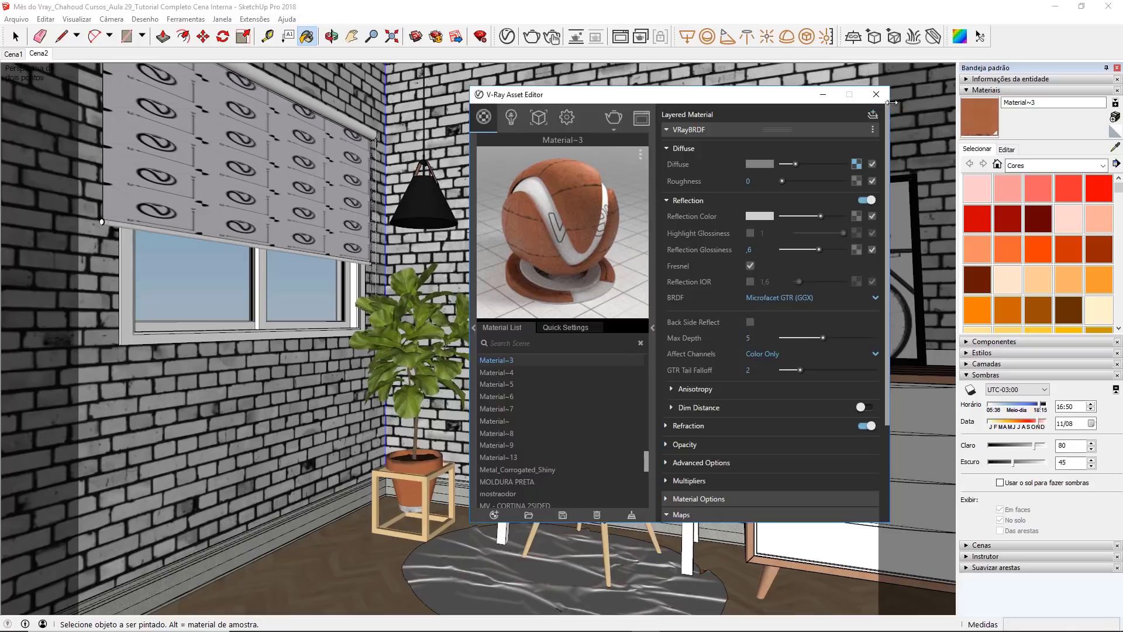
{"action": "left_click", "coordinate": [875, 94]}
Step: Render only a region around the plant pot, examine the pot up close, and turn region rendering off
{"action": "left_click", "coordinate": [620, 36]}
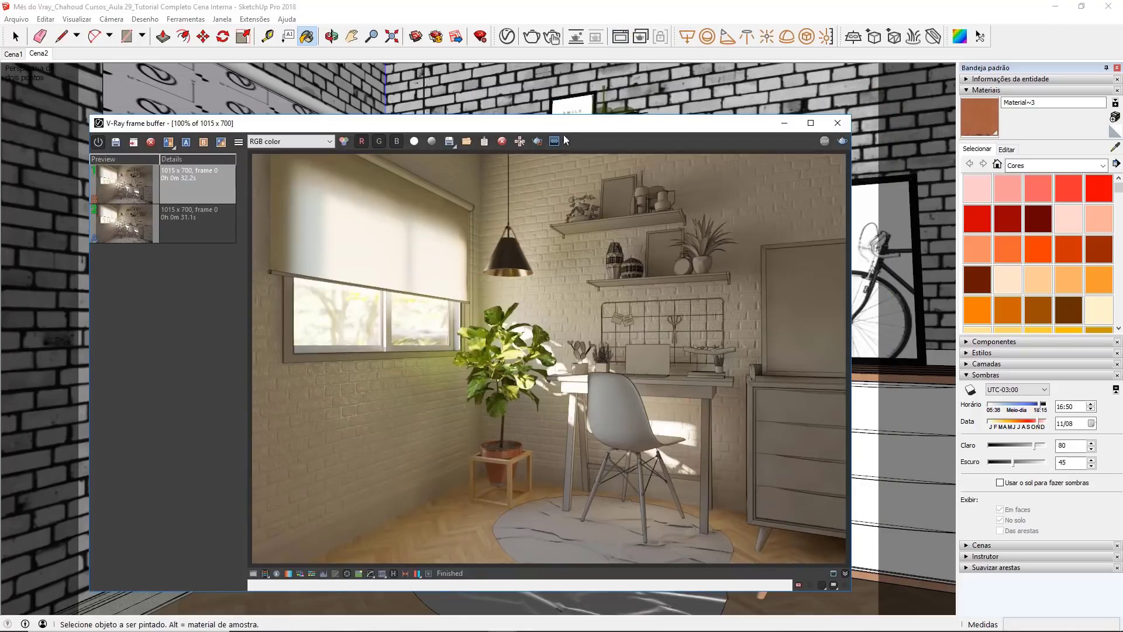
{"action": "left_click", "coordinate": [537, 141]}
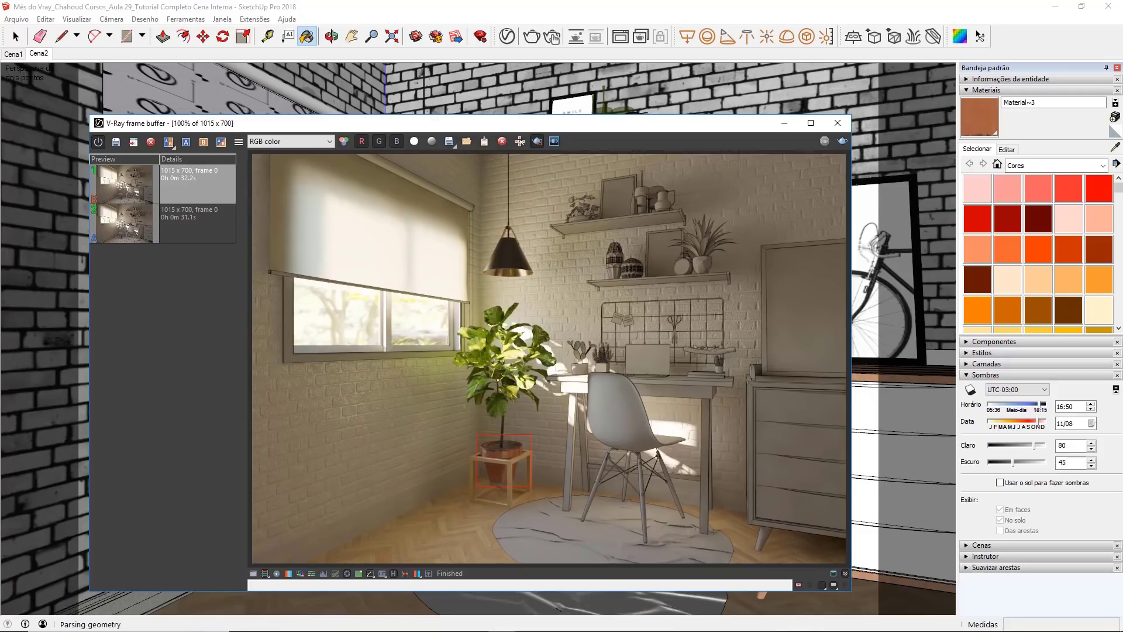
{"action": "left_click", "coordinate": [777, 510]}
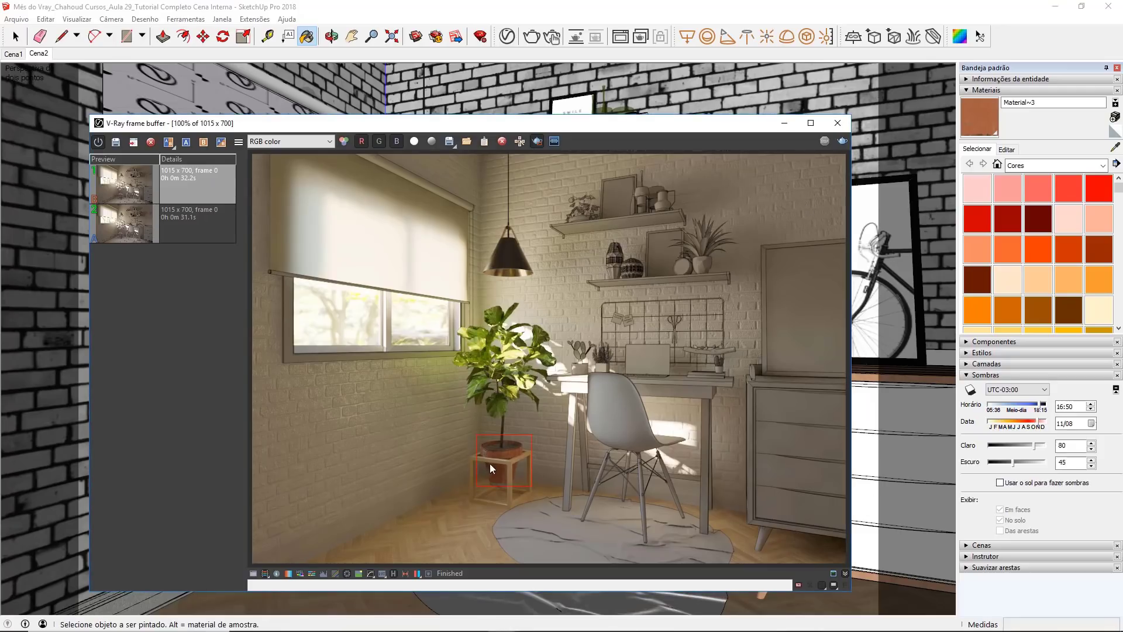
{"action": "scroll", "coordinate": [490, 463], "scroll_direction": "up", "scroll_amount": 2}
{"action": "middle_click_drag", "start_coordinate": [493, 464], "coordinate": [521, 416]}
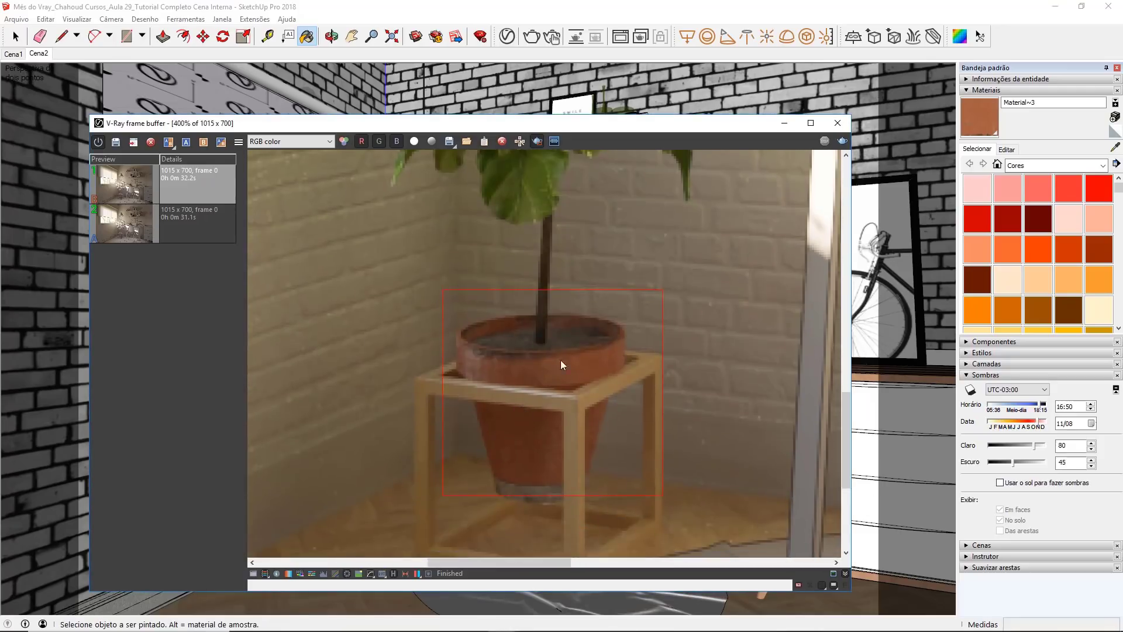
{"action": "scroll", "coordinate": [468, 357], "scroll_direction": "down", "scroll_amount": 3}
{"action": "left_click", "coordinate": [537, 144]}
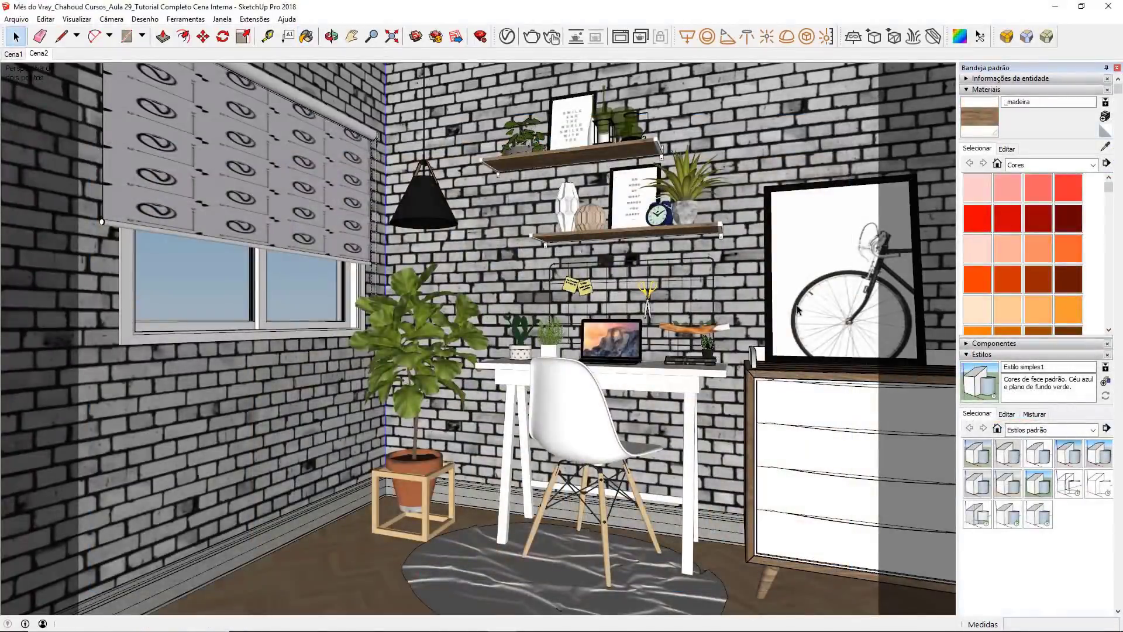
Step: Pick out the desk, the wall shelves and the wire memo grid in turn, and clear the selection
{"action": "left_click", "coordinate": [824, 377]}
{"action": "left_click", "coordinate": [664, 381]}
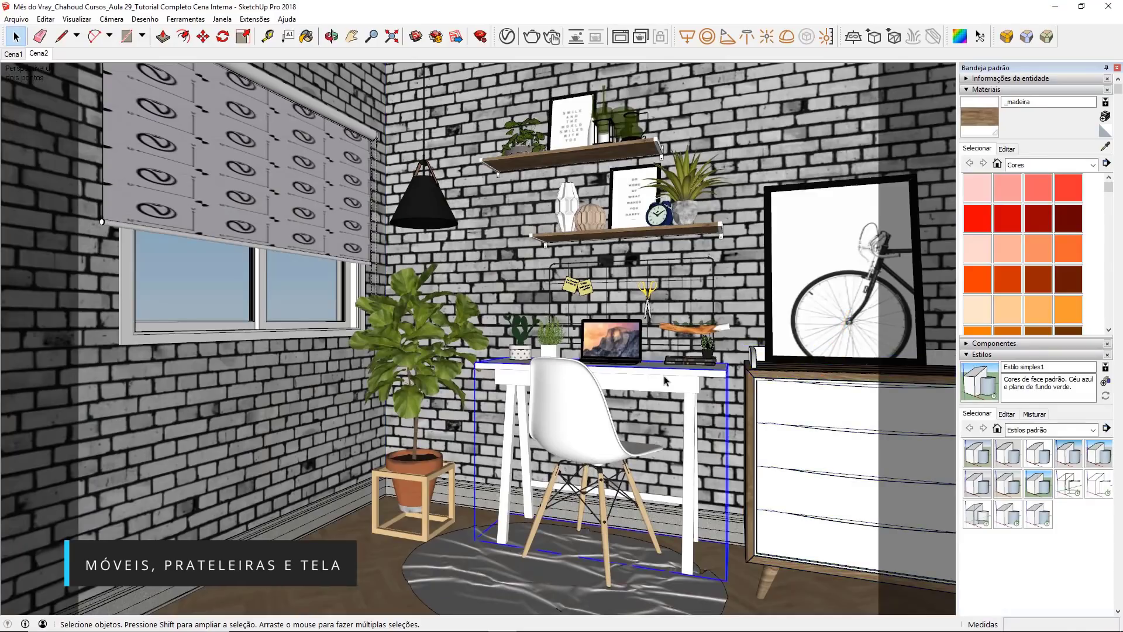
{"action": "left_click", "coordinate": [626, 235]}
{"action": "left_click", "coordinate": [635, 151]}
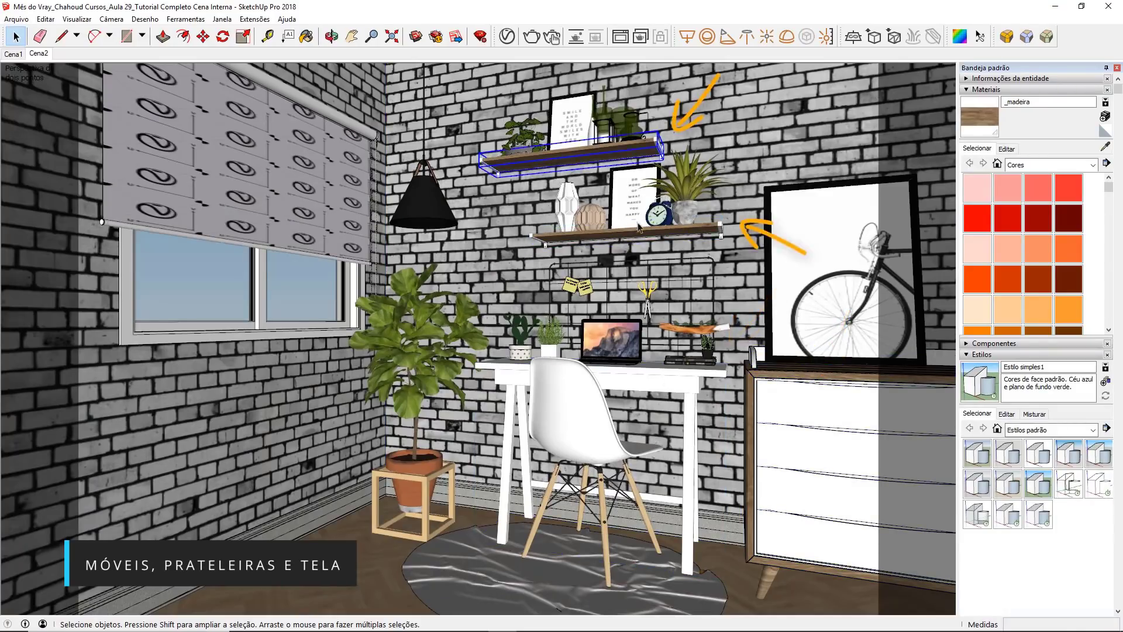
{"action": "left_click", "coordinate": [647, 265]}
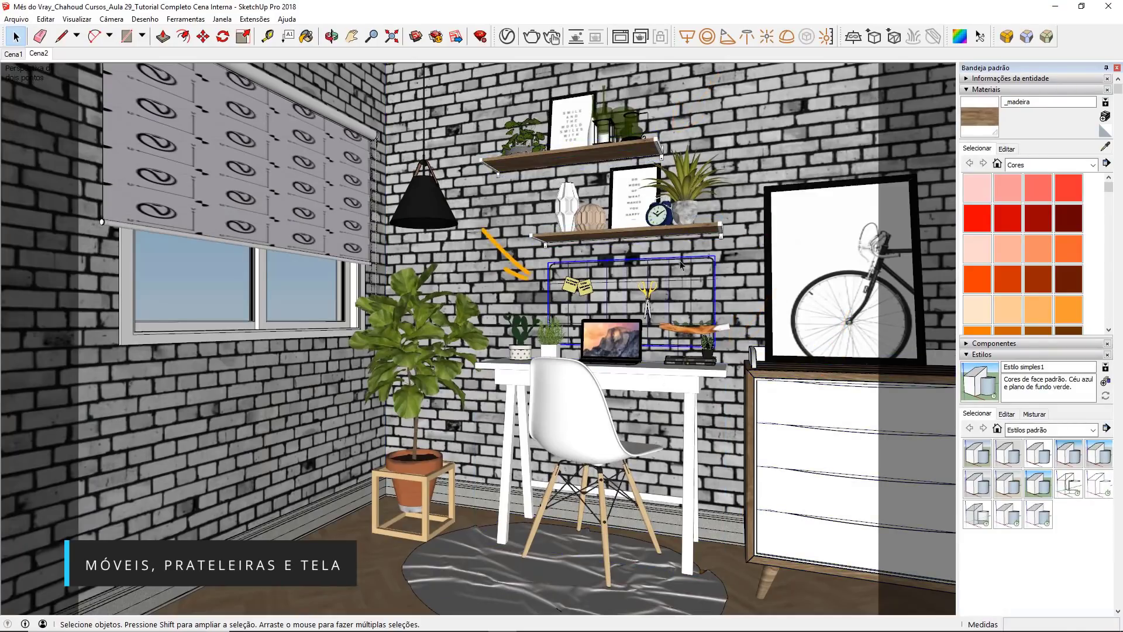
{"action": "left_click", "coordinate": [718, 252]}
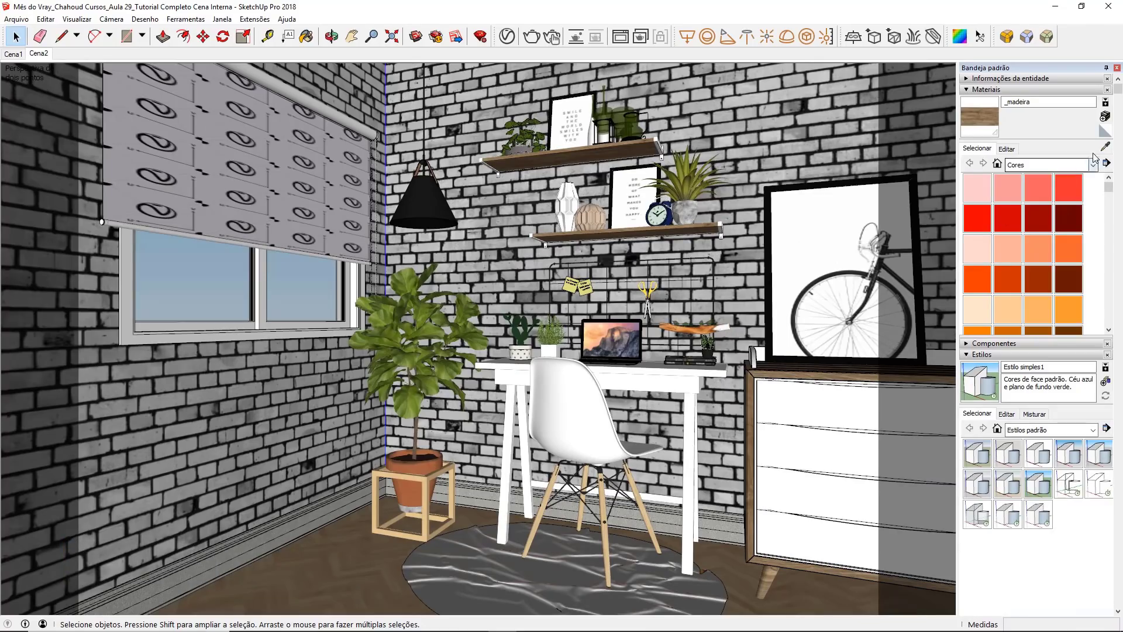
Step: Sample the wood material from the upper shelf and rename it MV - Madeira Móveis in the V-Ray materials
{"action": "key", "text": "b"}
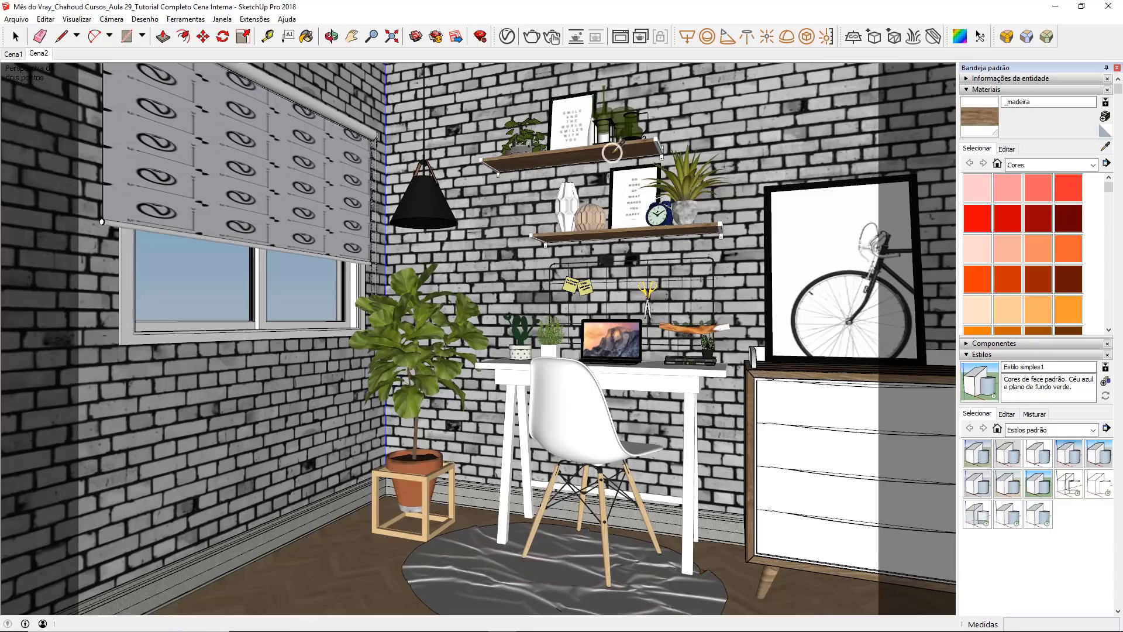
{"action": "left_click", "coordinate": [503, 44]}
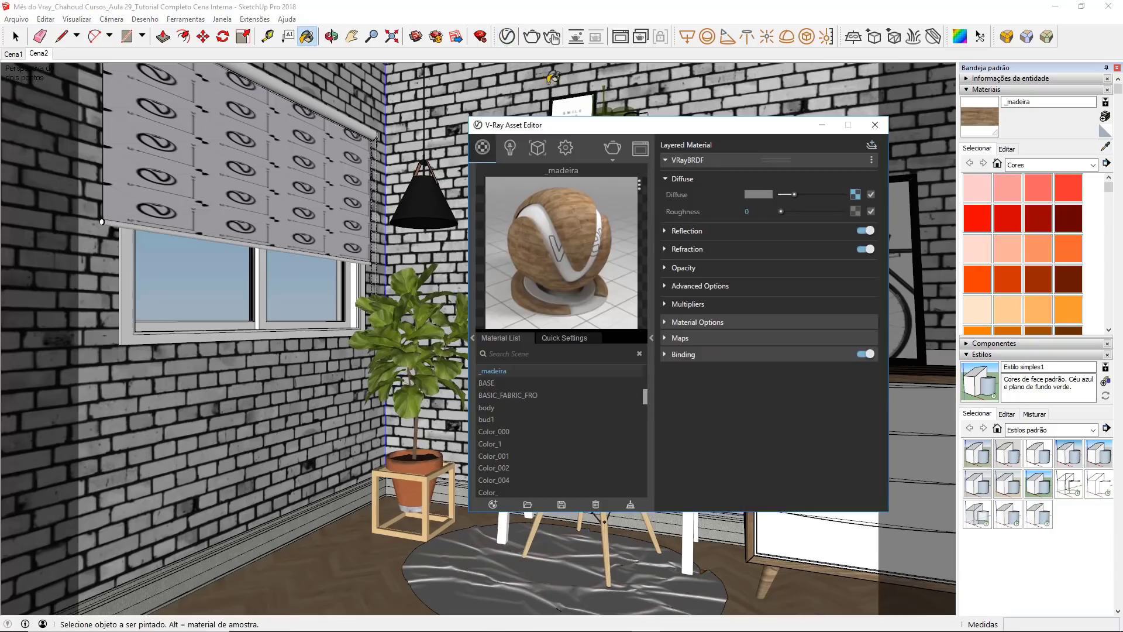
{"action": "double_click", "coordinate": [511, 369]}
{"action": "type", "text": "M"}
{"action": "type", "text": "V - Madeira Móveis"}
{"action": "key", "text": "Return"}
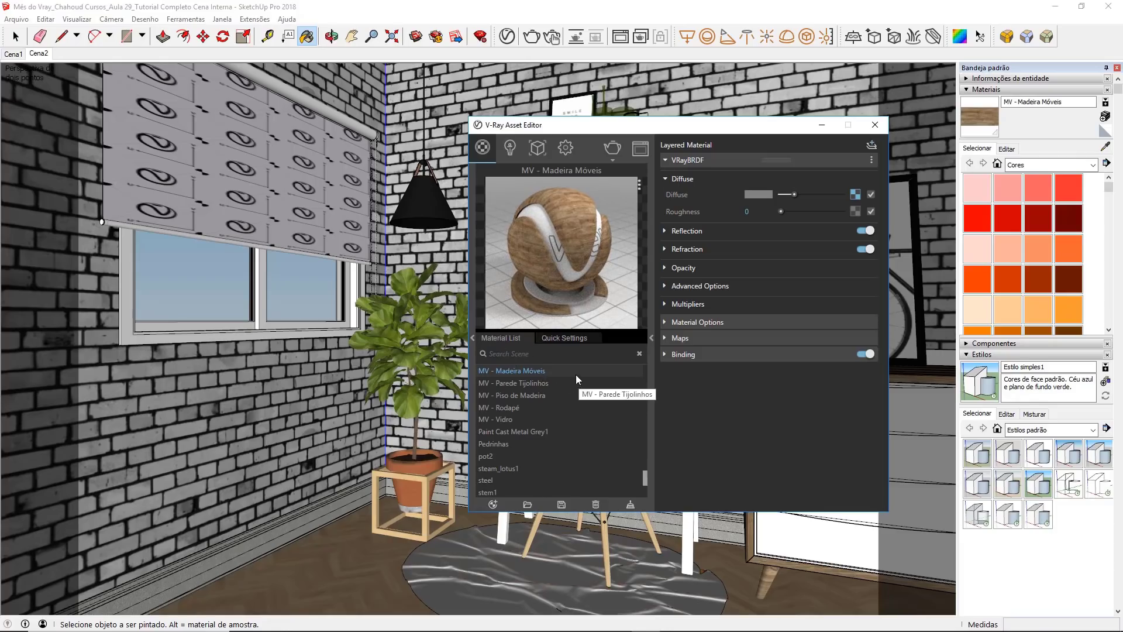
Step: Raise the reflection color of MV - Madeira Móveis to nearly white
{"action": "left_click", "coordinate": [700, 232]}
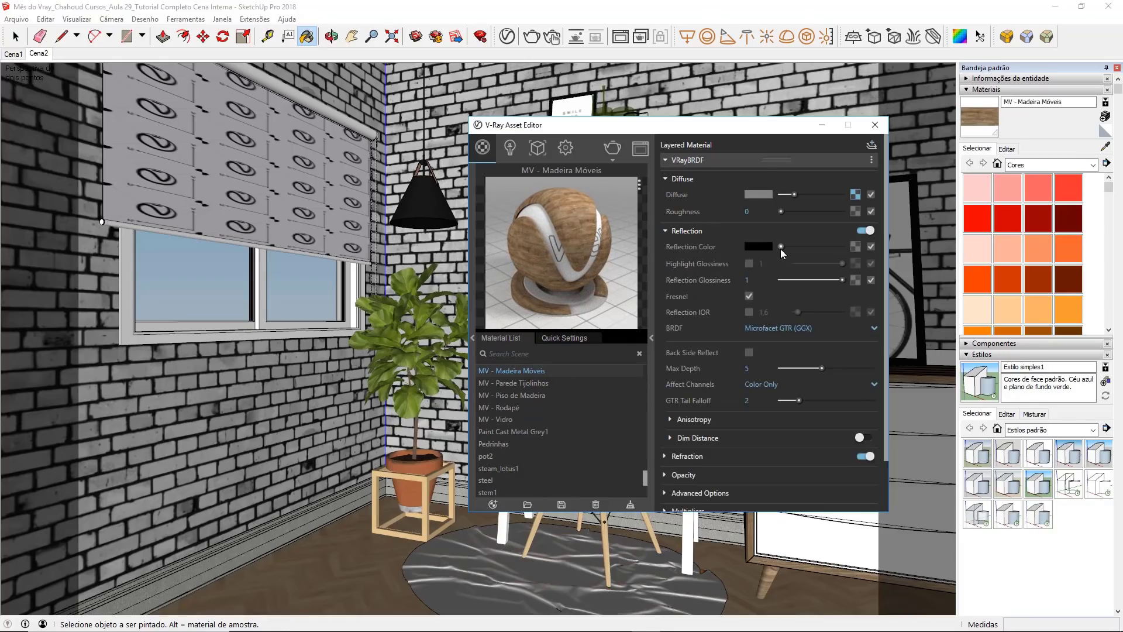
{"action": "left_click_drag", "start_coordinate": [781, 247], "coordinate": [830, 243]}
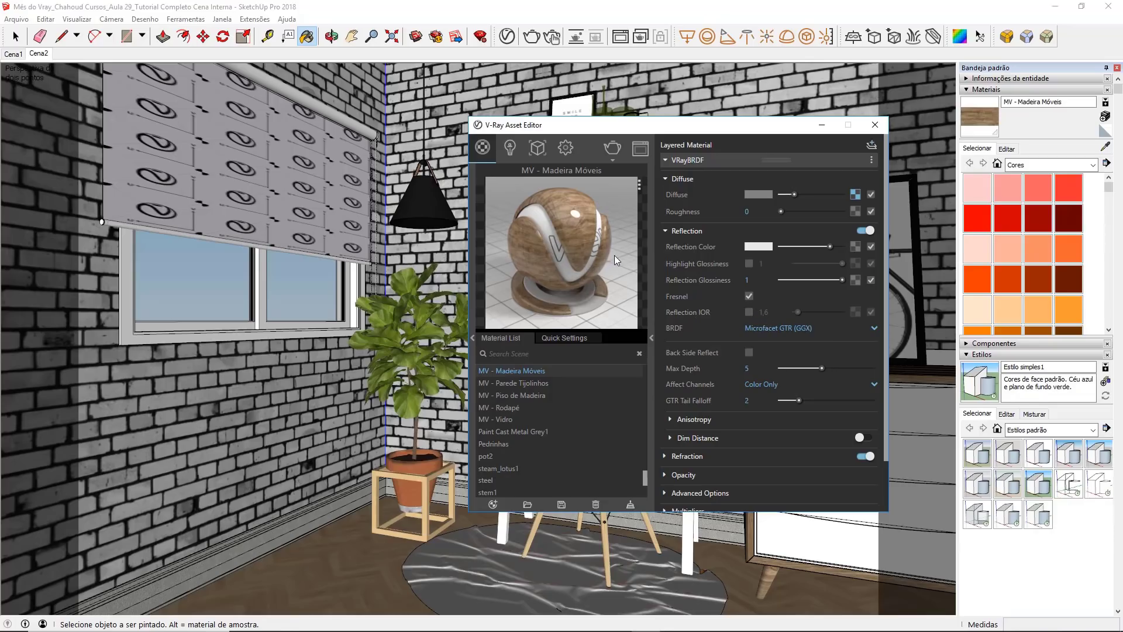
{"action": "left_click", "coordinate": [677, 162]}
Step: Enable Bump/Normal Mapping for MV - Madeira Móveis and assign a Bitmap texture to its map slot
{"action": "left_click", "coordinate": [682, 193]}
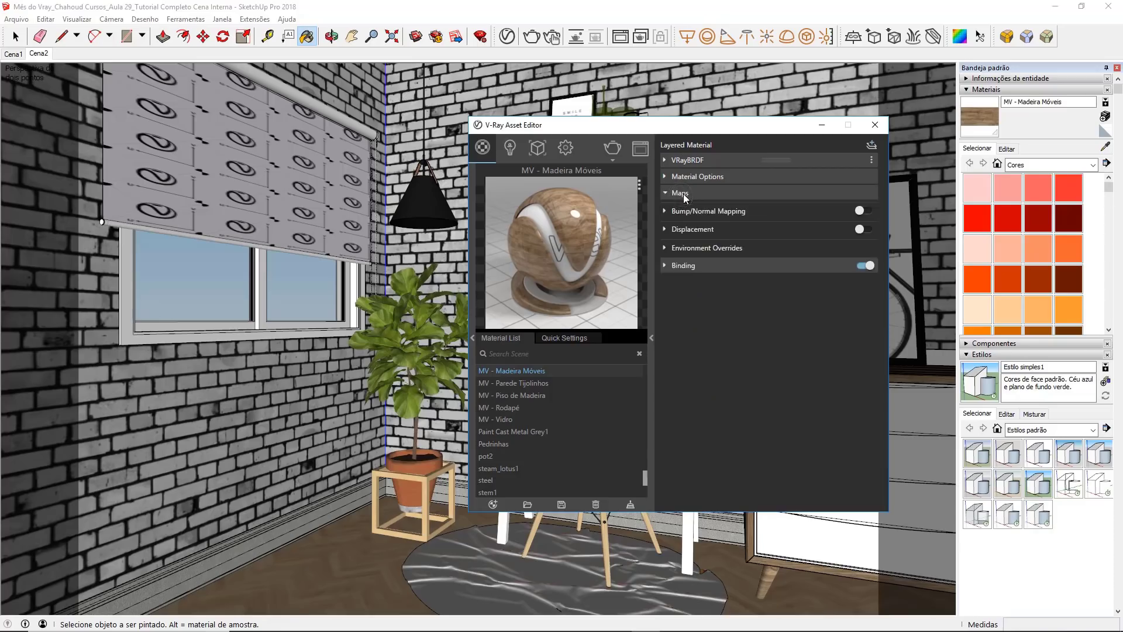
{"action": "left_click", "coordinate": [682, 212]}
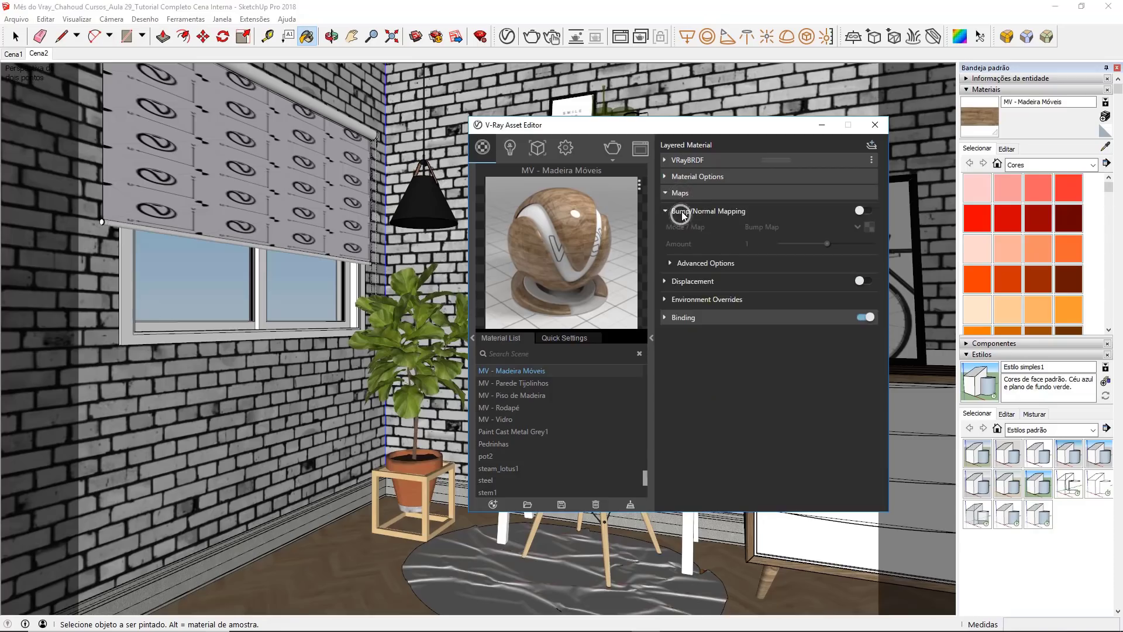
{"action": "left_click", "coordinate": [861, 211]}
{"action": "left_click", "coordinate": [869, 227]}
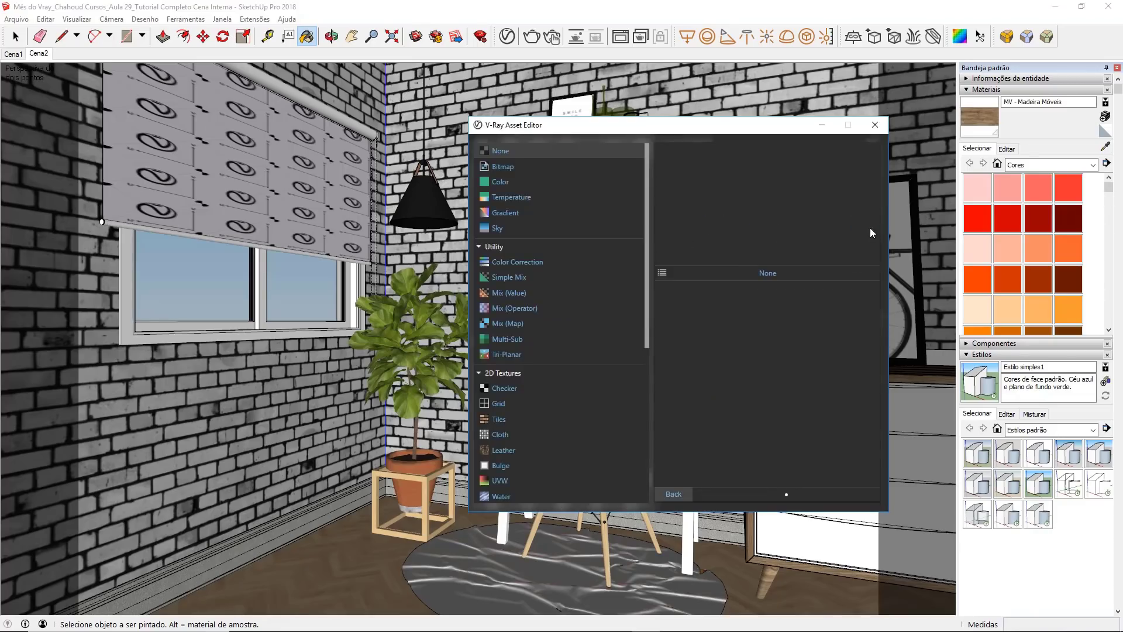
{"action": "left_click", "coordinate": [538, 166]}
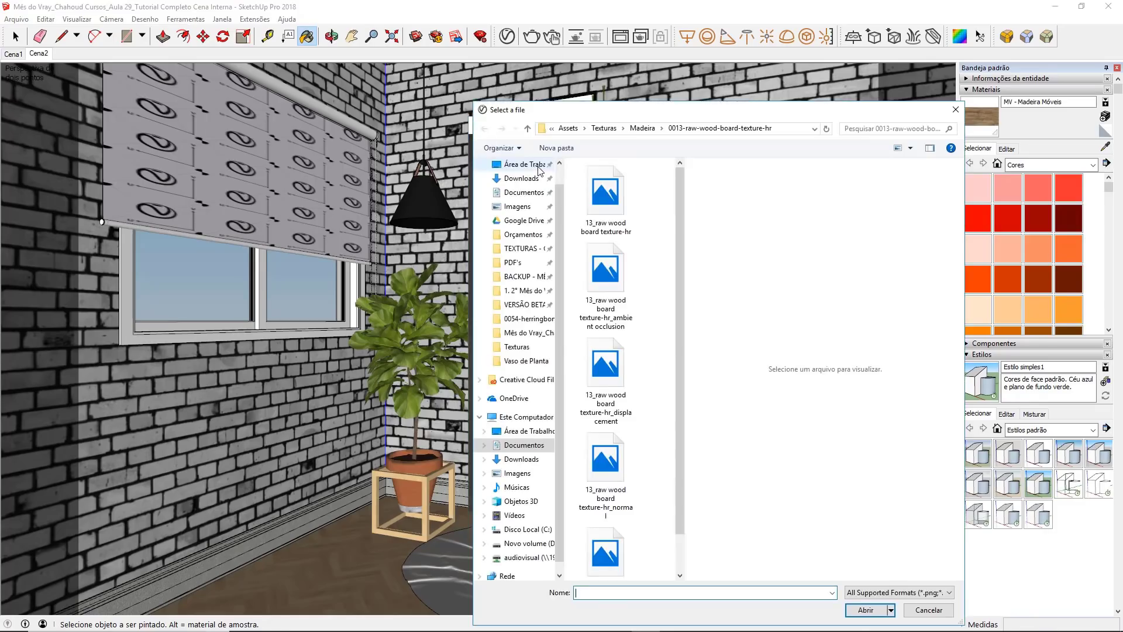
Step: Preview the raw wood board displacement and normal map images in the 0013-raw-wood-board-texture-hr folder
{"action": "left_click_drag", "start_coordinate": [680, 175], "coordinate": [680, 234]}
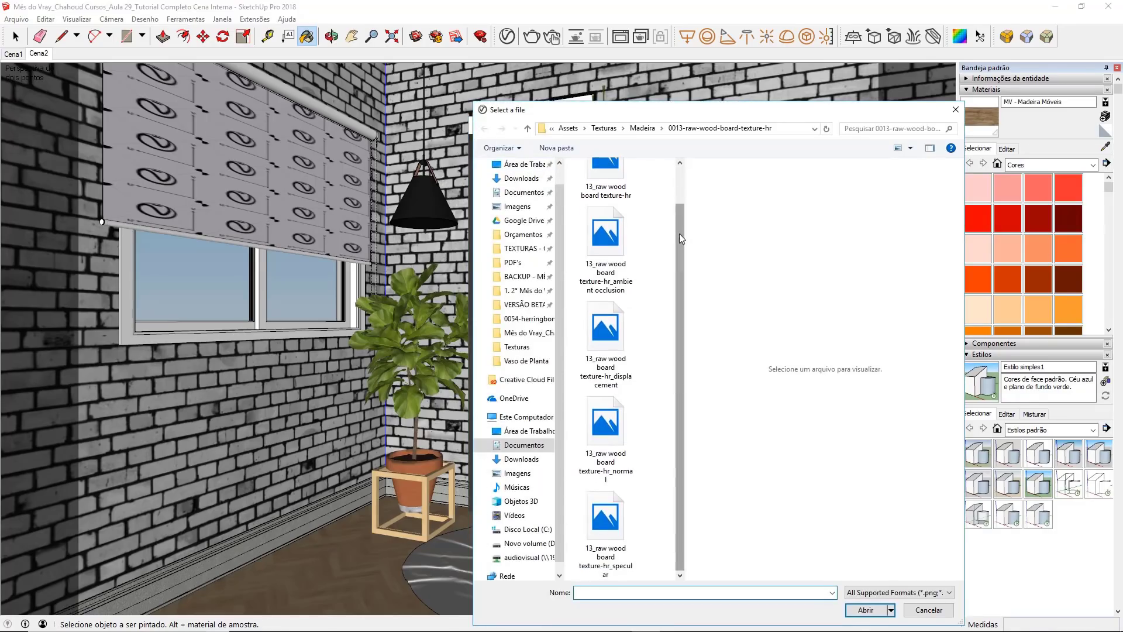
{"action": "right_click", "coordinate": [619, 239]}
{"action": "left_click", "coordinate": [681, 203]}
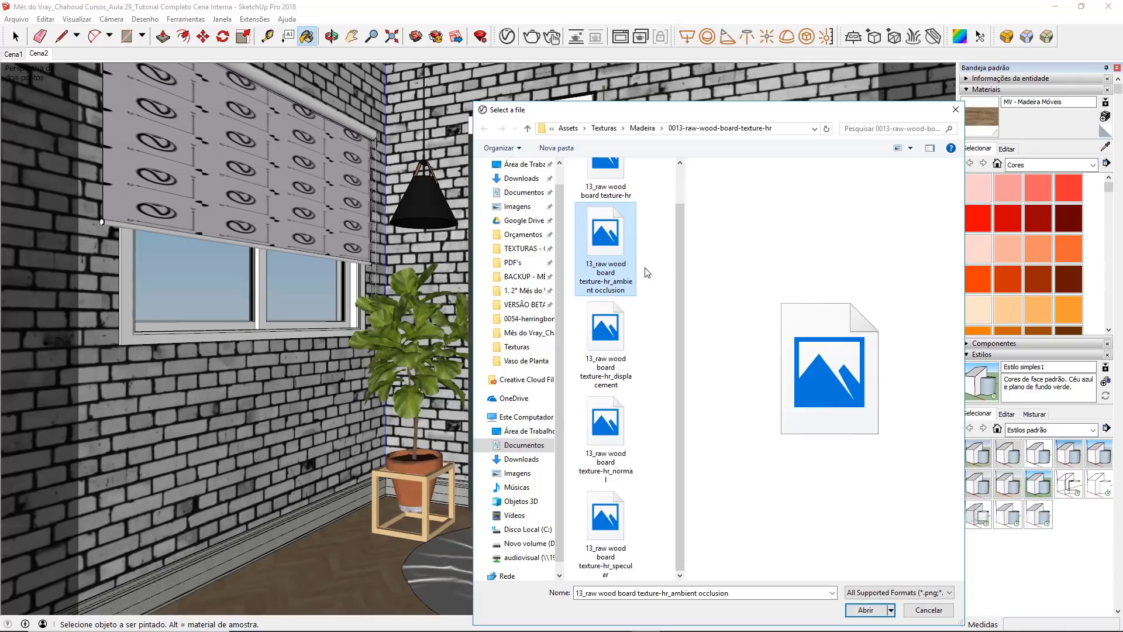
{"action": "left_click", "coordinate": [612, 450]}
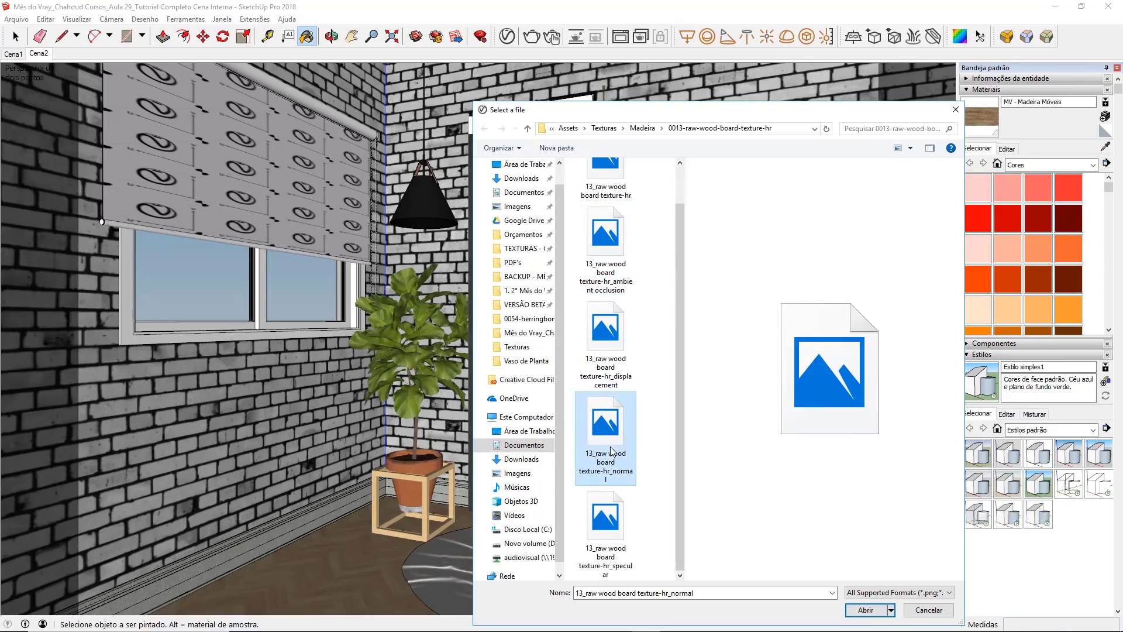
{"action": "left_click", "coordinate": [606, 331]}
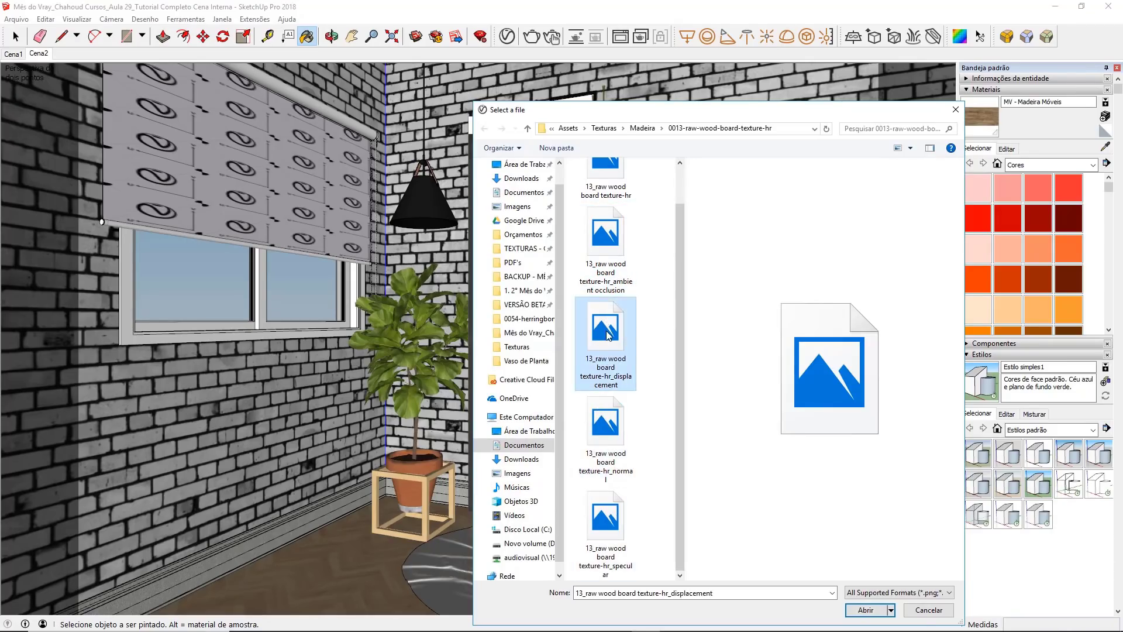
{"action": "right_click", "coordinate": [607, 328]}
{"action": "left_click", "coordinate": [633, 297]}
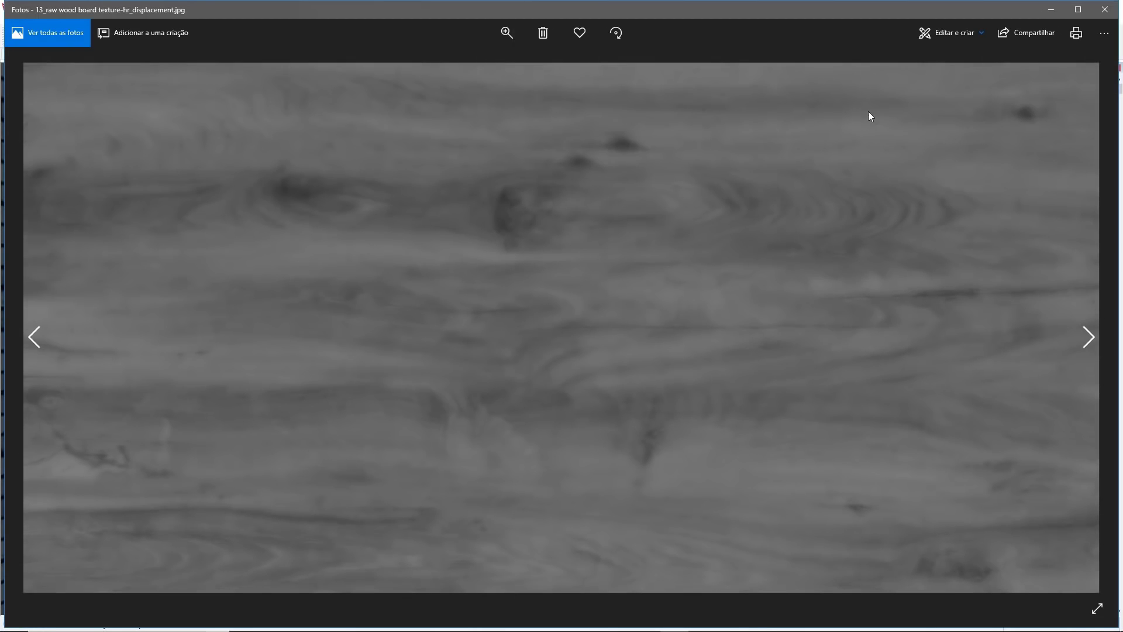
{"action": "left_click", "coordinate": [1104, 10]}
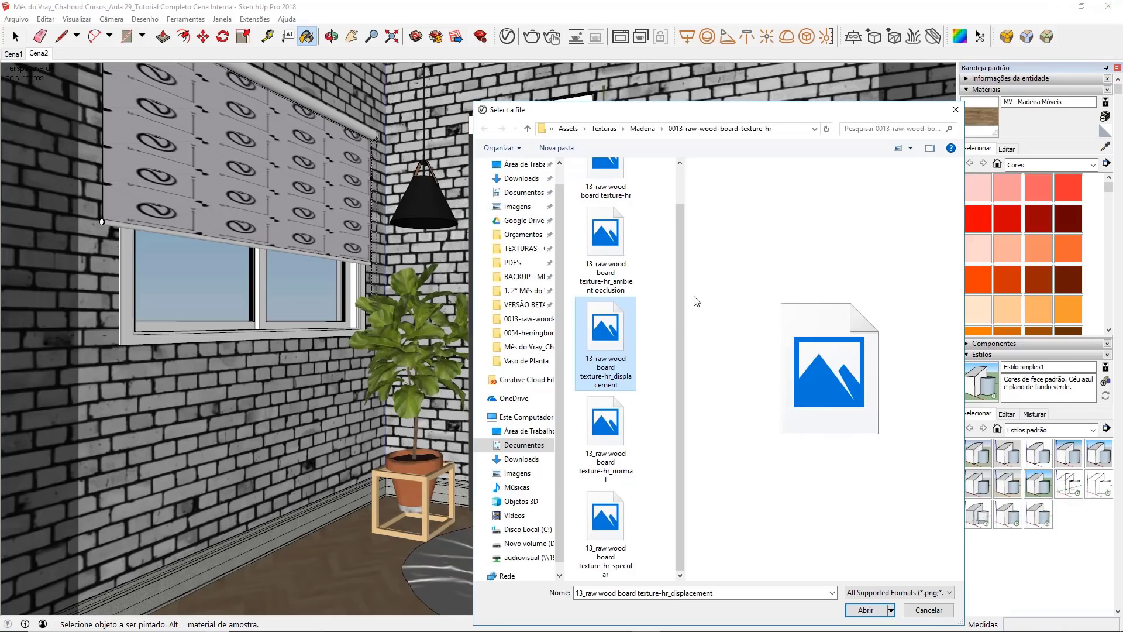
{"action": "right_click", "coordinate": [605, 438]}
{"action": "left_click", "coordinate": [641, 101]}
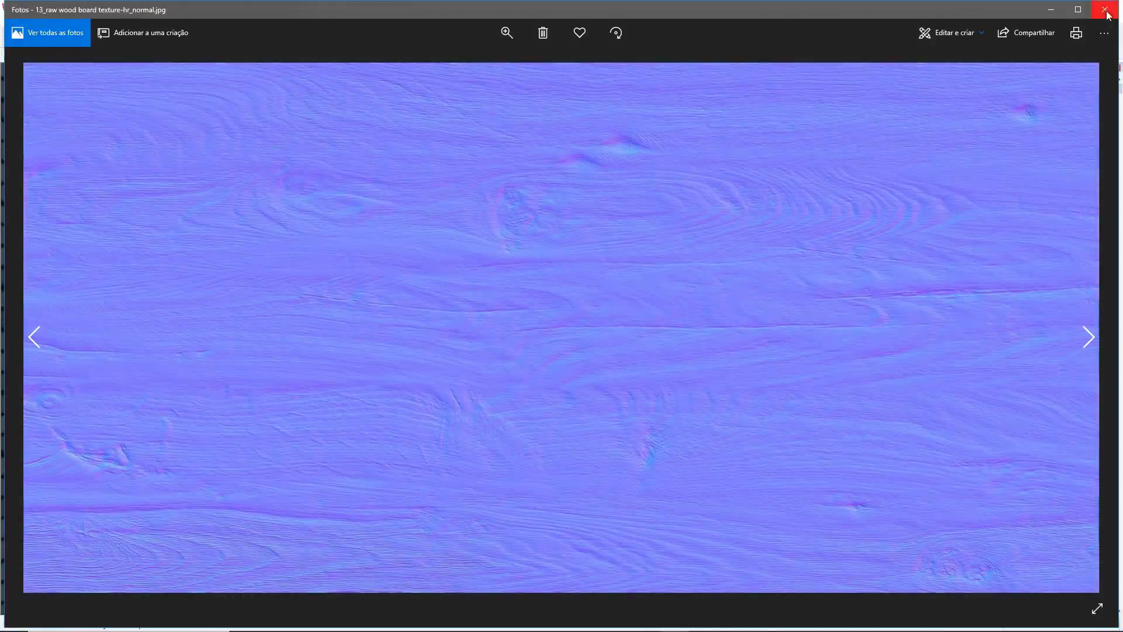
{"action": "left_click", "coordinate": [1104, 9]}
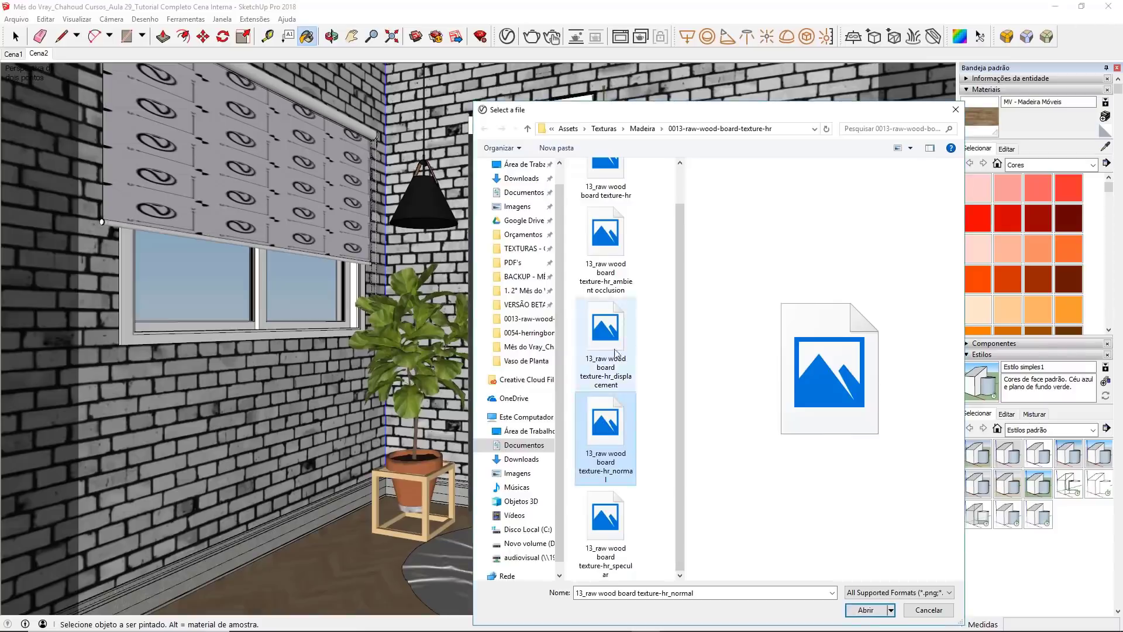
Step: Load 13_raw wood board texture-hr_normal as the bump bitmap and set the mapping mode to Normal Map
{"action": "double_click", "coordinate": [609, 410]}
{"action": "left_click", "coordinate": [669, 495]}
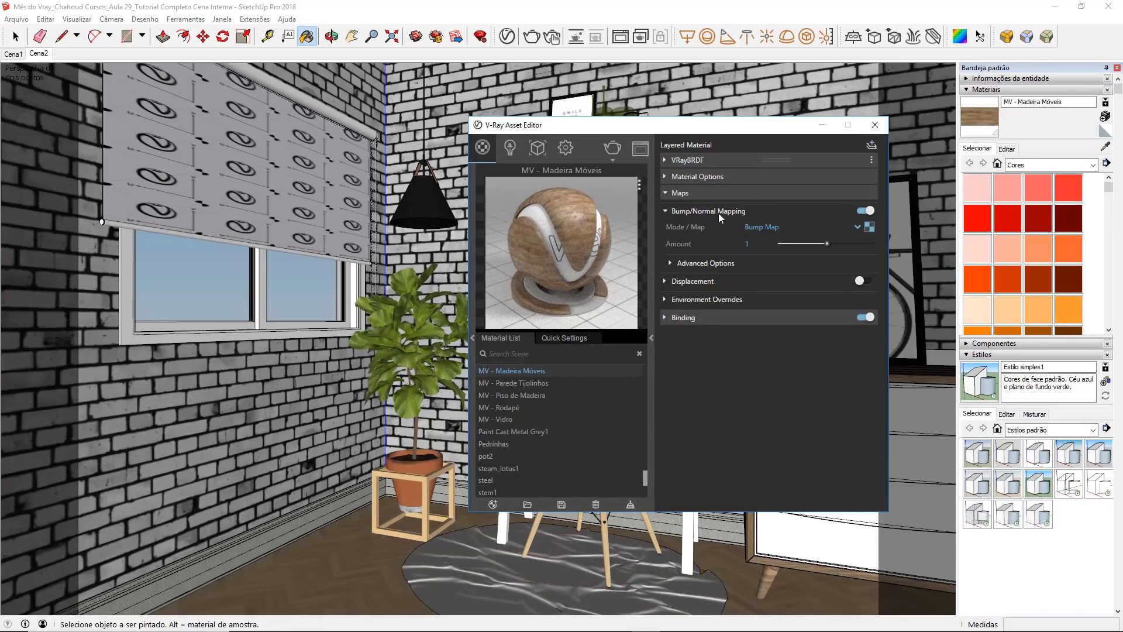
{"action": "left_click", "coordinate": [746, 227]}
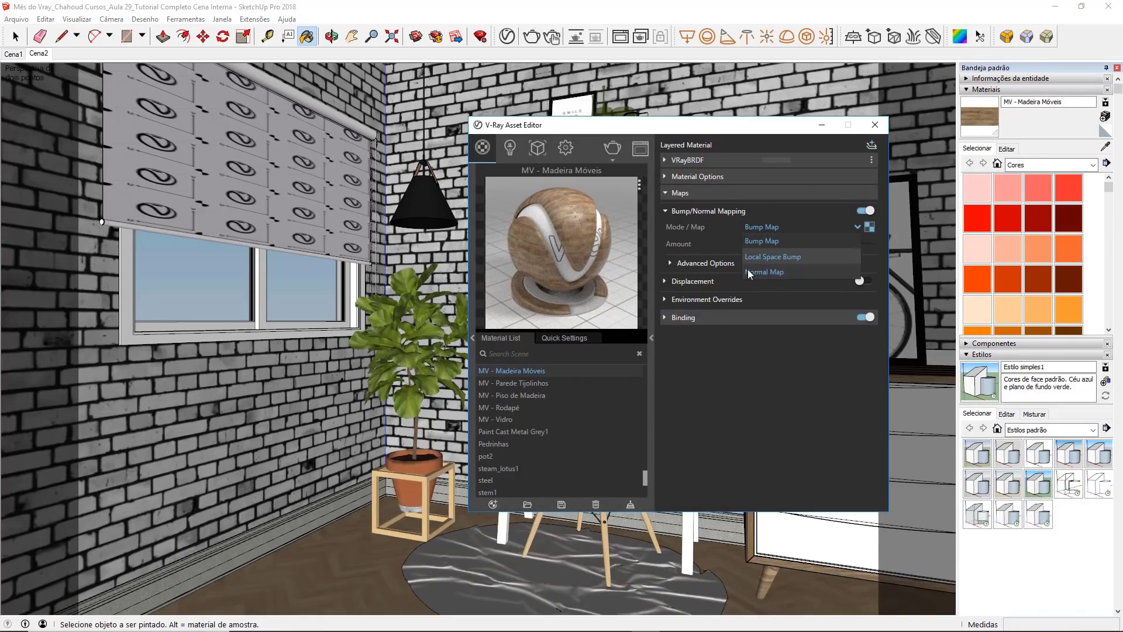
{"action": "left_click", "coordinate": [749, 273]}
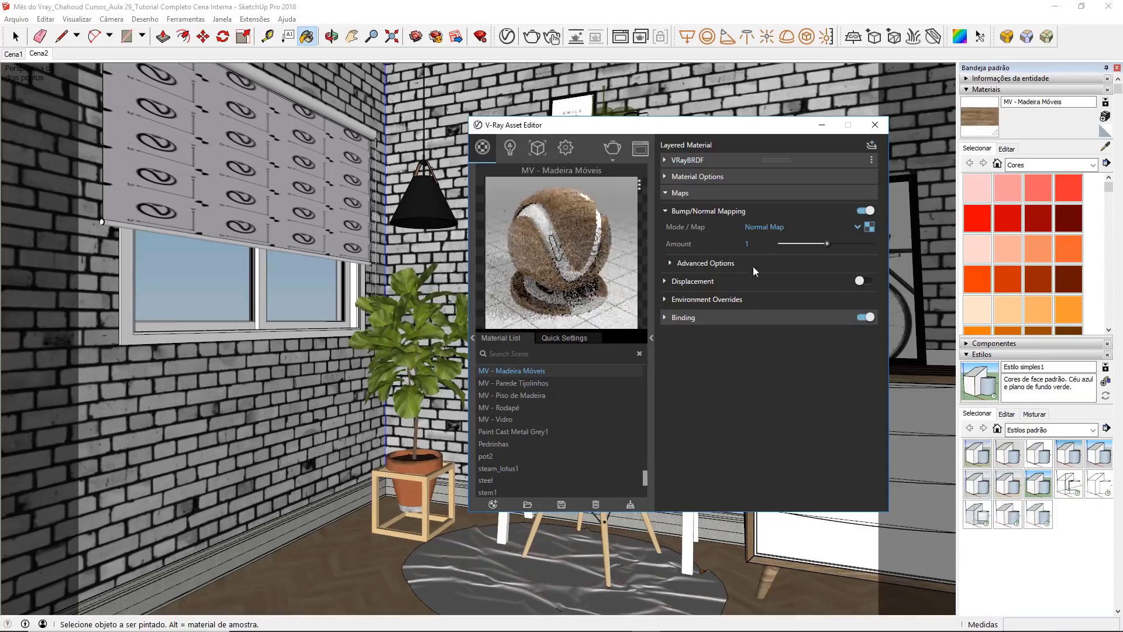
Step: Switch the material preview to a flat surface and disable Can be Overridden for MV - Madeira Móveis
{"action": "left_click", "coordinate": [640, 185]}
{"action": "left_click", "coordinate": [601, 235]}
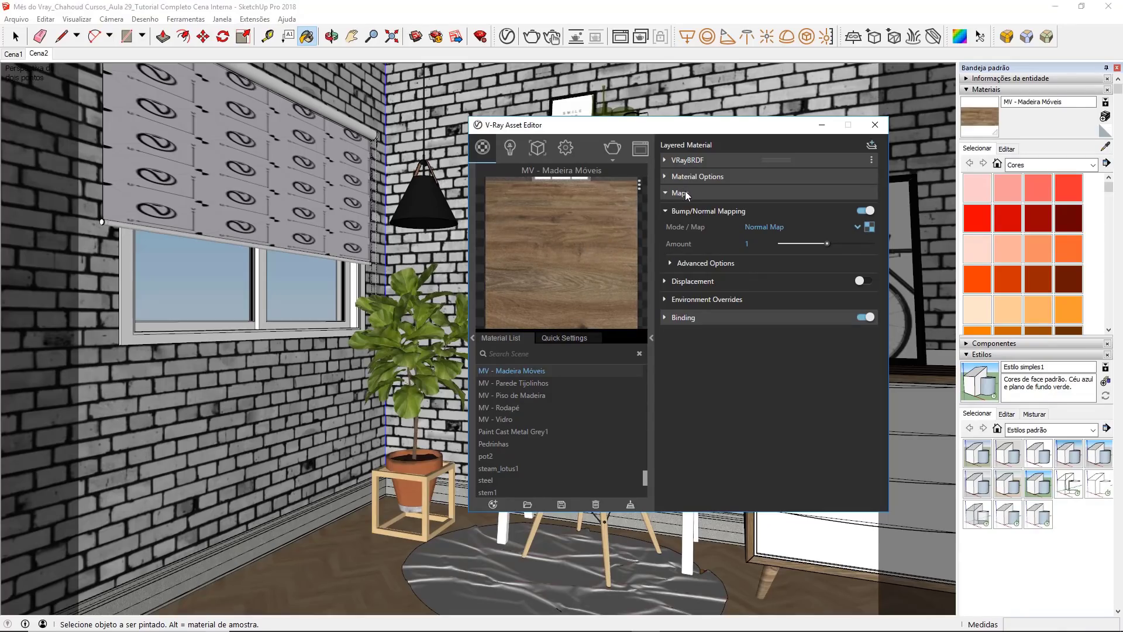
{"action": "left_click", "coordinate": [740, 194]}
{"action": "left_click", "coordinate": [713, 175]}
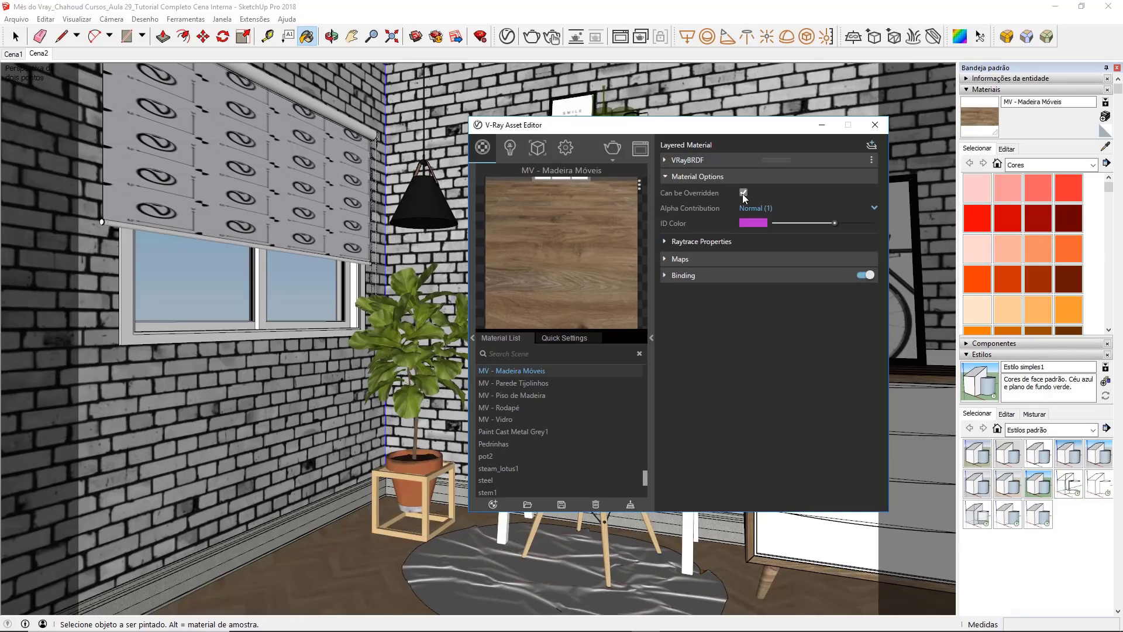
{"action": "left_click", "coordinate": [875, 124]}
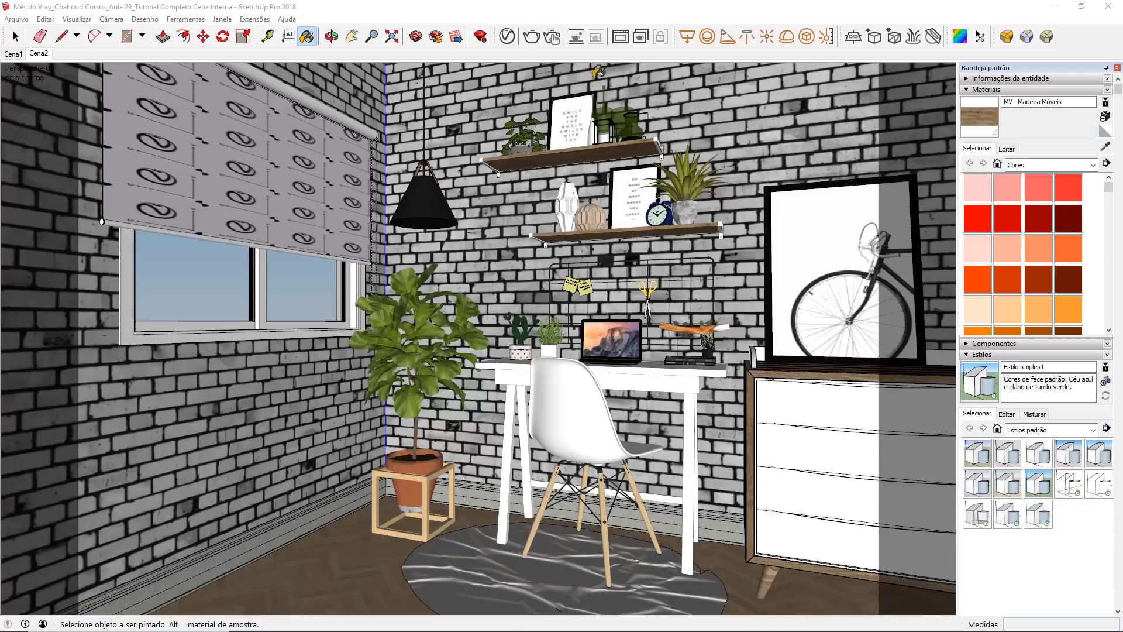
Step: Render the Cena2 view and examine the wooden wall shelves up close
{"action": "left_click", "coordinate": [531, 36]}
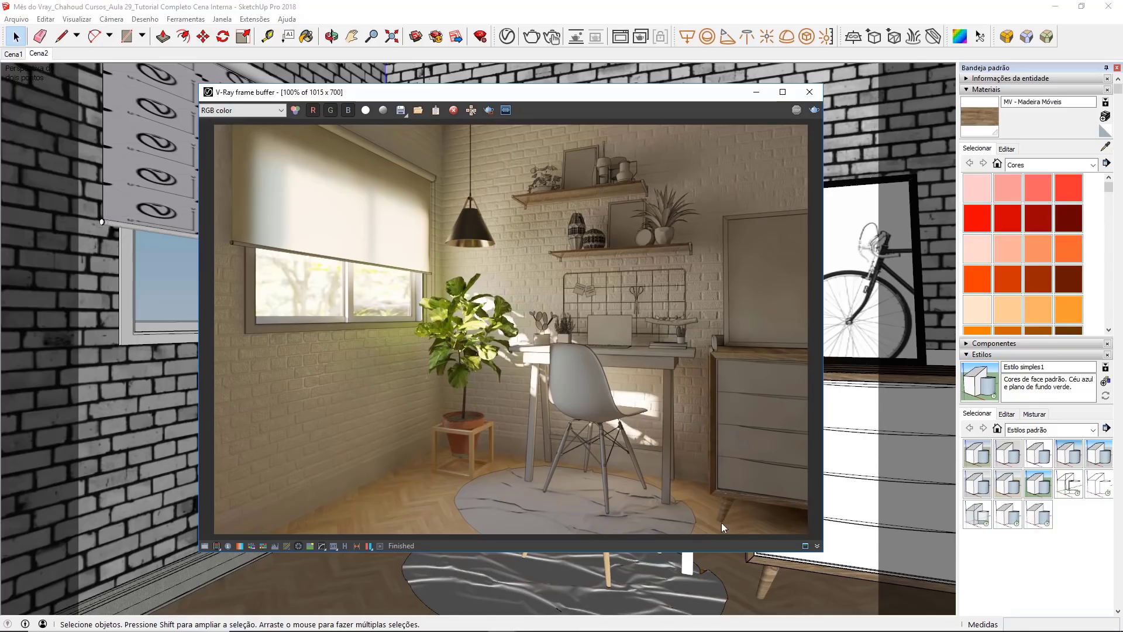
{"action": "scroll", "coordinate": [548, 174], "scroll_direction": "up", "scroll_amount": 1}
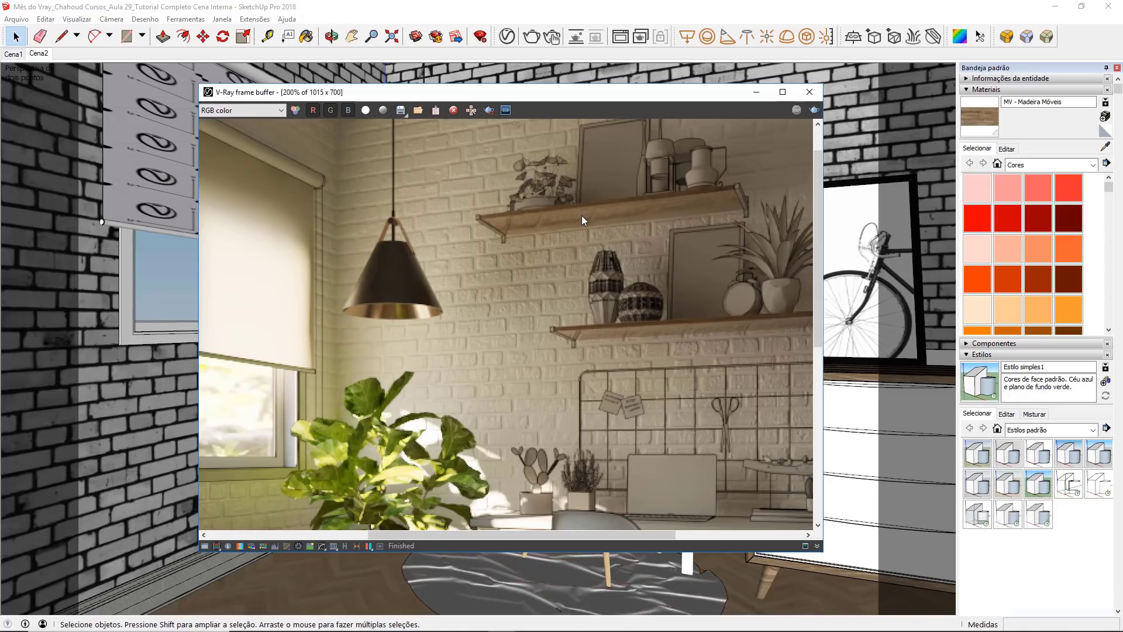
Step: Set the Reflection Glossiness of MV - Madeira Móveis to 0,65 and close the material settings
{"action": "left_click", "coordinate": [500, 41]}
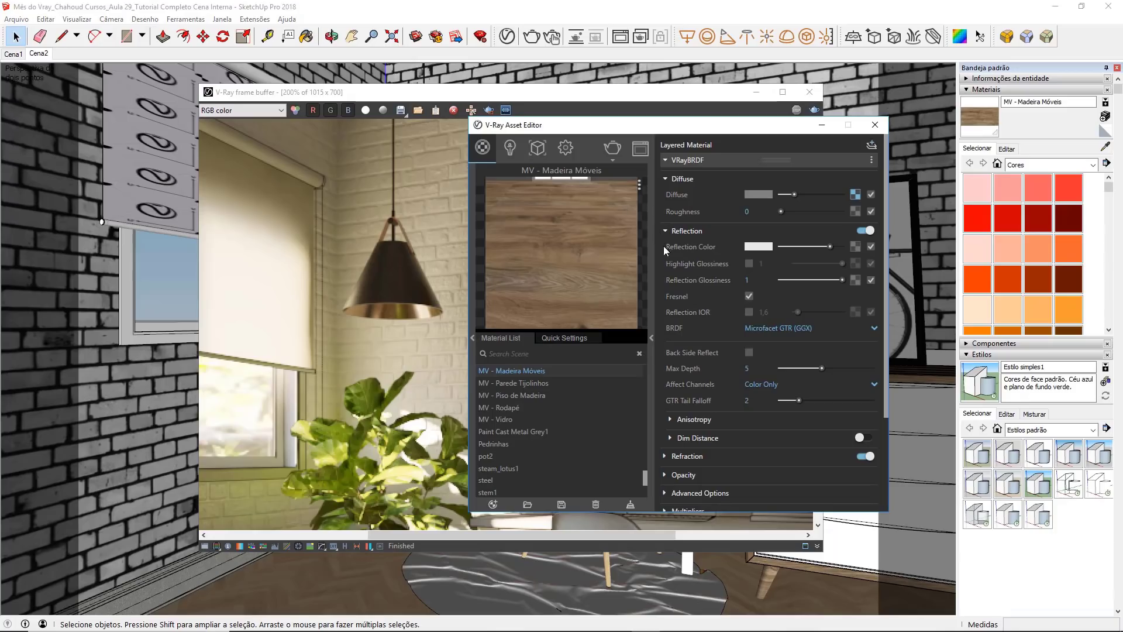
{"action": "left_click", "coordinate": [761, 282]}
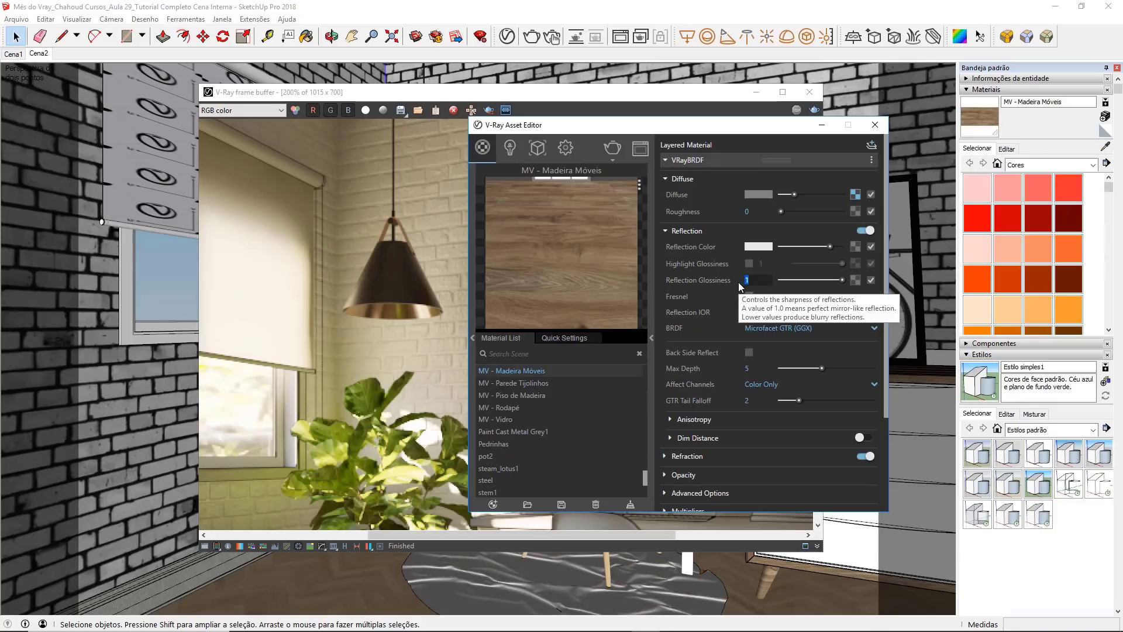
{"action": "type", "text": ",65"}
{"action": "key", "text": "Return"}
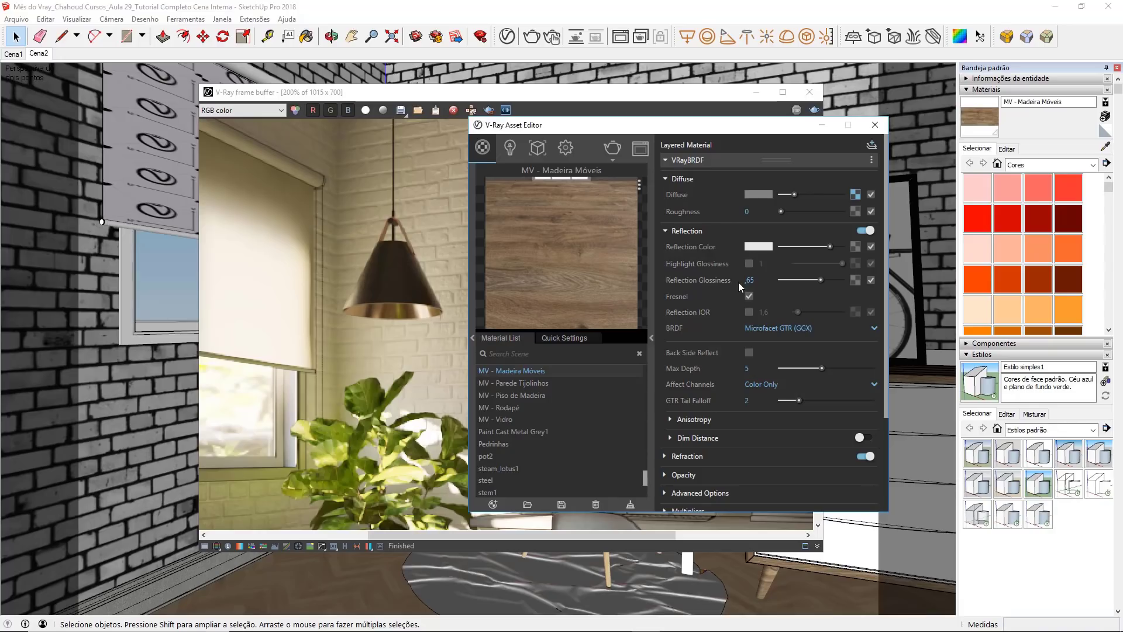
{"action": "left_click", "coordinate": [875, 125]}
Step: Render the Cena2 view again, compare the wooden shelves up close and in full view, and close the render
{"action": "scroll", "coordinate": [599, 245], "scroll_direction": "down", "scroll_amount": 1}
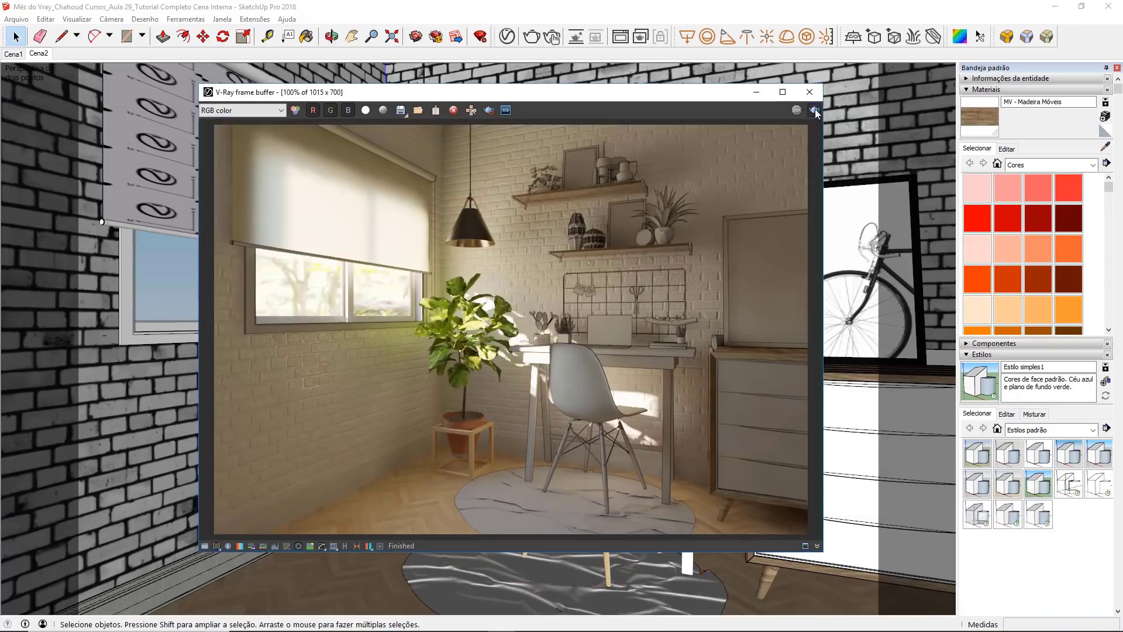
{"action": "scroll", "coordinate": [557, 203], "scroll_direction": "up", "scroll_amount": 1}
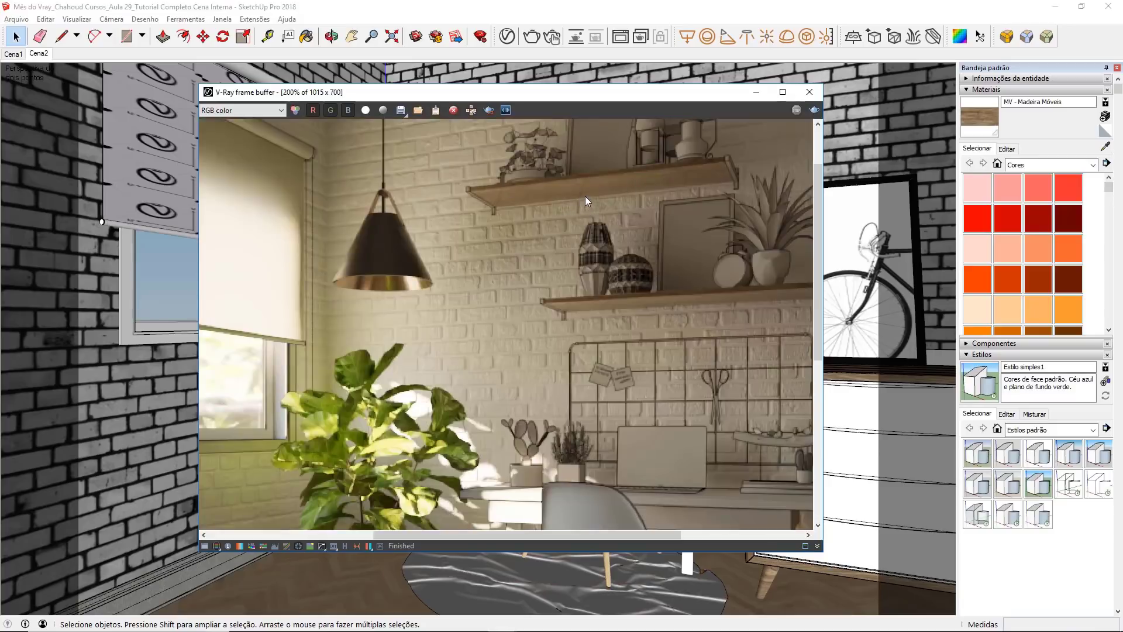
{"action": "scroll", "coordinate": [585, 195], "scroll_direction": "down", "scroll_amount": 1}
{"action": "scroll", "coordinate": [650, 187], "scroll_direction": "up", "scroll_amount": 1}
{"action": "scroll", "coordinate": [698, 164], "scroll_direction": "down", "scroll_amount": 1}
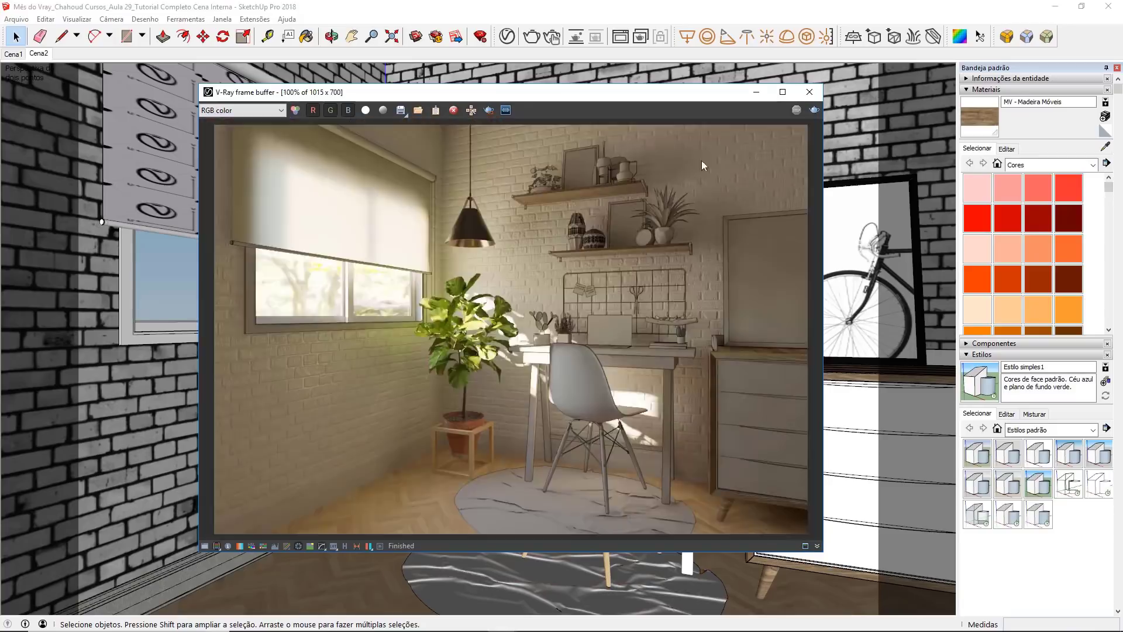
{"action": "left_click", "coordinate": [820, 88]}
Step: Sample MV - Luminária 01 from the pendant lamp shade and paint the shelf brackets with it inside their component
{"action": "left_click", "coordinate": [1105, 146]}
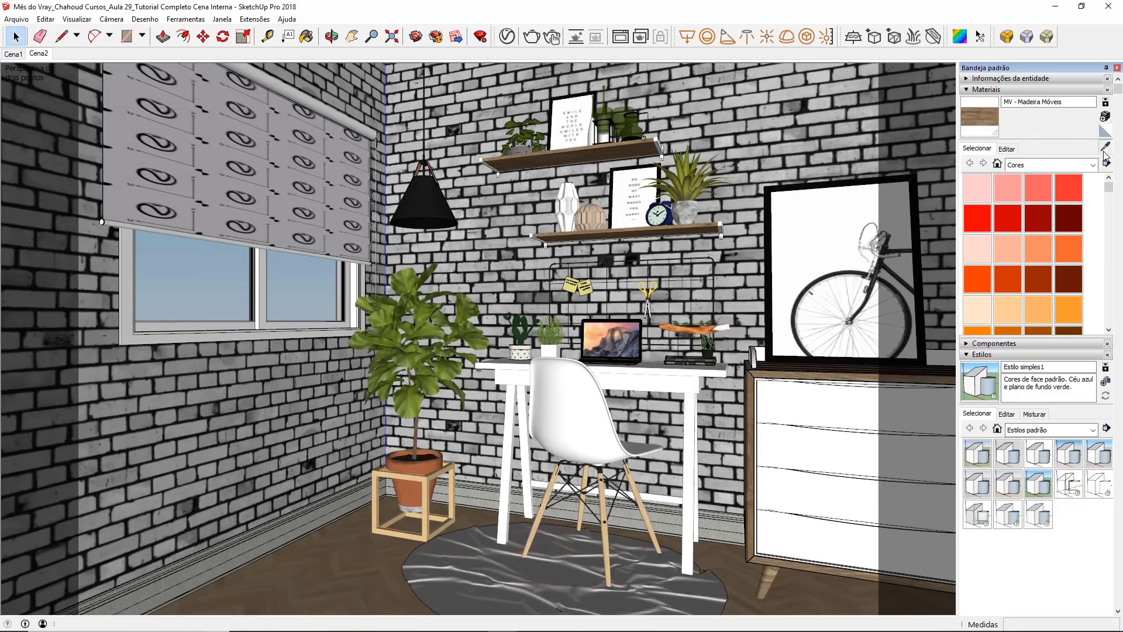
{"action": "scroll", "coordinate": [530, 193], "scroll_direction": "up", "scroll_amount": 5}
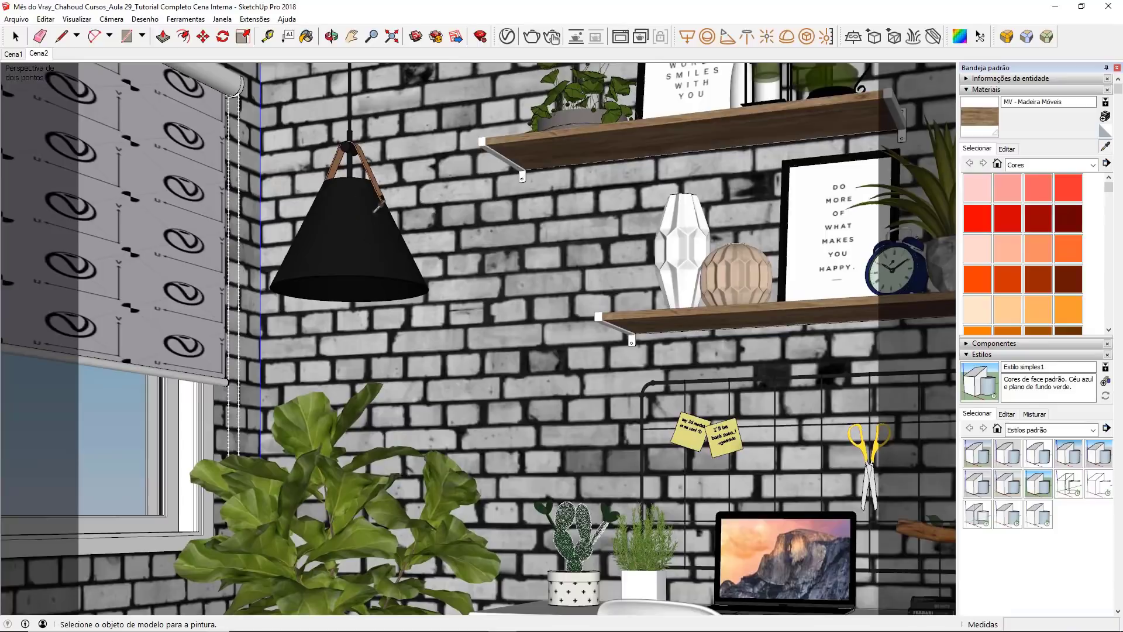
{"action": "left_click", "coordinate": [357, 225]}
{"action": "scroll", "coordinate": [482, 152], "scroll_direction": "up", "scroll_amount": 3}
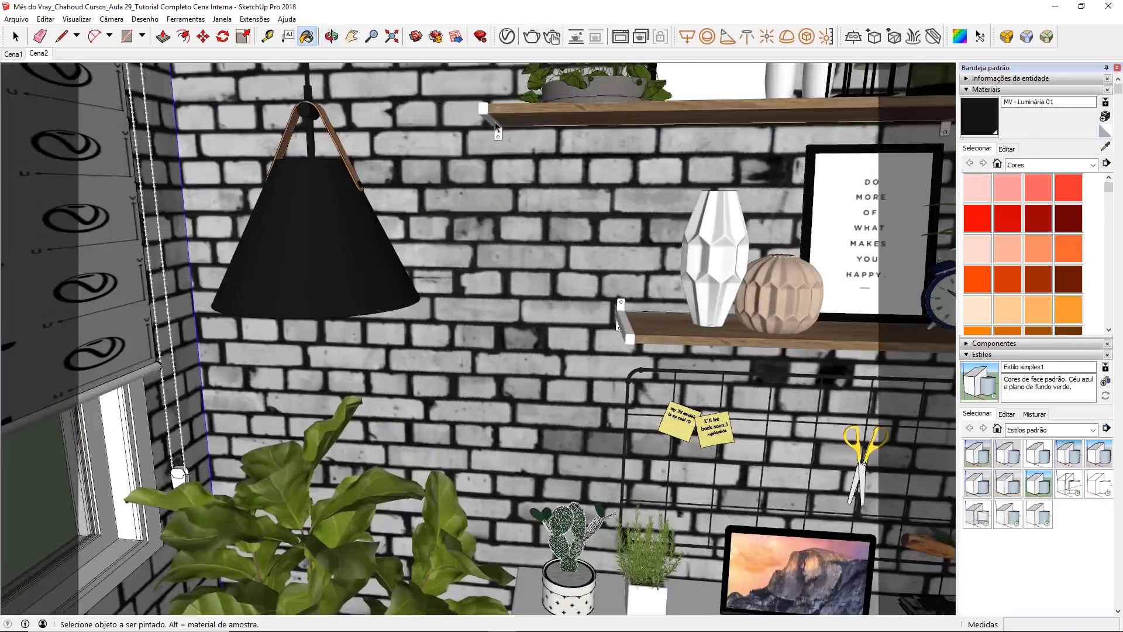
{"action": "key", "text": "space"}
{"action": "double_click", "coordinate": [481, 111]}
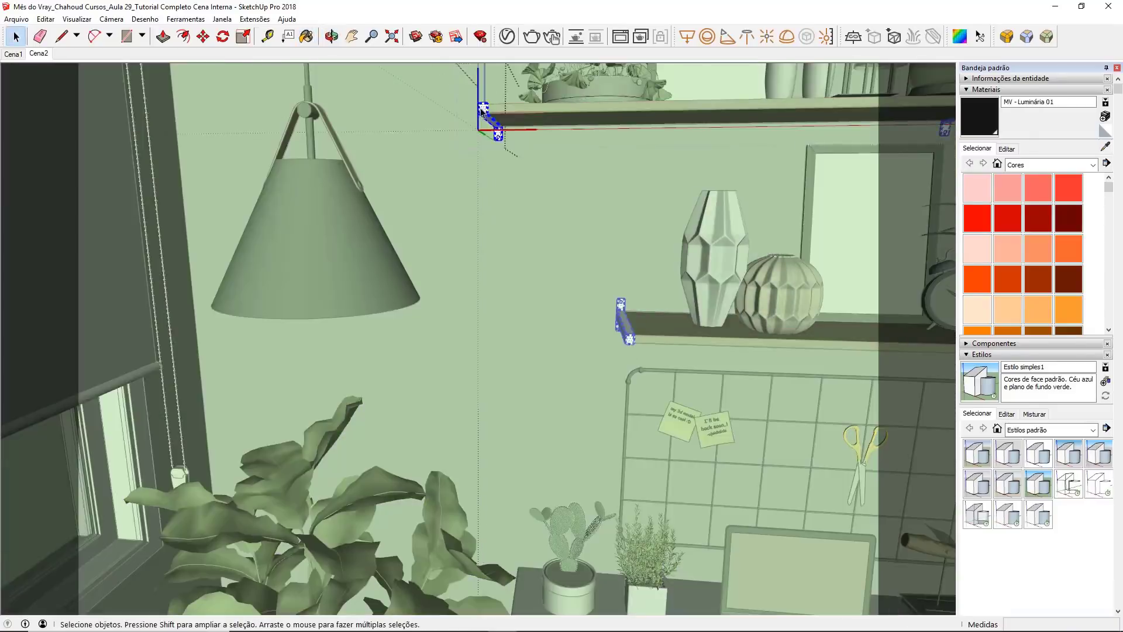
{"action": "scroll", "coordinate": [483, 111], "scroll_direction": "up", "scroll_amount": 4}
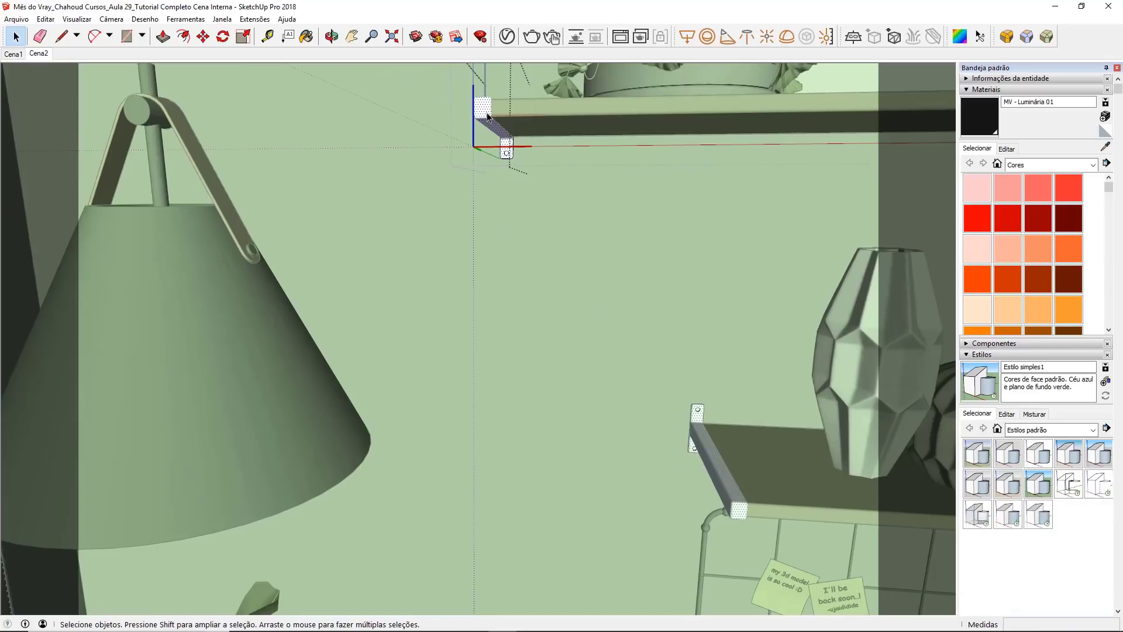
{"action": "key", "text": "b"}
{"action": "left_click", "coordinate": [488, 117]}
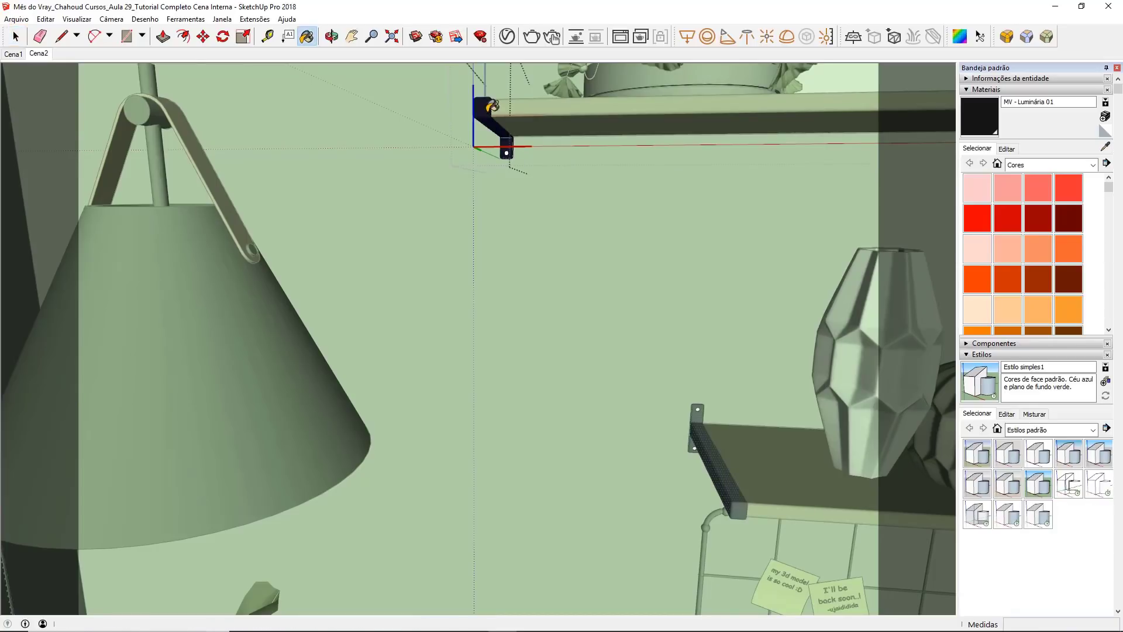
Step: Sample MV - Luminária 02 from the inside of the lamp shade and paint the shelf bracket screws with it
{"action": "left_click", "coordinate": [1103, 148]}
{"action": "scroll", "coordinate": [588, 185], "scroll_direction": "down", "scroll_amount": 2}
{"action": "mouse_move", "coordinate": [511, 294]}
{"action": "middle_mouse_down"}
{"action": "mouse_move", "coordinate": [461, 245]}
{"action": "mouse_move", "coordinate": [441, 149]}
{"action": "middle_mouse_up"}
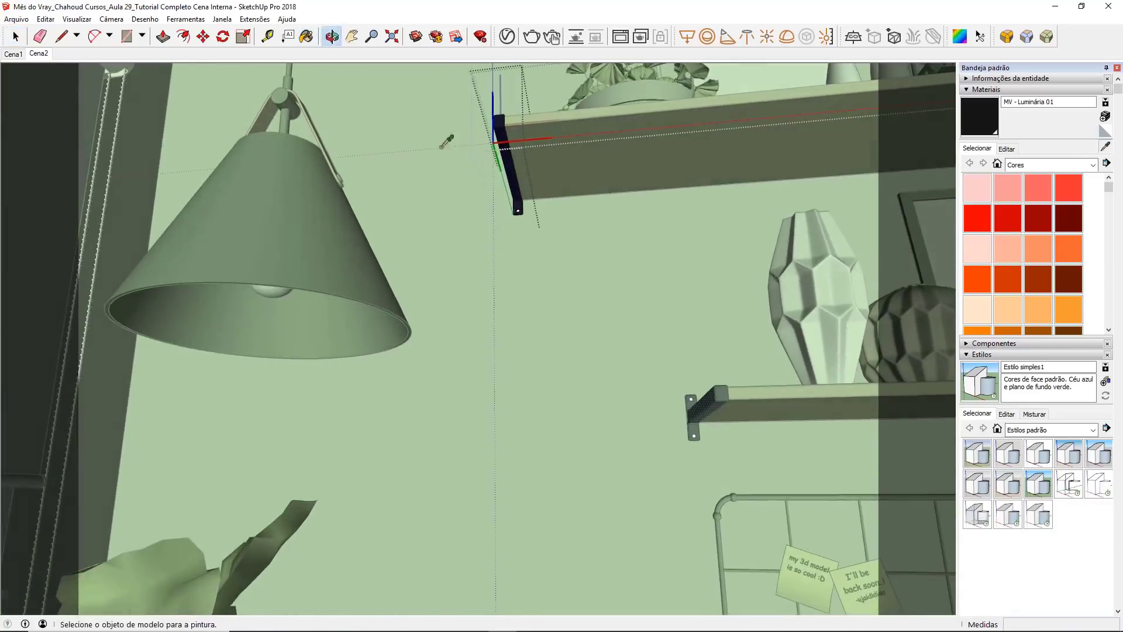
{"action": "left_click", "coordinate": [320, 321]}
{"action": "middle_click_drag", "start_coordinate": [416, 279], "coordinate": [519, 150]}
{"action": "scroll", "coordinate": [518, 131], "scroll_direction": "up", "scroll_amount": 2}
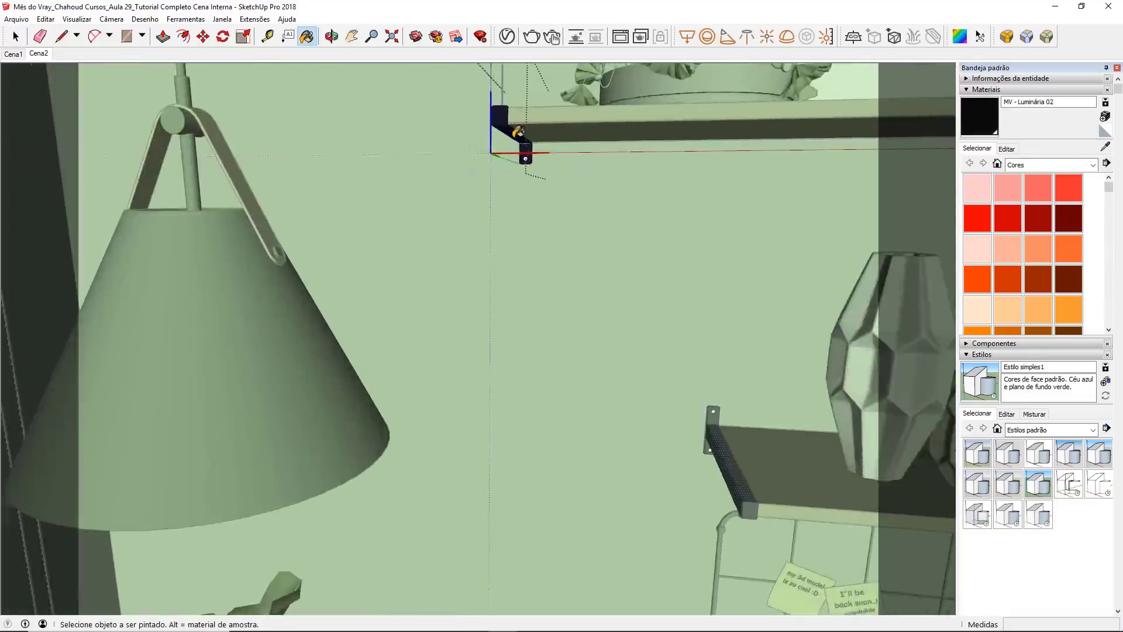
{"action": "scroll", "coordinate": [523, 140], "scroll_direction": "up", "scroll_amount": 4}
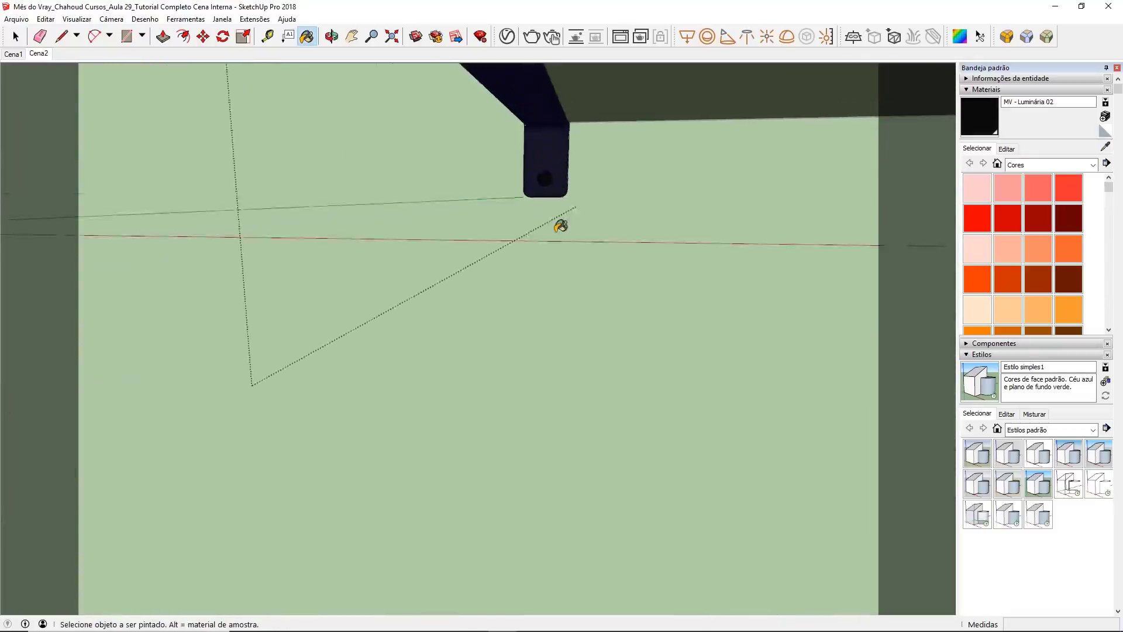
{"action": "scroll", "coordinate": [561, 226], "scroll_direction": "down", "scroll_amount": 4}
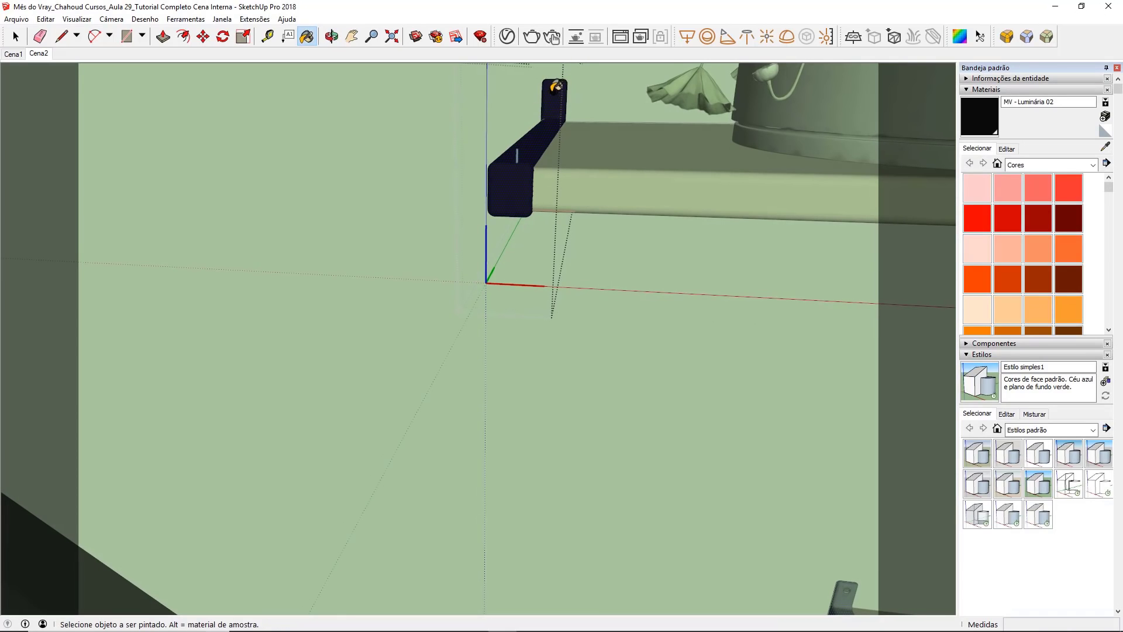
{"action": "key", "text": "space"}
{"action": "left_click", "coordinate": [397, 100]}
{"action": "scroll", "coordinate": [310, 113], "scroll_direction": "down", "scroll_amount": 4}
{"action": "left_click", "coordinate": [257, 113]}
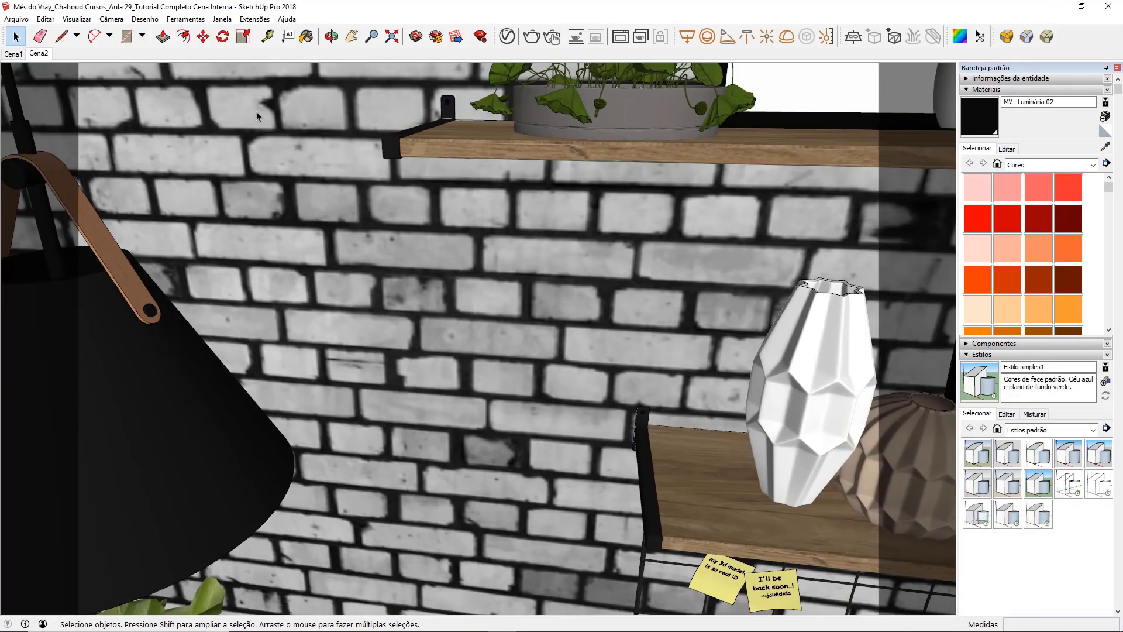
Step: Sample MV - Luminária 01 from the pendant lamp and try painting the curved piece on the dresser top with it
{"action": "scroll", "coordinate": [257, 102], "scroll_direction": "down", "scroll_amount": 6}
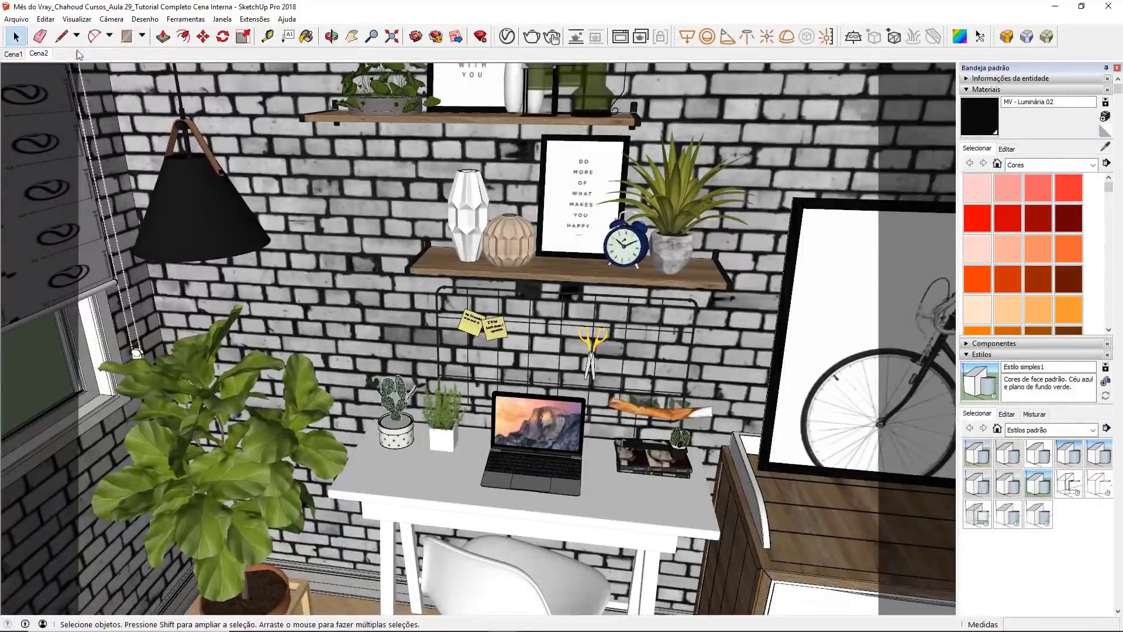
{"action": "scroll", "coordinate": [808, 543], "scroll_direction": "up", "scroll_amount": 3}
{"action": "scroll", "coordinate": [652, 323], "scroll_direction": "down", "scroll_amount": 1}
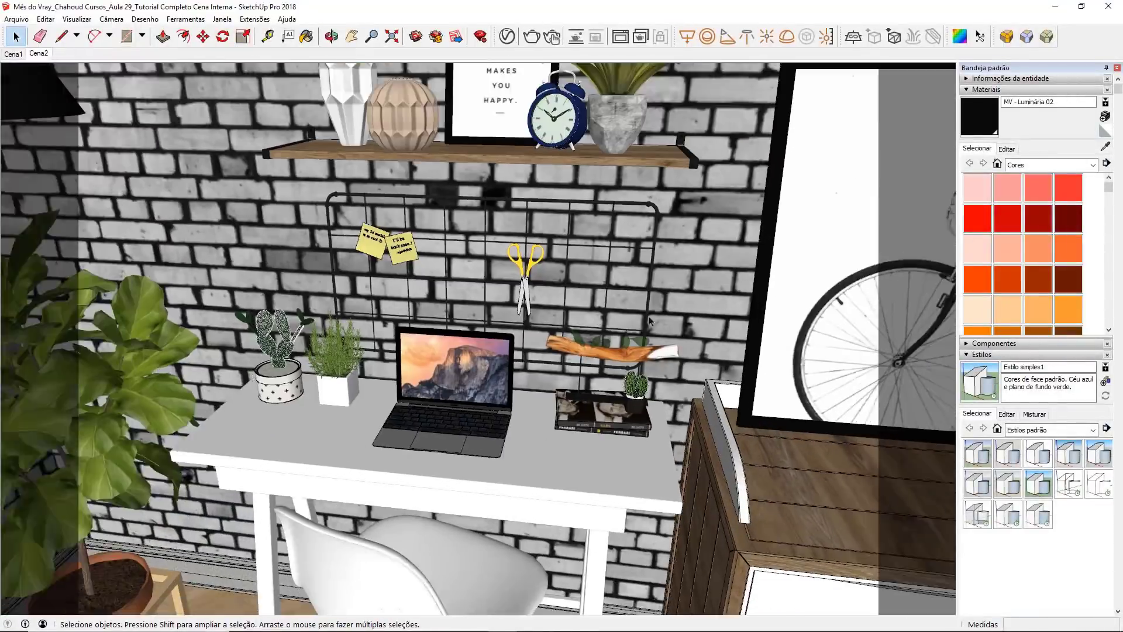
{"action": "scroll", "coordinate": [628, 292], "scroll_direction": "down", "scroll_amount": 1}
{"action": "left_click", "coordinate": [1105, 147]}
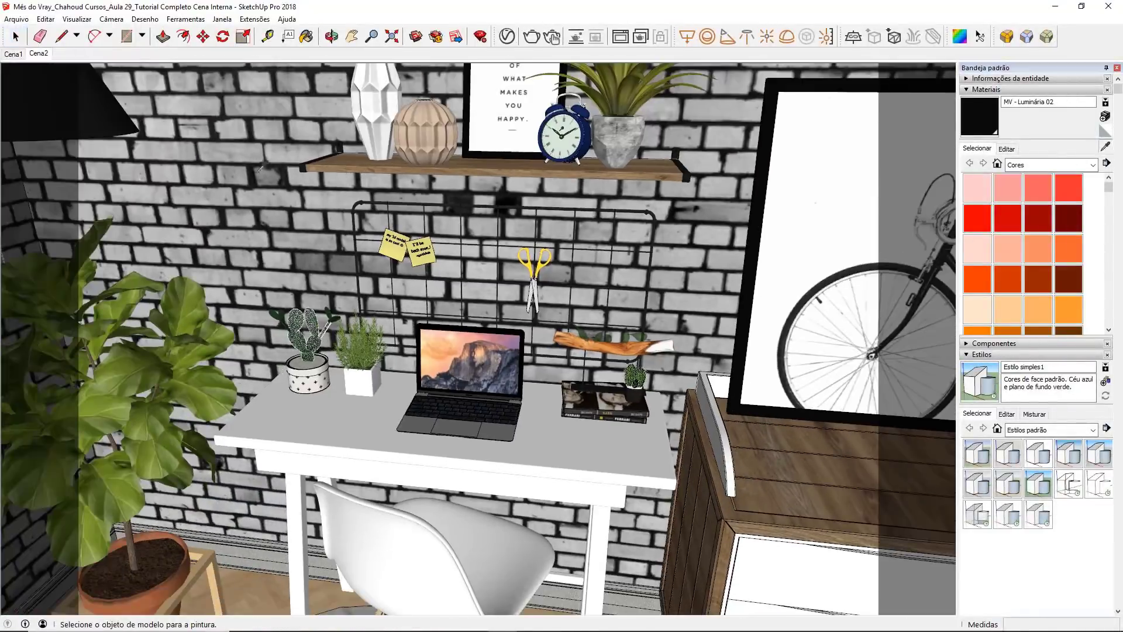
{"action": "left_click", "coordinate": [109, 101]}
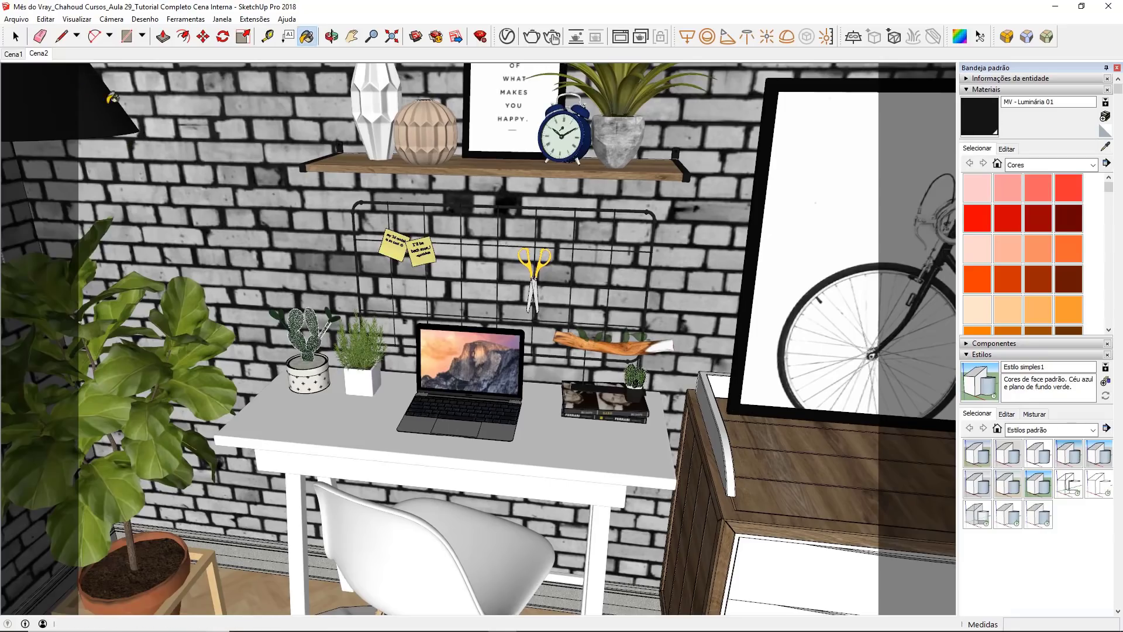
{"action": "left_click", "coordinate": [724, 432]}
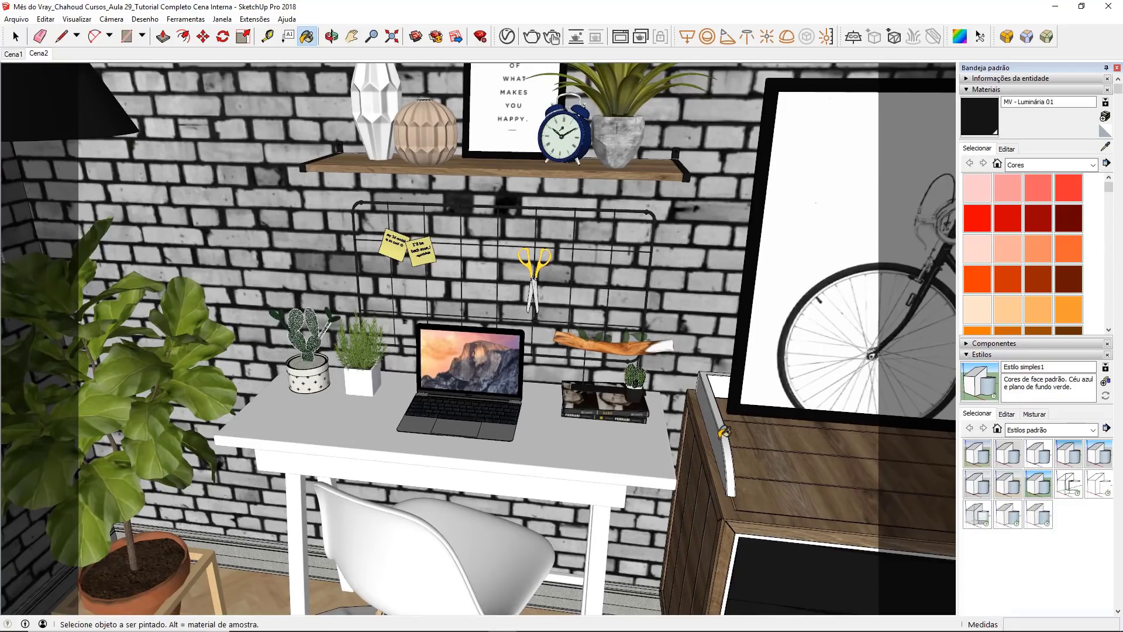
Step: Open the curved piece on the dresser for editing and paint its faces with MV - Luminária 01
{"action": "key", "text": "space"}
{"action": "double_click", "coordinate": [722, 439]}
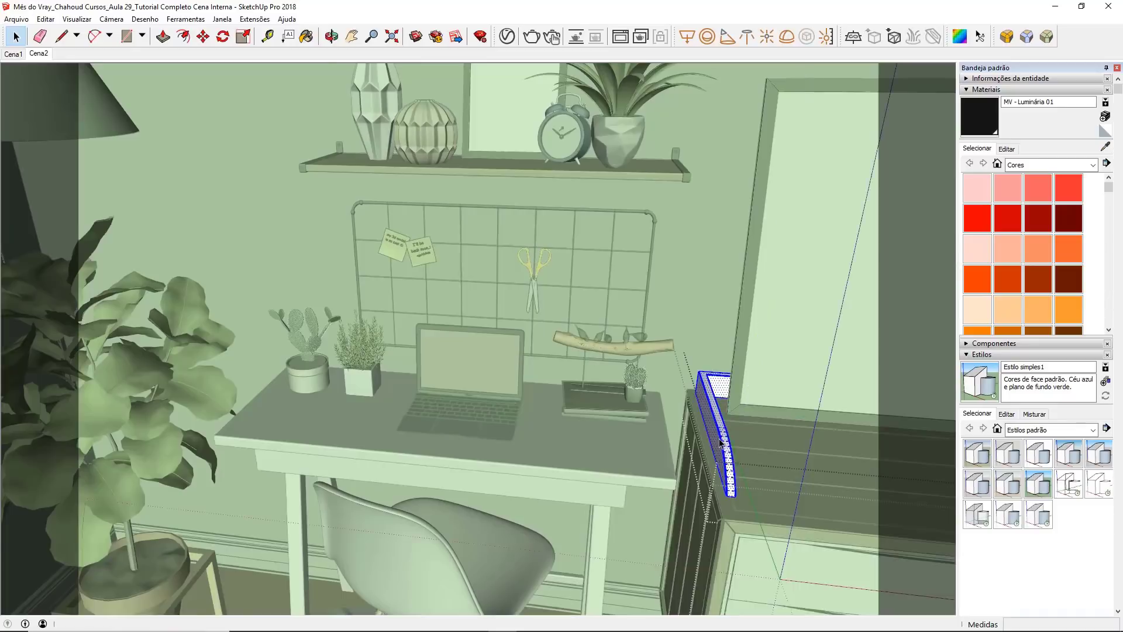
{"action": "scroll", "coordinate": [721, 445], "scroll_direction": "up", "scroll_amount": 3}
{"action": "key", "text": "b"}
{"action": "left_click", "coordinate": [716, 430]}
{"action": "key", "text": "space"}
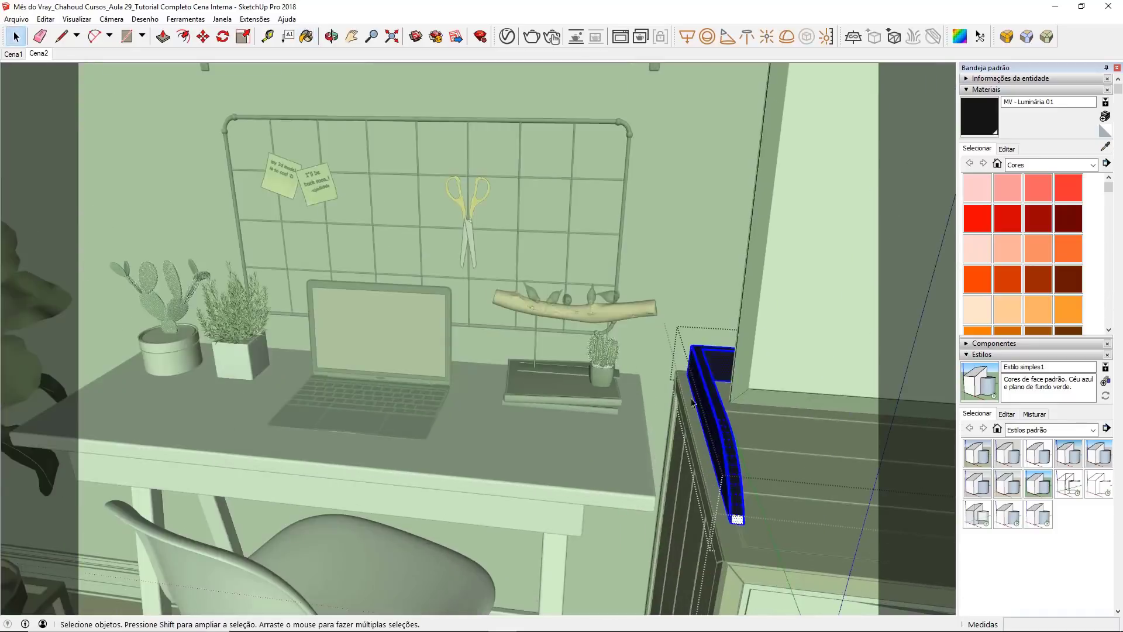
{"action": "scroll", "coordinate": [738, 526], "scroll_direction": "up", "scroll_amount": 1}
{"action": "scroll", "coordinate": [738, 525], "scroll_direction": "up", "scroll_amount": 1}
{"action": "key", "text": "b"}
{"action": "key", "text": "space"}
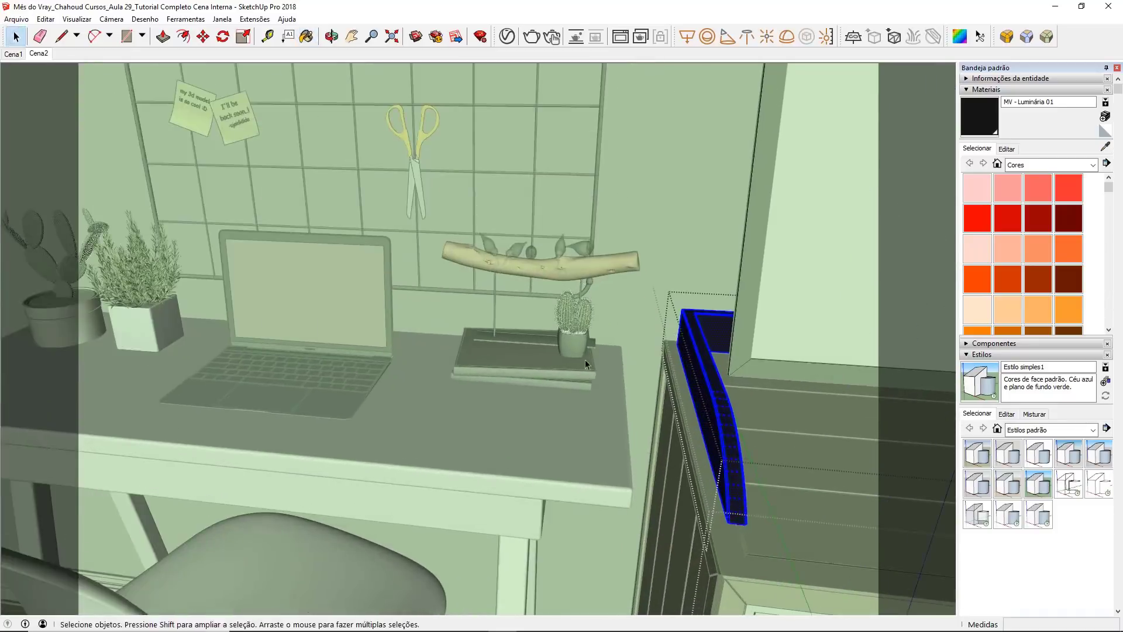
{"action": "left_click", "coordinate": [584, 359]}
Step: Check how the dresser's white drawer fronts are grouped and return to the Cena2 view
{"action": "scroll", "coordinate": [666, 174], "scroll_direction": "down", "scroll_amount": 4}
{"action": "left_click", "coordinate": [735, 423]}
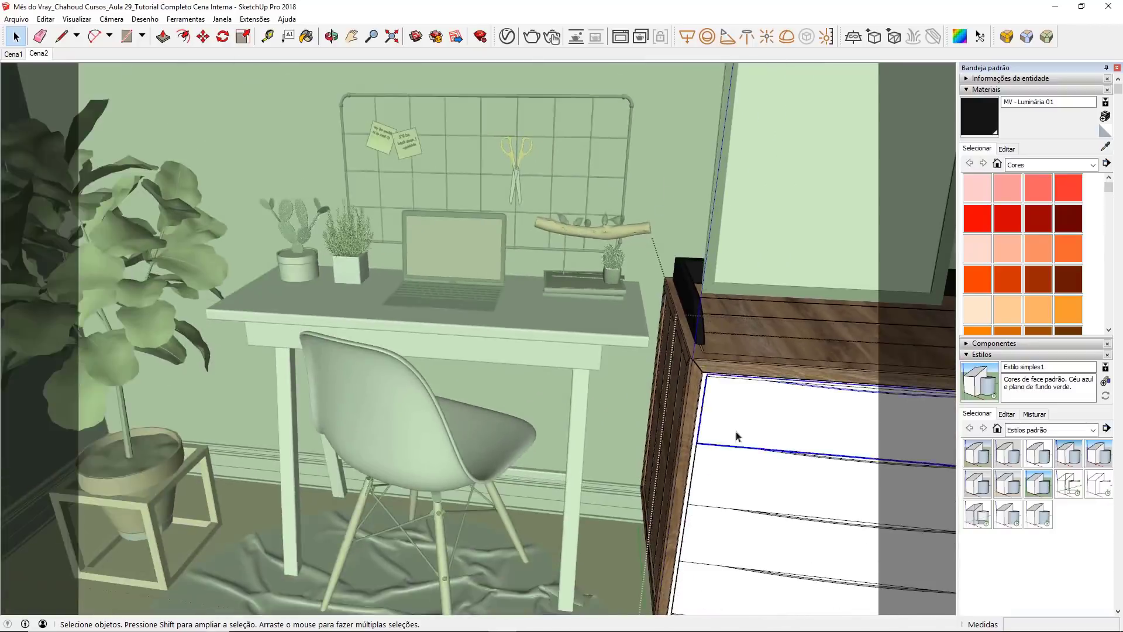
{"action": "middle_click_drag", "start_coordinate": [754, 435], "coordinate": [767, 365]}
{"action": "left_click", "coordinate": [750, 446]}
{"action": "left_click", "coordinate": [741, 506]}
{"action": "left_click", "coordinate": [723, 555]}
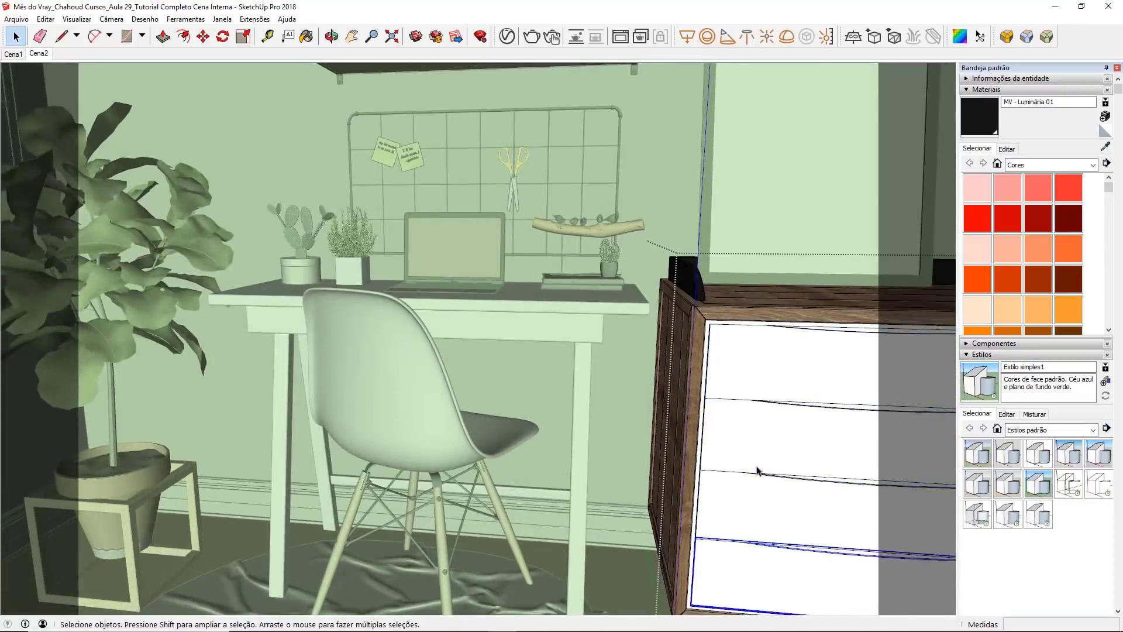
{"action": "middle_click_drag", "start_coordinate": [754, 466], "coordinate": [714, 404]}
{"action": "left_click", "coordinate": [579, 320]}
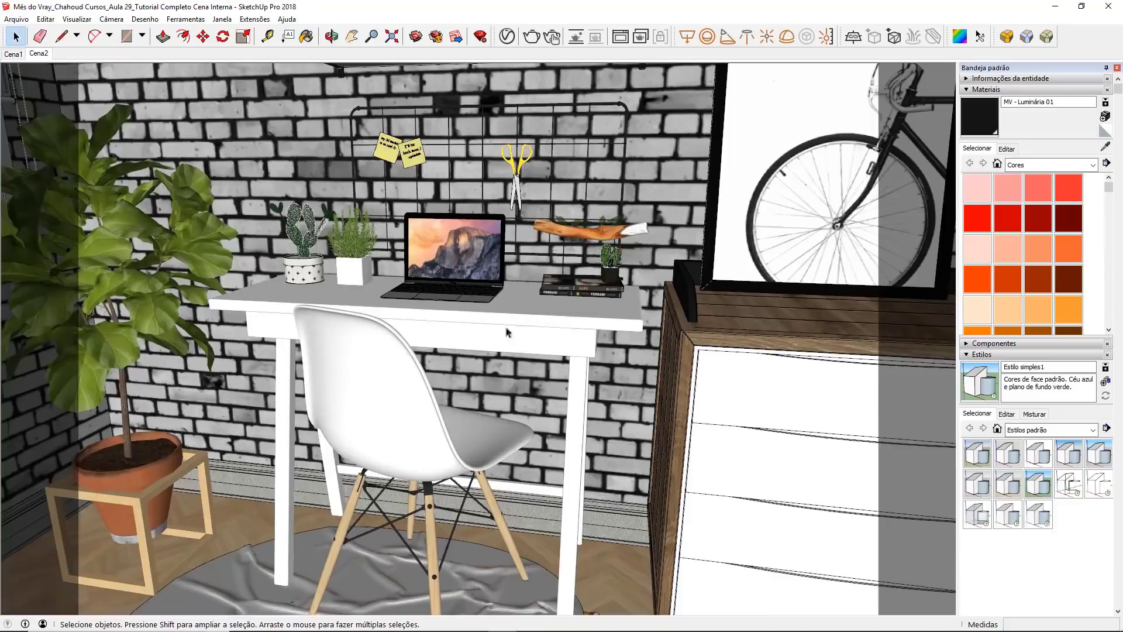
{"action": "left_click", "coordinate": [33, 54]}
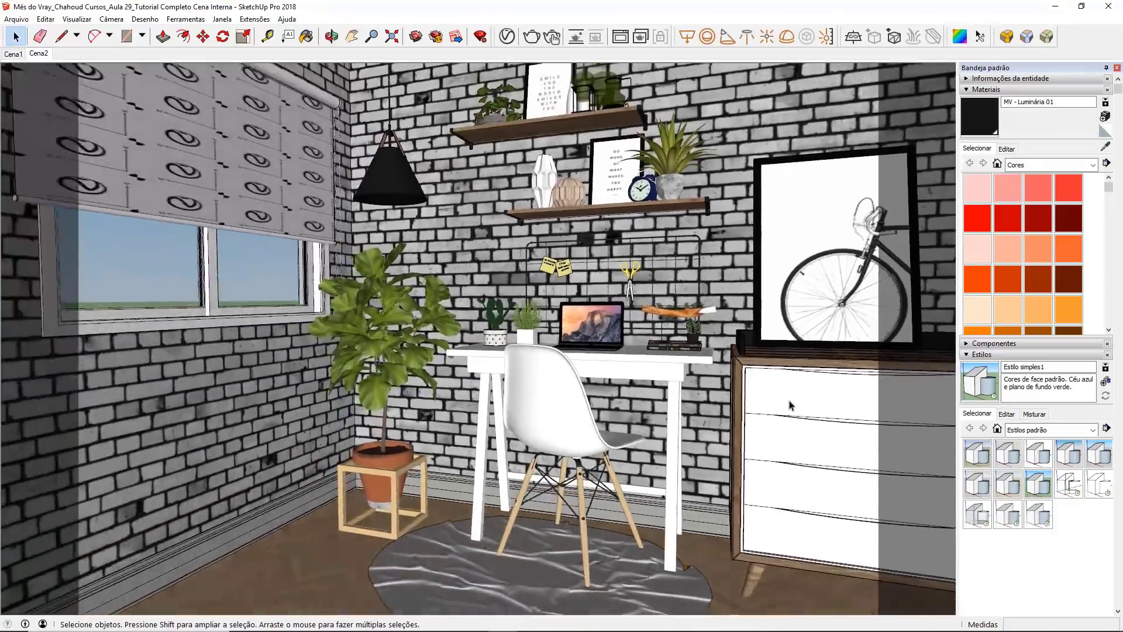
{"action": "left_click", "coordinate": [789, 404]}
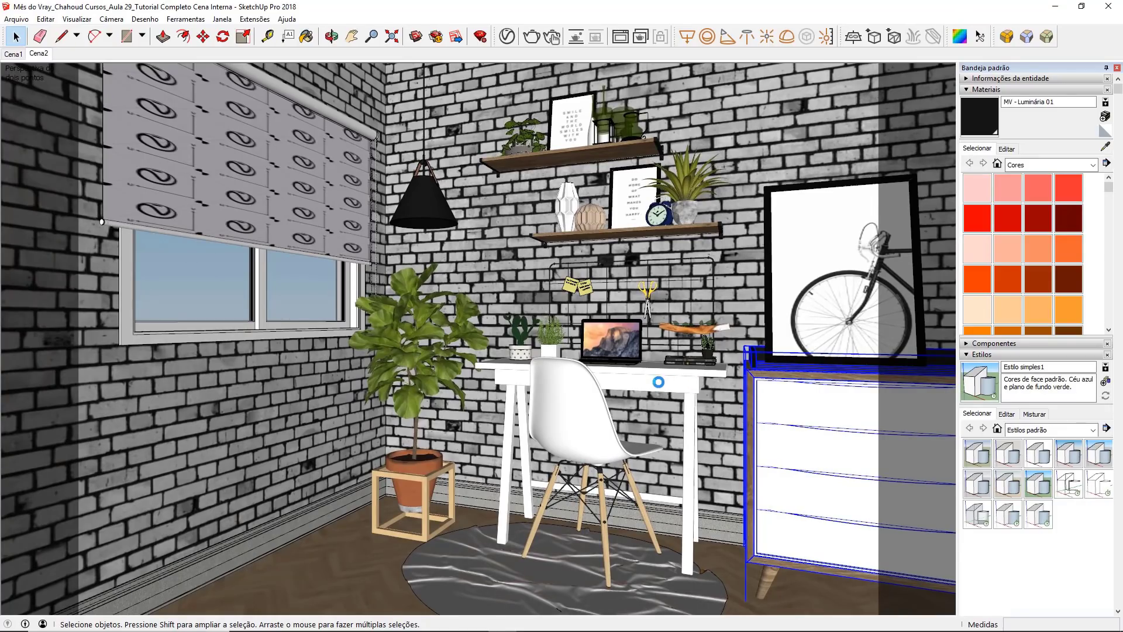
{"action": "left_click", "coordinate": [742, 287]}
{"action": "middle_click", "coordinate": [738, 251]}
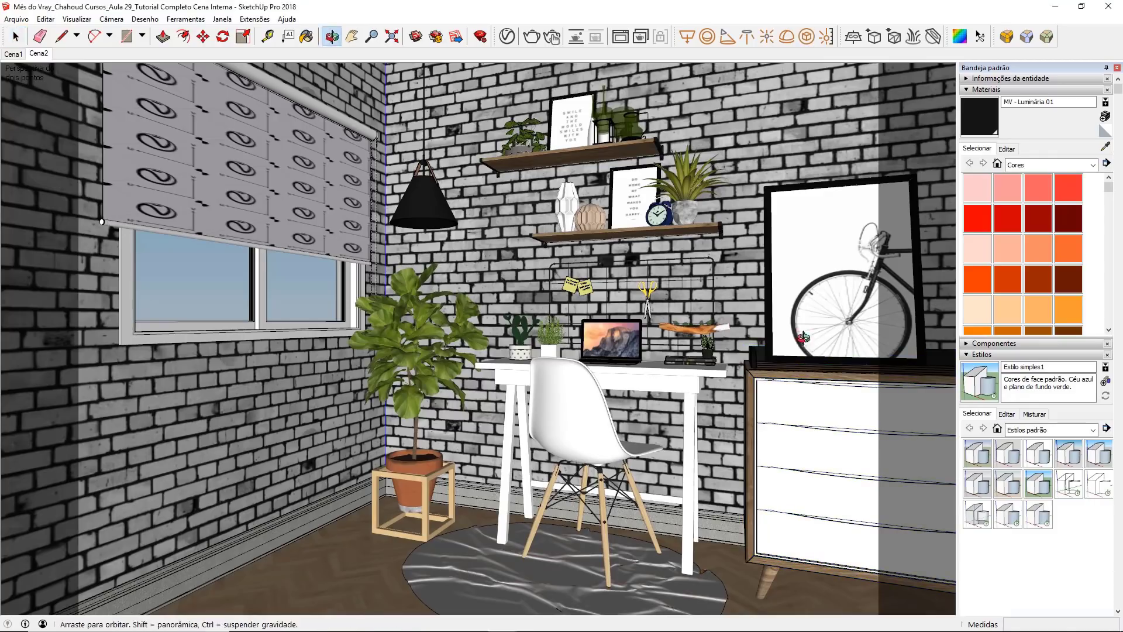
Step: Create a Generic V-Ray material and name it MV - Laca Branca Brilhante
{"action": "left_click", "coordinate": [506, 37]}
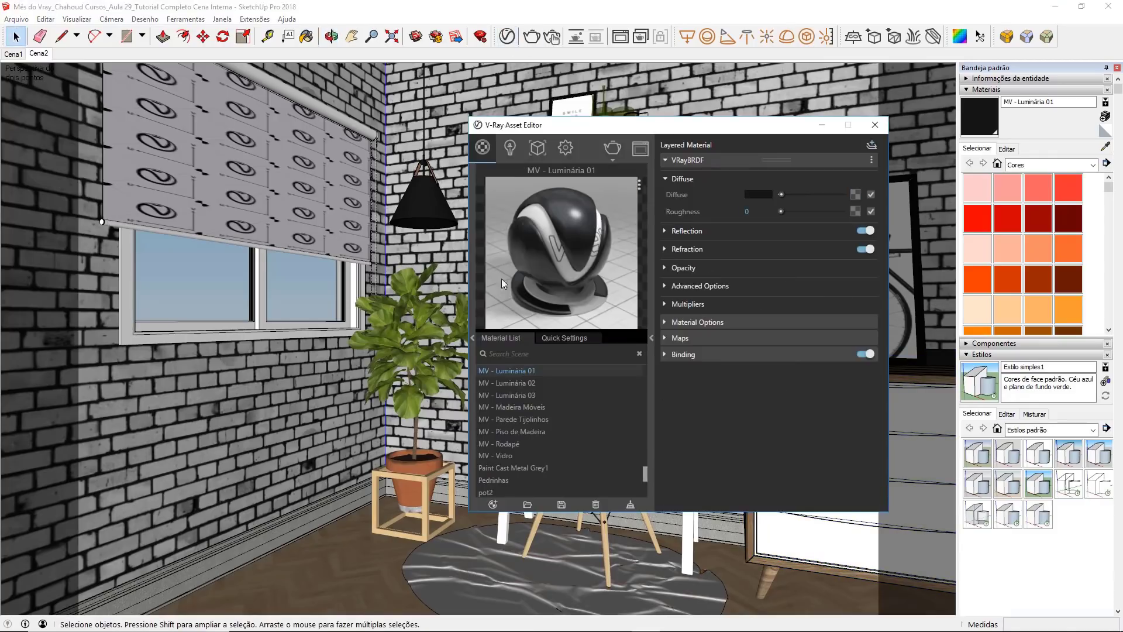
{"action": "left_click", "coordinate": [493, 504]}
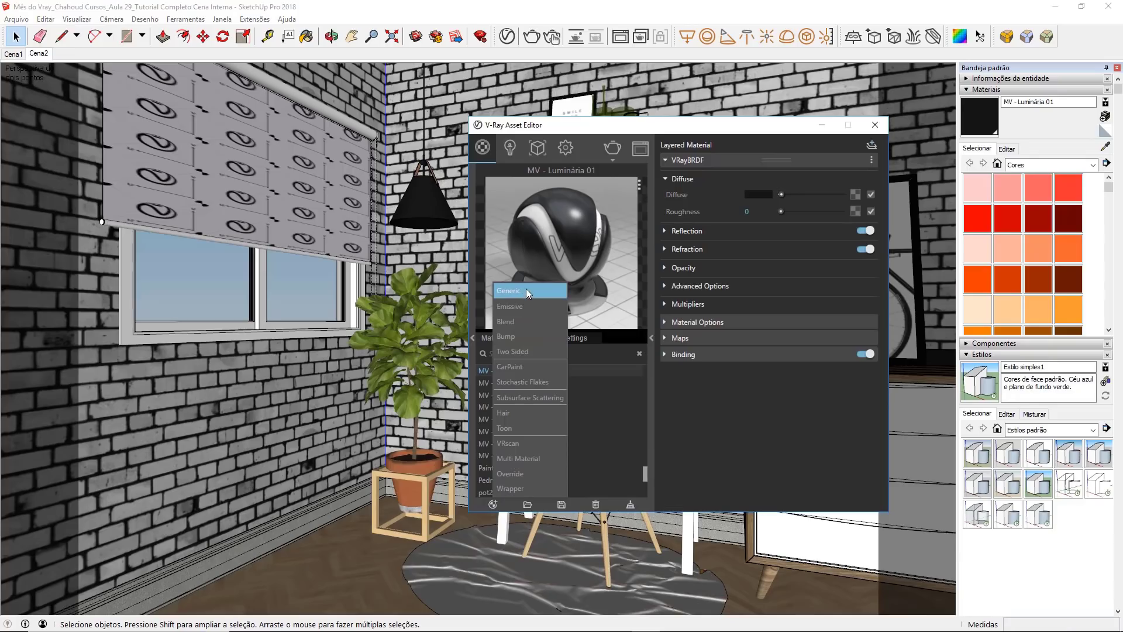
{"action": "left_click", "coordinate": [526, 291]}
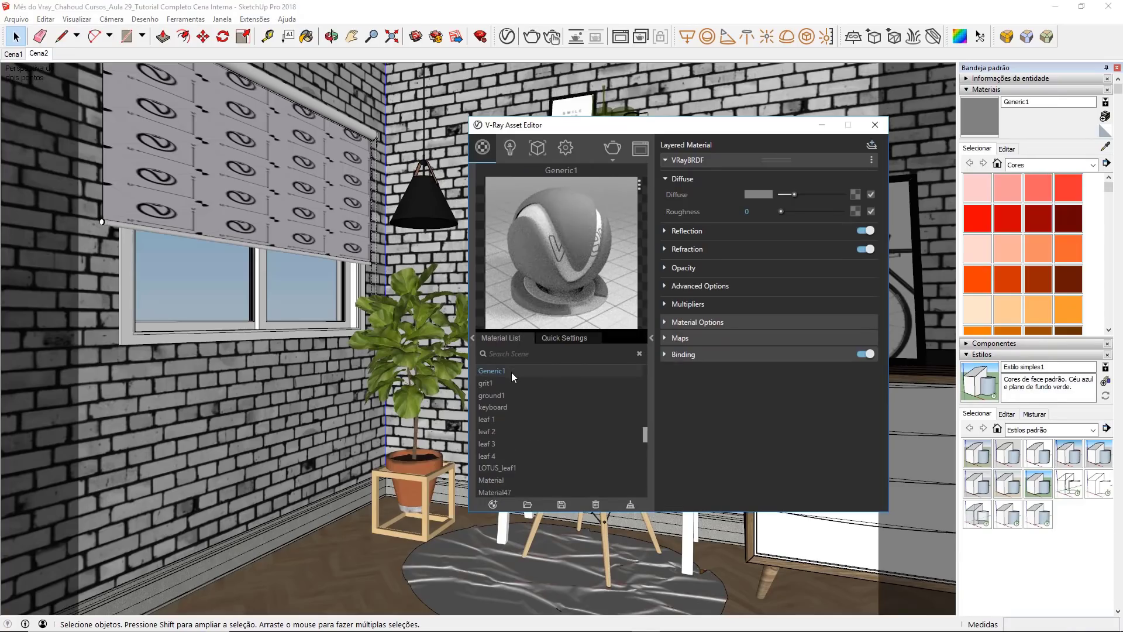
{"action": "type", "text": "MV - Laca Branca Brilhante"}
{"action": "key", "text": "Return"}
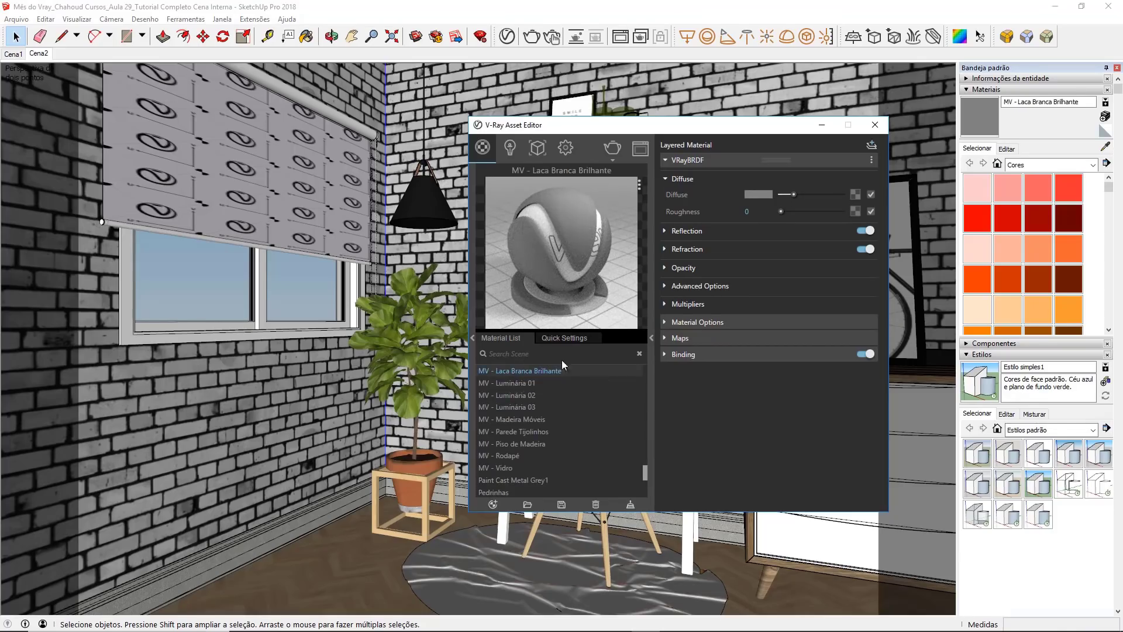
Step: Set the diffuse colour of MV - Laca Branca Brilhante to an off-white of about 0.91 in R, G and B
{"action": "left_click", "coordinate": [757, 194]}
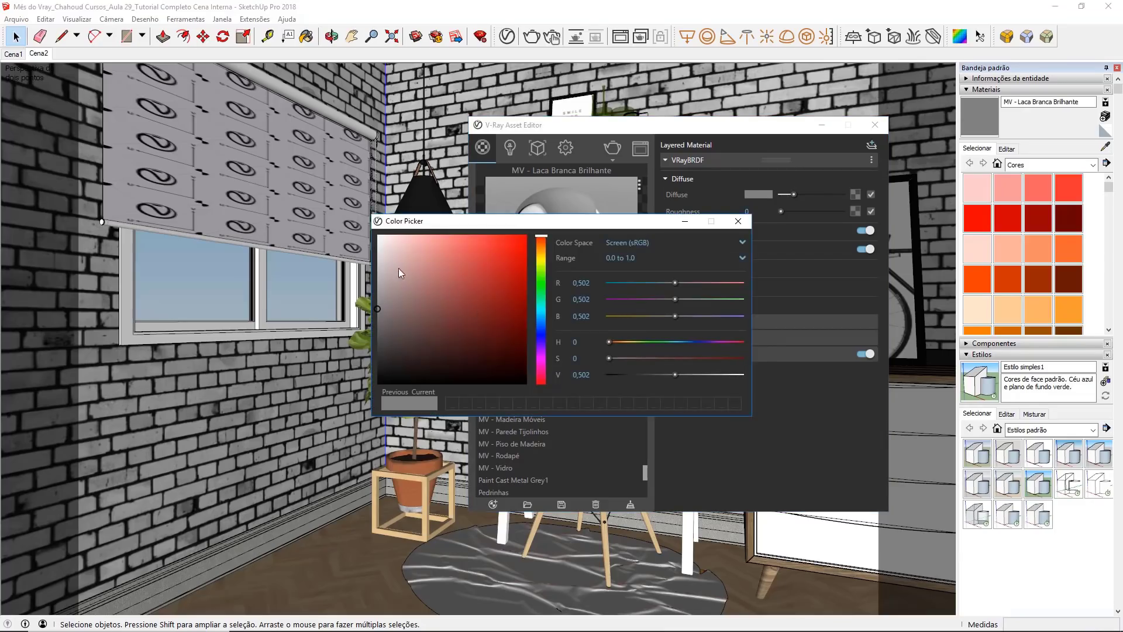
{"action": "left_click_drag", "start_coordinate": [433, 227], "coordinate": [448, 226]}
{"action": "left_click_drag", "start_coordinate": [443, 267], "coordinate": [390, 248]}
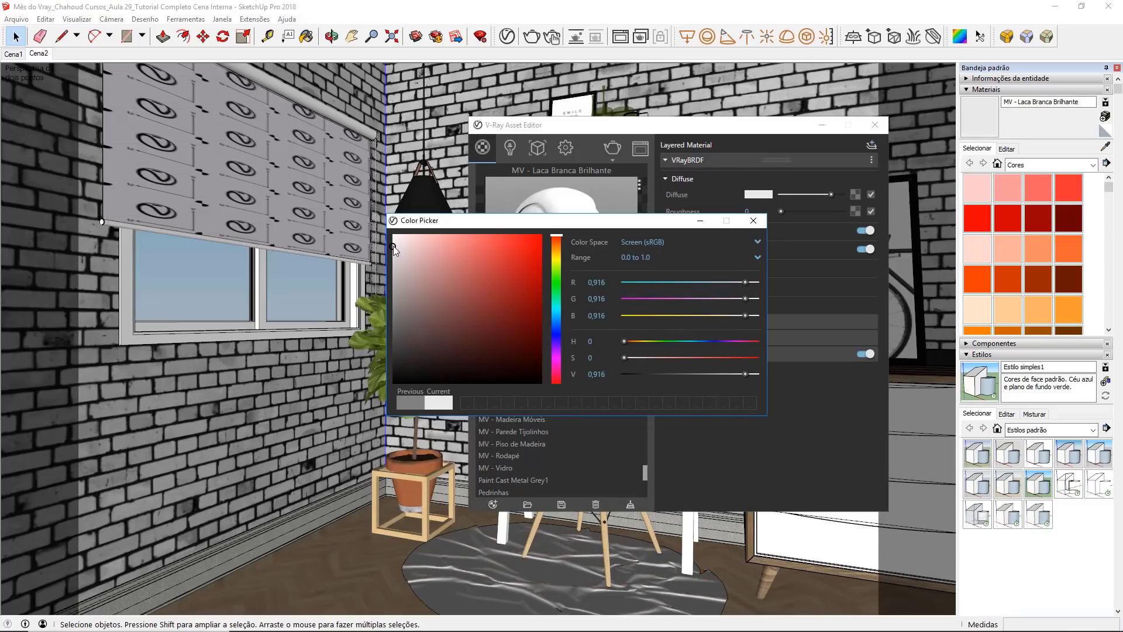
{"action": "left_click", "coordinate": [390, 245]}
{"action": "left_click", "coordinate": [405, 251]}
{"action": "left_click", "coordinate": [393, 247]}
{"action": "left_click", "coordinate": [752, 221]}
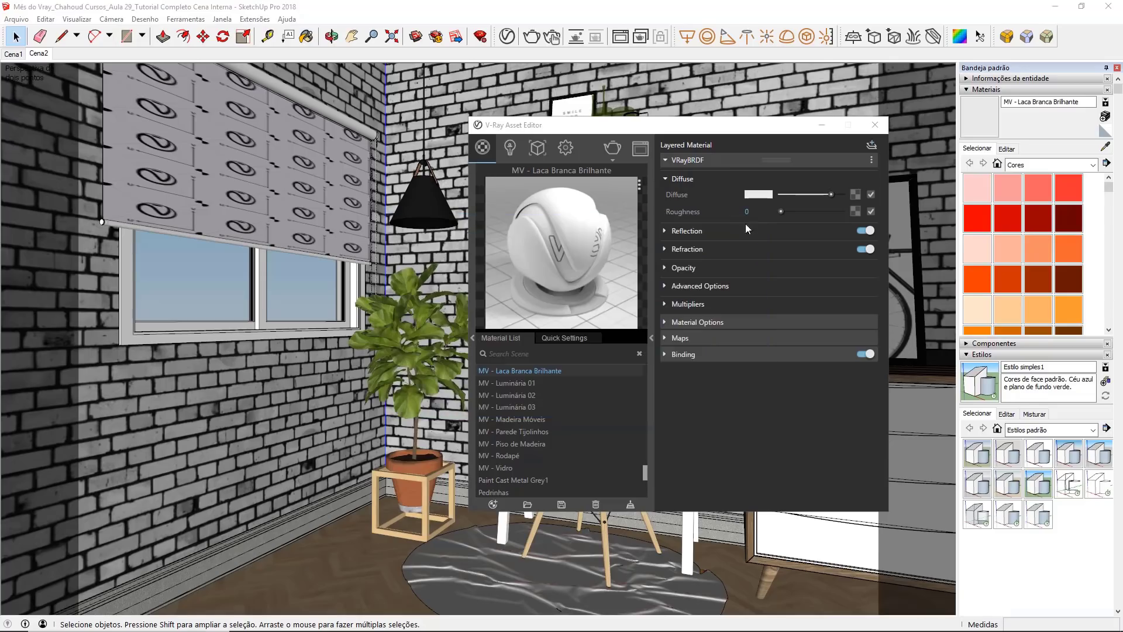
Step: Switch the material preview to the Subsurface Scattering scene and enlarge the preview area
{"action": "left_click", "coordinate": [665, 230]}
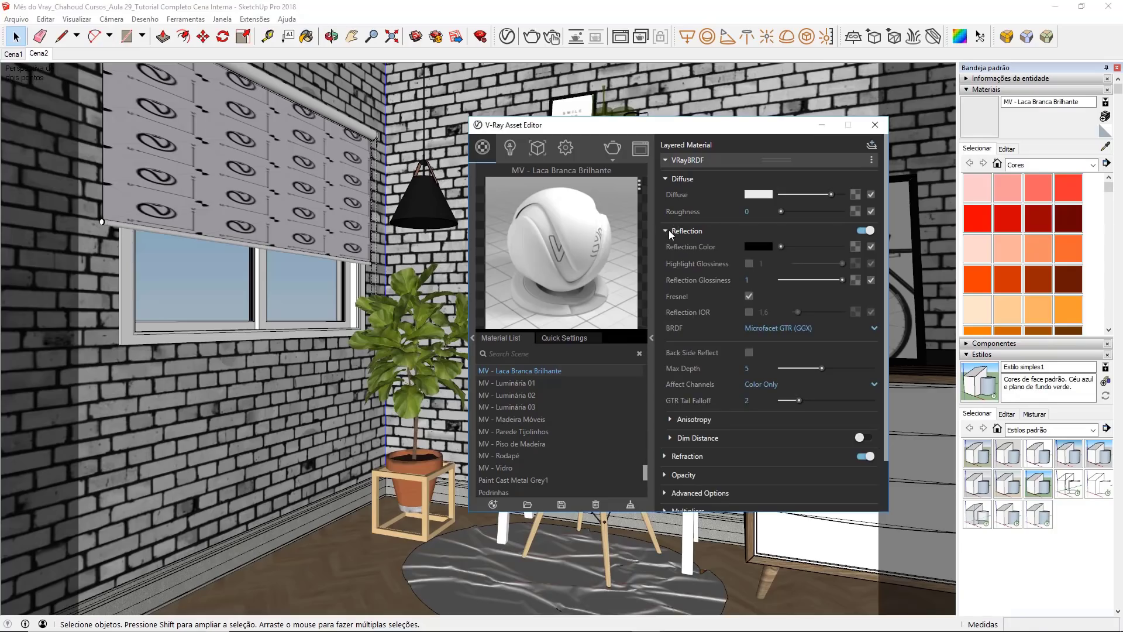
{"action": "left_click", "coordinate": [640, 188]}
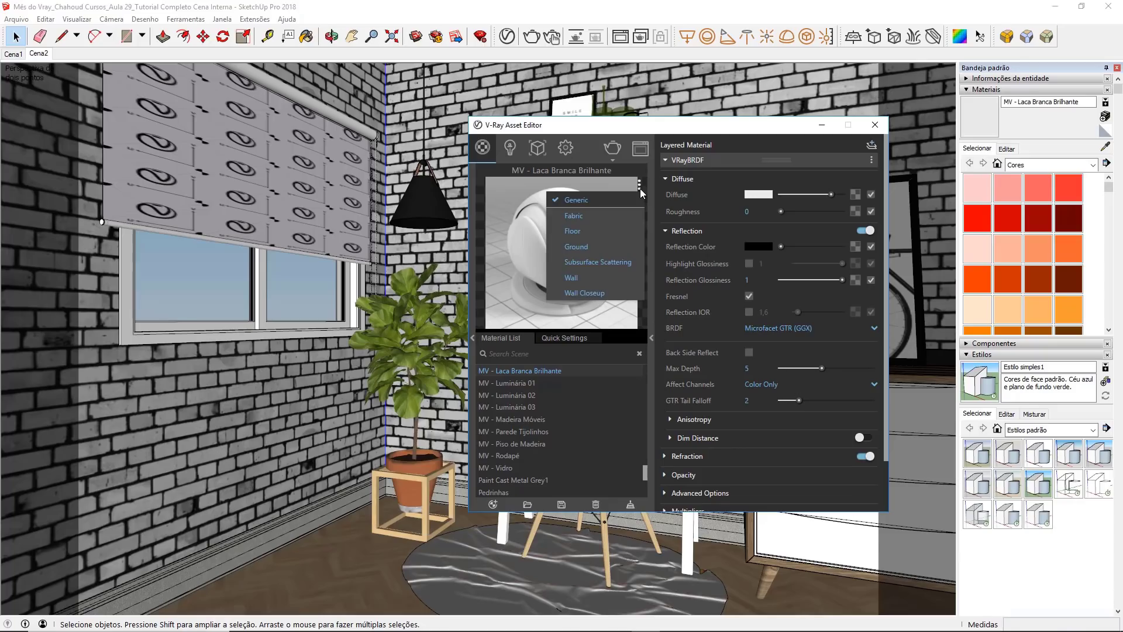
{"action": "left_click", "coordinate": [634, 265]}
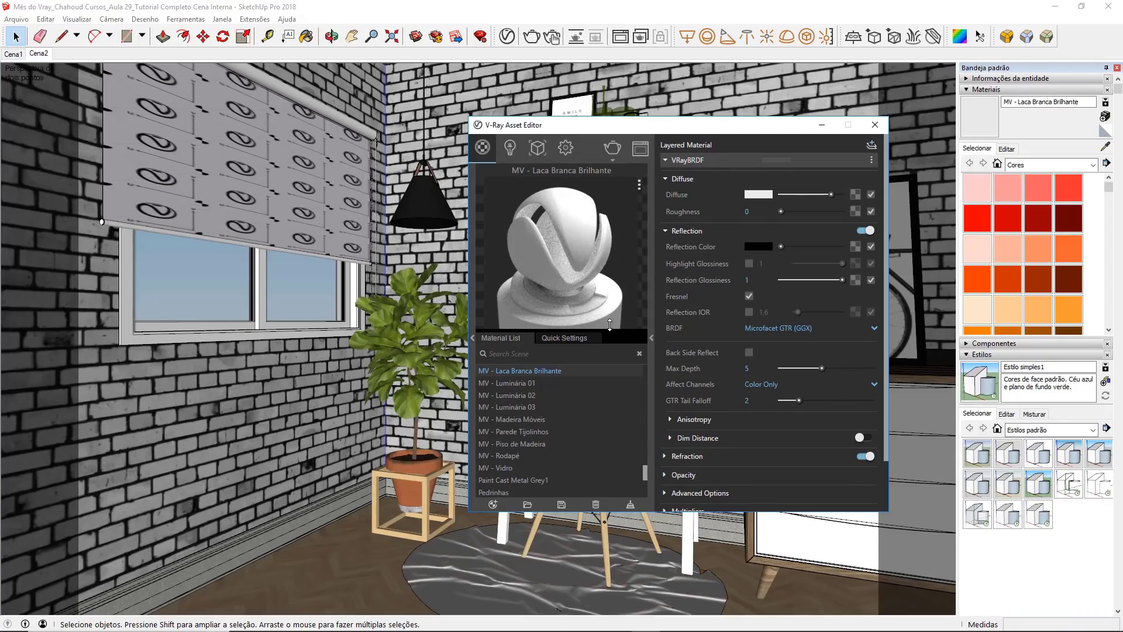
{"action": "left_click_drag", "start_coordinate": [610, 330], "coordinate": [610, 374]}
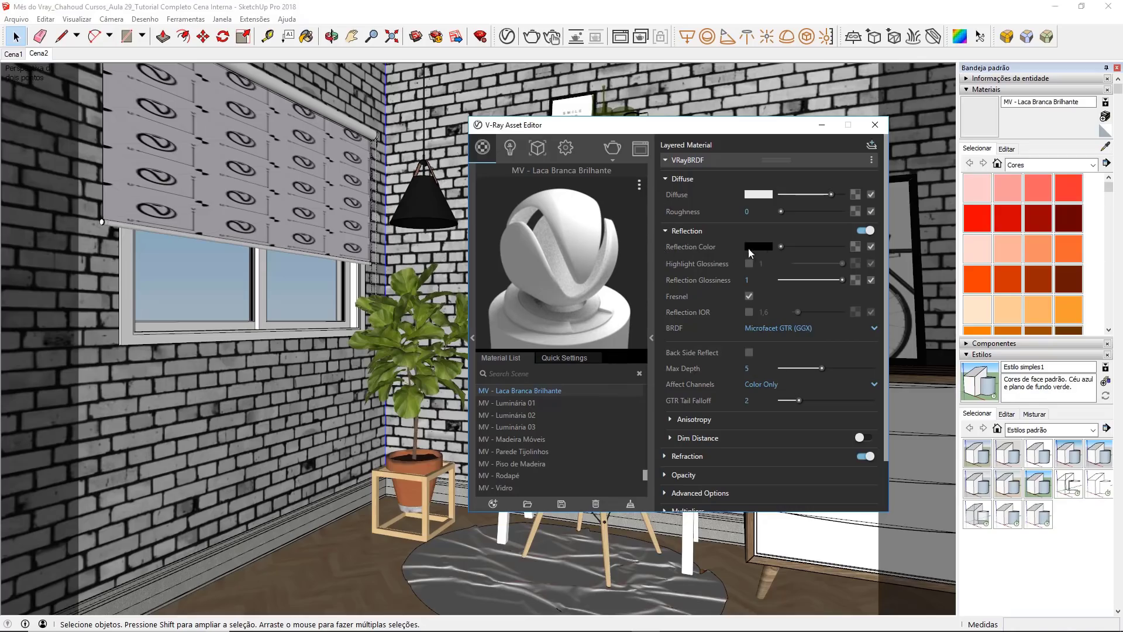
Step: Give MV - Laca Branca Brilhante a pure white reflection colour and a reflection glossiness of 0.97
{"action": "left_click_drag", "start_coordinate": [782, 244], "coordinate": [862, 242]}
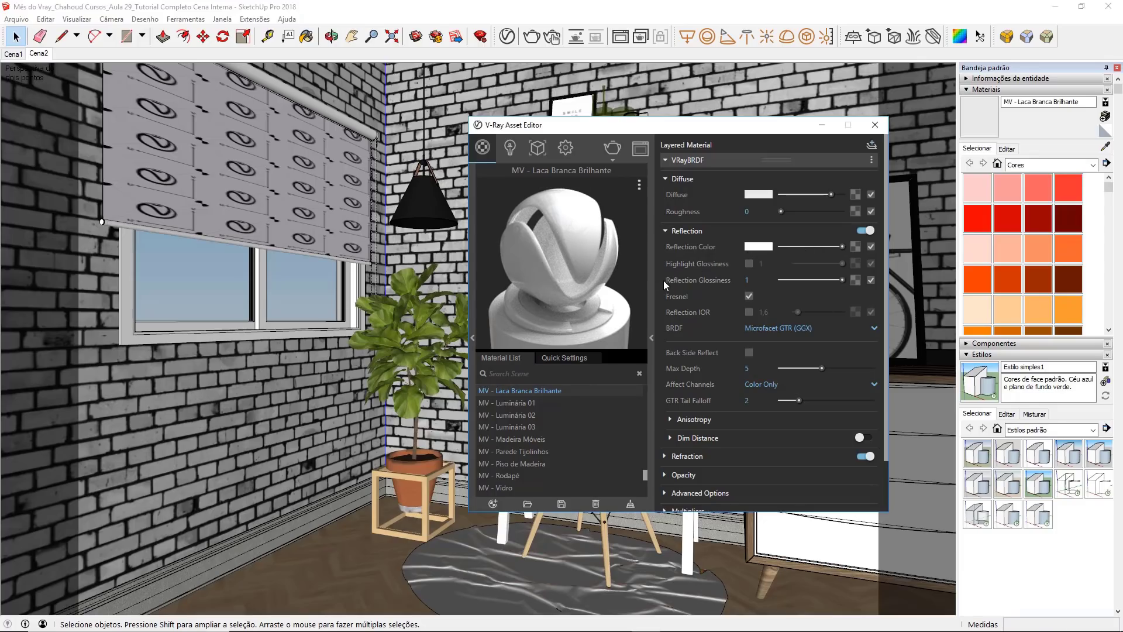
{"action": "mouse_move", "coordinate": [669, 284]}
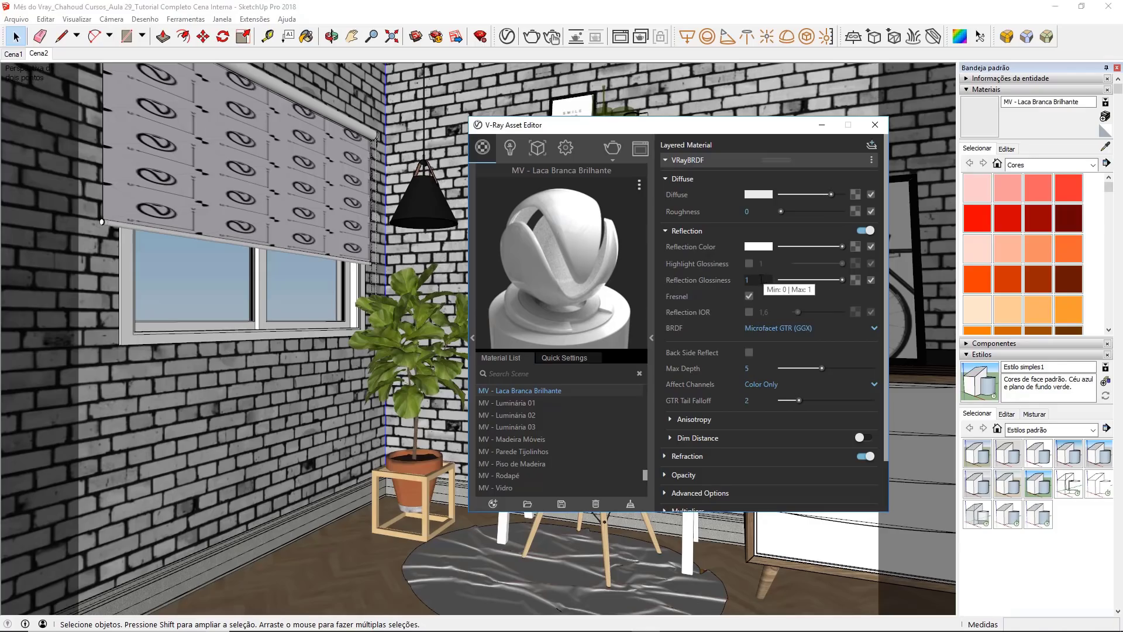
{"action": "left_click_drag", "start_coordinate": [761, 279], "coordinate": [742, 283]}
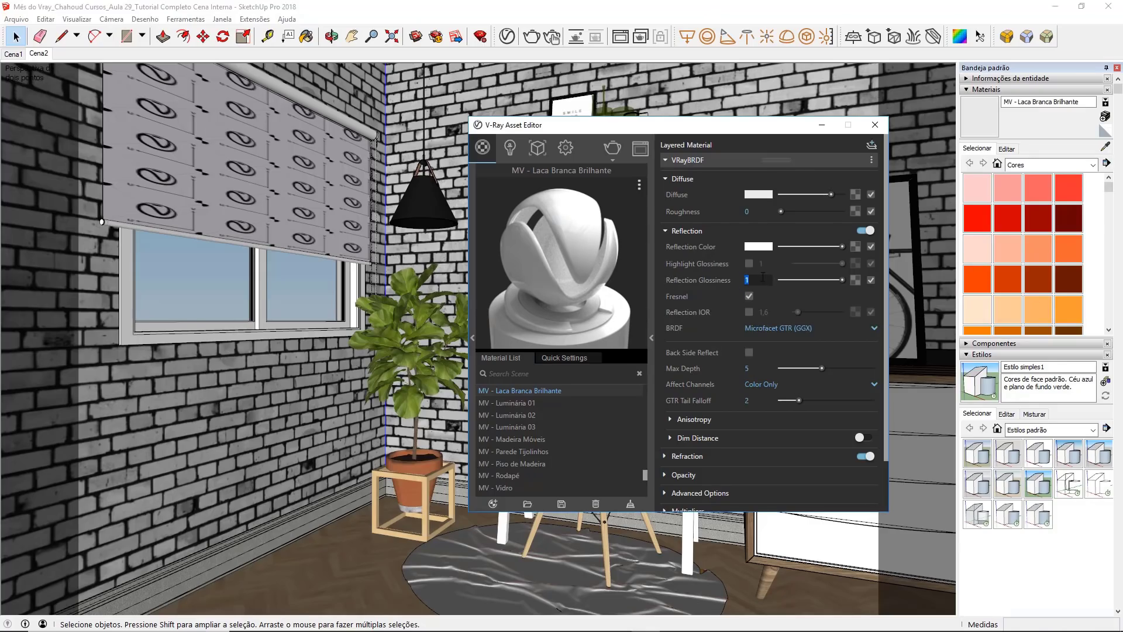
{"action": "left_click", "coordinate": [767, 280]}
{"action": "type", "text": ",97"}
{"action": "key", "text": "Return"}
{"action": "left_click", "coordinate": [747, 280]}
{"action": "left_click", "coordinate": [761, 280]}
Step: Enable the white lacquer's separate Reflection IOR and set it to 2.3
{"action": "left_click", "coordinate": [750, 312]}
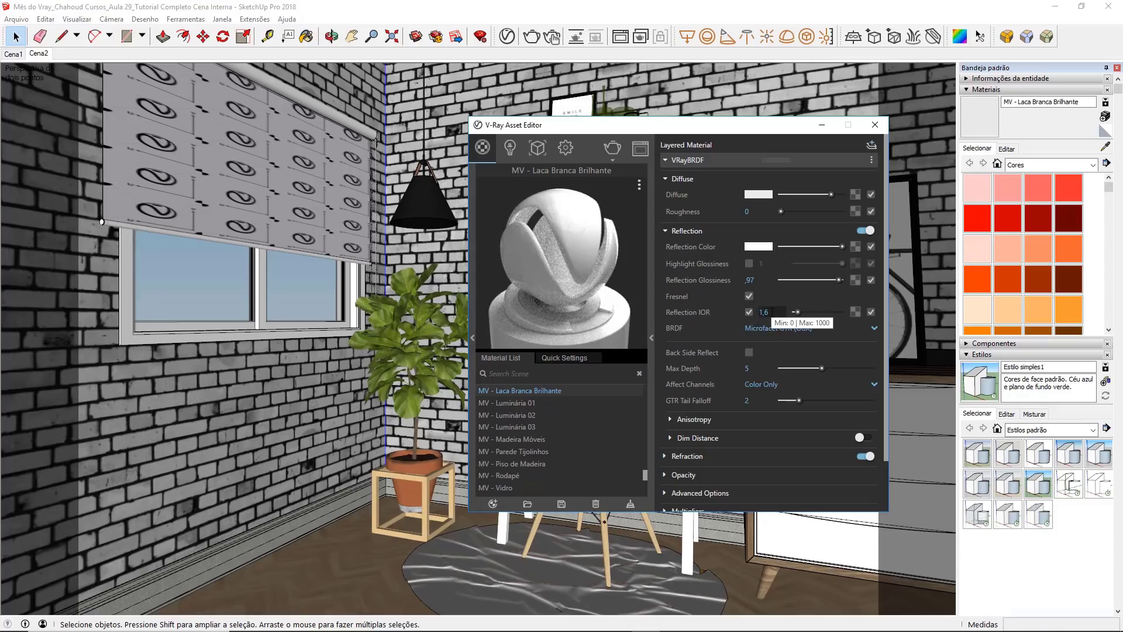
{"action": "double_click", "coordinate": [761, 312]}
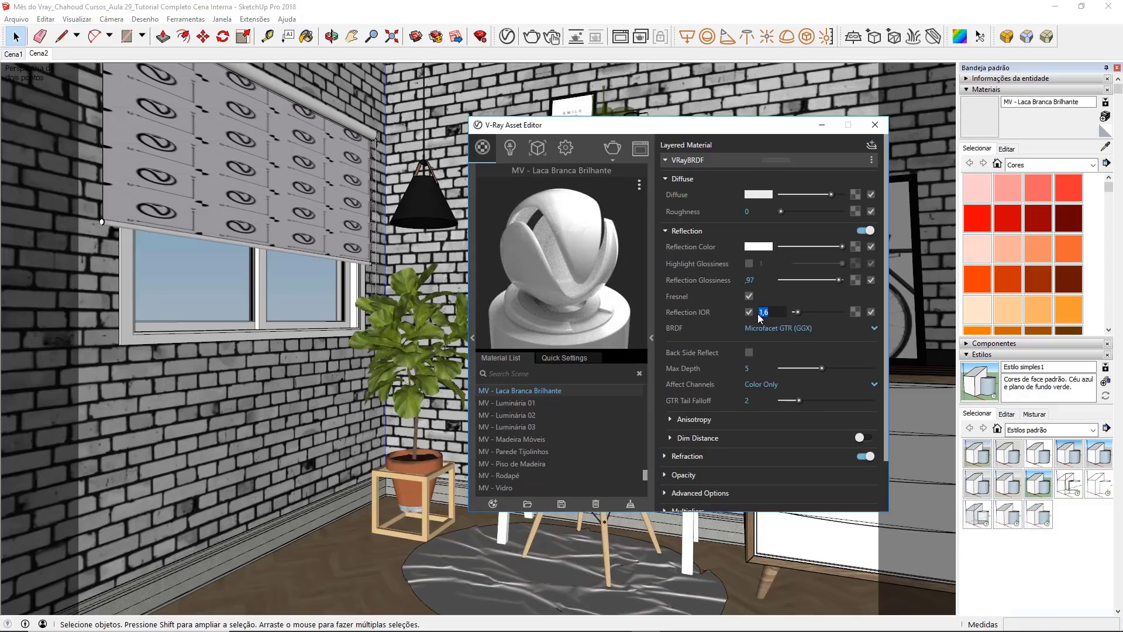
{"action": "type", "text": "2,3"}
{"action": "key", "text": "Return"}
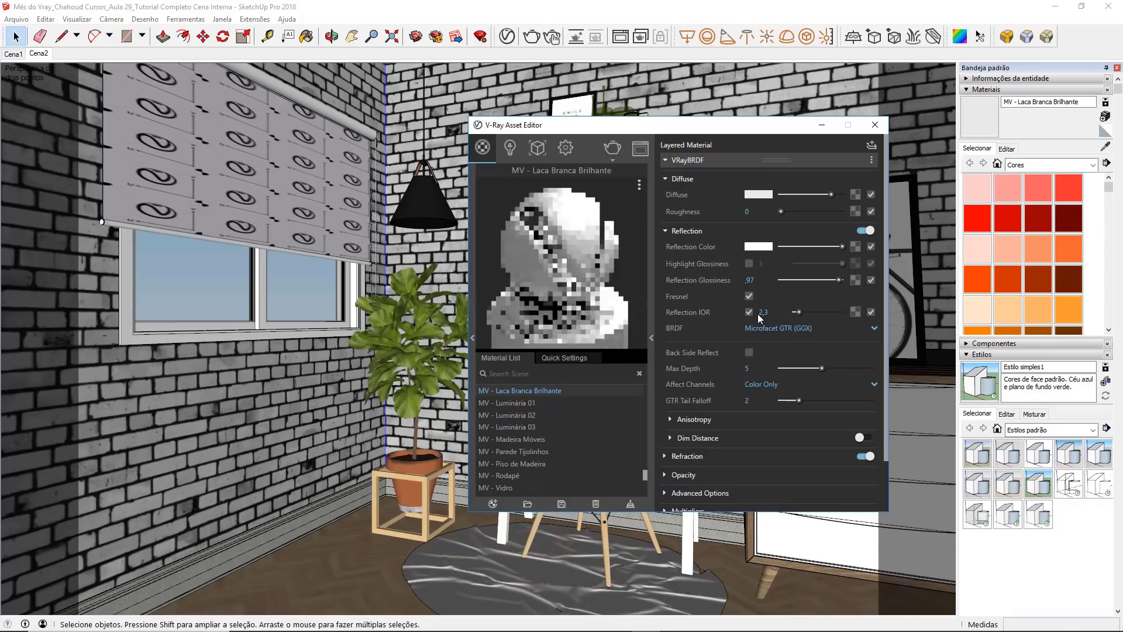
Step: Turn off Can be Overridden for MV - Laca Branca Brilhante and close the V-Ray Asset Editor
{"action": "left_click", "coordinate": [693, 160]}
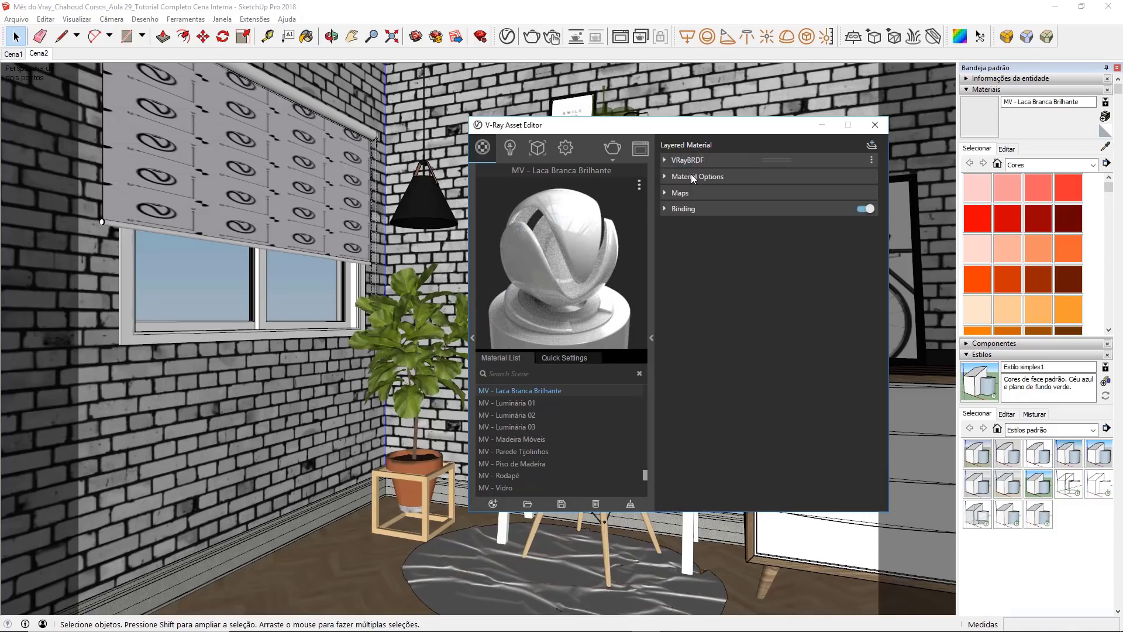
{"action": "left_click", "coordinate": [690, 175]}
{"action": "left_click", "coordinate": [743, 193]}
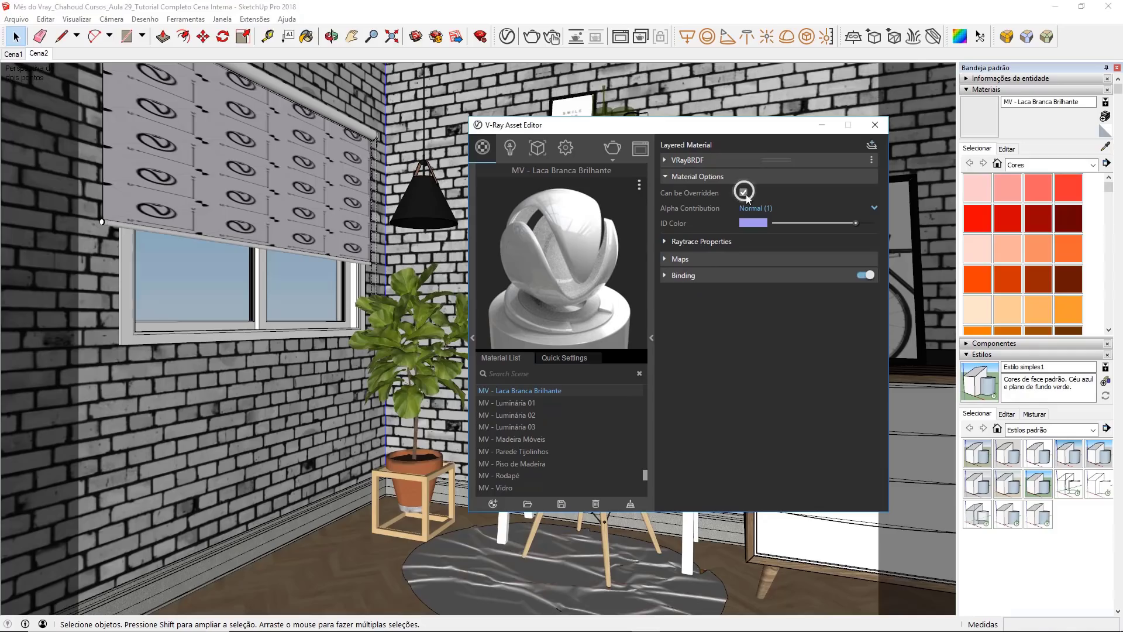
{"action": "left_click", "coordinate": [874, 125]}
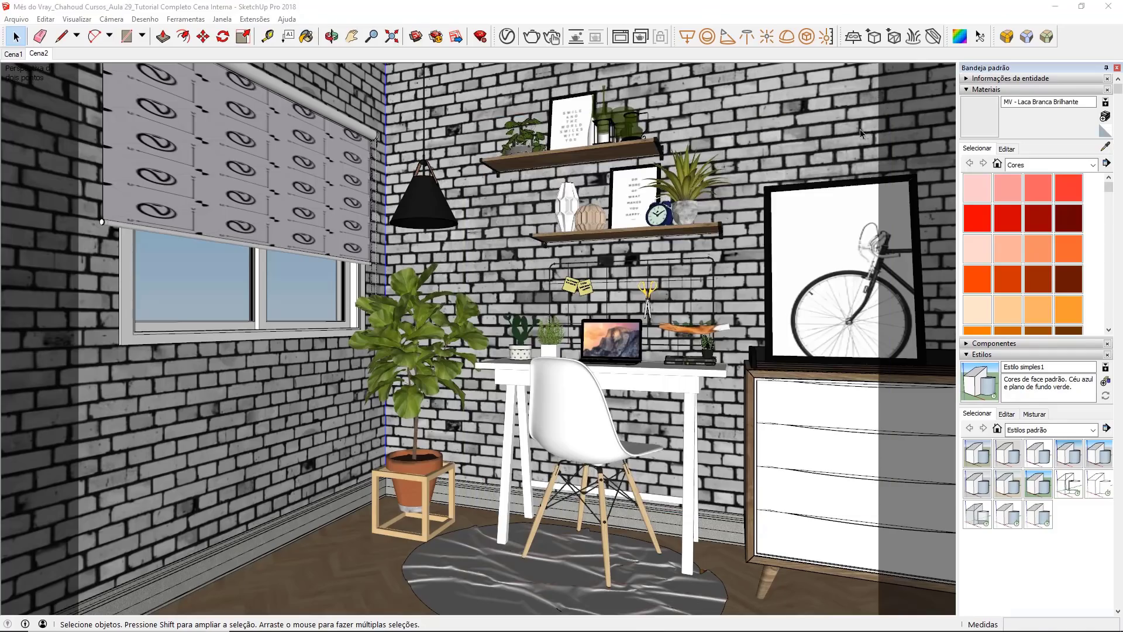
Step: Duplicate MV - Laca Branca Brilhante in the V-Ray Asset Editor and name the copy MV - Laca Amarela Fosca
{"action": "left_click", "coordinate": [656, 392]}
{"action": "left_click", "coordinate": [507, 37]}
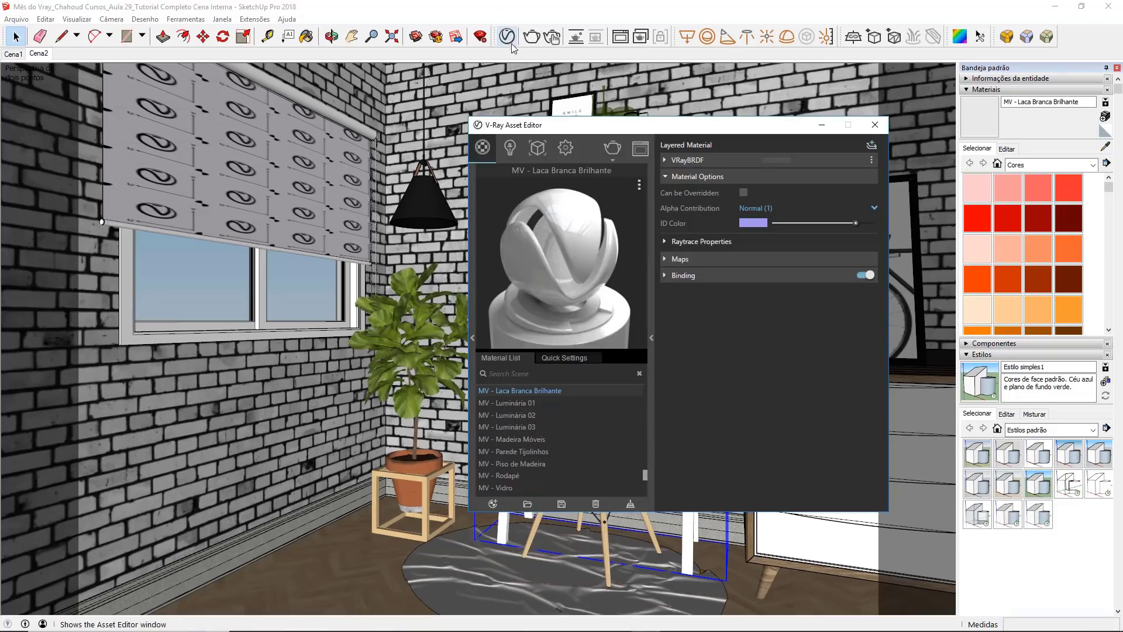
{"action": "right_click", "coordinate": [526, 391]}
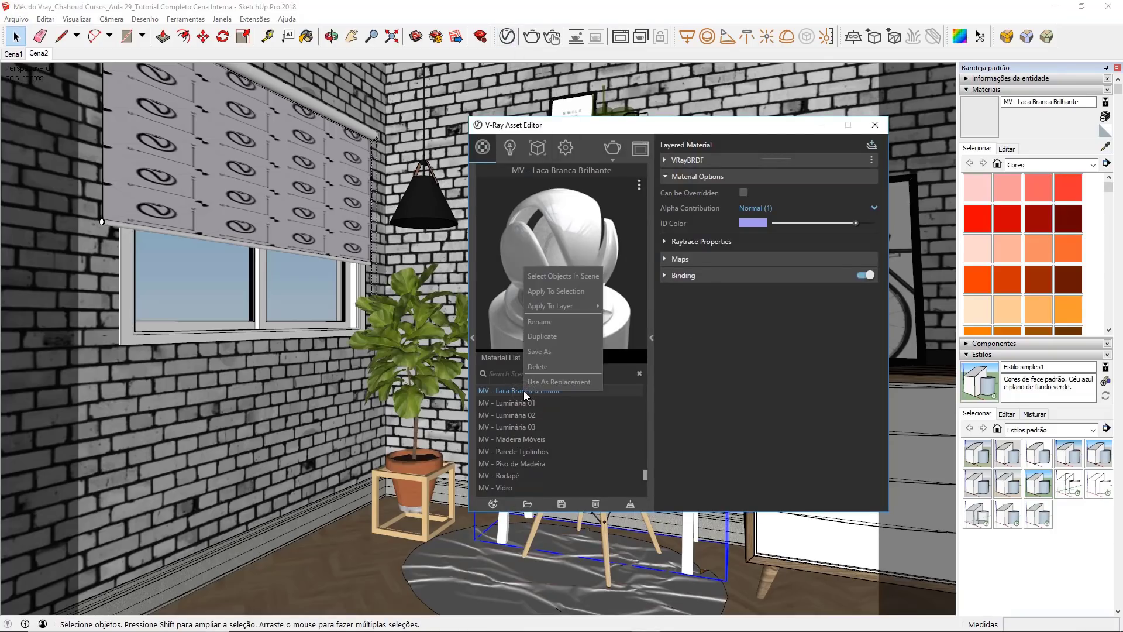
{"action": "left_click", "coordinate": [542, 337]}
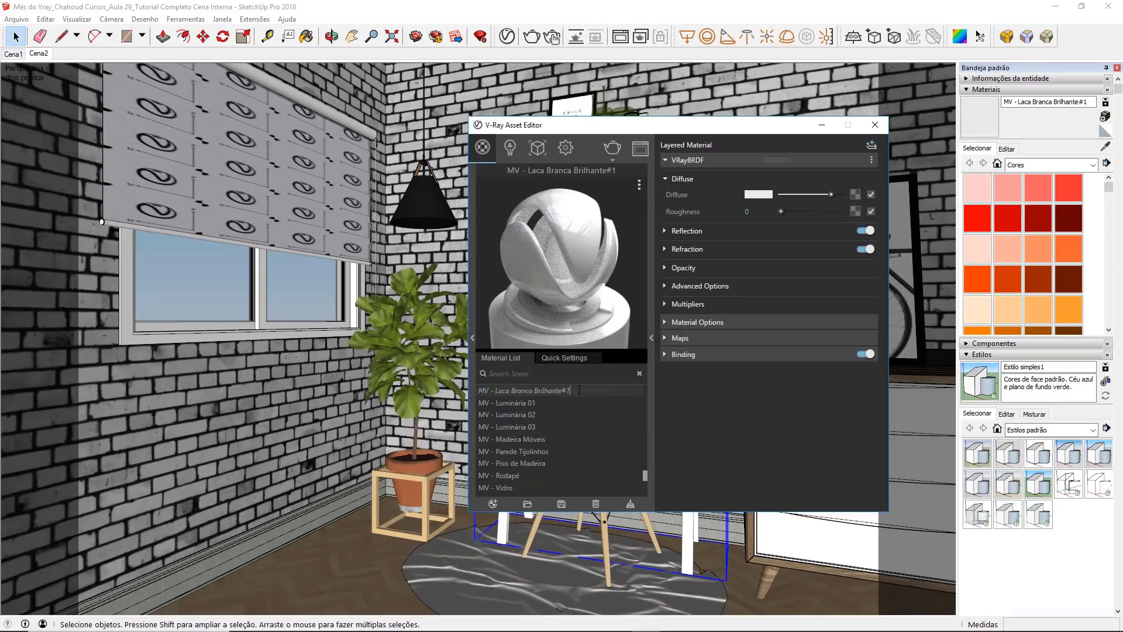
{"action": "left_click_drag", "start_coordinate": [579, 390], "coordinate": [529, 391]}
{"action": "scroll", "coordinate": [528, 391], "scroll_direction": "up", "scroll_amount": 3}
{"action": "scroll", "coordinate": [534, 391], "scroll_direction": "down", "scroll_amount": 2}
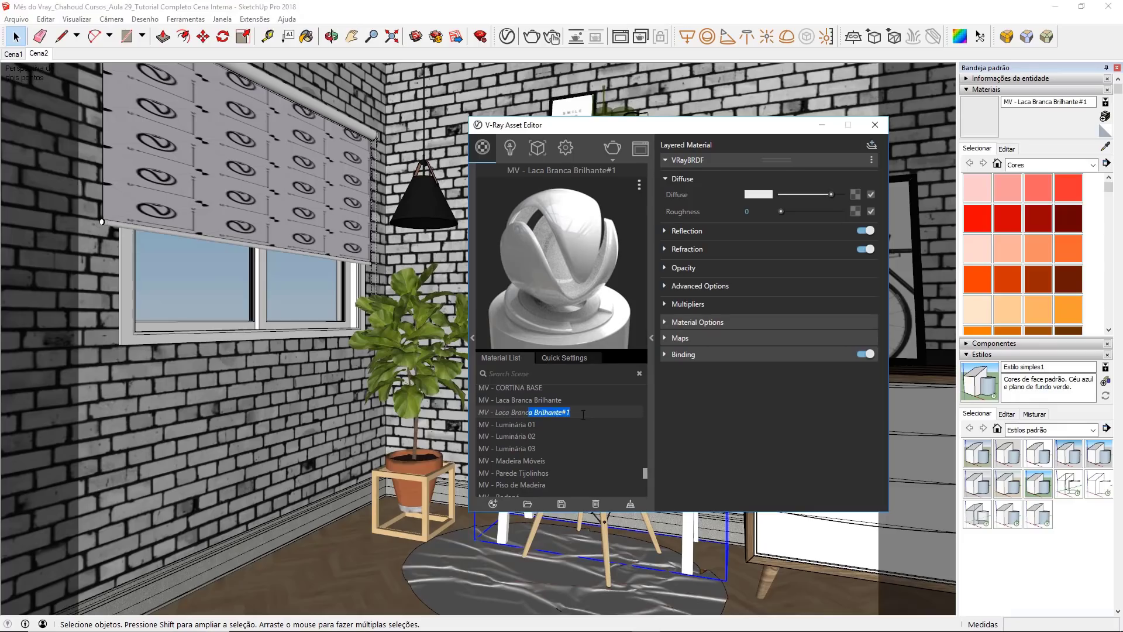
{"action": "left_click_drag", "start_coordinate": [583, 414], "coordinate": [512, 406]}
{"action": "key", "text": "BackSpace"}
{"action": "type", "text": "Amarela Fosca"}
{"action": "key", "text": "Return"}
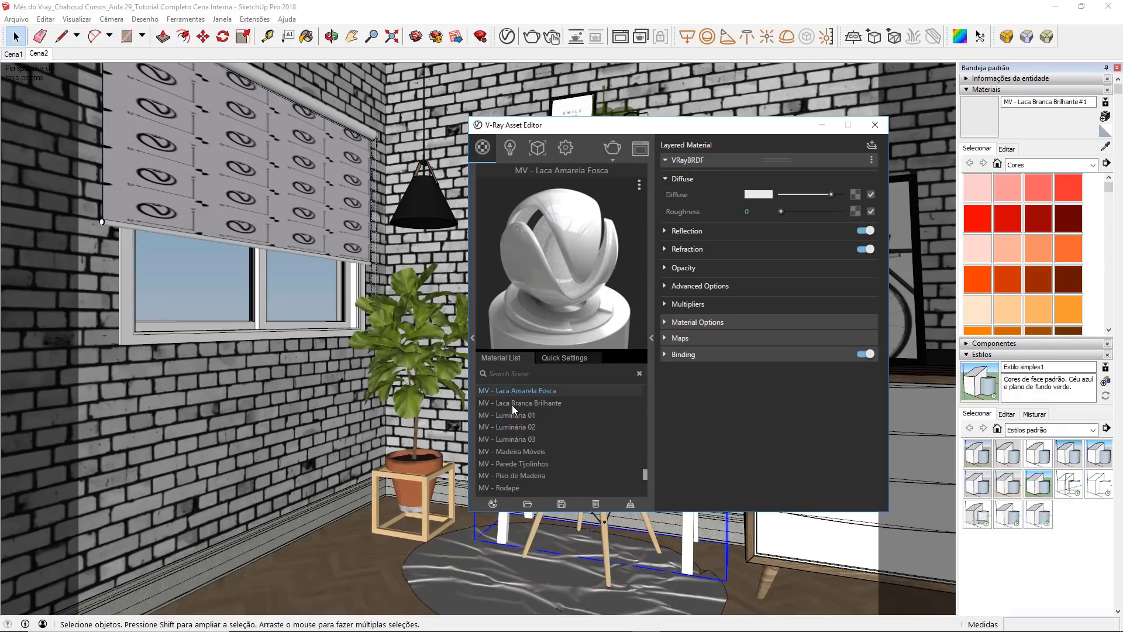
Step: Rename the MV - Laca Amarela Fosca material as MV - Laca Amarela Semi-Brilho
{"action": "double_click", "coordinate": [535, 391]}
{"action": "key", "text": "BackSpace"}
{"action": "key", "text": "BackSpace"}
{"action": "key", "text": "BackSpace"}
{"action": "type", "text": "Semi-Brilh"}
{"action": "key", "text": "Return"}
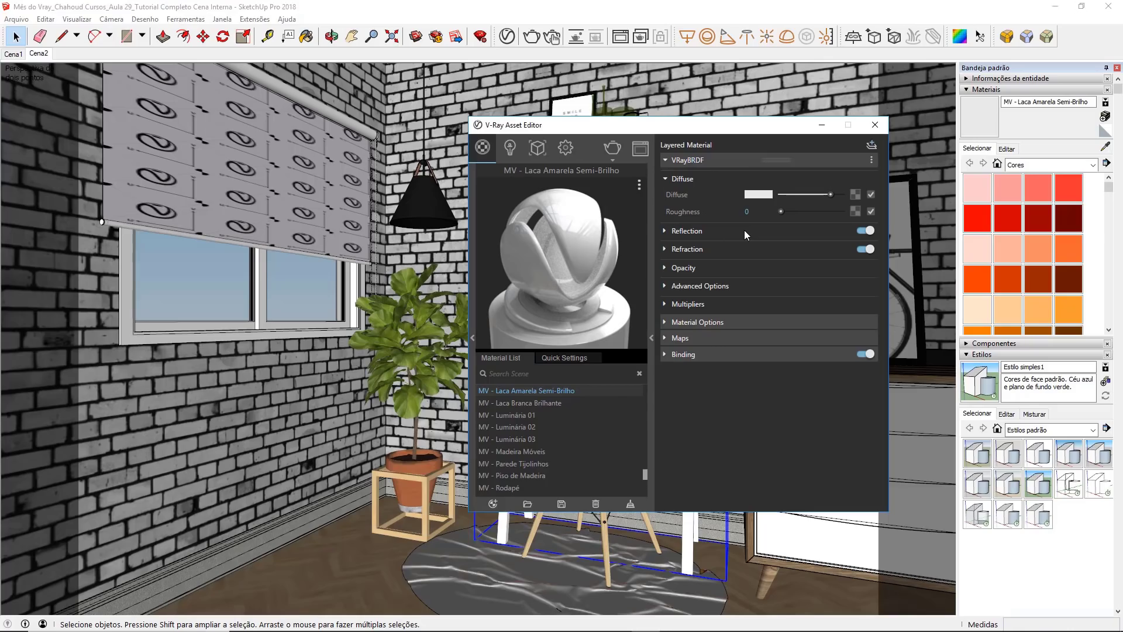
Step: Set the diffuse colour of MV - Laca Amarela Semi-Brilho to orange-yellow, about R 0.924, G 0.696, B 0.24
{"action": "left_click", "coordinate": [750, 196]}
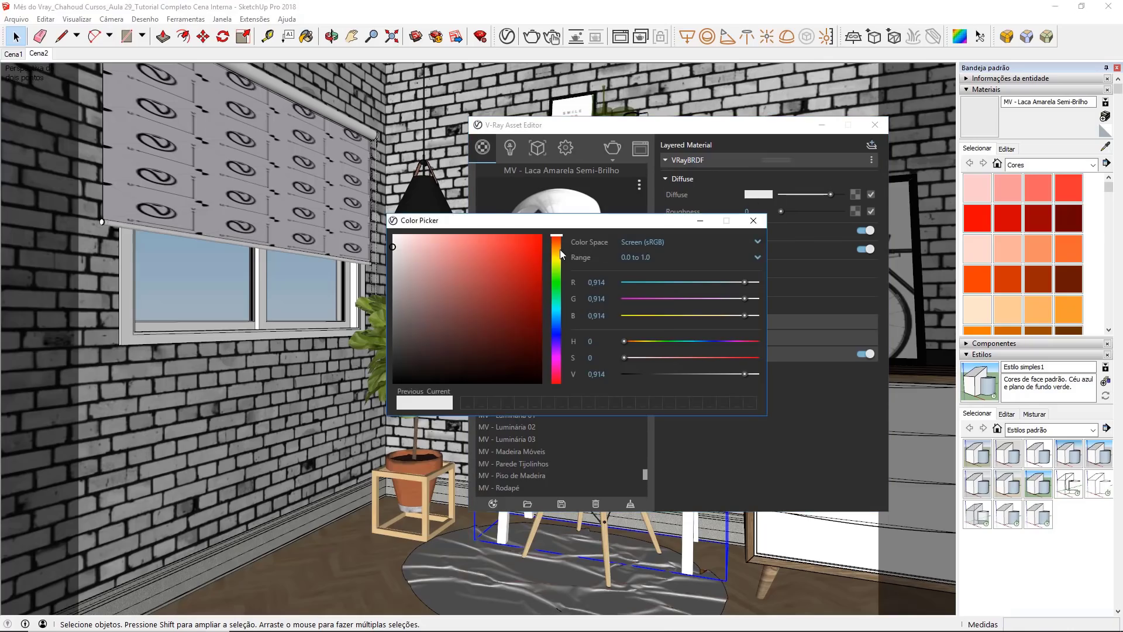
{"action": "left_click_drag", "start_coordinate": [559, 250], "coordinate": [553, 251]}
{"action": "left_click", "coordinate": [471, 245]}
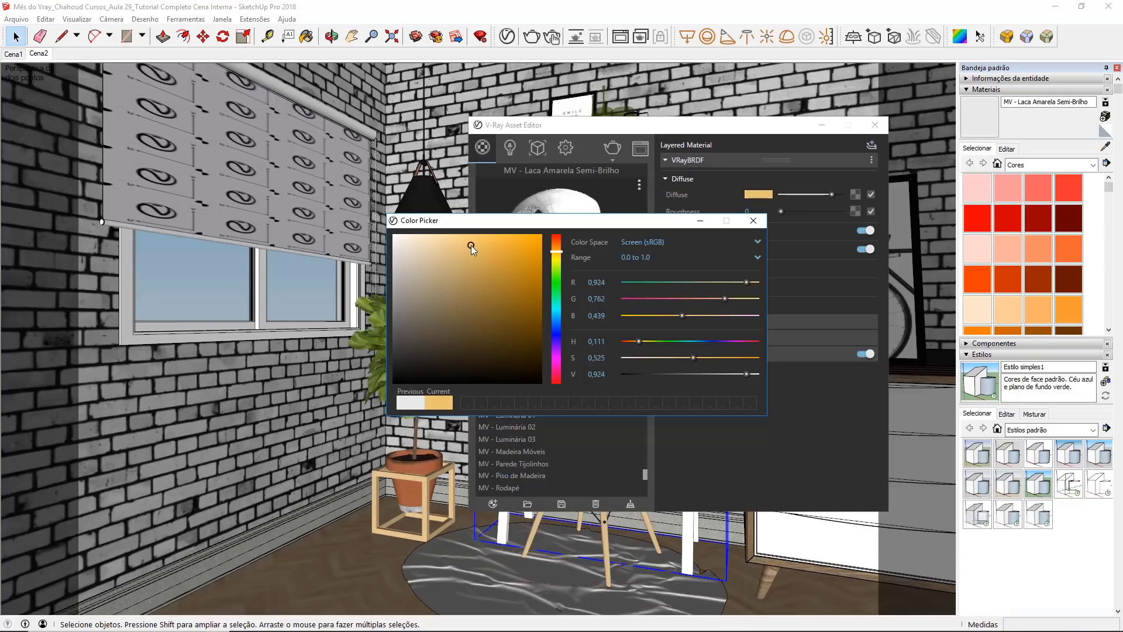
{"action": "left_click_drag", "start_coordinate": [472, 246], "coordinate": [479, 265]}
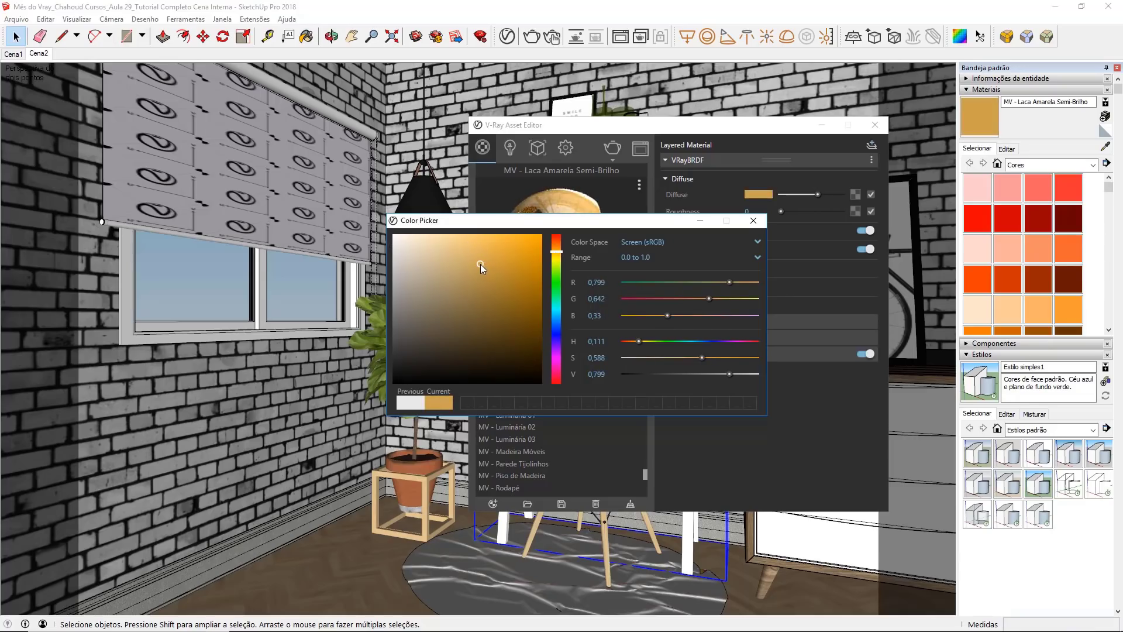
{"action": "left_click_drag", "start_coordinate": [516, 223], "coordinate": [312, 357]}
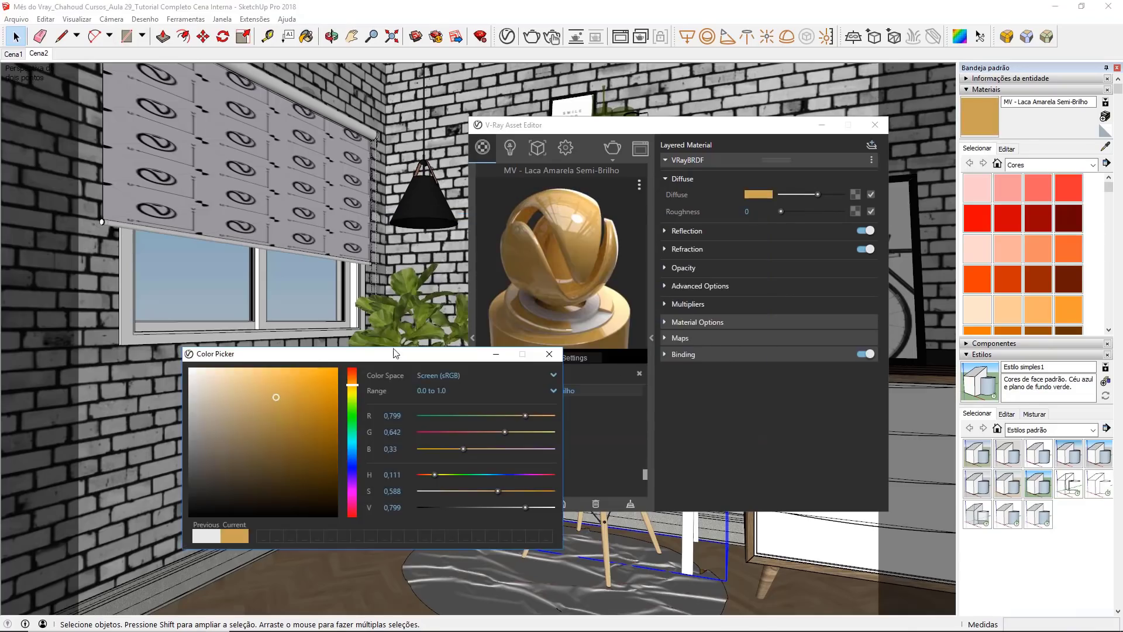
{"action": "left_click_drag", "start_coordinate": [300, 397], "coordinate": [299, 378]}
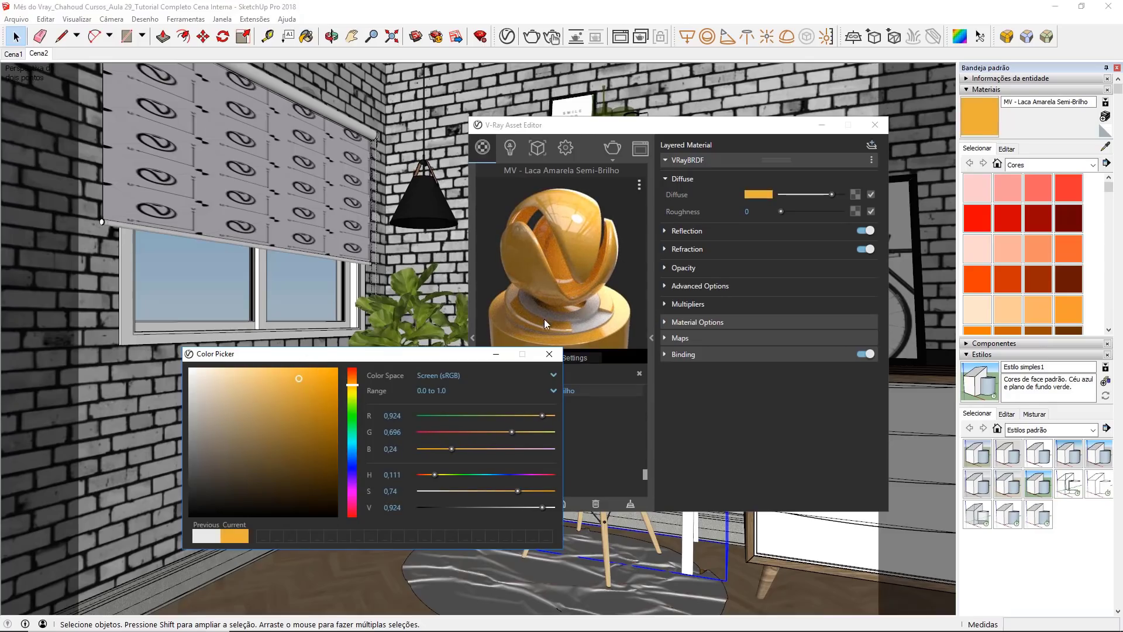
{"action": "left_click", "coordinate": [549, 354]}
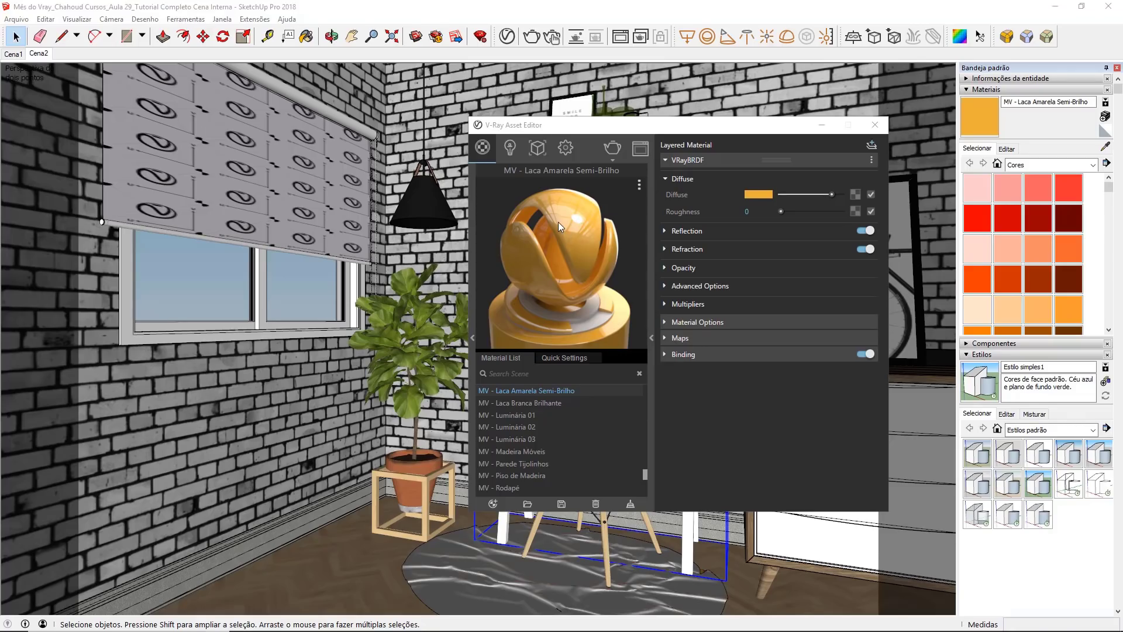
Step: Set the reflection glossiness of MV - Laca Amarela Semi-Brilho to 0.85
{"action": "left_click", "coordinate": [674, 231]}
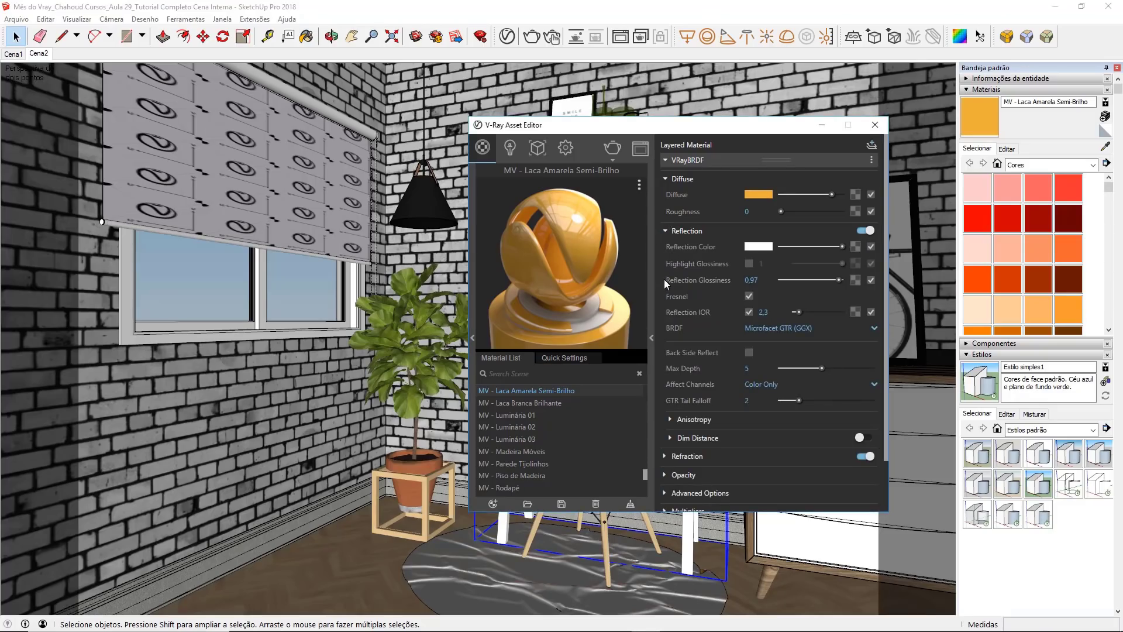
{"action": "double_click", "coordinate": [750, 280]}
{"action": "type", "text": ",85"}
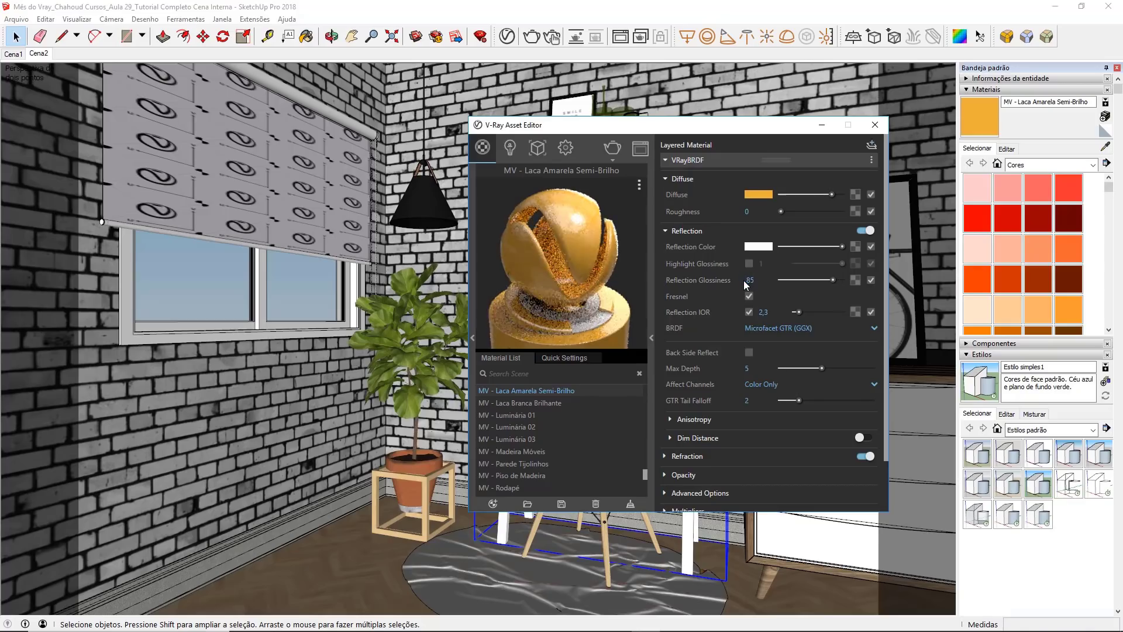
{"action": "double_click", "coordinate": [763, 280]}
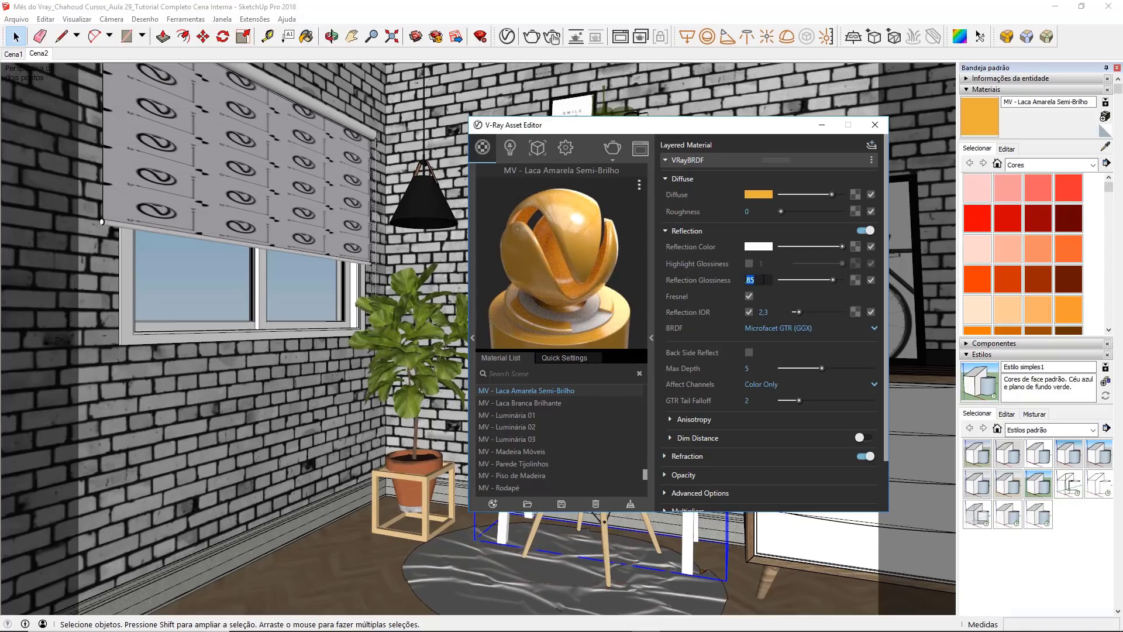
{"action": "type", "text": "0,85"}
{"action": "left_click_drag", "start_coordinate": [763, 280], "coordinate": [754, 275]}
{"action": "key", "text": "Return"}
Step: Check the Can be Overridden option of MV - Laca Amarela Semi-Brilho and close the V-Ray Asset Editor
{"action": "left_click", "coordinate": [687, 161]}
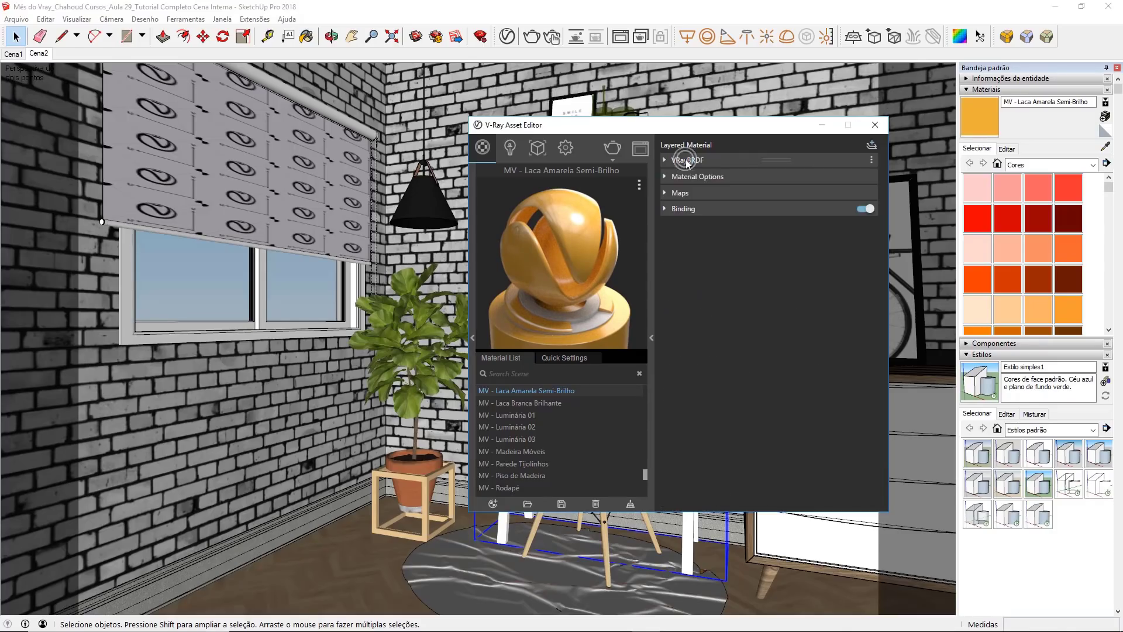
{"action": "left_click", "coordinate": [685, 177]}
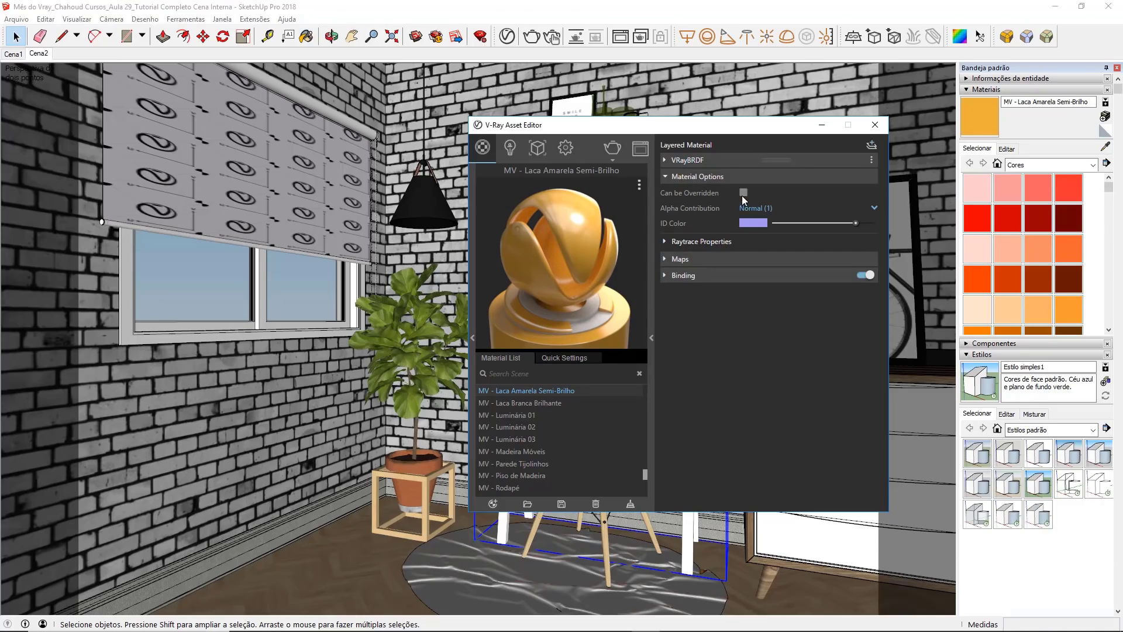
{"action": "left_click", "coordinate": [878, 125]}
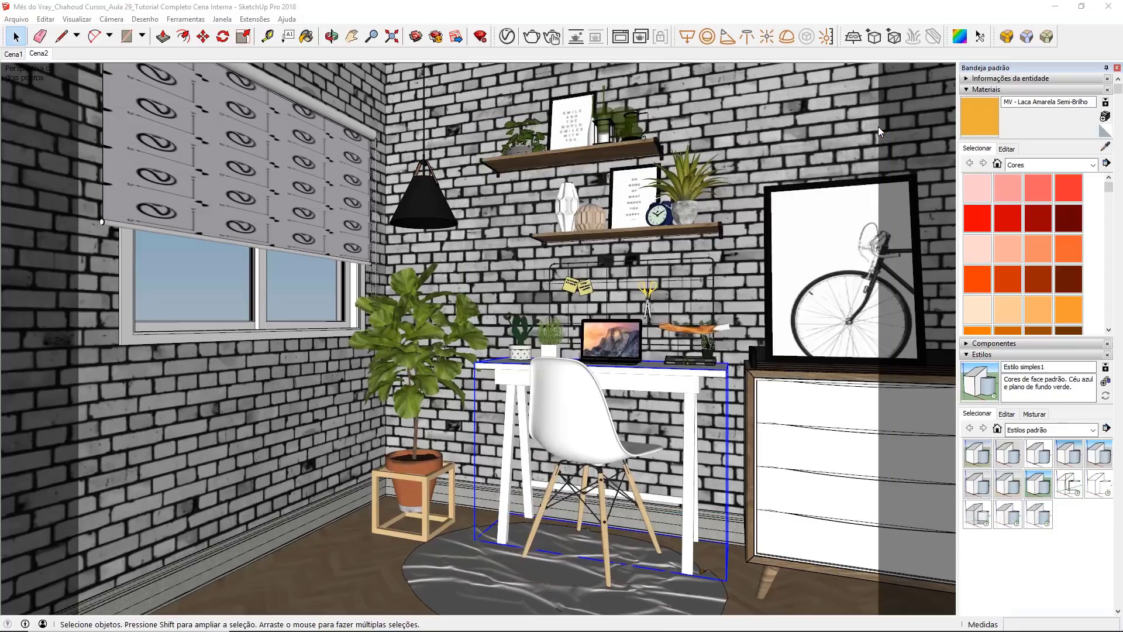
Step: Apply the MV - Laca Amarela Semi-Brilho material to the dresser's drawer fronts
{"action": "double_click", "coordinate": [796, 404]}
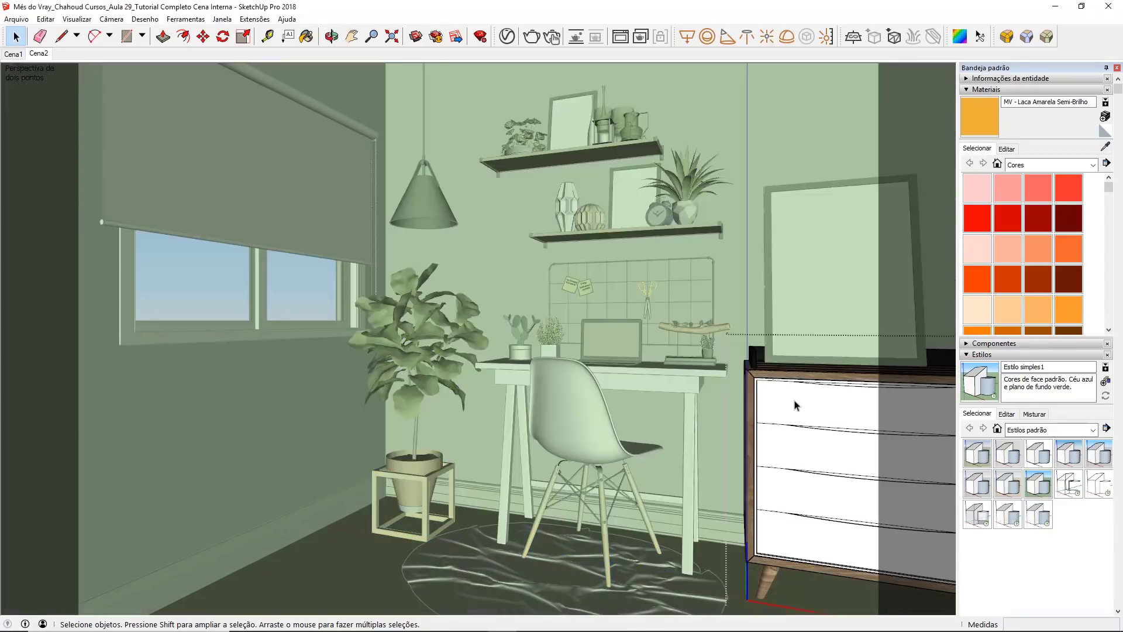
{"action": "double_click", "coordinate": [795, 405]}
{"action": "double_click", "coordinate": [795, 406]}
{"action": "double_click", "coordinate": [795, 406]}
{"action": "triple_click", "coordinate": [796, 405]}
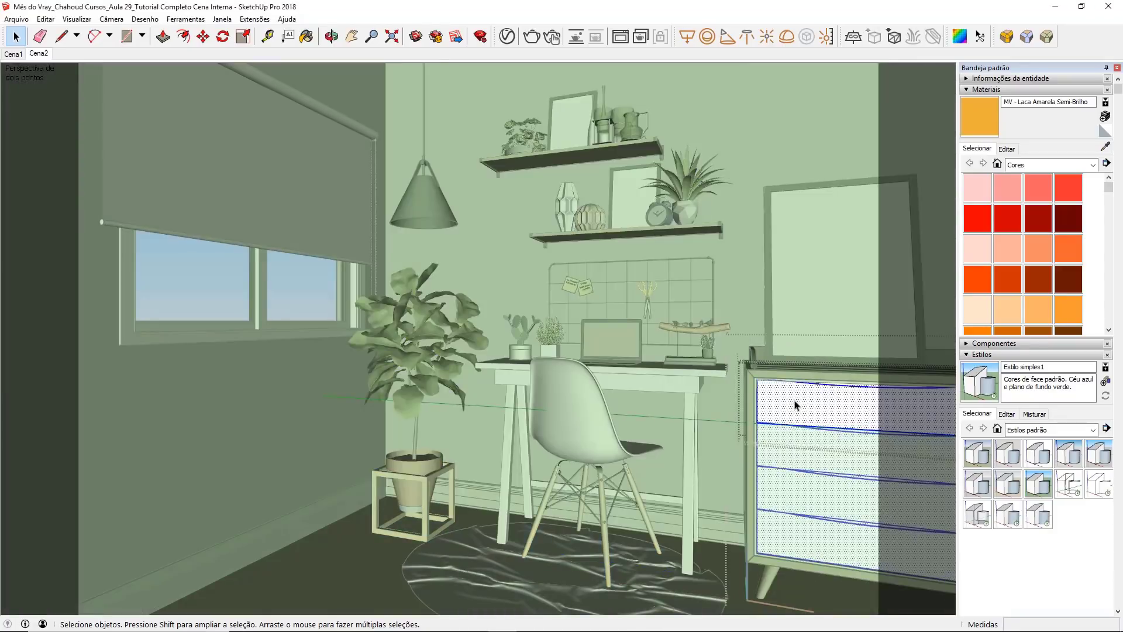
{"action": "left_click", "coordinate": [507, 37]}
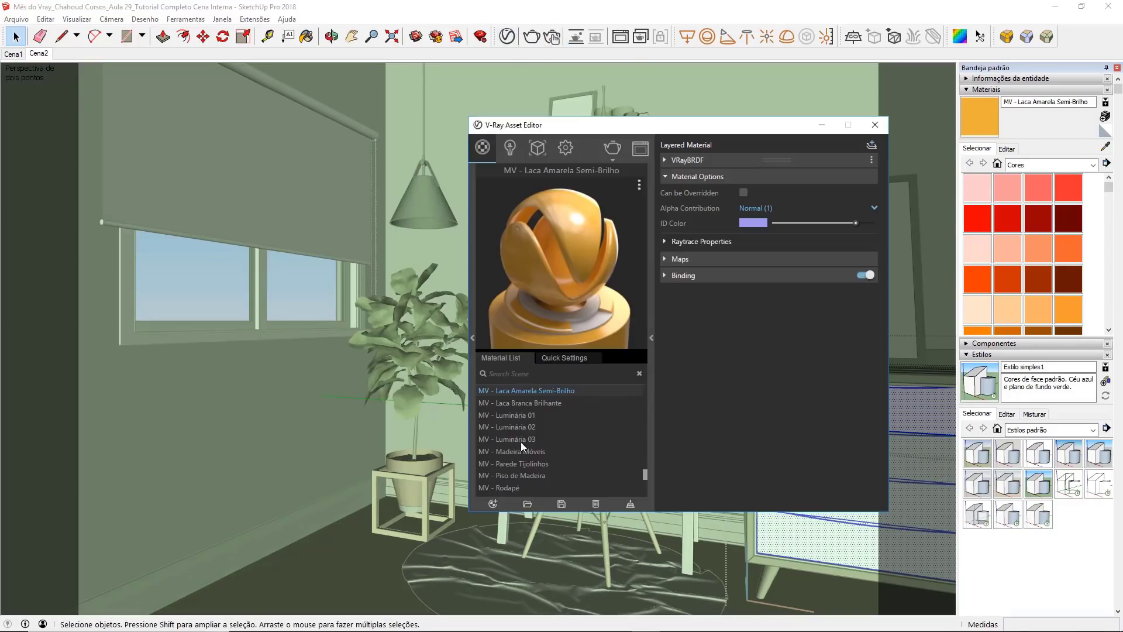
{"action": "right_click", "coordinate": [530, 388]}
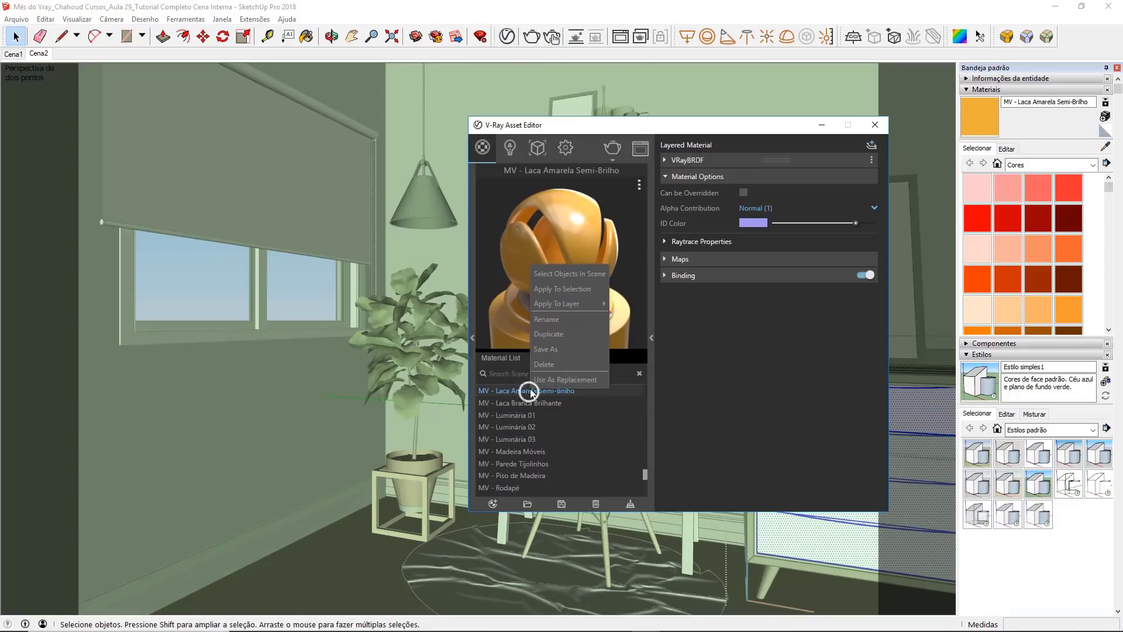
{"action": "left_click", "coordinate": [565, 288]}
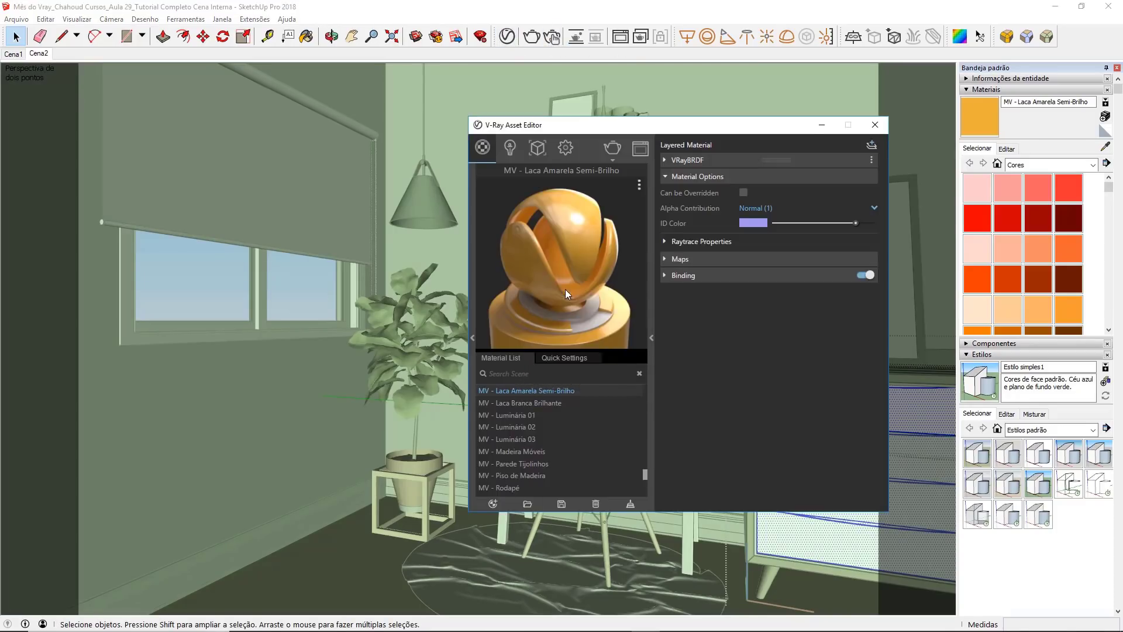
{"action": "left_click", "coordinate": [813, 127]}
Step: Sample the black MV - Luminária 01 material from the dresser-top object and apply it to the thin border around the drawers
{"action": "scroll", "coordinate": [754, 403], "scroll_direction": "up", "scroll_amount": 8}
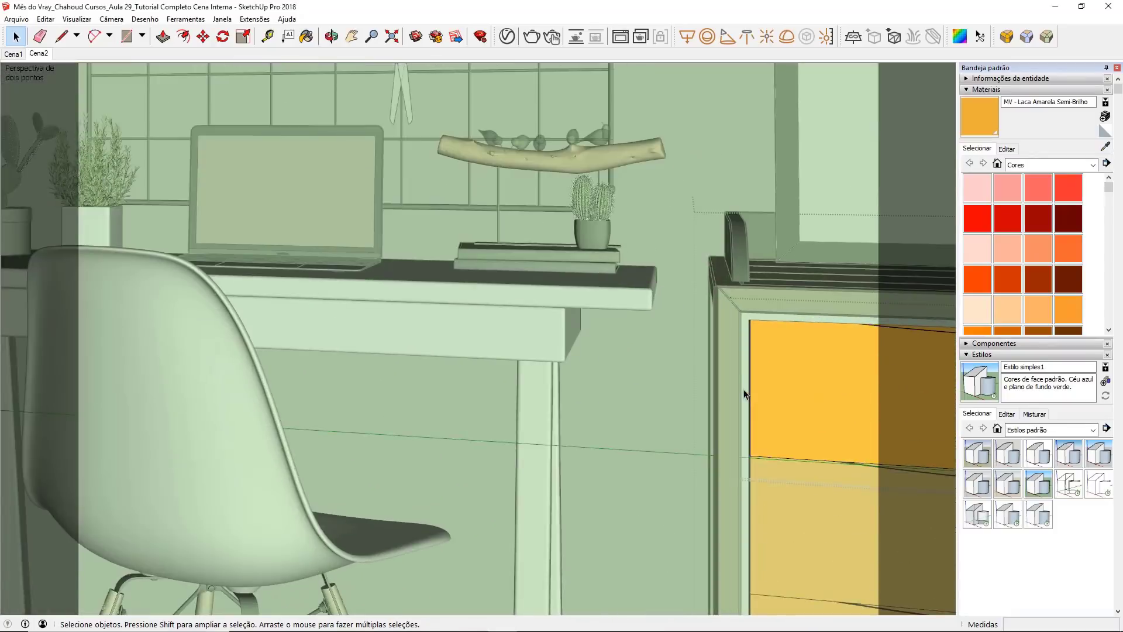
{"action": "left_click", "coordinate": [663, 248]}
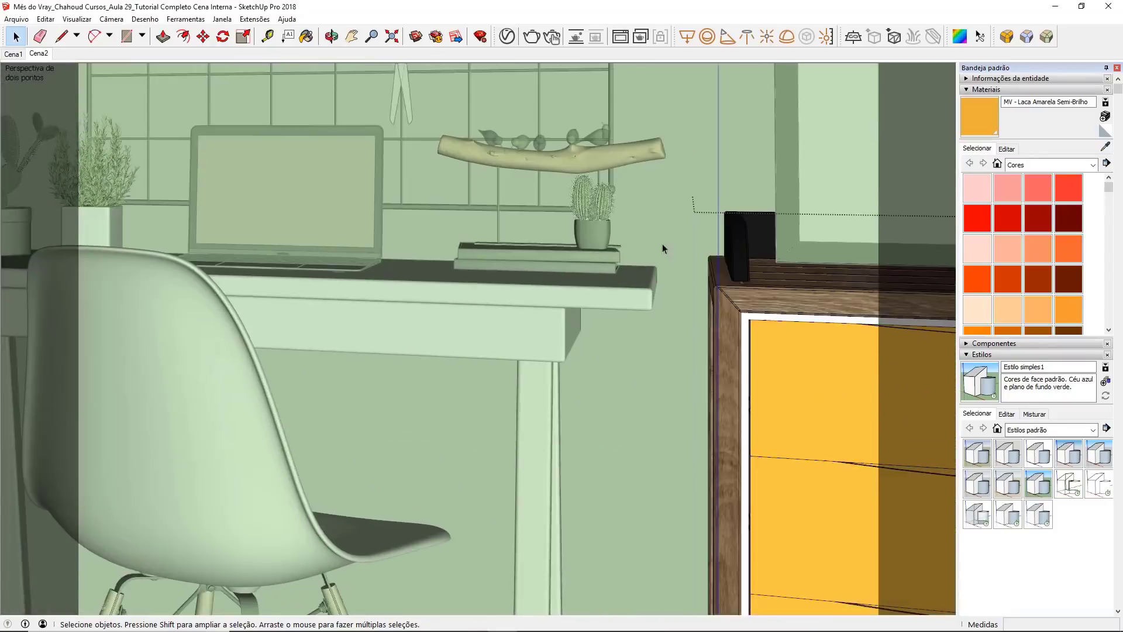
{"action": "key", "text": "b"}
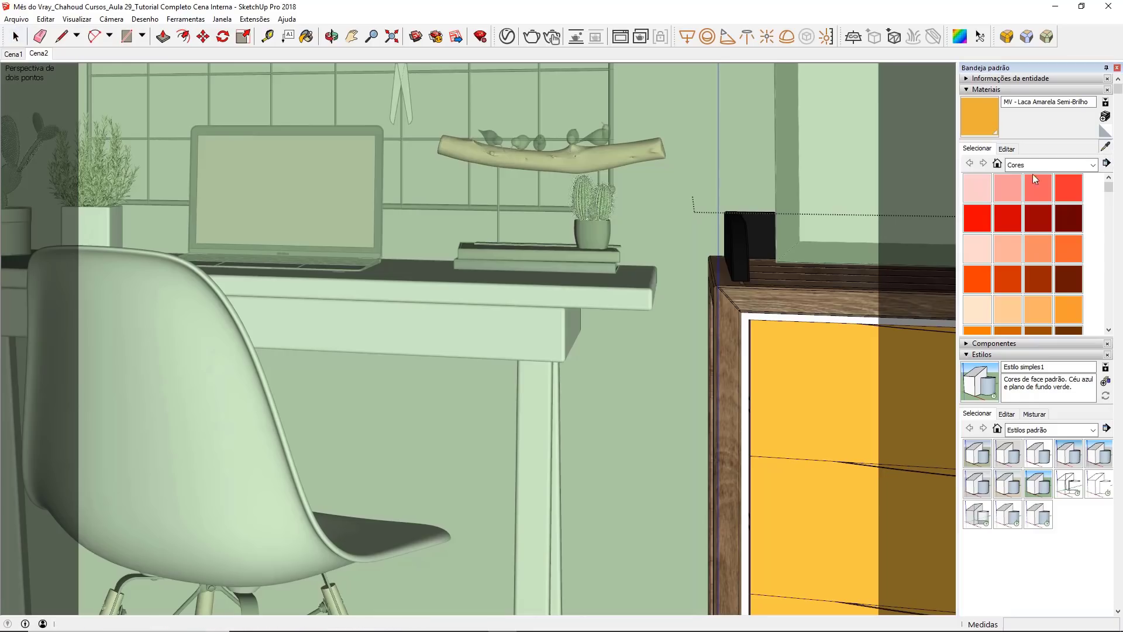
{"action": "left_click", "coordinate": [744, 243], "text": "alt"}
{"action": "key", "text": "space"}
{"action": "double_click", "coordinate": [748, 342]}
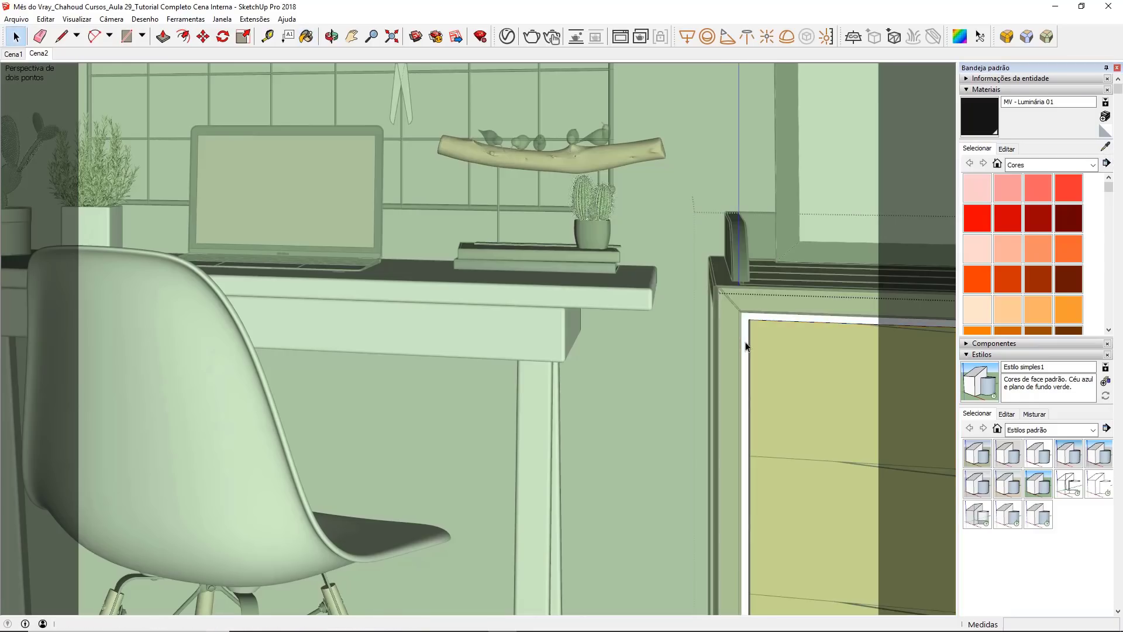
{"action": "left_click", "coordinate": [746, 347]}
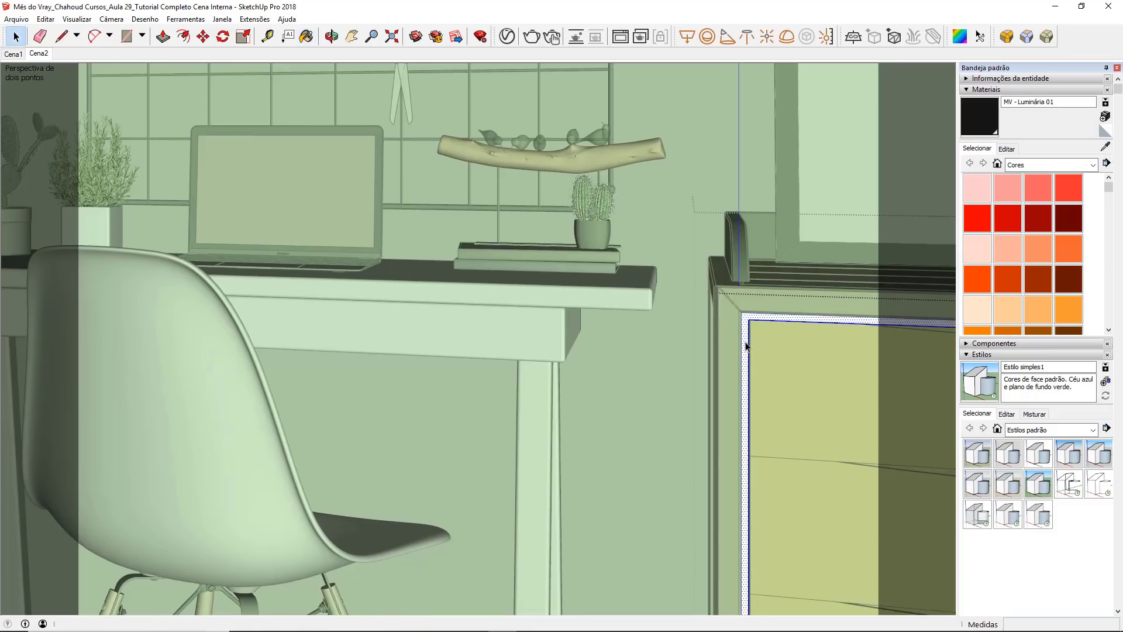
{"action": "left_click", "coordinate": [665, 311]}
{"action": "left_click", "coordinate": [668, 274]}
Step: Apply the MV - Laca Branca Brilhante material to the desk's top, apron, legs and crossbar, and close the V-Ray Asset Editor
{"action": "double_click", "coordinate": [619, 301]}
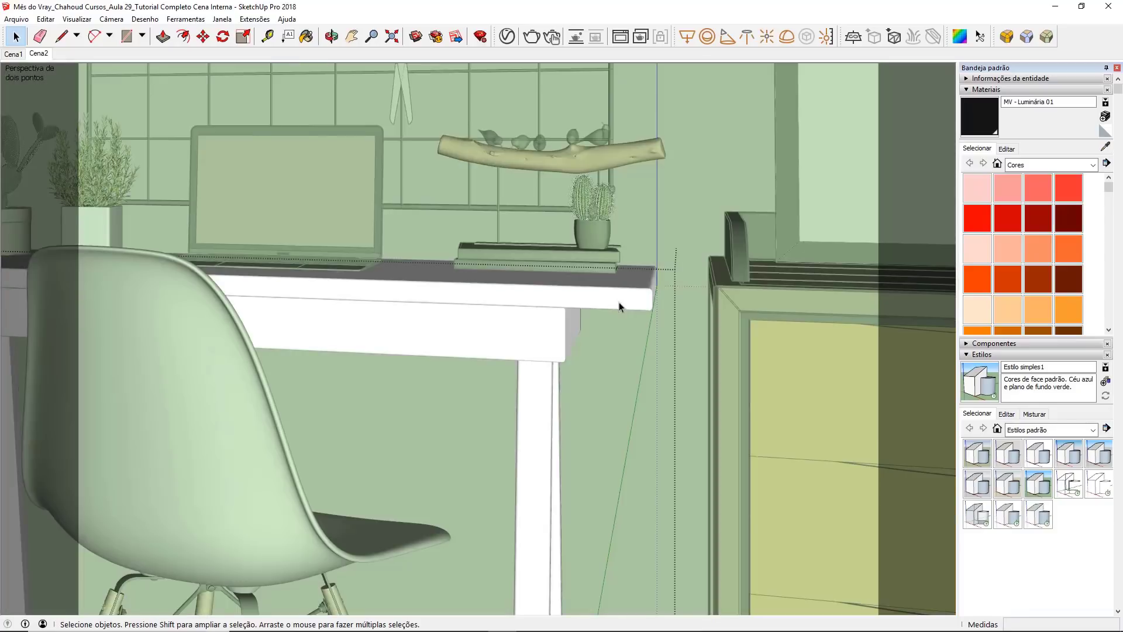
{"action": "left_click", "coordinate": [618, 302]}
{"action": "scroll", "coordinate": [626, 292], "scroll_direction": "down", "scroll_amount": 1}
{"action": "scroll", "coordinate": [627, 297], "scroll_direction": "down", "scroll_amount": 1}
{"action": "left_click", "coordinate": [576, 325], "text": "ctrl"}
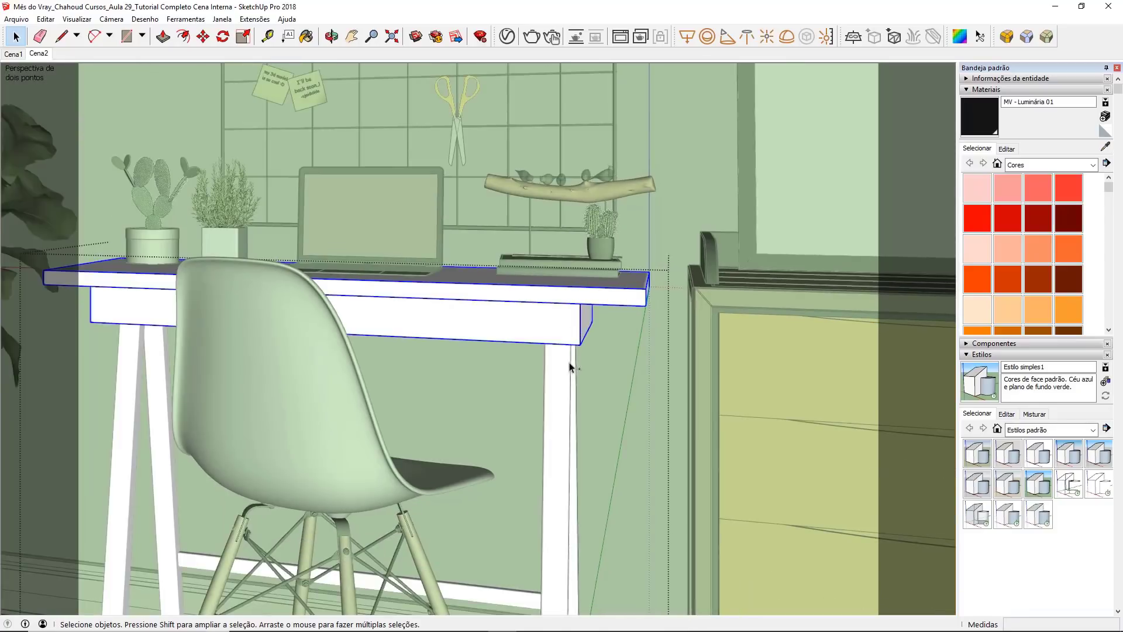
{"action": "left_click", "coordinate": [568, 362], "text": "ctrl"}
{"action": "left_click", "coordinate": [455, 589], "text": "ctrl"}
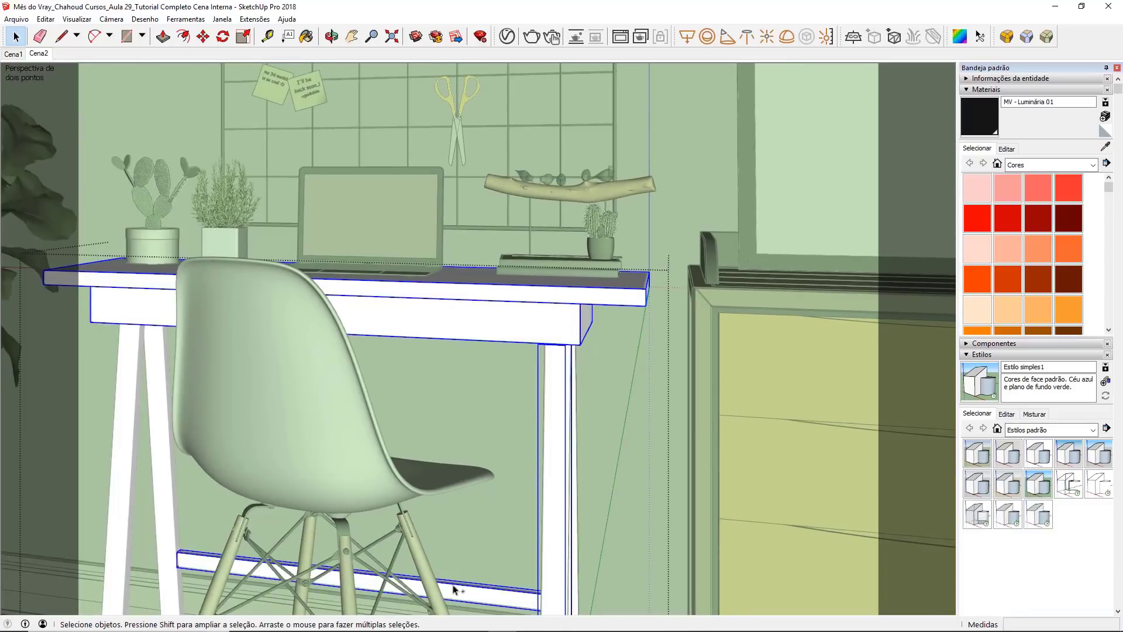
{"action": "left_click", "coordinate": [153, 468], "text": "ctrl"}
{"action": "left_click", "coordinate": [129, 468], "text": "ctrl"}
{"action": "left_click", "coordinate": [508, 38]}
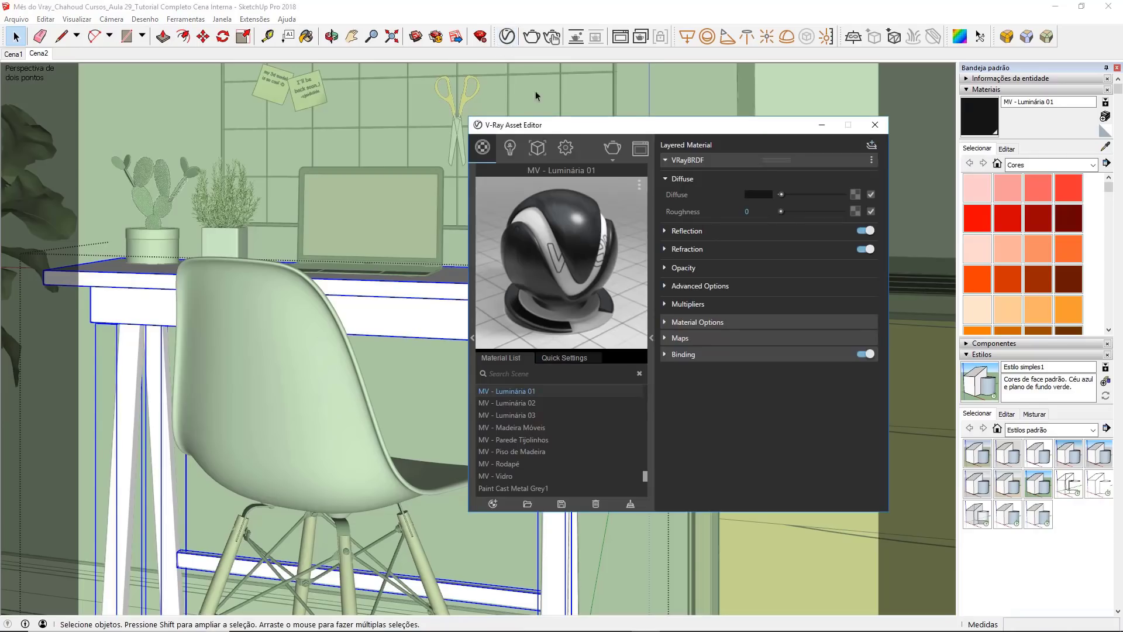
{"action": "scroll", "coordinate": [553, 432], "scroll_direction": "up", "scroll_amount": 2}
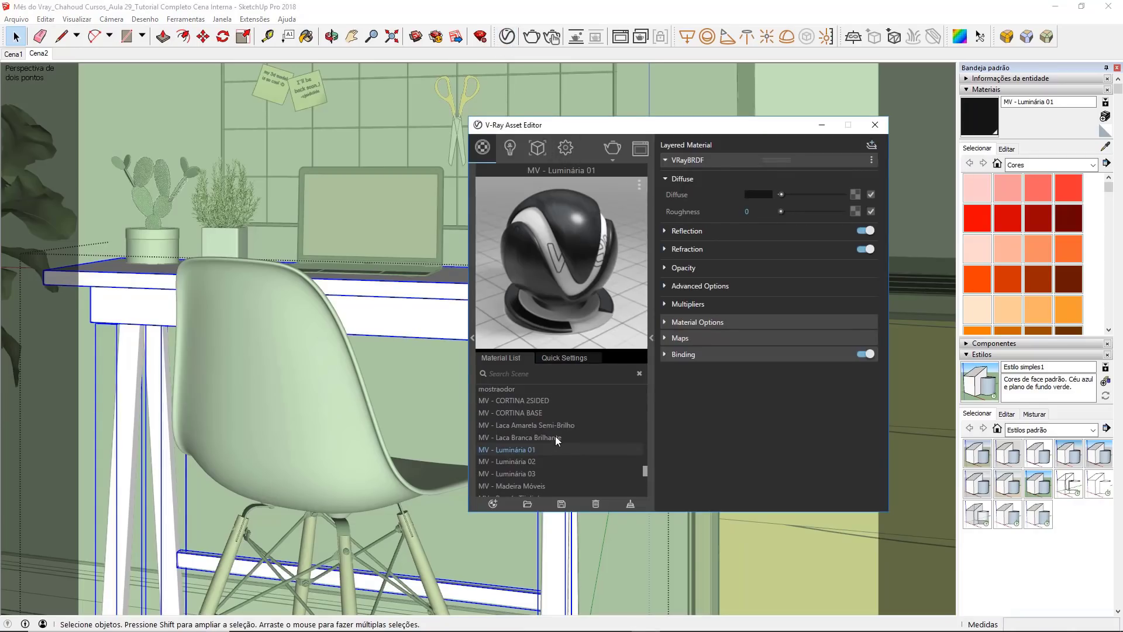
{"action": "left_click", "coordinate": [553, 436]}
{"action": "right_click", "coordinate": [552, 434]}
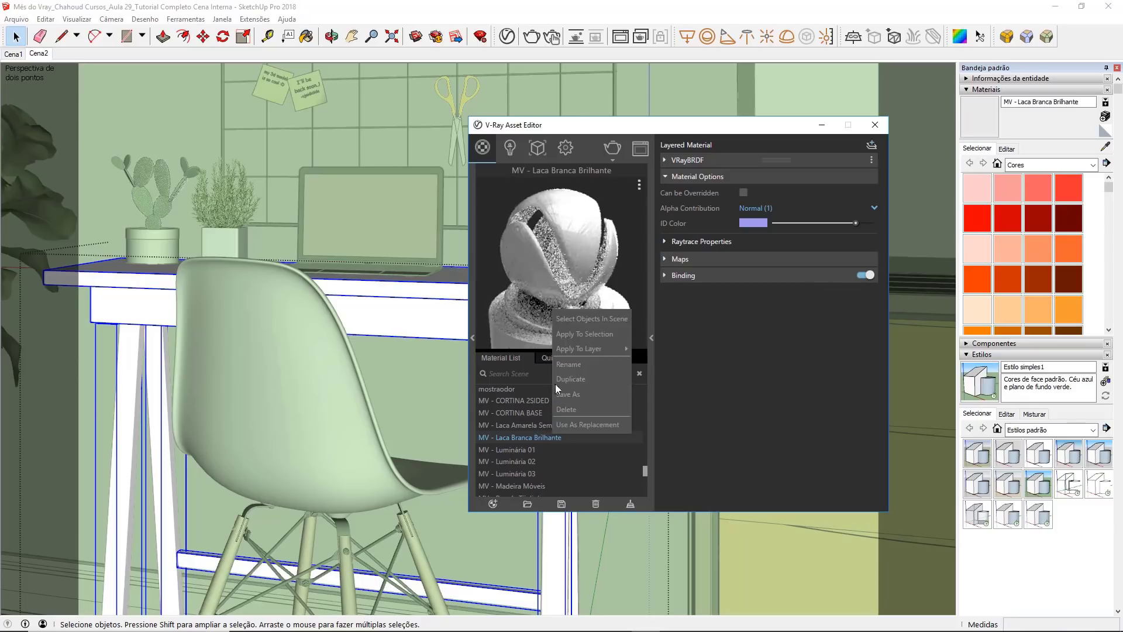
{"action": "left_click", "coordinate": [573, 333]}
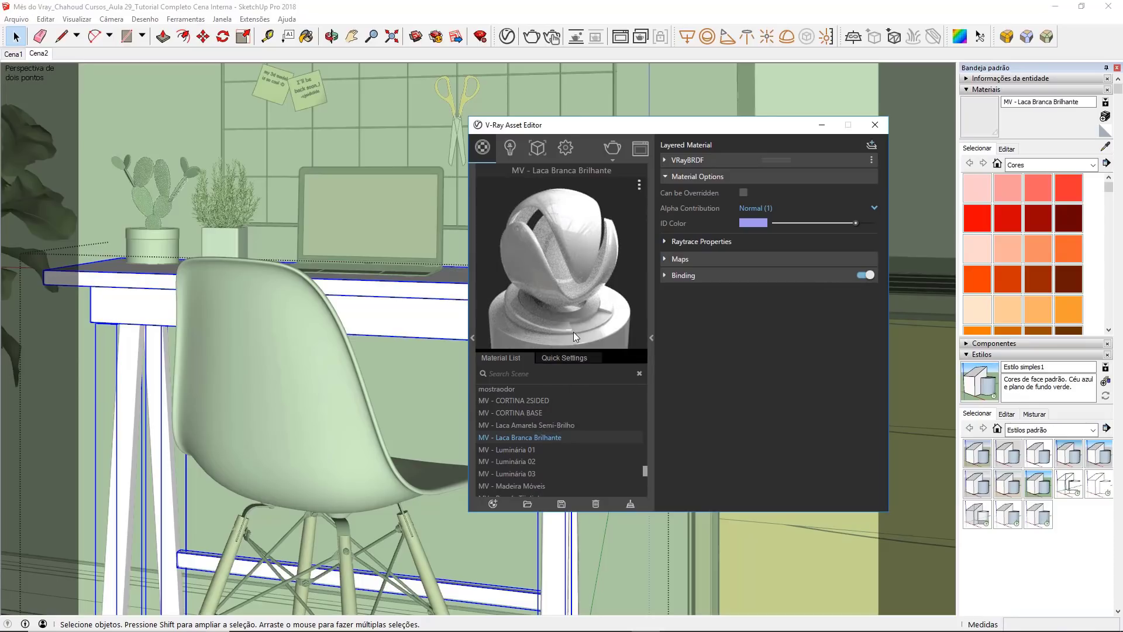
{"action": "left_click", "coordinate": [874, 124]}
Step: Sample the black material of the wall grid above the desk and rename it as MV - Metal Preto
{"action": "left_click", "coordinate": [39, 55]}
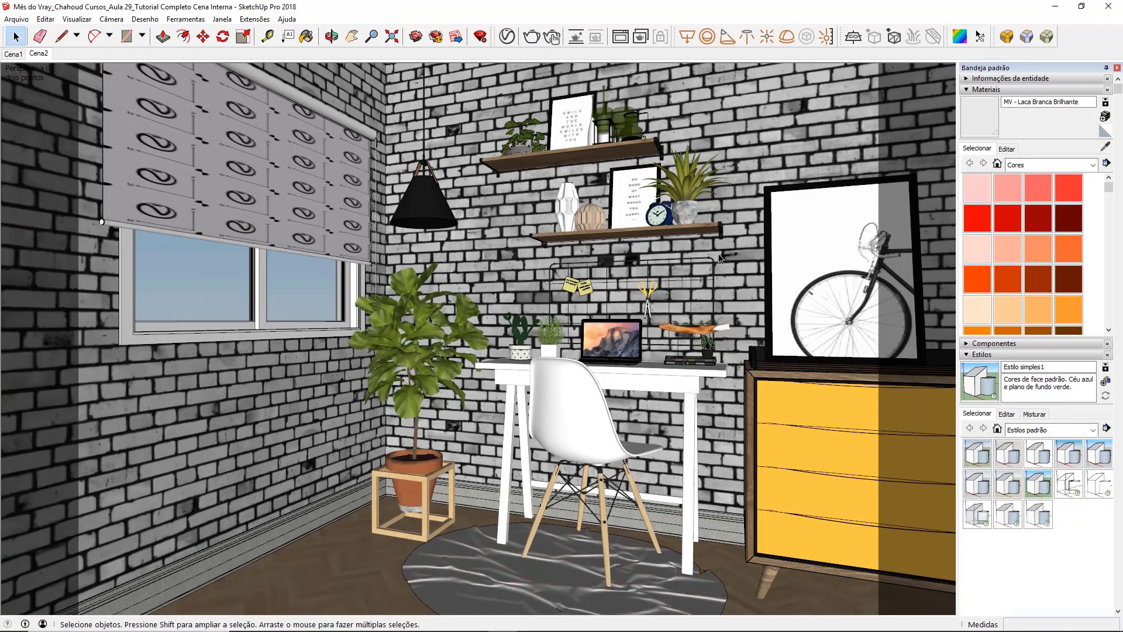
{"action": "scroll", "coordinate": [668, 264], "scroll_direction": "up", "scroll_amount": 10}
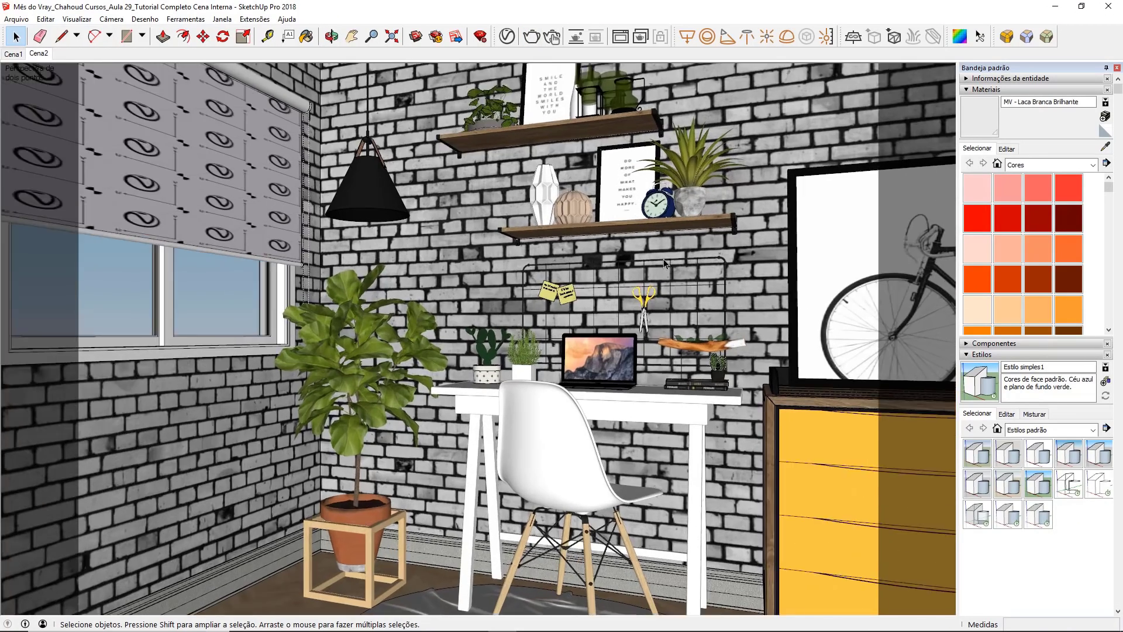
{"action": "scroll", "coordinate": [668, 265], "scroll_direction": "up", "scroll_amount": 2}
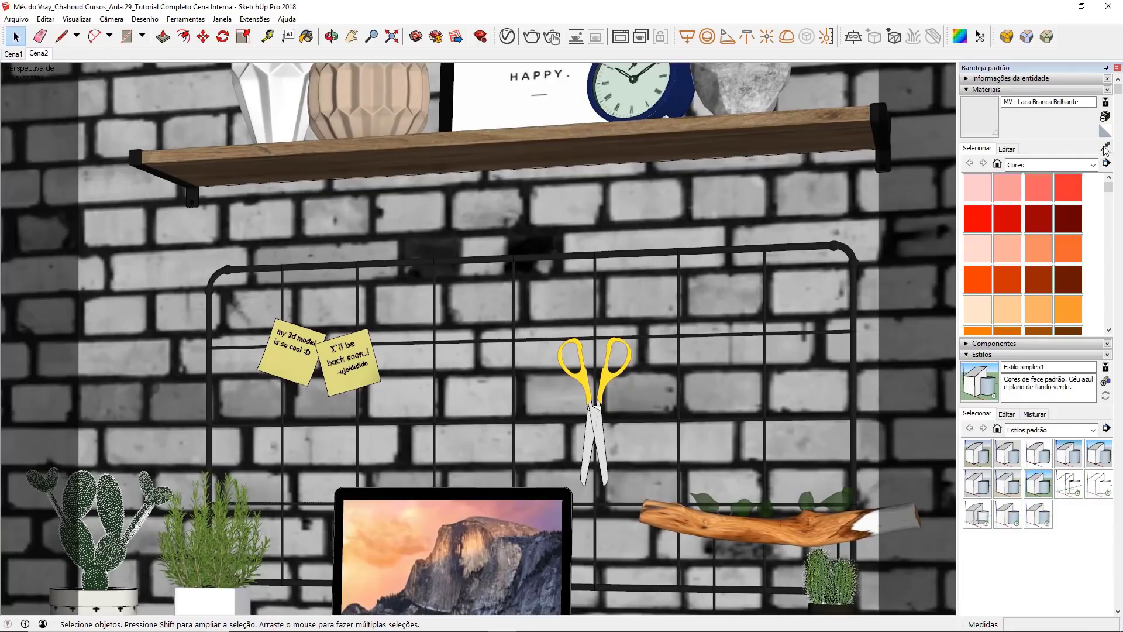
{"action": "left_click", "coordinate": [1105, 147]}
{"action": "left_click", "coordinate": [754, 249]}
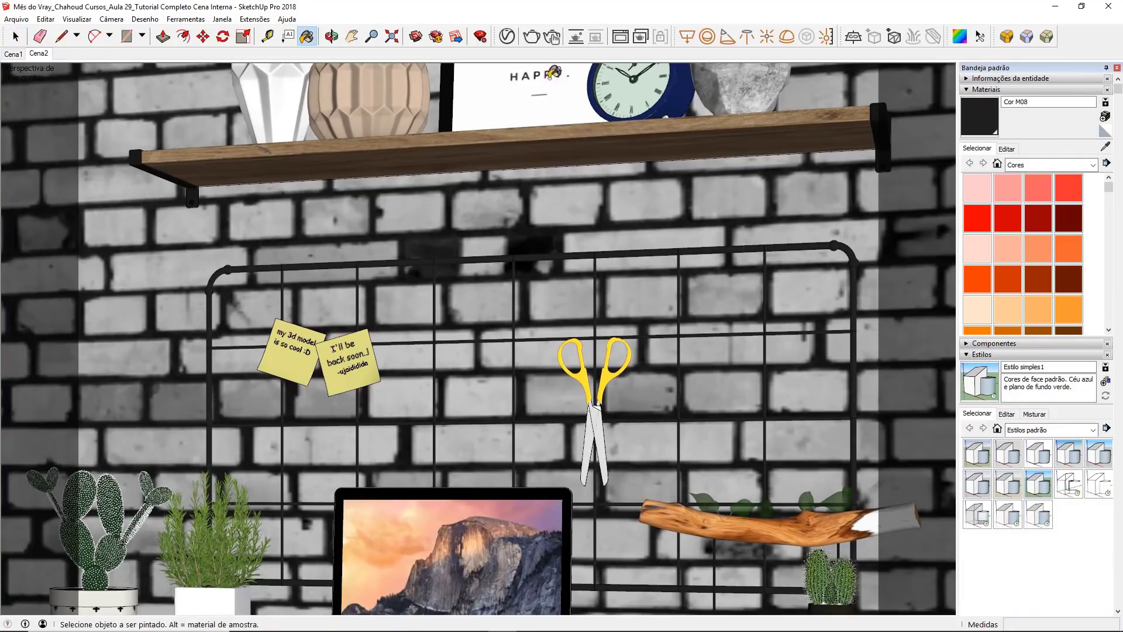
{"action": "left_click", "coordinate": [506, 36]}
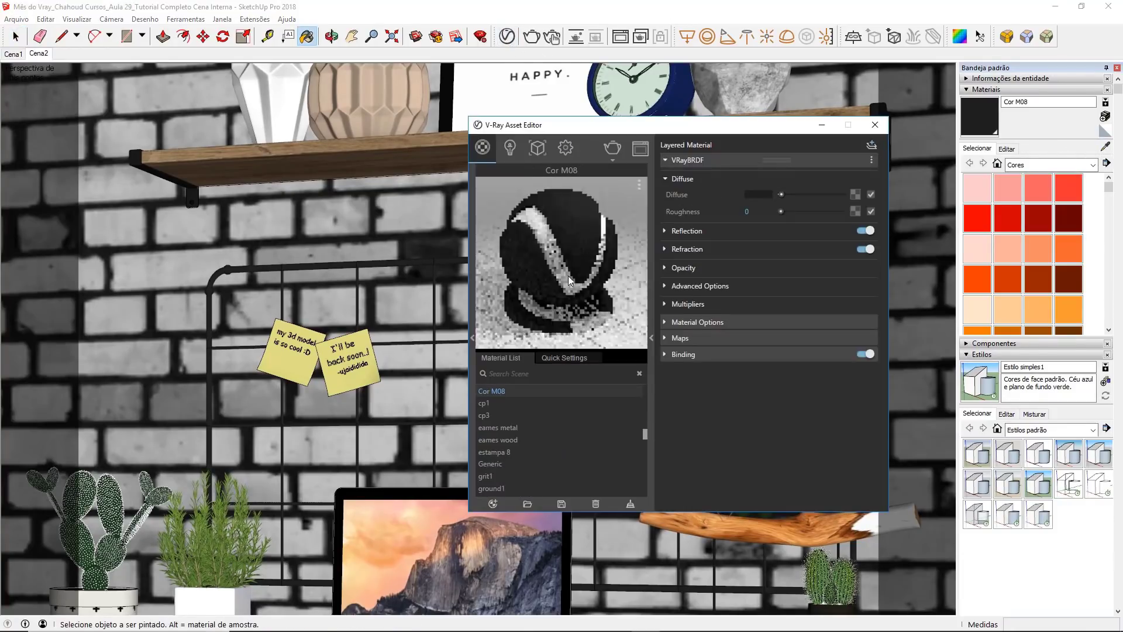
{"action": "double_click", "coordinate": [517, 392]}
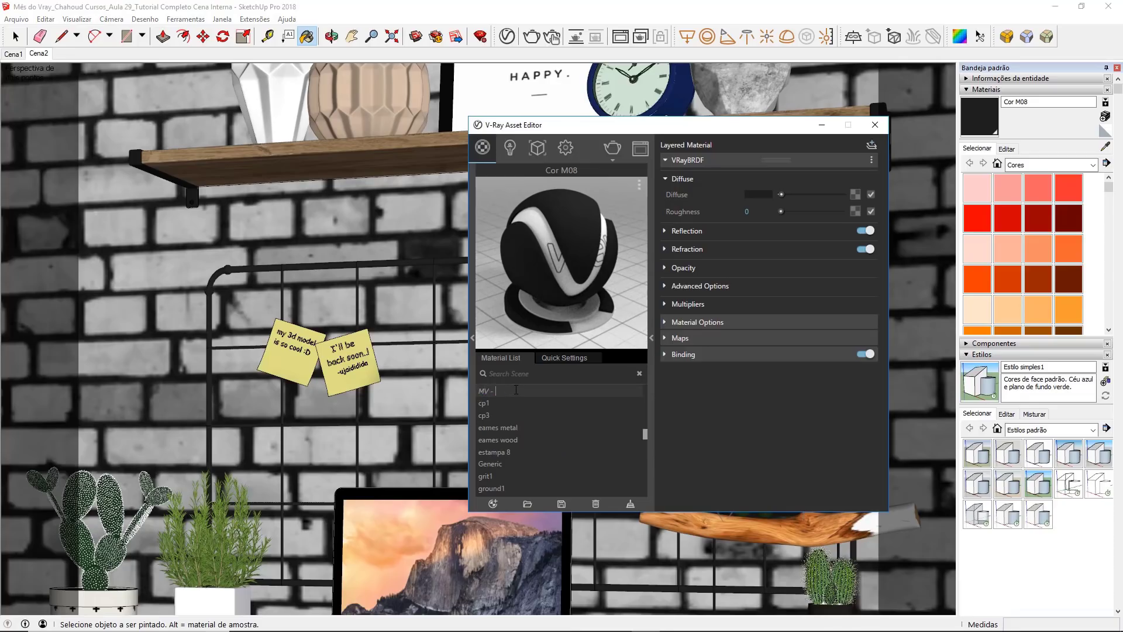
{"action": "type", "text": "Metal Preto"}
{"action": "key", "text": "Return"}
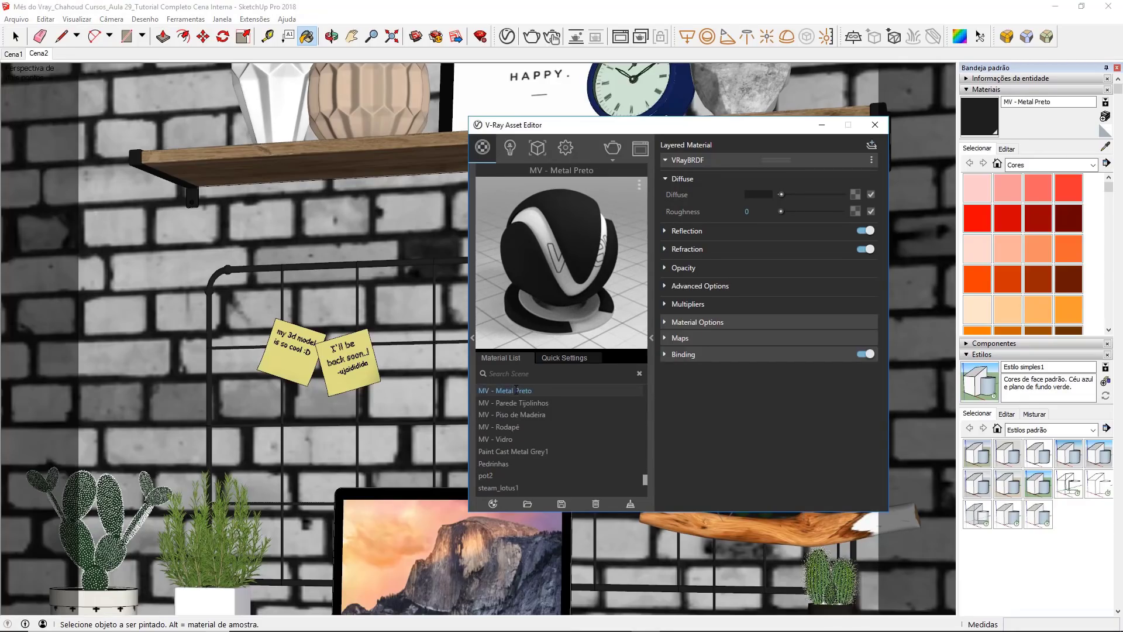
Step: Darken the diffuse colour of MV - Metal Preto slightly to a near-black grey
{"action": "left_click", "coordinate": [758, 195]}
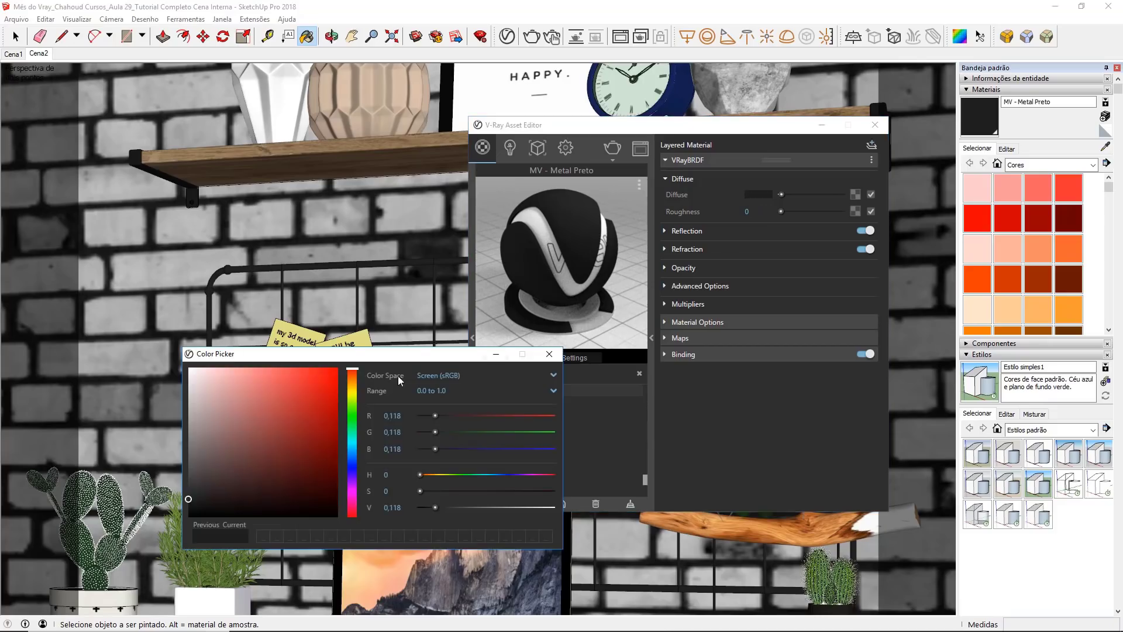
{"action": "left_click", "coordinate": [188, 503]}
{"action": "left_click", "coordinate": [548, 354]}
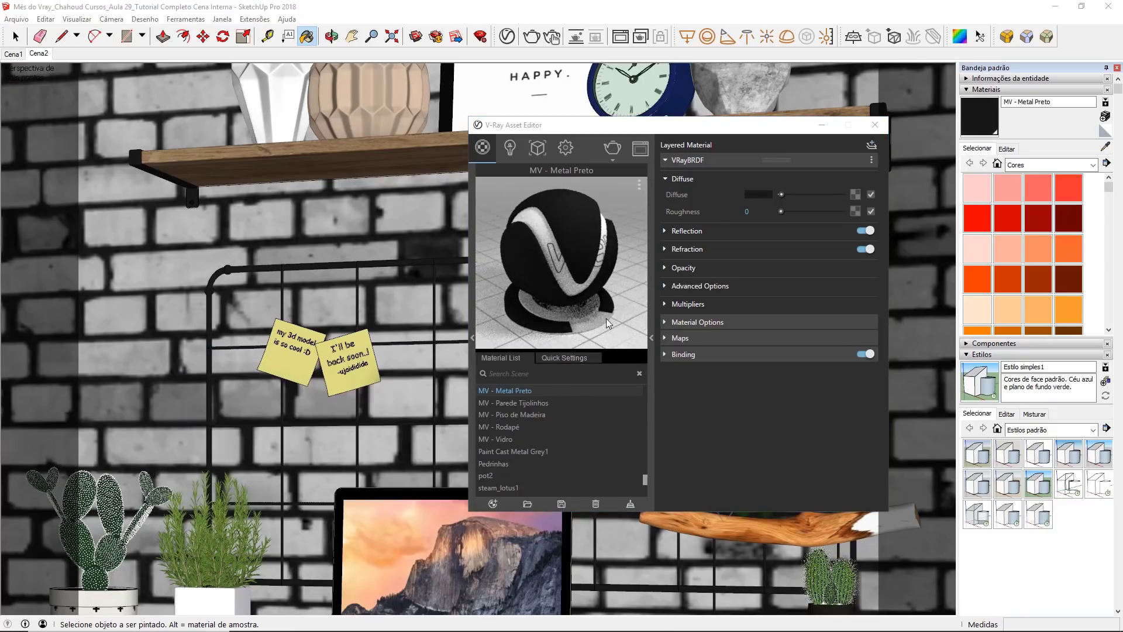
Step: Set the reflection colour of MV - Metal Preto to white and its reflection glossiness to 0.9
{"action": "left_click", "coordinate": [699, 230]}
{"action": "left_click_drag", "start_coordinate": [780, 246], "coordinate": [860, 239]}
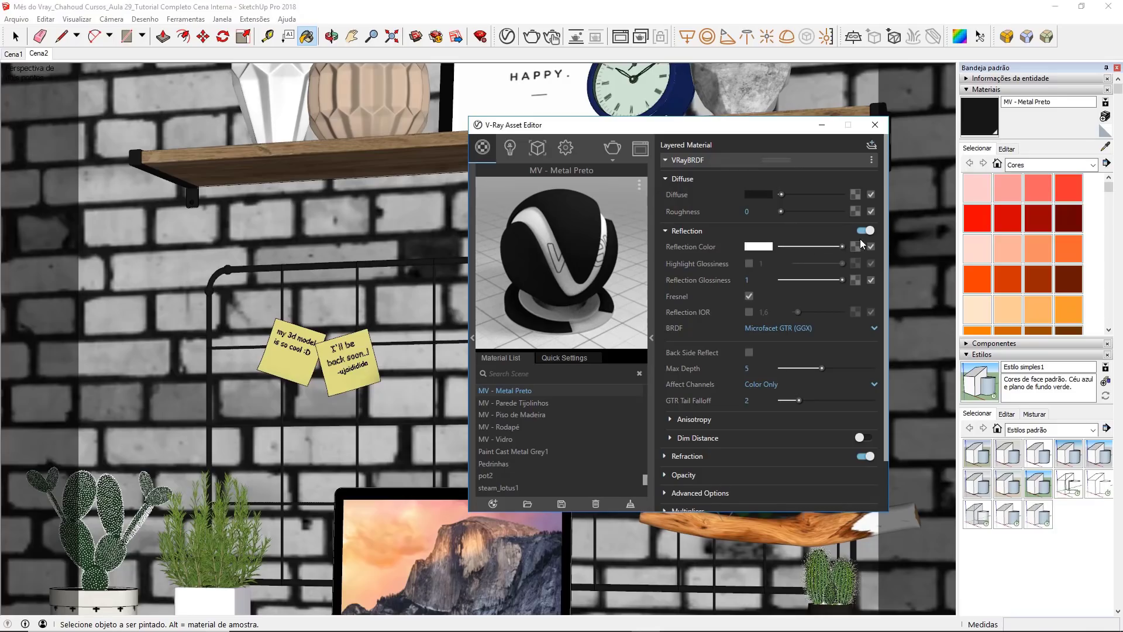
{"action": "double_click", "coordinate": [753, 280]}
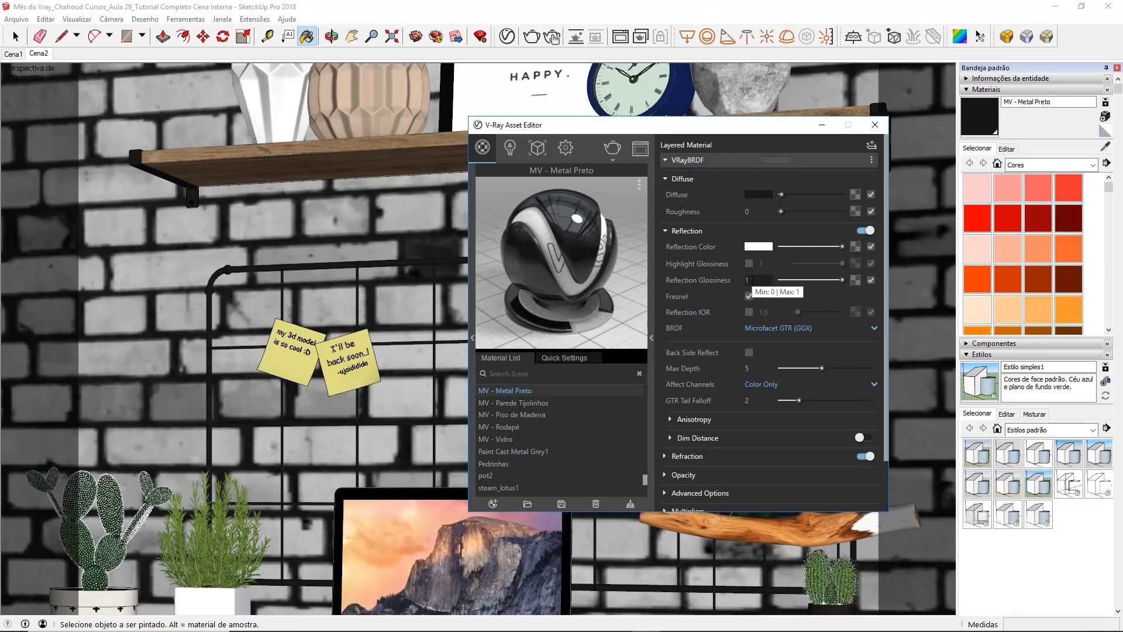
{"action": "type", "text": ",9"}
{"action": "key", "text": "Return"}
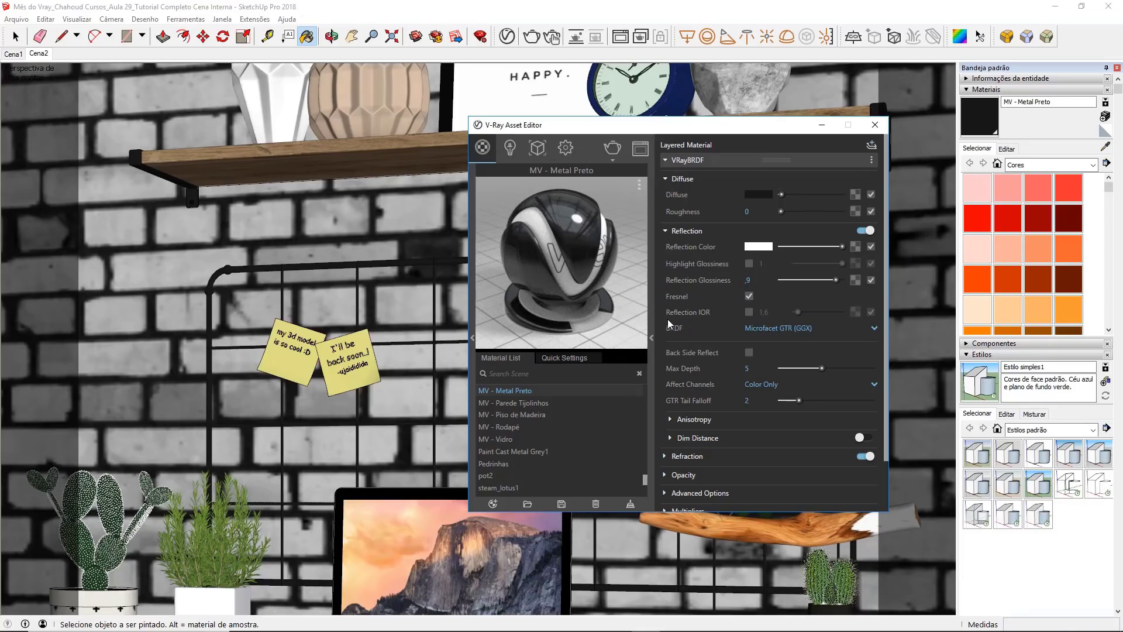
Step: Enable the separate Reflection IOR of MV - Metal Preto and set it to 1.8
{"action": "left_click", "coordinate": [749, 312]}
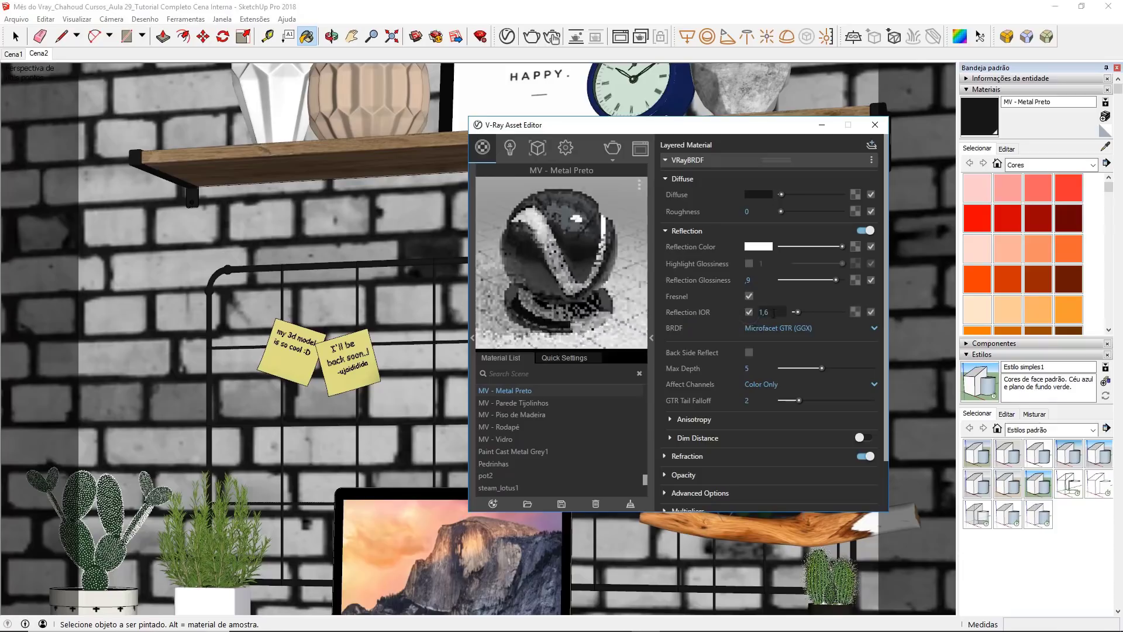
{"action": "left_click_drag", "start_coordinate": [773, 313], "coordinate": [752, 321]}
{"action": "type", "text": "1,8"}
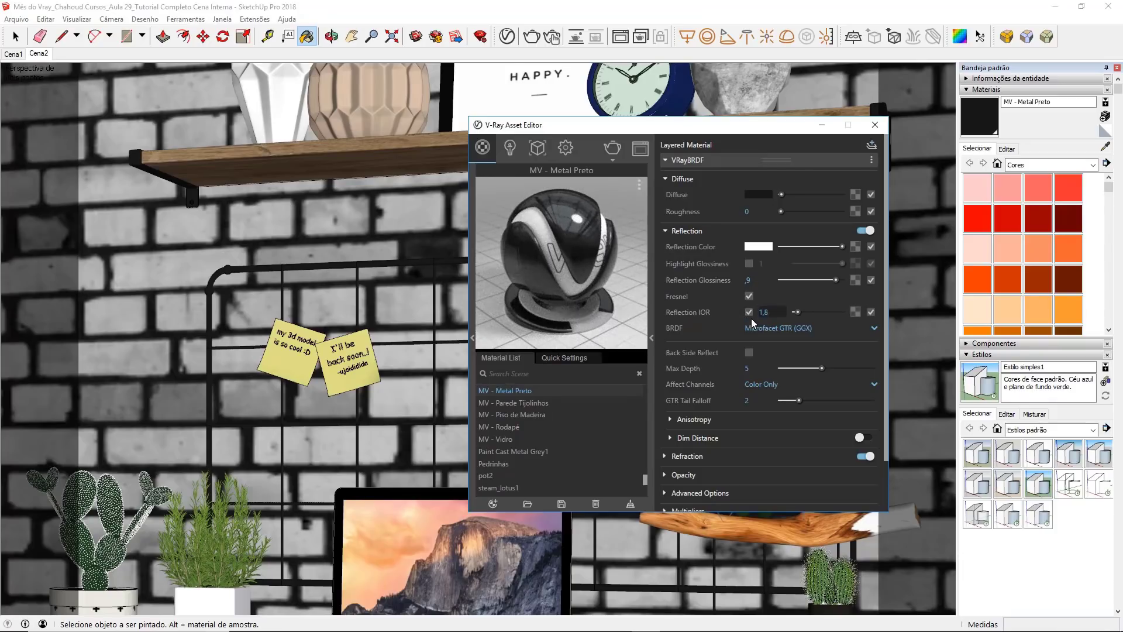
{"action": "key", "text": "Return"}
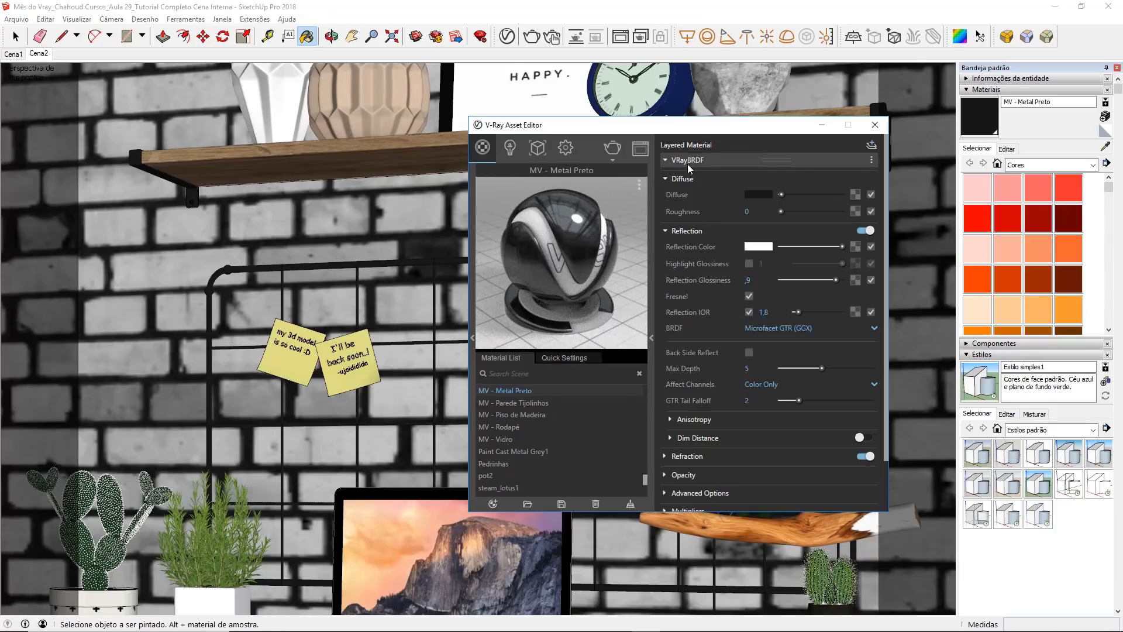
Step: Turn off the Can be Overridden option of MV - Metal Preto and close the V-Ray Asset Editor
{"action": "left_click", "coordinate": [688, 162]}
{"action": "left_click", "coordinate": [679, 177]}
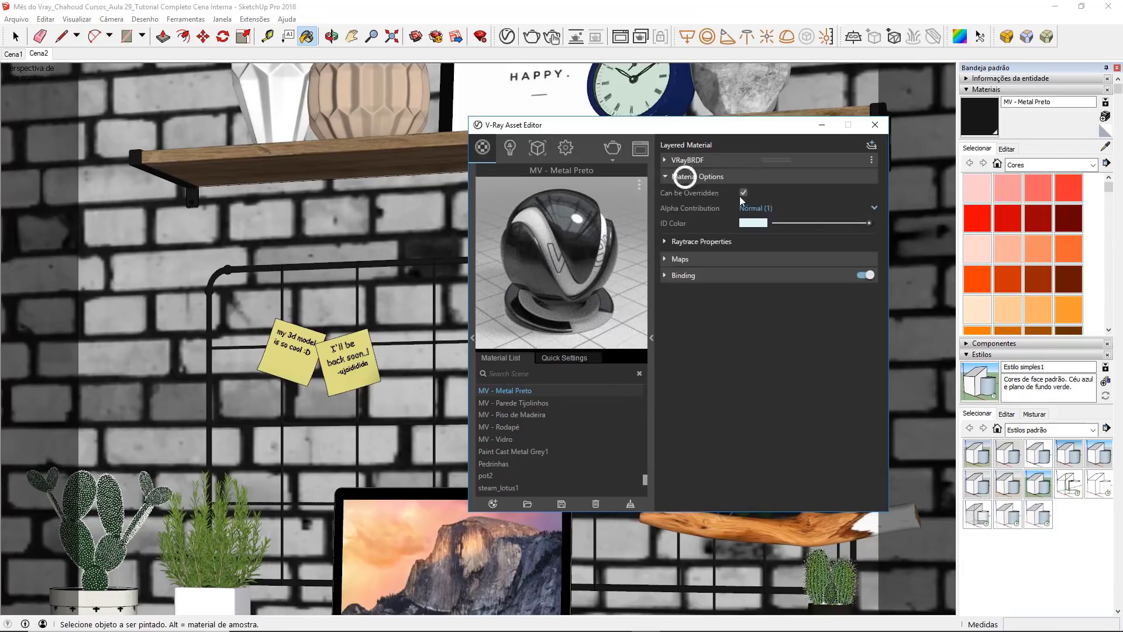
{"action": "left_click", "coordinate": [875, 125]}
Step: Render the Cena2 view with V-Ray and inspect the desk chair in the frame buffer
{"action": "left_click", "coordinate": [39, 53]}
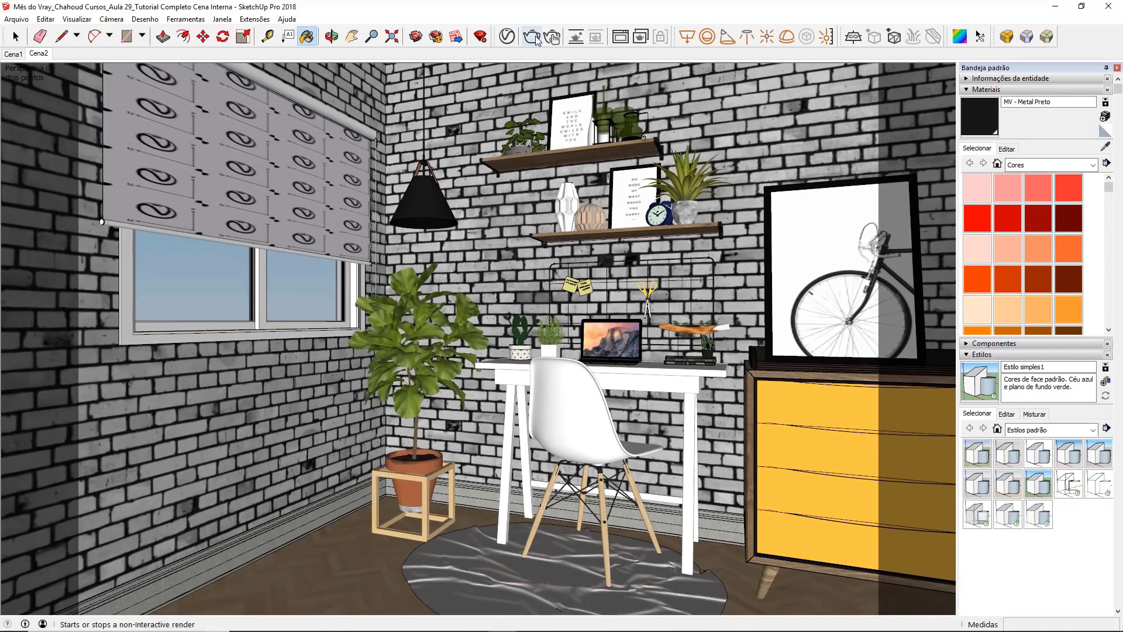
{"action": "left_click", "coordinate": [531, 37]}
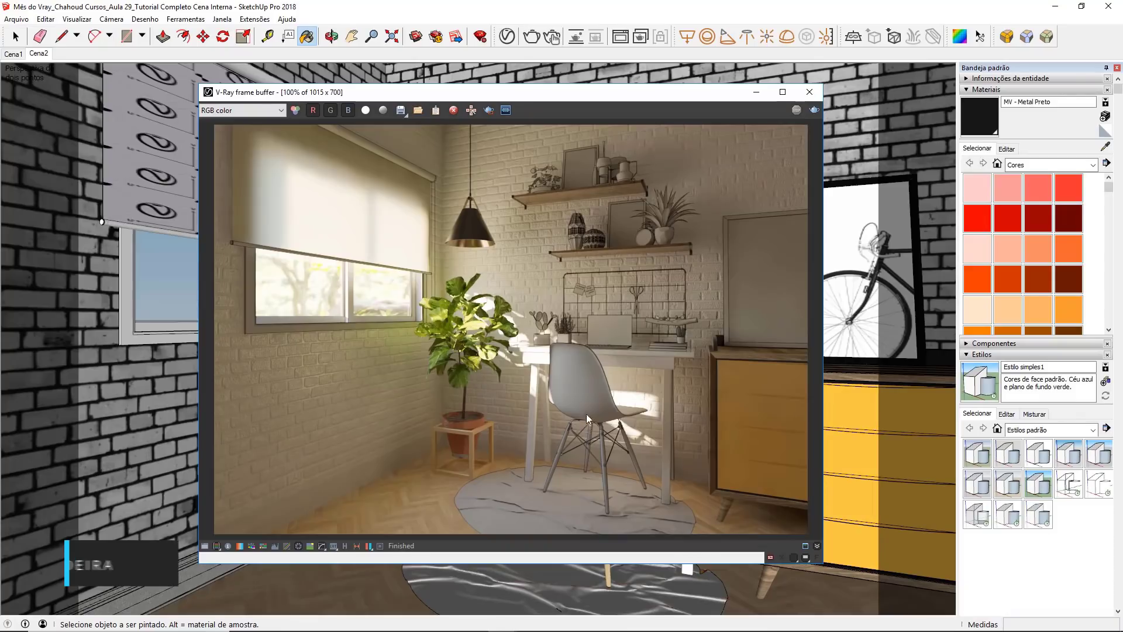
{"action": "scroll", "coordinate": [575, 383], "scroll_direction": "up", "scroll_amount": 1}
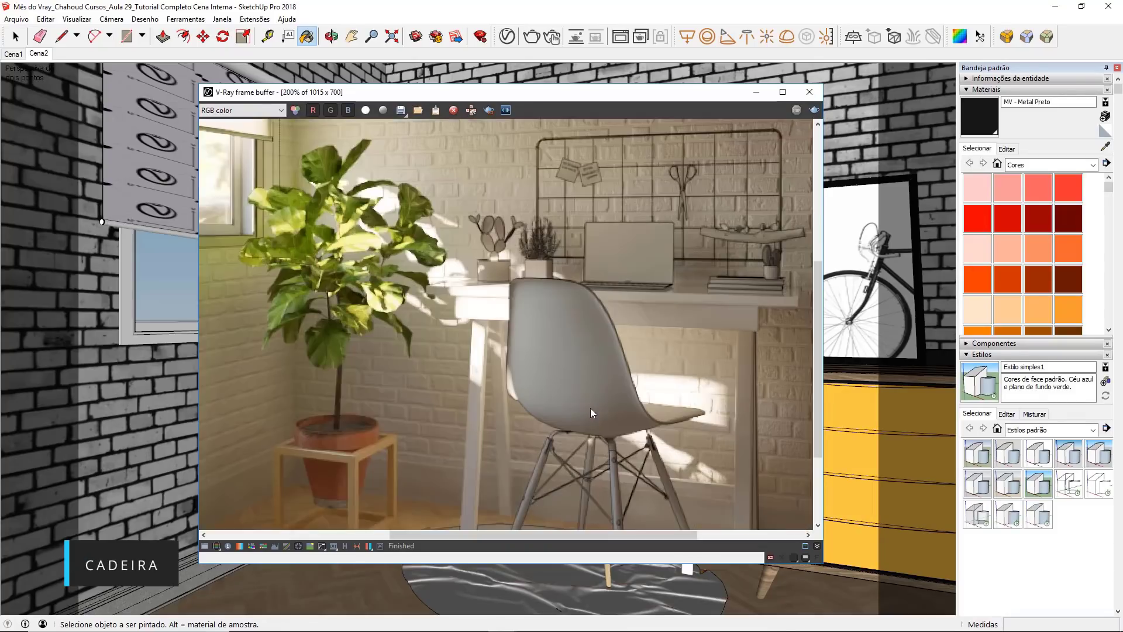
Step: Create a generic V-Ray material and name it MV - Cadeira Assento
{"action": "middle_click_drag", "start_coordinate": [602, 365], "coordinate": [574, 335]}
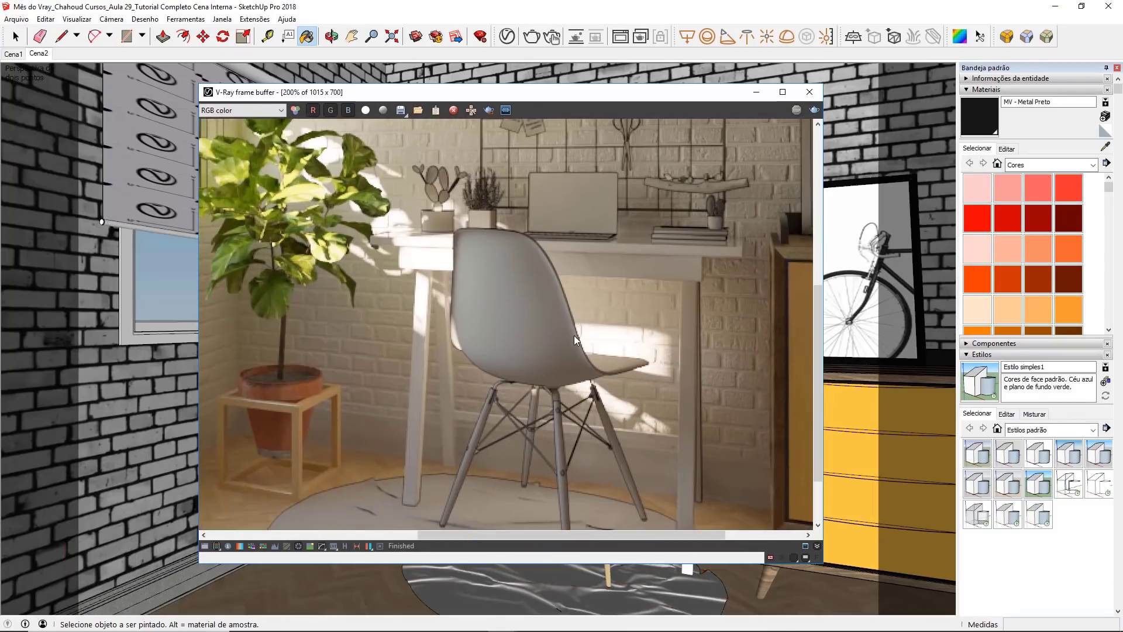
{"action": "double_click", "coordinate": [508, 331]}
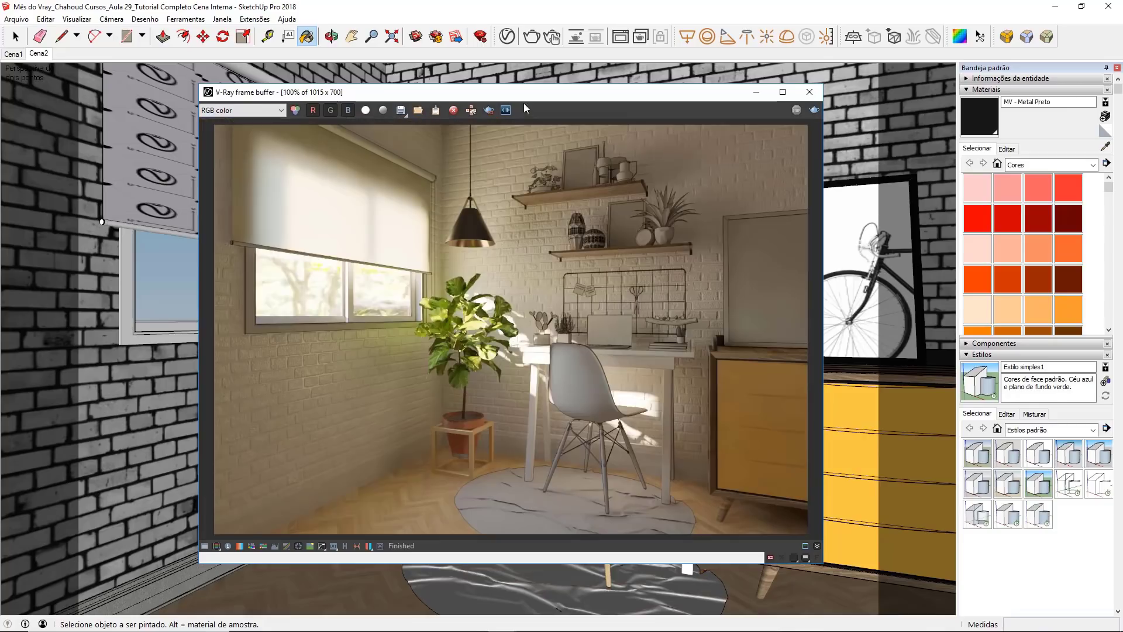
{"action": "left_click", "coordinate": [506, 37]}
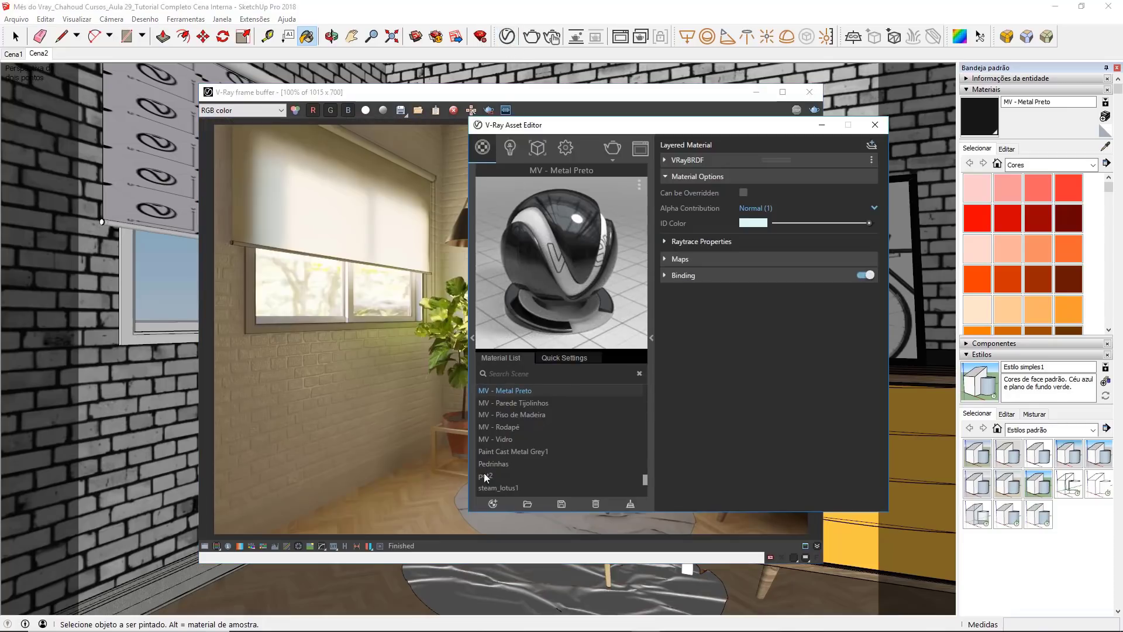
{"action": "left_click", "coordinate": [489, 506]}
{"action": "left_click", "coordinate": [529, 295]}
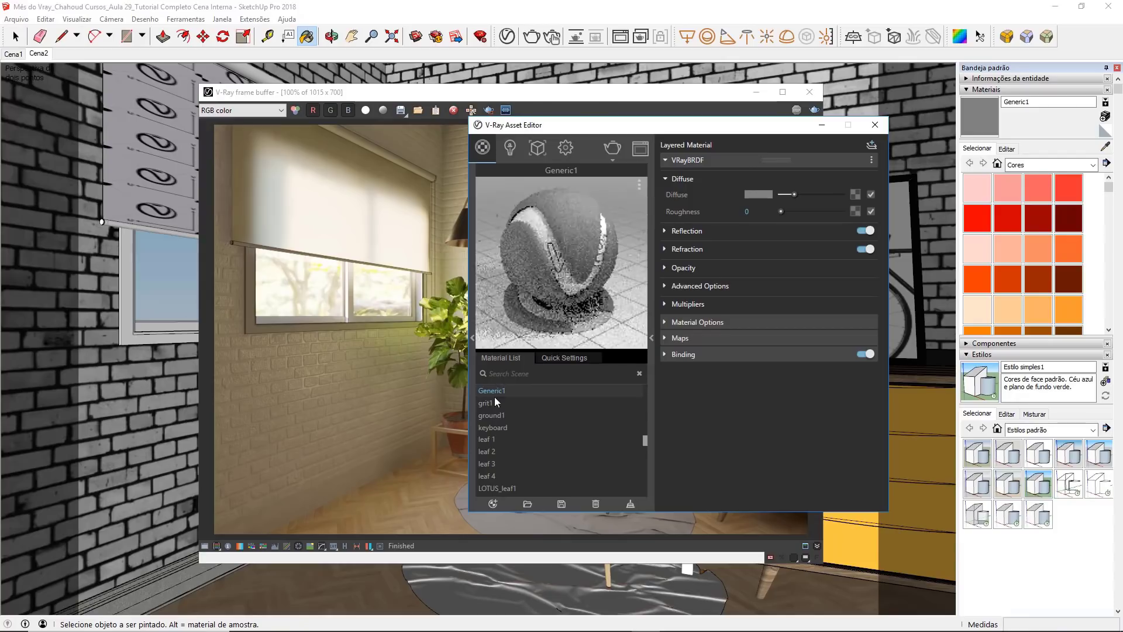
{"action": "left_click", "coordinate": [493, 398]}
{"action": "double_click", "coordinate": [493, 392]}
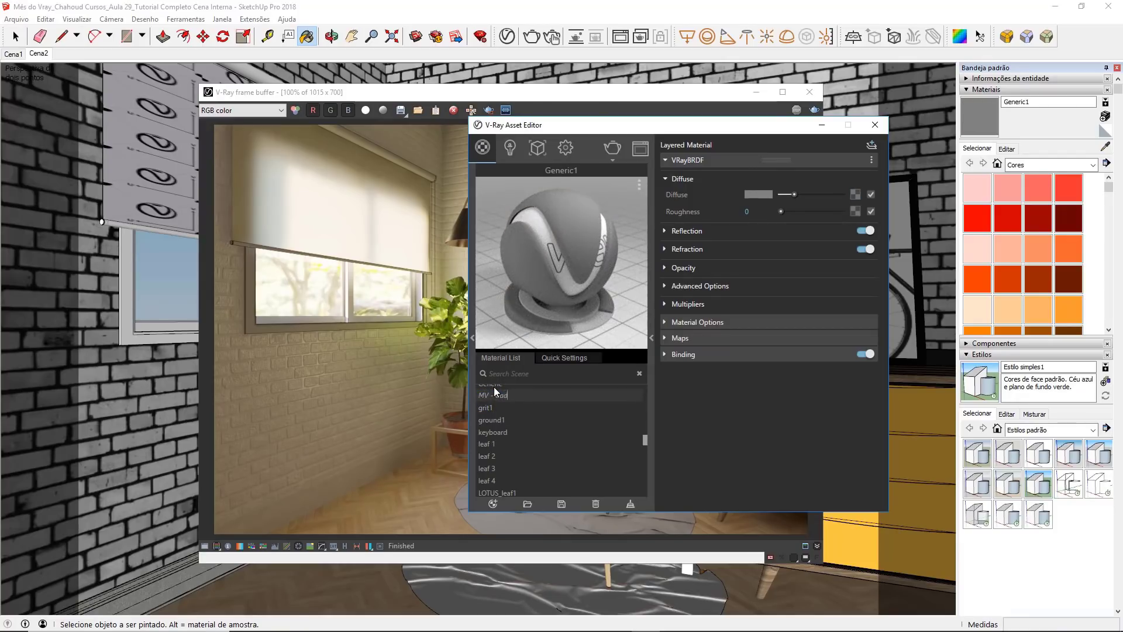
{"action": "type", "text": "MV - Cadeira Assento"}
{"action": "key", "text": "Return"}
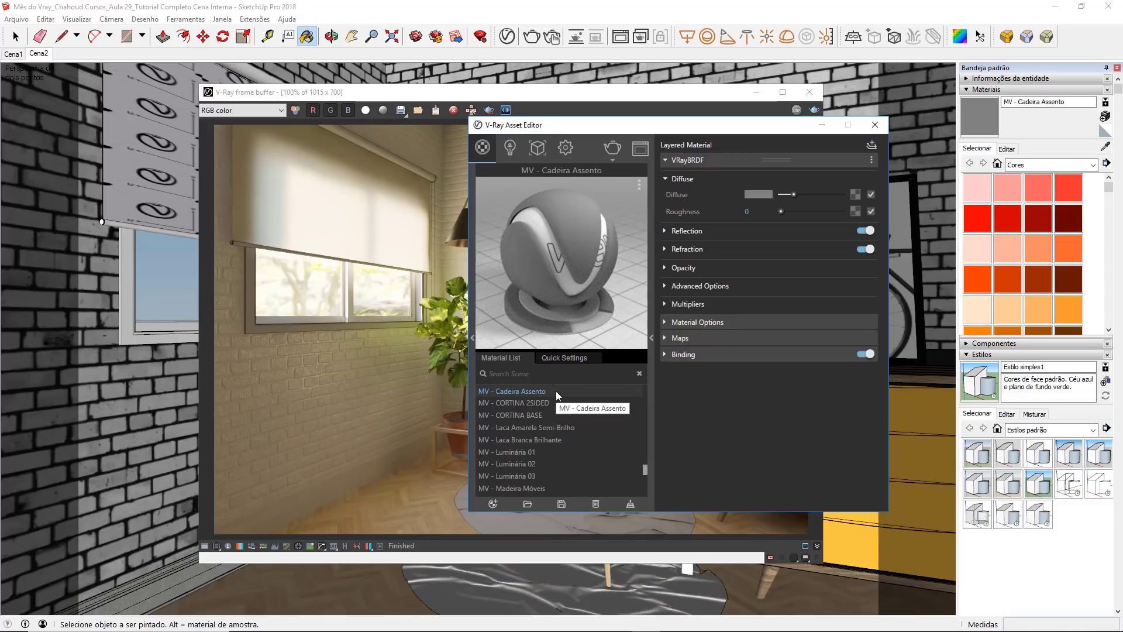
Step: Set the diffuse colour of MV - Cadeira Assento to near-black, with R, G and B at 0.03
{"action": "left_click", "coordinate": [749, 192]}
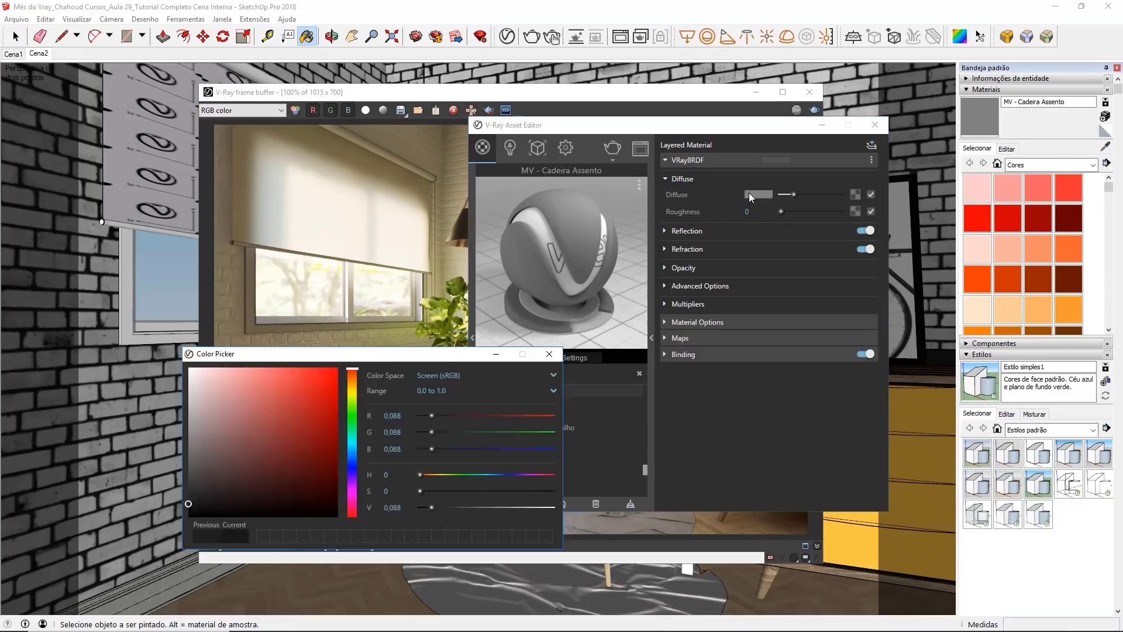
{"action": "mouse_move", "coordinate": [325, 419]}
{"action": "left_mouse_down"}
{"action": "mouse_move", "coordinate": [226, 458]}
{"action": "mouse_move", "coordinate": [183, 510]}
{"action": "left_mouse_up"}
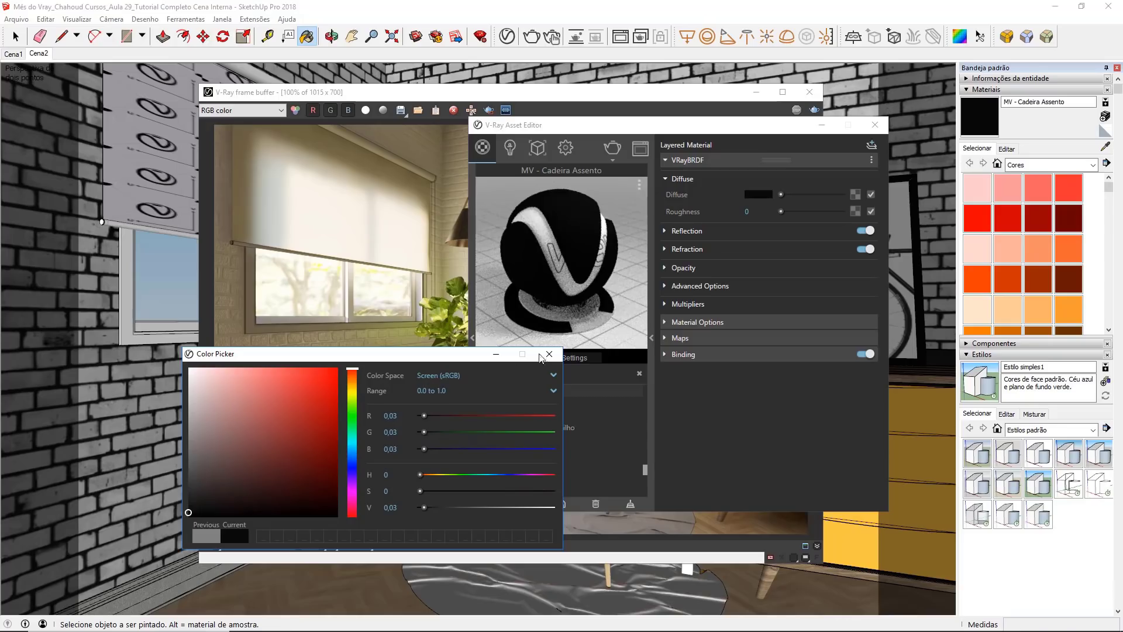
{"action": "left_click_drag", "start_coordinate": [186, 510], "coordinate": [189, 511]}
{"action": "left_click", "coordinate": [548, 355]}
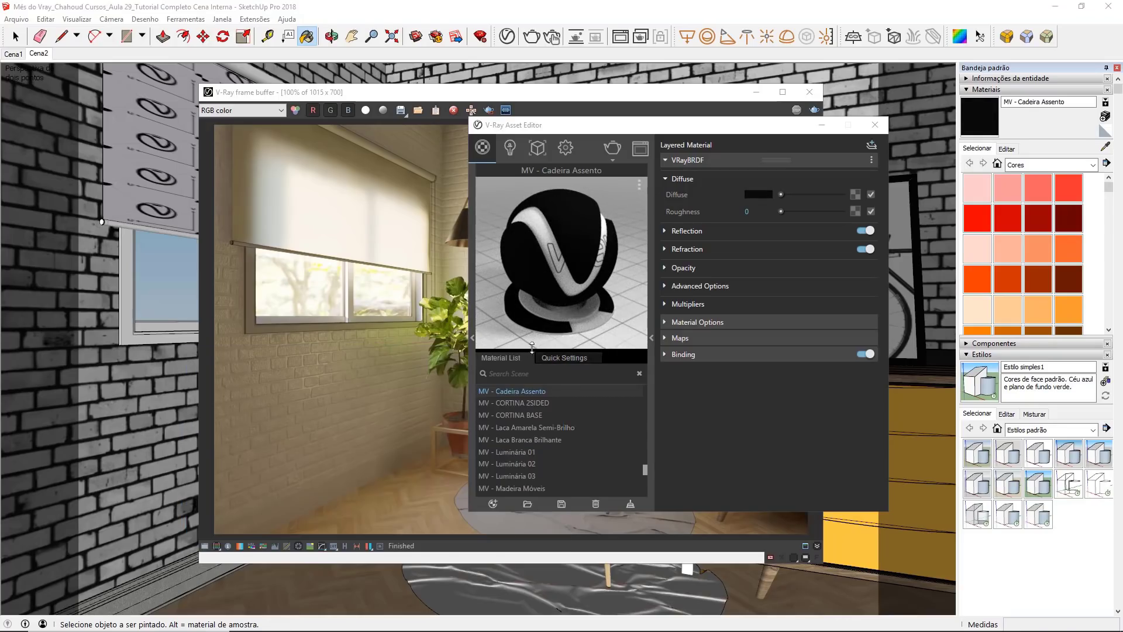
Step: Set the reflection colour of MV - Cadeira Assento to white and enable its separate Reflection IOR at 2.3
{"action": "left_click", "coordinate": [685, 230]}
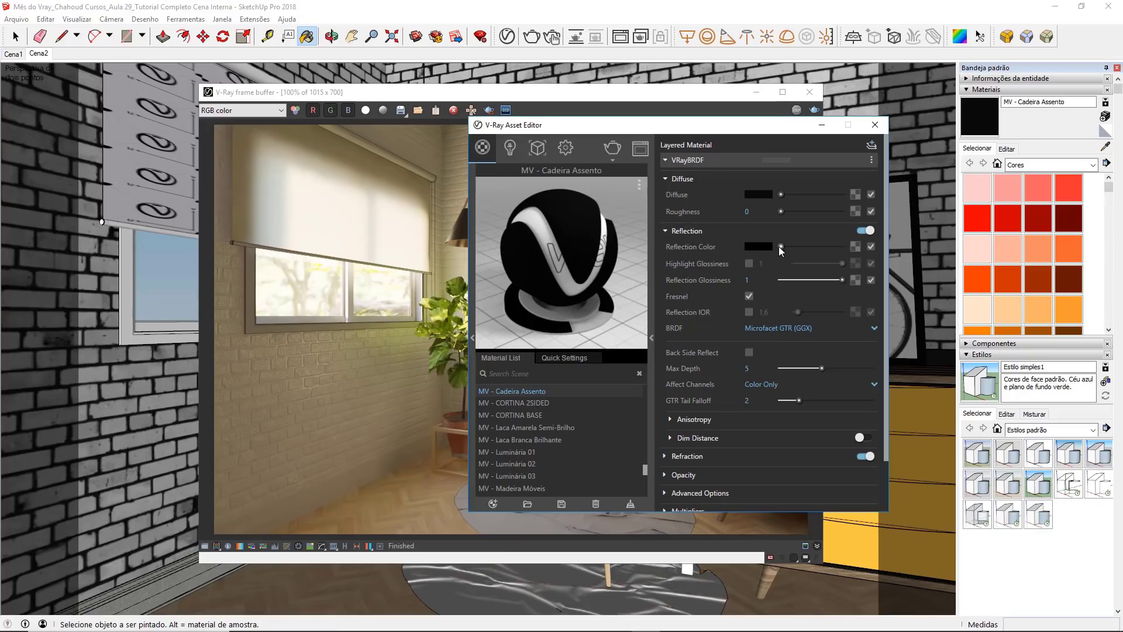
{"action": "left_click_drag", "start_coordinate": [780, 247], "coordinate": [846, 241]}
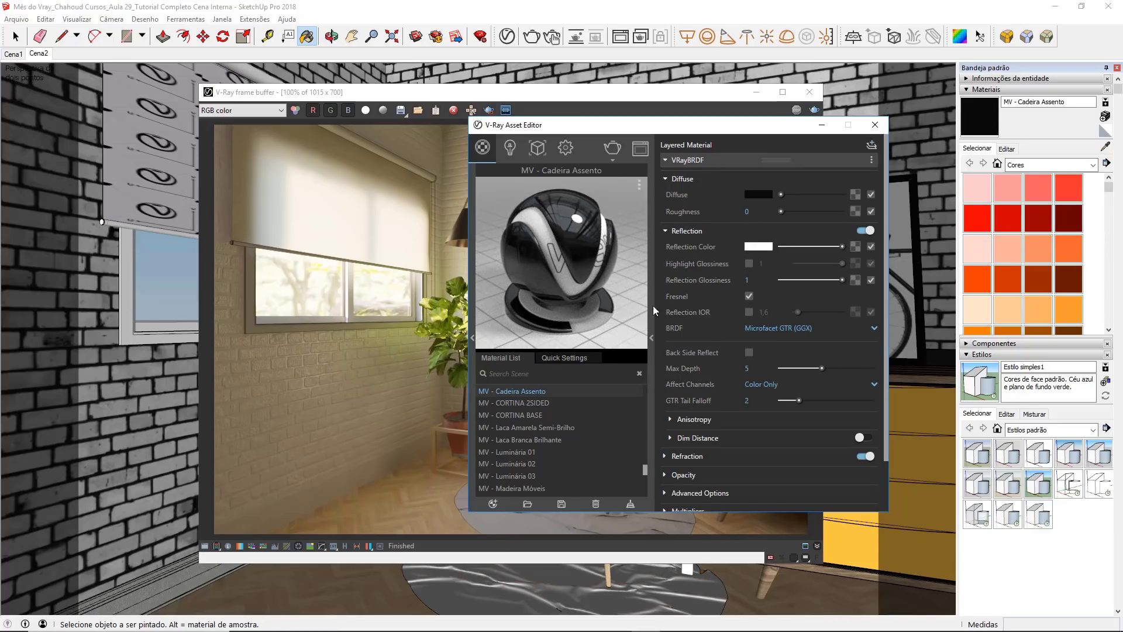
{"action": "left_click", "coordinate": [750, 312]}
{"action": "left_click", "coordinate": [759, 314]}
{"action": "type", "text": "2,3"}
{"action": "key", "text": "Return"}
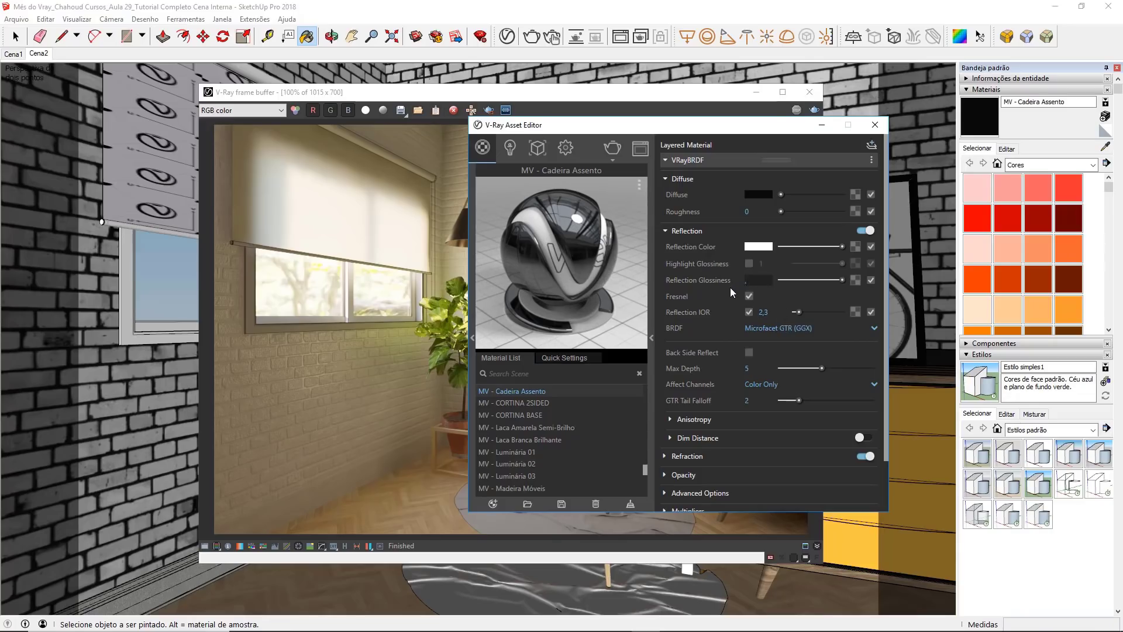
Step: Set the reflection glossiness of MV - Cadeira Assento to 0.85
{"action": "type", "text": "8"}
{"action": "key", "text": "Return"}
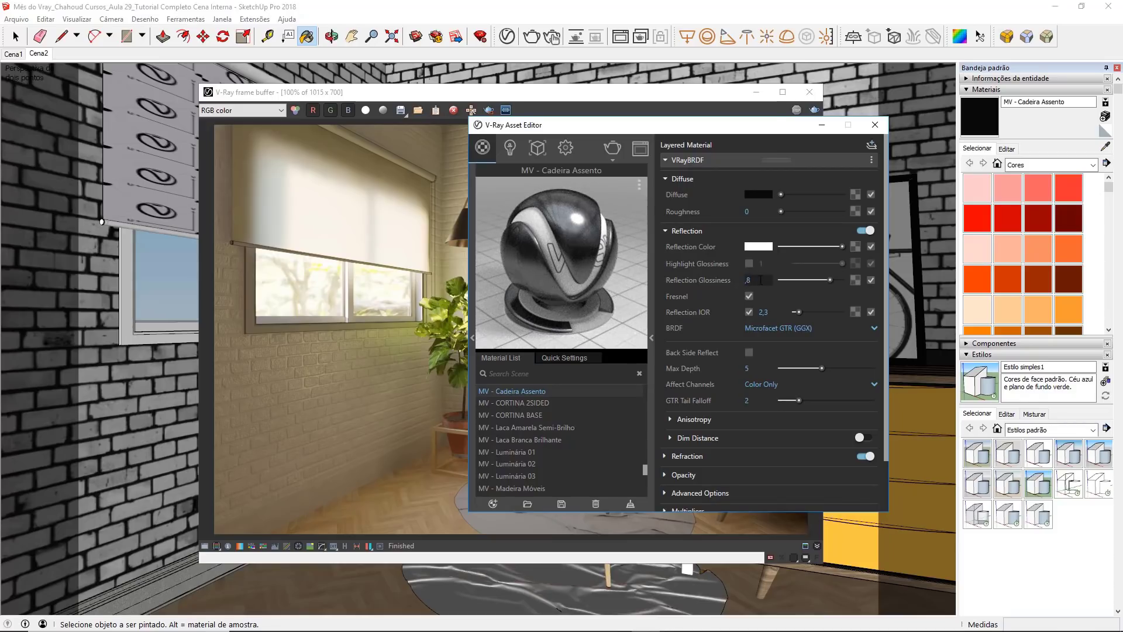
{"action": "type", "text": "5"}
{"action": "key", "text": "Return"}
Step: Set the refraction colour of MV - Cadeira Assento to full white
{"action": "scroll", "coordinate": [675, 233], "scroll_direction": "down", "scroll_amount": 2}
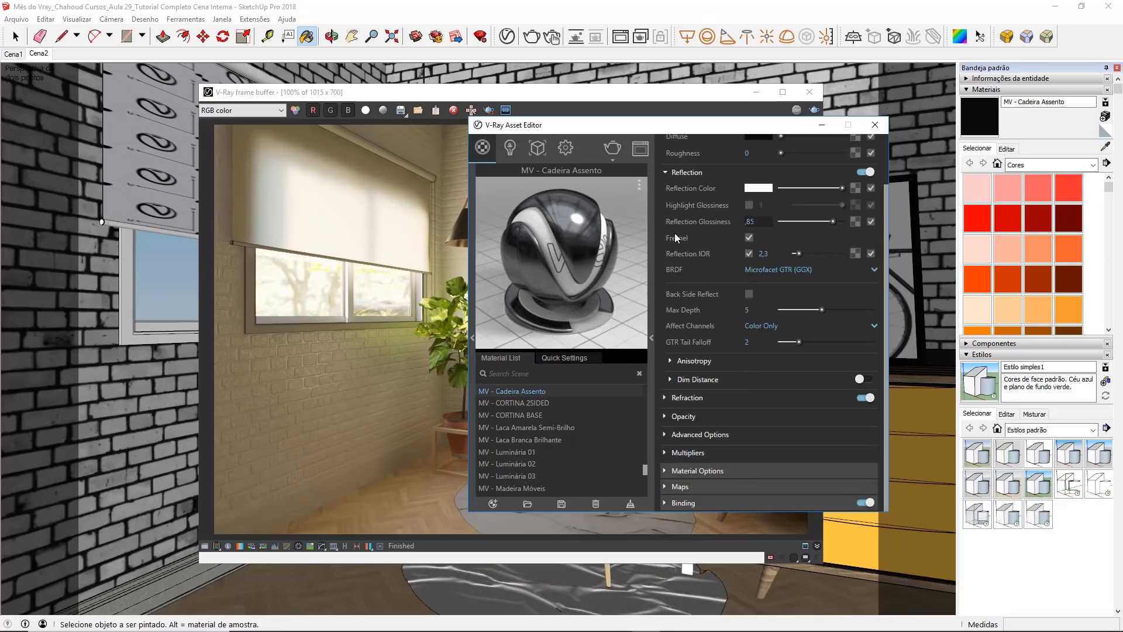
{"action": "left_click", "coordinate": [667, 398]}
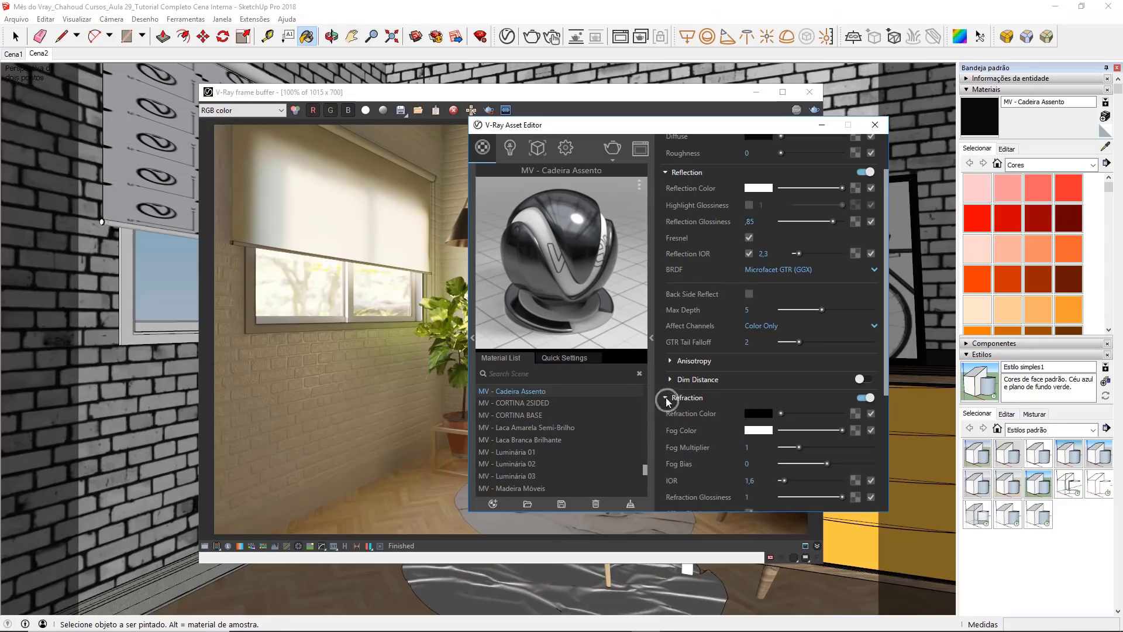
{"action": "scroll", "coordinate": [662, 392], "scroll_direction": "down", "scroll_amount": 2}
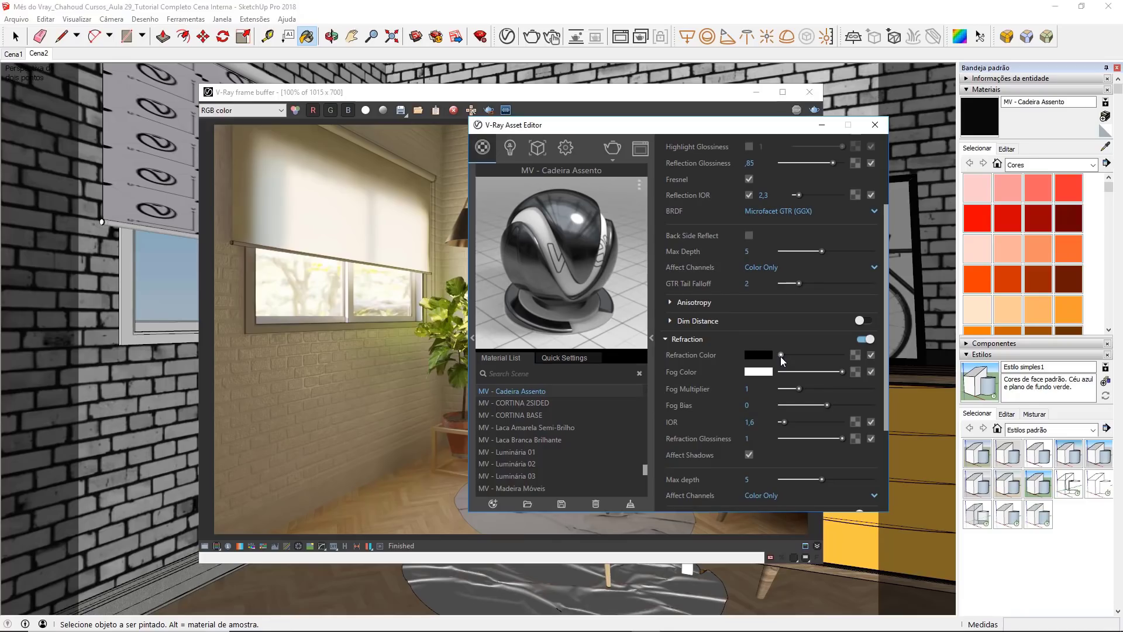
{"action": "left_click_drag", "start_coordinate": [783, 356], "coordinate": [858, 354]}
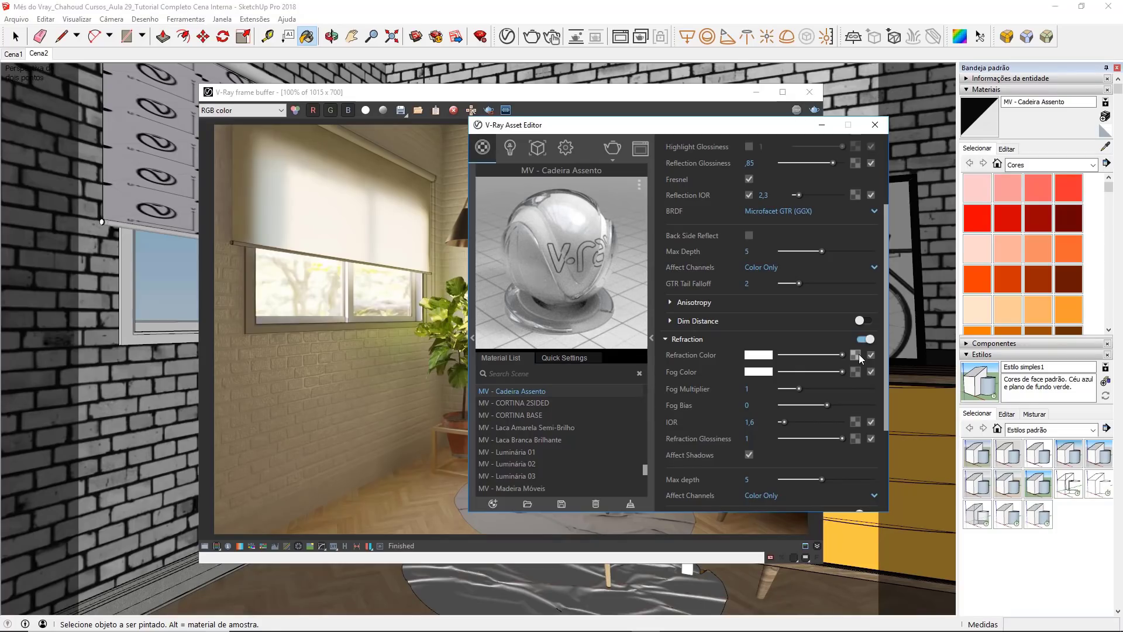
Step: Set the fog colour of MV - Cadeira Assento to teal, about R 0.259, G 0.545, B 0.541
{"action": "left_click", "coordinate": [759, 373]}
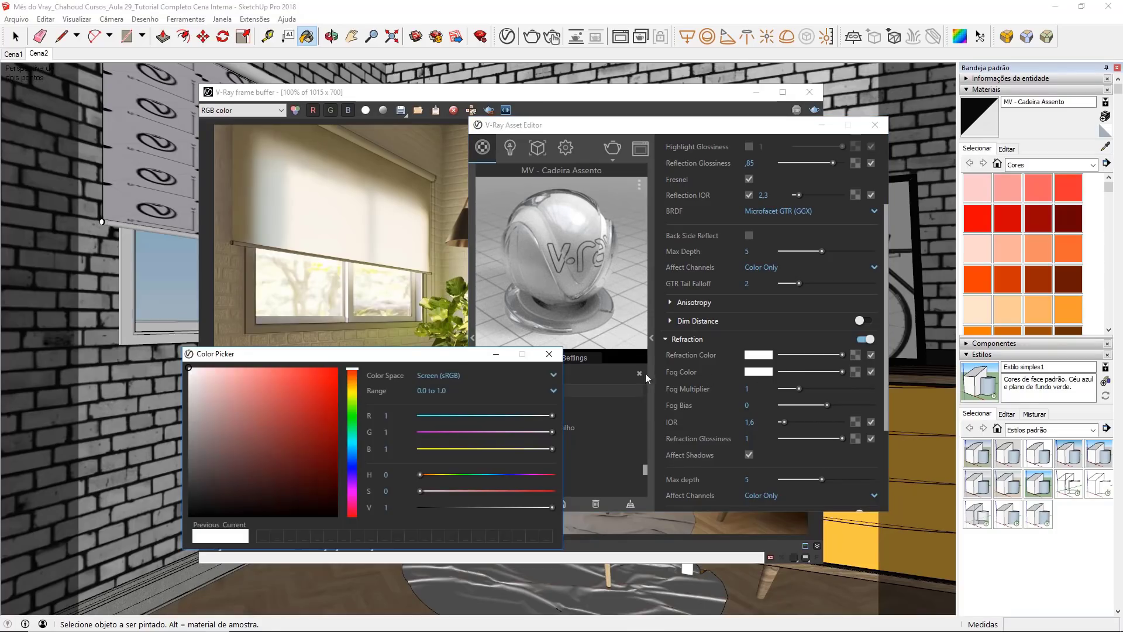
{"action": "left_click_drag", "start_coordinate": [438, 357], "coordinate": [577, 305]}
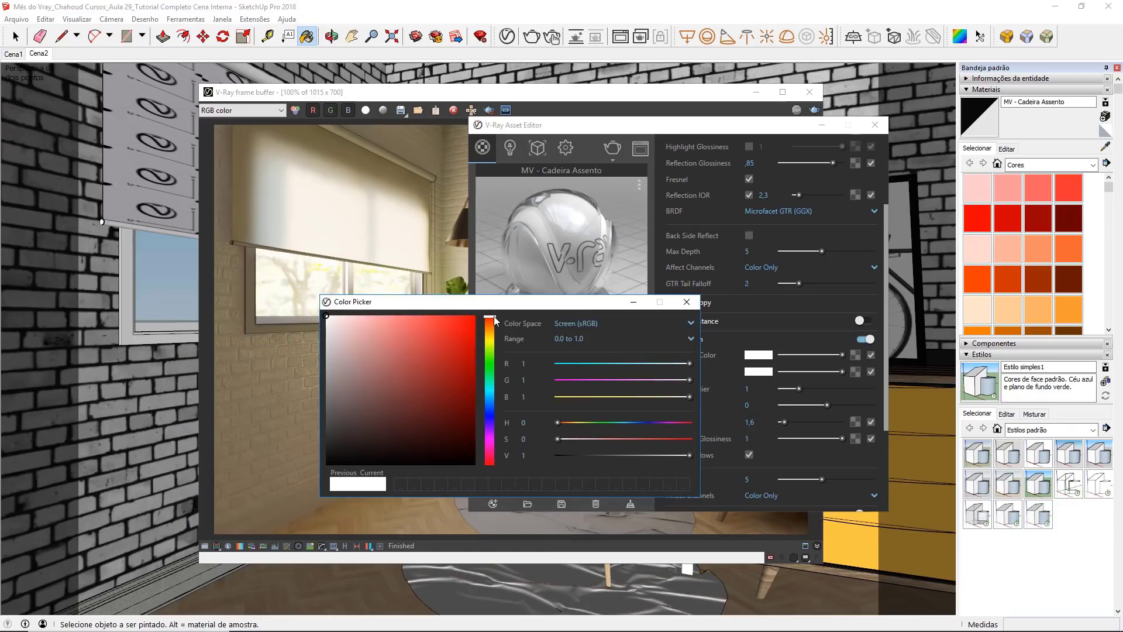
{"action": "left_click_drag", "start_coordinate": [494, 316], "coordinate": [489, 389]}
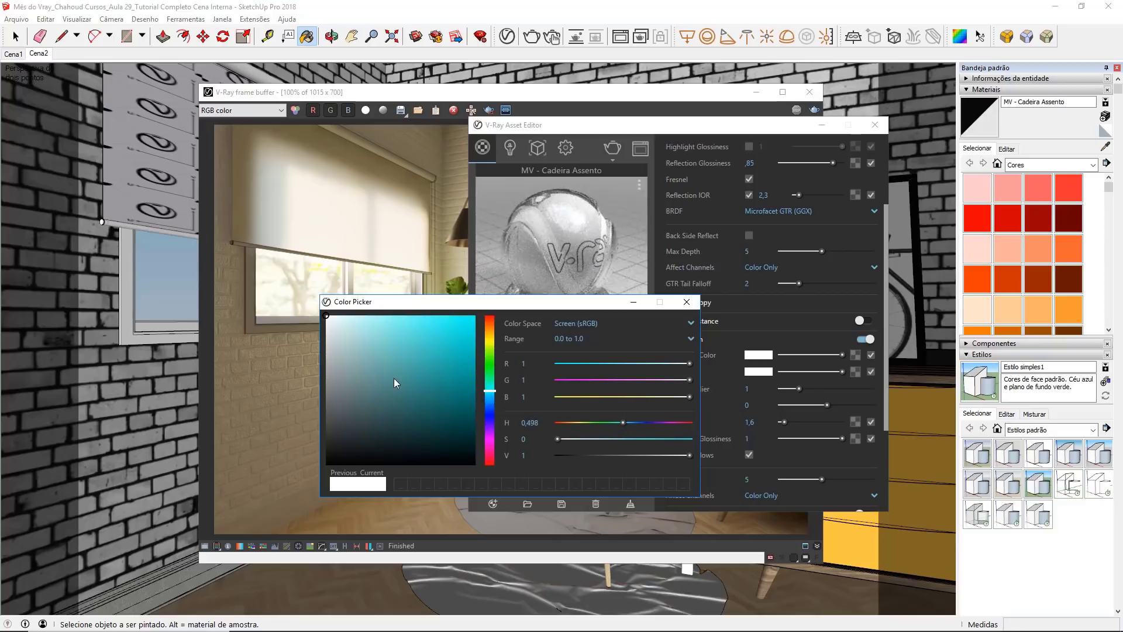
{"action": "left_click_drag", "start_coordinate": [395, 378], "coordinate": [405, 384]}
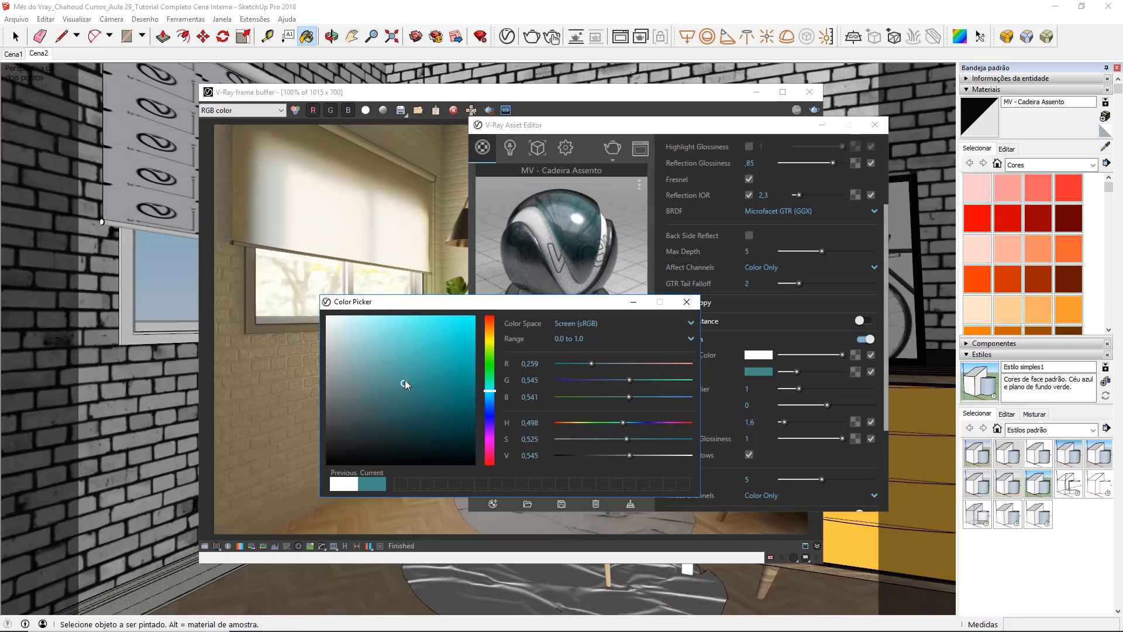
{"action": "left_click", "coordinate": [689, 302]}
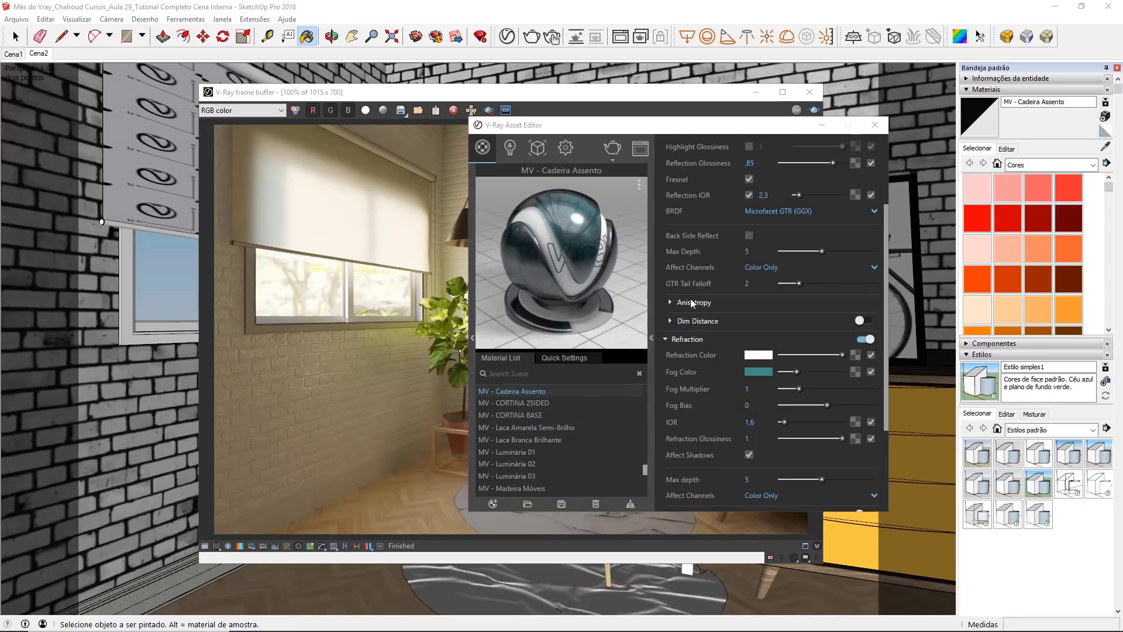
Step: Turn off the Can be Overridden option of MV - Cadeira Assento and close the V-Ray Asset Editor and frame buffer
{"action": "left_click", "coordinate": [688, 337]}
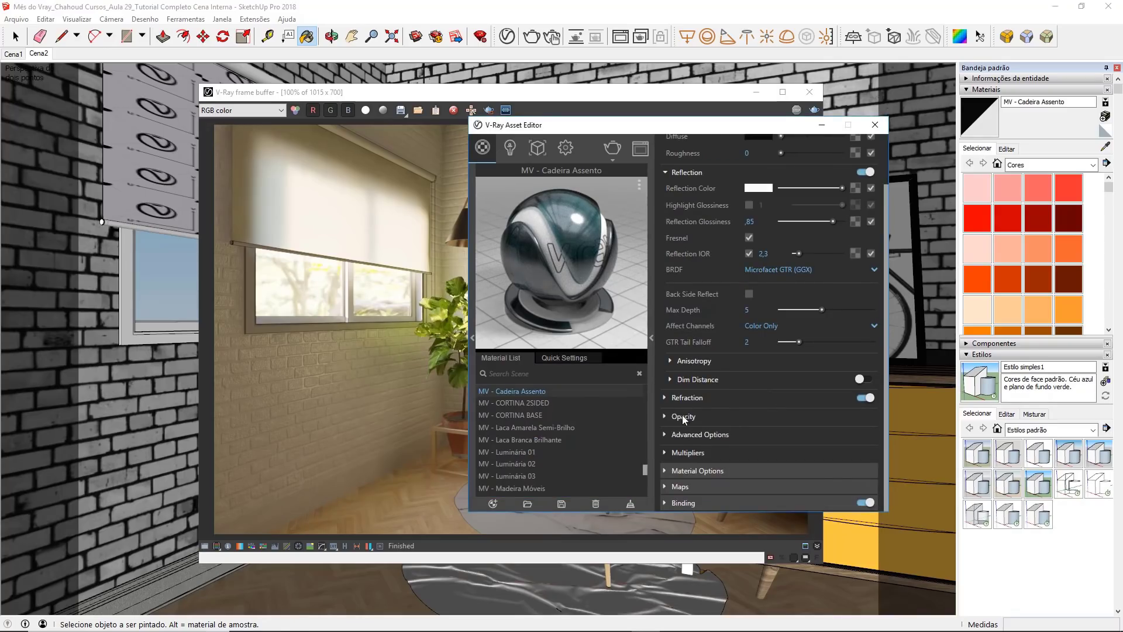
{"action": "left_click", "coordinate": [692, 470]}
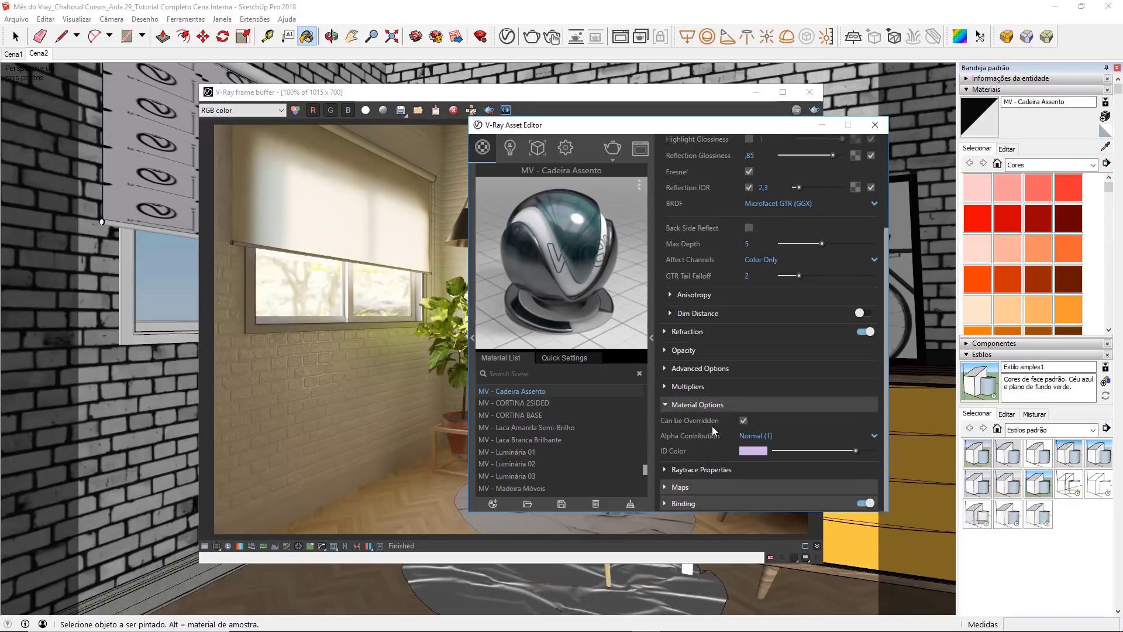
{"action": "left_click", "coordinate": [743, 420]}
{"action": "left_click", "coordinate": [878, 126]}
{"action": "left_click", "coordinate": [807, 93]}
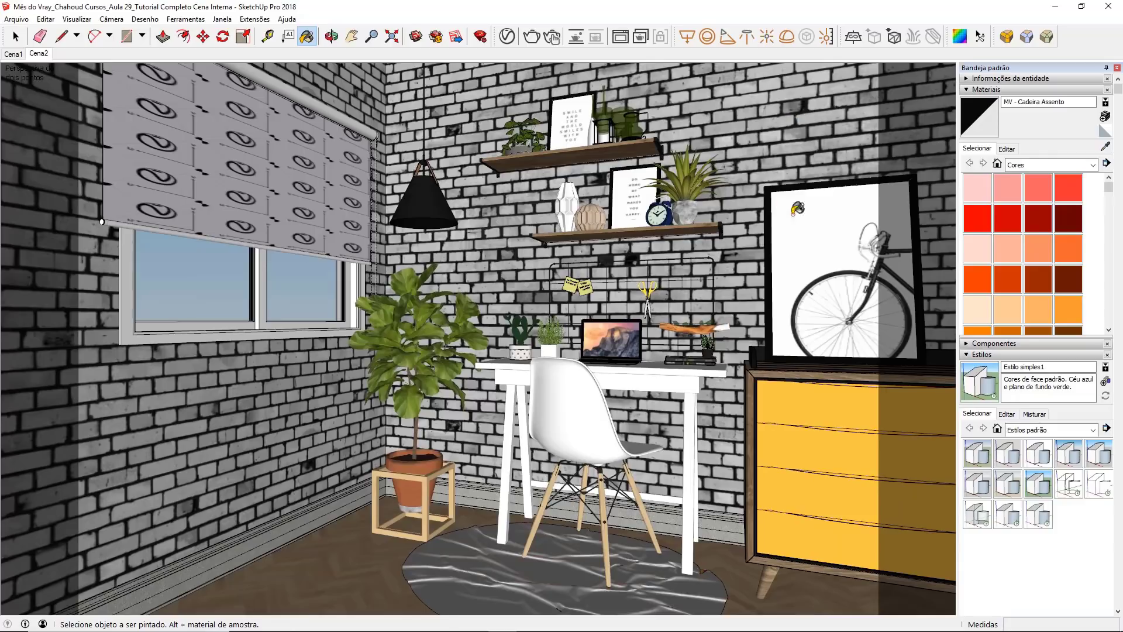
Step: Sample the eames wood material from the chair's front leg and open it in the V-Ray Asset Editor
{"action": "left_click", "coordinate": [1105, 147]}
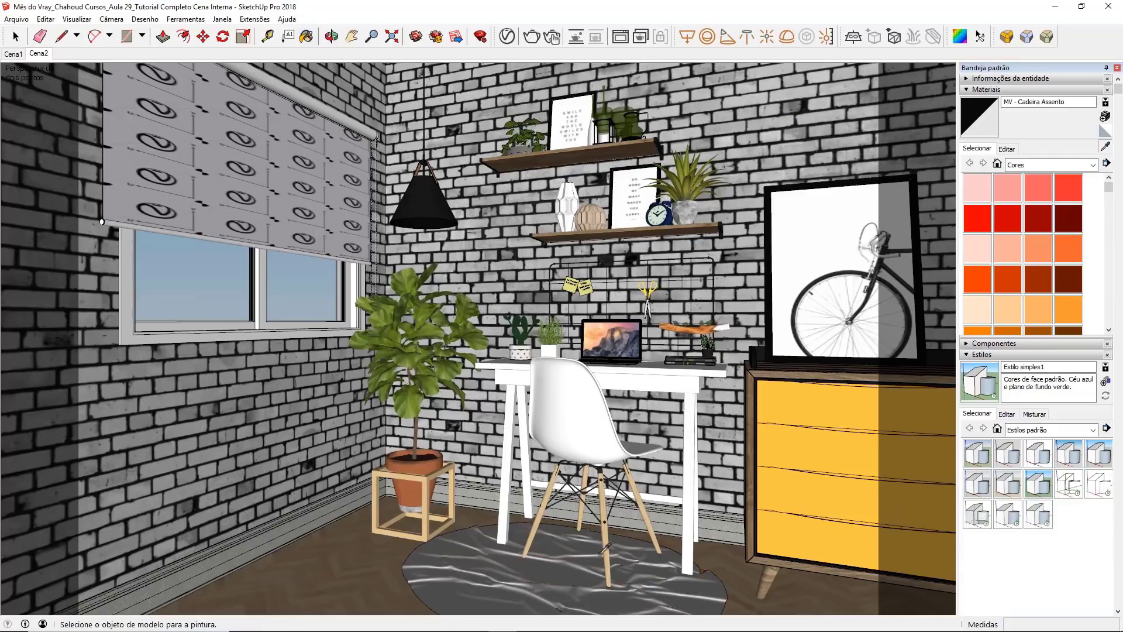
{"action": "scroll", "coordinate": [600, 585], "scroll_direction": "up", "scroll_amount": 3}
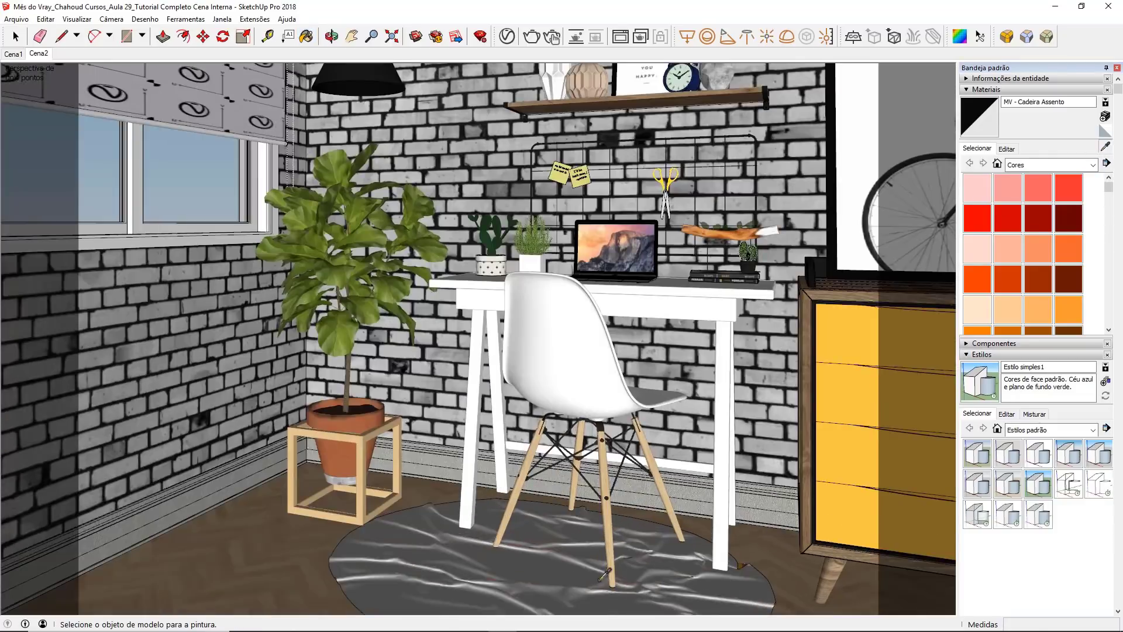
{"action": "scroll", "coordinate": [606, 577], "scroll_direction": "up", "scroll_amount": 3}
{"action": "left_click", "coordinate": [609, 518]}
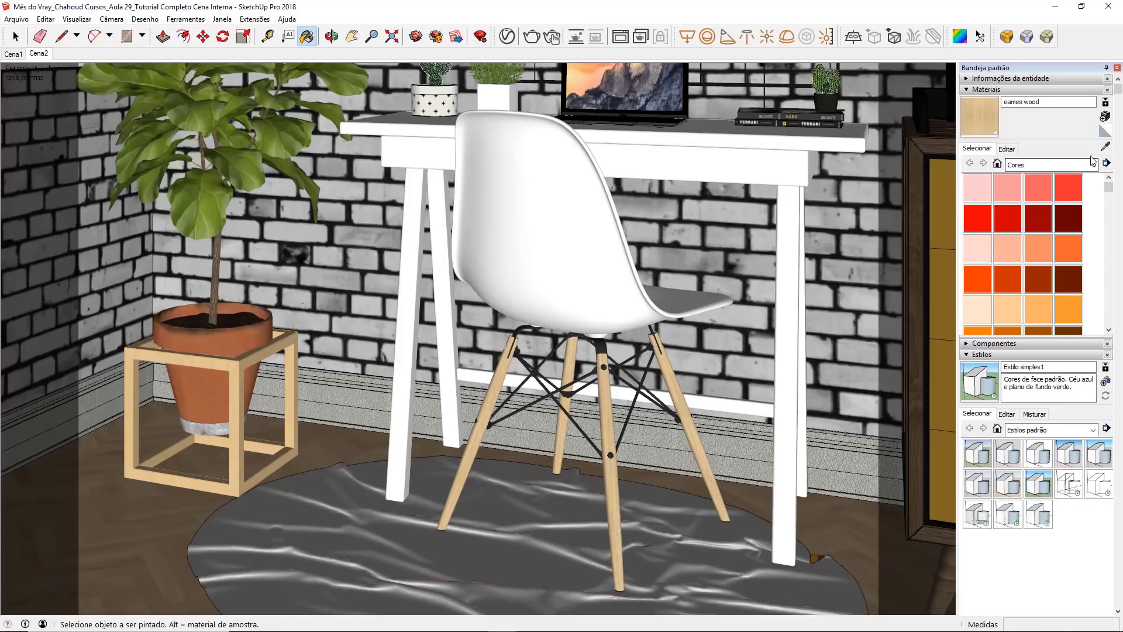
{"action": "left_click", "coordinate": [506, 36]}
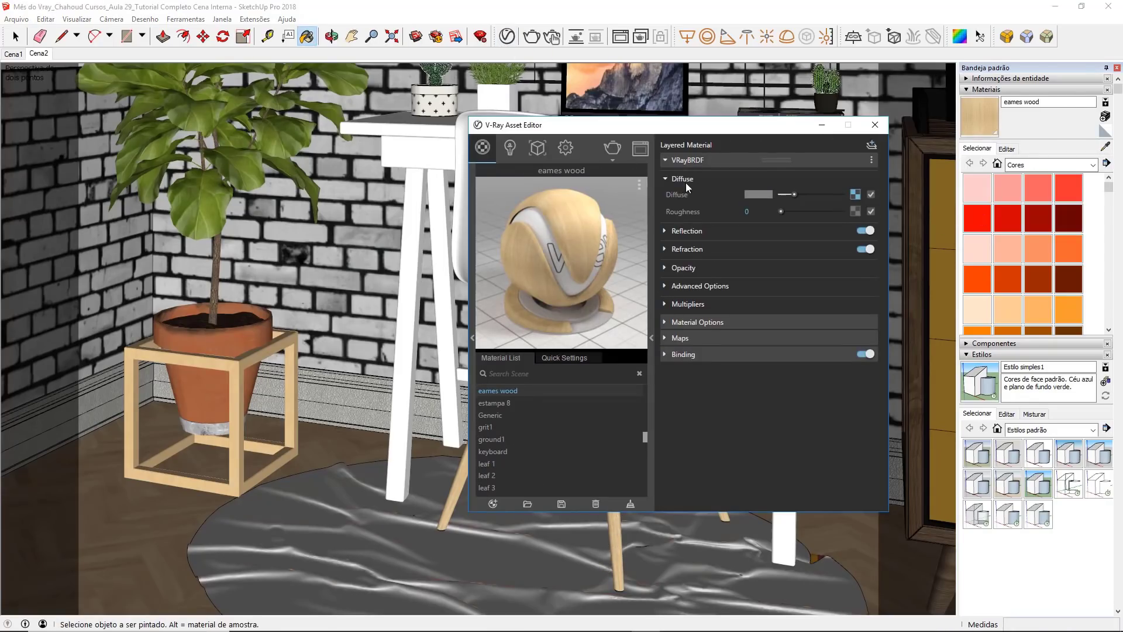
Step: Set the reflection colour of eames wood to white and its reflection glossiness to 0.8
{"action": "left_click", "coordinate": [692, 231]}
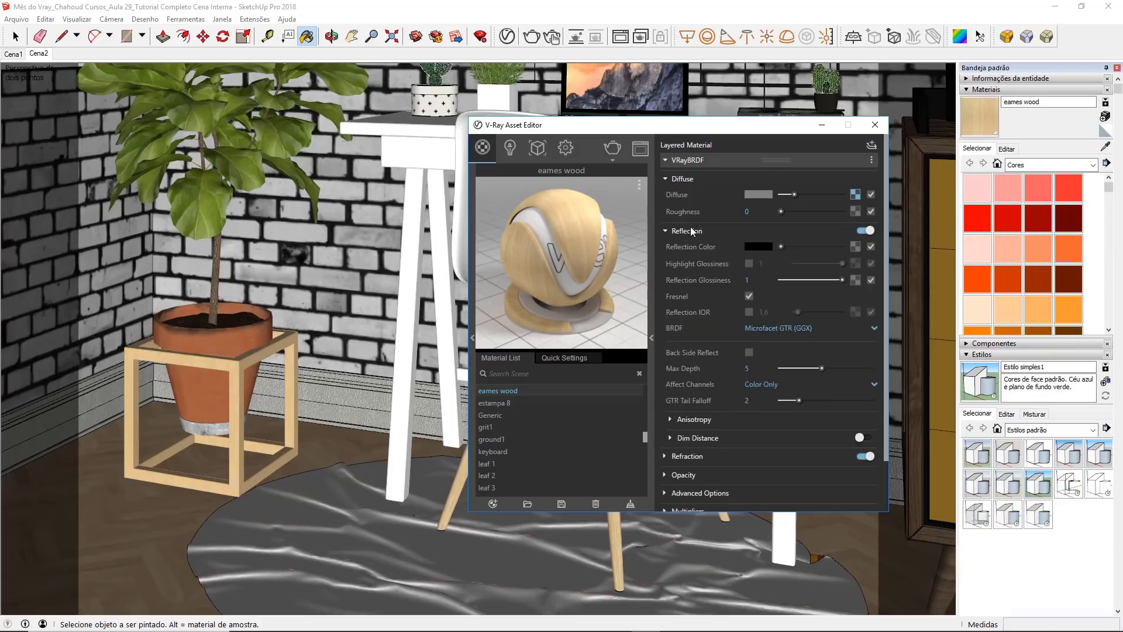
{"action": "left_click_drag", "start_coordinate": [781, 245], "coordinate": [848, 251]}
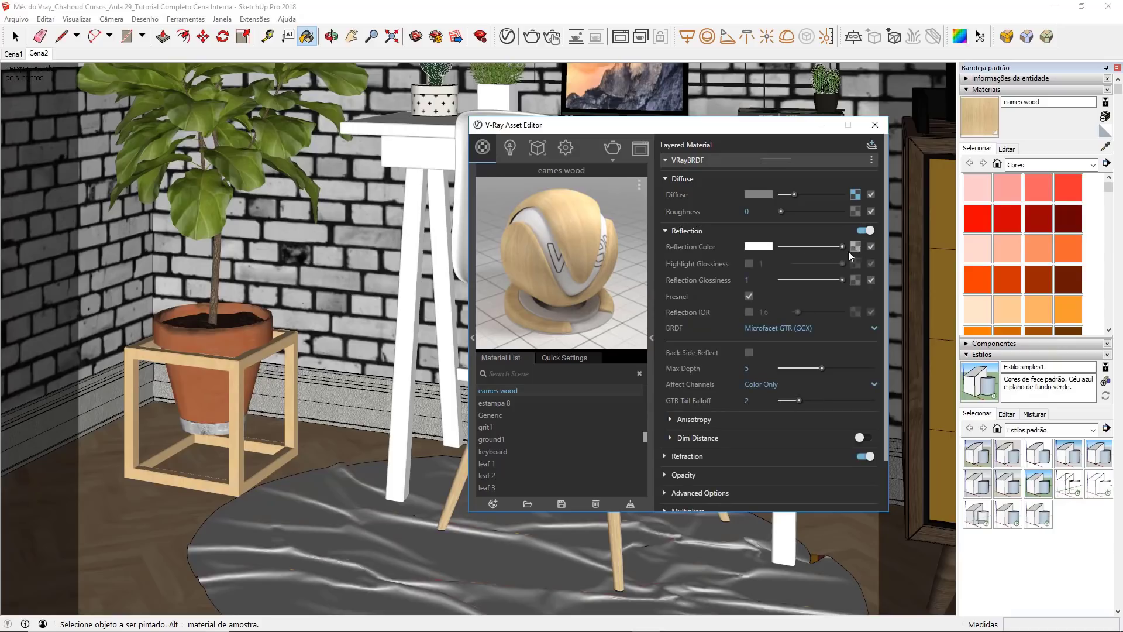
{"action": "left_click", "coordinate": [746, 280]}
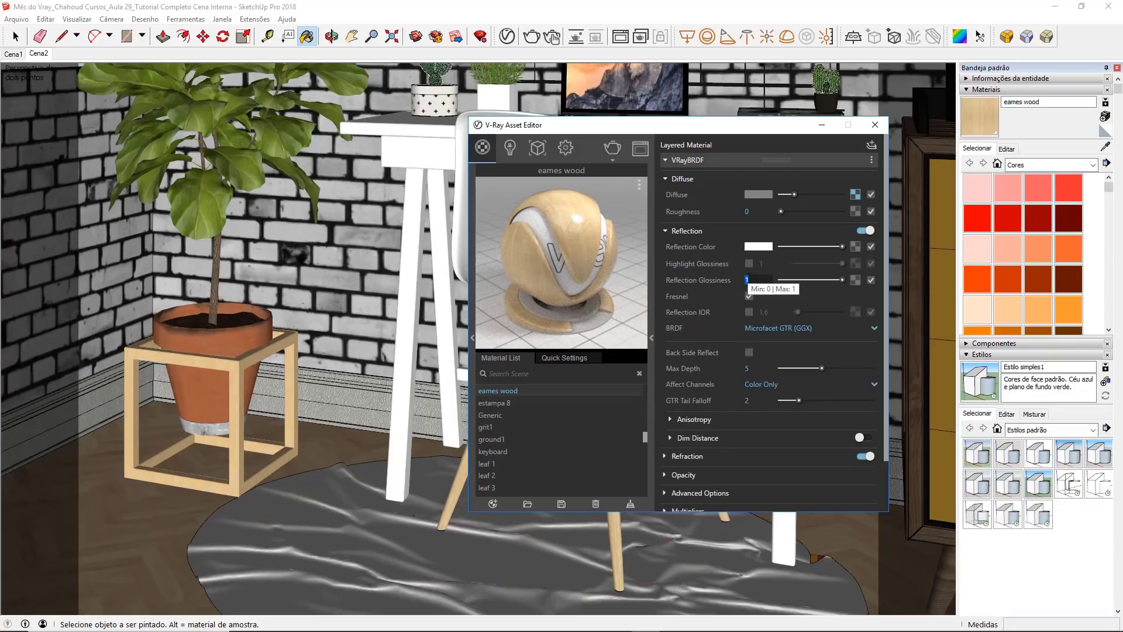
{"action": "type", "text": ",8"}
{"action": "key", "text": "Return"}
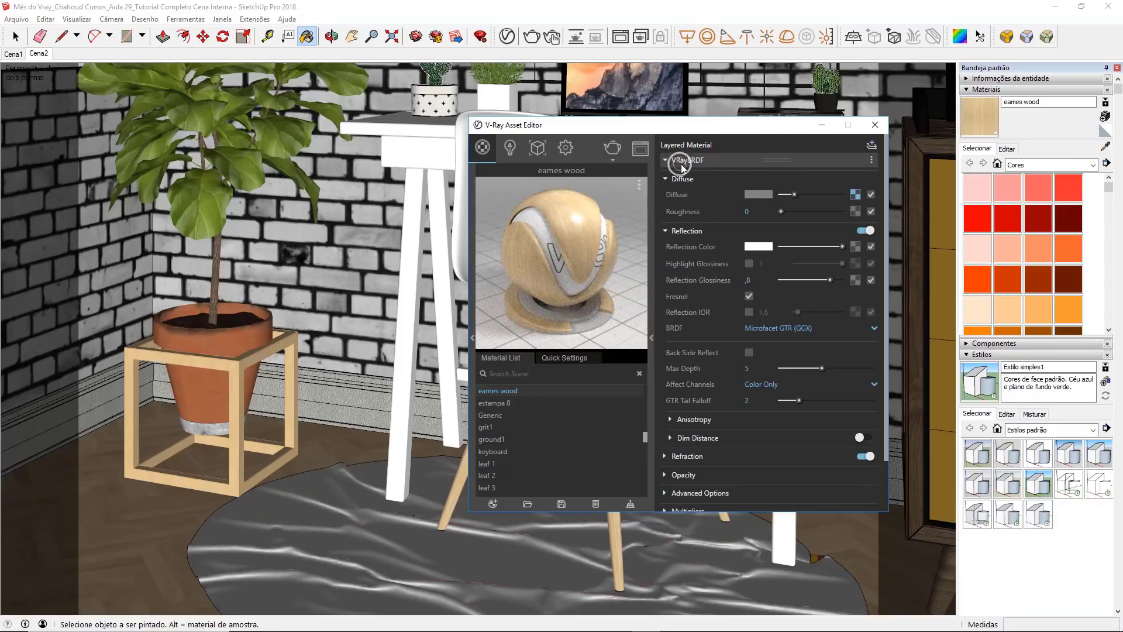
Step: Turn off the Can be Overridden option of eames wood and close the V-Ray Asset Editor
{"action": "left_click", "coordinate": [682, 160]}
{"action": "left_click", "coordinate": [690, 176]}
{"action": "left_click", "coordinate": [743, 192]}
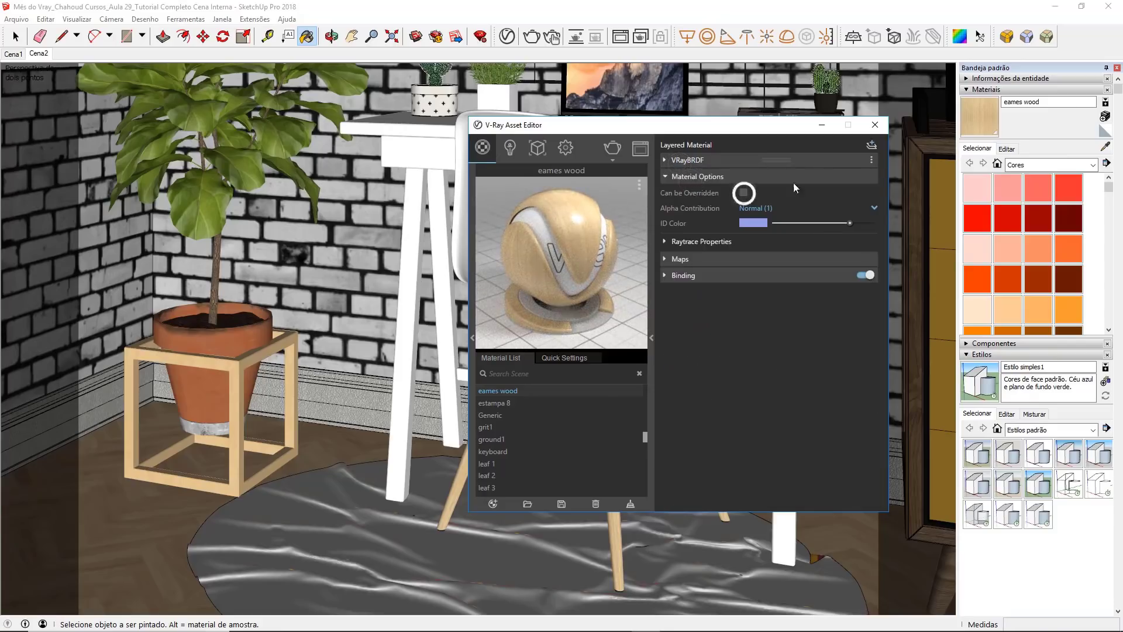
{"action": "left_click", "coordinate": [875, 125]}
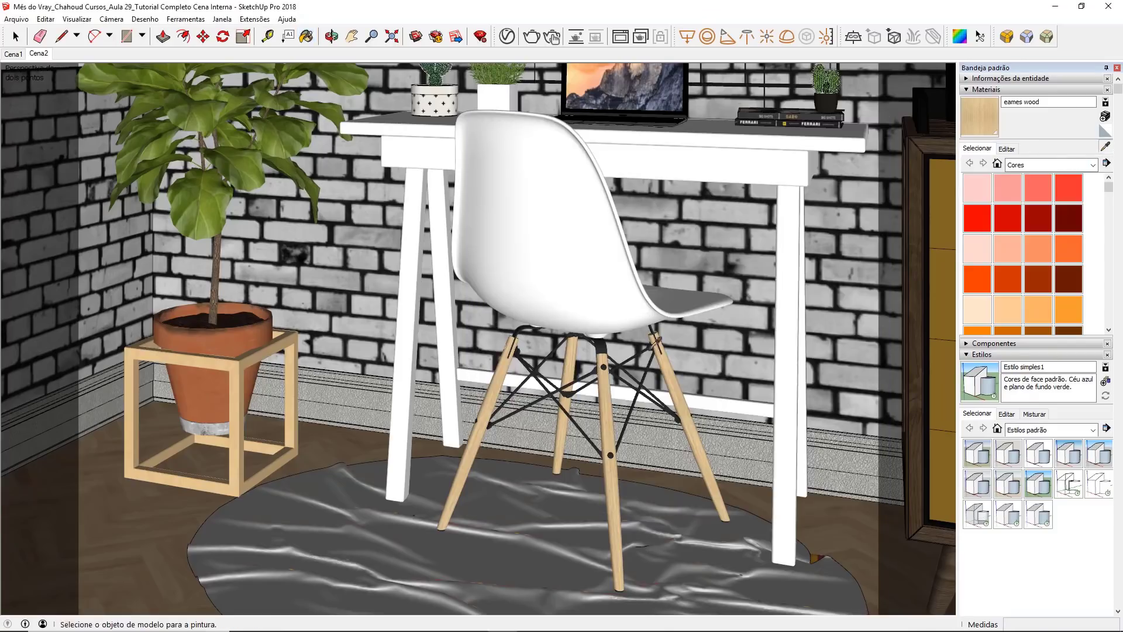
Step: Sample the eames metal material from the chair's metal bracing and rename it MV - Cadeira Estrutura in the V-Ray Asset Editor
{"action": "left_click", "coordinate": [550, 393], "text": "alt"}
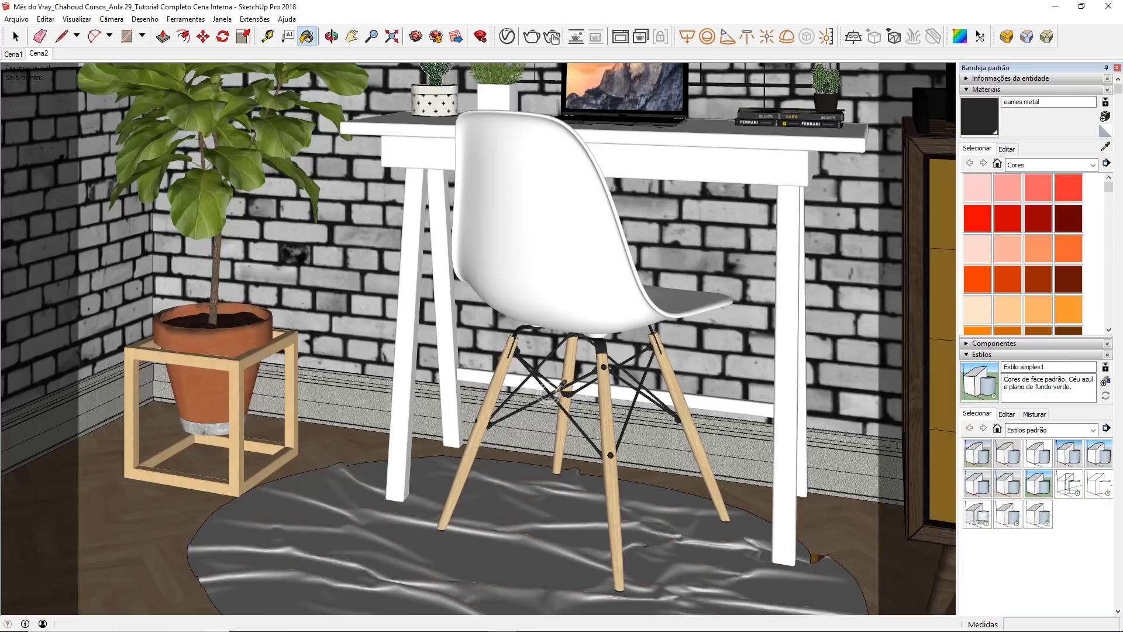
{"action": "left_click", "coordinate": [509, 39]}
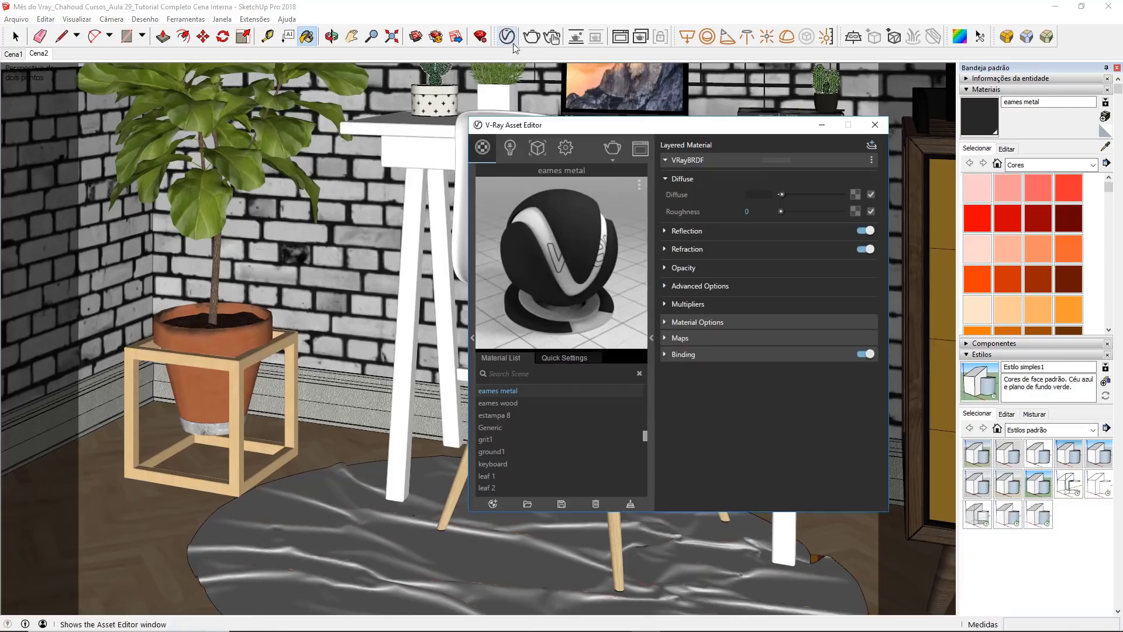
{"action": "double_click", "coordinate": [508, 390]}
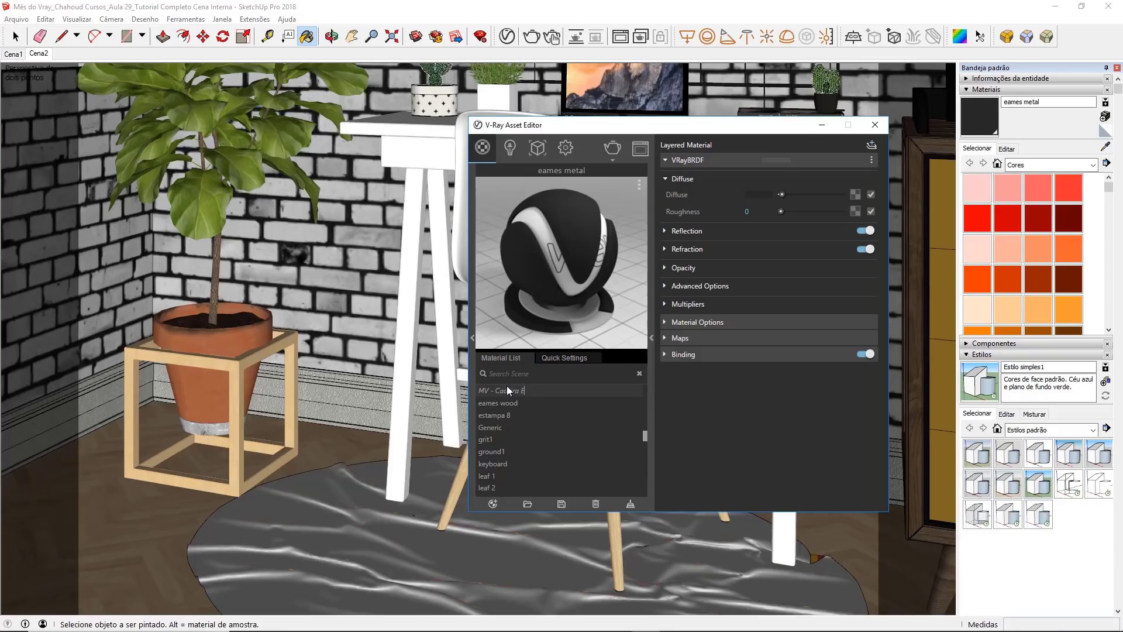
{"action": "type", "text": "MV - Cadeira Estrutura"}
{"action": "key", "text": "Return"}
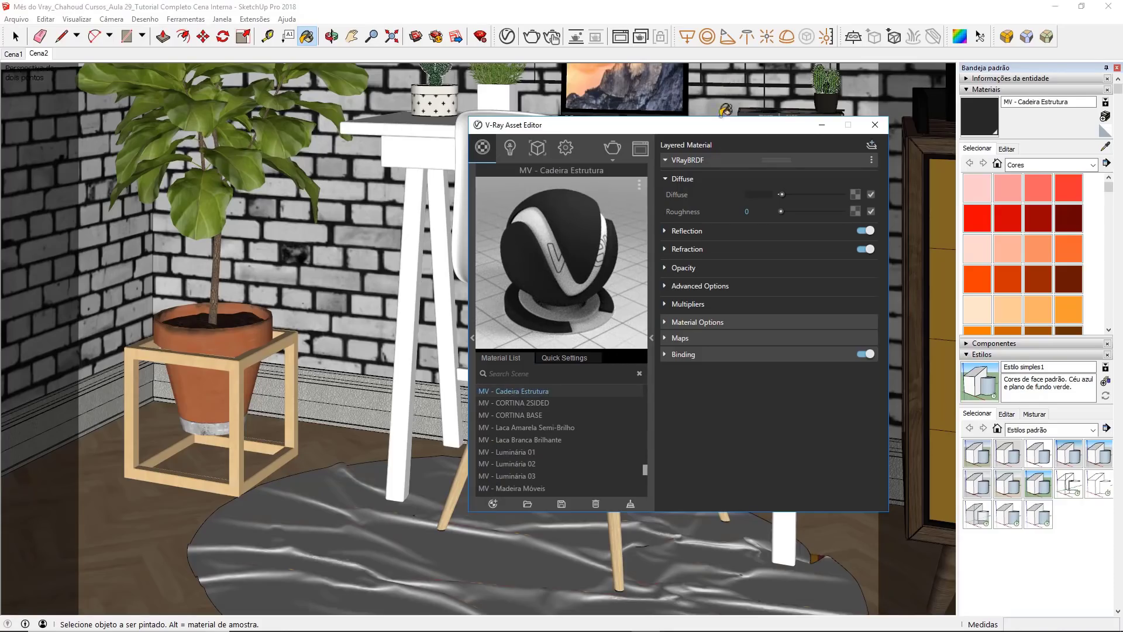
Step: Set the MV - Cadeira Estrutura reflection colour to white, reflection IOR to 2 and reflection glossiness to 0.87
{"action": "left_click", "coordinate": [688, 231]}
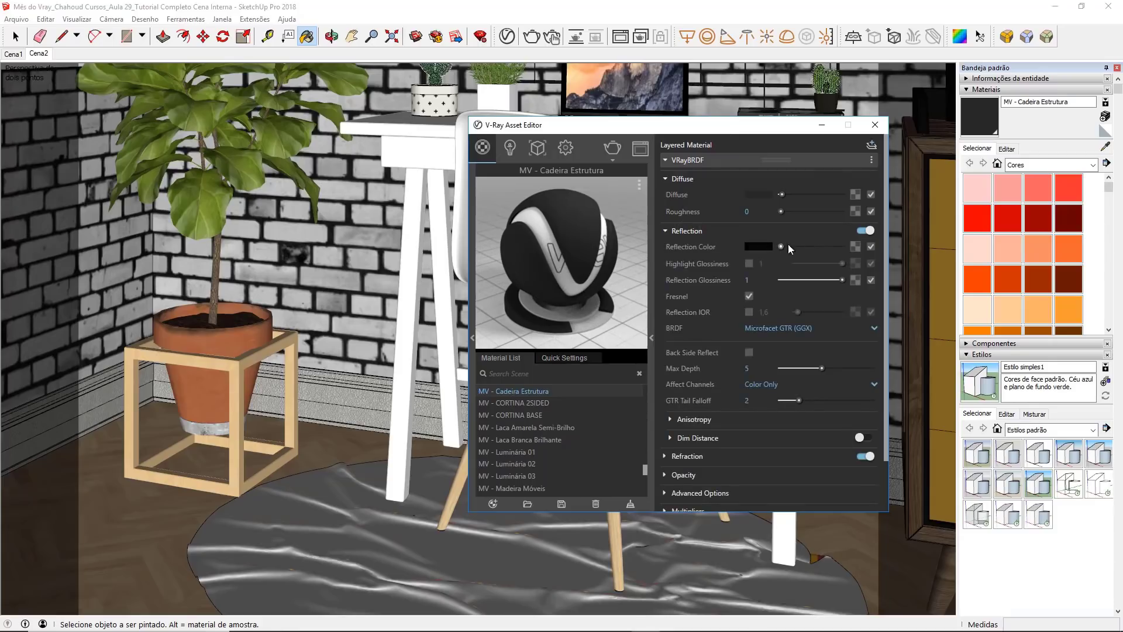
{"action": "left_click_drag", "start_coordinate": [783, 246], "coordinate": [846, 245]}
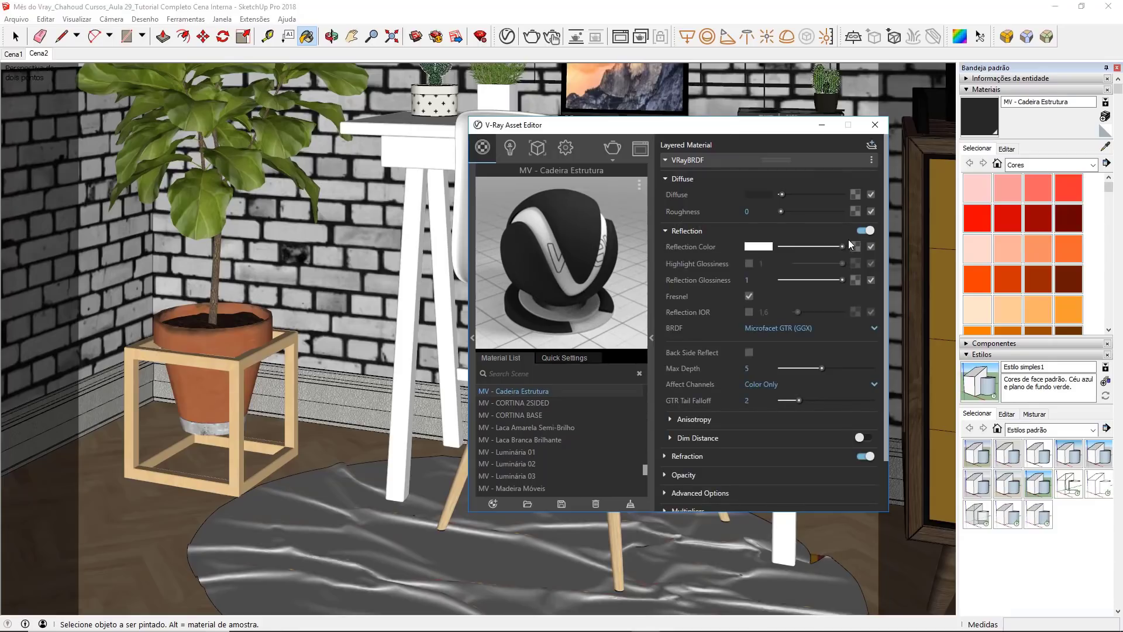
{"action": "left_click", "coordinate": [748, 312]}
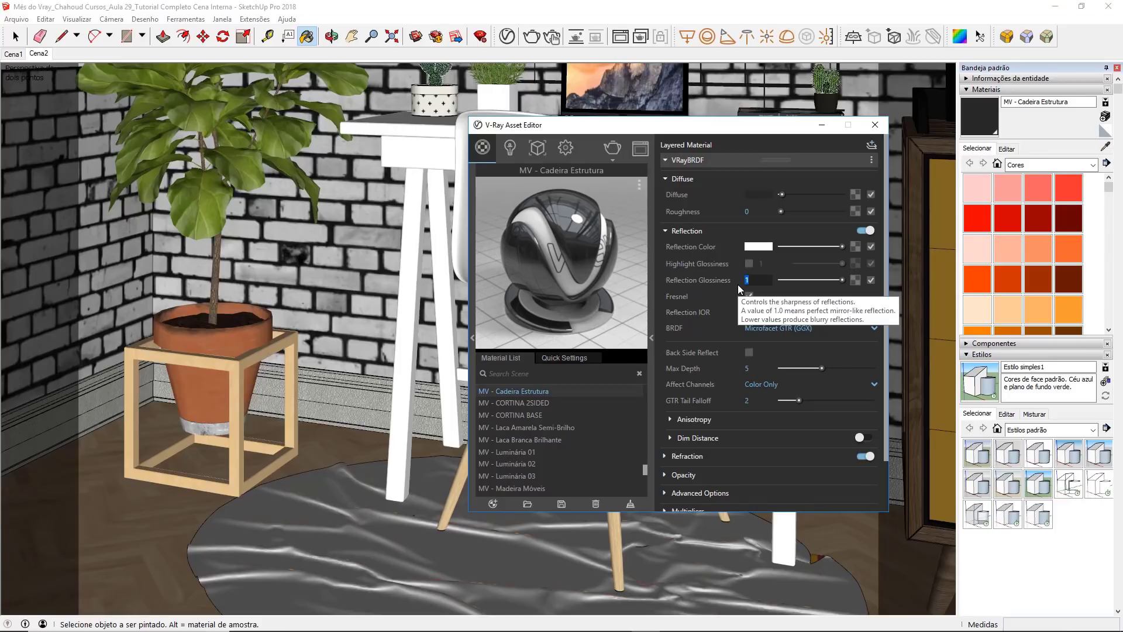
{"action": "key", "text": "BackSpace"}
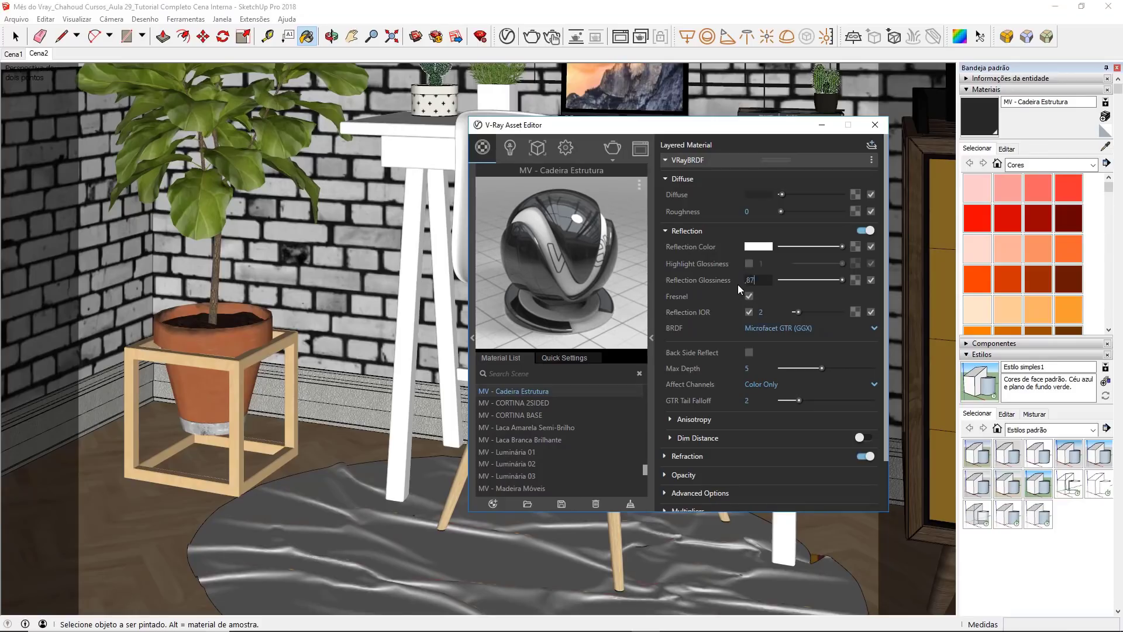
{"action": "key", "text": "Return"}
Step: Turn off the Can be Overridden option of MV - Cadeira Estrutura and close the V-Ray Asset Editor
{"action": "left_click", "coordinate": [681, 161]}
{"action": "left_click", "coordinate": [682, 176]}
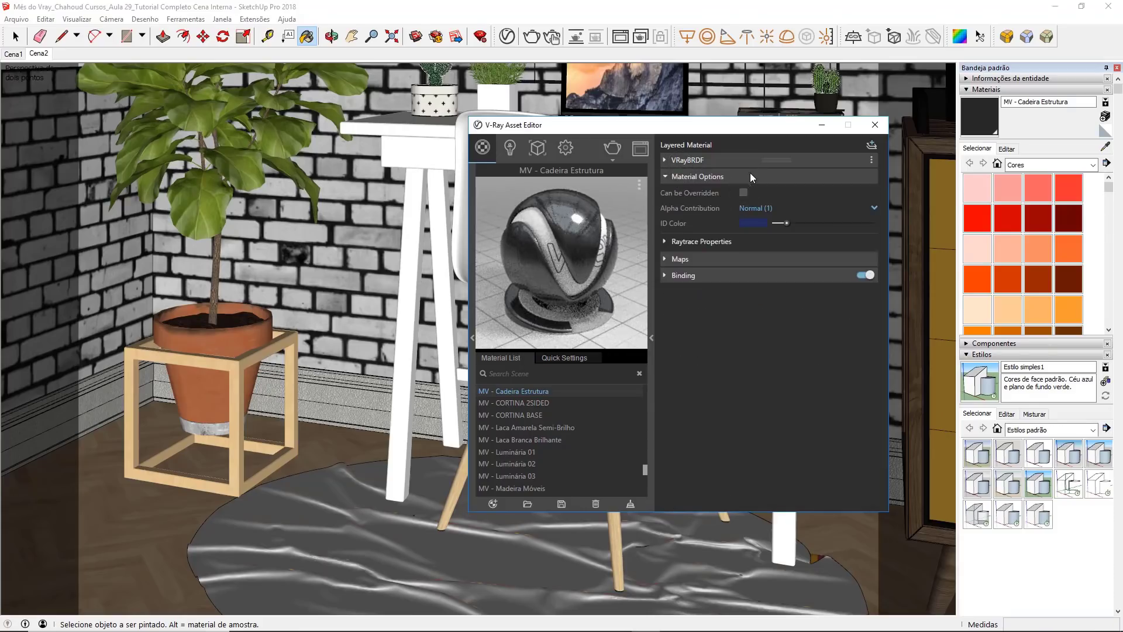
{"action": "left_click", "coordinate": [750, 175]}
{"action": "left_click", "coordinate": [876, 125]}
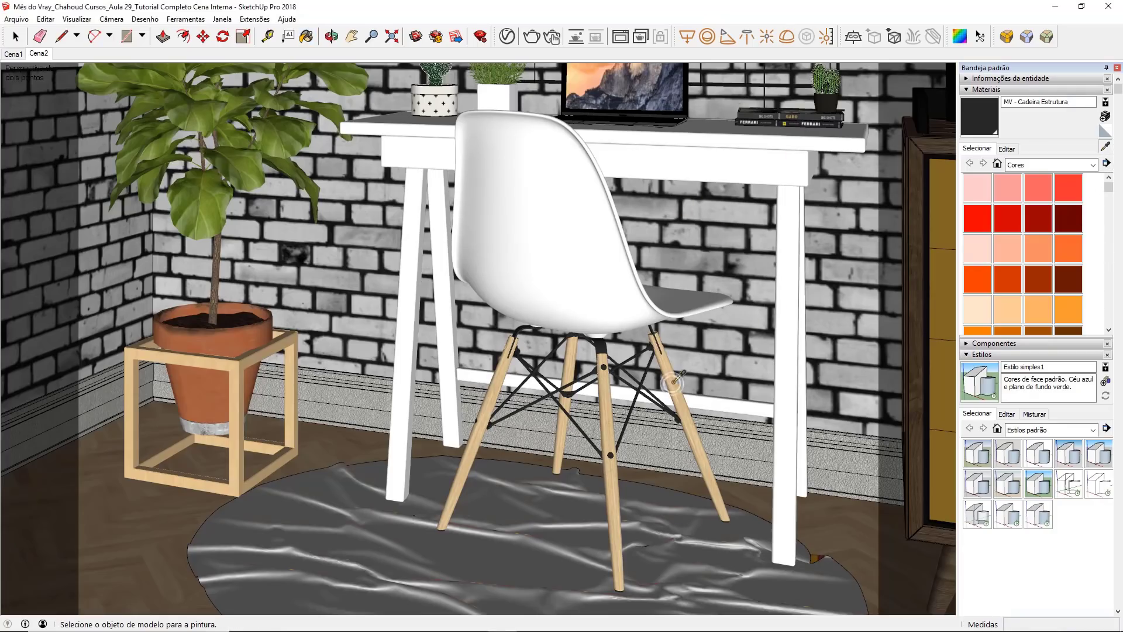
Step: Sample the eames wood material from the chair leg and rename it MV - Cadeira Pés in the V-Ray Asset Editor
{"action": "left_click", "coordinate": [671, 381], "text": "alt"}
{"action": "left_click", "coordinate": [507, 36]}
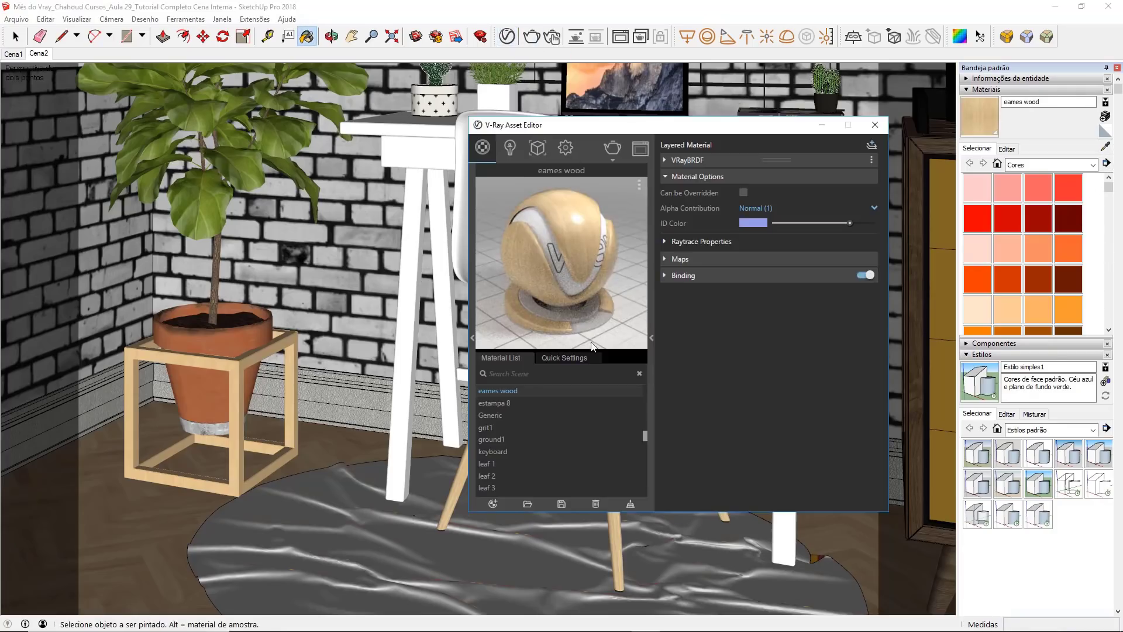
{"action": "double_click", "coordinate": [504, 392]}
{"action": "type", "text": "MV - Cadeira Pés"}
{"action": "key", "text": "Return"}
{"action": "left_click", "coordinate": [876, 130]}
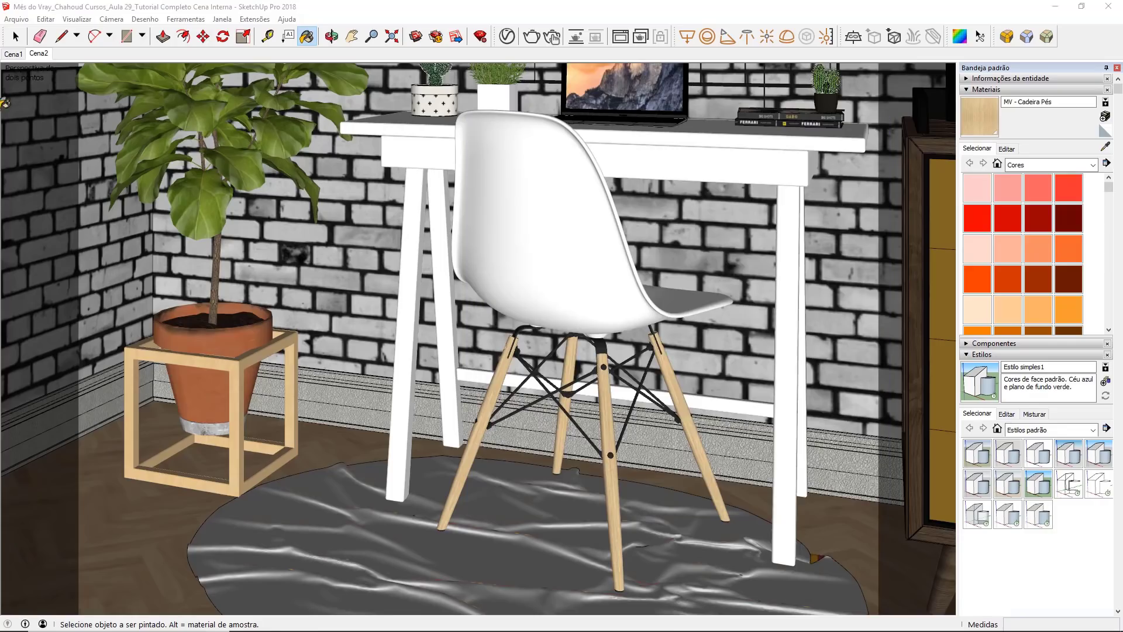
Step: Open the chair's nested groups for editing down to the seat shell and select all of its geometry
{"action": "left_click", "coordinate": [15, 36]}
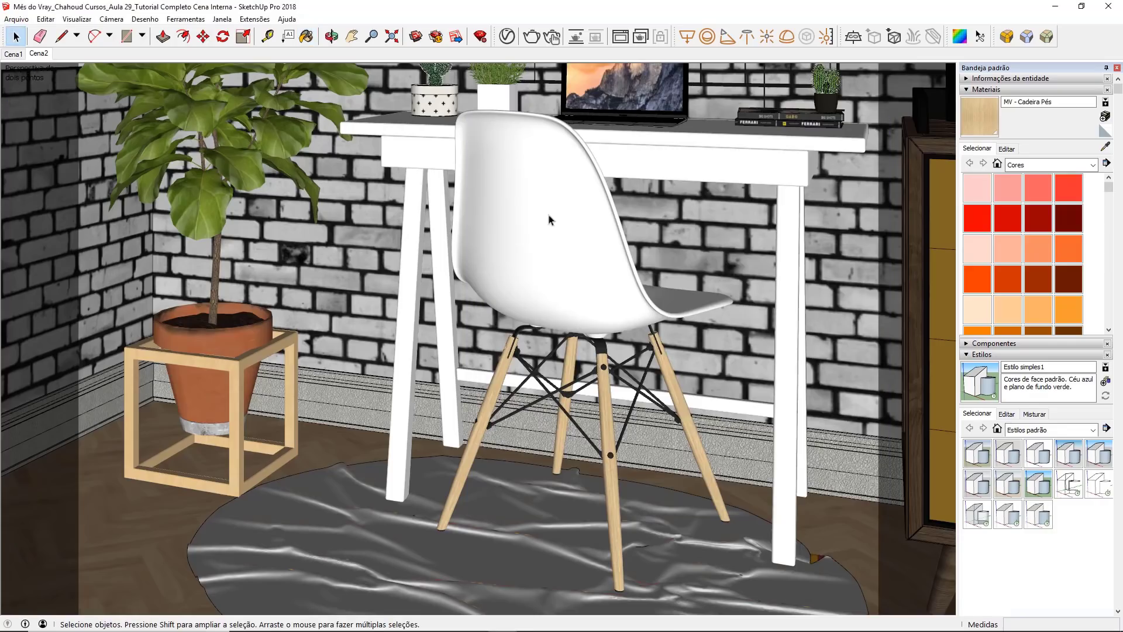
{"action": "double_click", "coordinate": [565, 205]}
{"action": "double_click", "coordinate": [565, 205]}
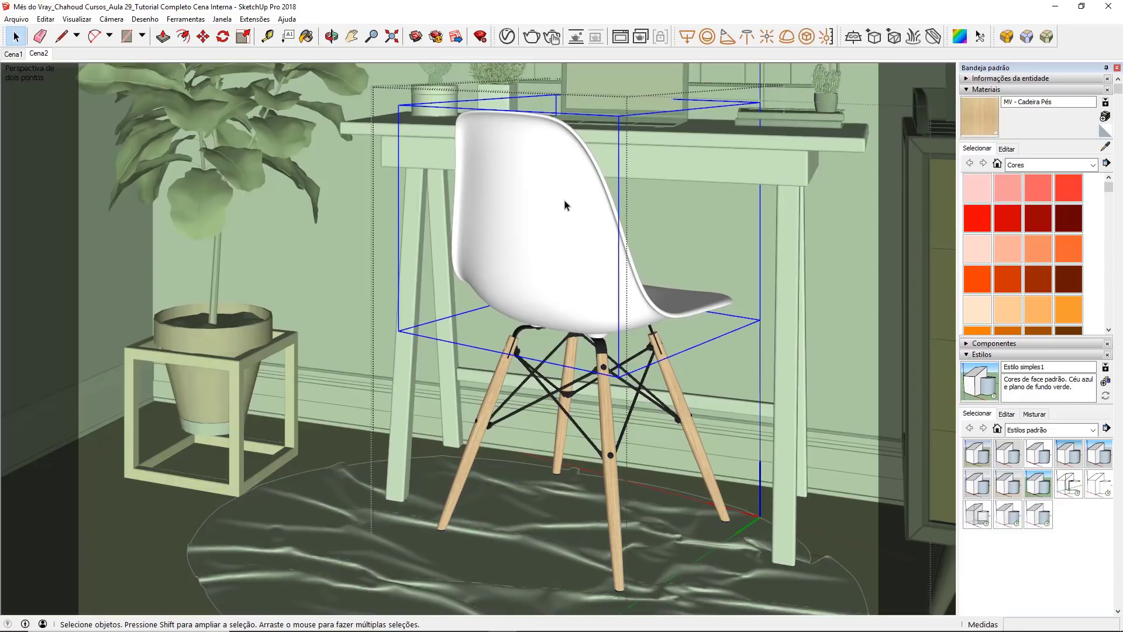
{"action": "double_click", "coordinate": [564, 201]}
{"action": "left_click", "coordinate": [564, 201]}
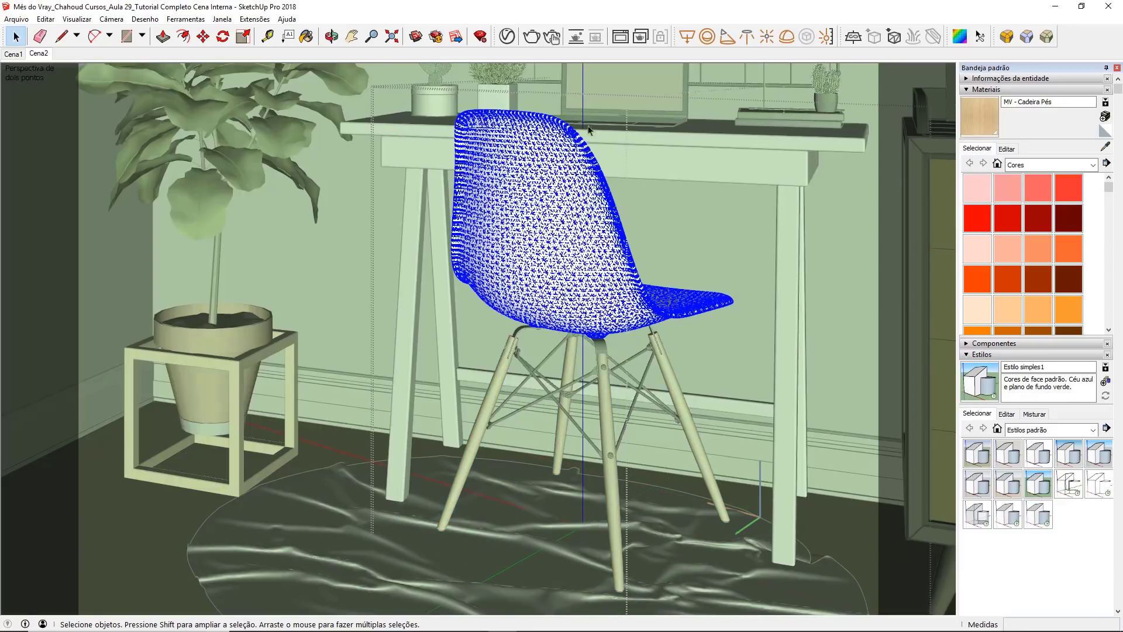
Step: Apply the MV - Cadeira Assento material from the V-Ray material list to the selected seat shell
{"action": "left_click", "coordinate": [507, 37]}
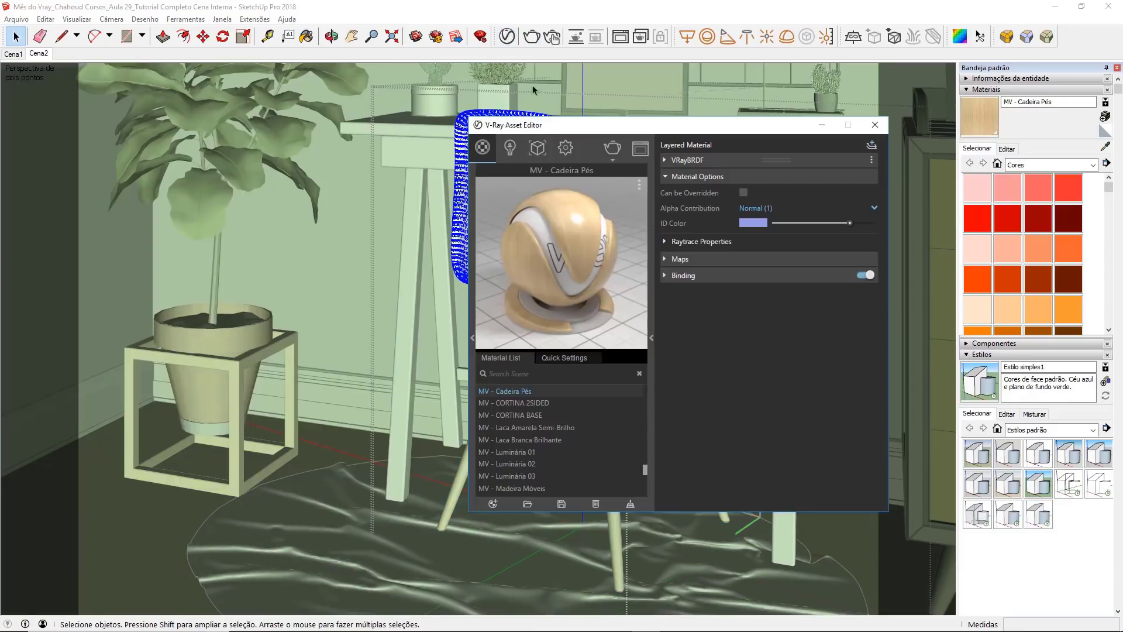
{"action": "scroll", "coordinate": [542, 415], "scroll_direction": "up", "scroll_amount": 1}
{"action": "left_click", "coordinate": [544, 424]}
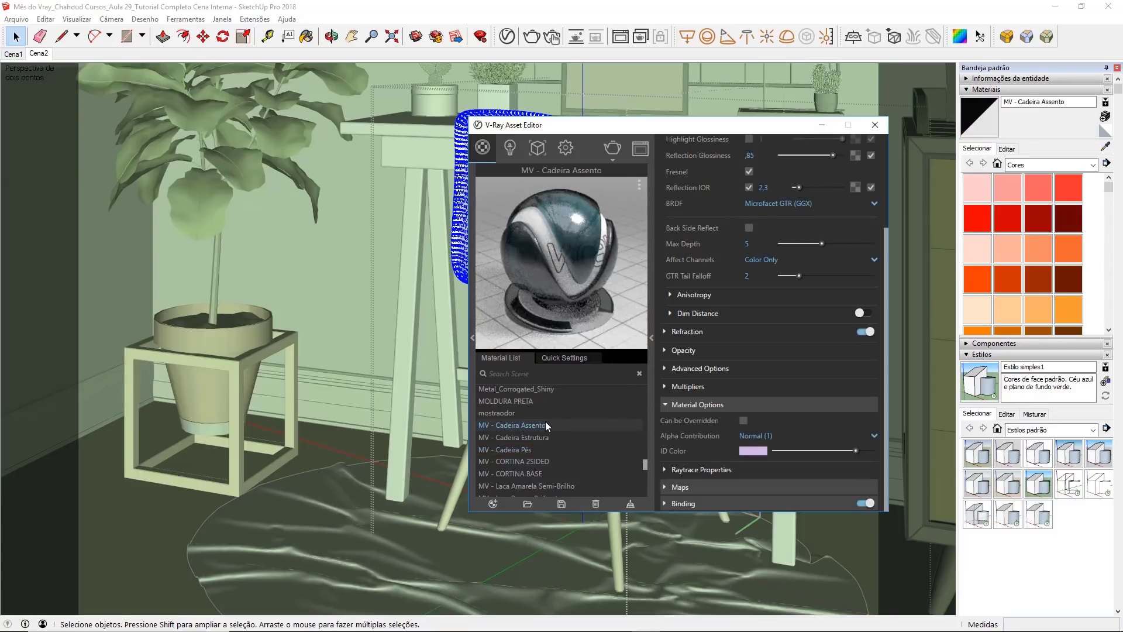
{"action": "right_click", "coordinate": [545, 421]}
{"action": "left_click", "coordinate": [613, 320]}
{"action": "left_click", "coordinate": [442, 145]}
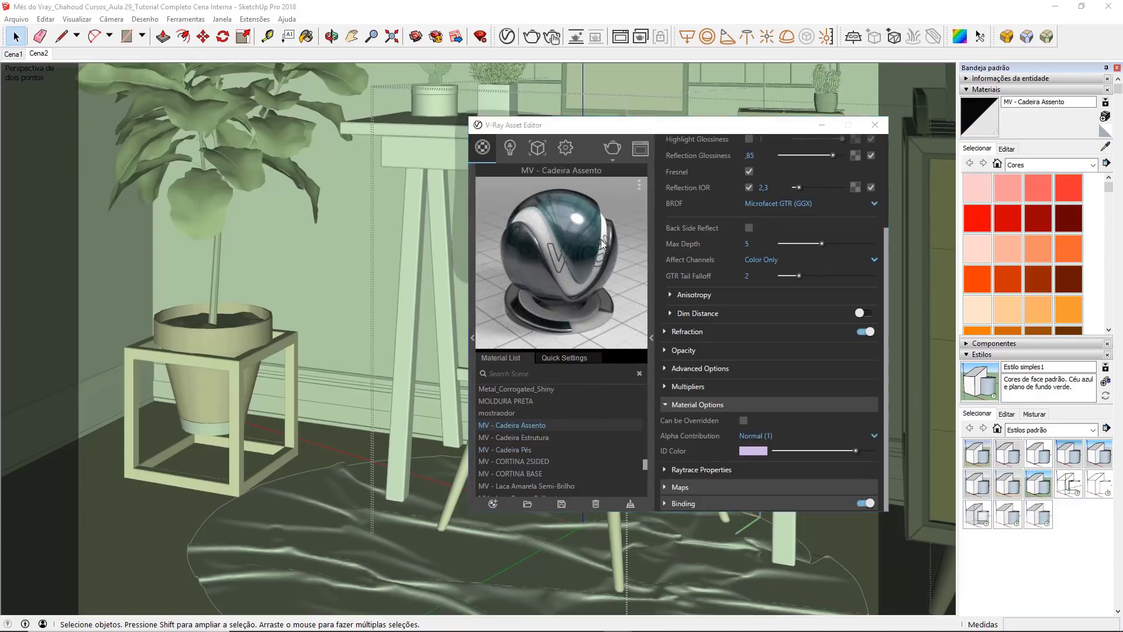
{"action": "middle_click", "coordinate": [461, 147]}
{"action": "left_click", "coordinate": [579, 127]}
Step: Examine the diffuse, reflection and refraction settings of MV - Cadeira Assento, then return to the Cena2 view
{"action": "scroll", "coordinate": [665, 295], "scroll_direction": "up", "scroll_amount": 2}
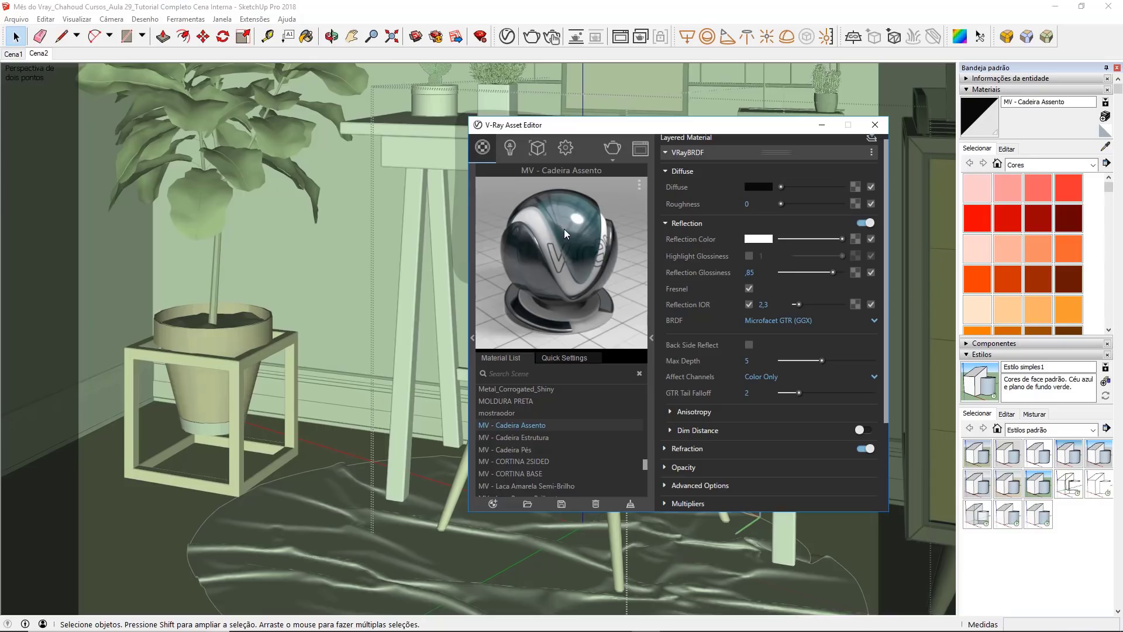
{"action": "left_click", "coordinate": [753, 187]}
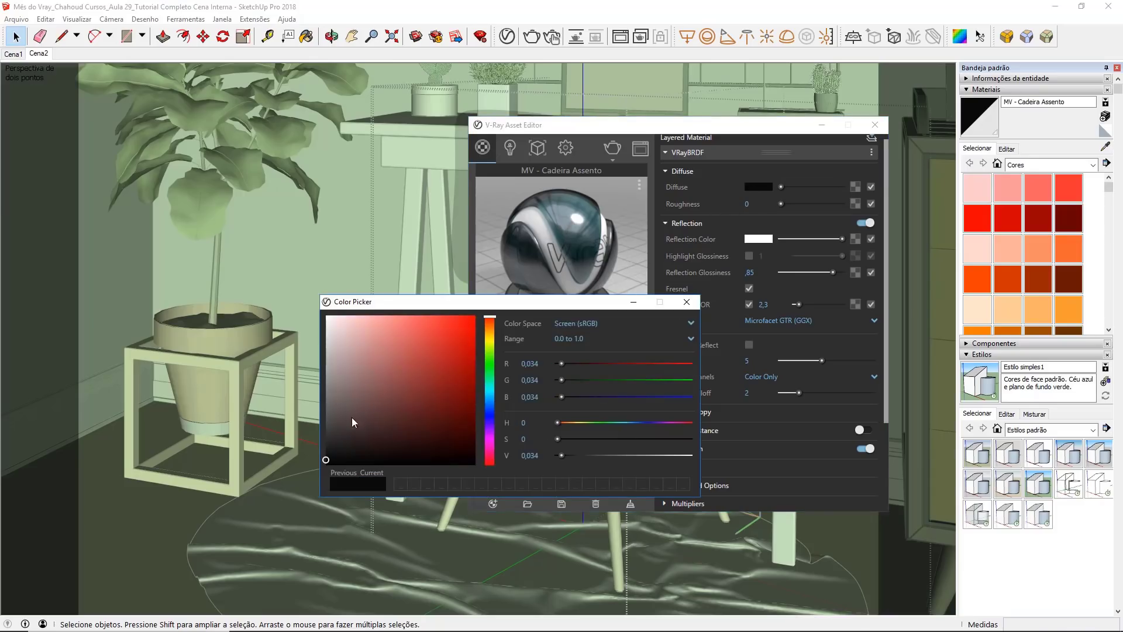
{"action": "left_click", "coordinate": [686, 301]}
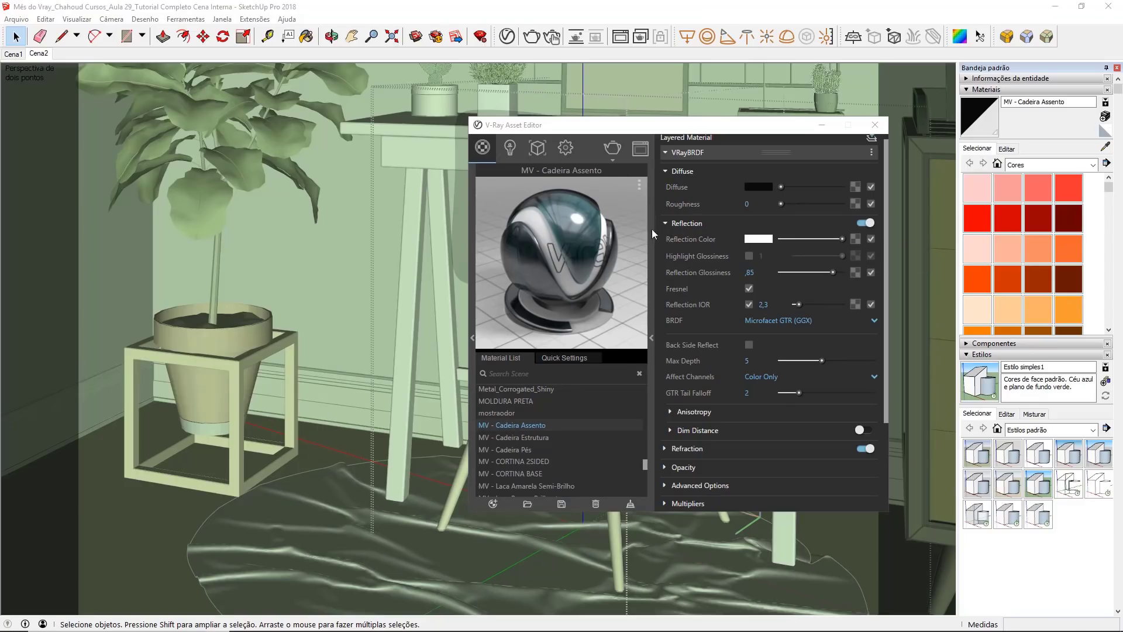
{"action": "left_click", "coordinate": [752, 272]}
{"action": "scroll", "coordinate": [669, 283], "scroll_direction": "down", "scroll_amount": 3}
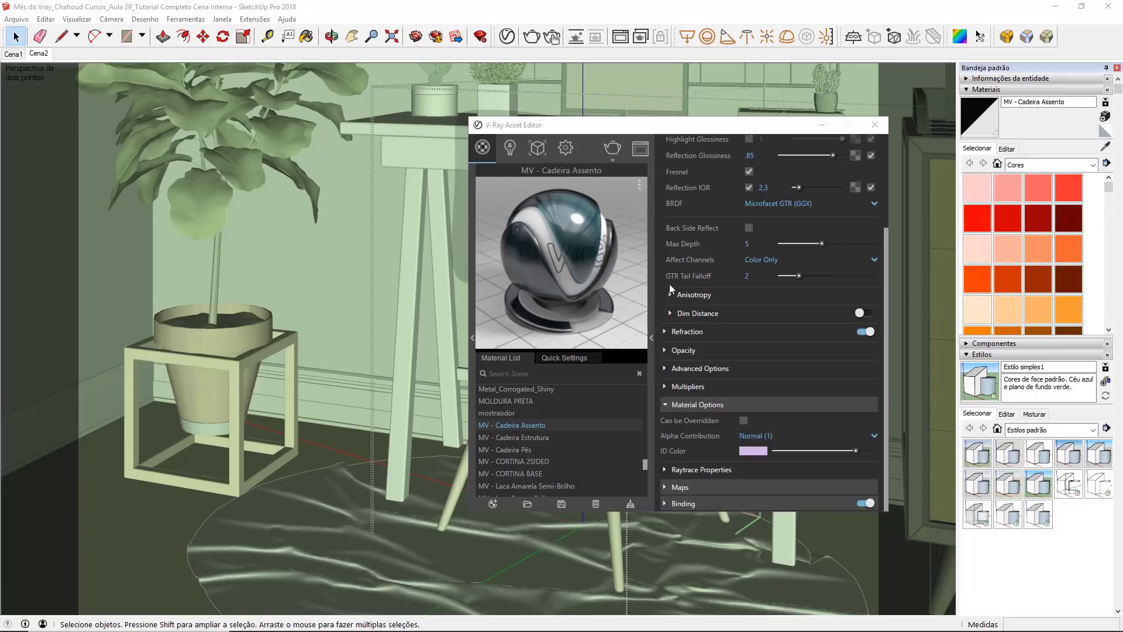
{"action": "left_click", "coordinate": [679, 329]}
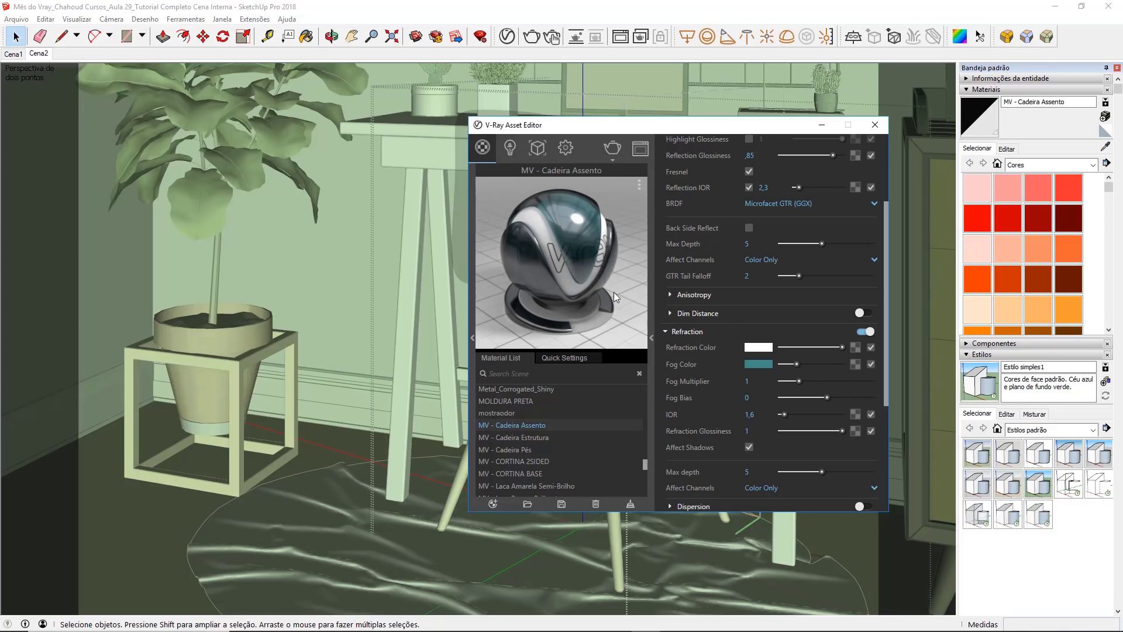
{"action": "left_click", "coordinate": [875, 125]}
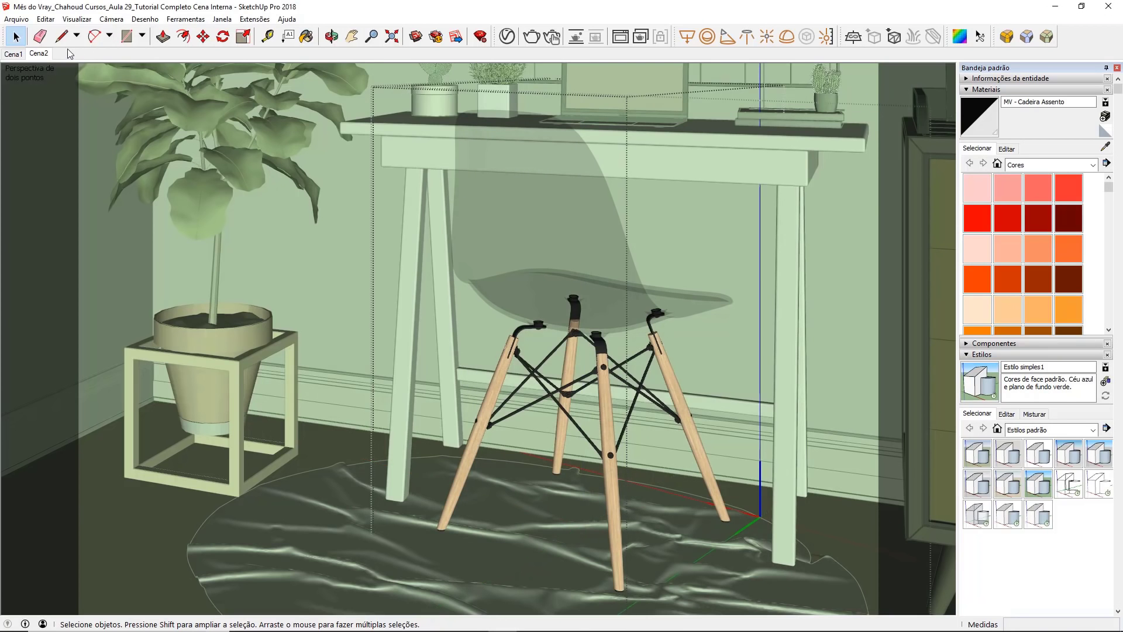
{"action": "left_click", "coordinate": [49, 53]}
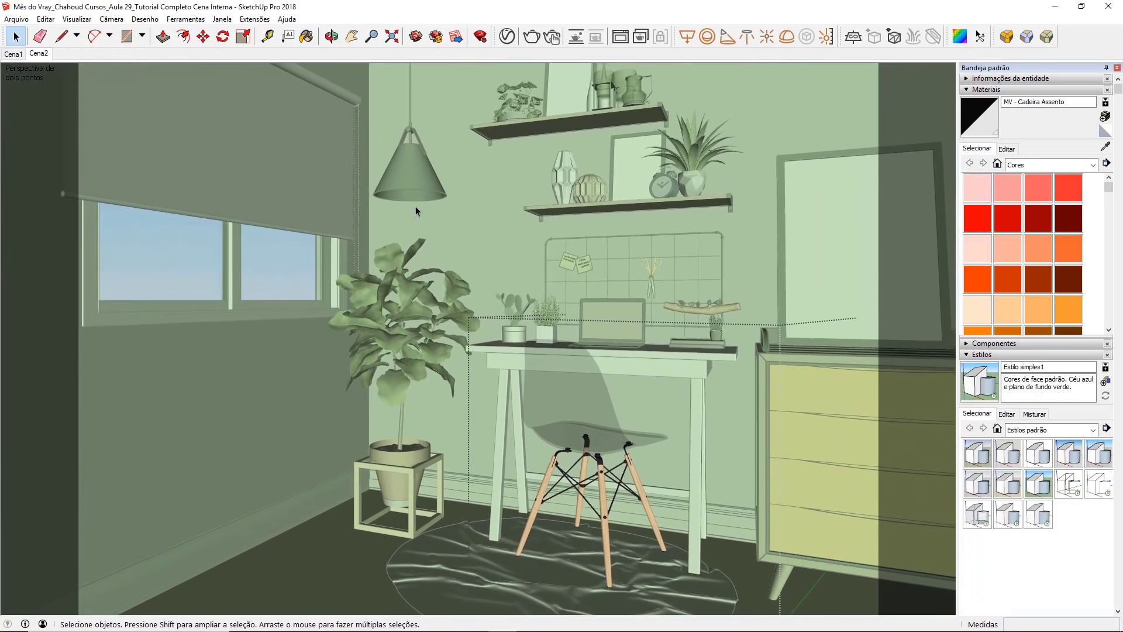
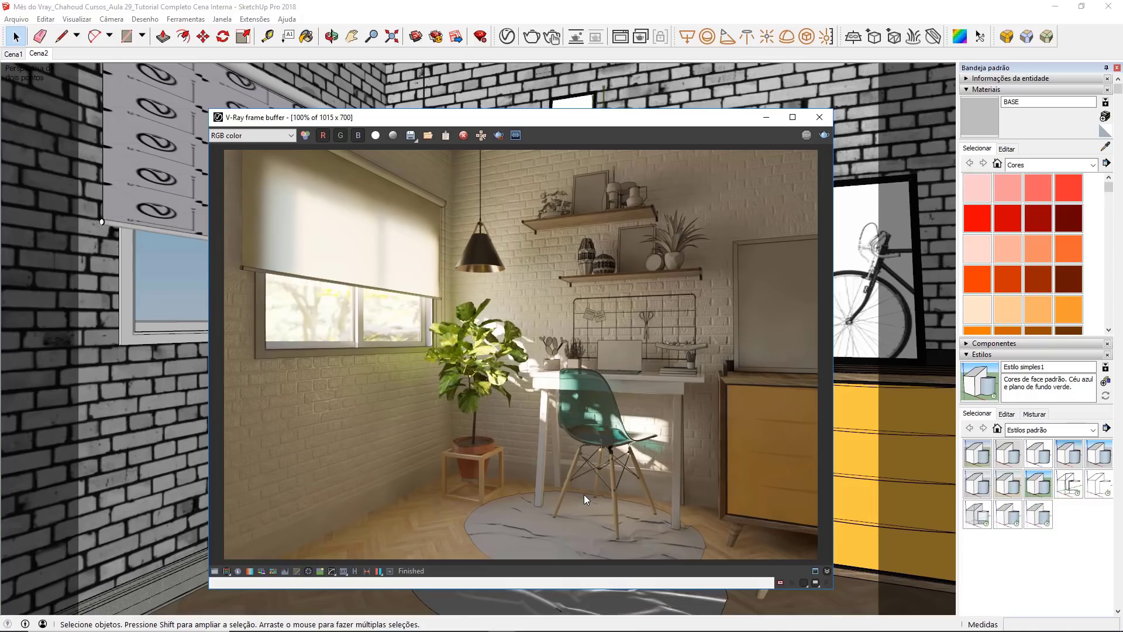
Step: Select the round rug, then create a new Generic V-Ray material named MV - Carpete
{"action": "left_click", "coordinate": [819, 117]}
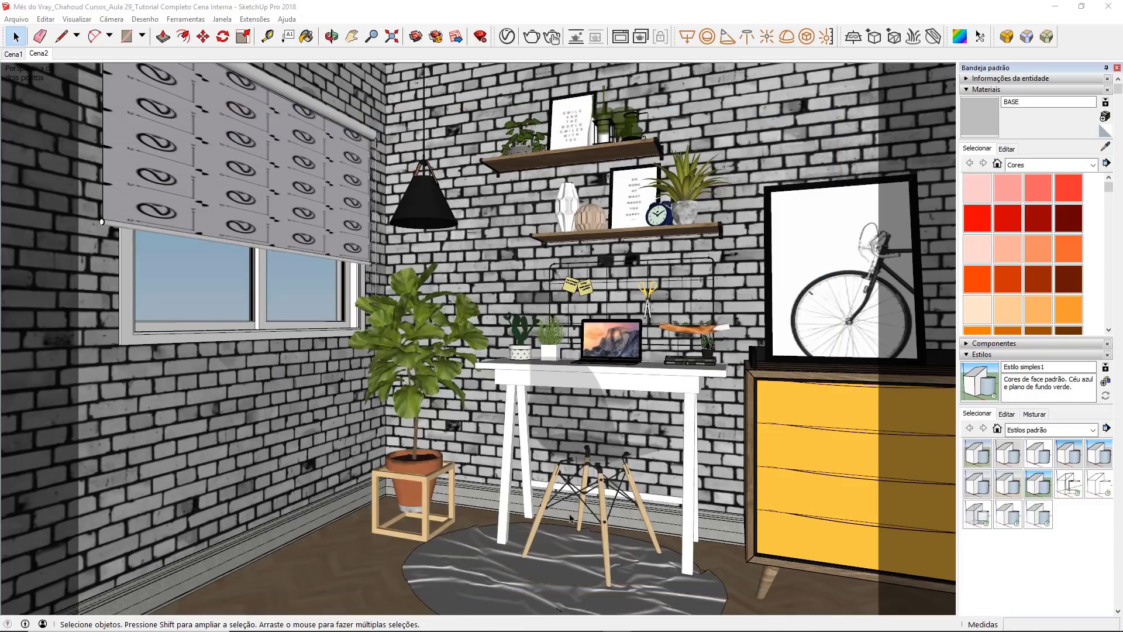
{"action": "left_click", "coordinate": [552, 573]}
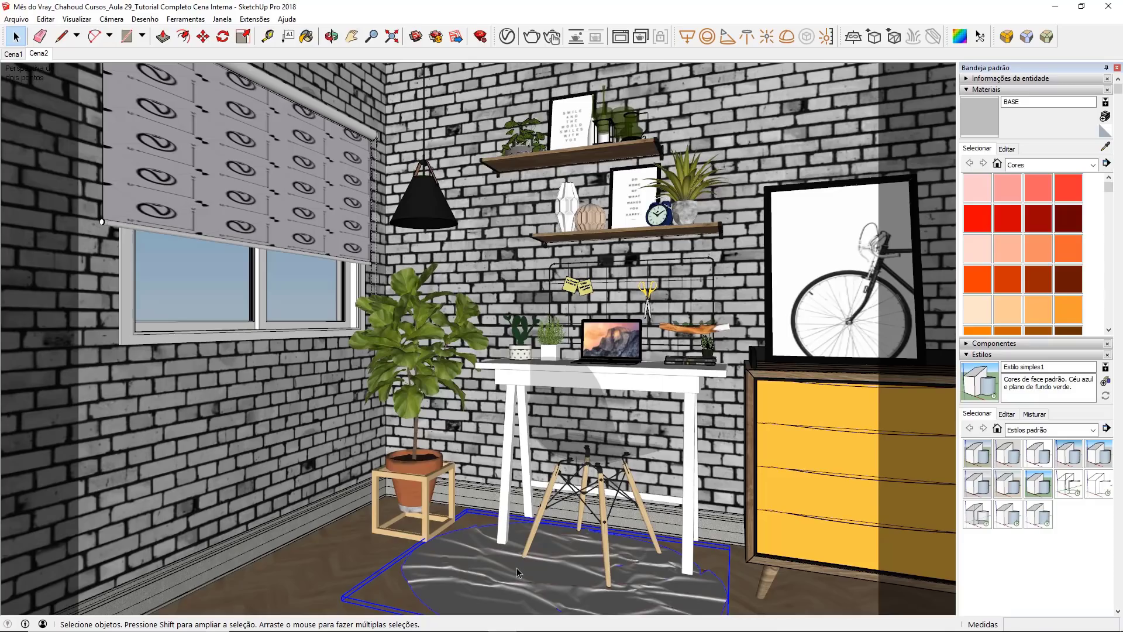
{"action": "left_click", "coordinate": [508, 37]}
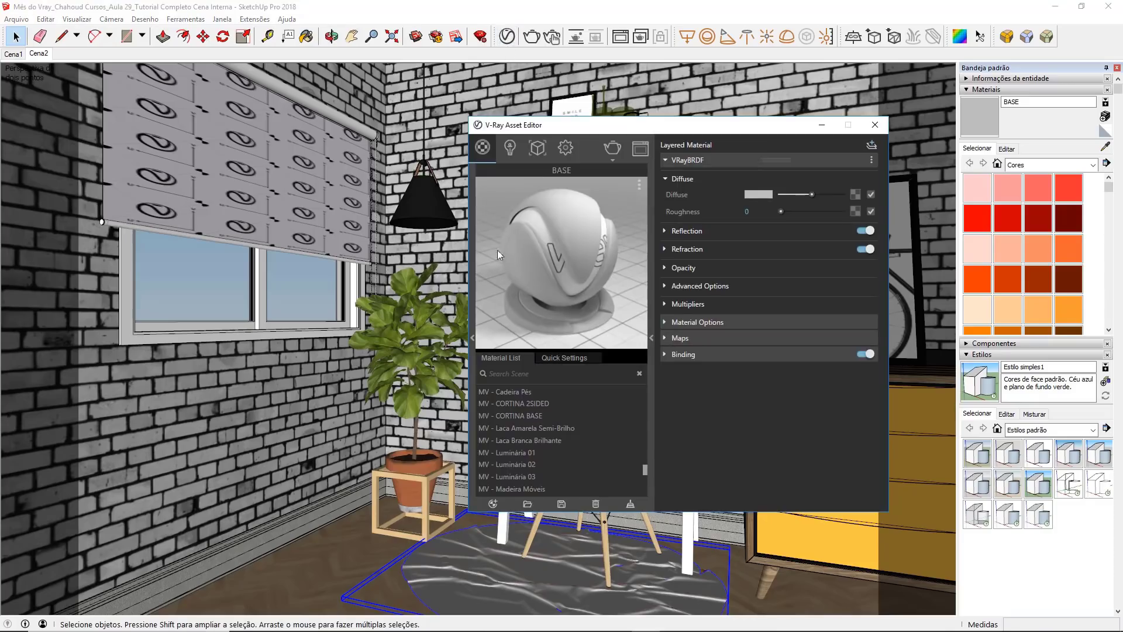
{"action": "left_click", "coordinate": [492, 504]}
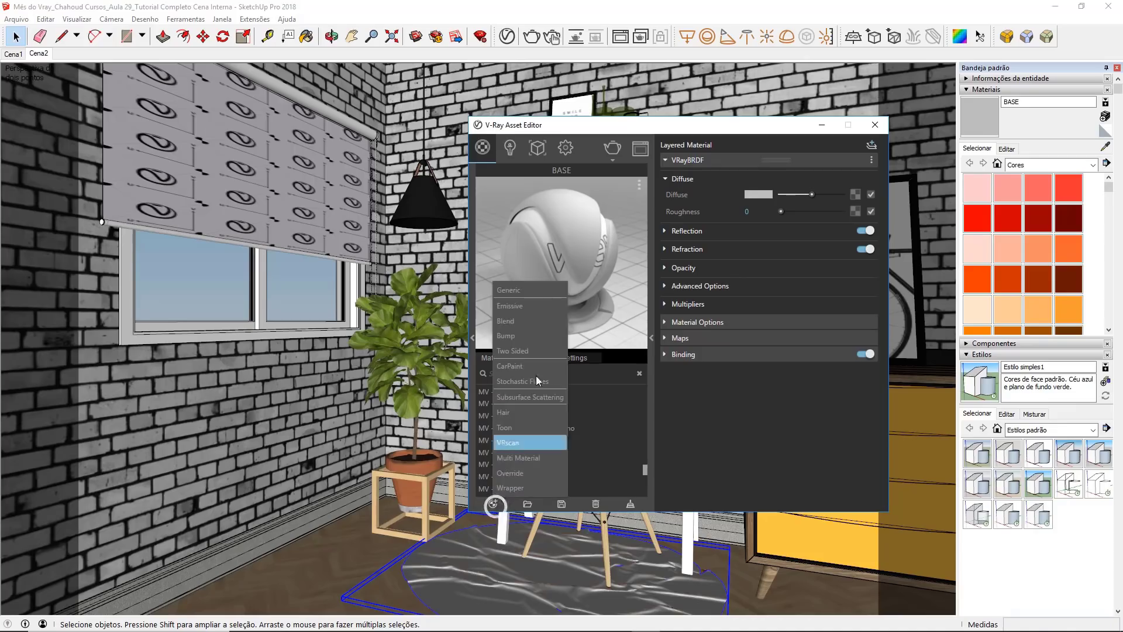
{"action": "left_click", "coordinate": [539, 295]}
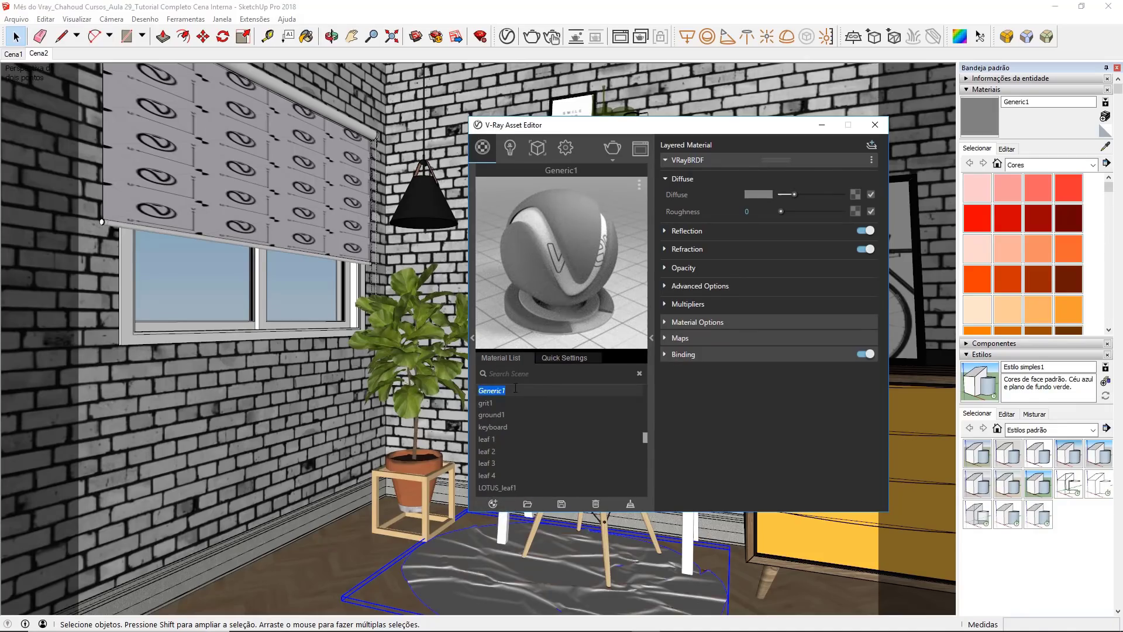
{"action": "type", "text": "MV - Carpete"}
{"action": "key", "text": "Return"}
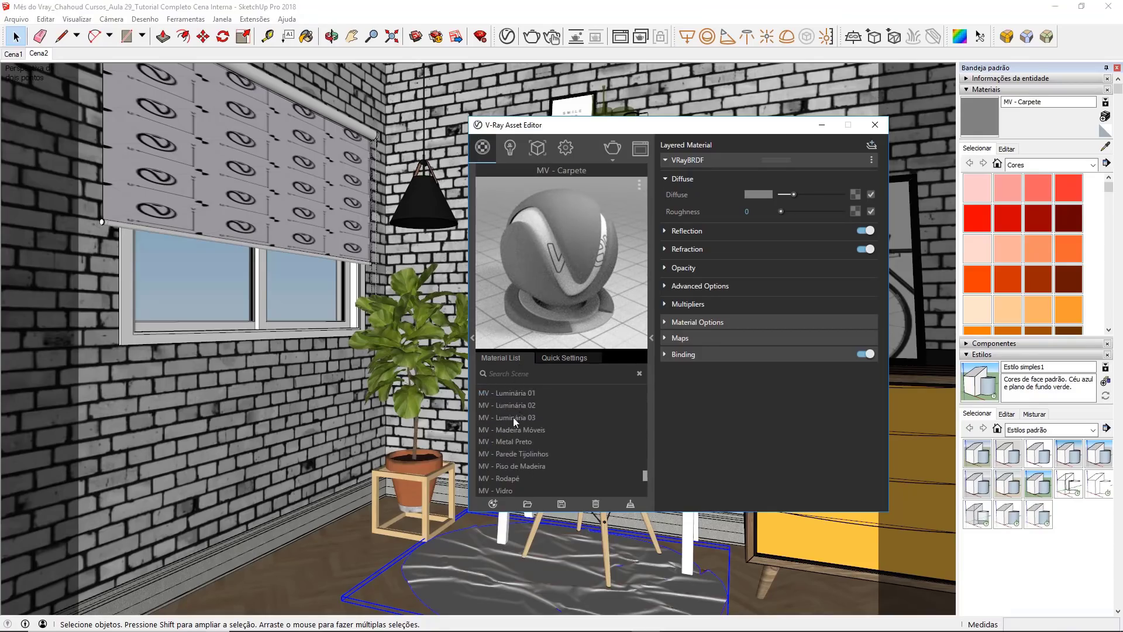
Step: Filter the V-Ray material list by MV to look through the custom materials, then clear the filter
{"action": "scroll", "coordinate": [507, 437], "scroll_direction": "up", "scroll_amount": 1}
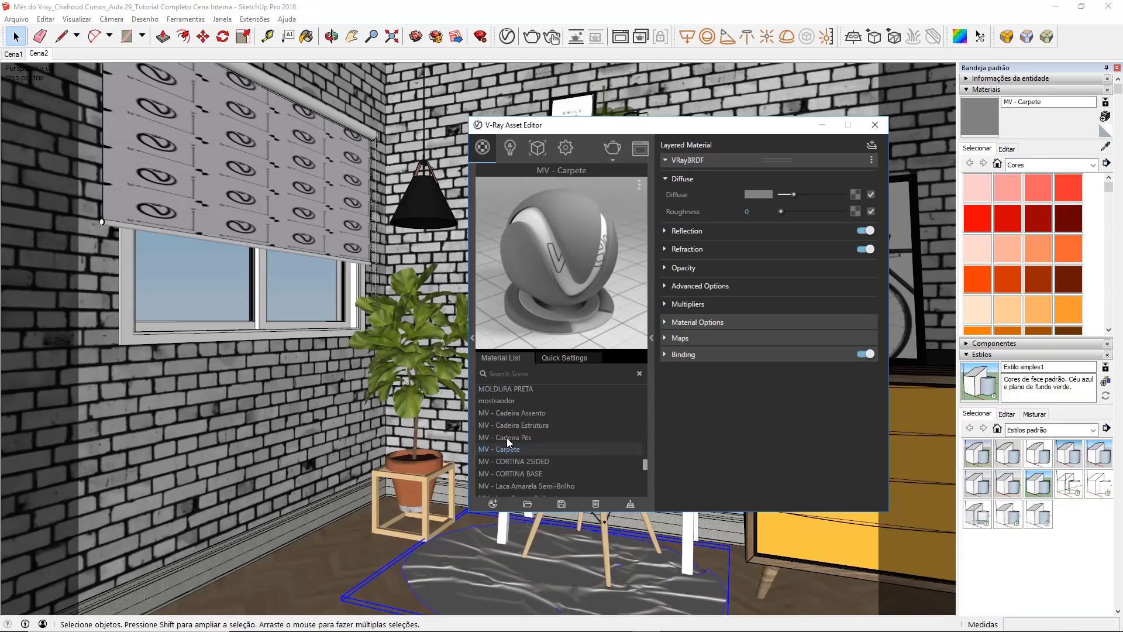
{"action": "left_click", "coordinate": [515, 374]}
{"action": "type", "text": "MV"}
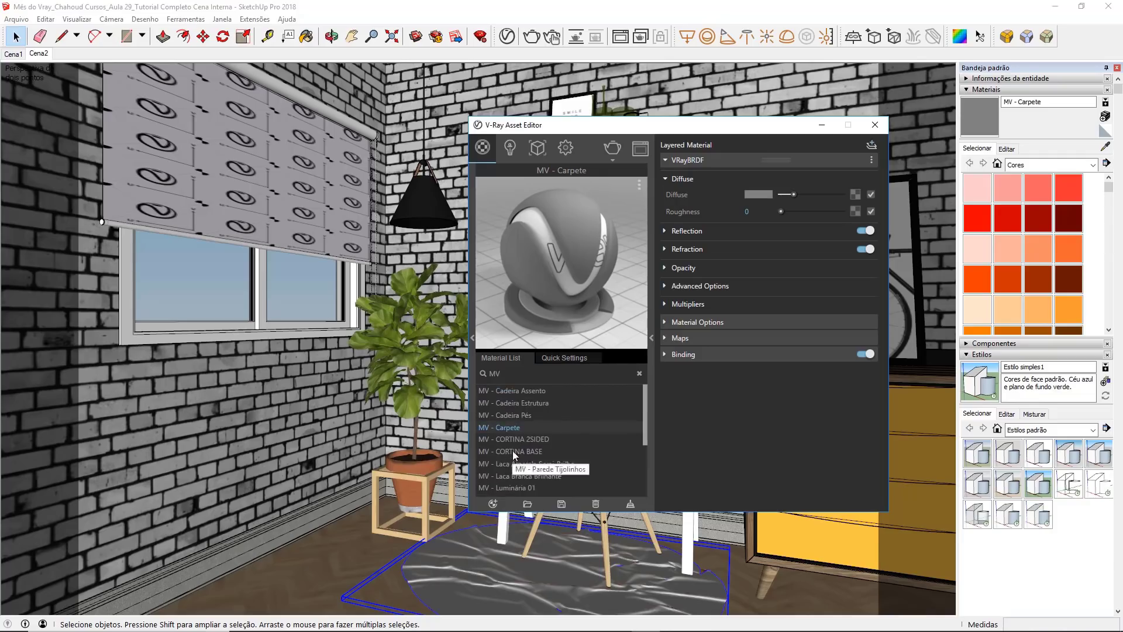
{"action": "scroll", "coordinate": [574, 417], "scroll_direction": "down", "scroll_amount": 3}
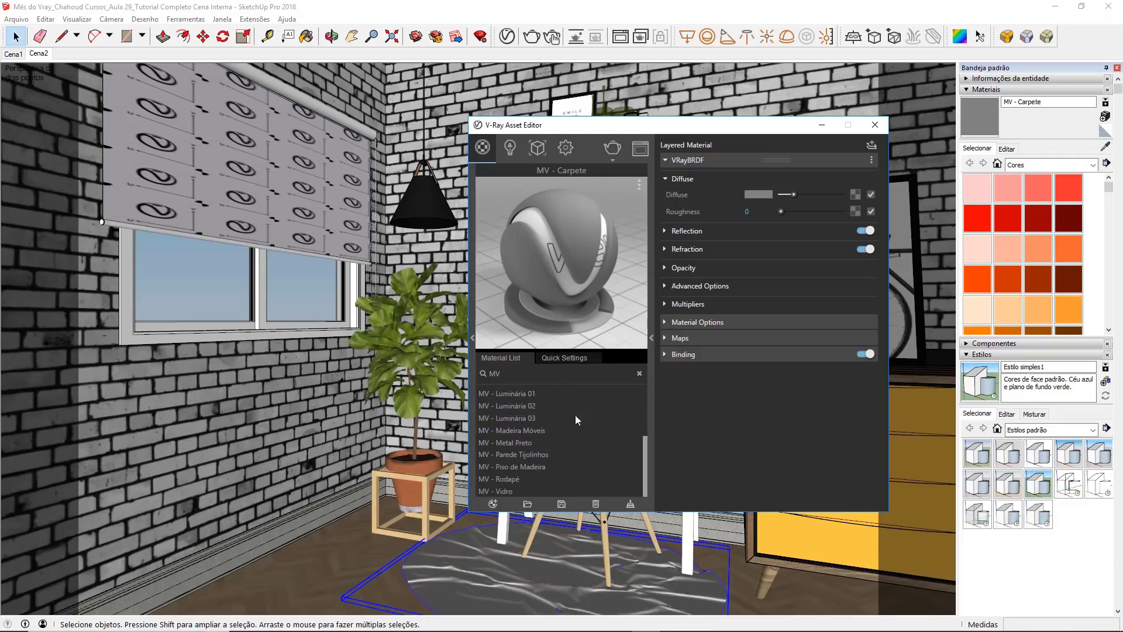
{"action": "left_click", "coordinate": [639, 374]}
{"action": "scroll", "coordinate": [577, 455], "scroll_direction": "up", "scroll_amount": 2}
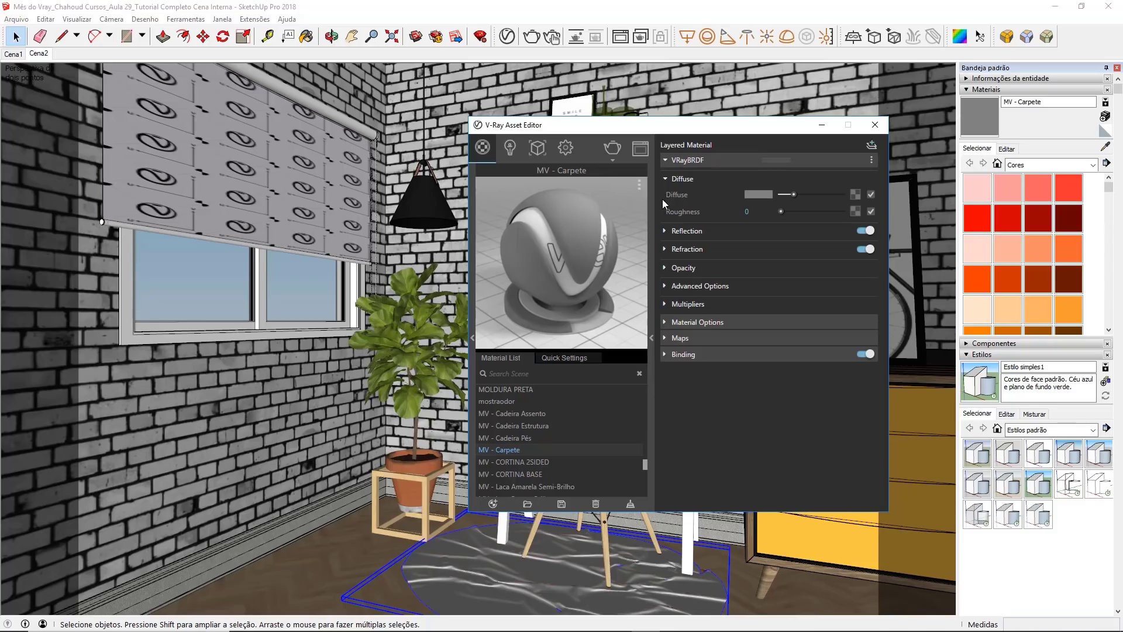
Step: Preview 32_faux fake fur animal texture-seamless_hr from the Texturas/Carpete folder and assign it as the diffuse bitmap of MV - Carpete
{"action": "left_click", "coordinate": [855, 194]}
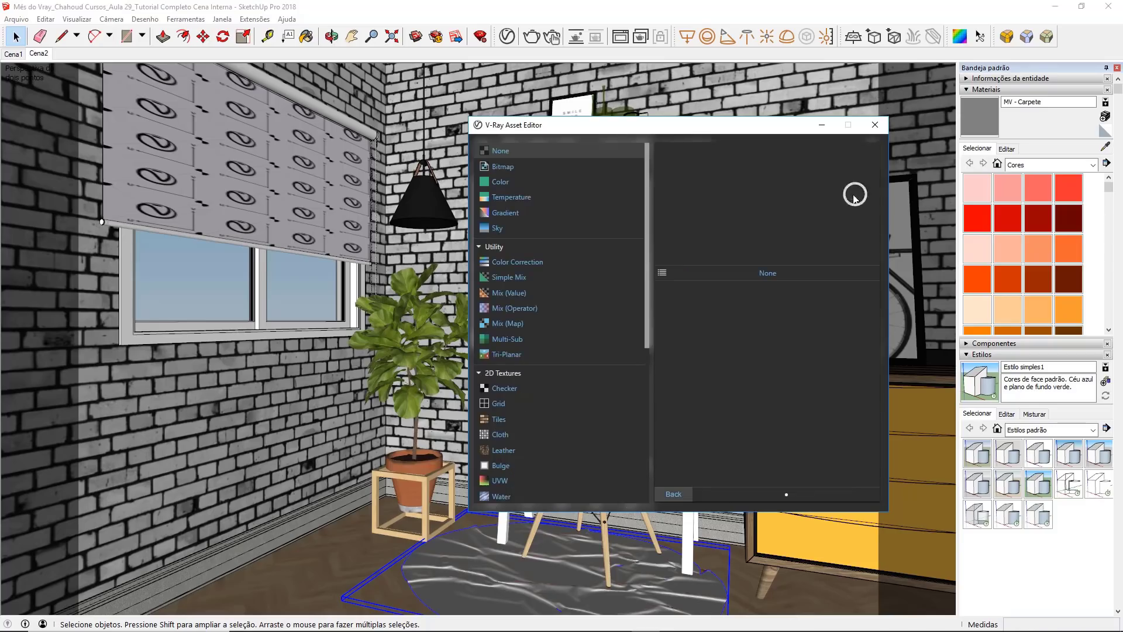
{"action": "left_click", "coordinate": [528, 184]}
{"action": "left_click", "coordinate": [662, 272]}
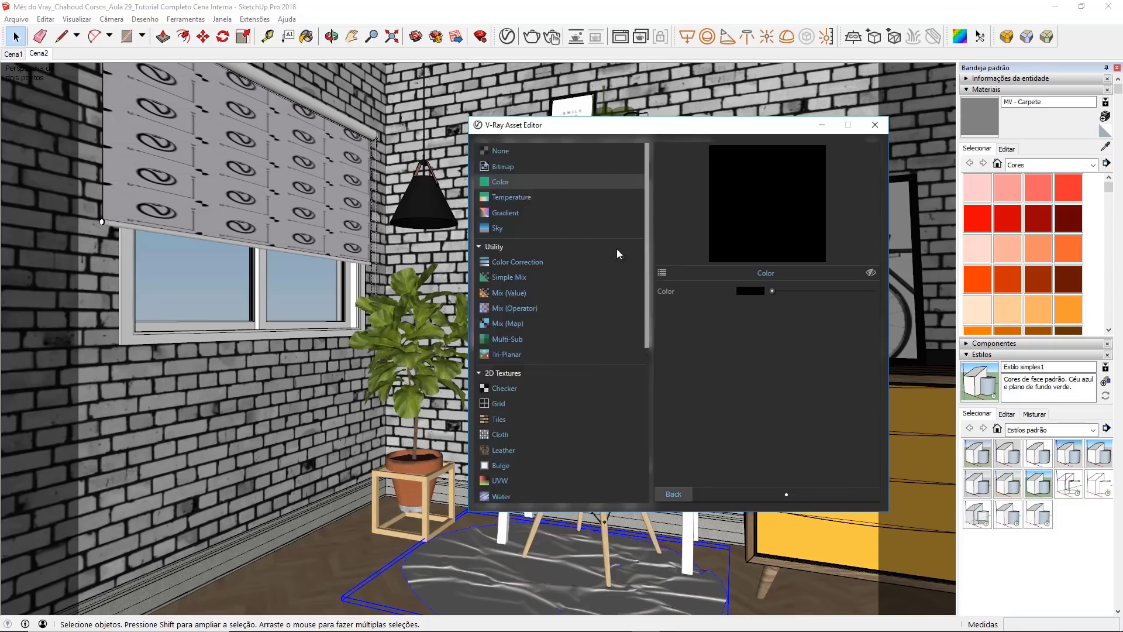
{"action": "left_click", "coordinate": [506, 170]}
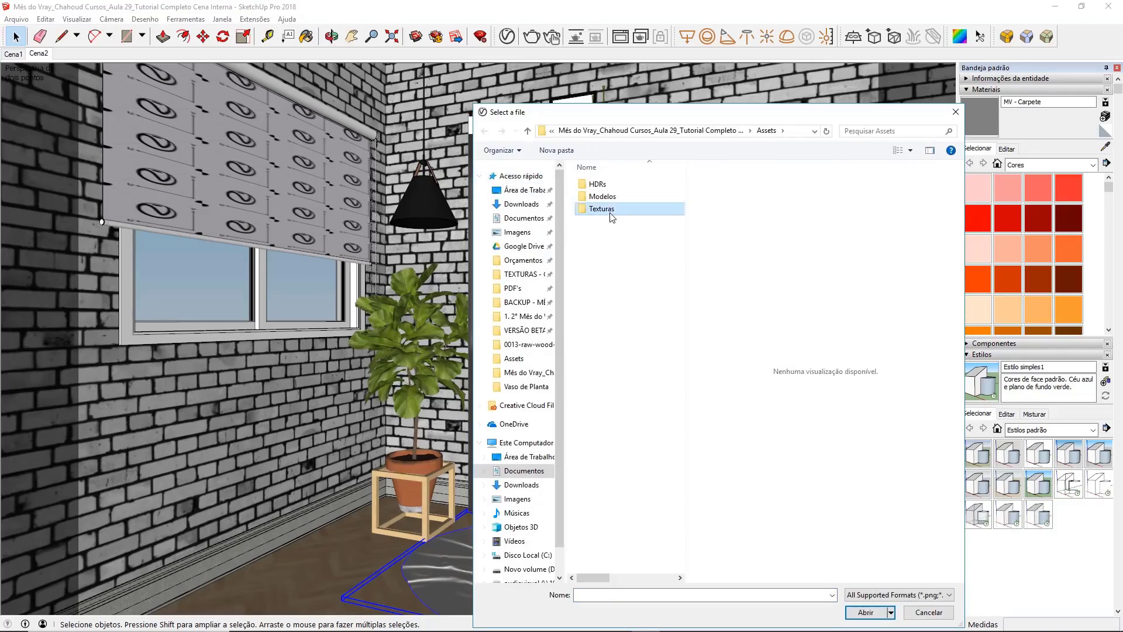
{"action": "double_click", "coordinate": [607, 211]}
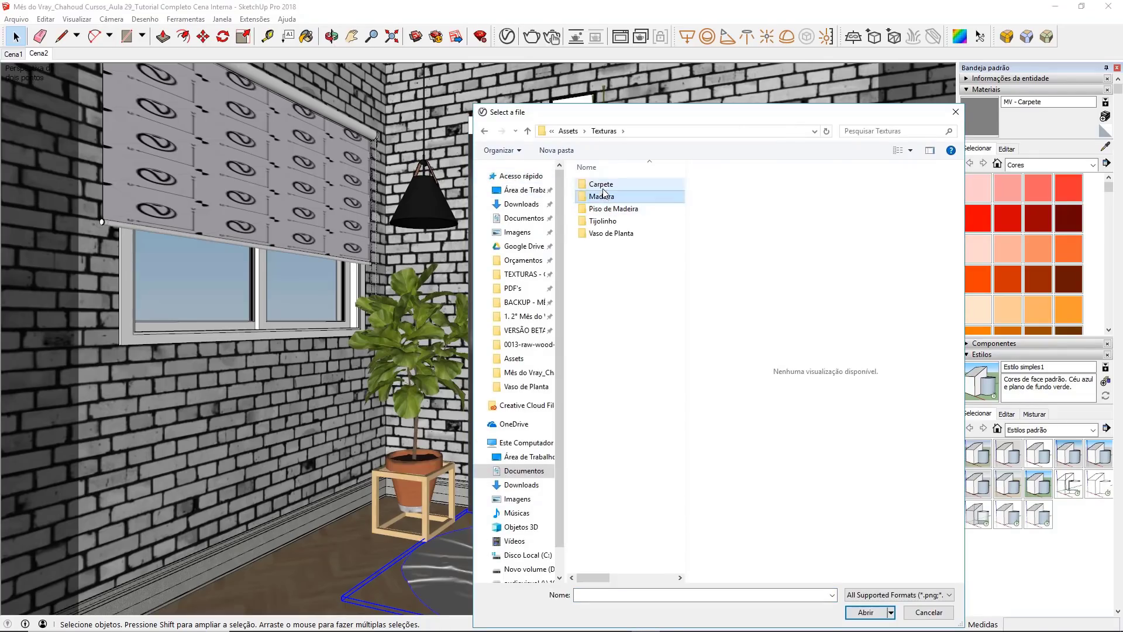
{"action": "double_click", "coordinate": [601, 184]}
{"action": "right_click", "coordinate": [603, 201]}
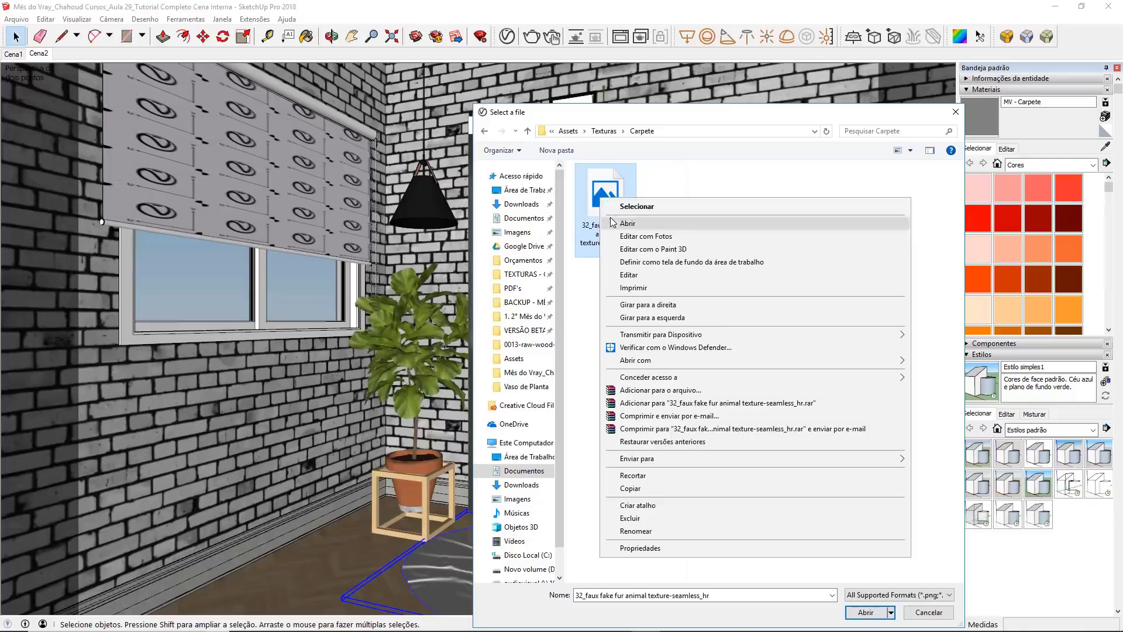
{"action": "left_click", "coordinate": [611, 222]}
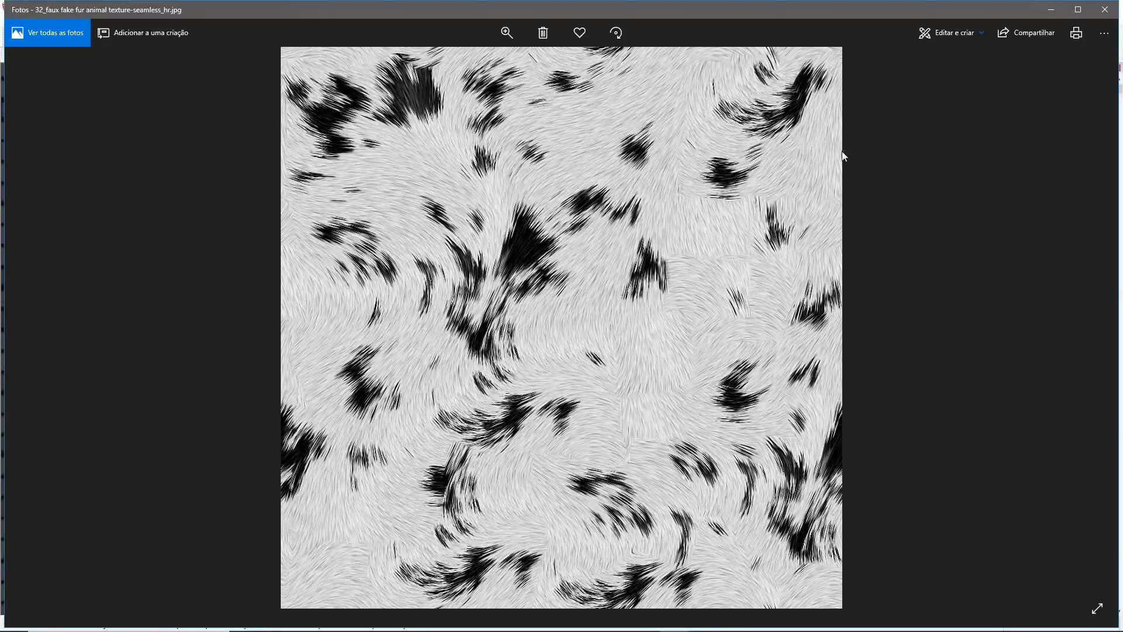
{"action": "left_click", "coordinate": [1097, 17]}
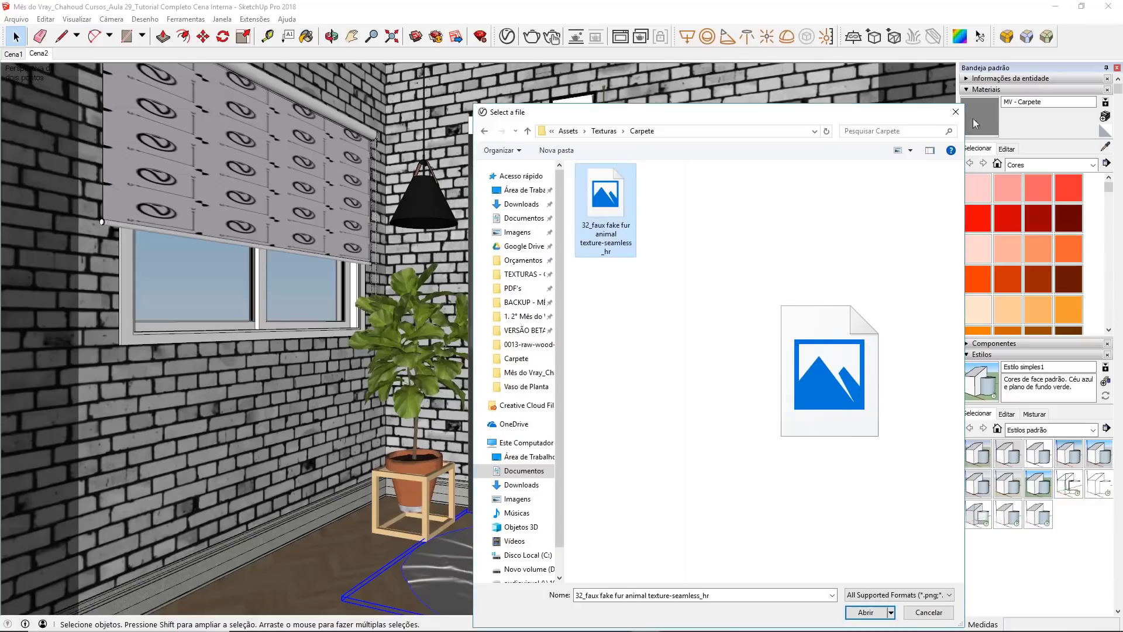
{"action": "double_click", "coordinate": [585, 213]}
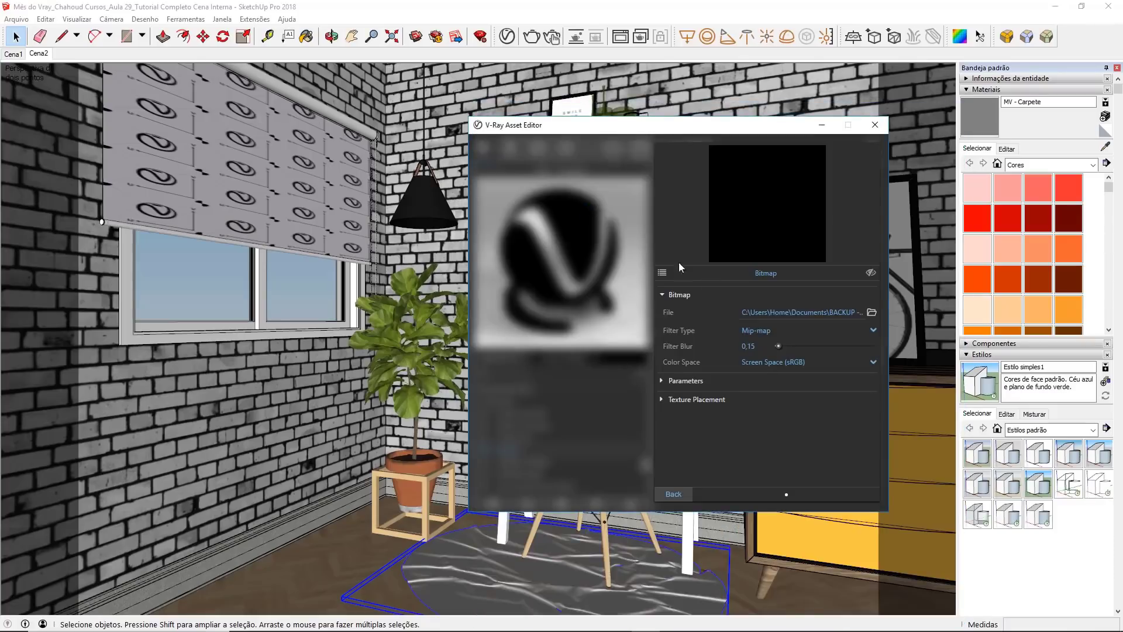
{"action": "left_click", "coordinate": [871, 273]}
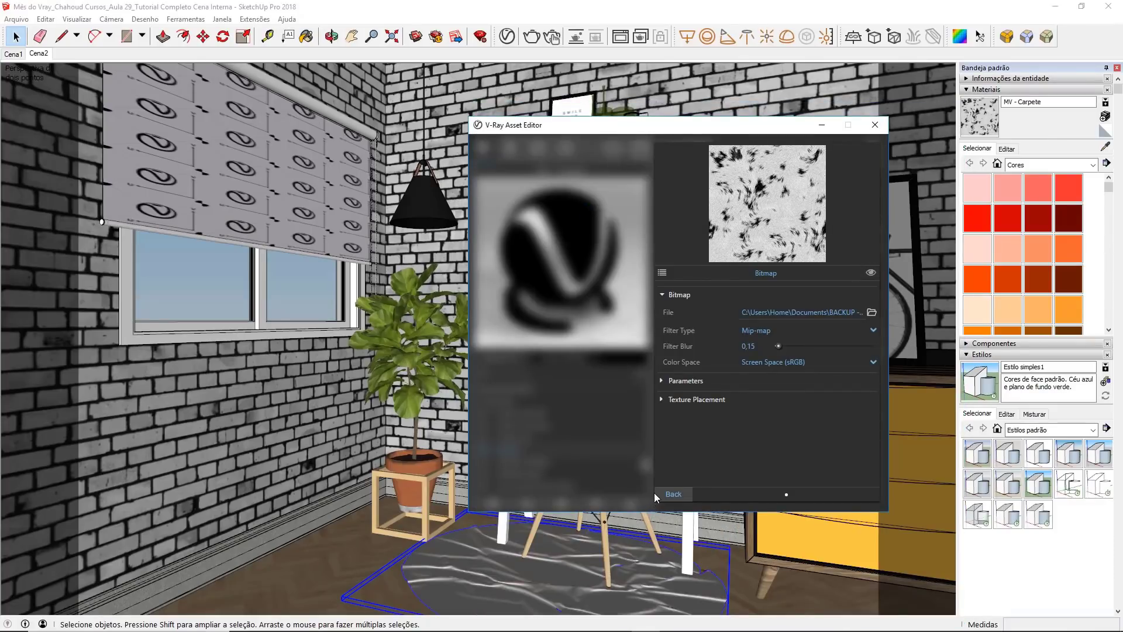
{"action": "left_click", "coordinate": [667, 493]}
Step: Lighten the reflection color of MV - Carpete to light gray and set its reflection glossiness to 0,5
{"action": "left_click", "coordinate": [702, 231]}
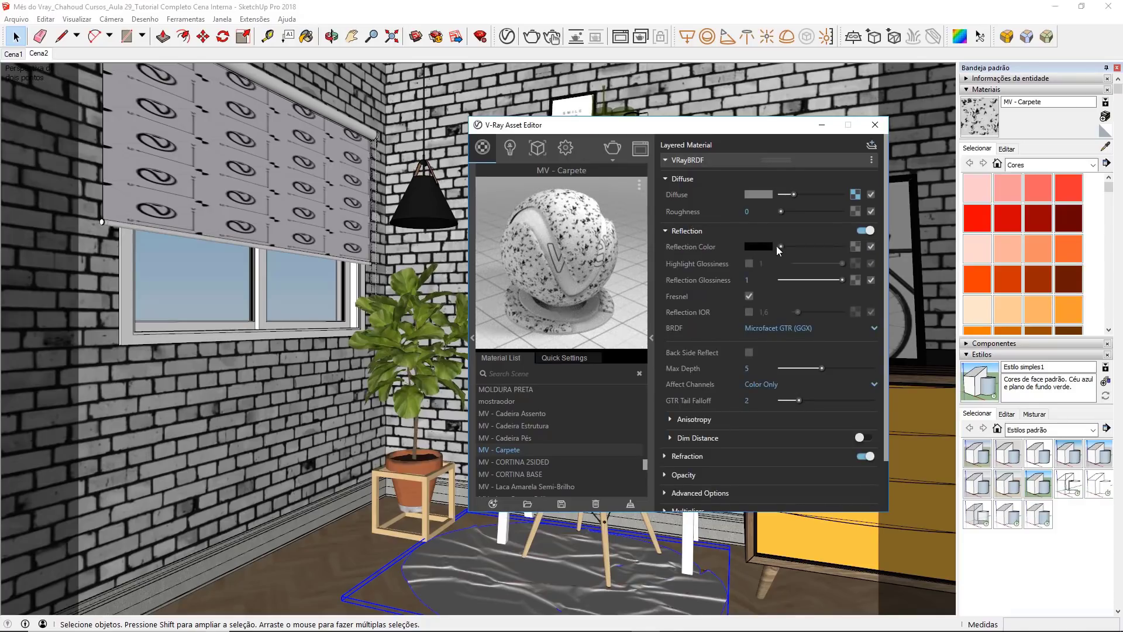
{"action": "left_click_drag", "start_coordinate": [781, 247], "coordinate": [808, 247]}
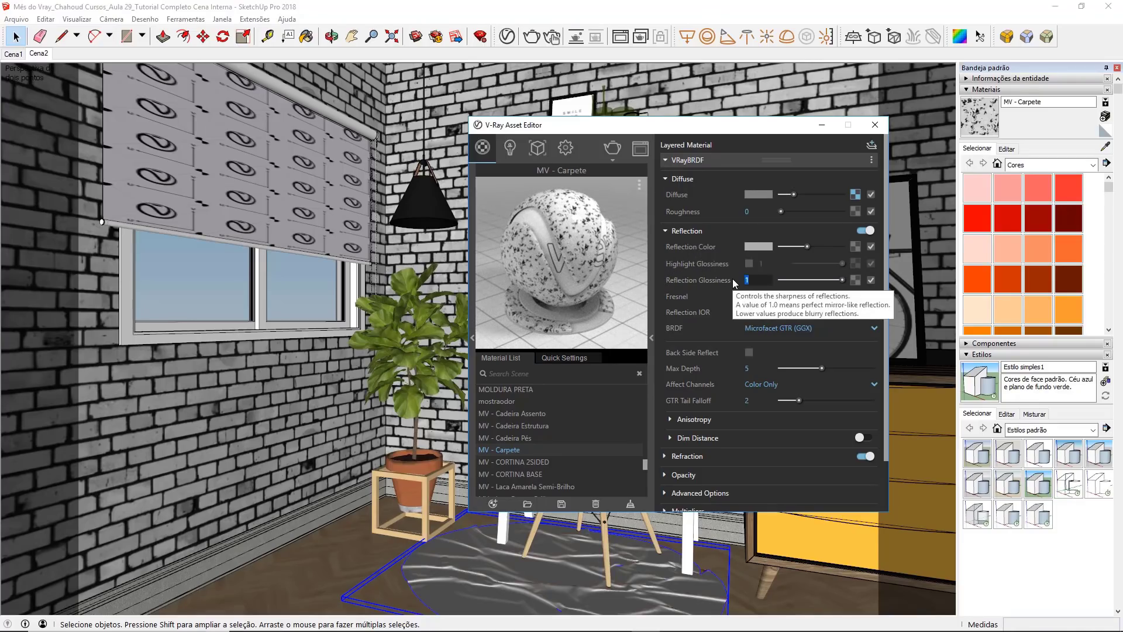
{"action": "type", "text": ",5"}
{"action": "key", "text": "Return"}
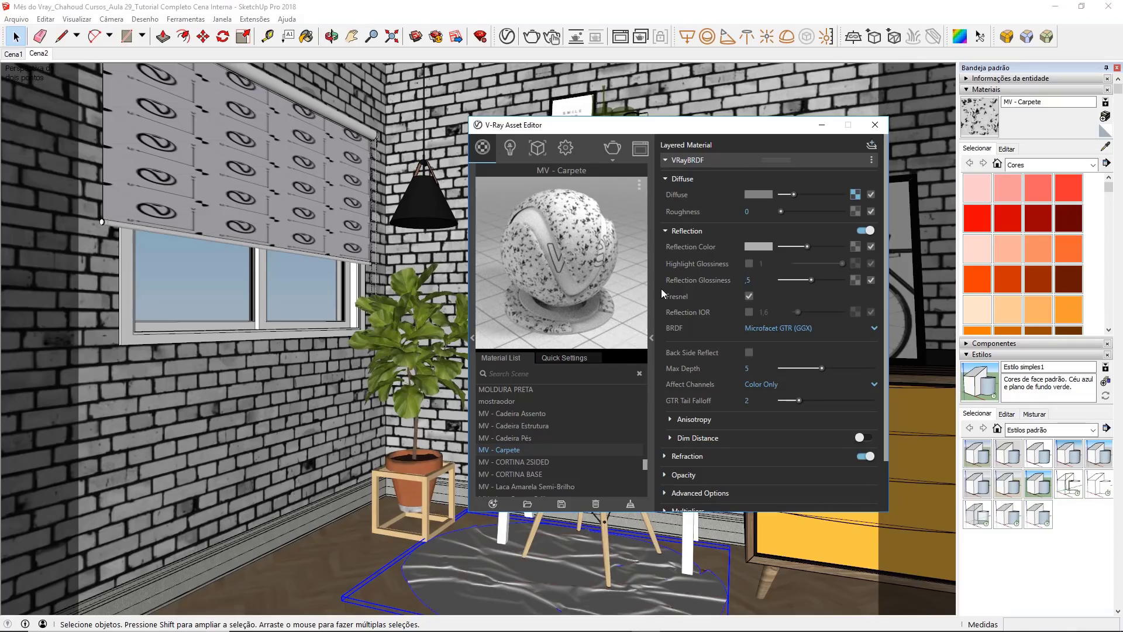
Step: Turn off Can be Overridden in the material options of MV - Carpete and close the Asset Editor
{"action": "left_click", "coordinate": [683, 163]}
{"action": "left_click", "coordinate": [684, 175]}
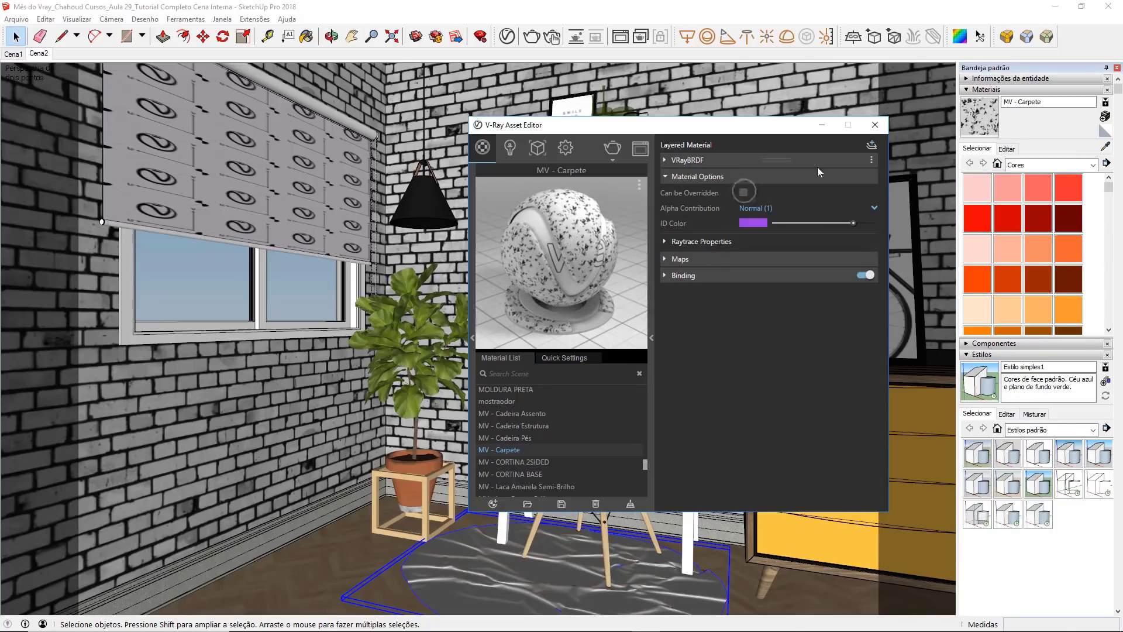
{"action": "left_click", "coordinate": [875, 125]}
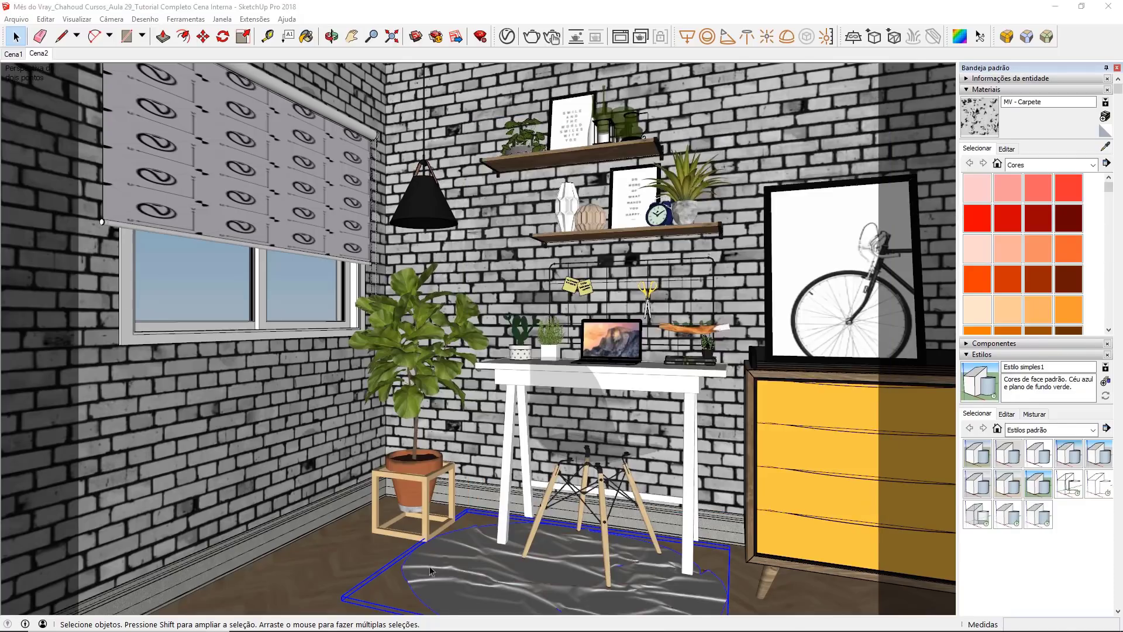
Step: Open the rug's group, select its round surface and apply the MV - Carpete material to it
{"action": "double_click", "coordinate": [490, 542]}
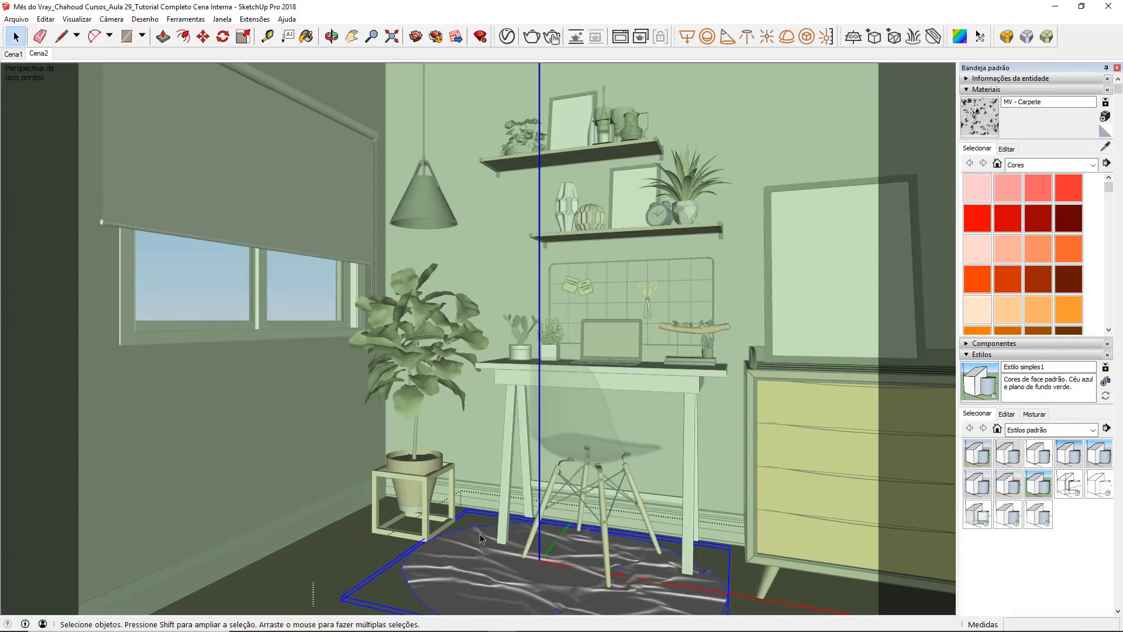
{"action": "double_click", "coordinate": [508, 568]}
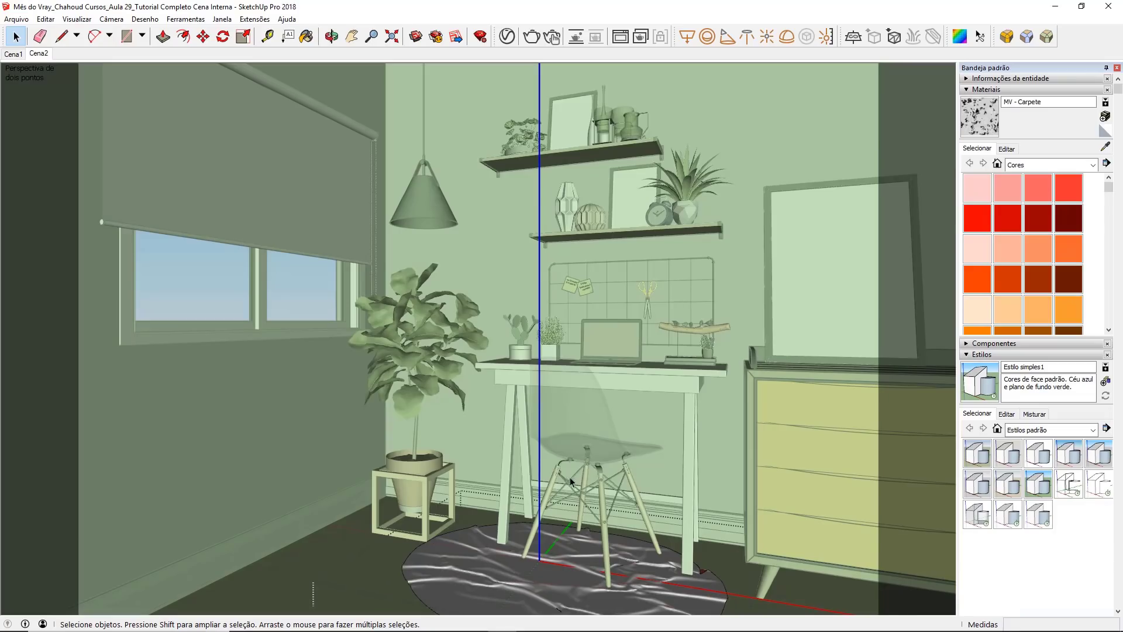
{"action": "left_click", "coordinate": [506, 36]}
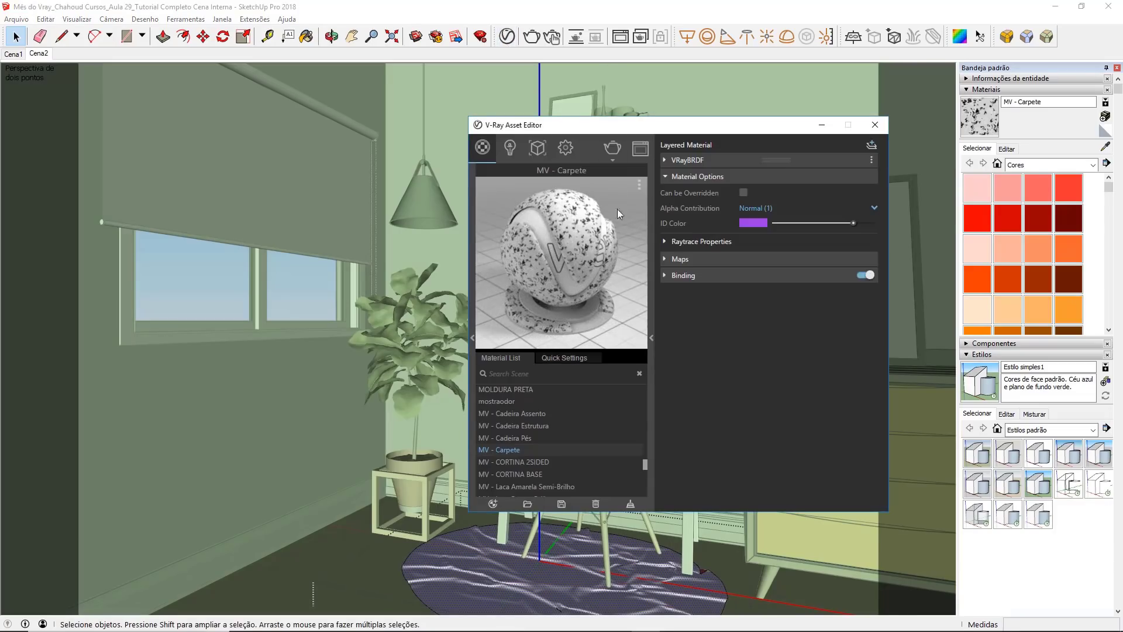
{"action": "right_click", "coordinate": [532, 448]}
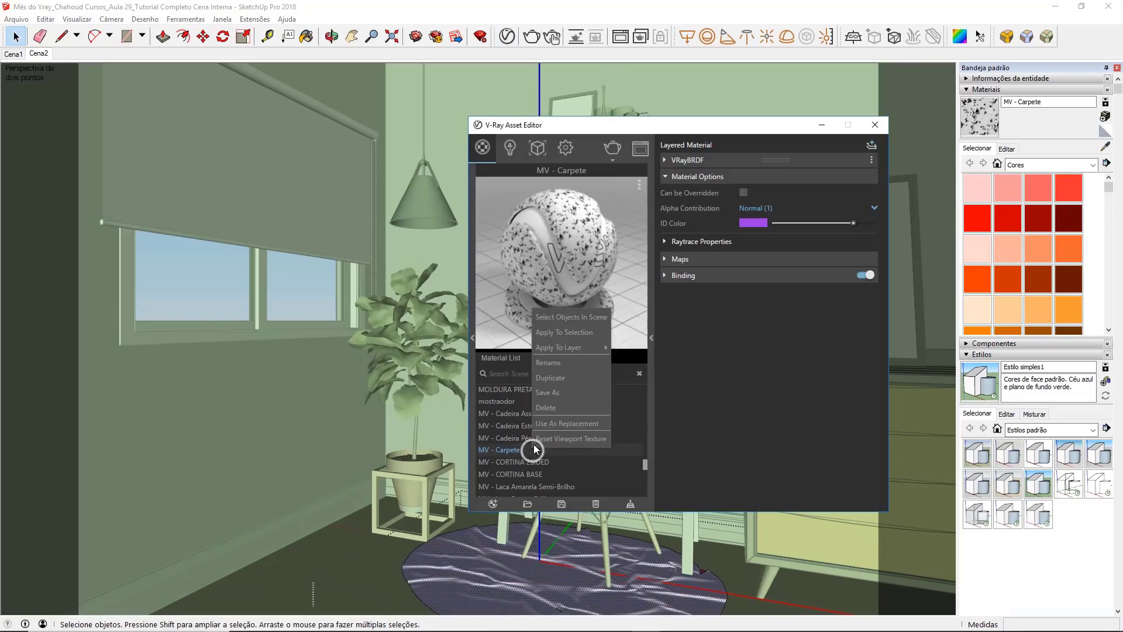
{"action": "left_click", "coordinate": [593, 334]}
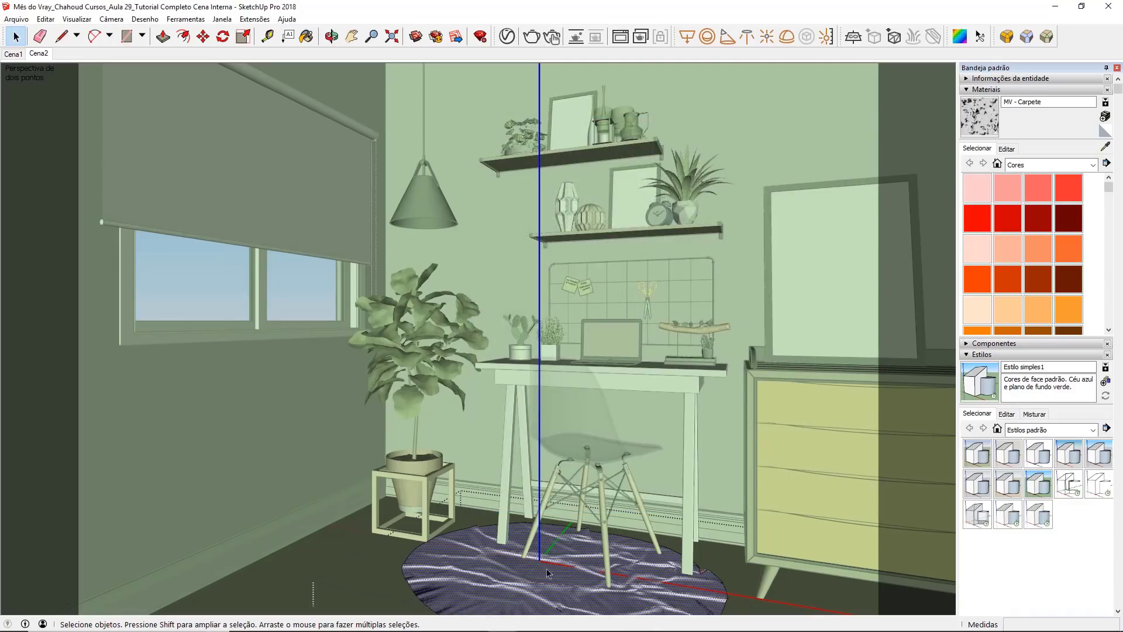
Step: Map the rug's material with the V-Ray Tri-Planar projection (Fit) and leave the group
{"action": "right_click", "coordinate": [476, 563]}
{"action": "mouse_move", "coordinate": [488, 541]}
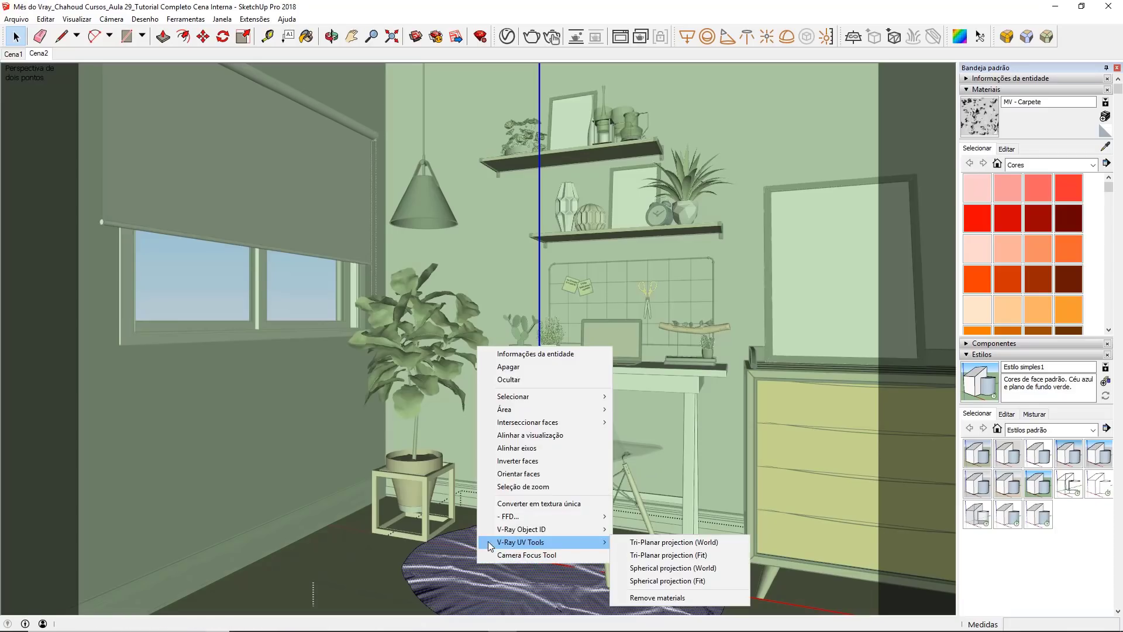
{"action": "left_click", "coordinate": [618, 554]}
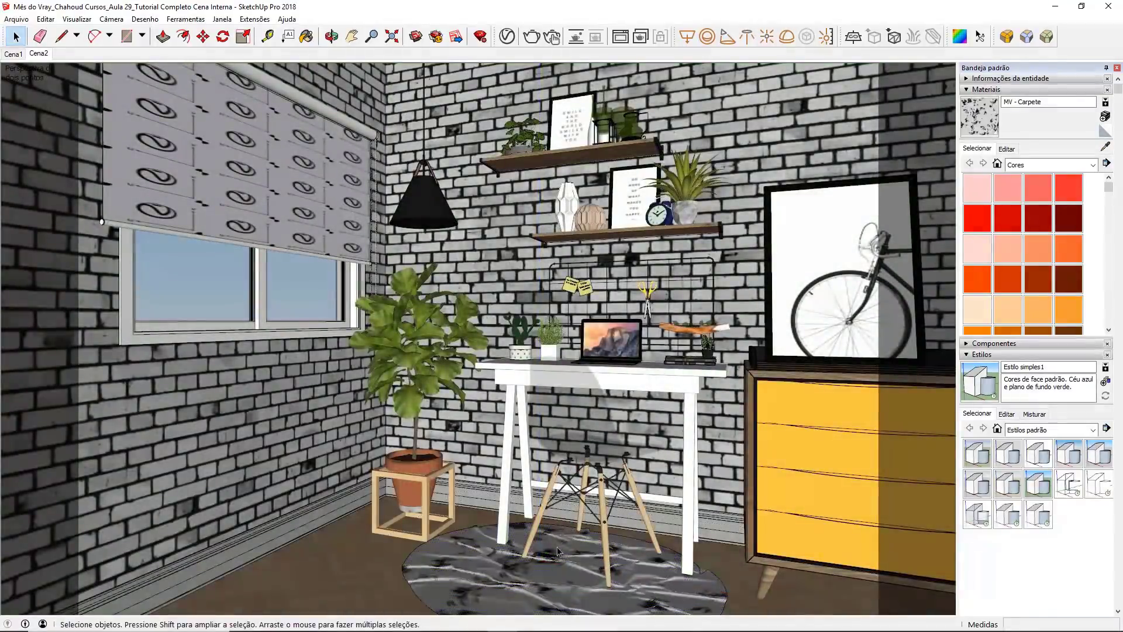
{"action": "left_click", "coordinate": [558, 551]}
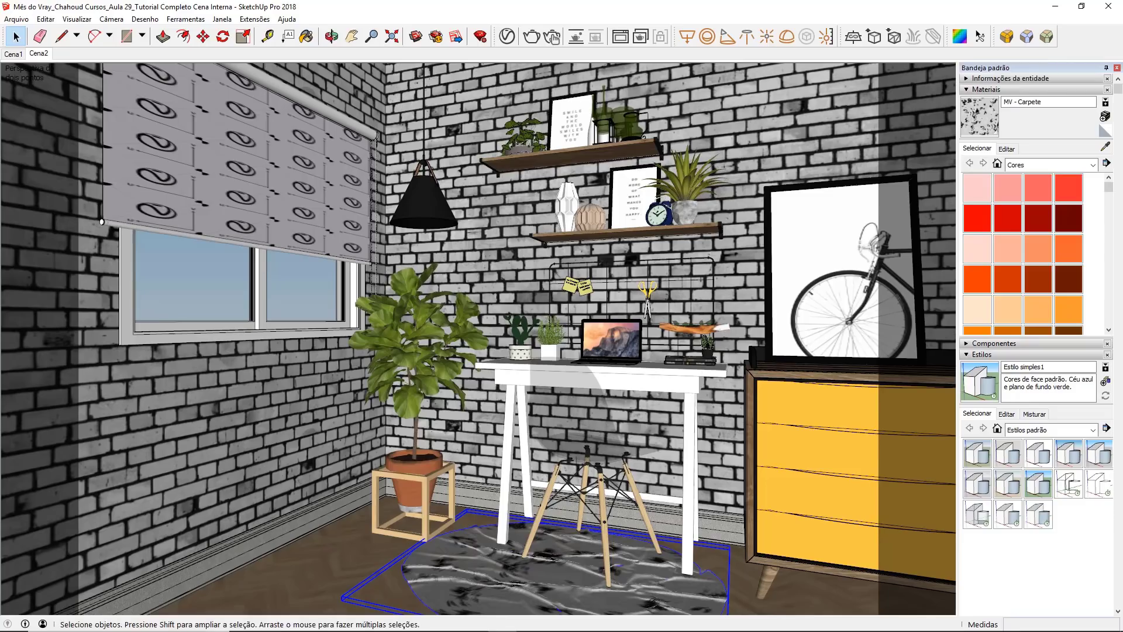
Step: Reopen the rug's group, select the rug inside it and add V-Ray Fur
{"action": "double_click", "coordinate": [528, 579]}
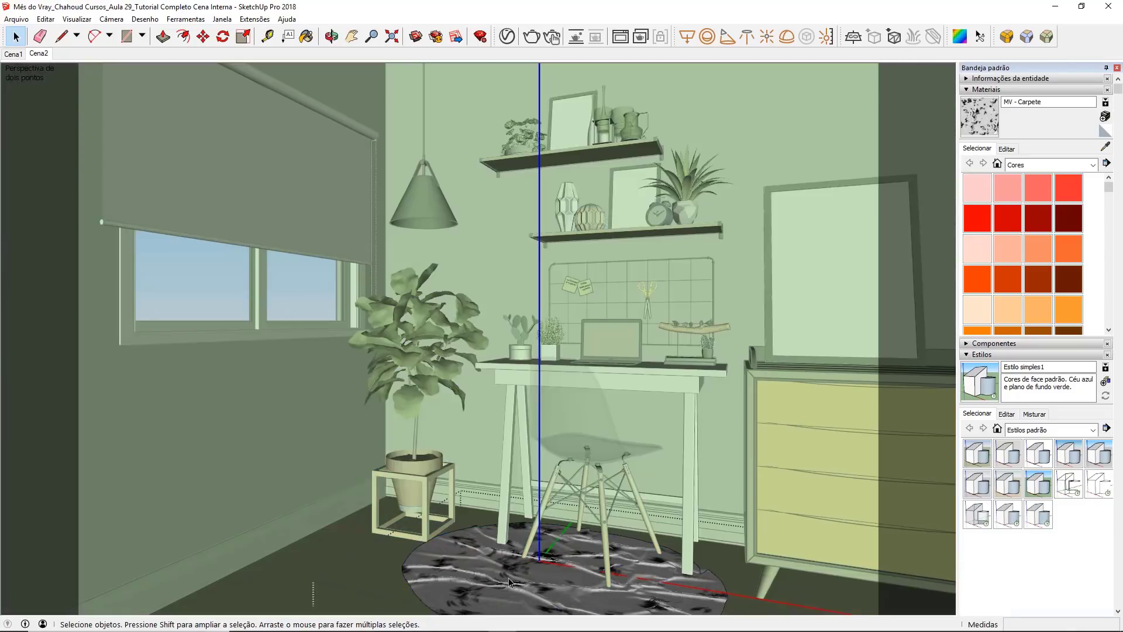
{"action": "left_click", "coordinate": [509, 580]}
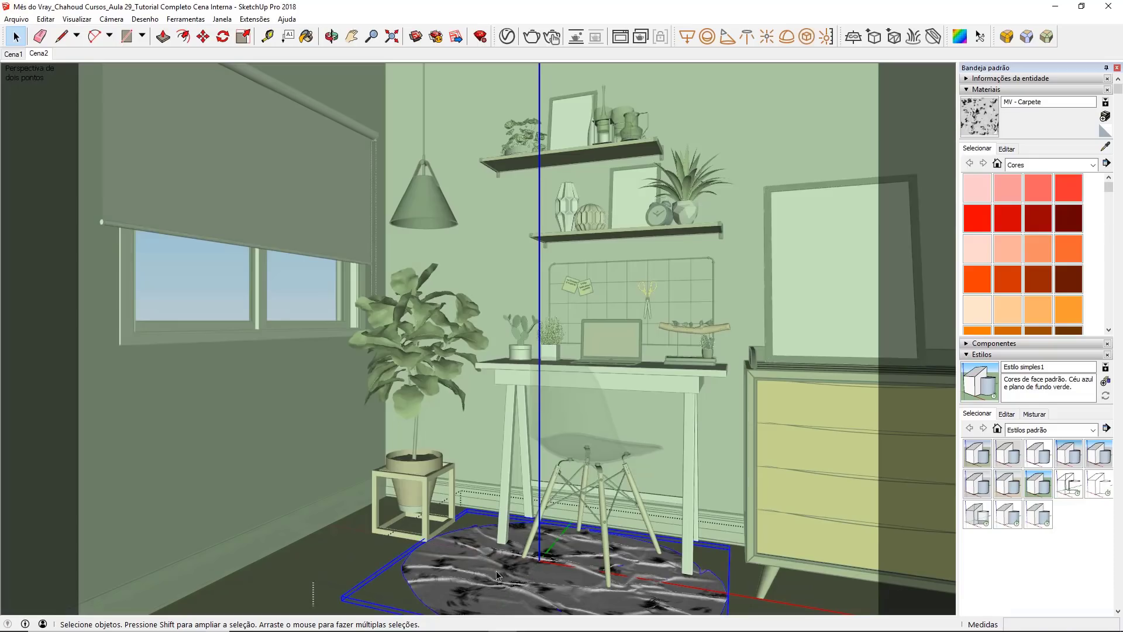
{"action": "left_click", "coordinate": [912, 38]}
Step: Render only a region around the rug in the V-Ray frame buffer and check the new fur
{"action": "left_click", "coordinate": [620, 36]}
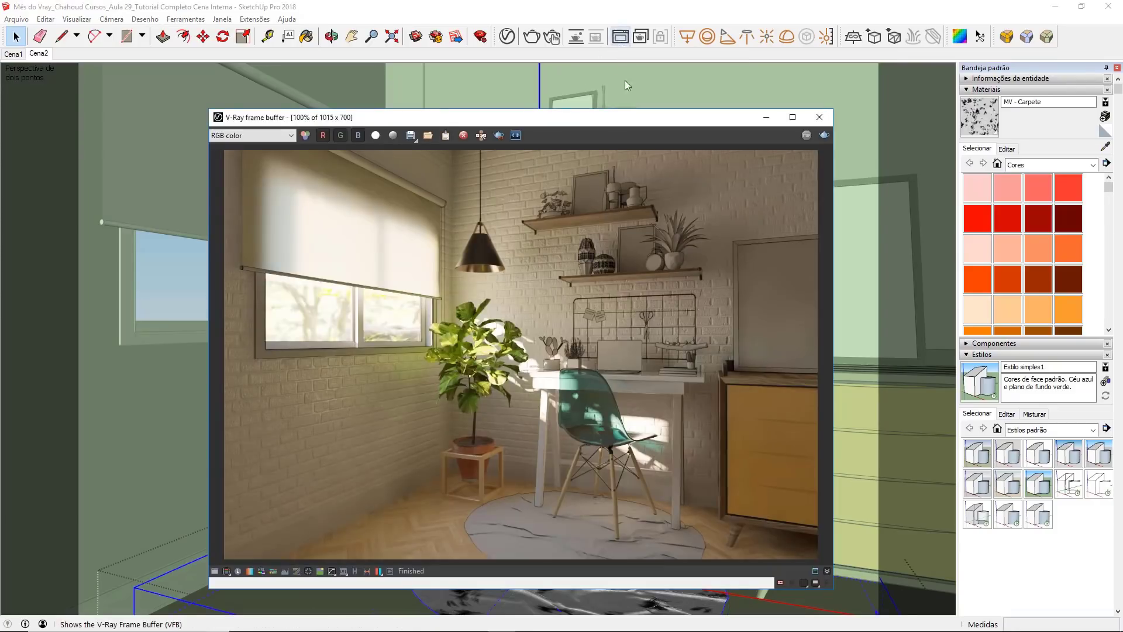
{"action": "left_click", "coordinate": [500, 137]}
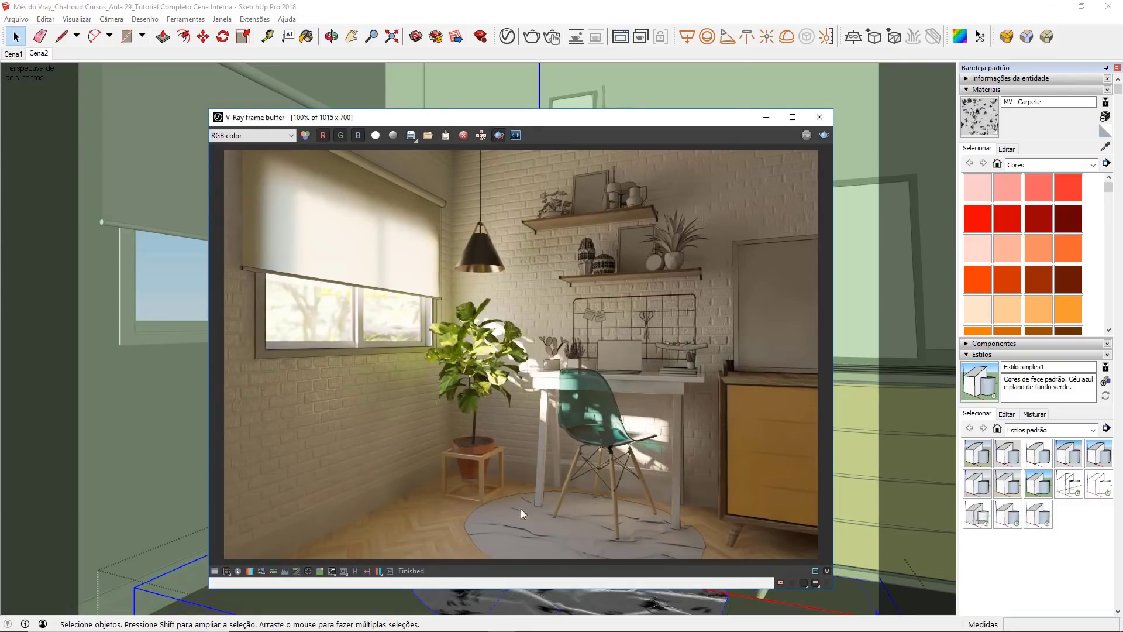
{"action": "left_click_drag", "start_coordinate": [451, 467], "coordinate": [742, 594]}
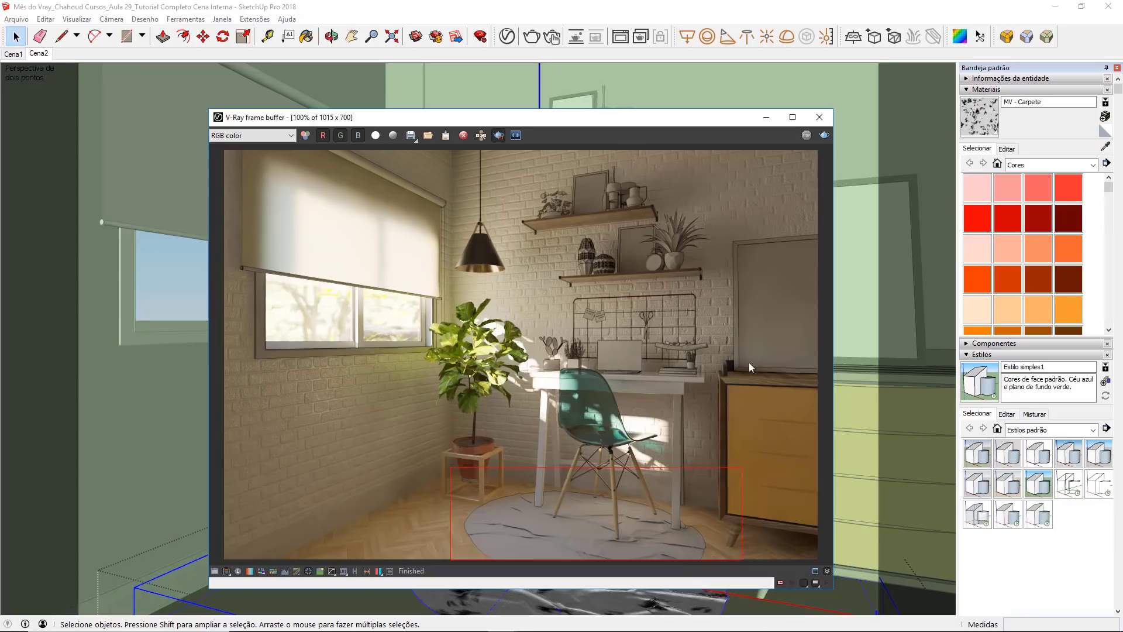
{"action": "left_click", "coordinate": [824, 136]}
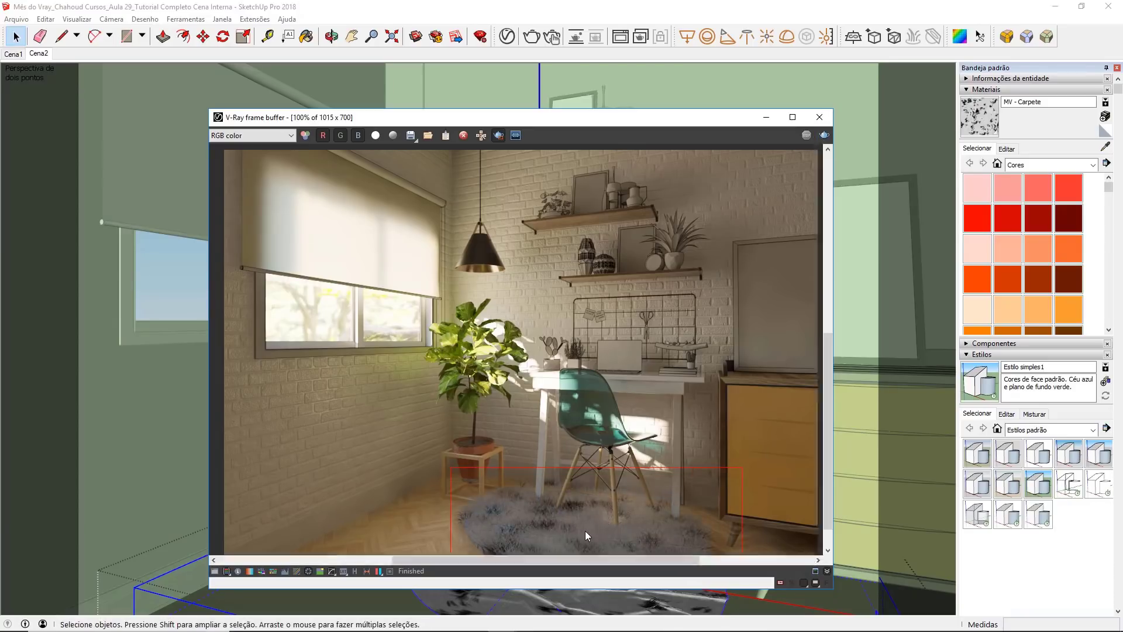
{"action": "scroll", "coordinate": [585, 531], "scroll_direction": "up", "scroll_amount": 1}
{"action": "middle_click_drag", "start_coordinate": [578, 447], "coordinate": [579, 433]}
{"action": "scroll", "coordinate": [403, 363], "scroll_direction": "down", "scroll_amount": 1}
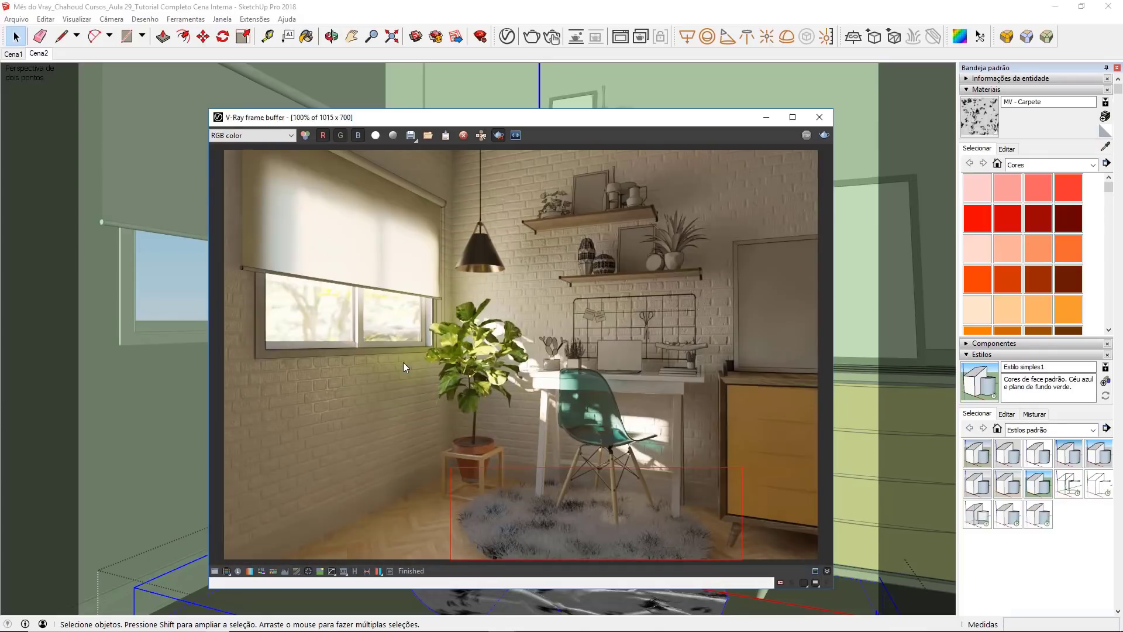
Step: Open the V-Ray Fur settings in the Asset Editor and set the fur Length to 2,5
{"action": "left_click", "coordinate": [508, 37]}
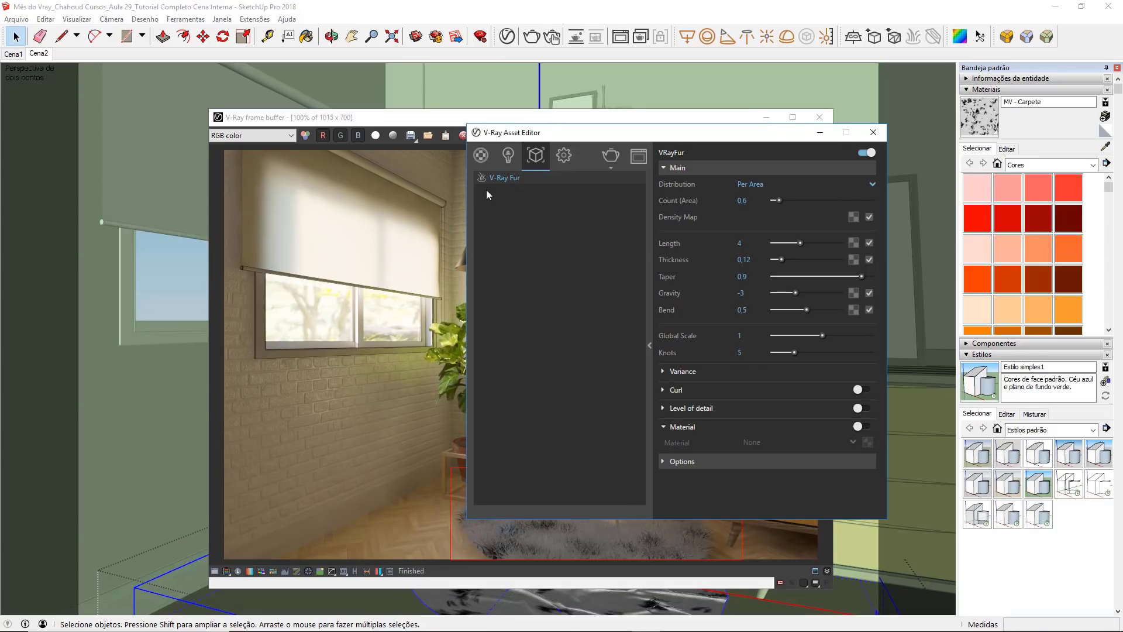
{"action": "left_click_drag", "start_coordinate": [622, 136], "coordinate": [402, 184]}
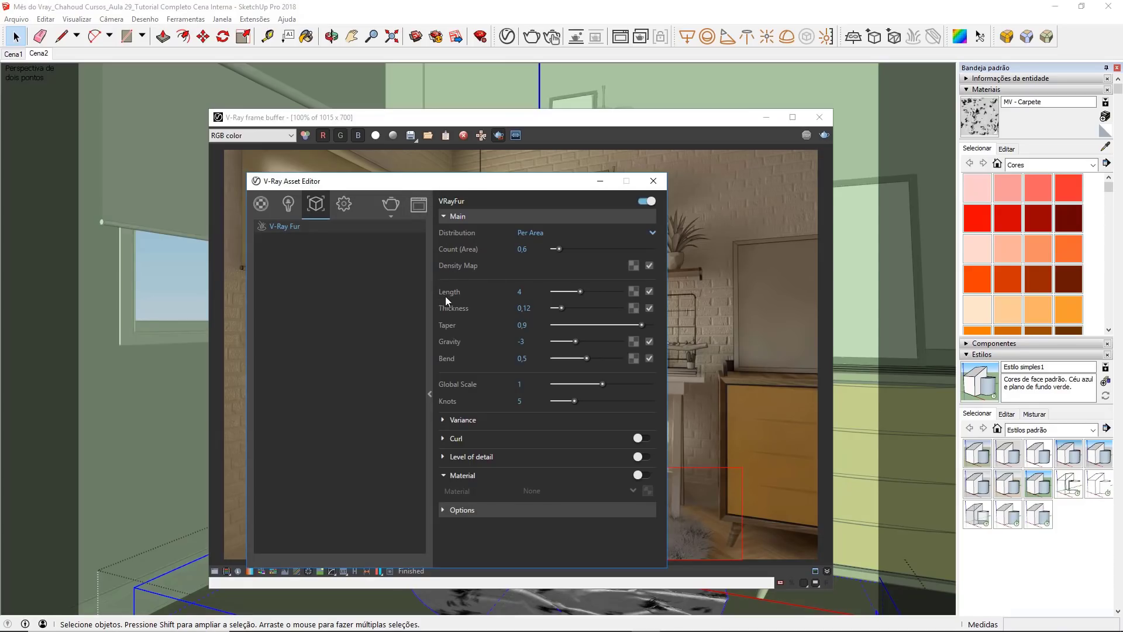
{"action": "left_click", "coordinate": [514, 295]}
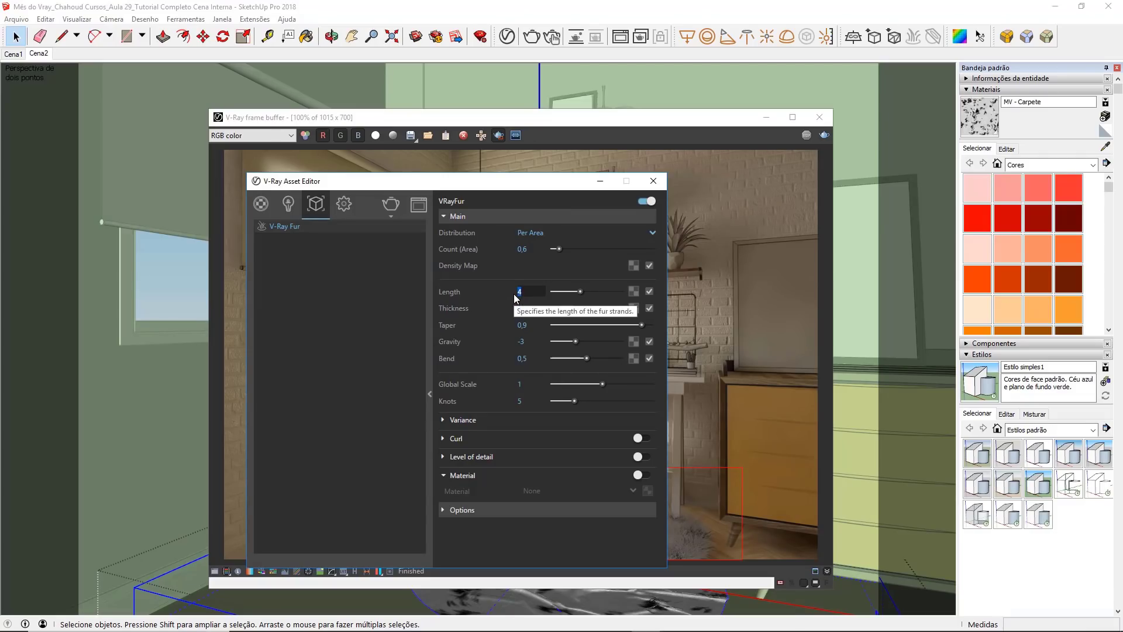
{"action": "type", "text": "2"}
{"action": "key", "text": "Return"}
{"action": "left_click", "coordinate": [529, 291]}
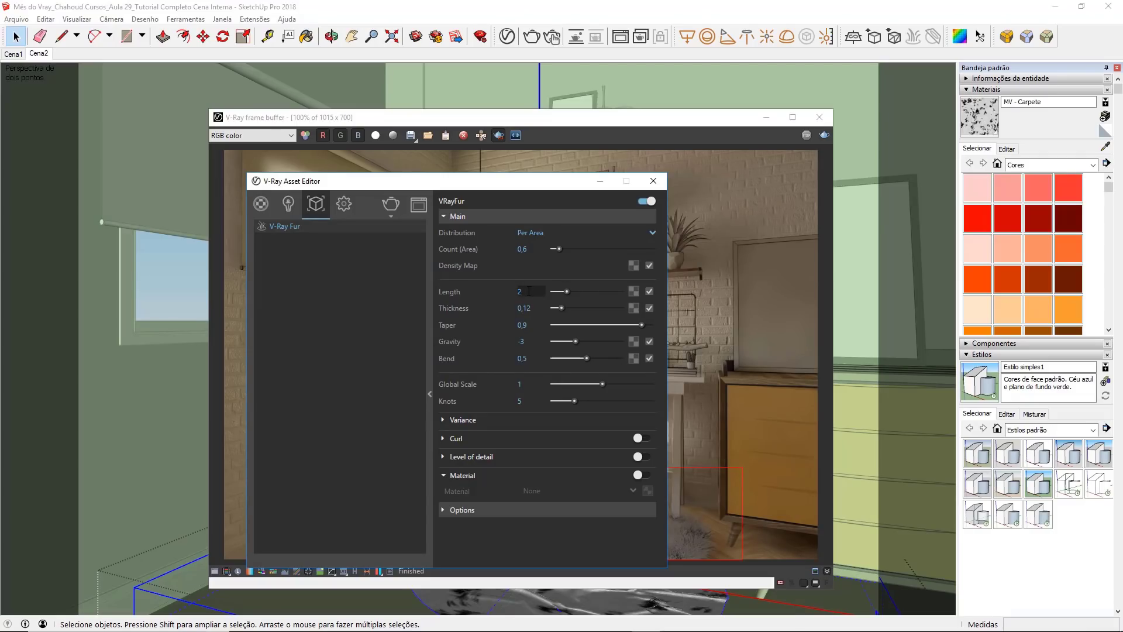
{"action": "type", "text": ",5"}
{"action": "key", "text": "Return"}
Step: Set the fur's Thickness to 0,2 and its Taper to 0,5
{"action": "double_click", "coordinate": [526, 308]}
{"action": "type", "text": "2"}
{"action": "double_click", "coordinate": [521, 326]}
{"action": "left_click", "coordinate": [522, 327]}
{"action": "left_click_drag", "start_coordinate": [532, 325], "coordinate": [525, 326]}
{"action": "left_click", "coordinate": [536, 328]}
{"action": "key", "text": "BackSpace"}
{"action": "type", "text": "5"}
Step: Set the fur's Gravity to -5 and close the Asset Editor
{"action": "left_click", "coordinate": [535, 341]}
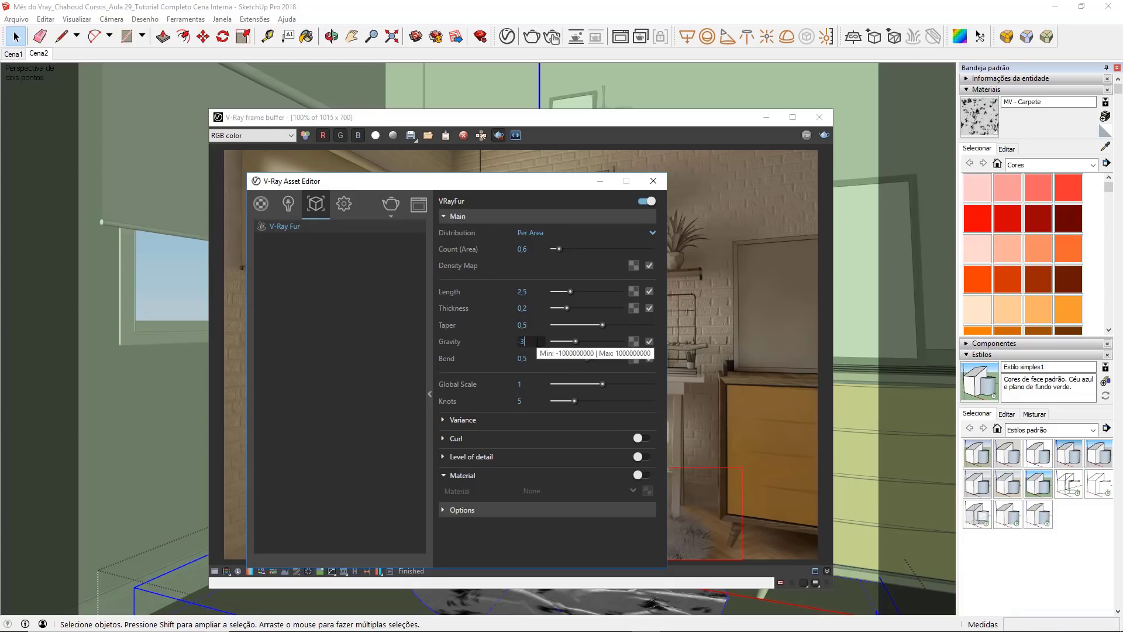
{"action": "key", "text": "BackSpace"}
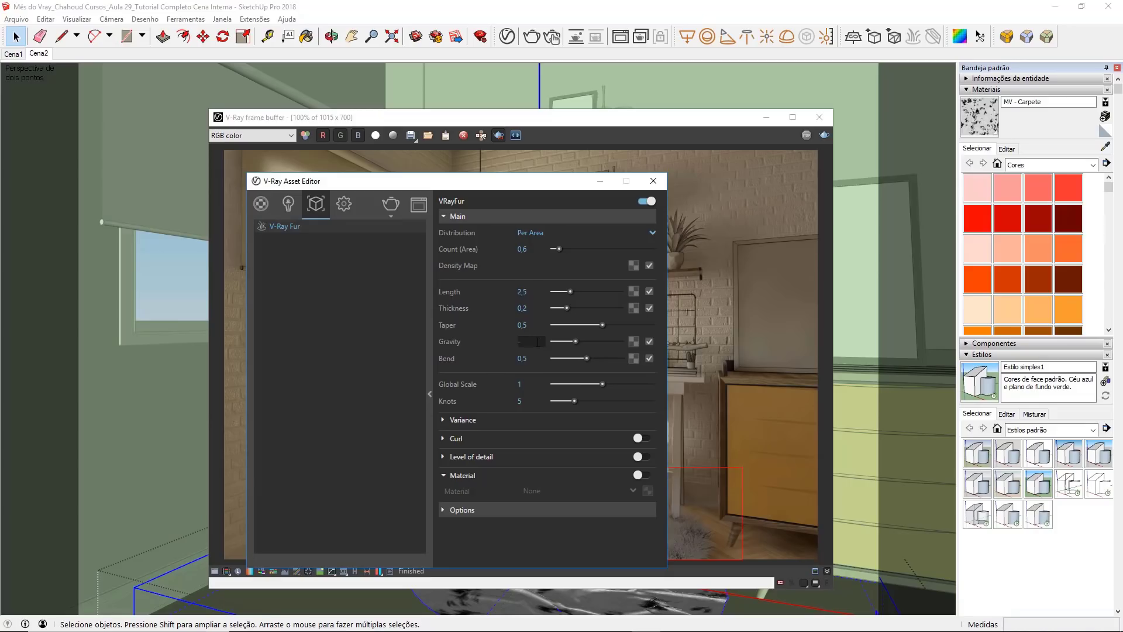
{"action": "type", "text": "5"}
{"action": "key", "text": "Return"}
{"action": "left_click", "coordinate": [532, 291]}
{"action": "left_click", "coordinate": [537, 308]}
{"action": "left_click", "coordinate": [536, 323]}
{"action": "left_click", "coordinate": [654, 180]}
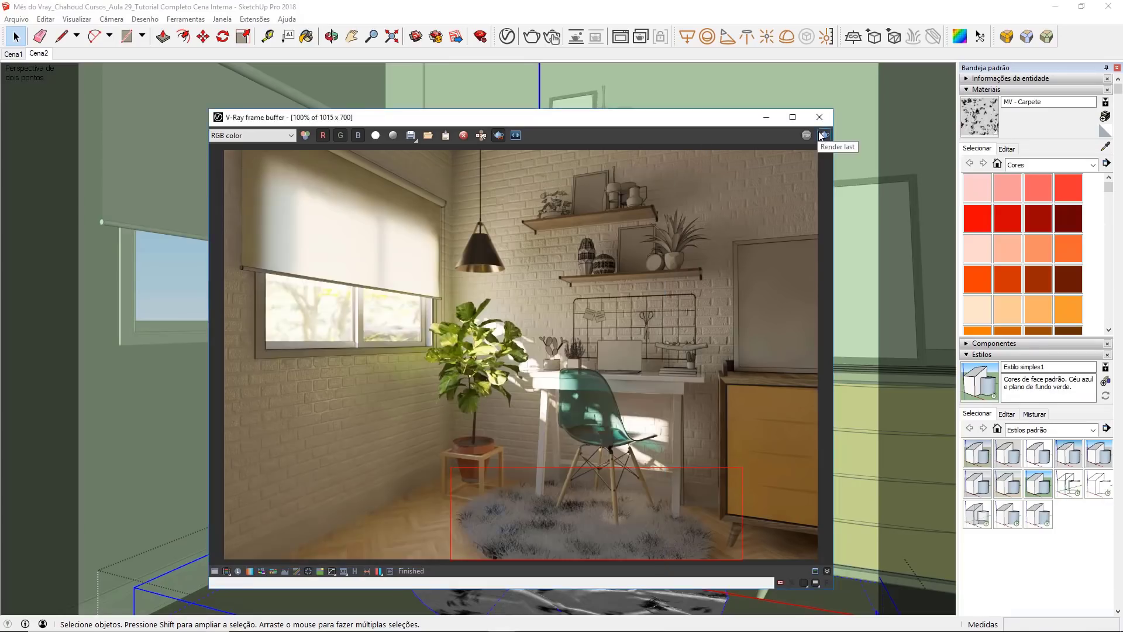
Step: Render the rug region again and examine the fur up close along the rug's edge and around the chair legs
{"action": "left_click", "coordinate": [823, 136]}
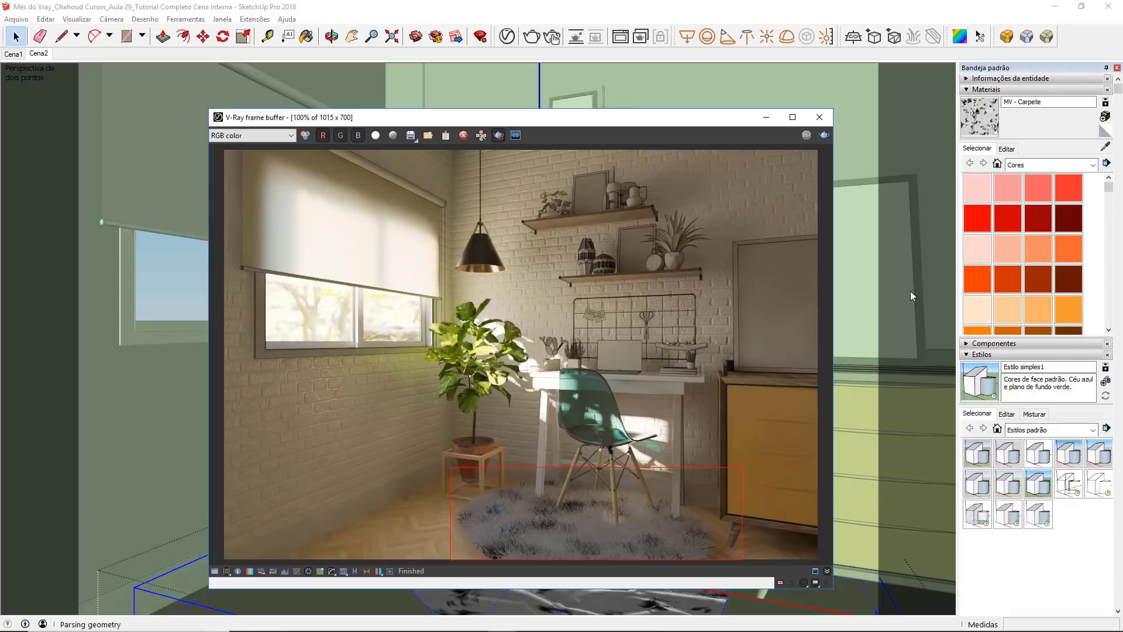
{"action": "scroll", "coordinate": [571, 518], "scroll_direction": "up", "scroll_amount": 1}
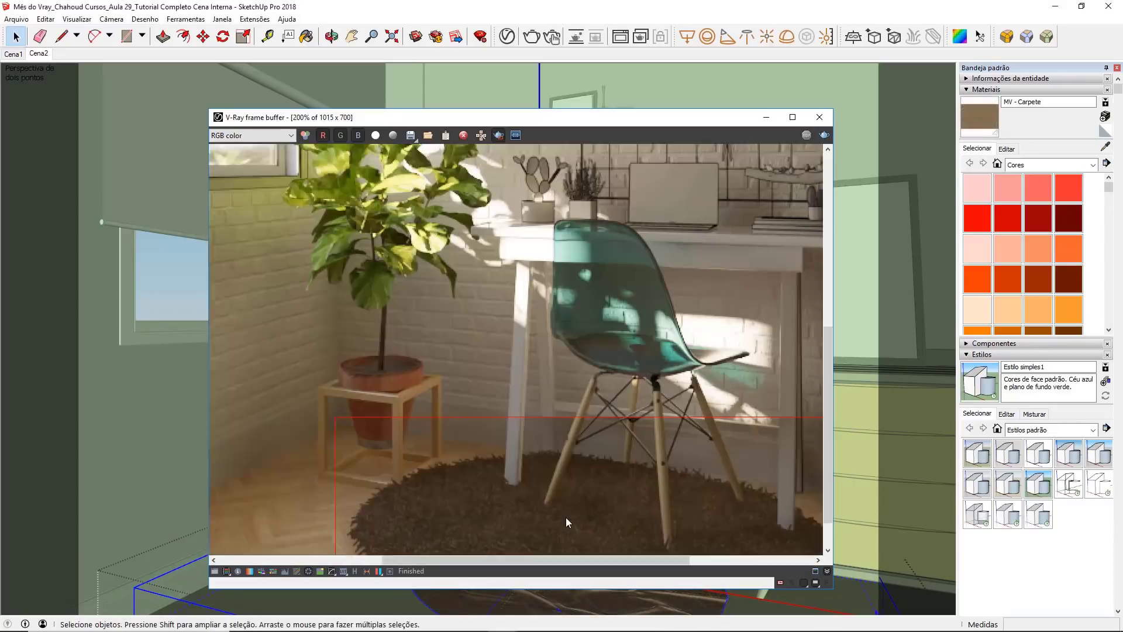
{"action": "middle_click_drag", "start_coordinate": [566, 517], "coordinate": [372, 404]}
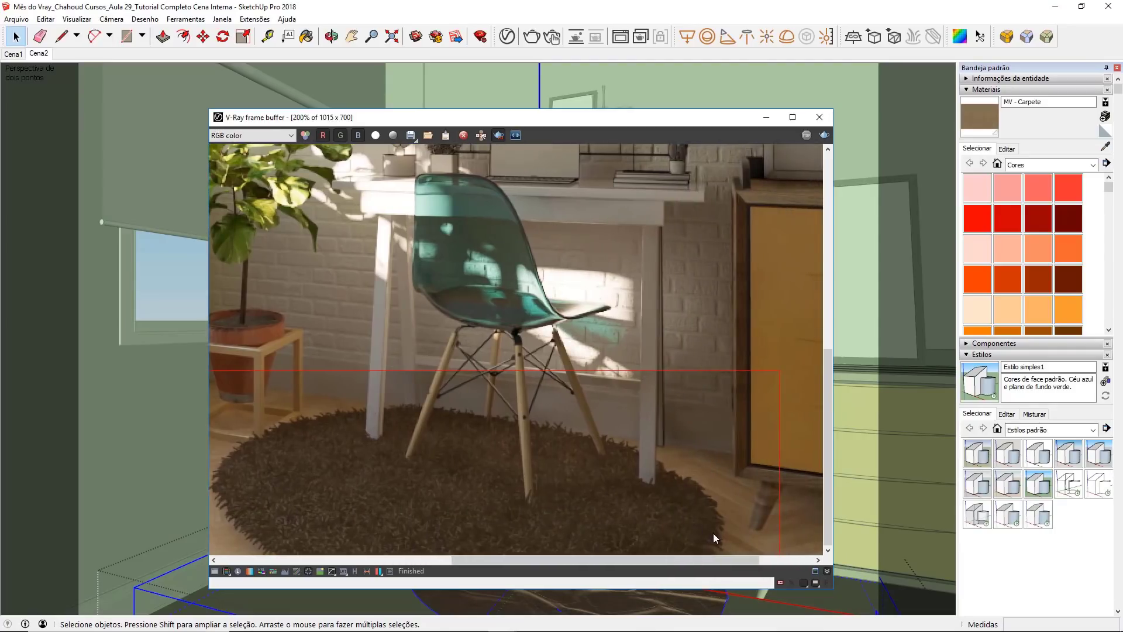
{"action": "middle_click_drag", "start_coordinate": [310, 476], "coordinate": [634, 479]}
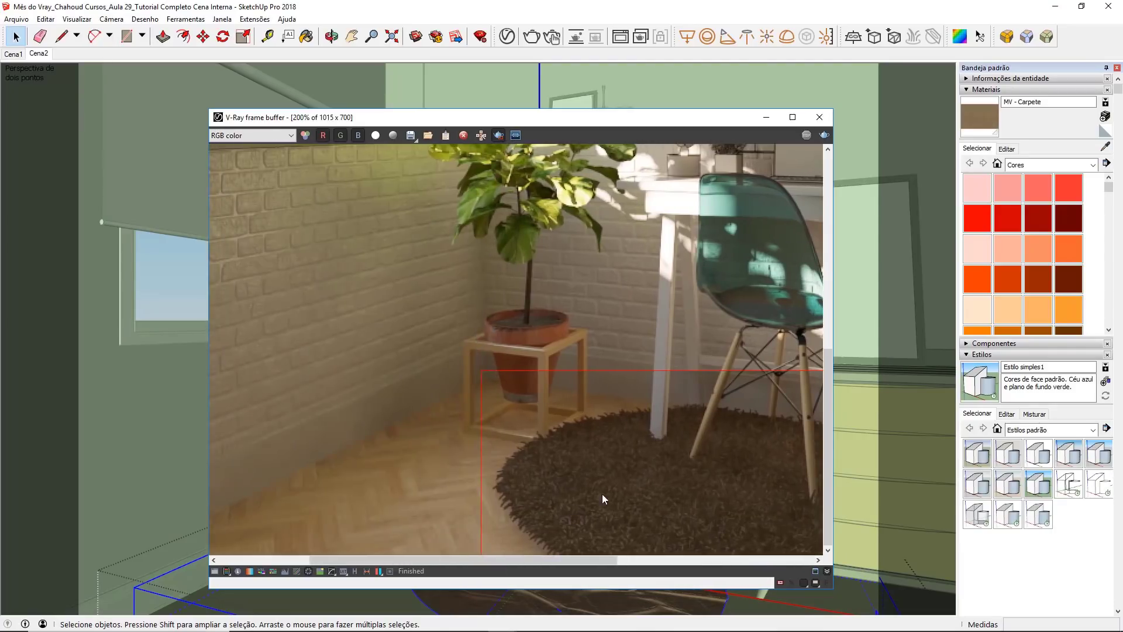
{"action": "middle_click_drag", "start_coordinate": [703, 490], "coordinate": [678, 487]}
{"action": "scroll", "coordinate": [520, 517], "scroll_direction": "up", "scroll_amount": 1}
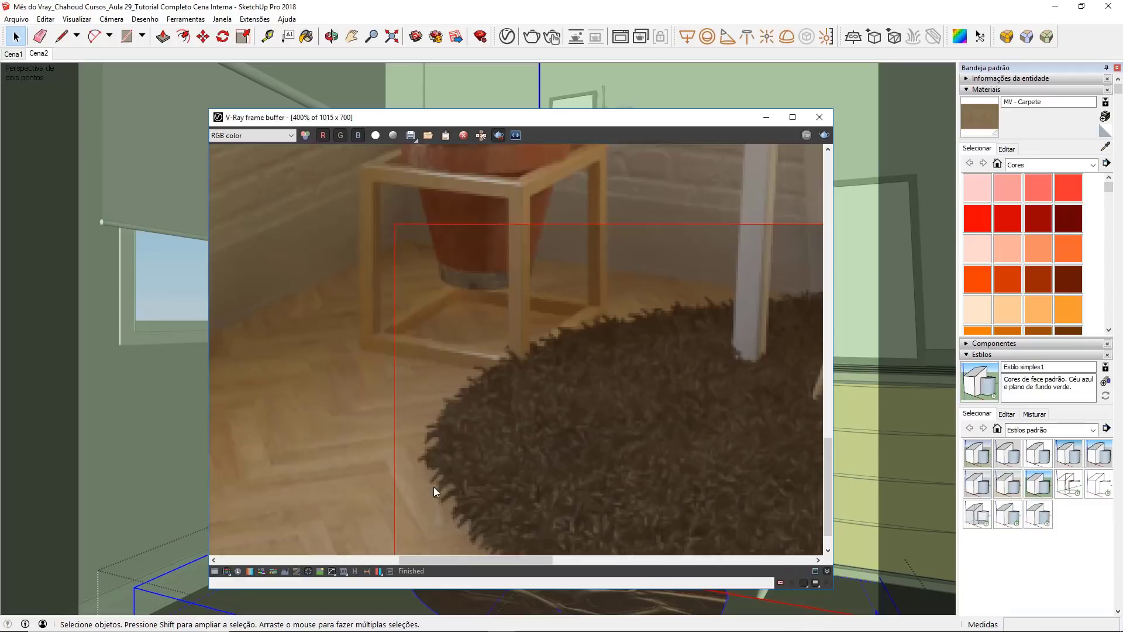
{"action": "middle_click_drag", "start_coordinate": [433, 487], "coordinate": [458, 398]}
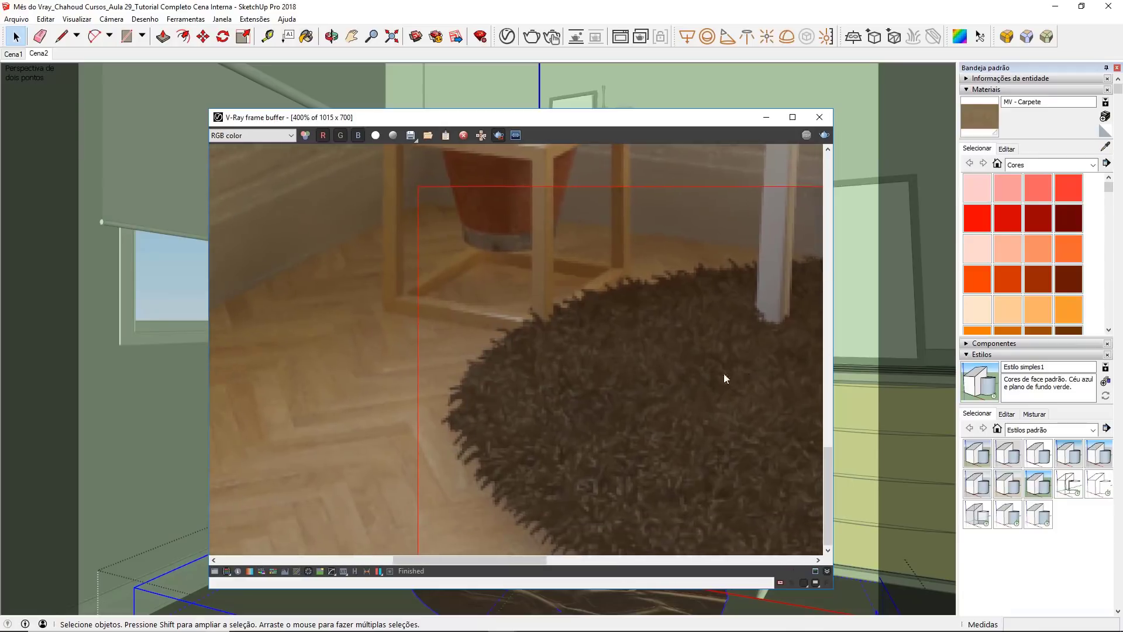
{"action": "middle_click_drag", "start_coordinate": [724, 377], "coordinate": [544, 363]}
{"action": "middle_click_drag", "start_coordinate": [741, 376], "coordinate": [574, 356]}
{"action": "middle_click_drag", "start_coordinate": [693, 407], "coordinate": [666, 406]}
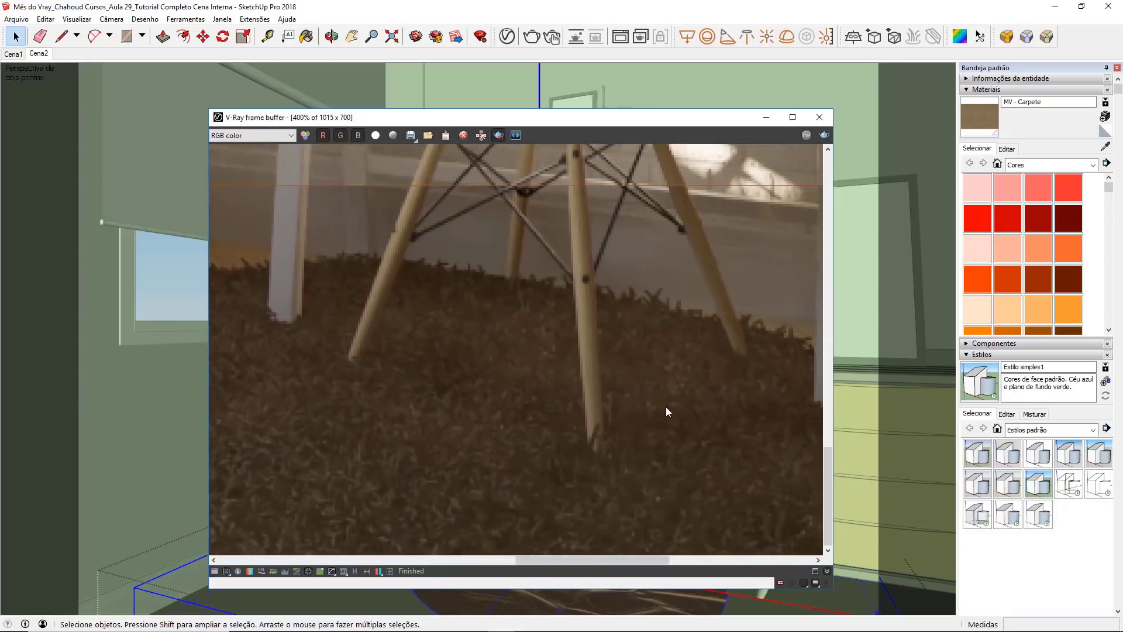
{"action": "middle_click_drag", "start_coordinate": [764, 384], "coordinate": [627, 353]}
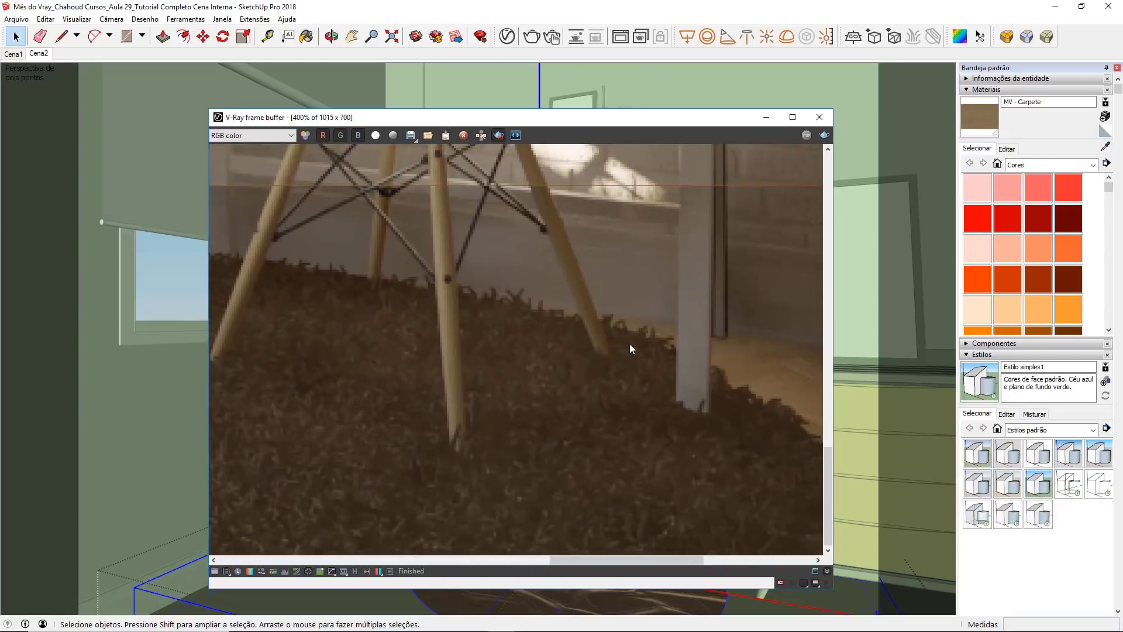
{"action": "scroll", "coordinate": [634, 345], "scroll_direction": "down", "scroll_amount": 2}
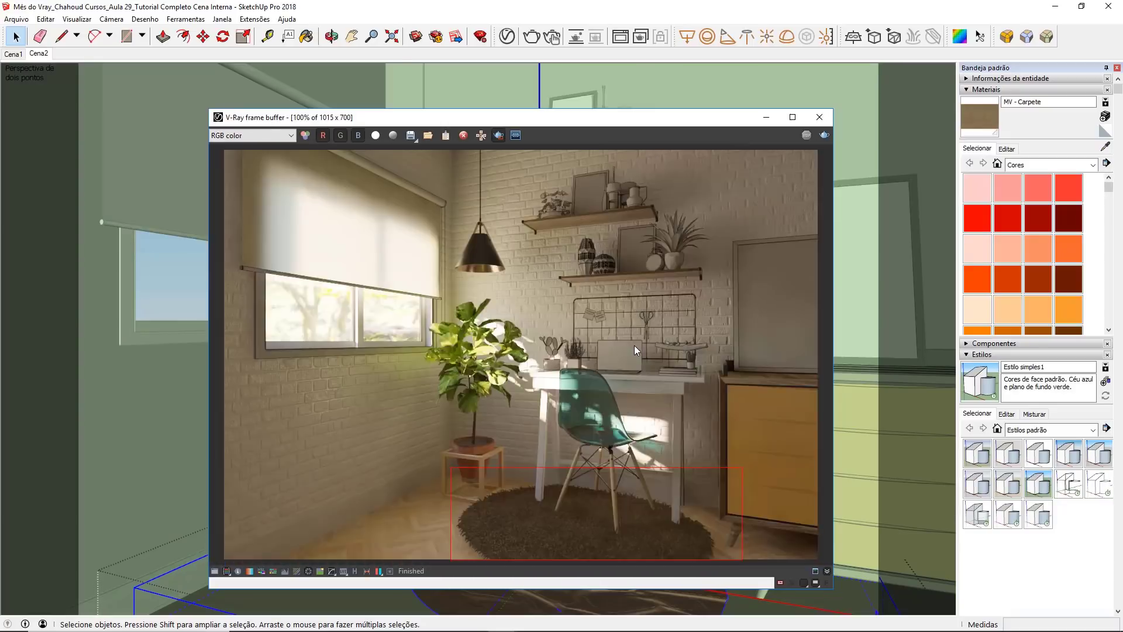
Step: Turn off region rendering and close the V-Ray frame buffer
{"action": "left_click", "coordinate": [498, 136]}
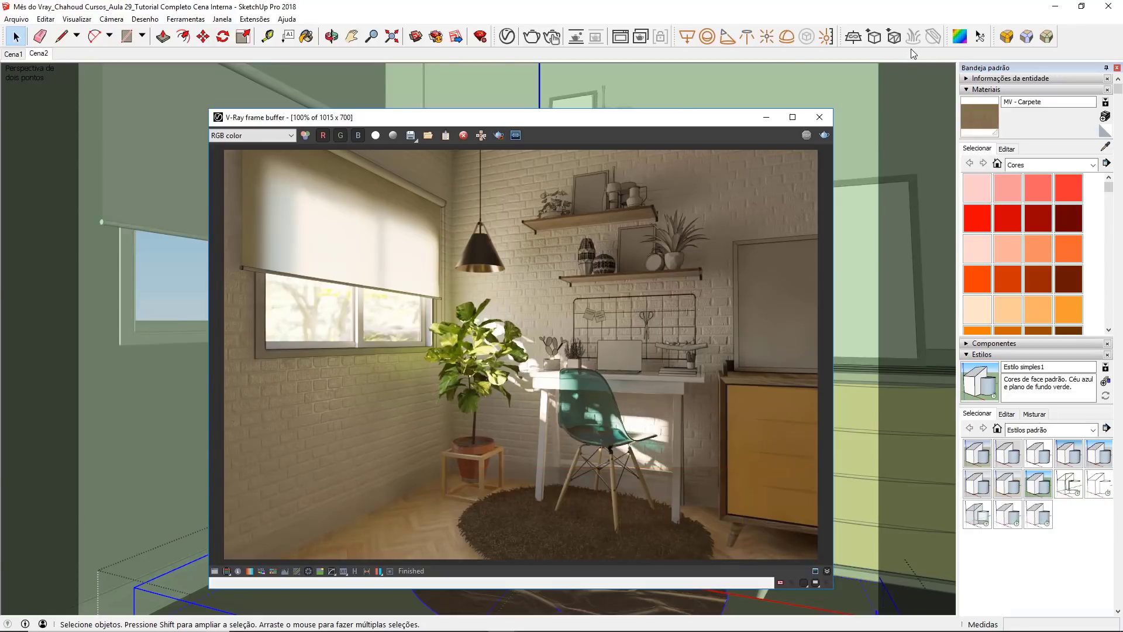
{"action": "key", "text": "b"}
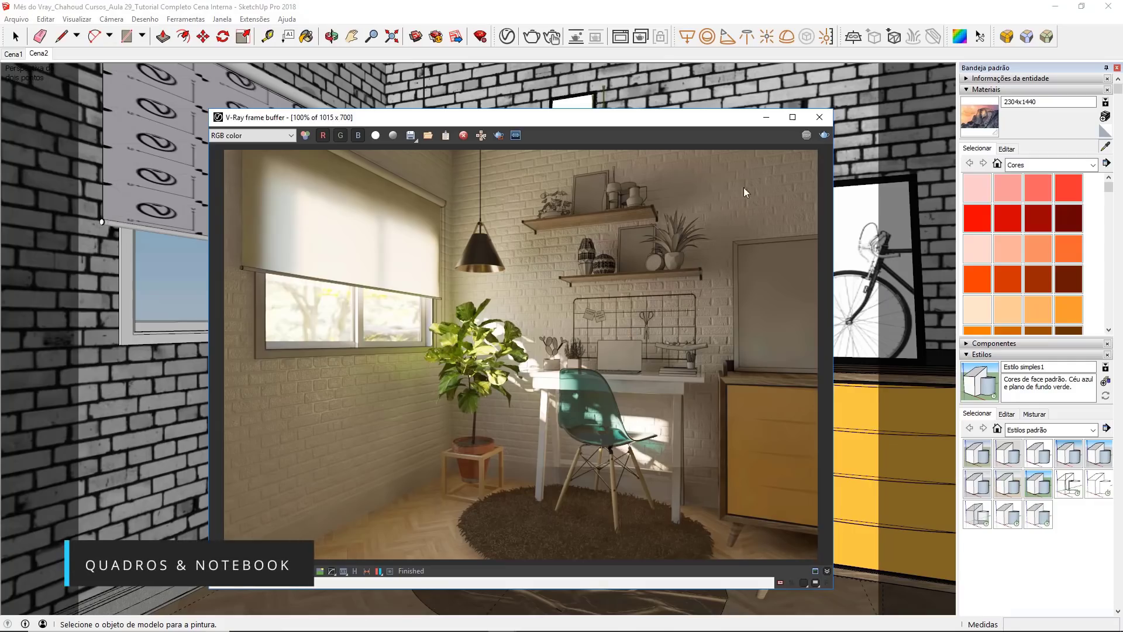
{"action": "left_click", "coordinate": [818, 118]}
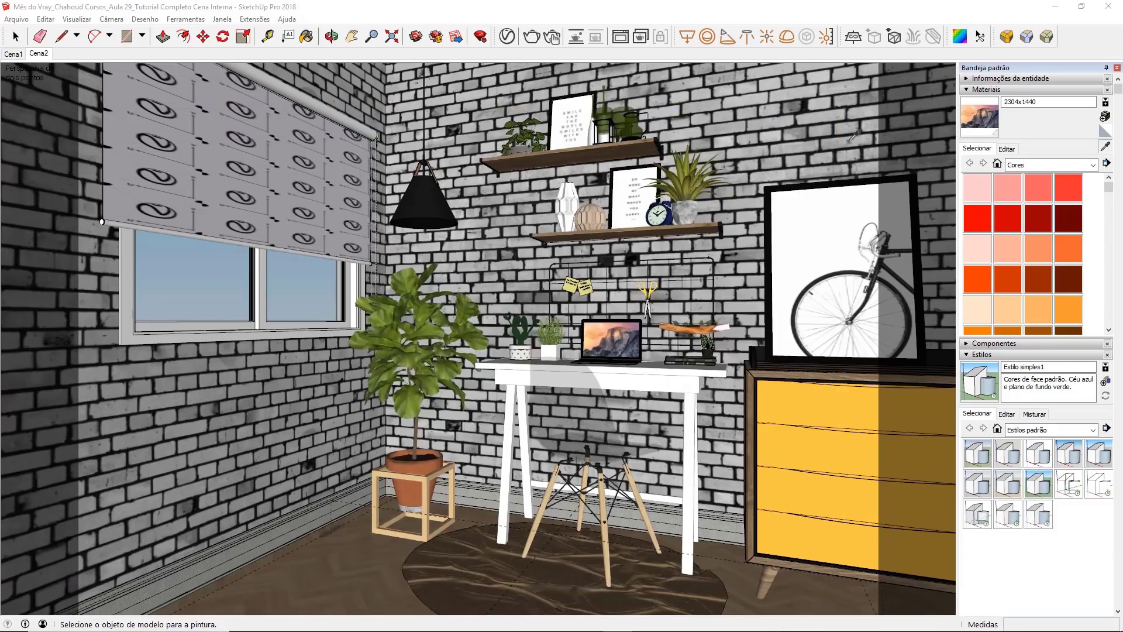
Step: Sample the materials of the pendant lamp, the large bicycle picture's frame and the lower shelf's picture frame
{"action": "left_click", "coordinate": [1104, 147]}
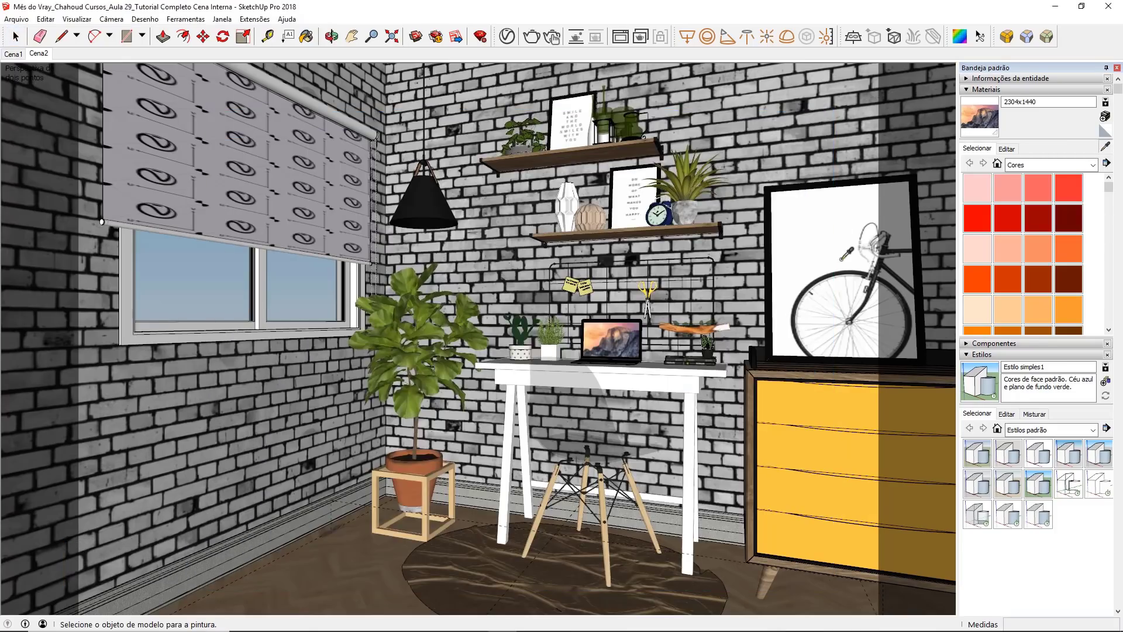
{"action": "left_click", "coordinate": [427, 200]}
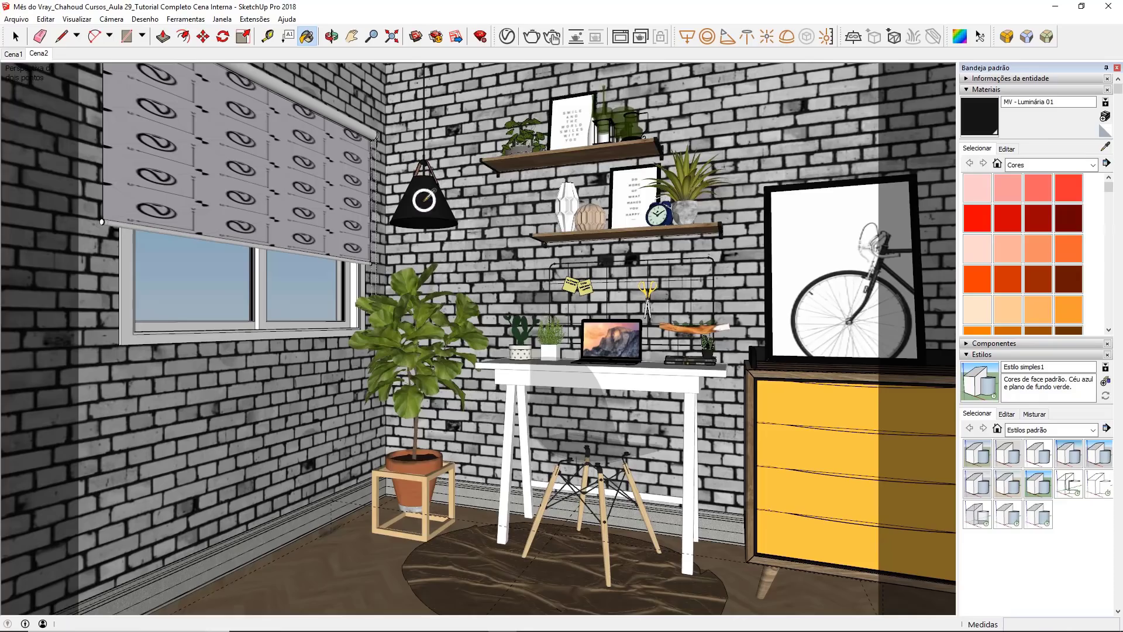
{"action": "left_click", "coordinate": [1105, 150]}
{"action": "left_click", "coordinate": [815, 183]}
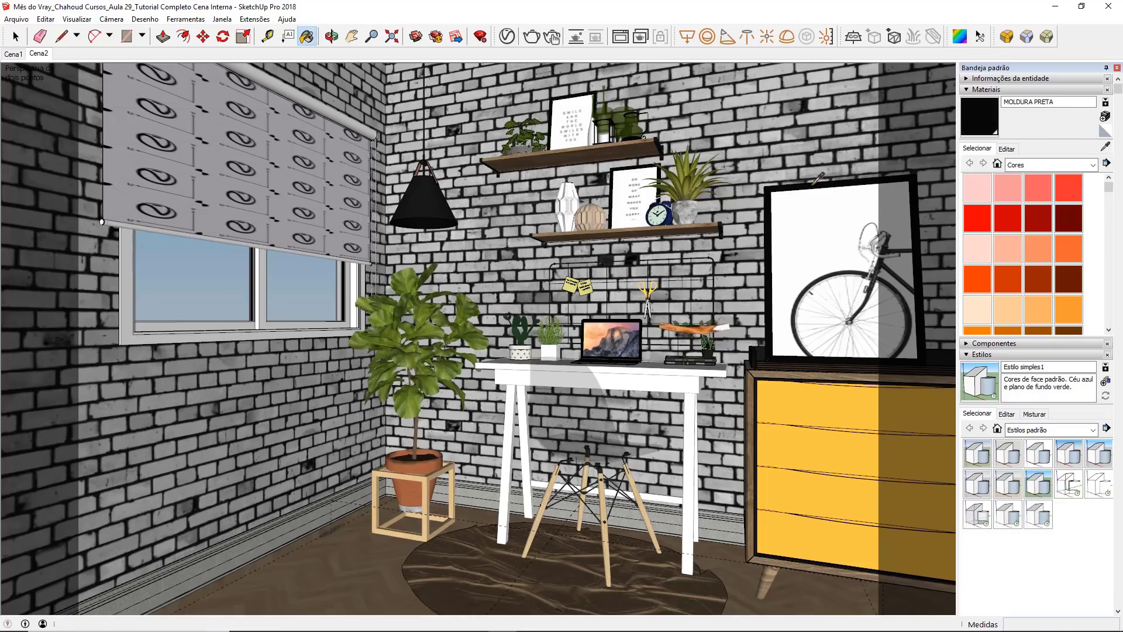
{"action": "left_click", "coordinate": [1103, 147]}
{"action": "left_click", "coordinate": [611, 185]}
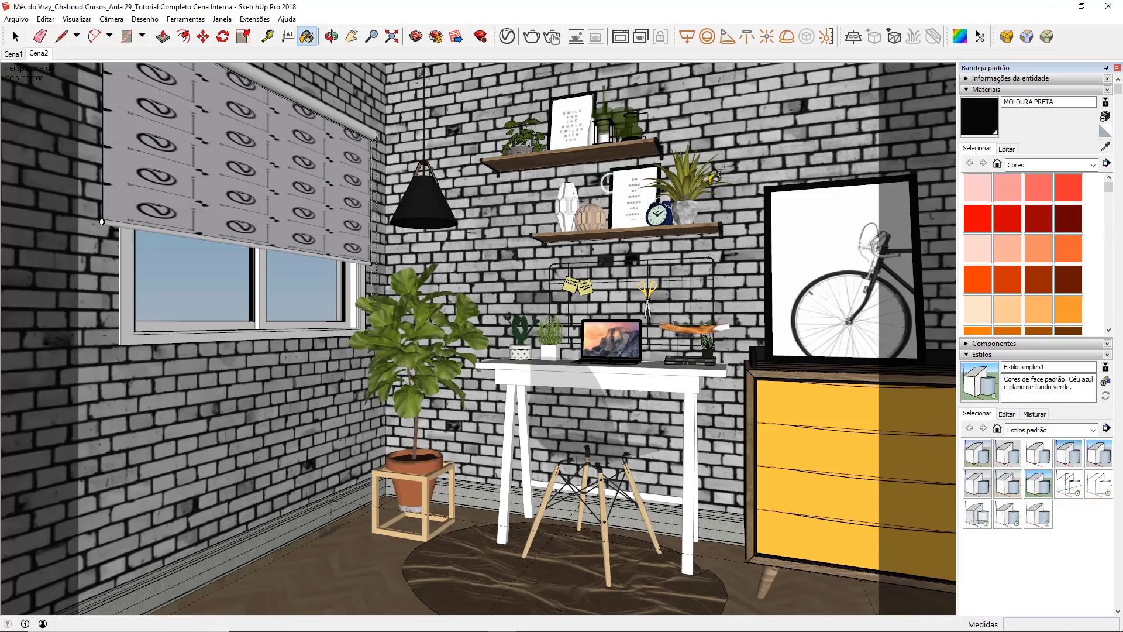
Step: Sample the pendant lamp's material and mark MV - Luminária 01 as the replacement material in the Asset Editor
{"action": "left_click", "coordinate": [1106, 148]}
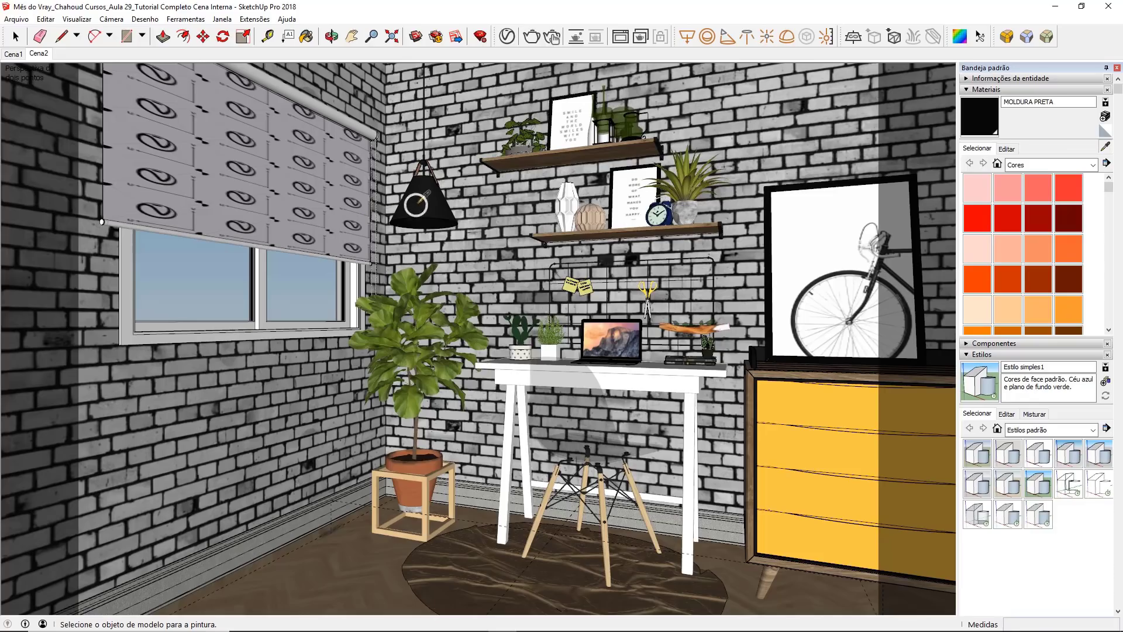
{"action": "left_click", "coordinate": [408, 214]}
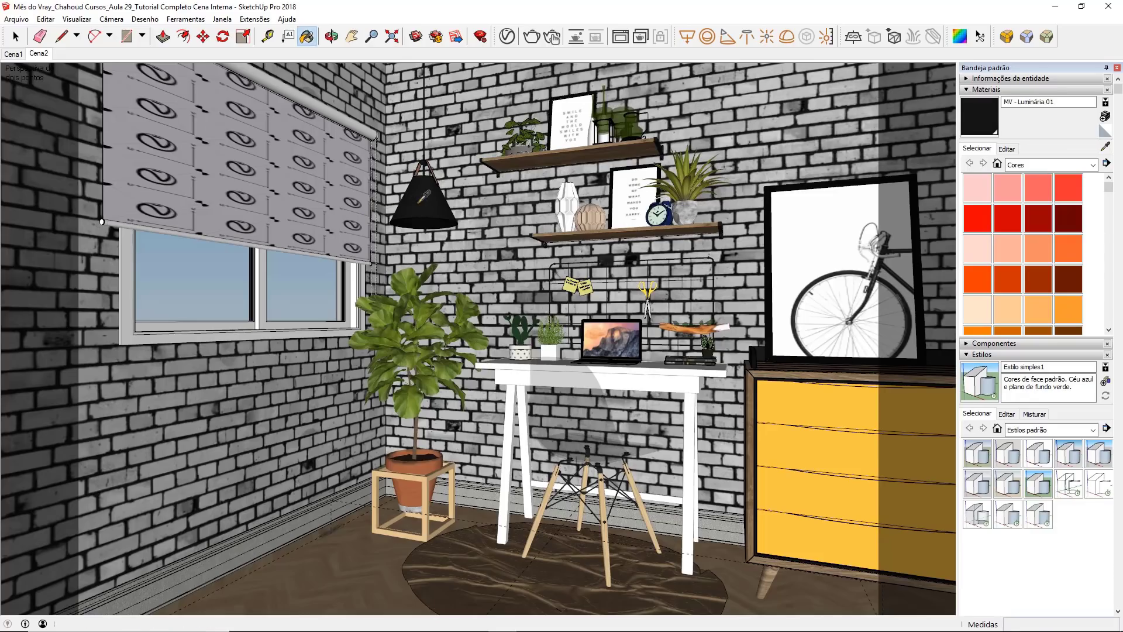
{"action": "left_click", "coordinate": [507, 37]}
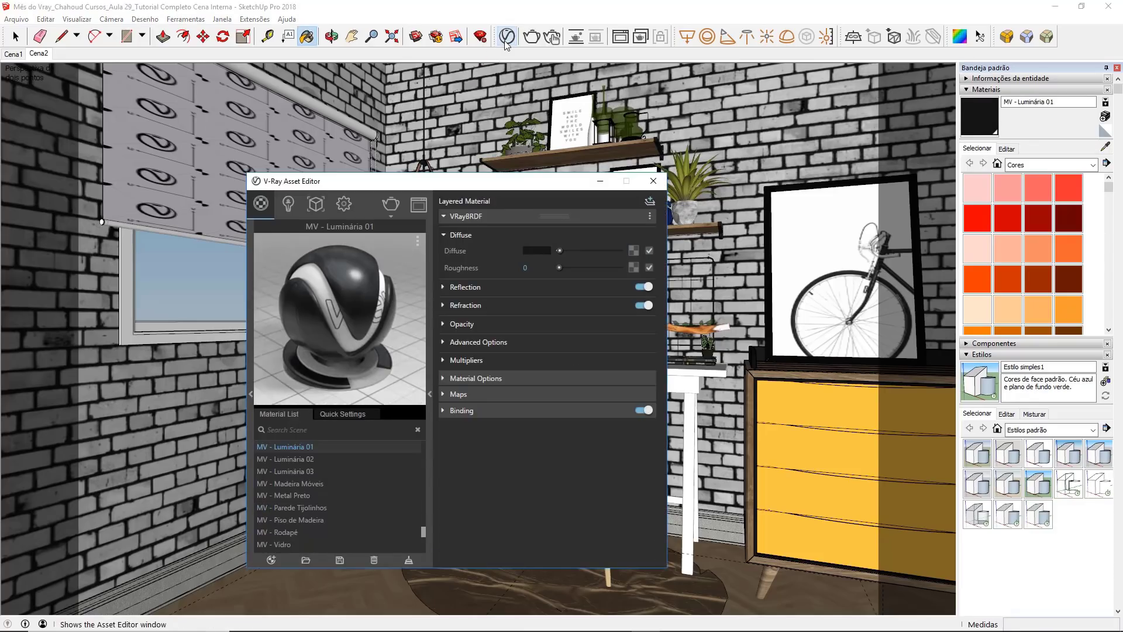
{"action": "right_click", "coordinate": [297, 447]}
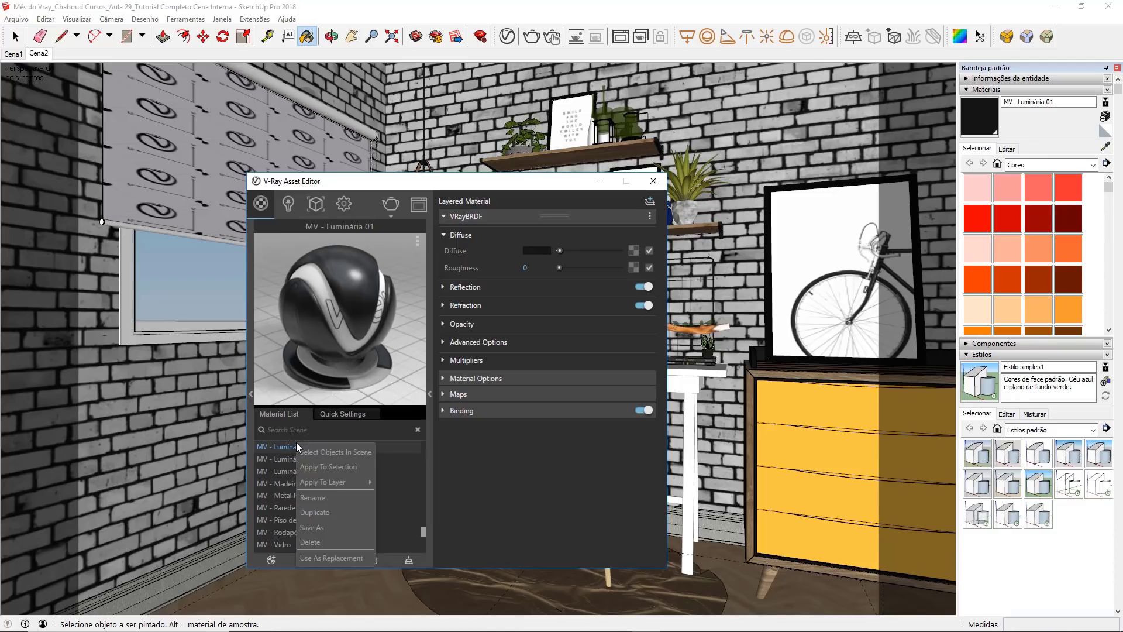
{"action": "left_click", "coordinate": [300, 558]}
Step: Sample the large picture frame's MOLDURA PRETA material and replace it with MV - Luminária 01 in the Asset Editor
{"action": "left_click", "coordinate": [1105, 148]}
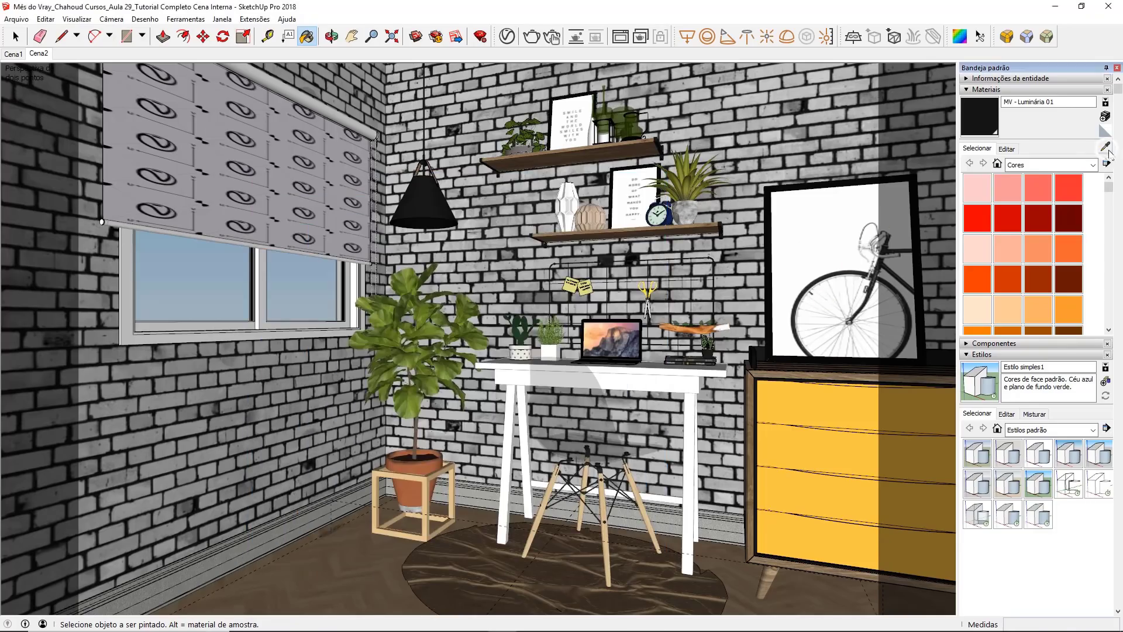
{"action": "left_click", "coordinate": [916, 196]}
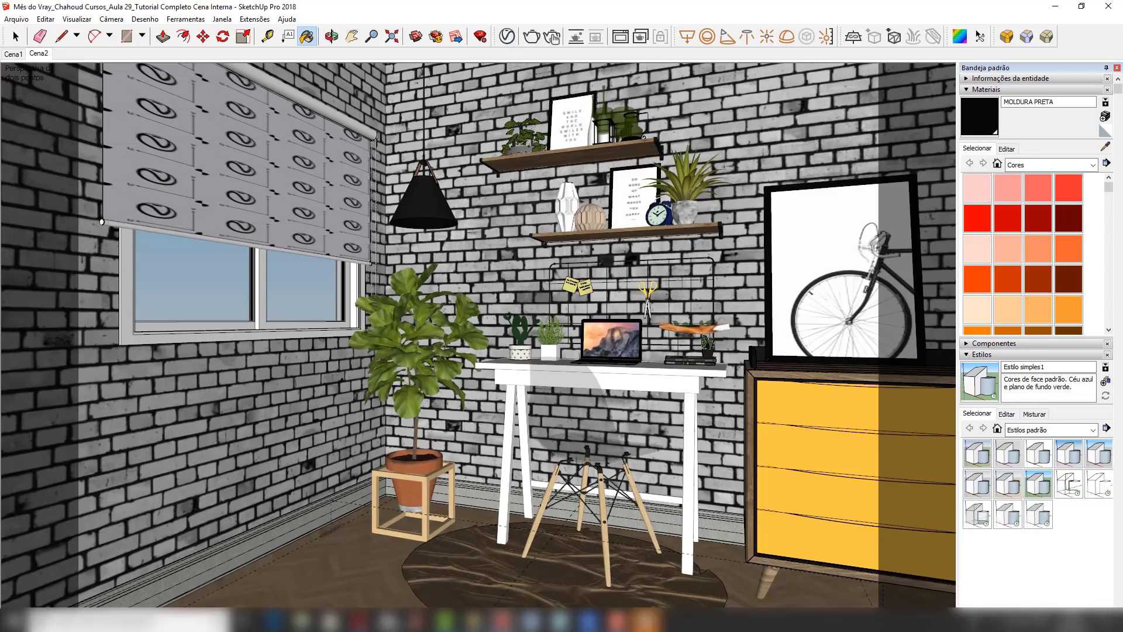
{"action": "mouse_move", "coordinate": [647, 620]}
{"action": "left_click", "coordinate": [651, 592]}
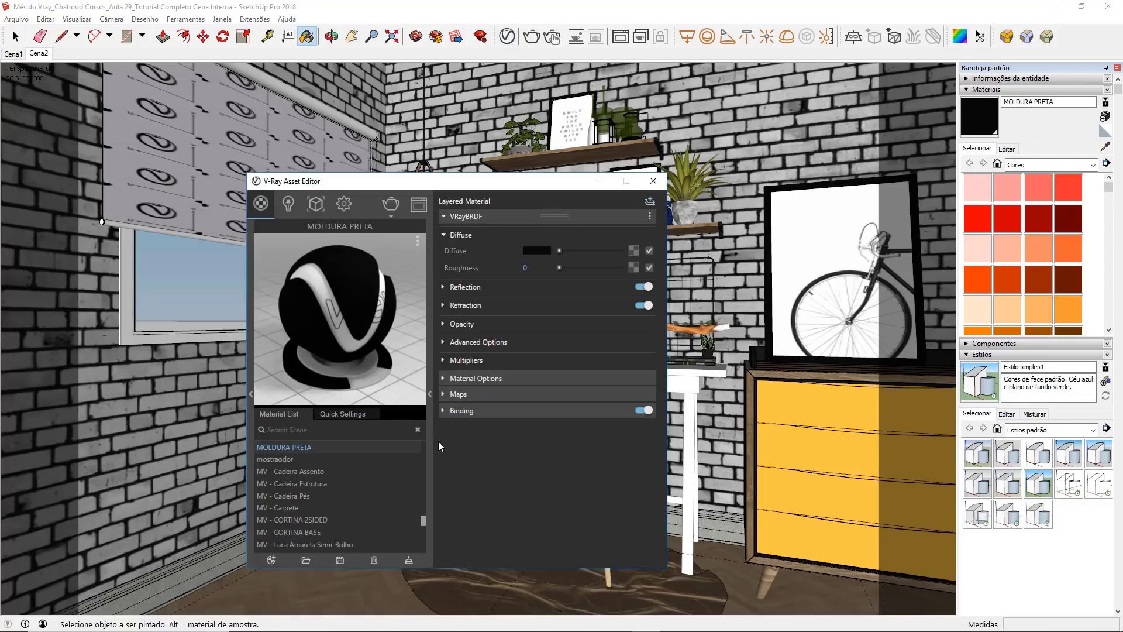
{"action": "right_click", "coordinate": [320, 447]}
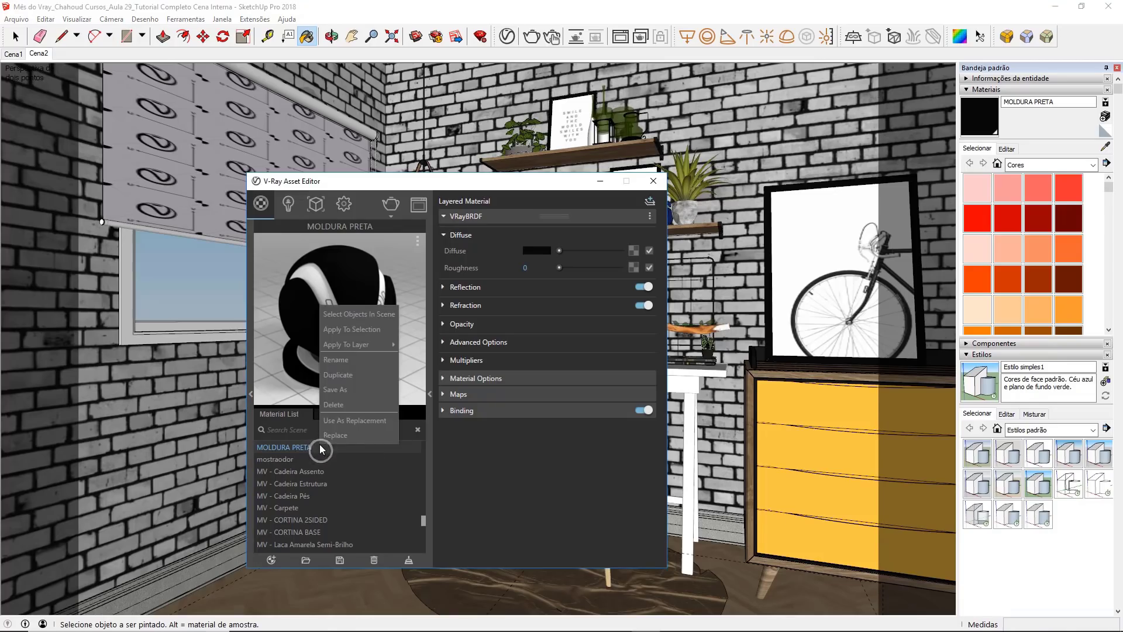
{"action": "left_click", "coordinate": [359, 434]}
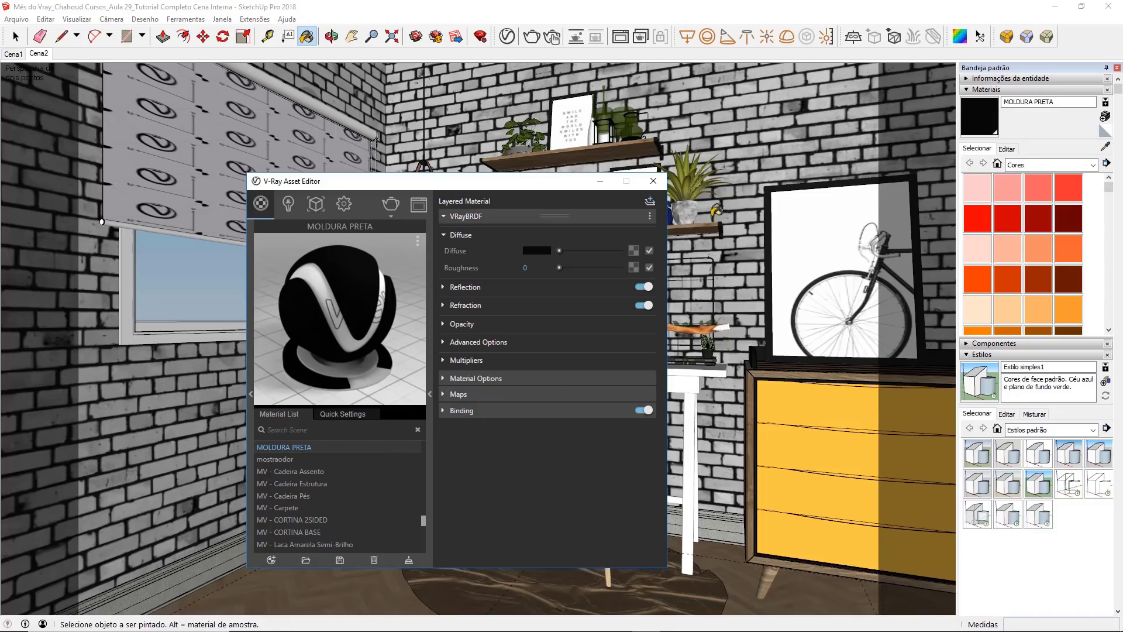
Step: Sample the bicycle picture's material and set its V-Ray reflection color to white
{"action": "left_click", "coordinate": [644, 187]}
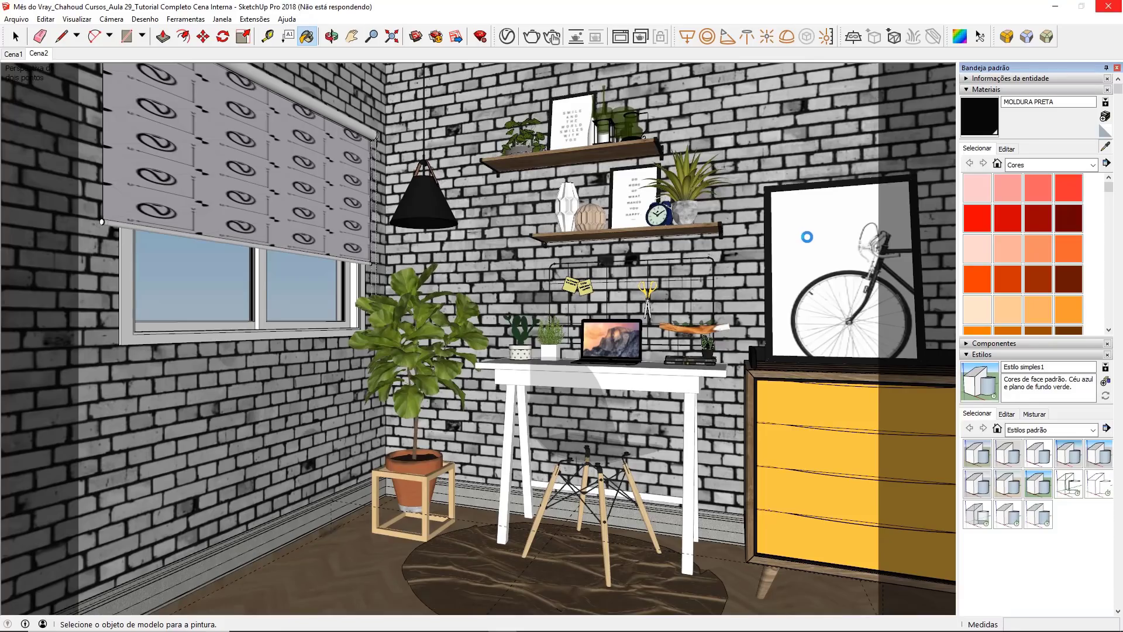
{"action": "left_click", "coordinate": [846, 298], "text": "alt"}
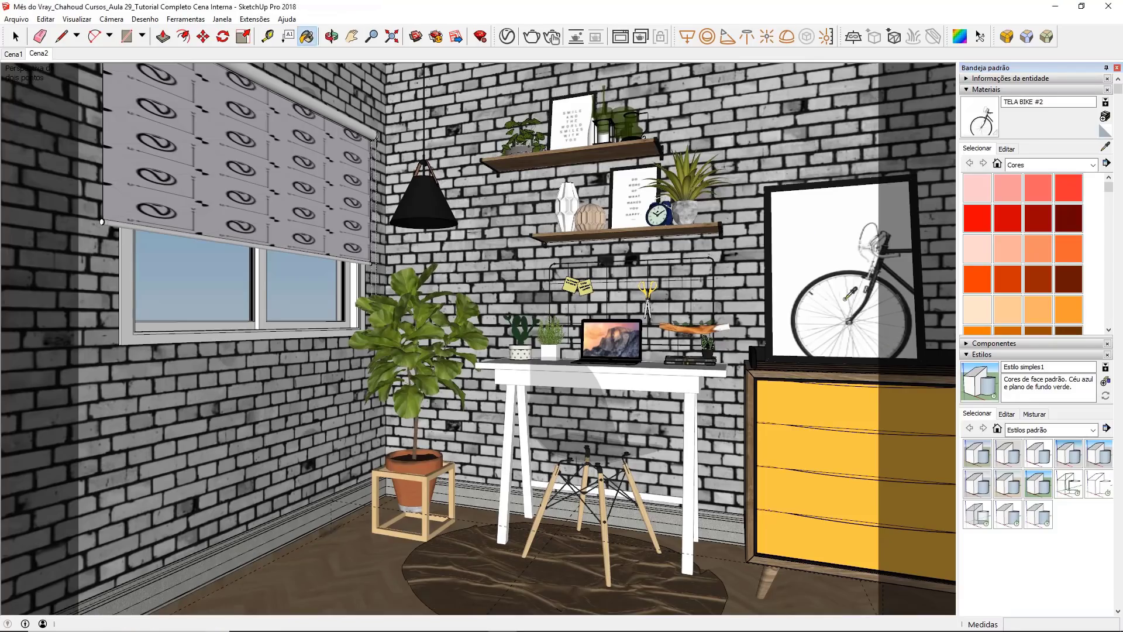
{"action": "left_click", "coordinate": [506, 36]}
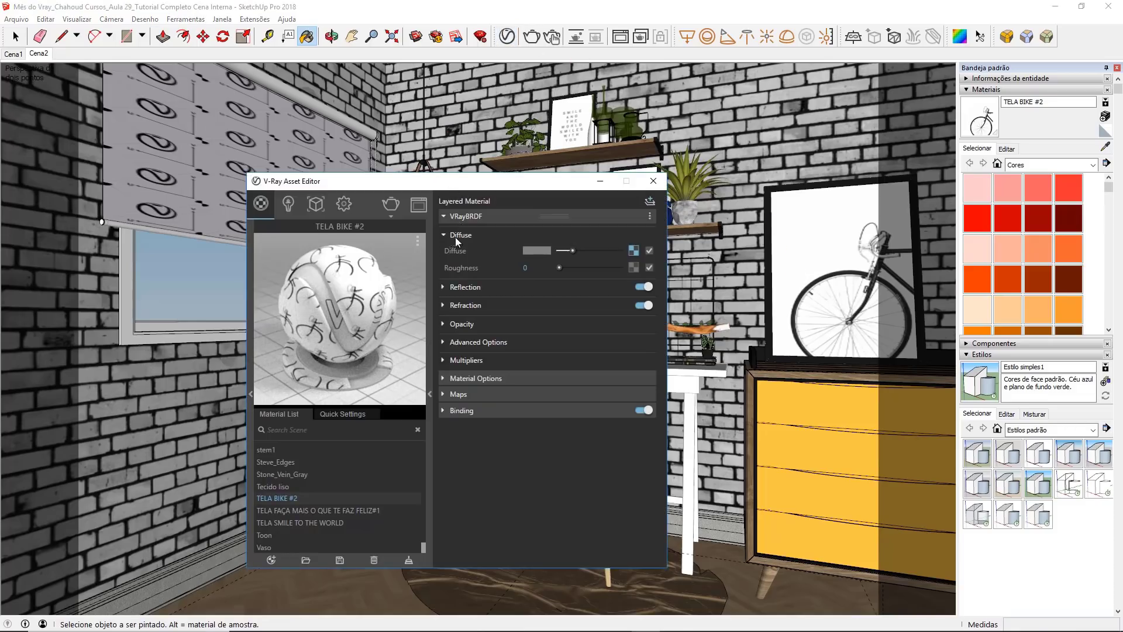
{"action": "left_click", "coordinate": [444, 286]}
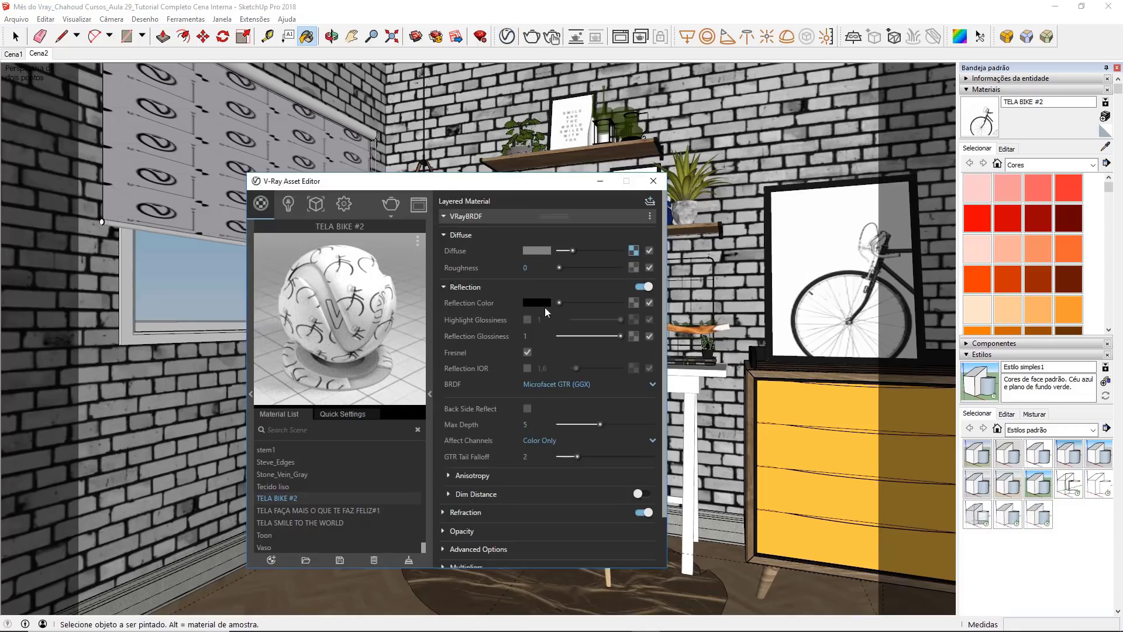
{"action": "left_click_drag", "start_coordinate": [559, 303], "coordinate": [640, 301]}
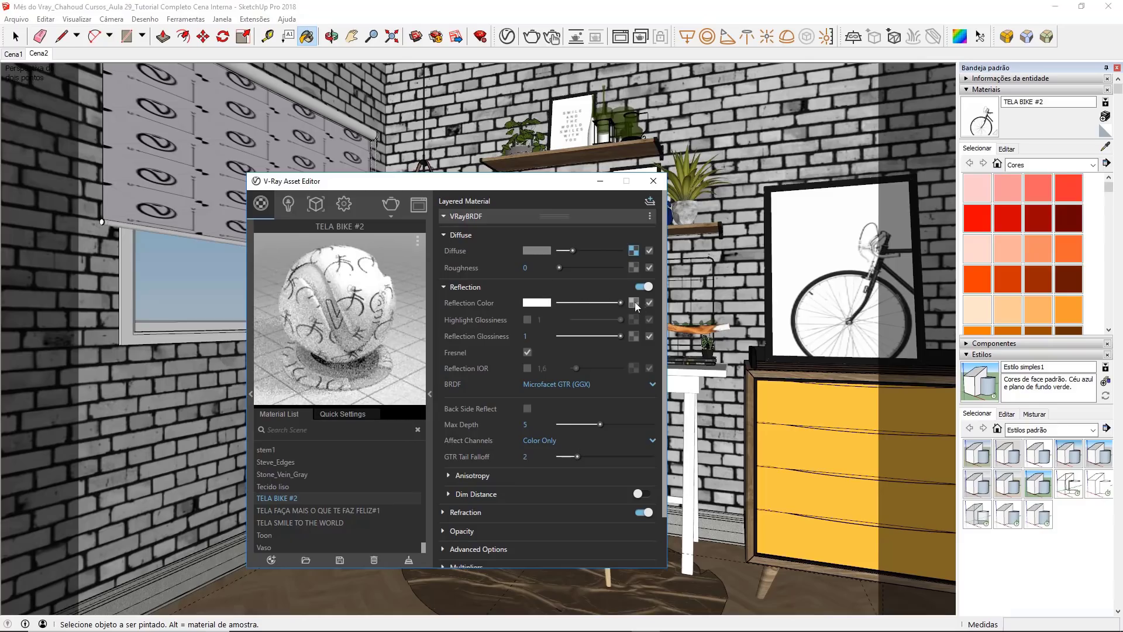
Step: Set the TELA BIKE #2 material's reflection glossiness to 0.98 and enable a reflection IOR of 2.3
{"action": "left_click", "coordinate": [548, 335]}
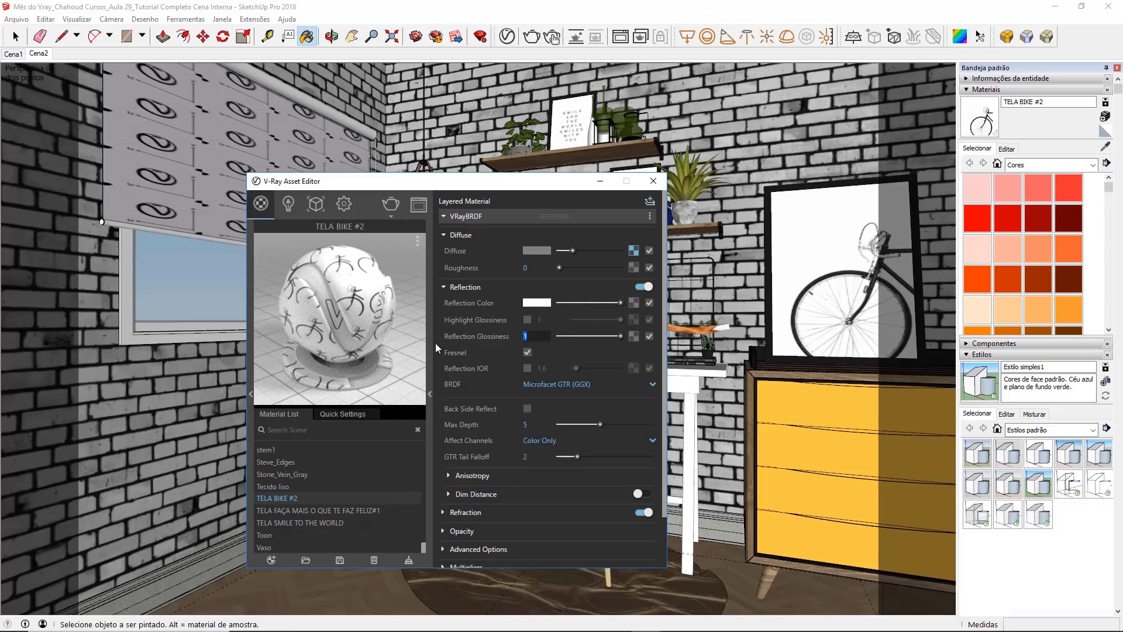
{"action": "type", "text": ",98"}
{"action": "key", "text": "Return"}
{"action": "left_click", "coordinate": [527, 367]}
{"action": "left_click", "coordinate": [539, 369]}
{"action": "type", "text": "2,3"}
{"action": "key", "text": "Return"}
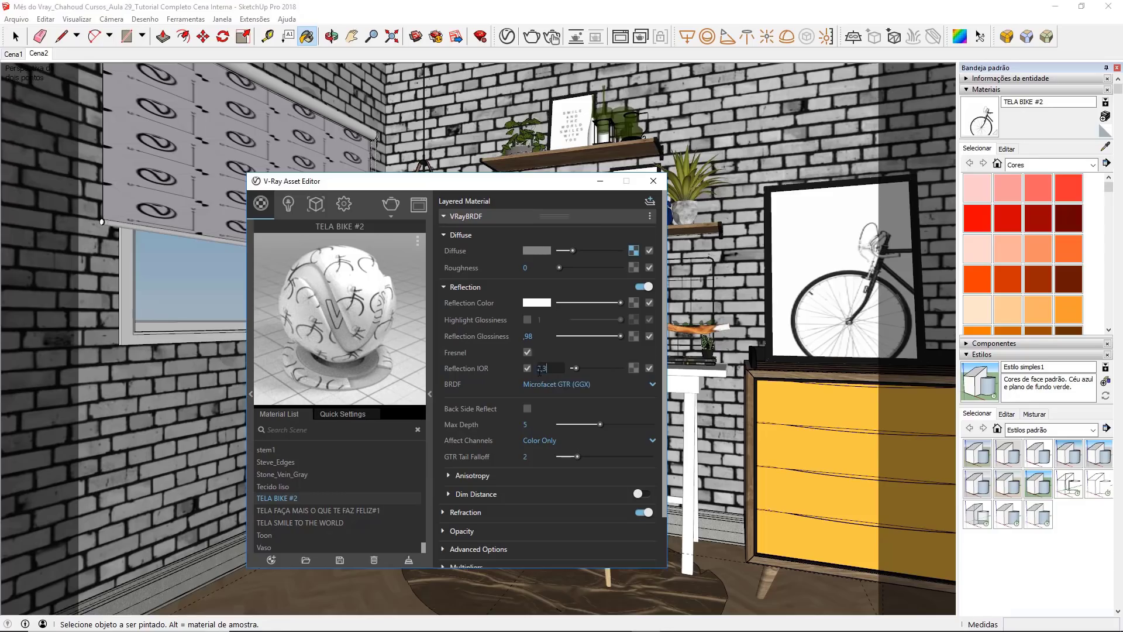
Step: Disable Can be Overridden for the TELA BIKE #2 material and close the Asset Editor
{"action": "left_click", "coordinate": [473, 222]}
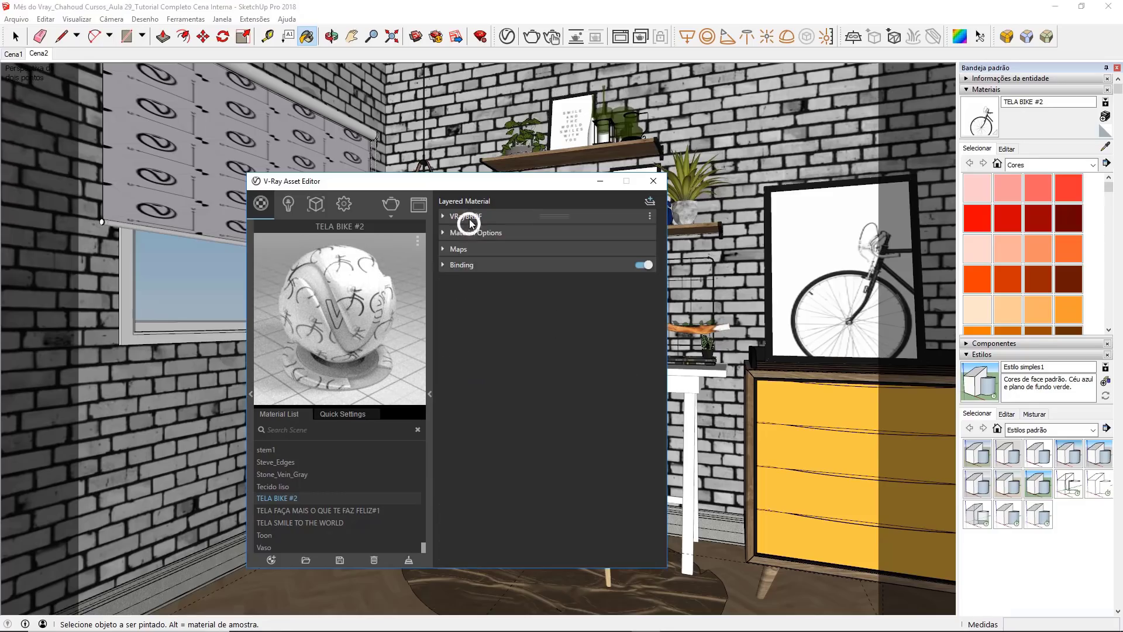
{"action": "left_click", "coordinate": [470, 233]}
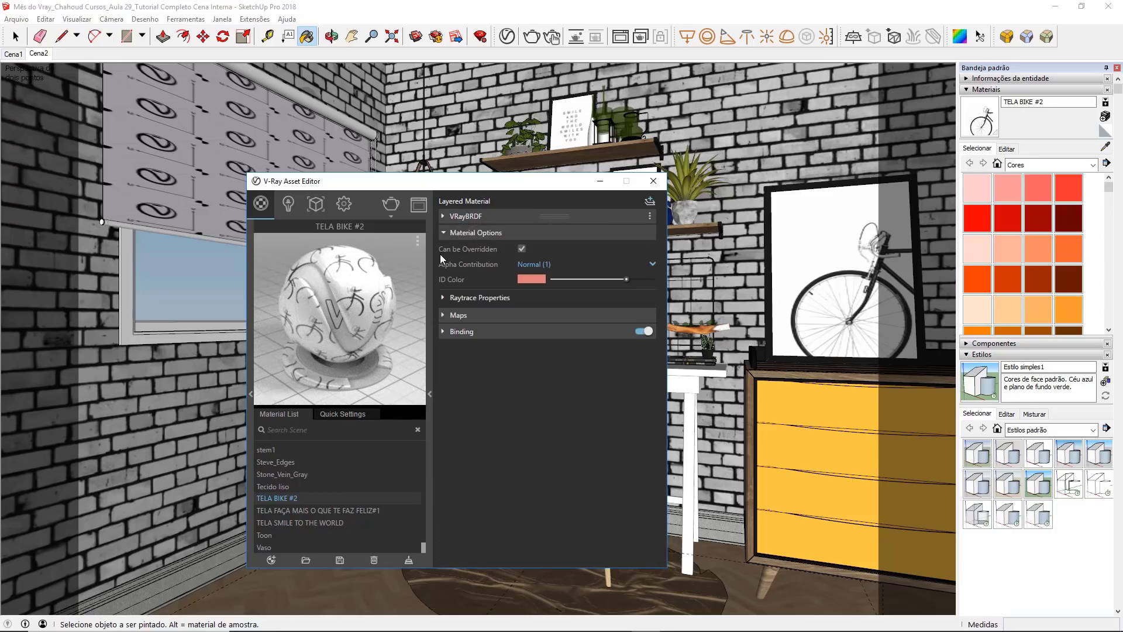
{"action": "left_click", "coordinate": [521, 249]}
{"action": "left_click", "coordinate": [524, 233]}
{"action": "left_click", "coordinate": [653, 181]}
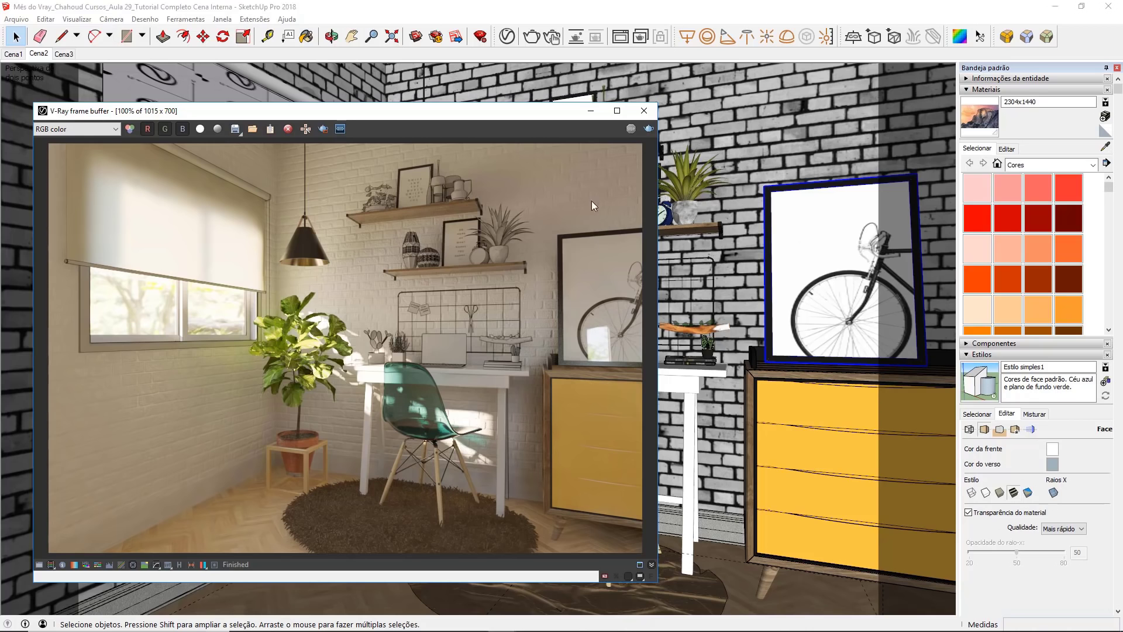
Step: Examine the bicycle picture's window reflection in the finished render and the room's openings from outside
{"action": "scroll", "coordinate": [600, 328], "scroll_direction": "up", "scroll_amount": 2}
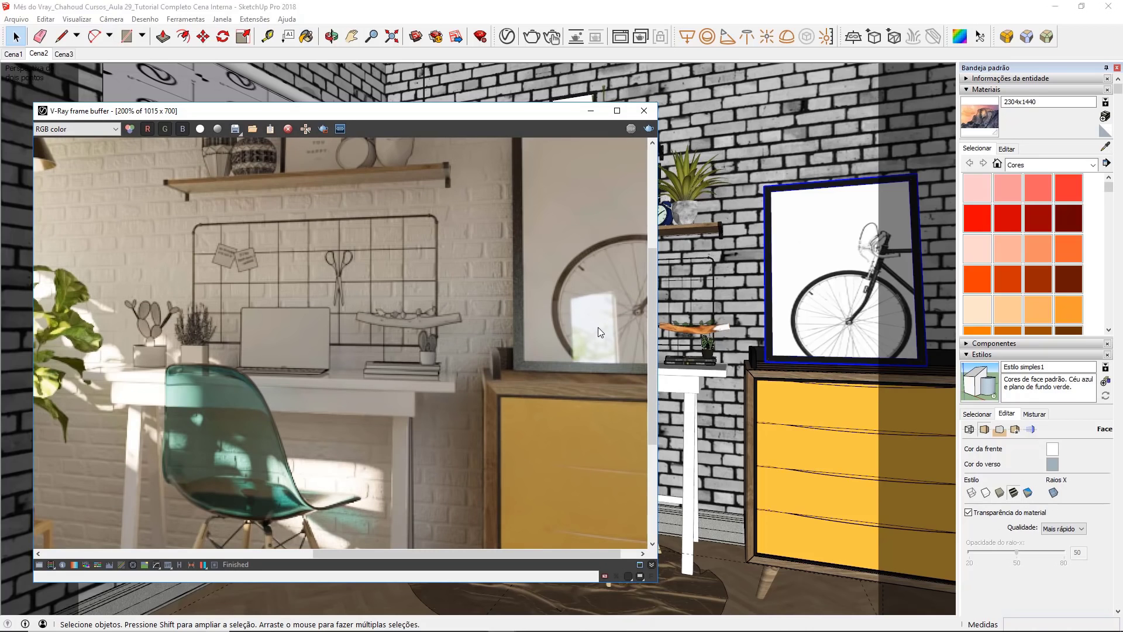
{"action": "scroll", "coordinate": [590, 249], "scroll_direction": "down", "scroll_amount": 2}
{"action": "left_click", "coordinate": [591, 111]}
{"action": "middle_click_drag", "start_coordinate": [509, 238], "coordinate": [509, 237]}
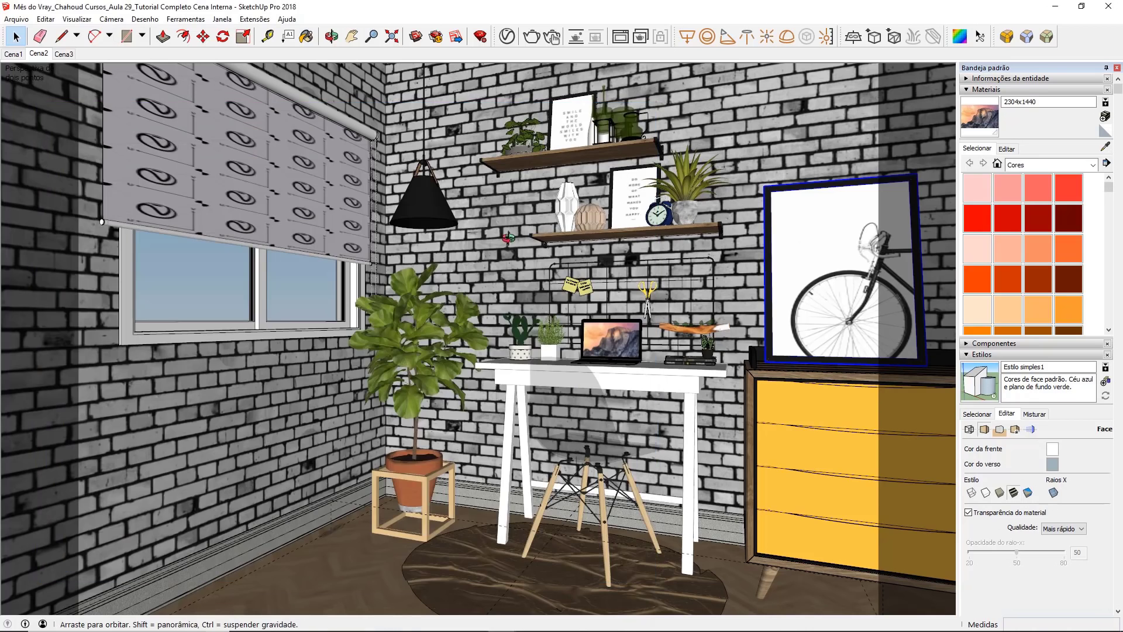
{"action": "scroll", "coordinate": [509, 237], "scroll_direction": "down", "scroll_amount": 10}
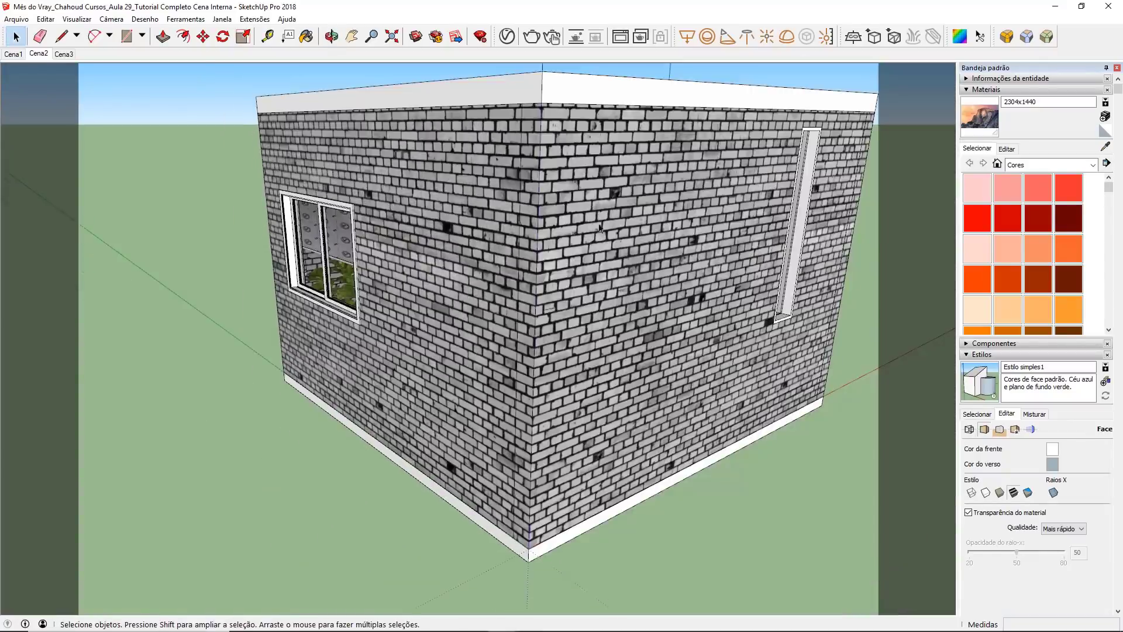
{"action": "left_click", "coordinate": [39, 53]}
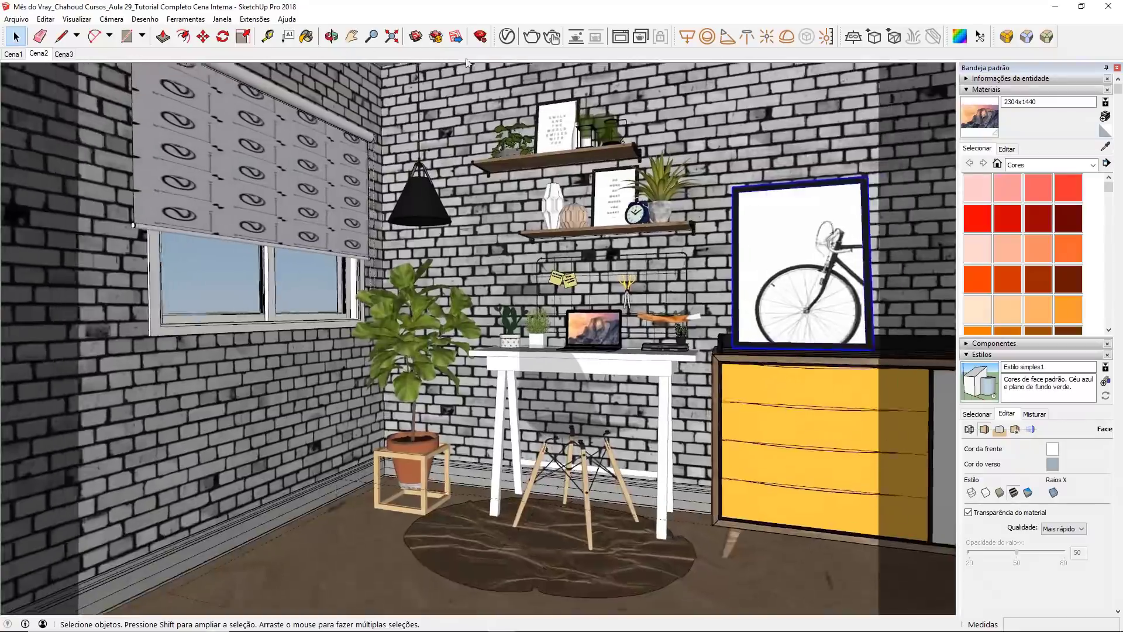
{"action": "left_click_drag", "start_coordinate": [610, 37], "coordinate": [617, 36]}
{"action": "left_click", "coordinate": [626, 38]}
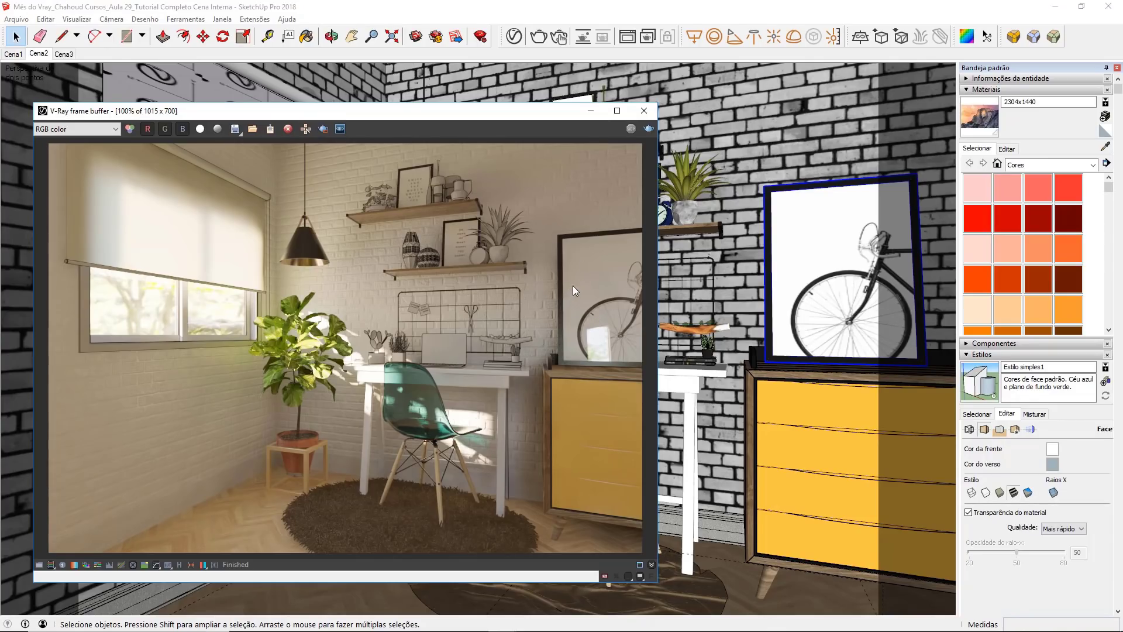
{"action": "left_click", "coordinate": [644, 111]}
Step: Sample the notebook's screen material and set its V-Ray reflection color to white
{"action": "scroll", "coordinate": [605, 362], "scroll_direction": "up", "scroll_amount": 5}
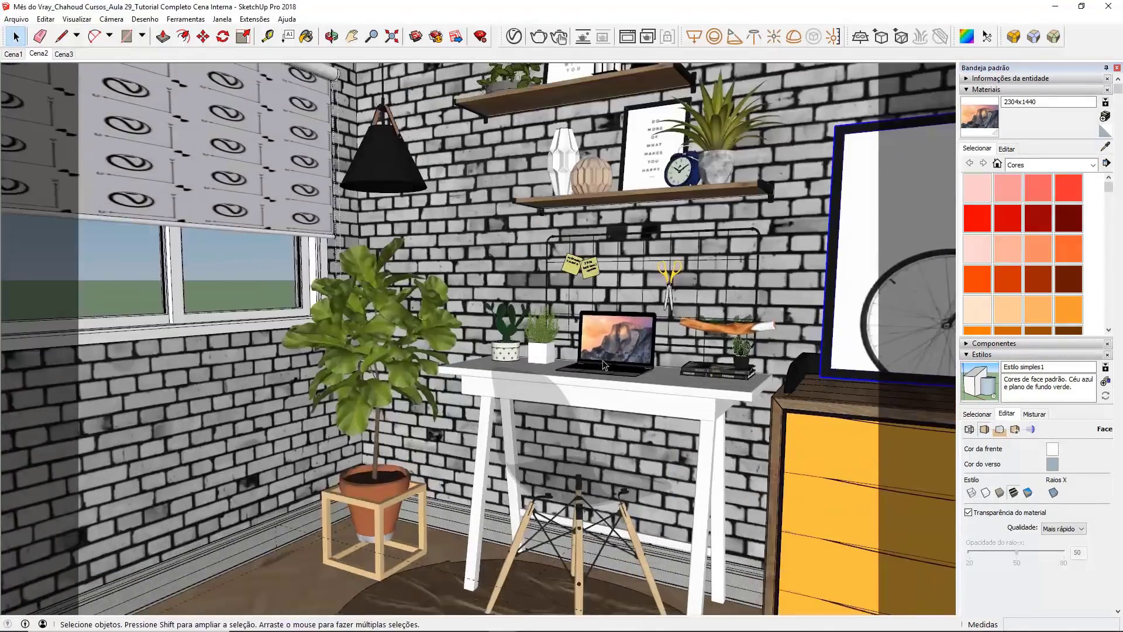
{"action": "scroll", "coordinate": [605, 365], "scroll_direction": "up", "scroll_amount": 6}
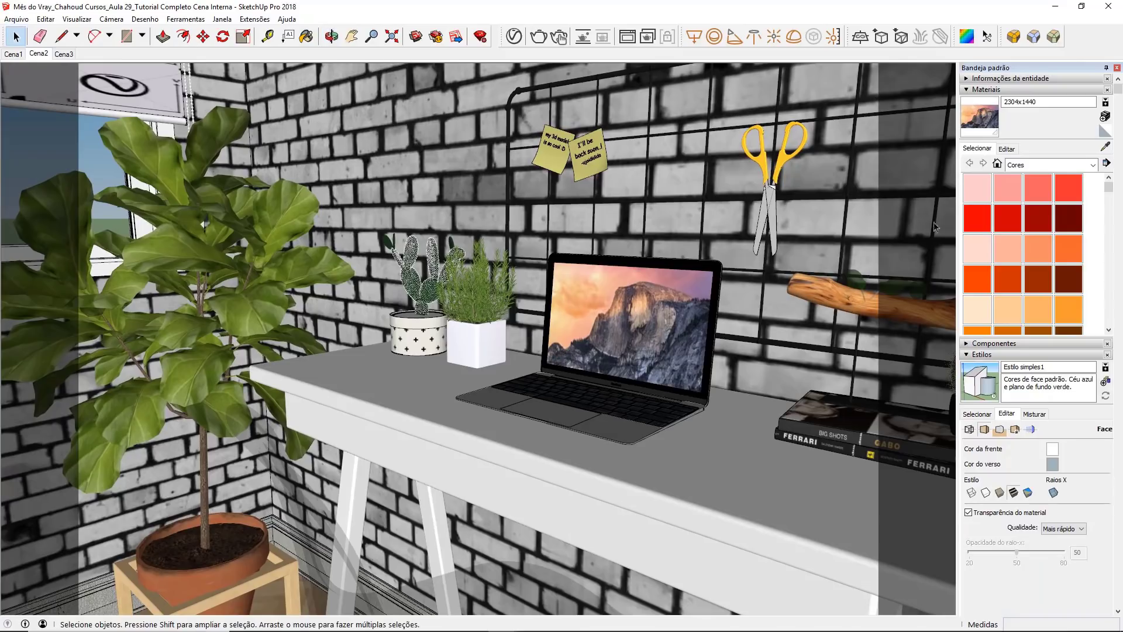
{"action": "left_click", "coordinate": [1105, 147]}
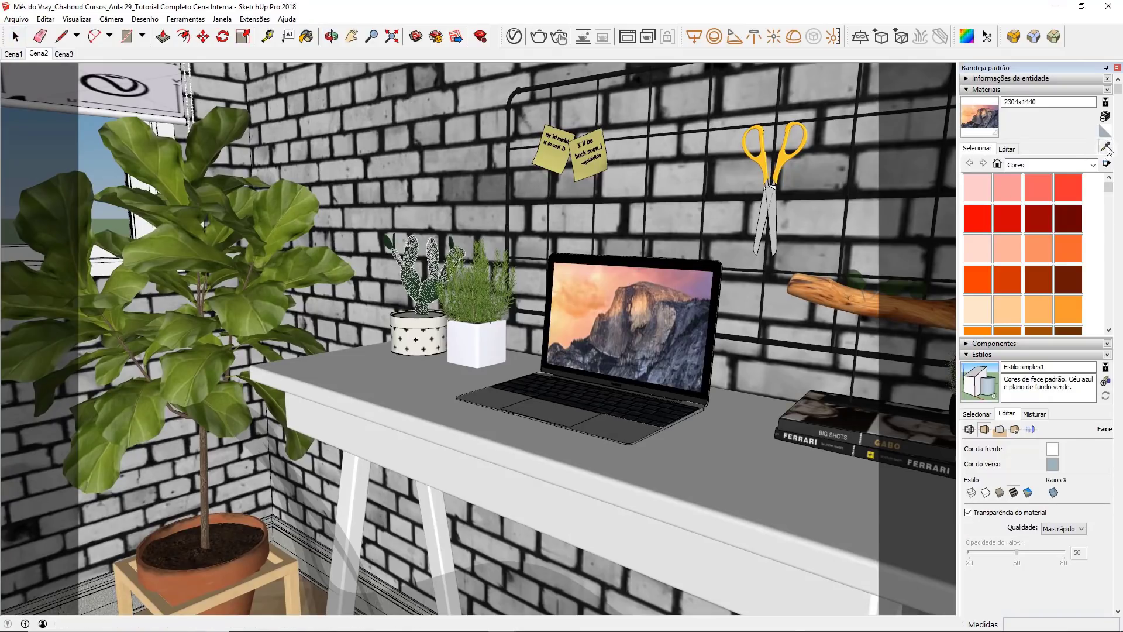
{"action": "left_click", "coordinate": [627, 289]}
{"action": "left_click", "coordinate": [514, 37]}
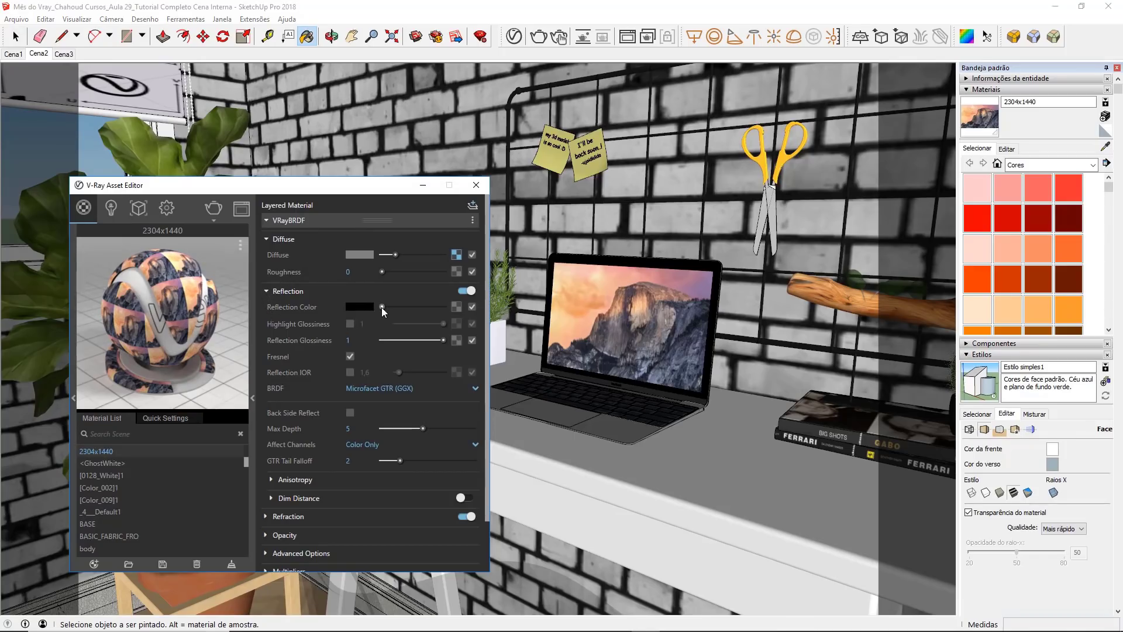
{"action": "left_click_drag", "start_coordinate": [381, 307], "coordinate": [449, 308]}
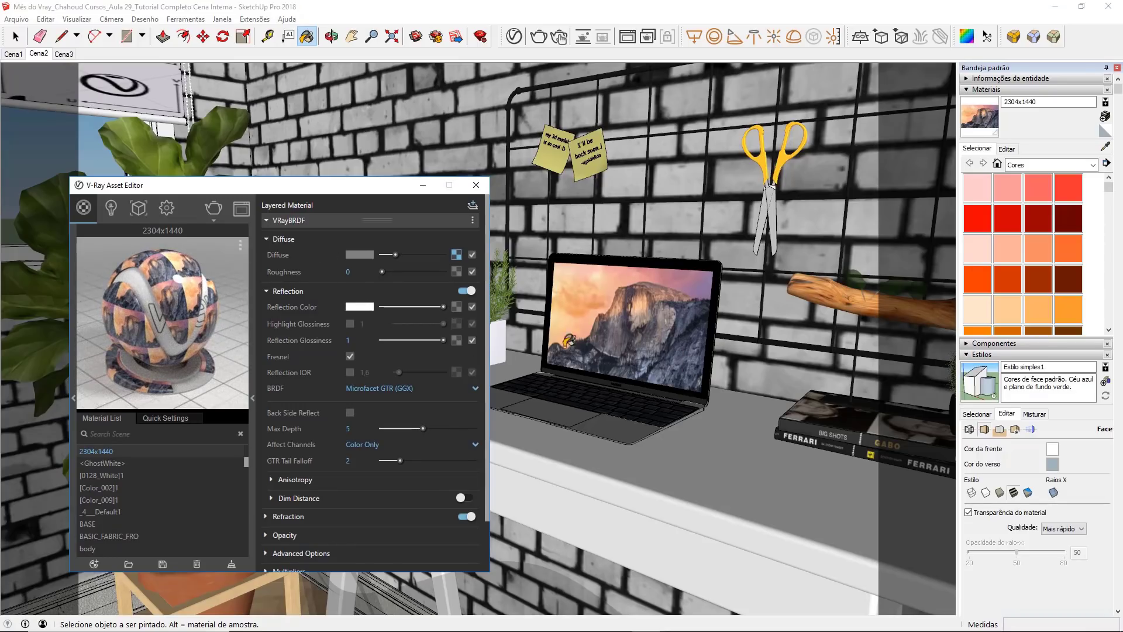
Step: Set the 2304x1440 screen material's reflection glossiness to 0.9 and enable a reflection IOR of 2.2
{"action": "left_click", "coordinate": [350, 340]}
{"action": "double_click", "coordinate": [349, 340]}
{"action": "type", "text": ",9"}
{"action": "key", "text": "Return"}
{"action": "left_click", "coordinate": [350, 372]}
{"action": "type", "text": "2"}
{"action": "key", "text": "Return"}
{"action": "left_click", "coordinate": [379, 375]}
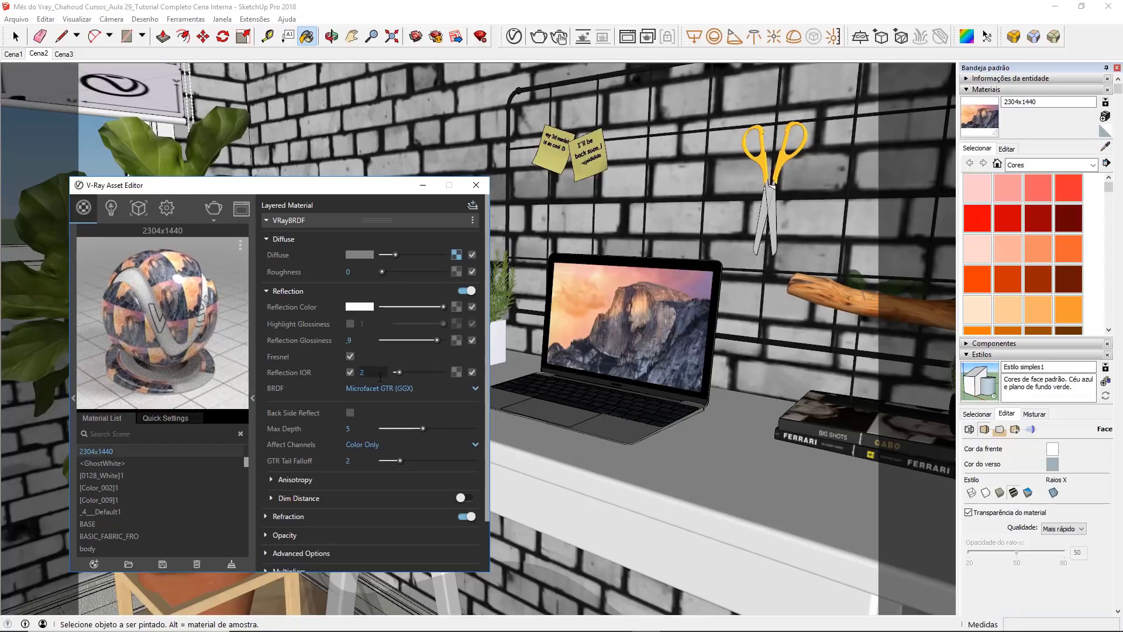
{"action": "type", "text": ",2"}
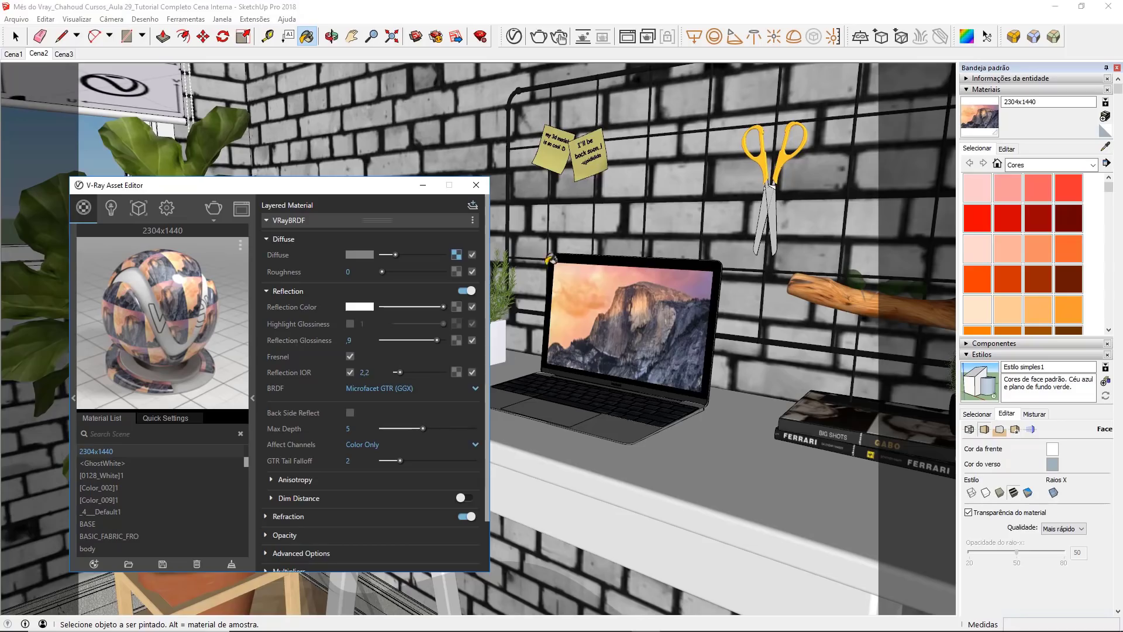
Step: Add an Emissive layer to the 2304x1440 material and copy its diffuse texture into the emissive color
{"action": "left_click", "coordinate": [474, 206]}
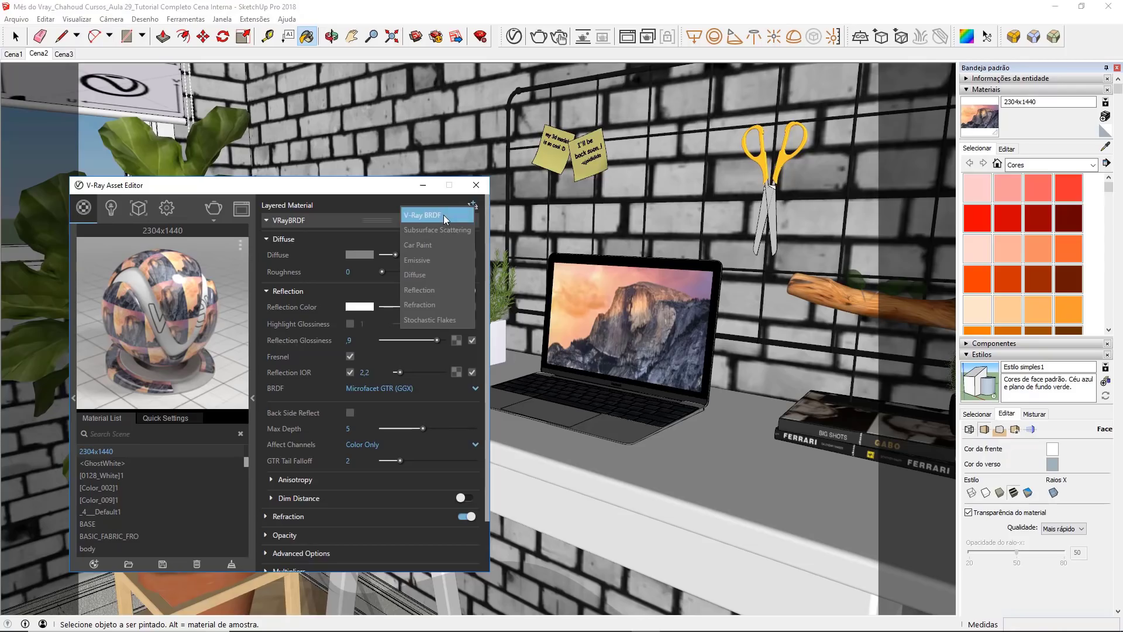
{"action": "left_click", "coordinate": [447, 261]}
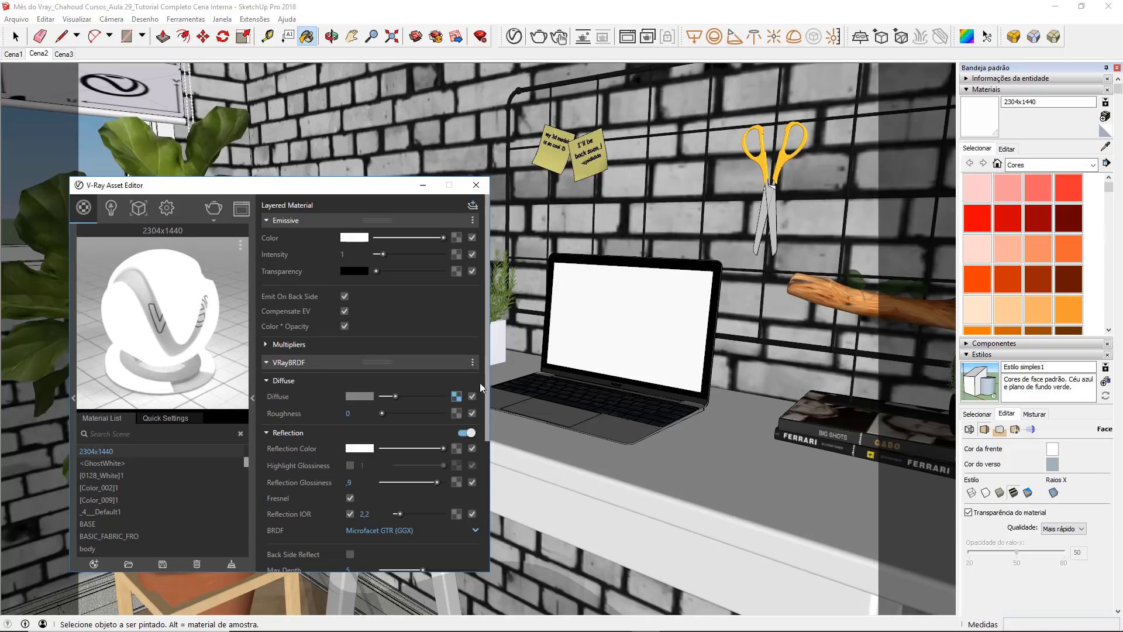
{"action": "right_click", "coordinate": [457, 397]}
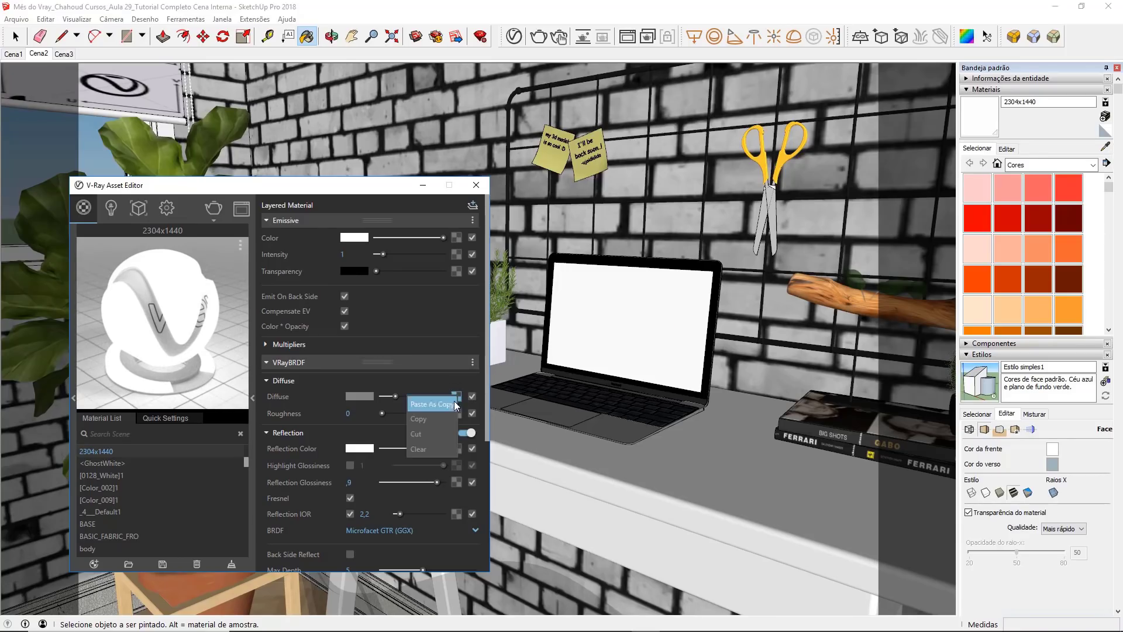
{"action": "left_click", "coordinate": [445, 417]}
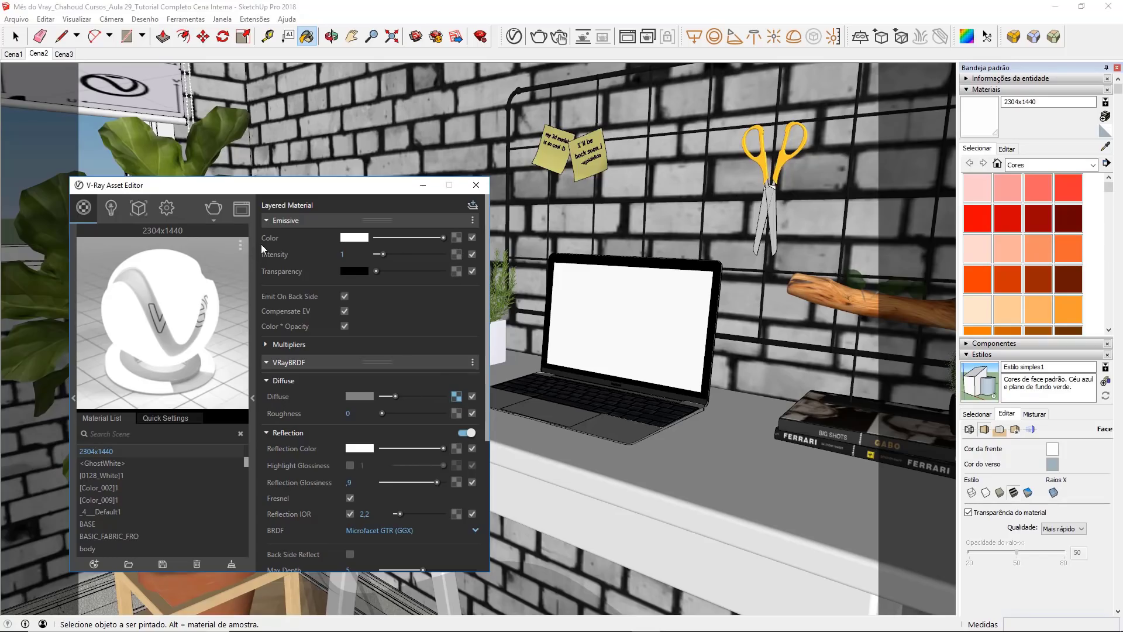
{"action": "right_click", "coordinate": [458, 240]}
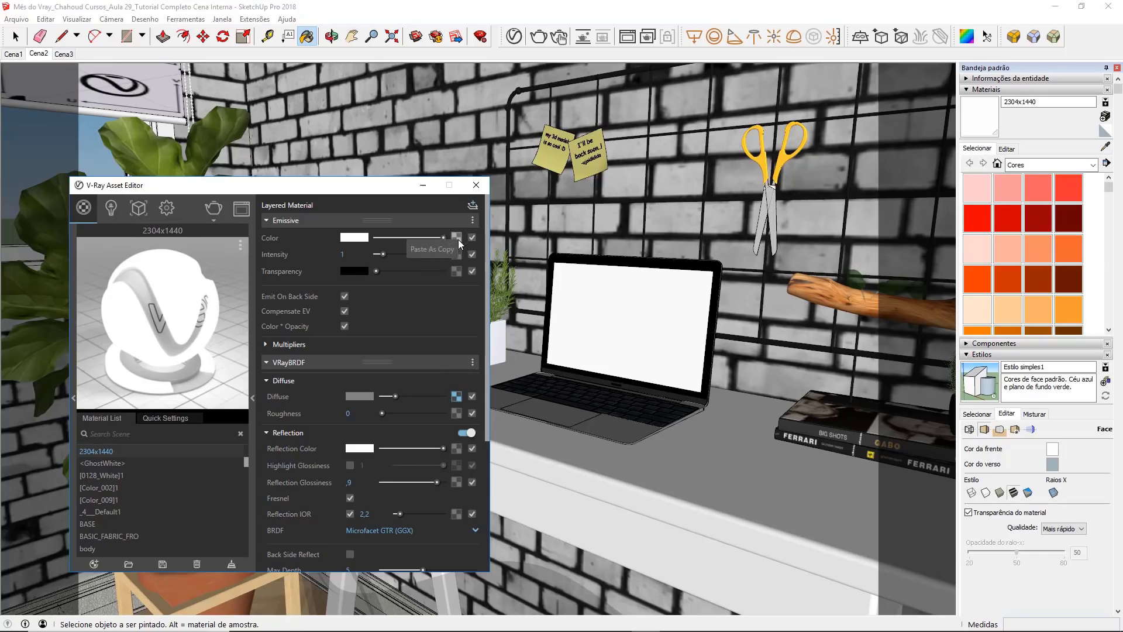
{"action": "left_click", "coordinate": [411, 253]}
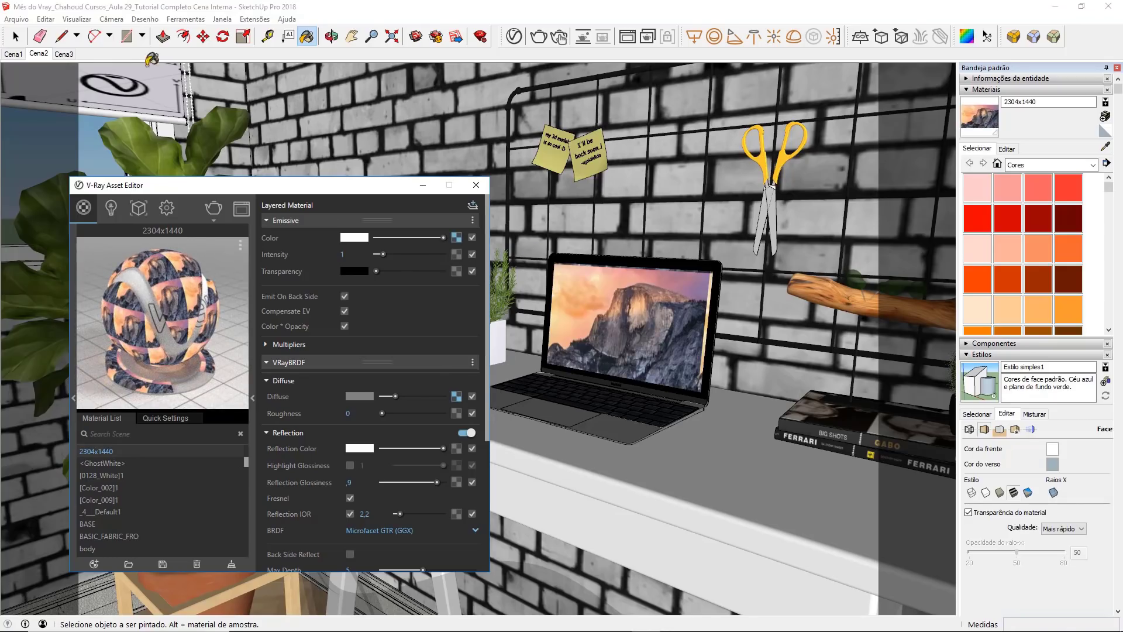
Step: Open the notebook's nested groups and reposition the texture on the screen face, stretching it to the screen's lower-right corner
{"action": "left_click", "coordinate": [16, 36]}
{"action": "double_click", "coordinate": [598, 294]}
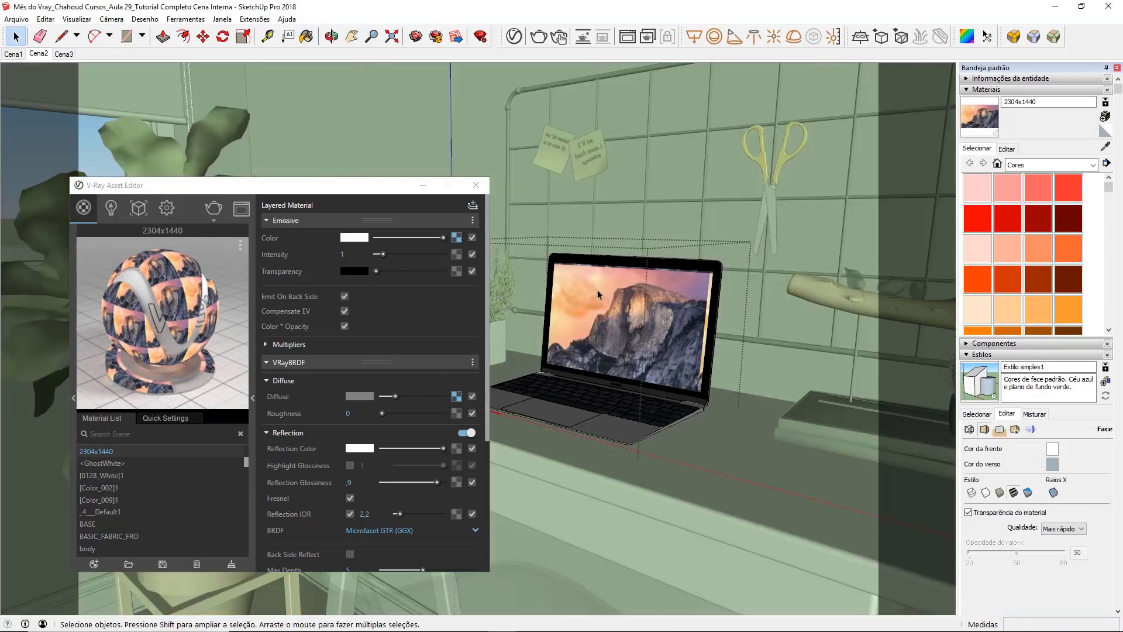
{"action": "left_click", "coordinate": [614, 296]}
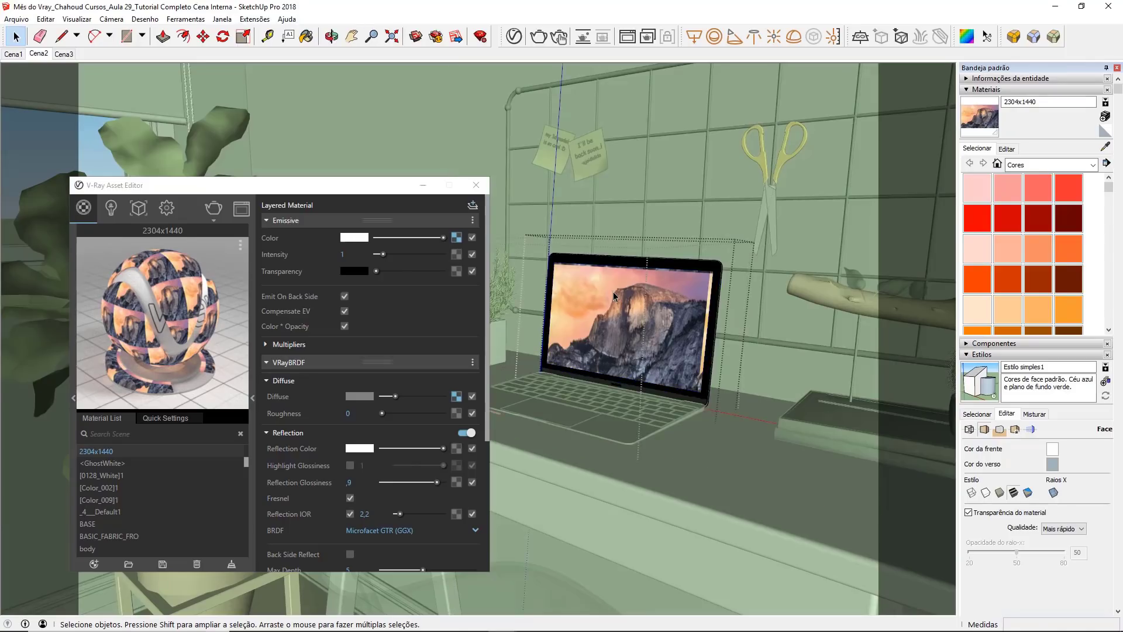
{"action": "double_click", "coordinate": [614, 296]}
{"action": "left_click", "coordinate": [614, 296]}
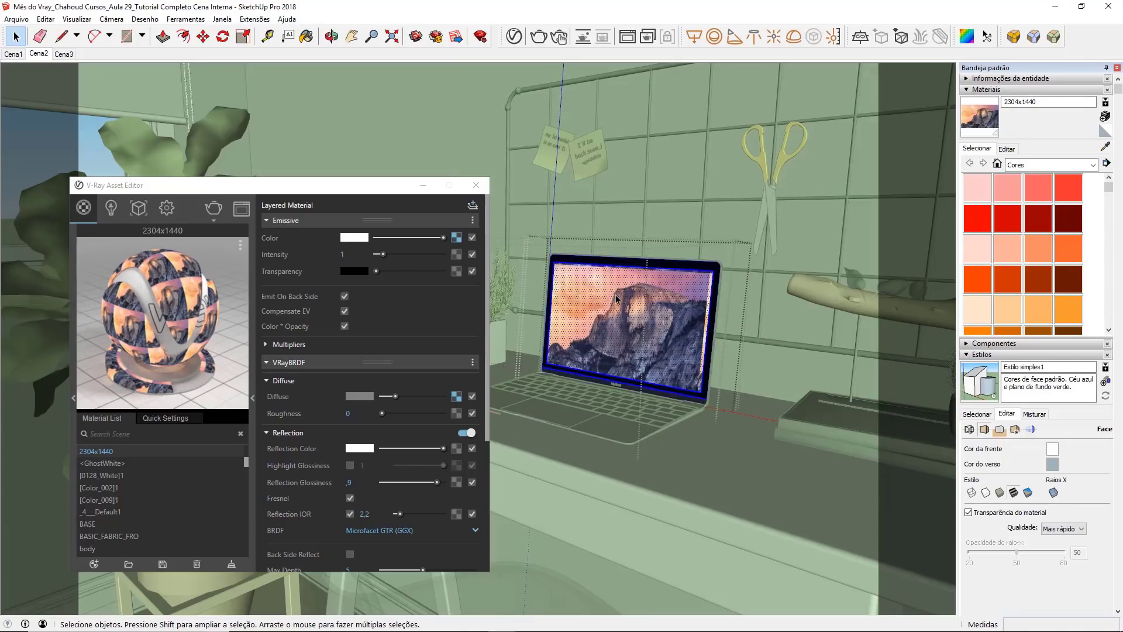
{"action": "scroll", "coordinate": [621, 300], "scroll_direction": "up", "scroll_amount": 2}
{"action": "right_click", "coordinate": [632, 301]}
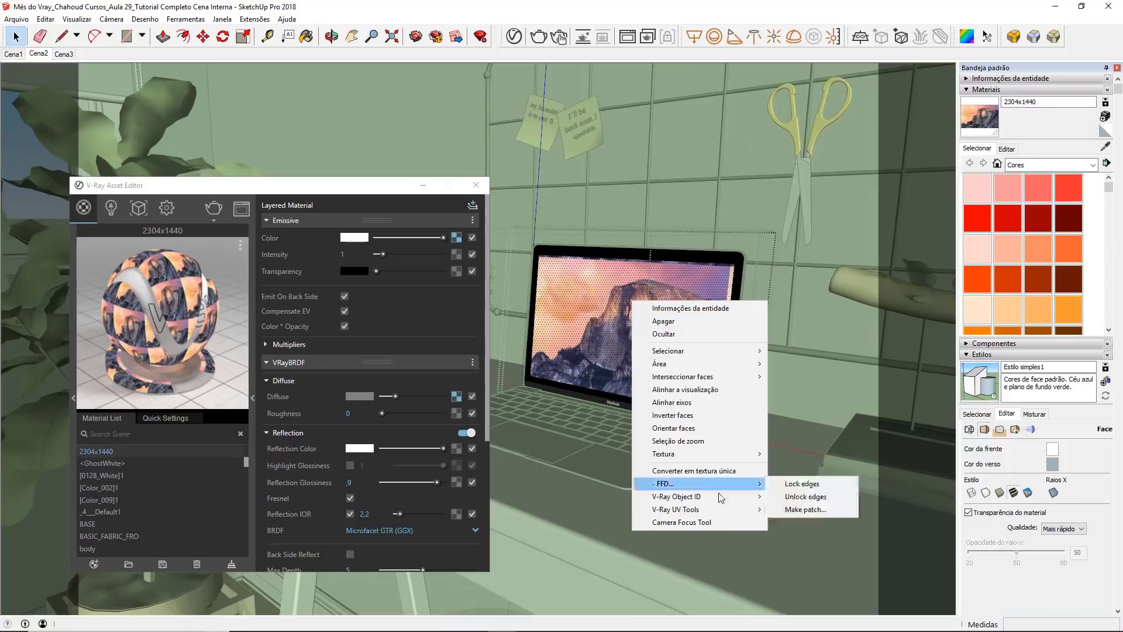
{"action": "mouse_move", "coordinate": [723, 457]}
{"action": "left_click", "coordinate": [768, 451]}
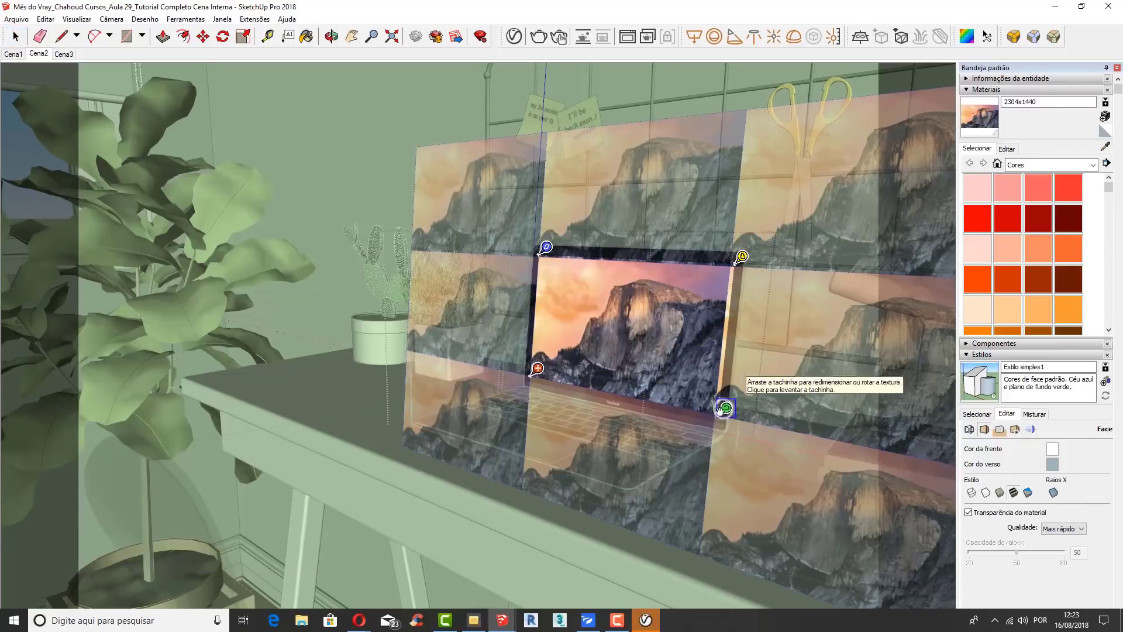
{"action": "left_click_drag", "start_coordinate": [719, 412], "coordinate": [727, 412]}
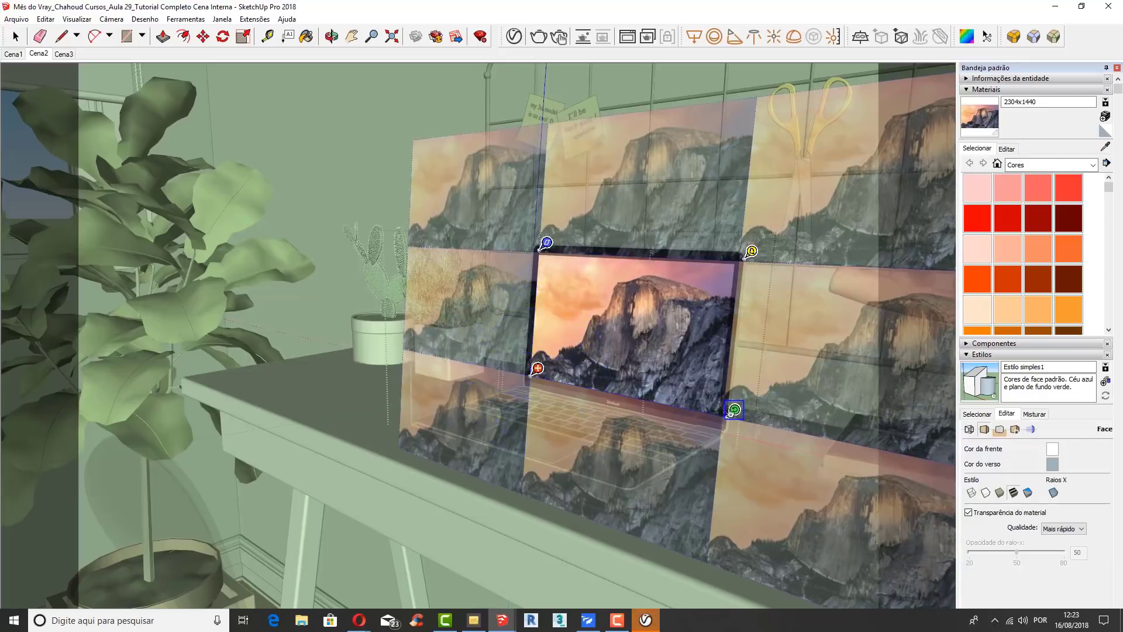
{"action": "left_click", "coordinate": [749, 369]}
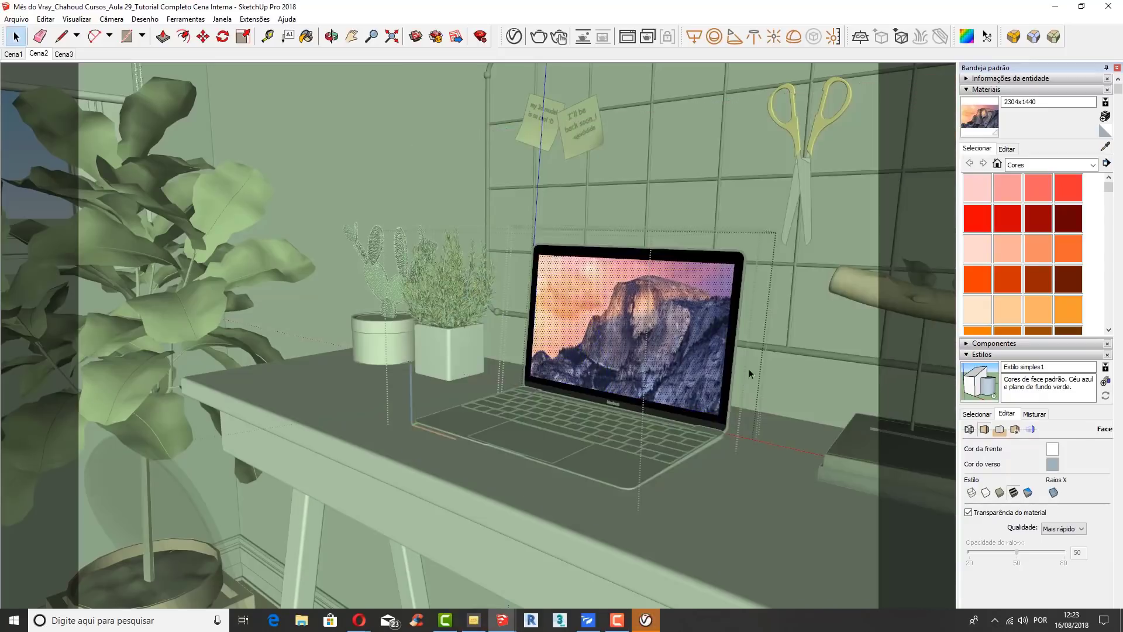
Step: Leave the notebook's nested group editing and return to the whole model
{"action": "left_click", "coordinate": [662, 199]}
{"action": "left_click", "coordinate": [662, 198]}
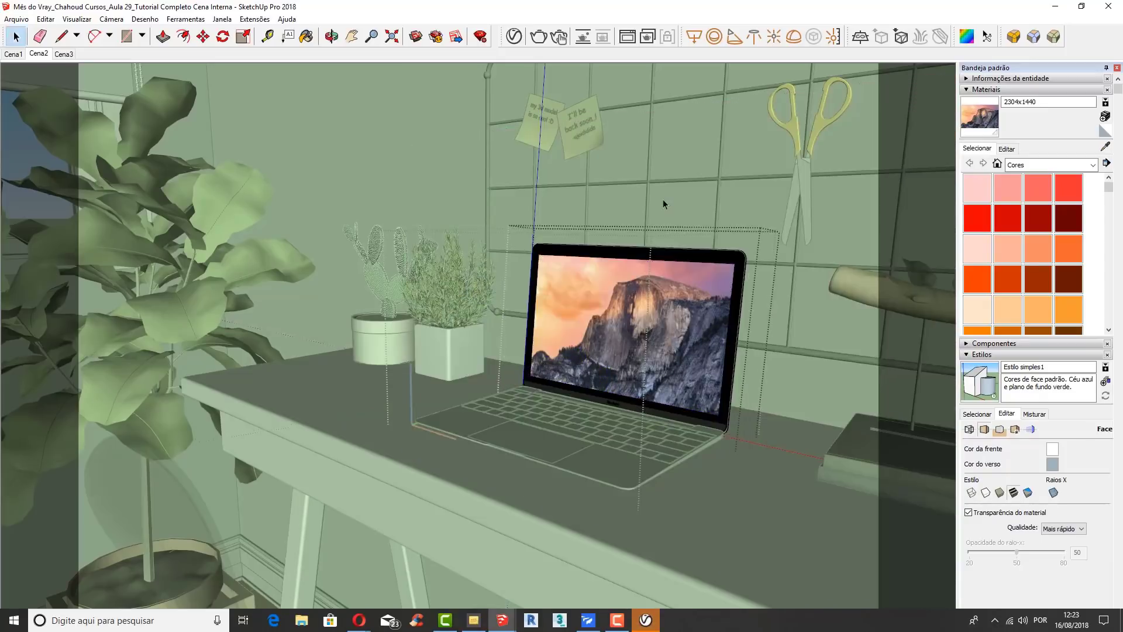
{"action": "left_click", "coordinate": [647, 205]}
{"action": "left_click", "coordinate": [623, 198]}
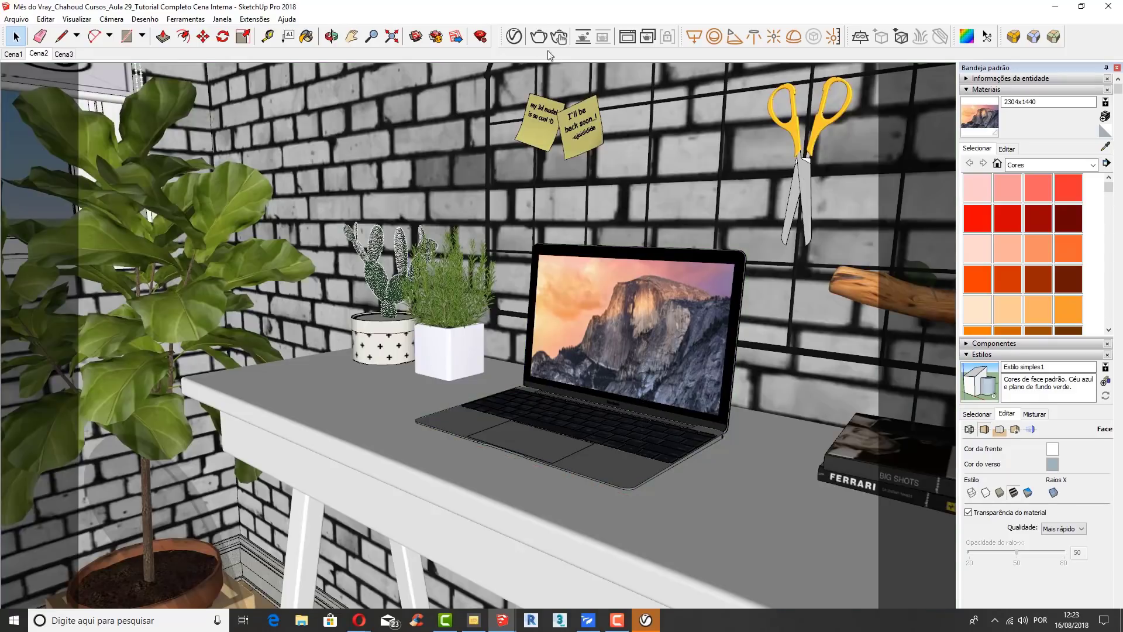
Step: Sample the black material of the notebook's screen bezel and set its V-Ray diffuse color to black
{"action": "left_click", "coordinate": [515, 37]}
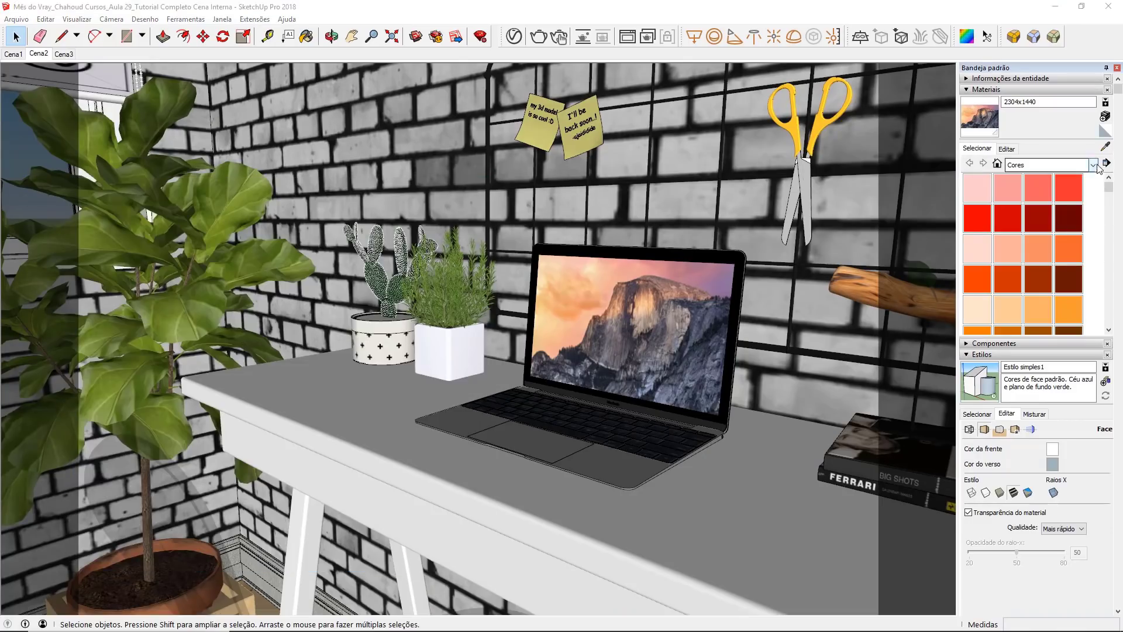
{"action": "key", "text": "b"}
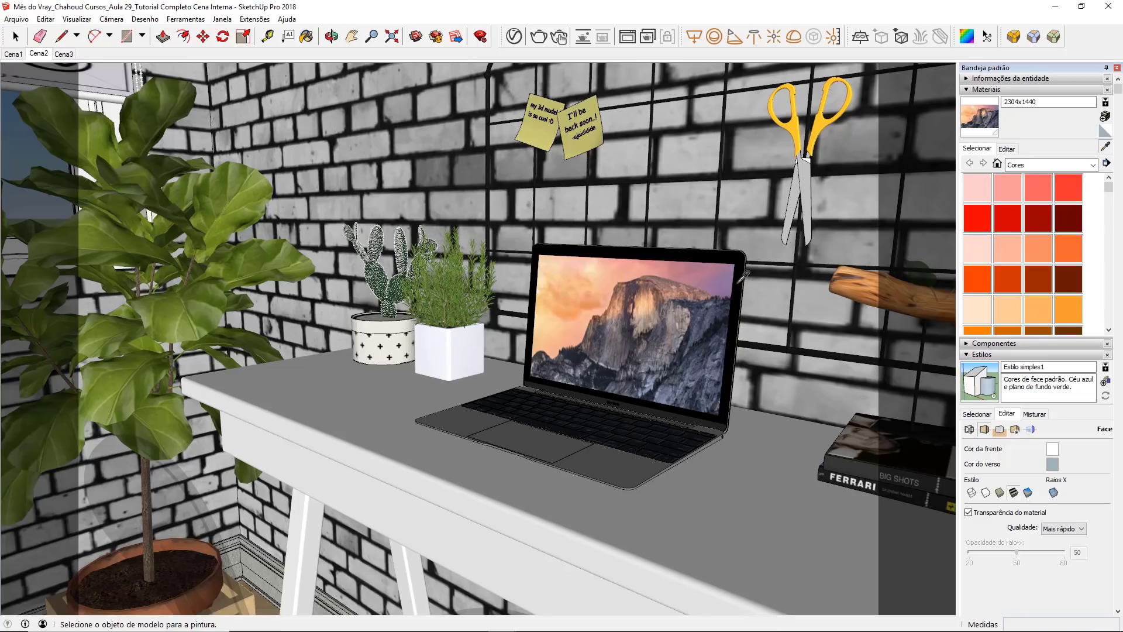
{"action": "left_click", "coordinate": [740, 278], "text": "alt"}
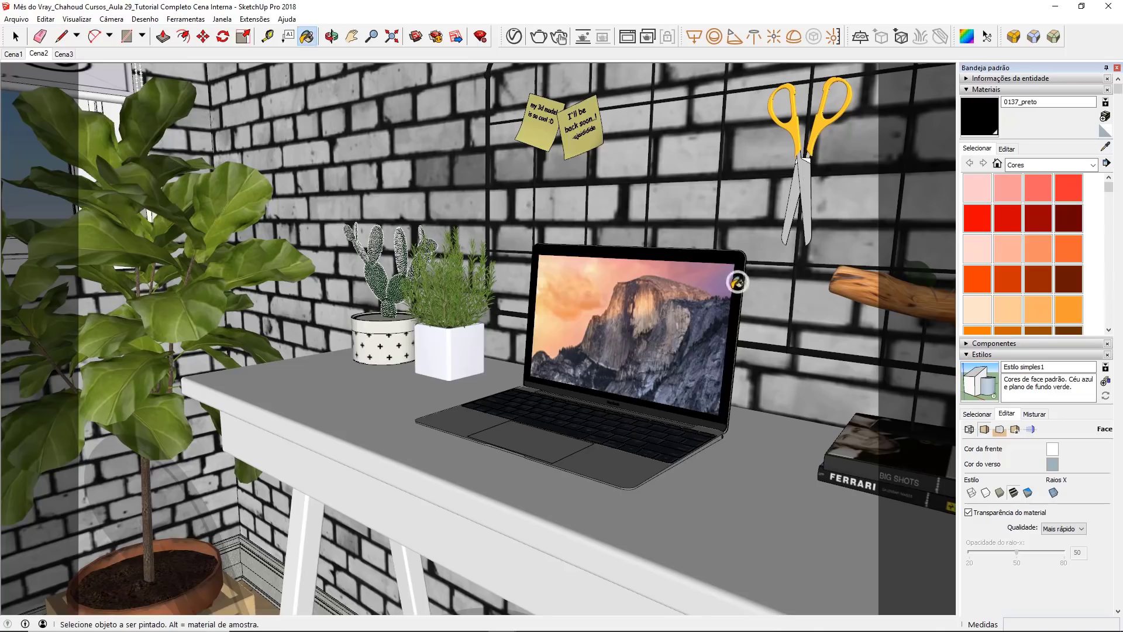
{"action": "left_click", "coordinate": [513, 36]}
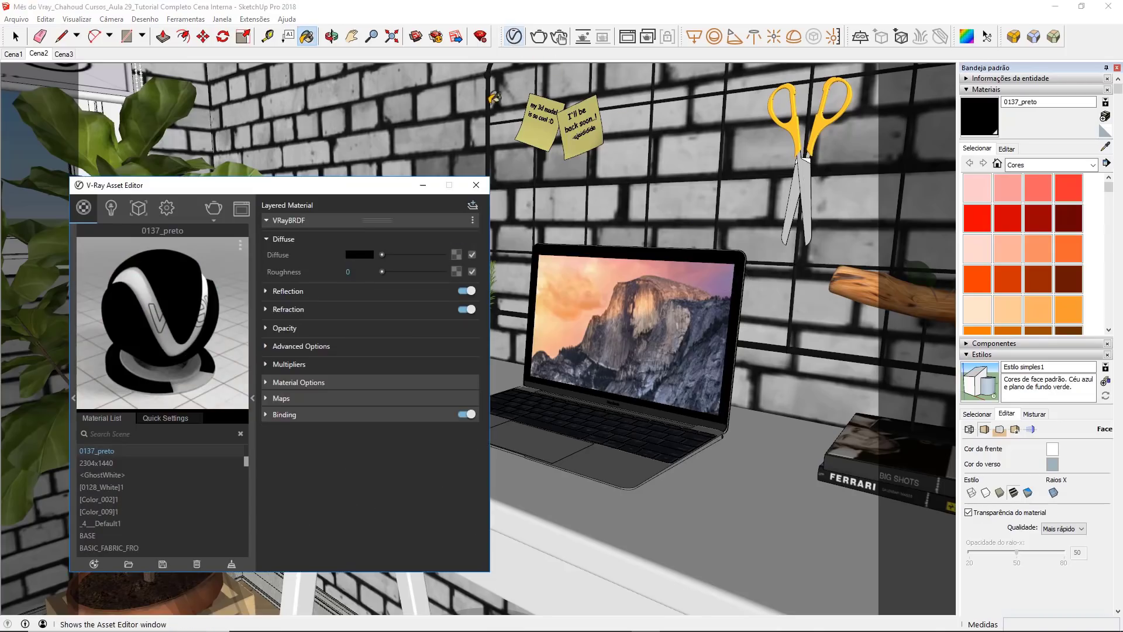
{"action": "left_click", "coordinate": [359, 256]}
{"action": "left_click", "coordinate": [326, 464]}
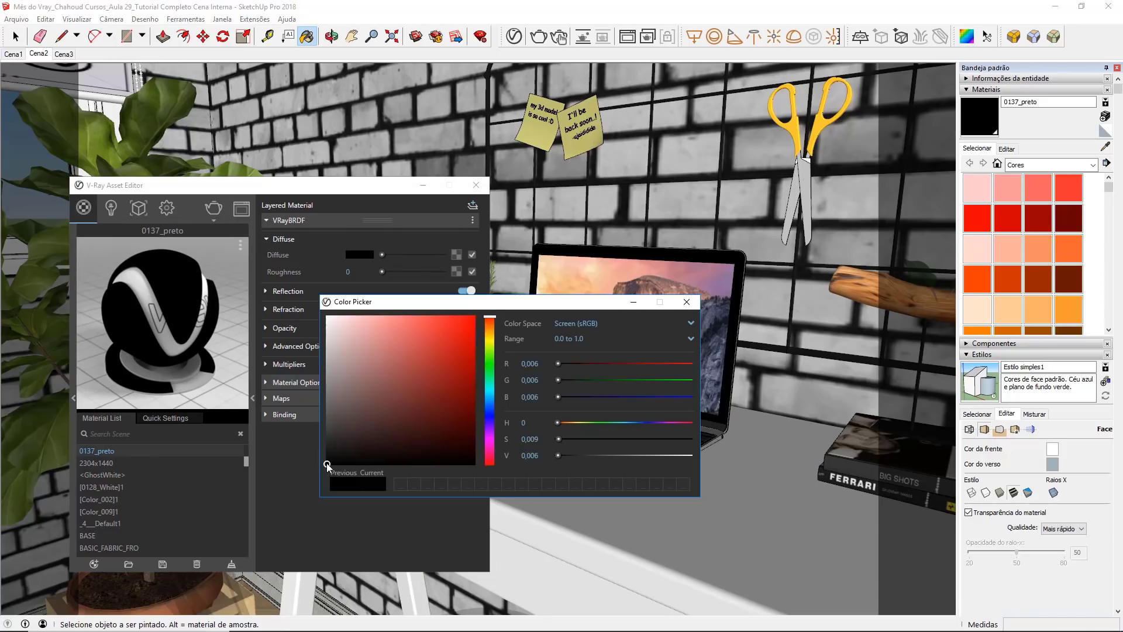
{"action": "left_click", "coordinate": [687, 302]}
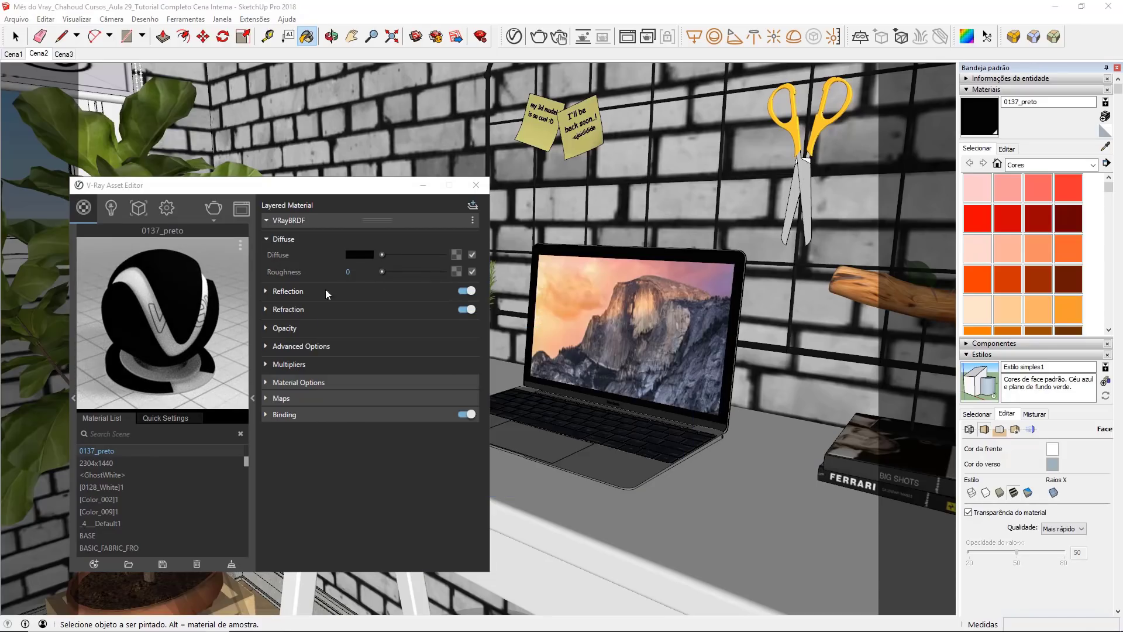
Step: Raise the 0137_preto material's reflection color to white and set its reflection glossiness to 0.98
{"action": "left_click", "coordinate": [304, 293]}
{"action": "left_click_drag", "start_coordinate": [382, 306], "coordinate": [443, 307]}
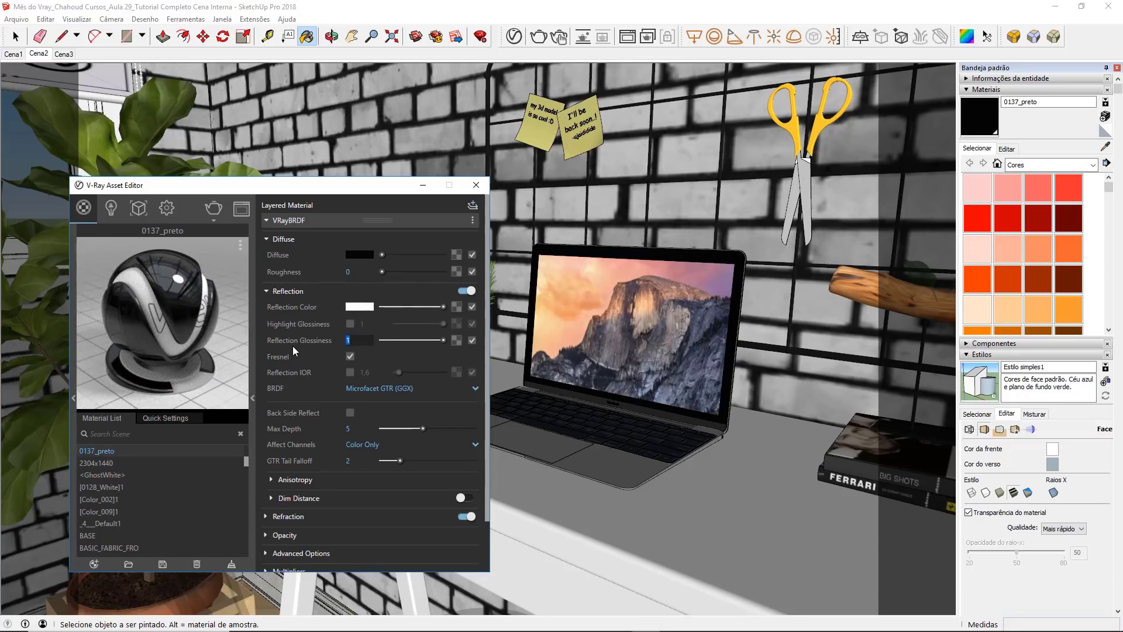
{"action": "type", "text": ",98"}
{"action": "key", "text": "Return"}
Step: Turn off Can be Overridden for the 0137_preto material
{"action": "left_click", "coordinate": [297, 221]}
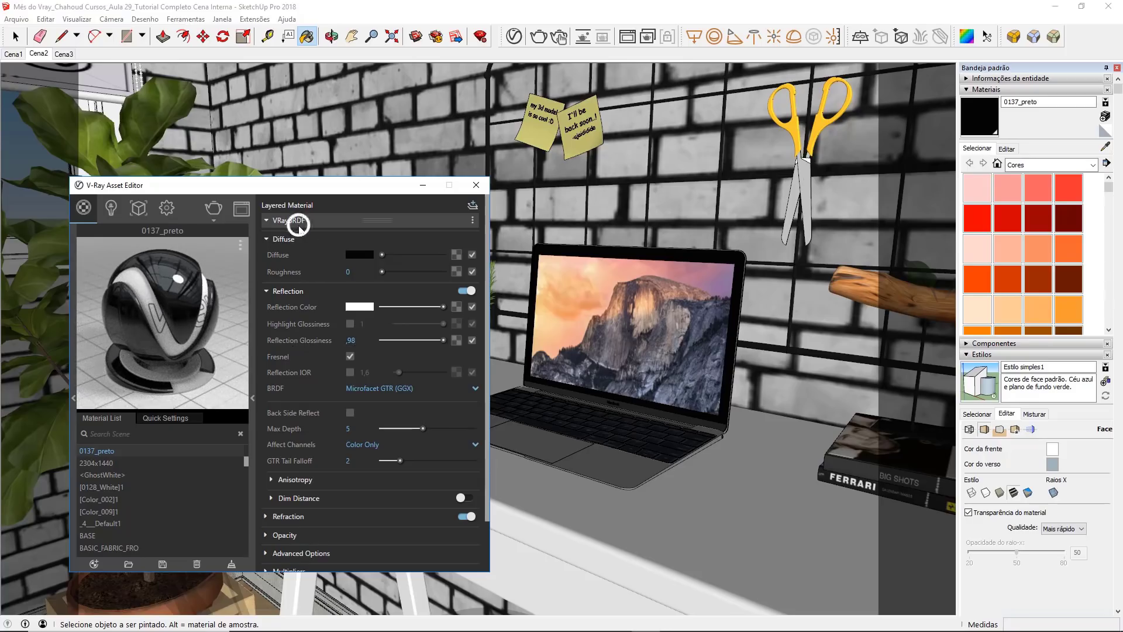
{"action": "left_click", "coordinate": [299, 236]}
{"action": "left_click", "coordinate": [343, 253]}
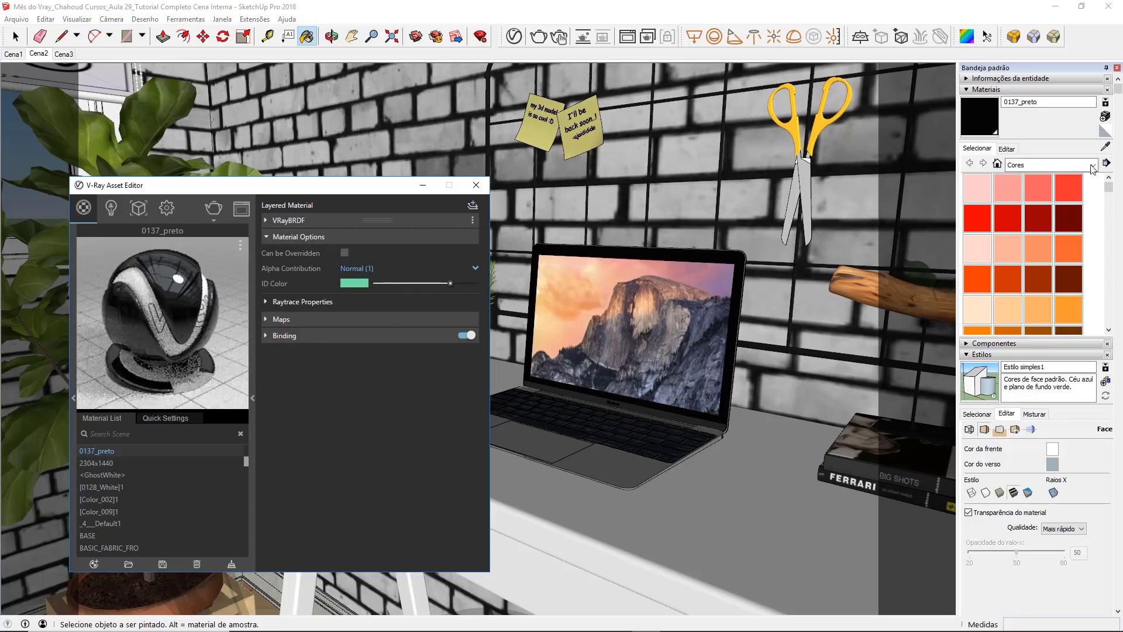
Step: Sample the notebook's screen image material, turn off Can be Overridden for it and close the material editor
{"action": "left_click", "coordinate": [634, 314]}
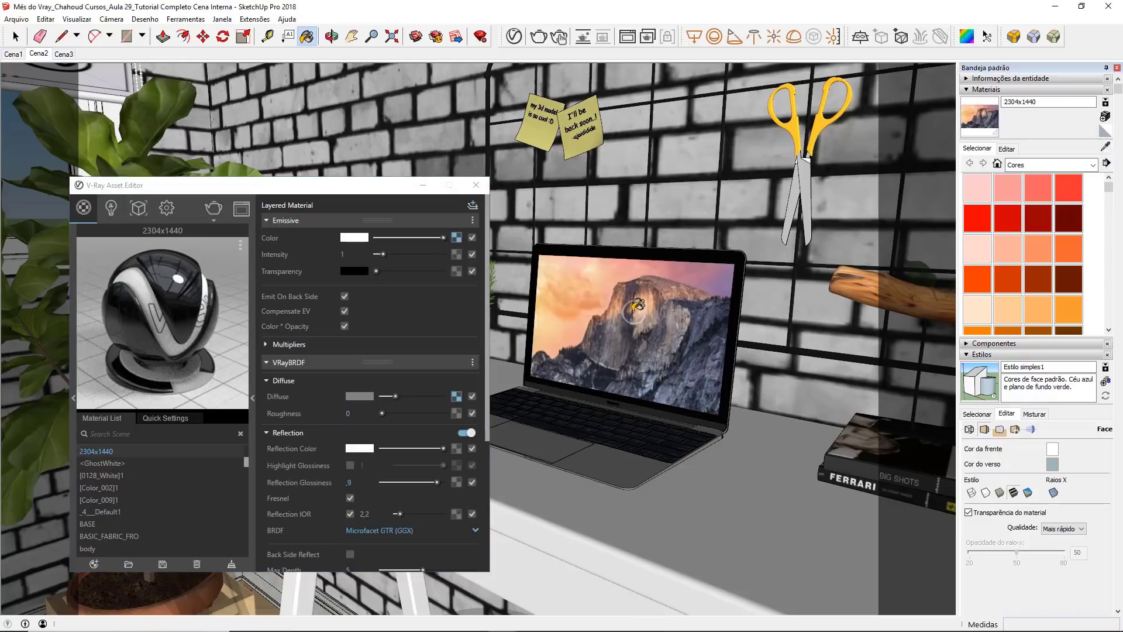
{"action": "left_click", "coordinate": [315, 221]}
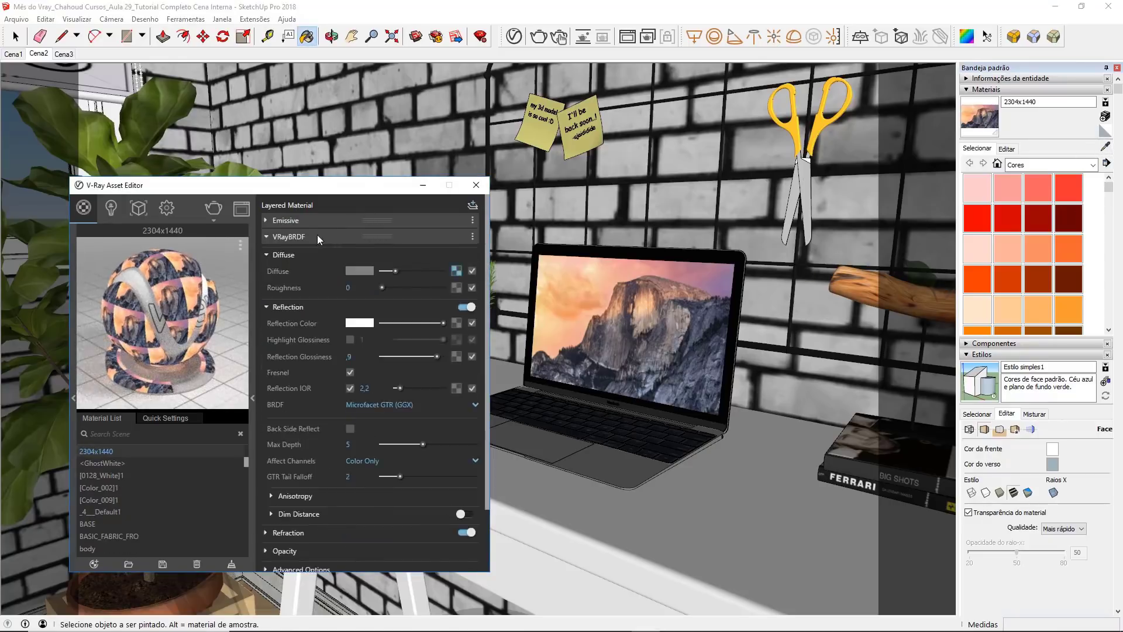
{"action": "left_click", "coordinate": [300, 237]}
{"action": "left_click", "coordinate": [299, 252]}
{"action": "left_click", "coordinate": [343, 269]}
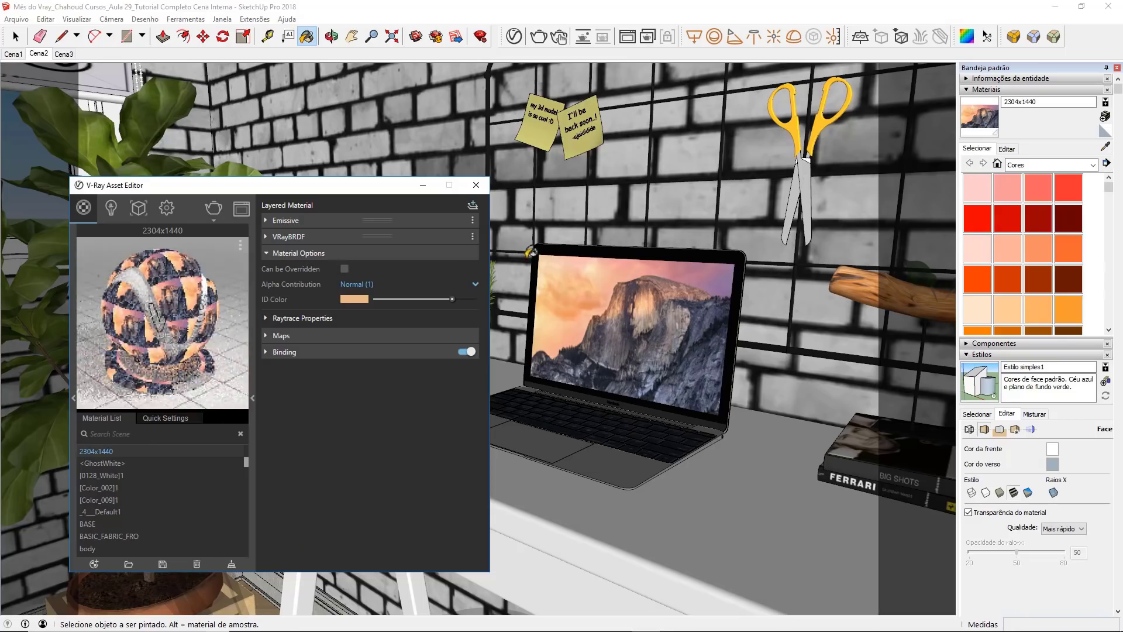
{"action": "left_click", "coordinate": [476, 185]}
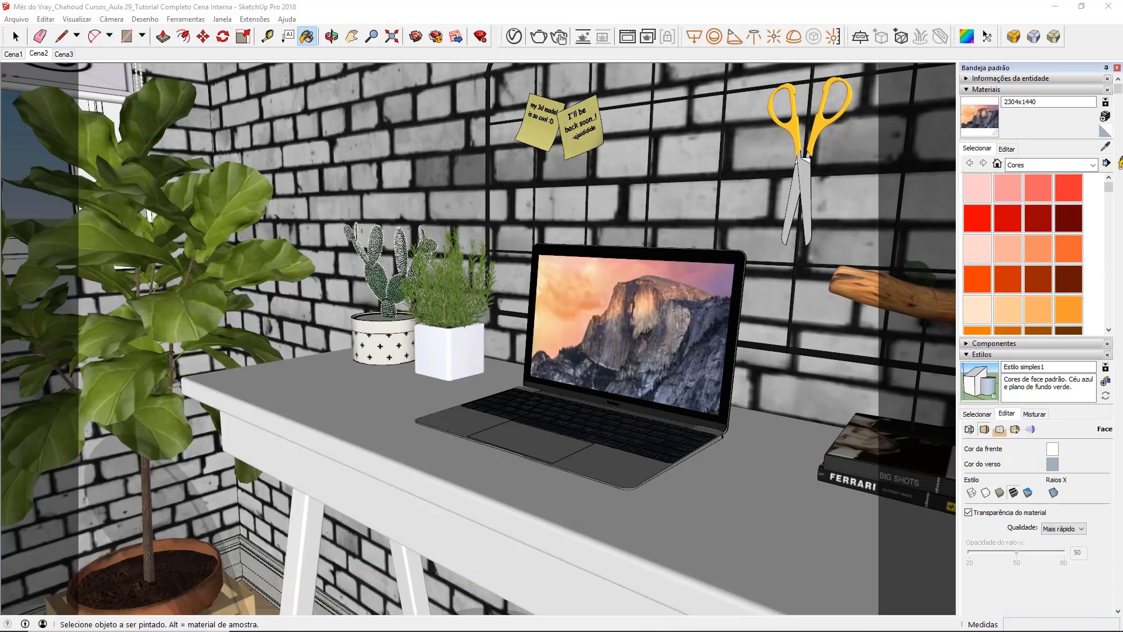
Step: Sample the notebook's grey body material and give it a white reflection color, reflection glossiness 0.9 and a reflection IOR of 3
{"action": "left_click", "coordinate": [1105, 147]}
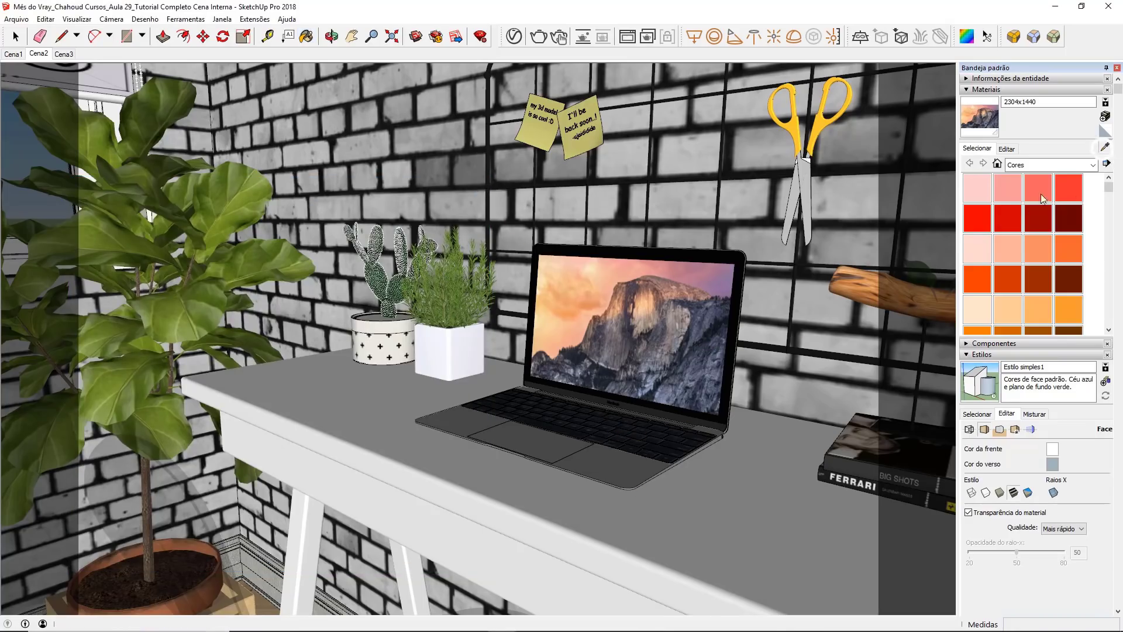
{"action": "left_click", "coordinate": [608, 462]}
{"action": "left_click", "coordinate": [515, 38]}
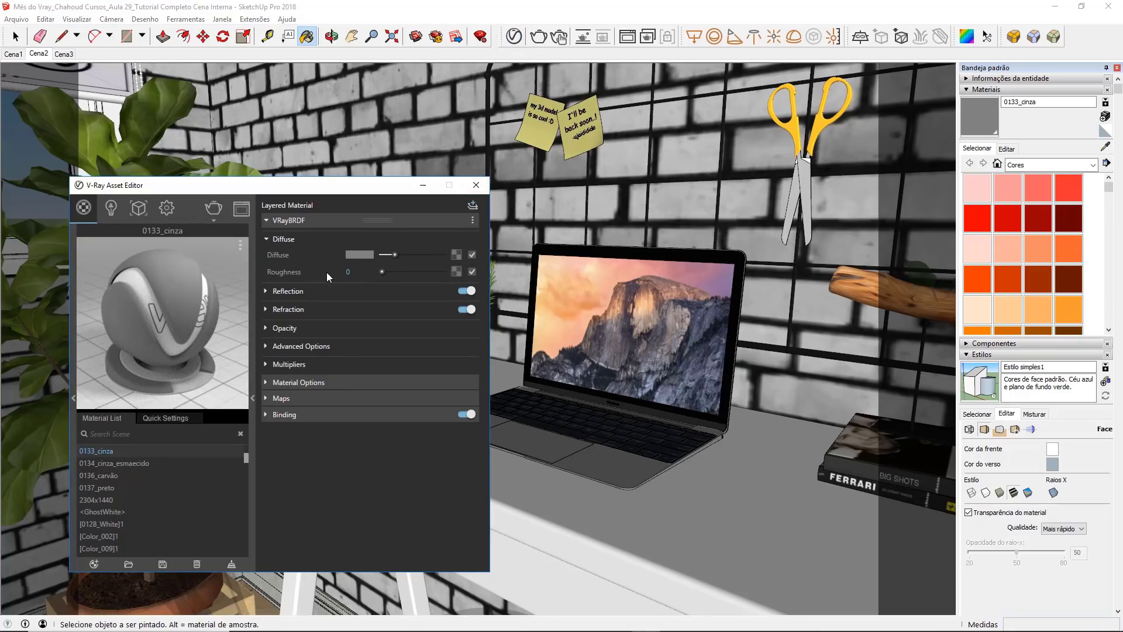
{"action": "left_click", "coordinate": [318, 288]}
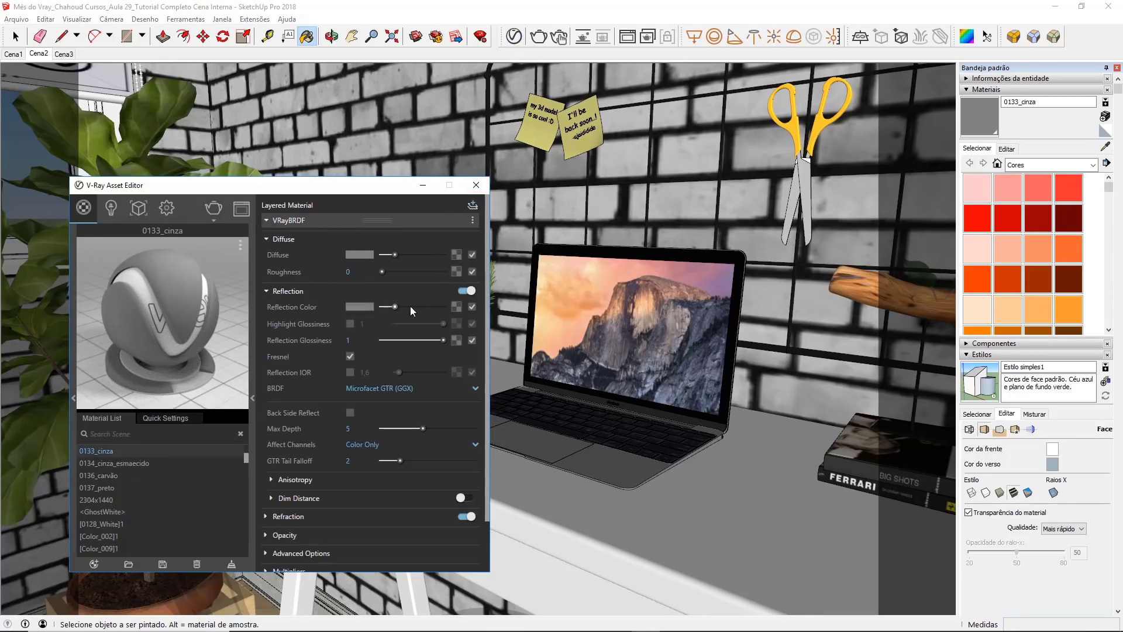
{"action": "left_click_drag", "start_coordinate": [412, 307], "coordinate": [447, 306]}
{"action": "left_click", "coordinate": [363, 339]}
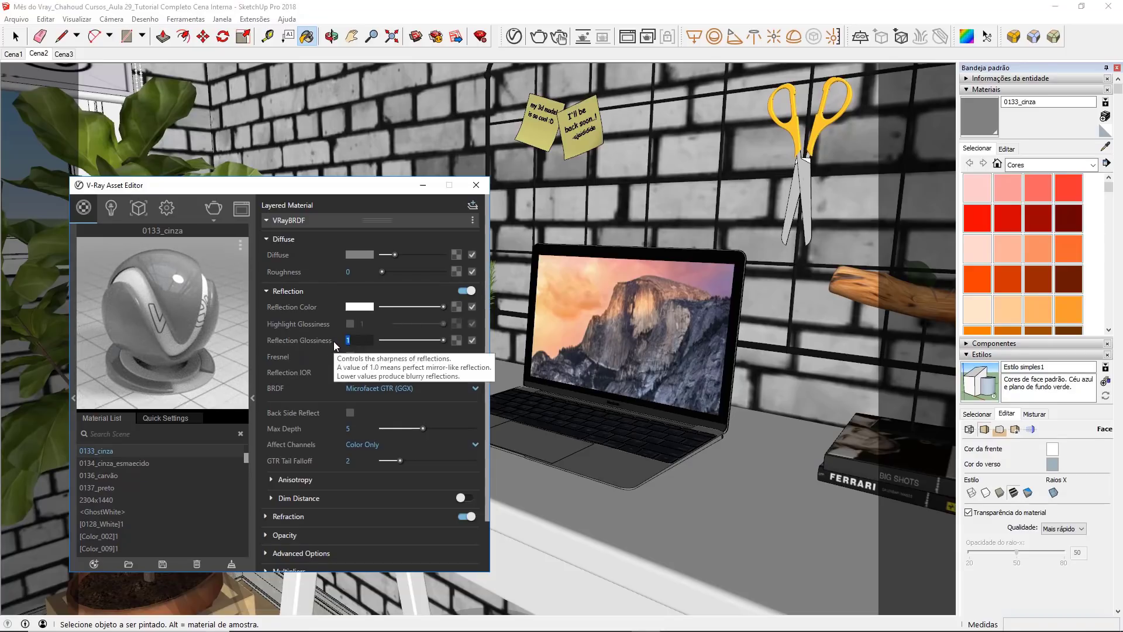
{"action": "type", "text": ",9"}
{"action": "key", "text": "Return"}
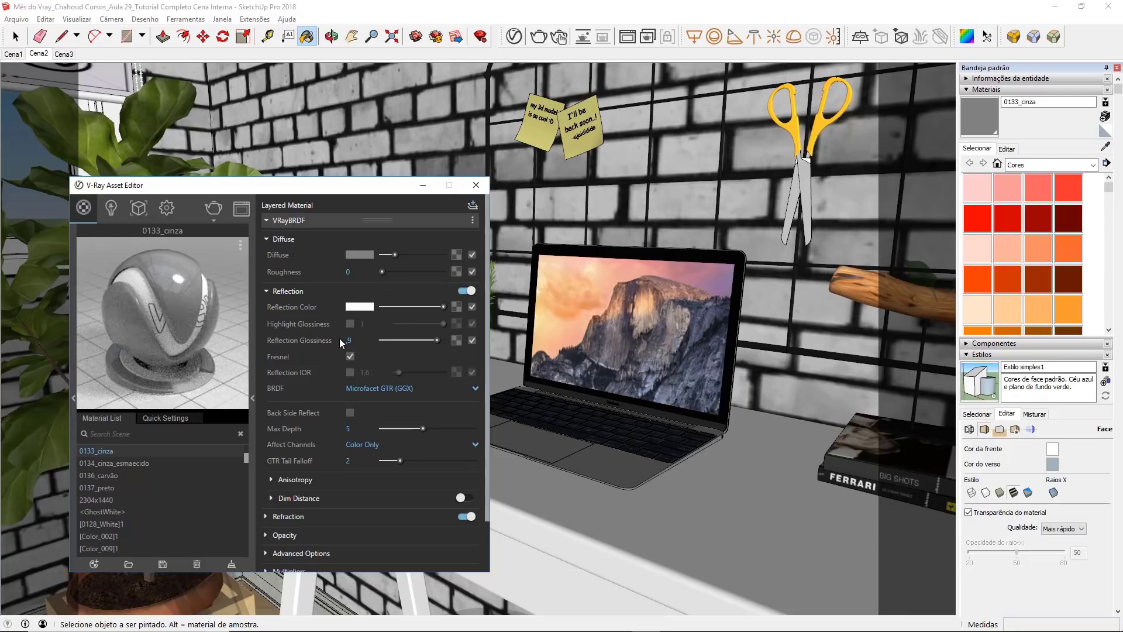
{"action": "left_click", "coordinate": [365, 373]}
{"action": "type", "text": "3"}
{"action": "key", "text": "Return"}
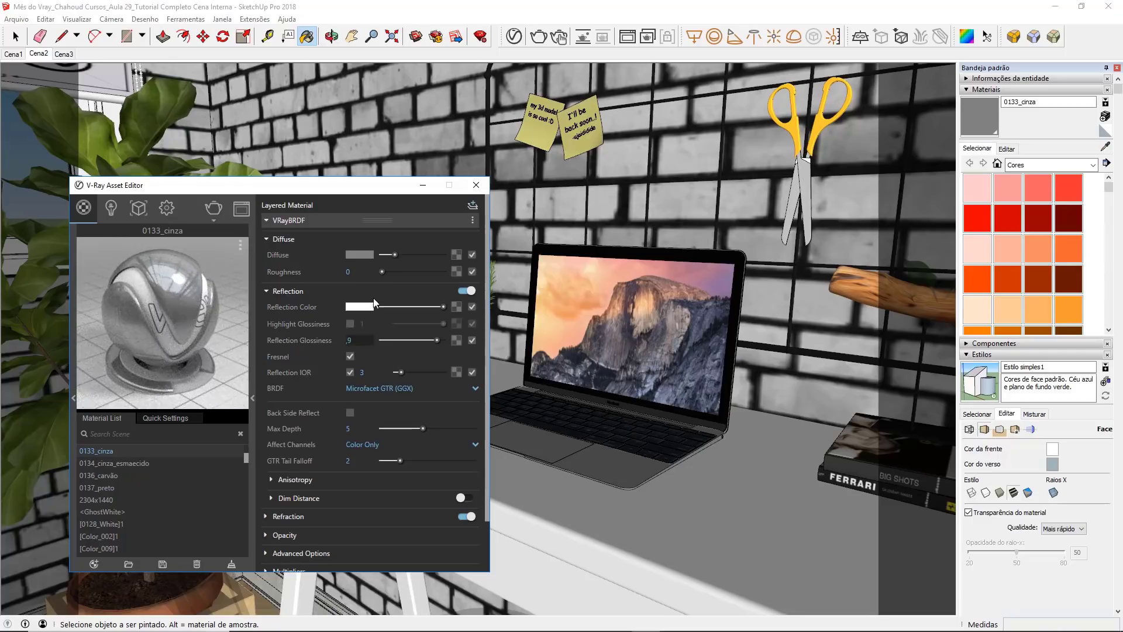
Step: Turn off Can be Overridden for the 0133_cinza material
{"action": "left_click", "coordinate": [323, 220]}
{"action": "left_click", "coordinate": [328, 237]}
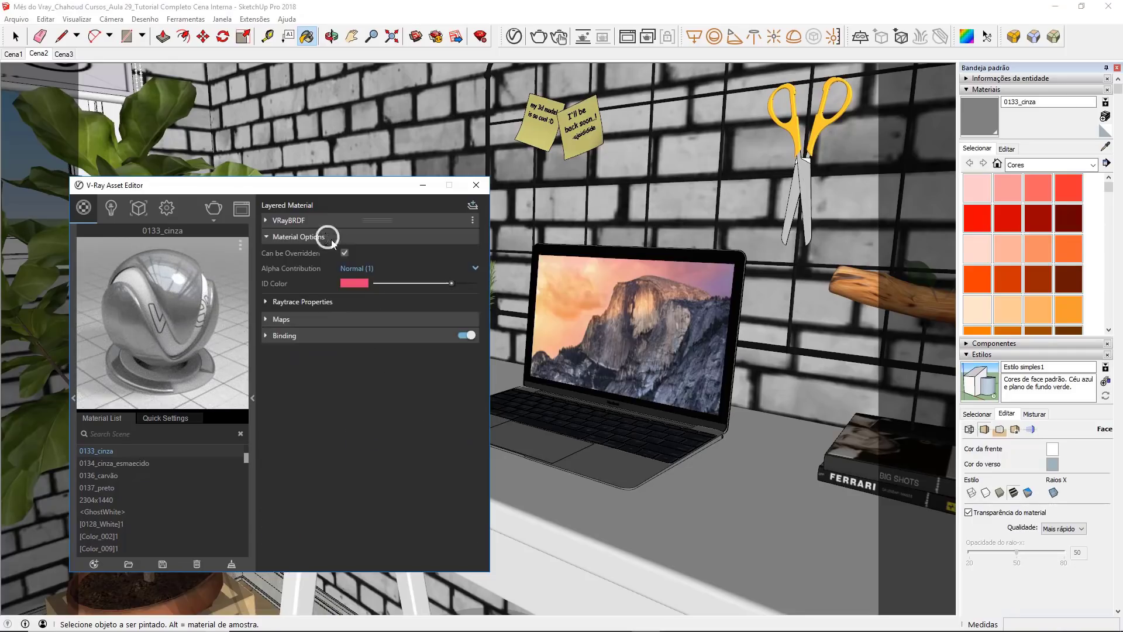
{"action": "left_click", "coordinate": [344, 253]}
Step: Sample the notebook's keyboard material and set its reflection color to white and reflection glossiness to 0.65
{"action": "left_click", "coordinate": [1106, 146]}
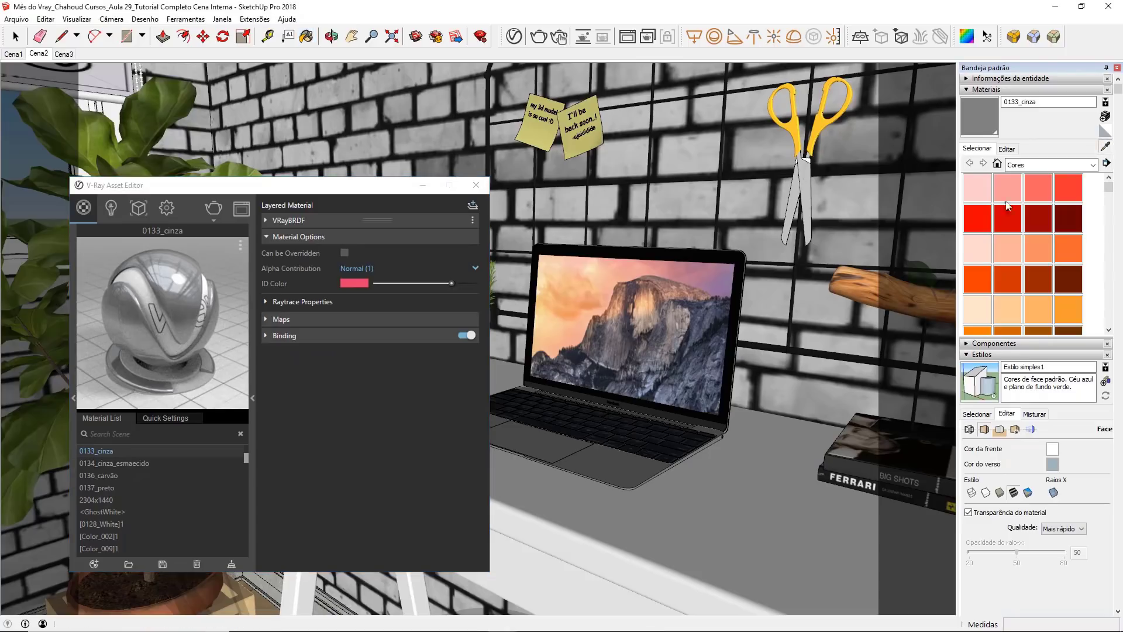
{"action": "left_click", "coordinate": [634, 433]}
{"action": "left_click", "coordinate": [333, 290]}
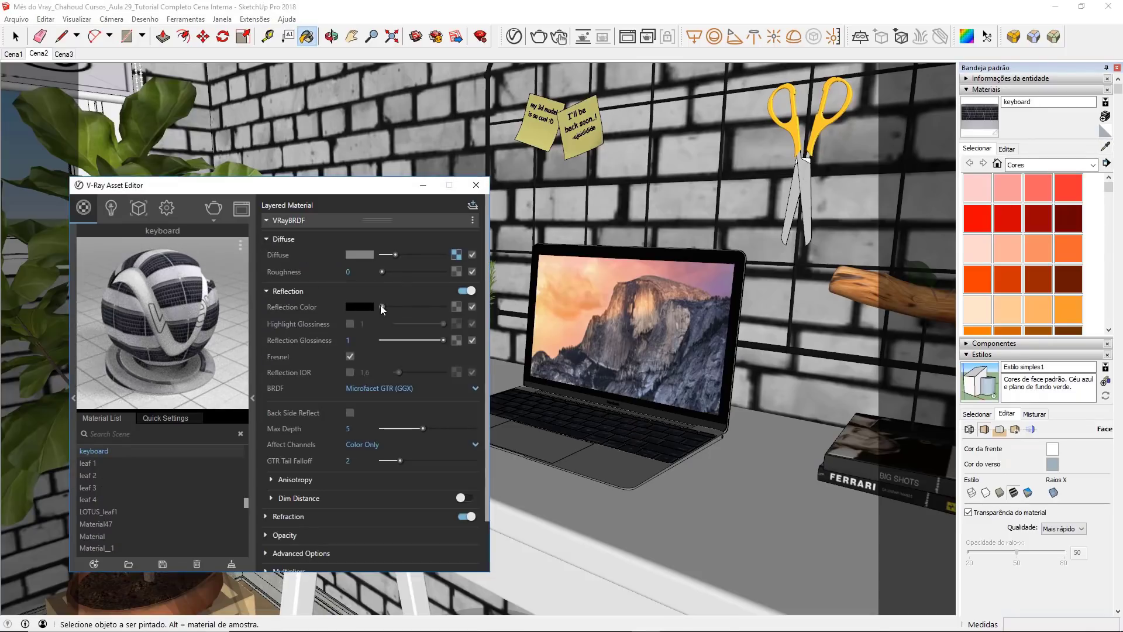
{"action": "left_click", "coordinate": [449, 305]}
{"action": "left_click", "coordinate": [348, 340]}
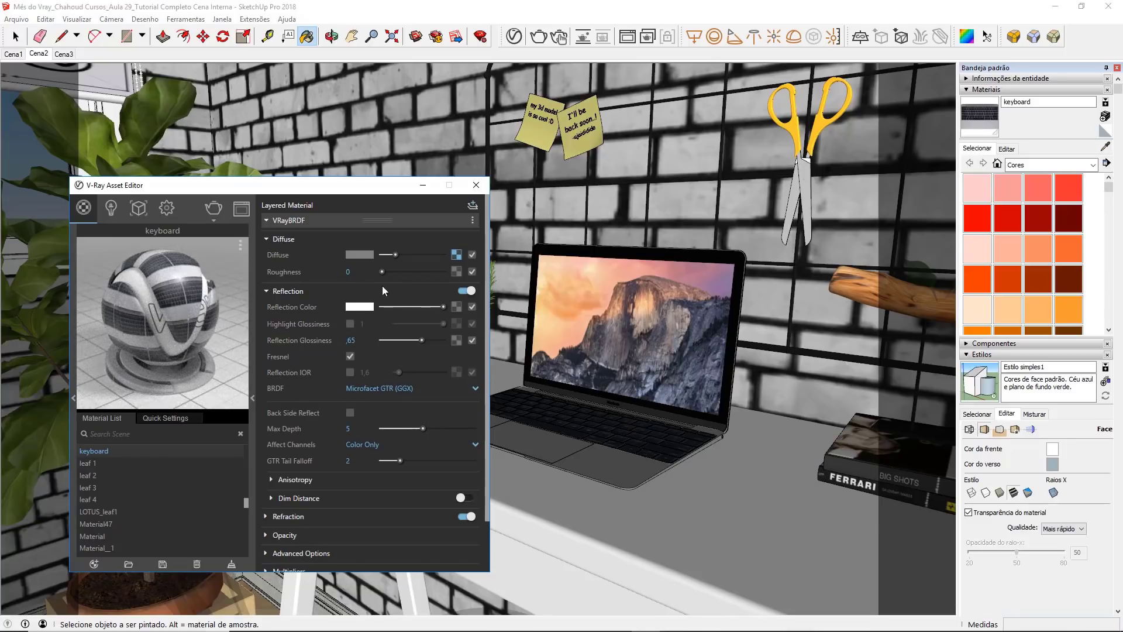
Step: Turn off Can be Overridden for the keyboard material and close the material editor
{"action": "left_click", "coordinate": [311, 220]}
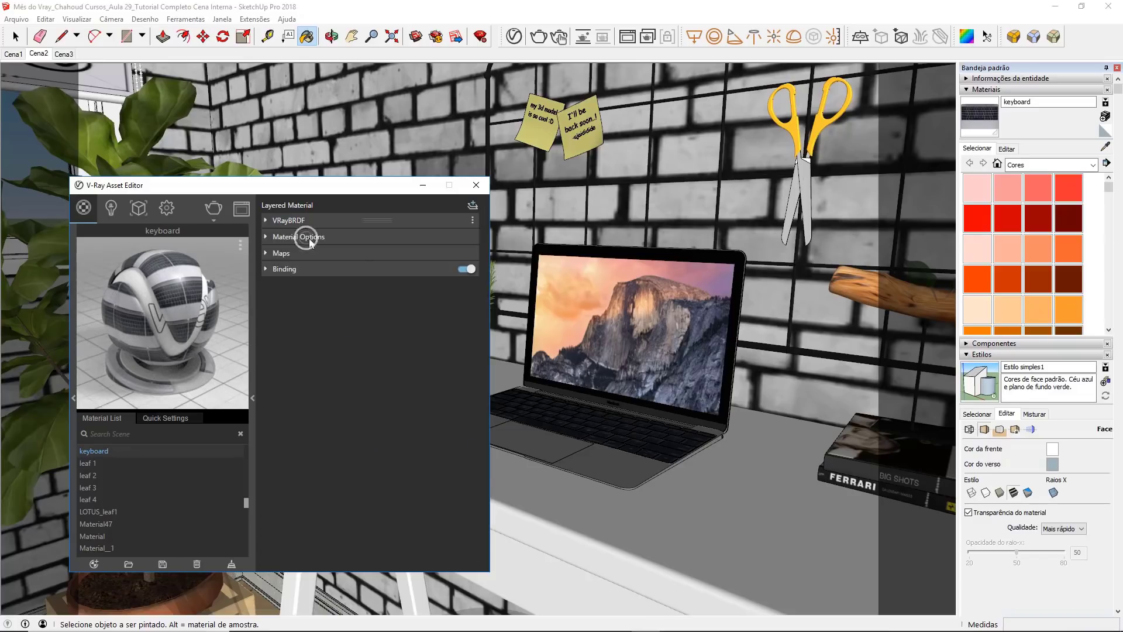
{"action": "left_click", "coordinate": [309, 237]}
{"action": "left_click", "coordinate": [344, 253]}
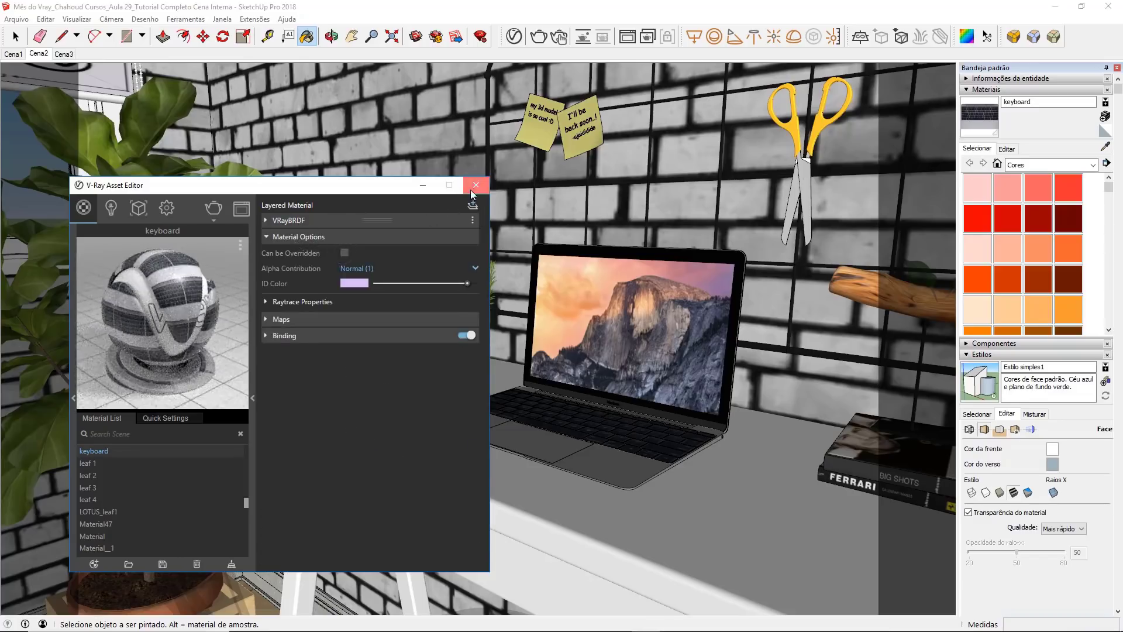
{"action": "left_click", "coordinate": [476, 185]}
Step: Return to the Cena2 view and check the last render in the V-Ray frame buffer
{"action": "left_click", "coordinate": [43, 54]}
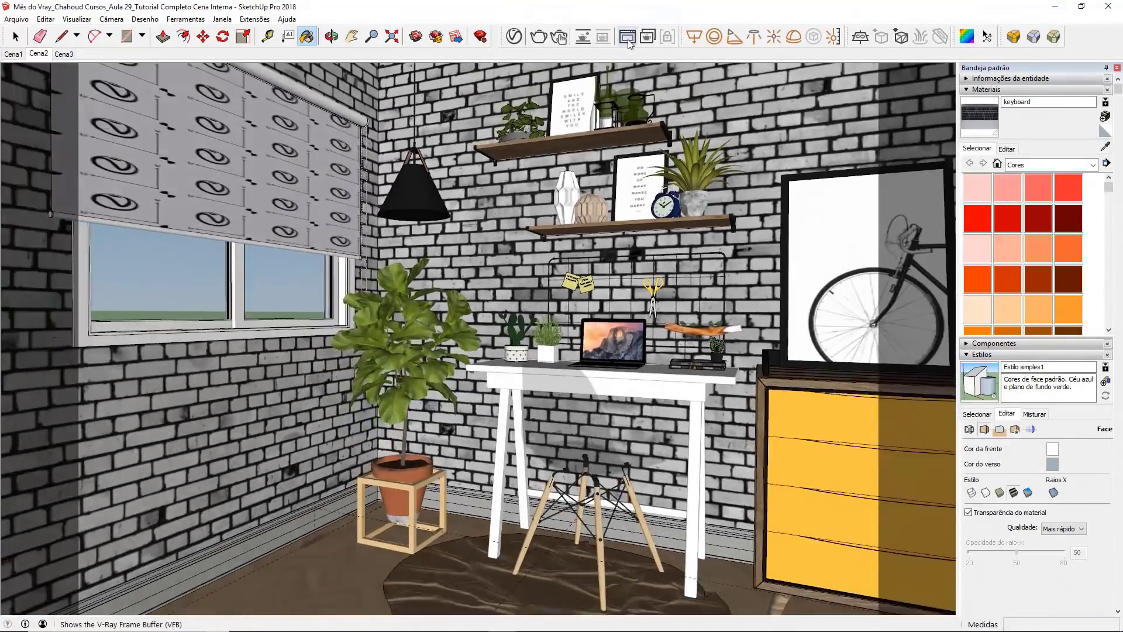
{"action": "left_click", "coordinate": [627, 38]}
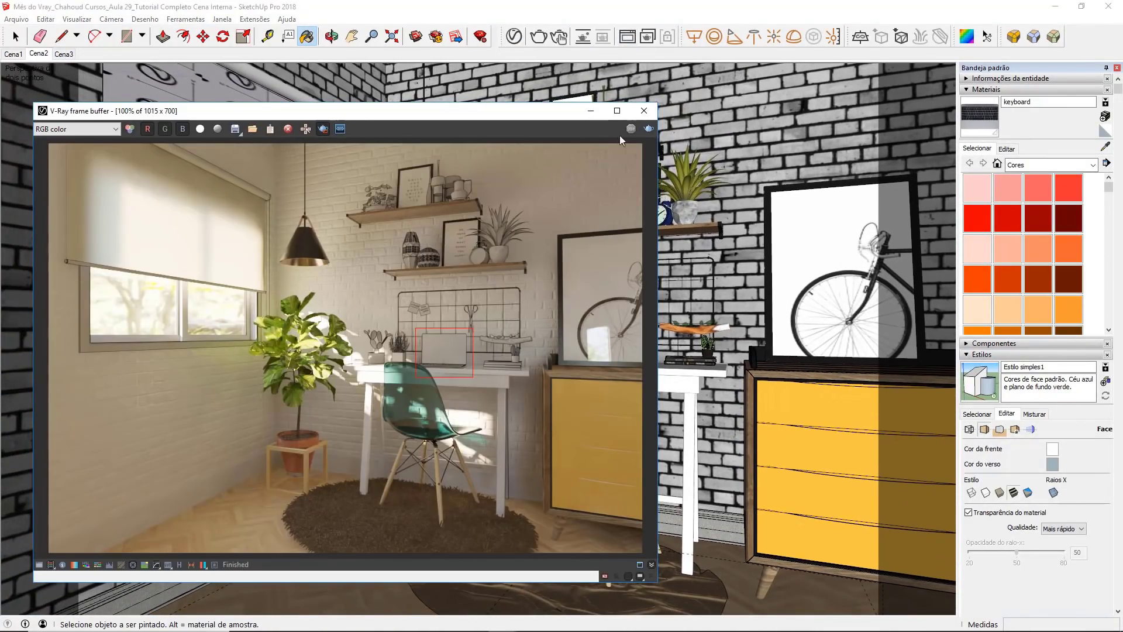
{"action": "left_click", "coordinate": [644, 110]}
{"action": "key", "text": "space"}
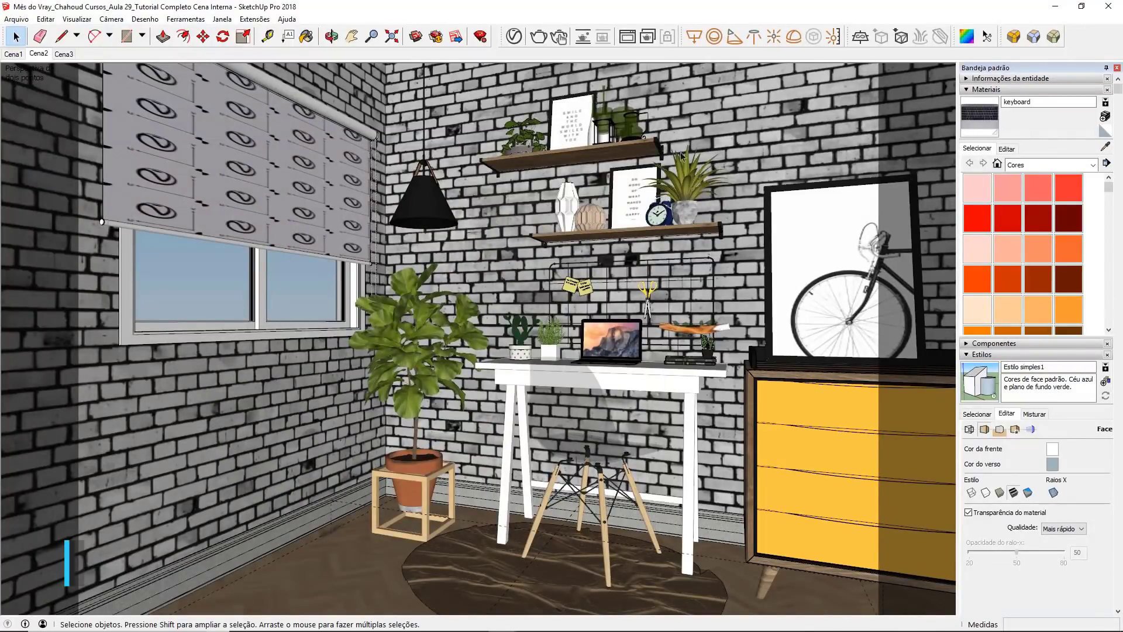
{"action": "left_click", "coordinate": [691, 190]}
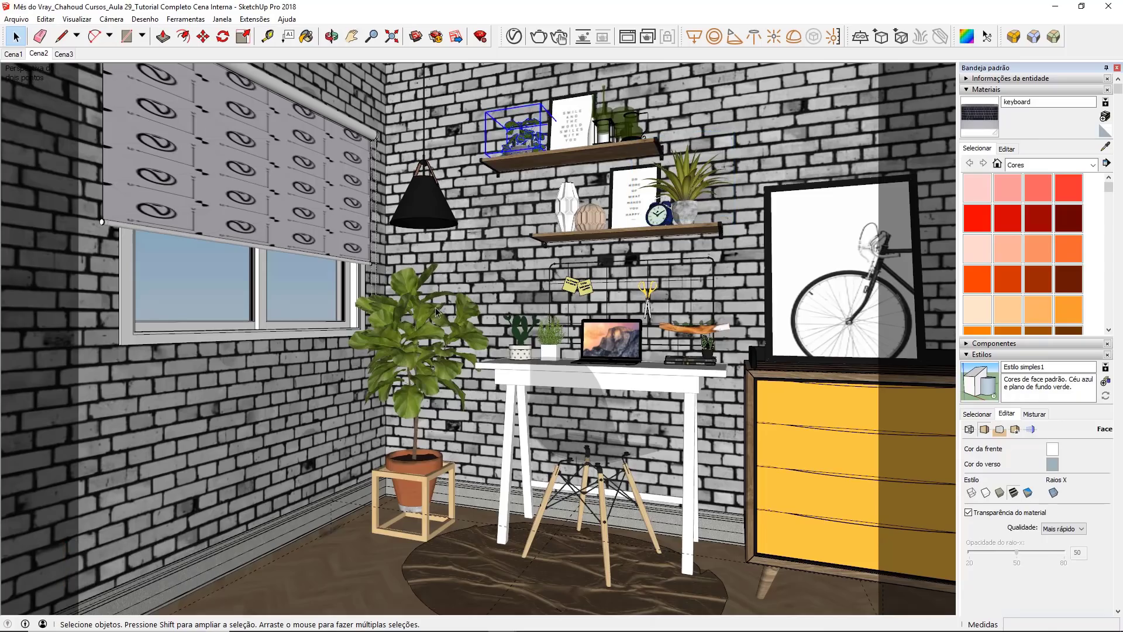
{"action": "left_click", "coordinate": [440, 332]}
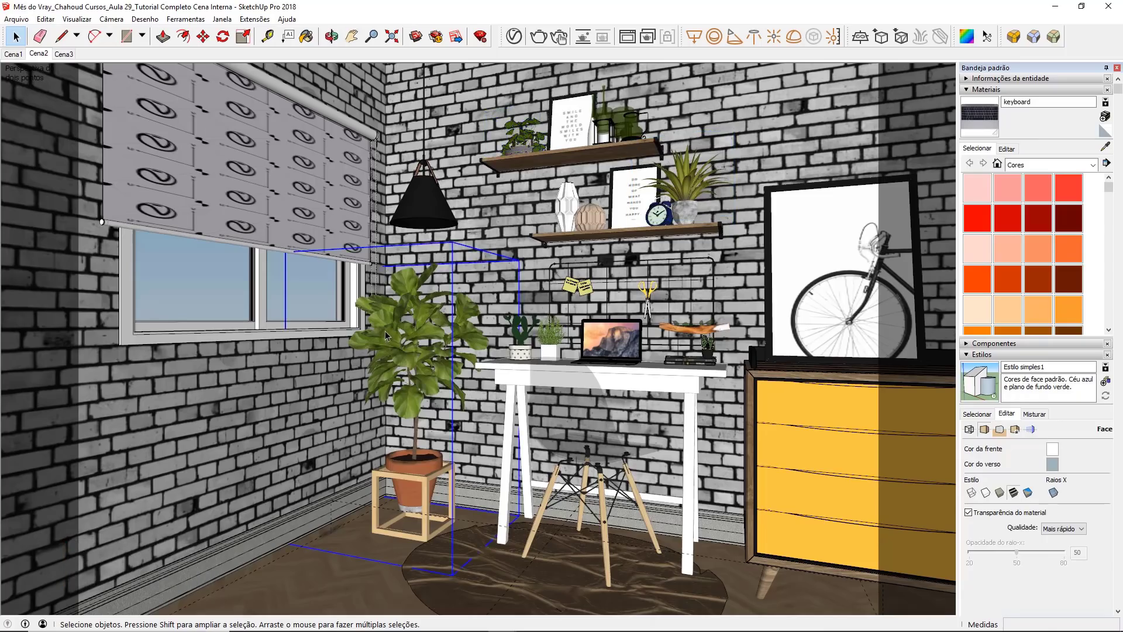
{"action": "left_click", "coordinate": [583, 211]}
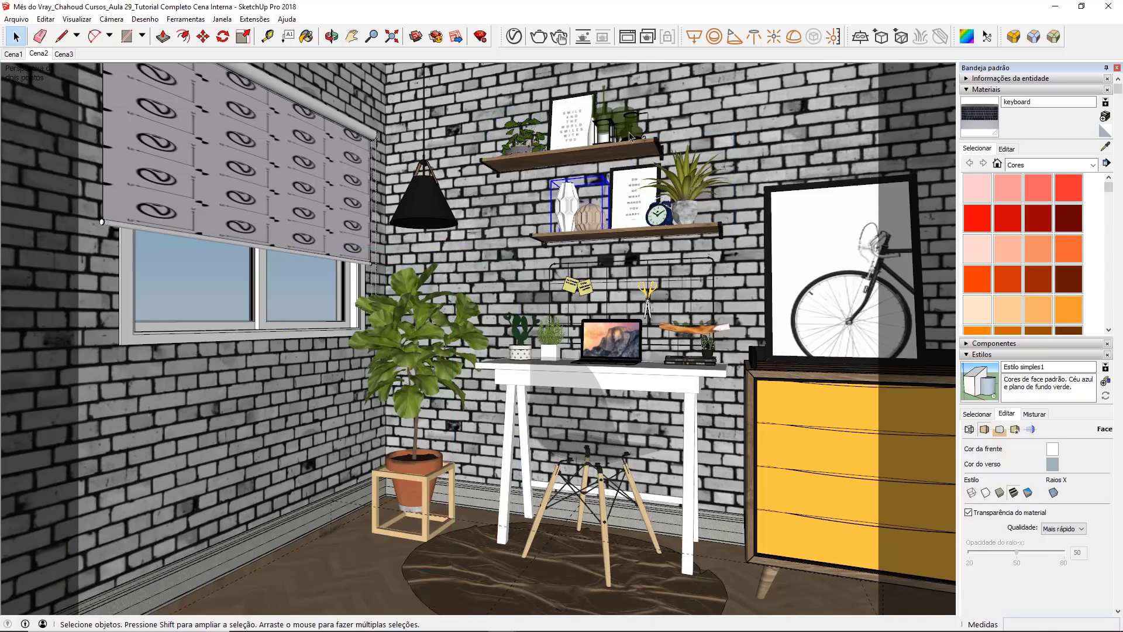
{"action": "left_click", "coordinate": [630, 133]}
{"action": "left_click", "coordinate": [592, 225]}
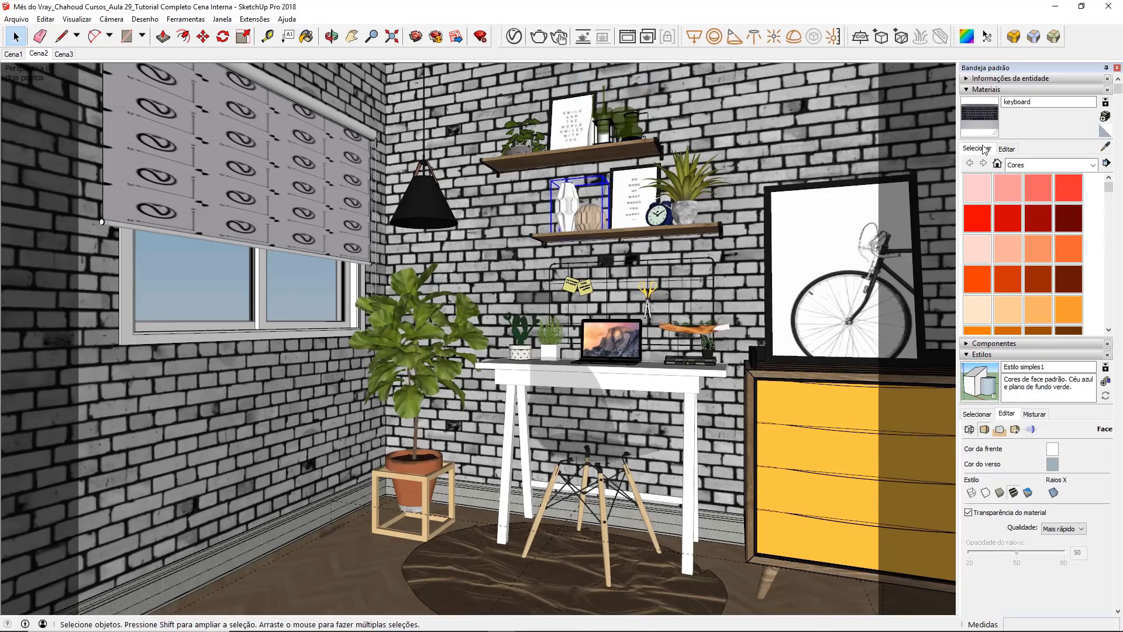
Step: Sample the white vase's material on the lower shelf and rename it MV - Decor 01
{"action": "left_click", "coordinate": [1105, 147]}
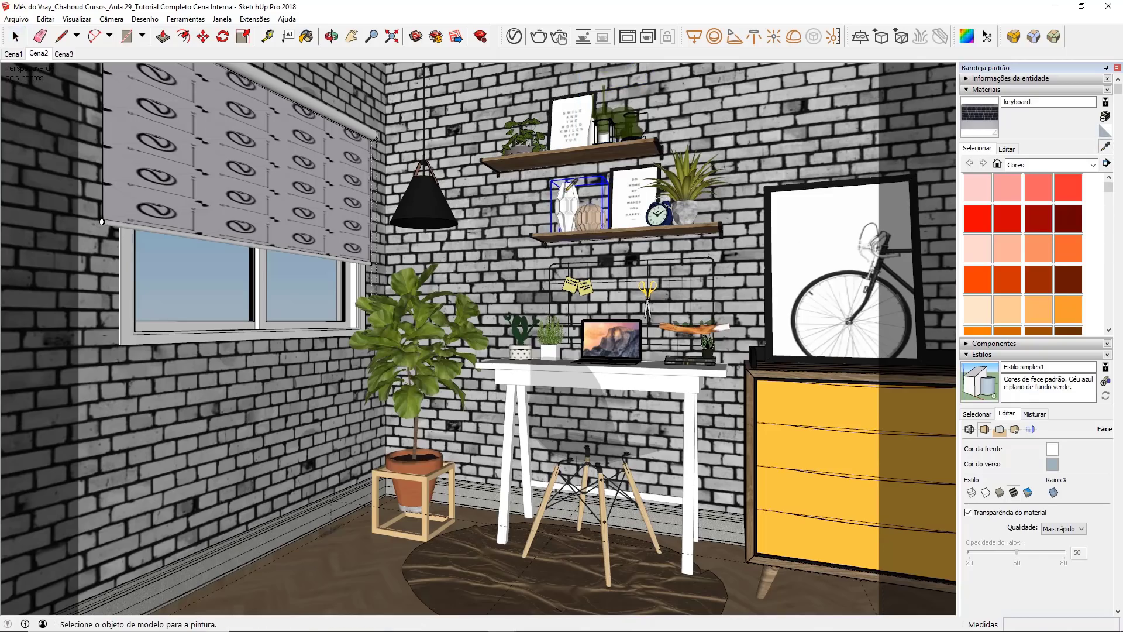
{"action": "left_click", "coordinate": [561, 193]}
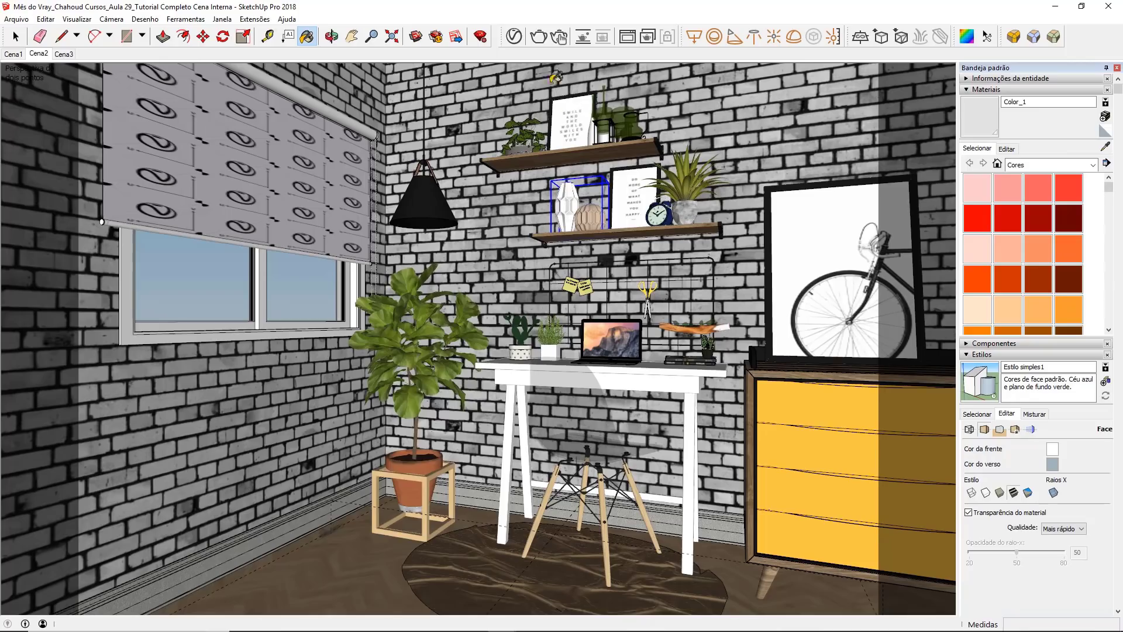
{"action": "left_click", "coordinate": [515, 37]}
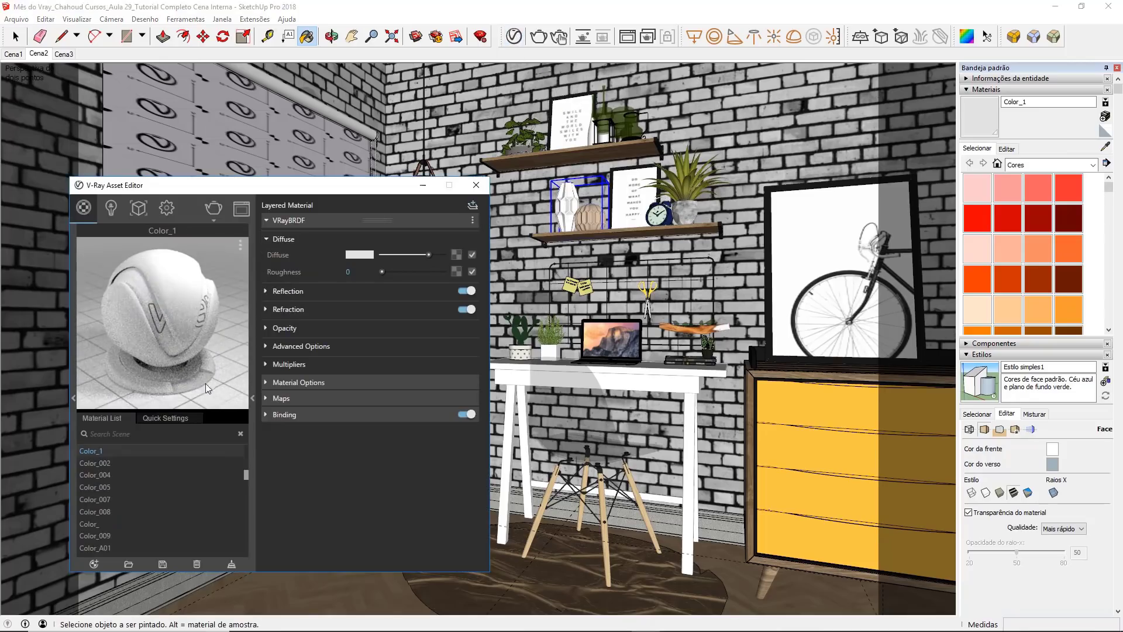
{"action": "double_click", "coordinate": [138, 448]}
{"action": "type", "text": "MV - Decor 01"}
{"action": "key", "text": "Return"}
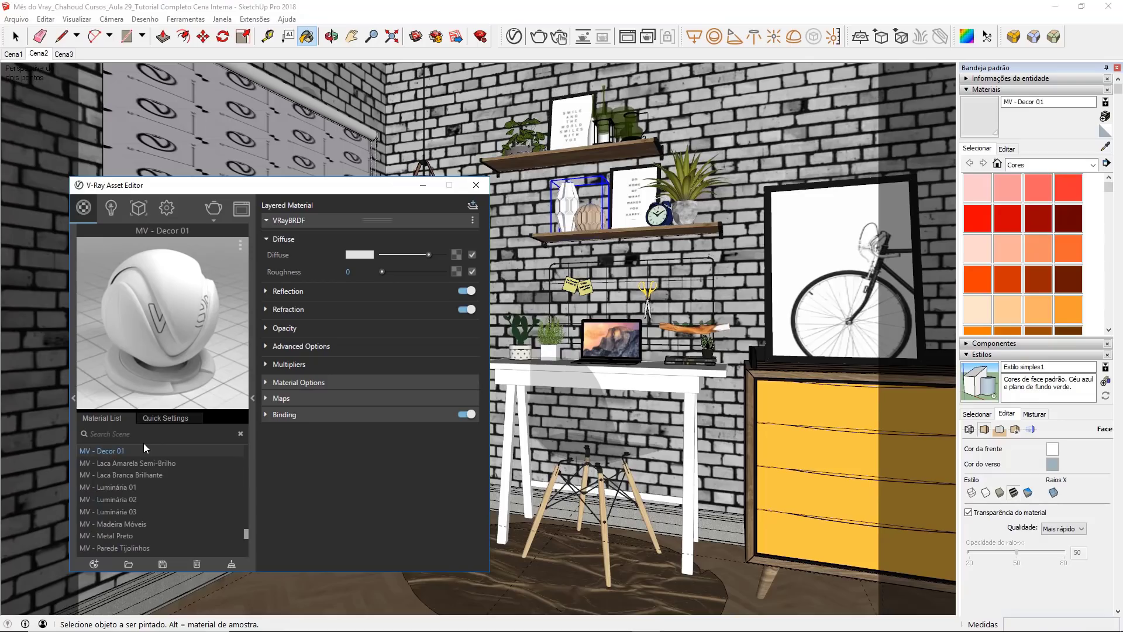
Step: Set the diffuse color of the MV - Decor 01 material to near black
{"action": "left_click", "coordinate": [359, 254]}
{"action": "mouse_move", "coordinate": [356, 360]}
{"action": "left_mouse_down"}
{"action": "mouse_move", "coordinate": [313, 429]}
{"action": "mouse_move", "coordinate": [310, 457]}
{"action": "left_mouse_up"}
{"action": "left_click", "coordinate": [686, 301]}
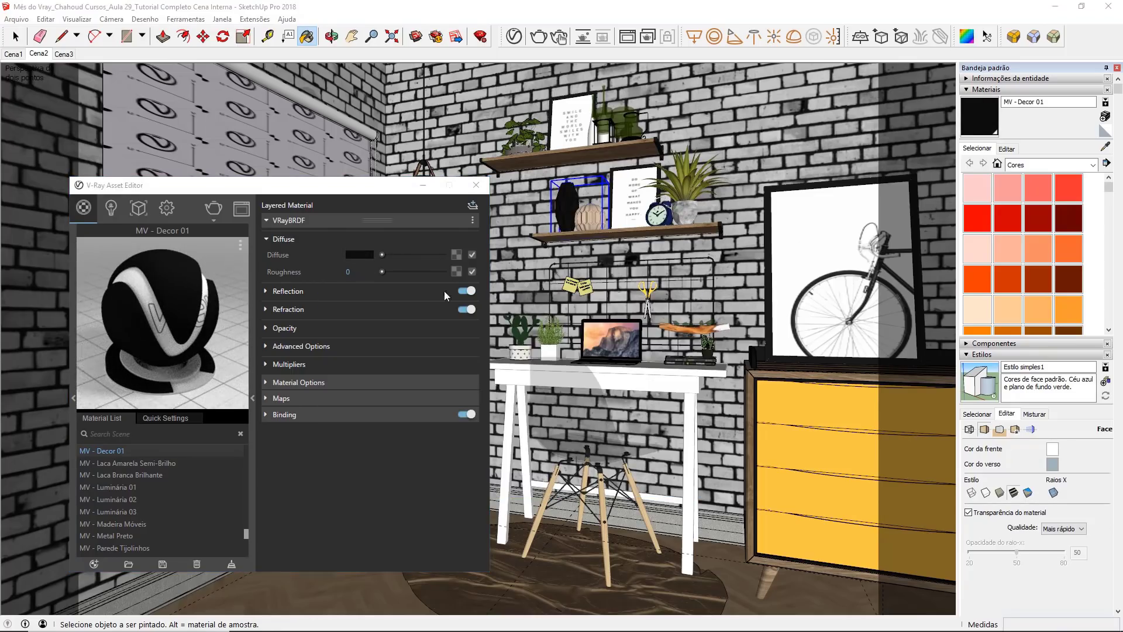
Step: Set the reflection color of MV - Decor 01 to pure white
{"action": "left_click", "coordinate": [336, 290]}
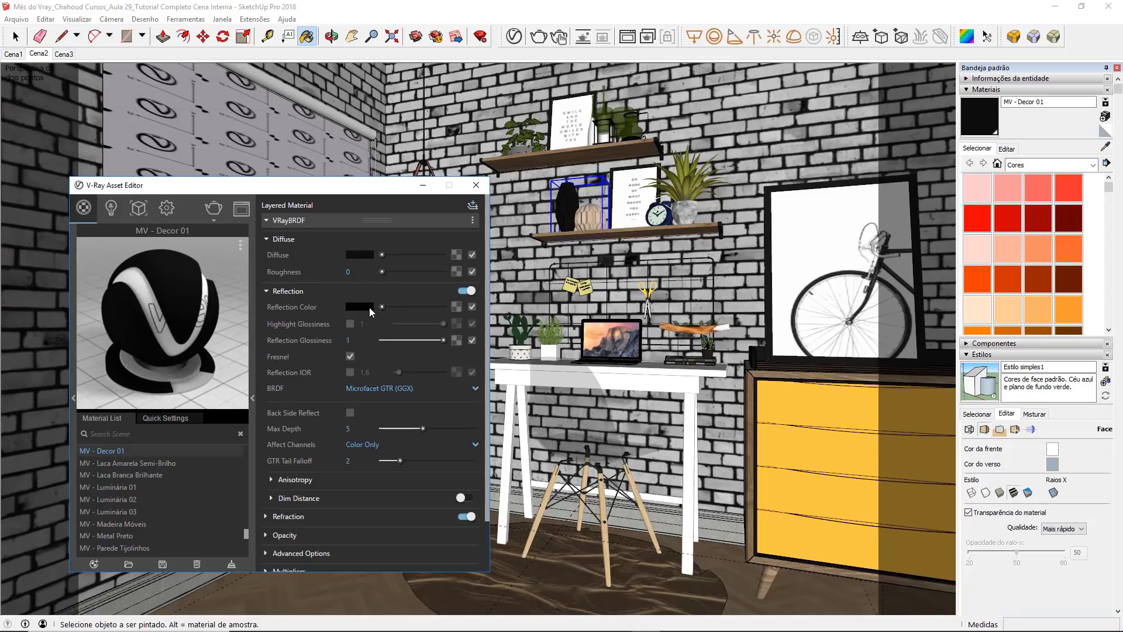
{"action": "left_click", "coordinate": [365, 308]}
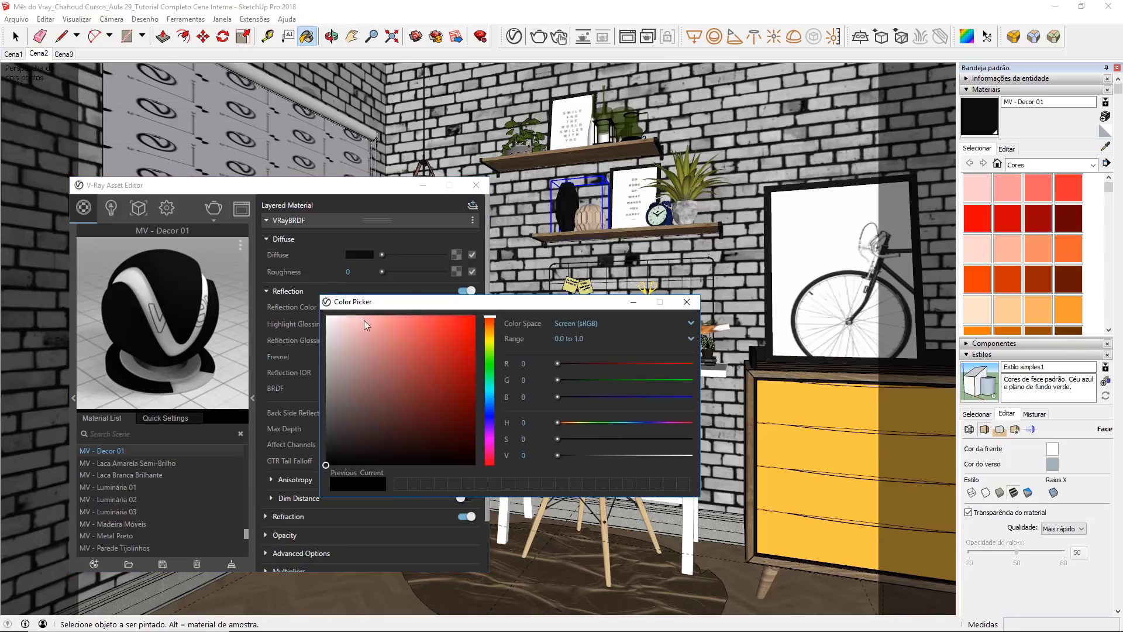
{"action": "left_click_drag", "start_coordinate": [364, 321], "coordinate": [326, 316]}
{"action": "left_click", "coordinate": [490, 335]}
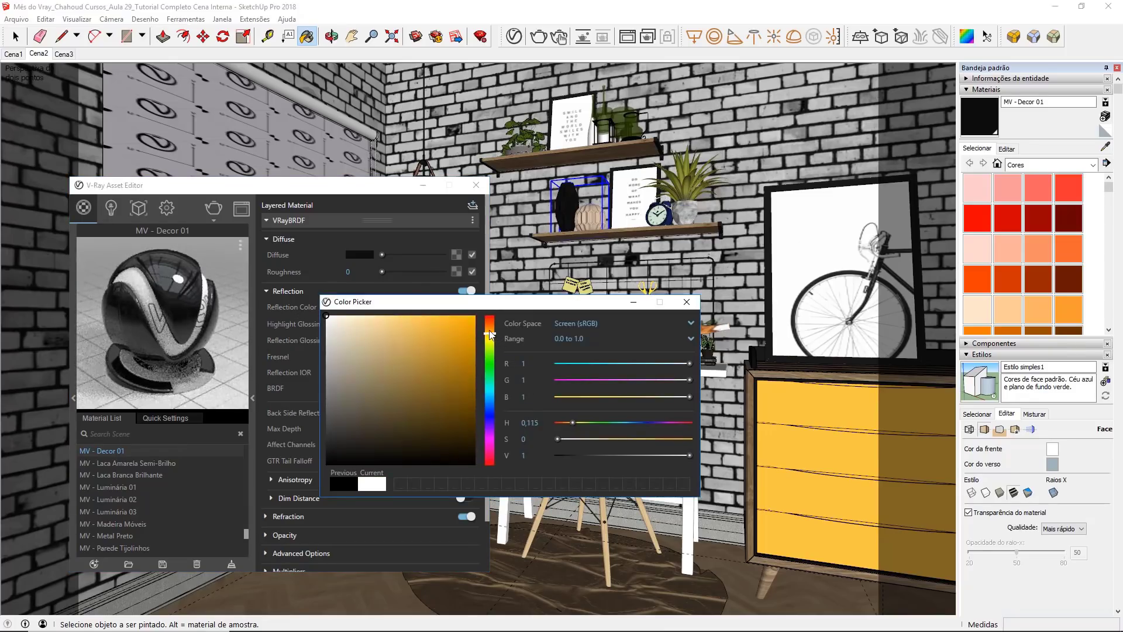
{"action": "left_click_drag", "start_coordinate": [491, 335], "coordinate": [489, 332]}
{"action": "left_click_drag", "start_coordinate": [360, 339], "coordinate": [315, 311]}
{"action": "left_click", "coordinate": [687, 303]}
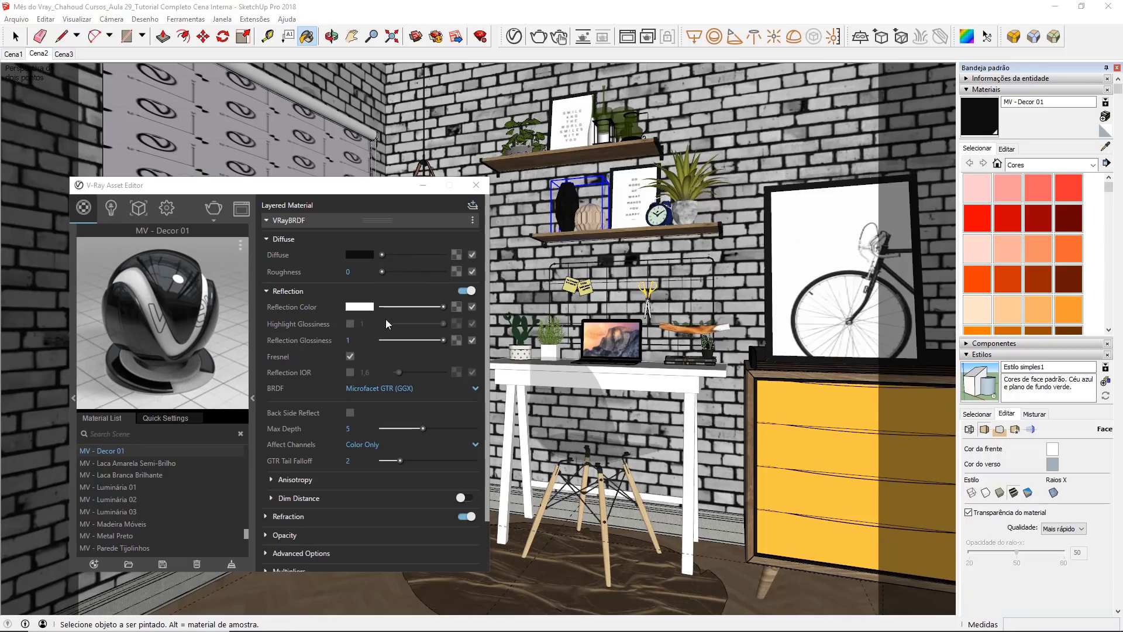
Step: Set the reflection glossiness of MV - Decor 01 to 0.9 and enable its reflection IOR with a value of 8
{"action": "left_click_drag", "start_coordinate": [359, 340], "coordinate": [309, 336]}
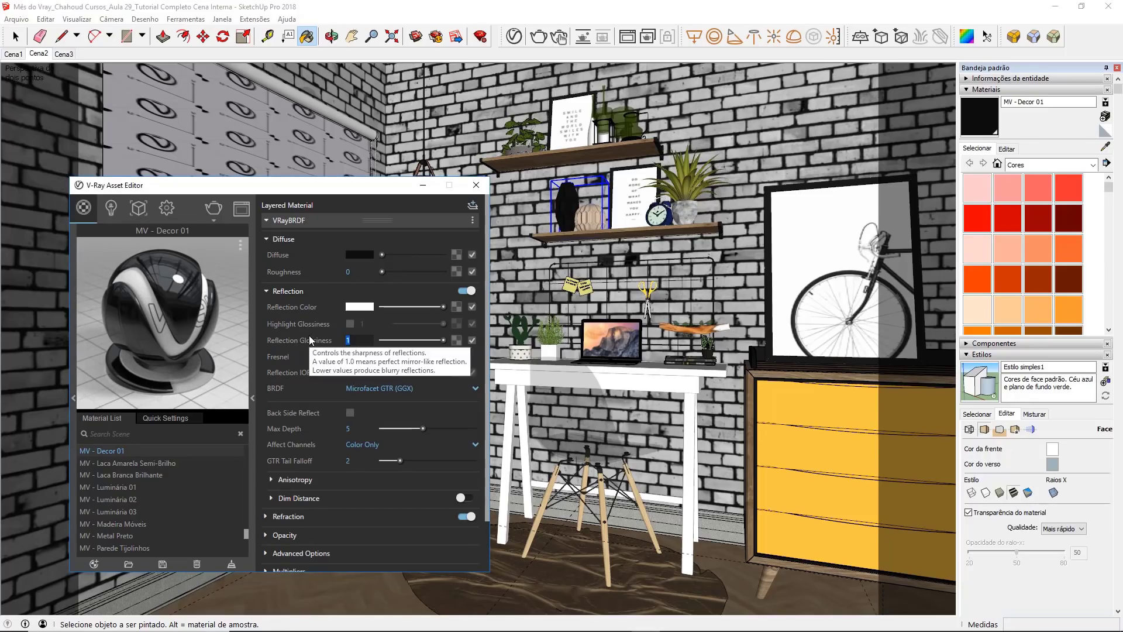
{"action": "type", "text": ",9"}
{"action": "key", "text": "Return"}
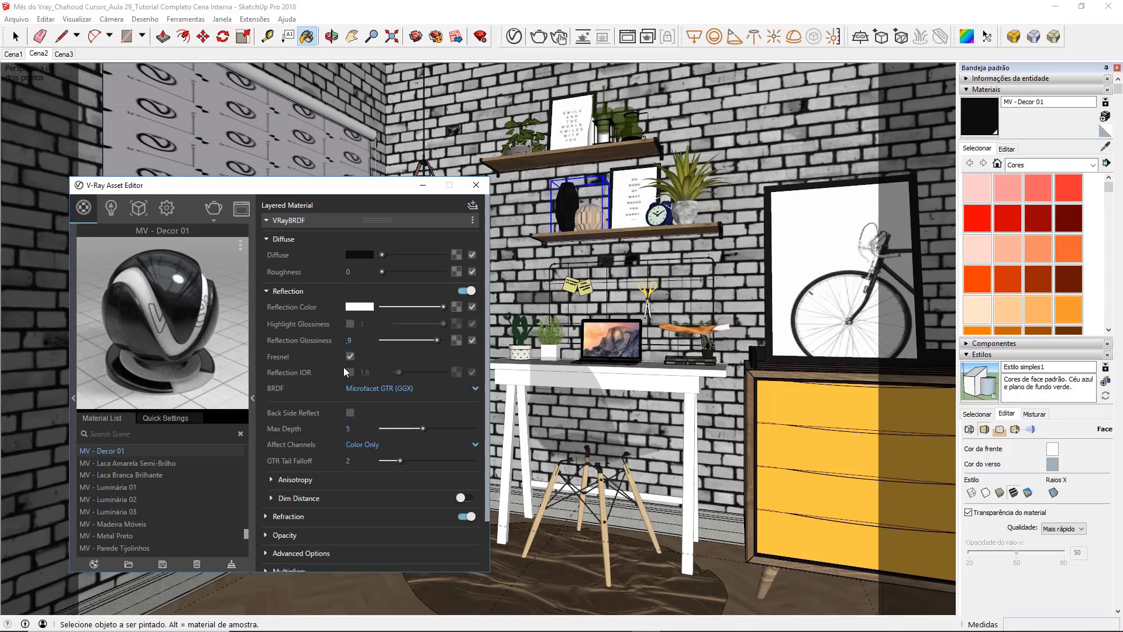
{"action": "left_click", "coordinate": [351, 372]}
{"action": "type", "text": "8"}
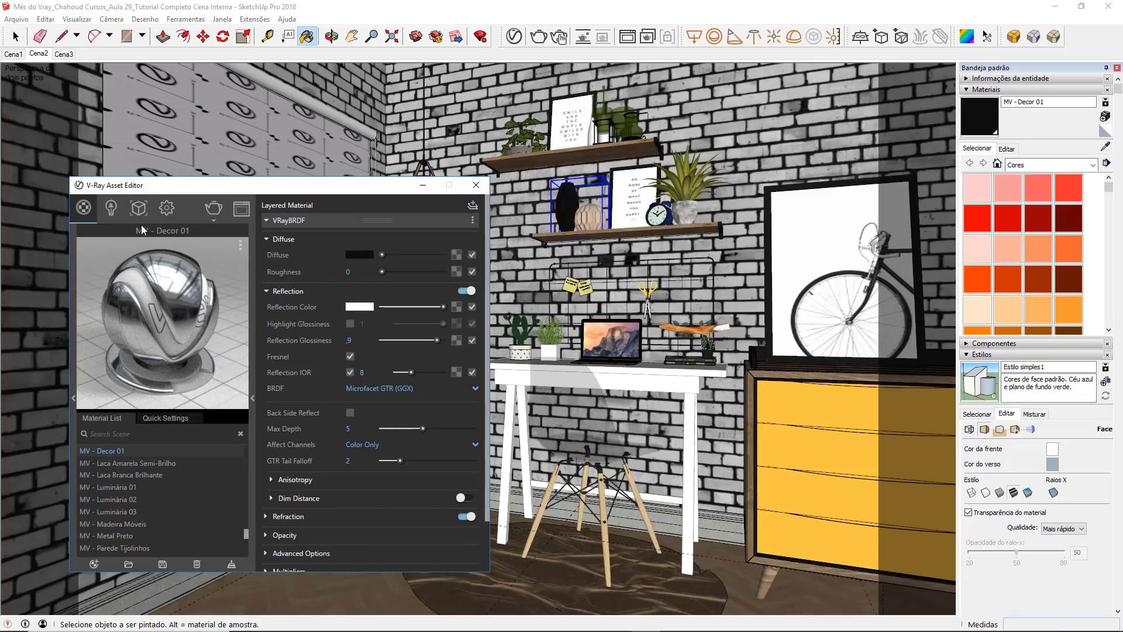
Step: Turn off Can be Overridden for the MV - Decor 01 material
{"action": "left_click", "coordinate": [314, 219]}
{"action": "left_click", "coordinate": [322, 236]}
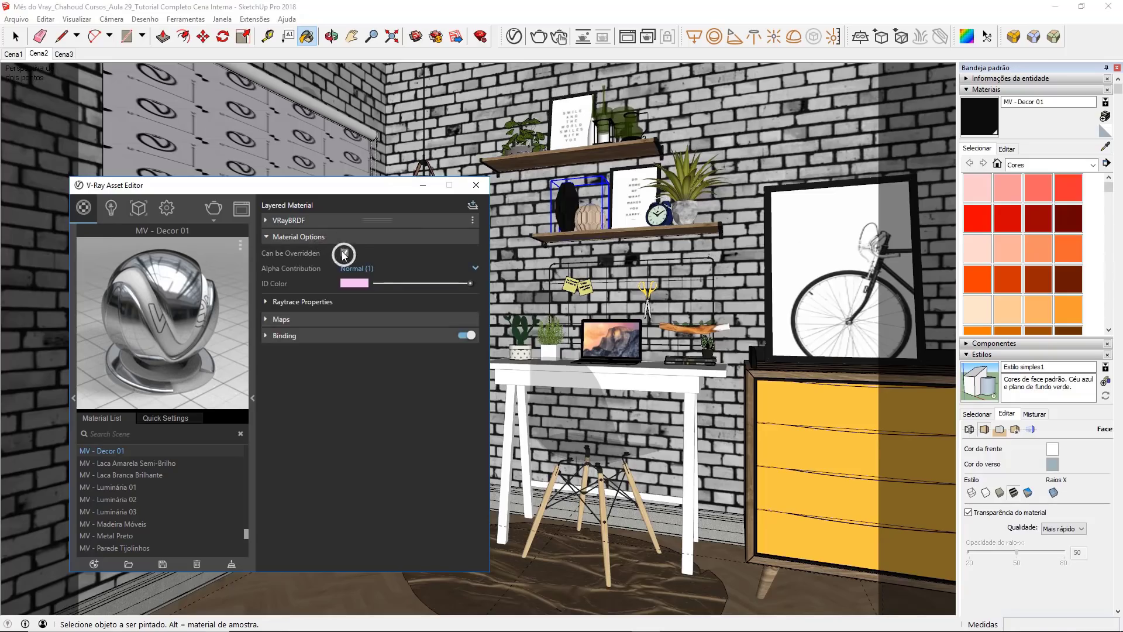
{"action": "left_click", "coordinate": [331, 239]}
{"action": "left_click", "coordinate": [324, 223]}
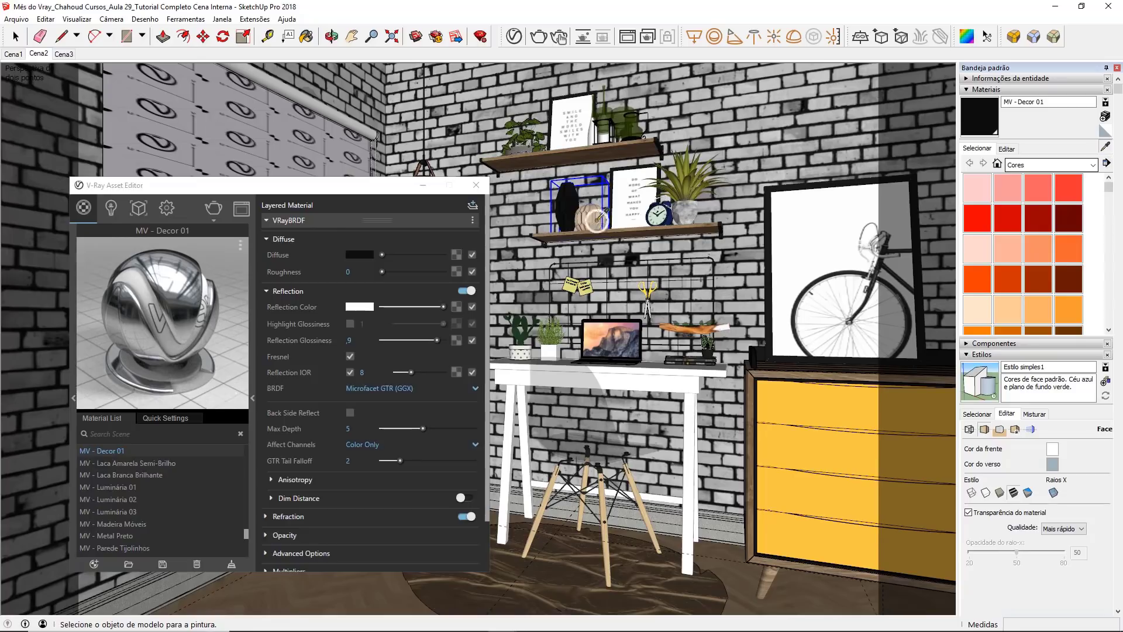
Step: Sample the beige vase's material on the lower shelf and set its diffuse color to near black, 0.03 per RGB channel
{"action": "left_click", "coordinate": [596, 220]}
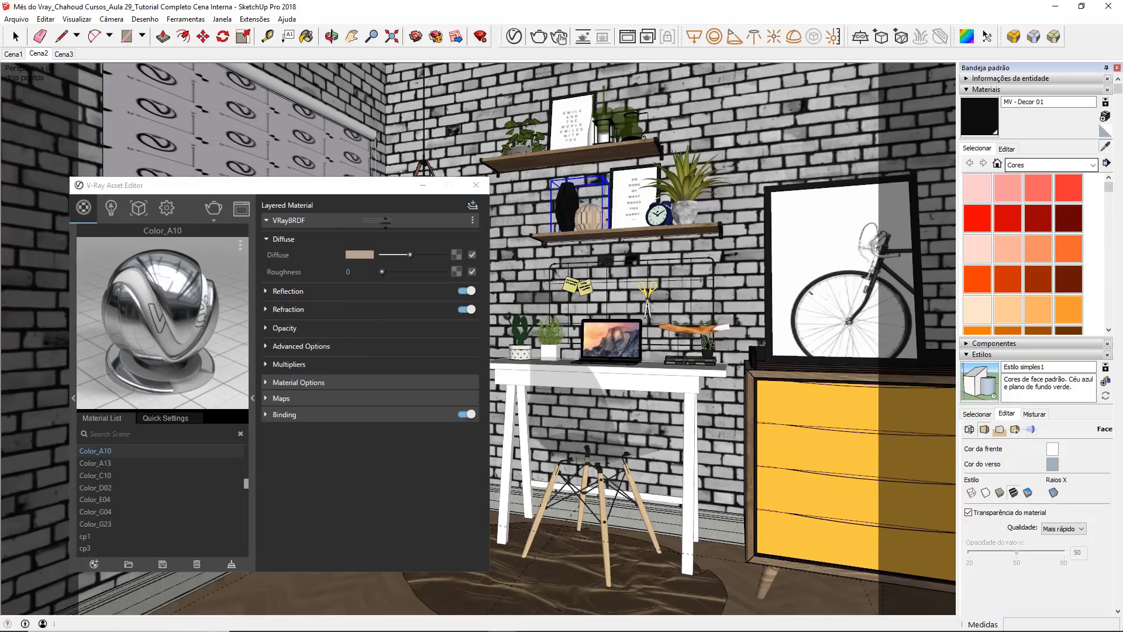
{"action": "left_click", "coordinate": [359, 255]}
{"action": "mouse_move", "coordinate": [375, 377]}
{"action": "left_mouse_down"}
{"action": "mouse_move", "coordinate": [310, 329]}
{"action": "mouse_move", "coordinate": [316, 462]}
{"action": "left_mouse_up"}
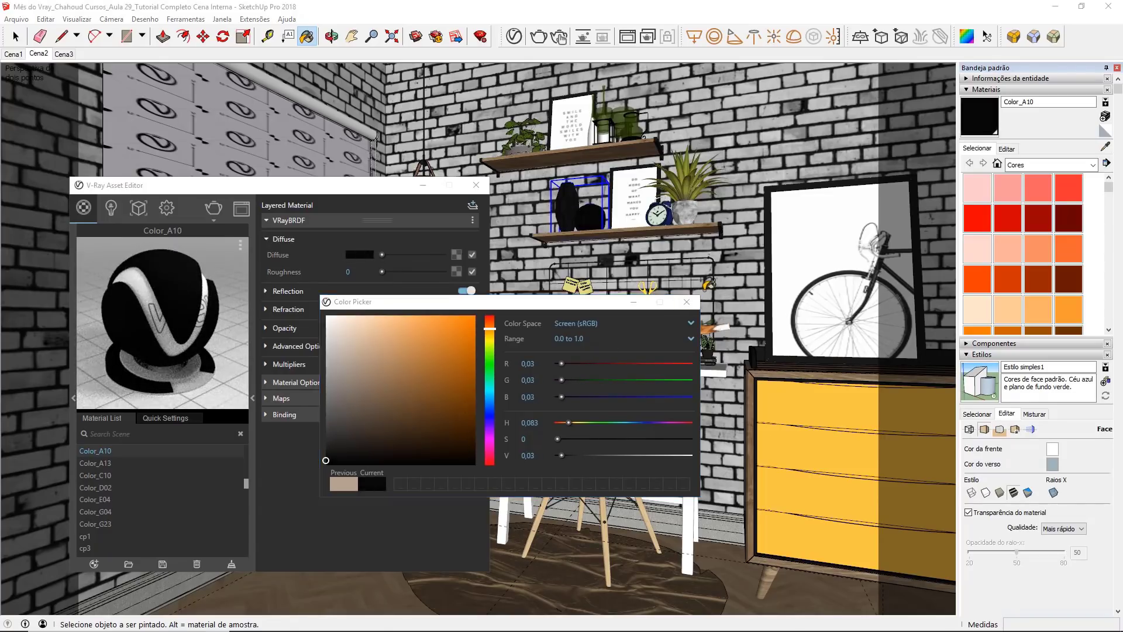
{"action": "left_click", "coordinate": [687, 301]}
Step: Give the Color_A10 material a white reflection with glossiness 0.85 and a custom reflection IOR of 8
{"action": "left_click", "coordinate": [301, 290]}
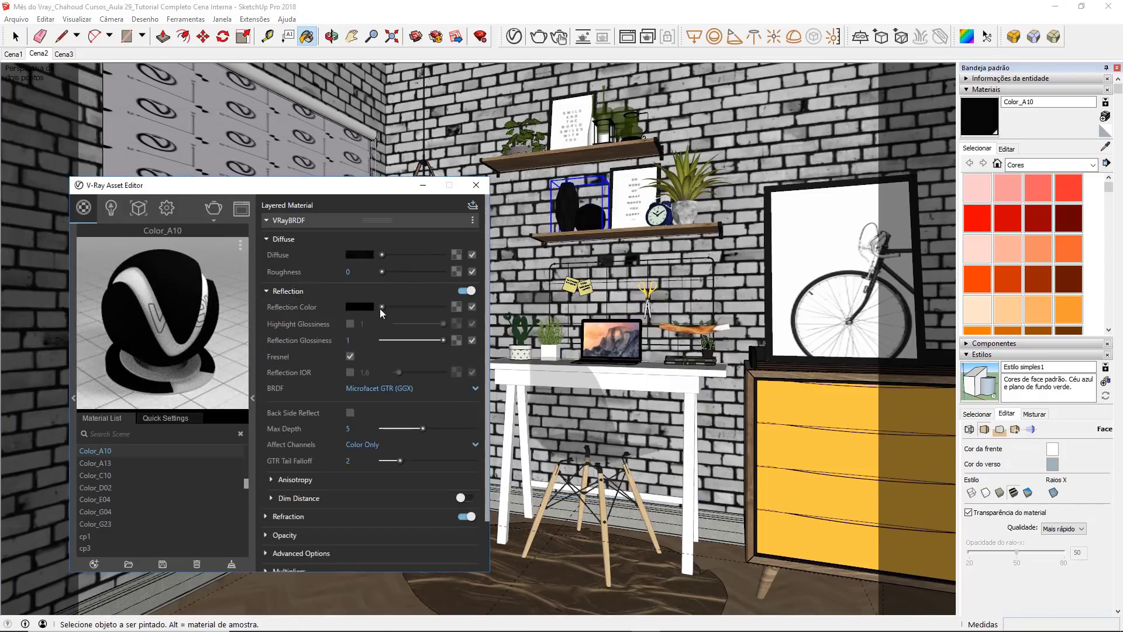
{"action": "left_click_drag", "start_coordinate": [381, 306], "coordinate": [443, 307]}
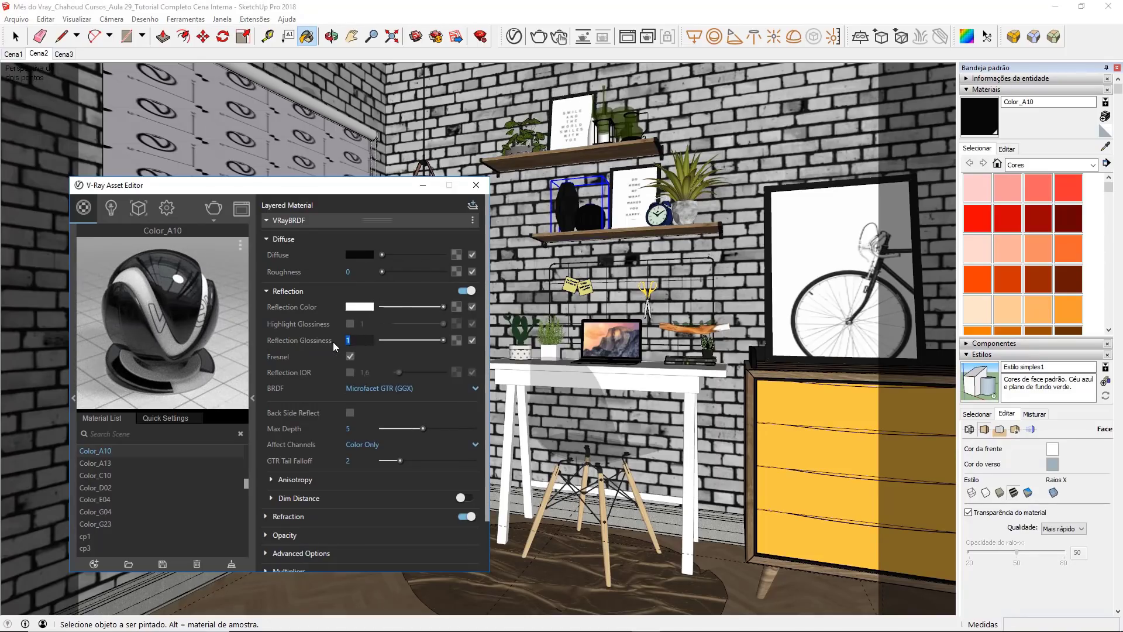
{"action": "type", "text": ",85"}
{"action": "key", "text": "Return"}
{"action": "left_click", "coordinate": [350, 372]}
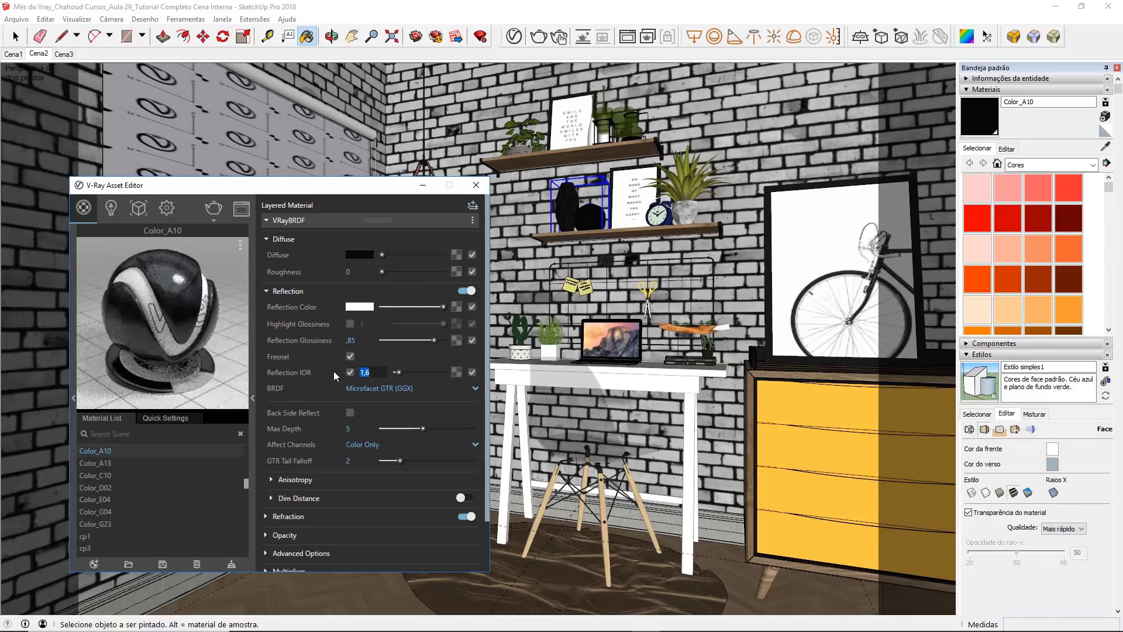
{"action": "type", "text": "8"}
{"action": "key", "text": "Return"}
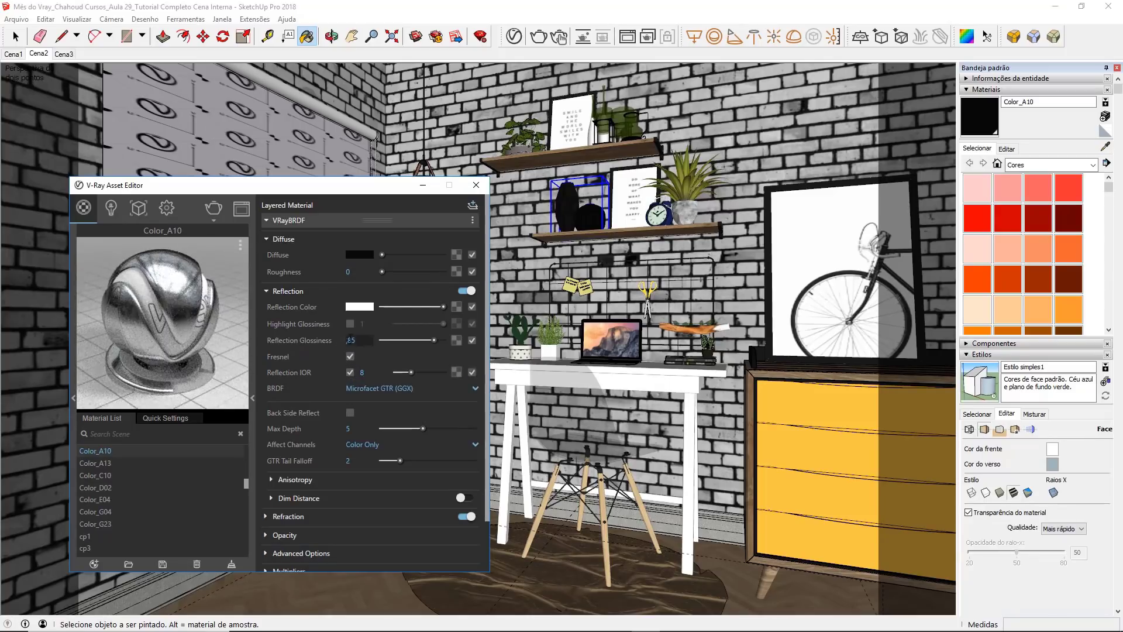
Step: Tint the reflection color of Color_A10 to a copper tone of about R 0.916, G 0.759, B 0.661
{"action": "left_click", "coordinate": [359, 307]}
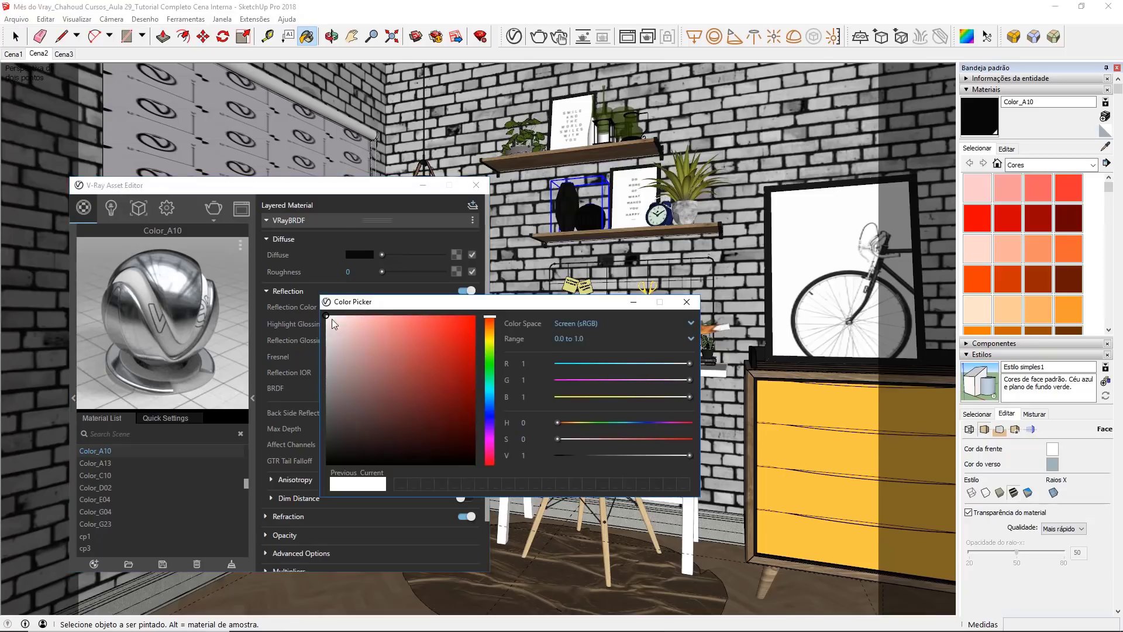
{"action": "left_click", "coordinate": [487, 326]}
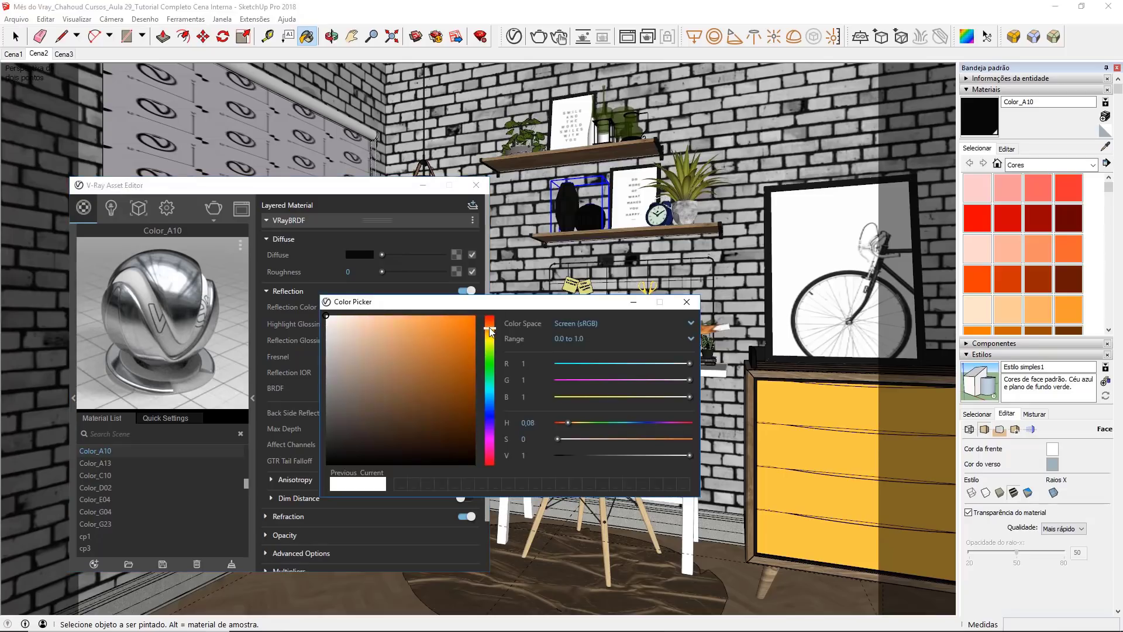
{"action": "left_click", "coordinate": [375, 328]}
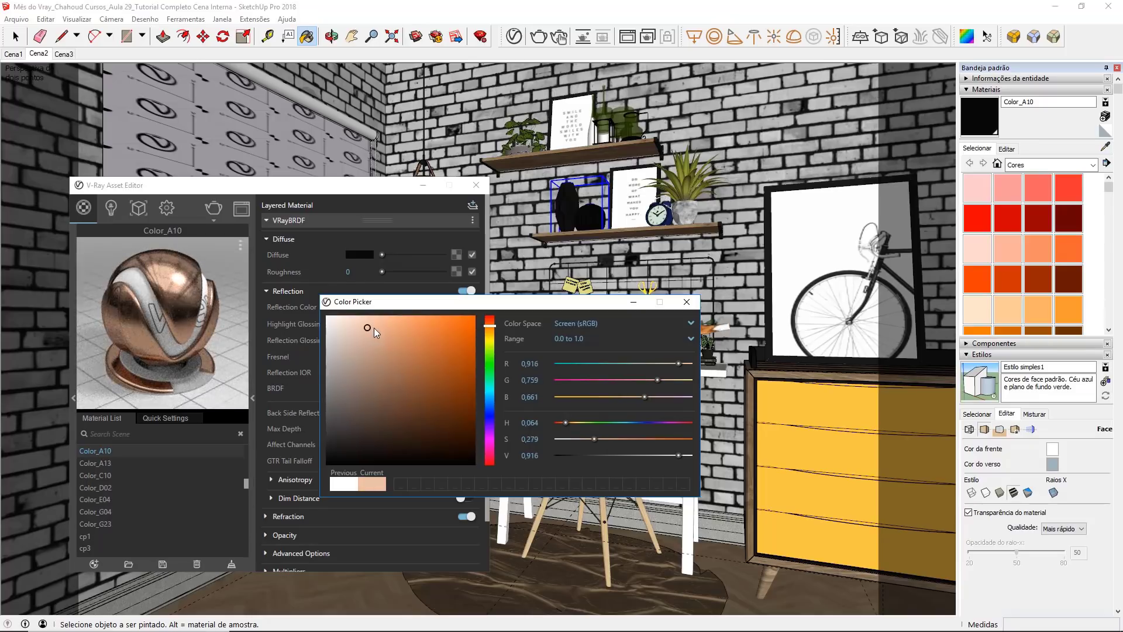
{"action": "left_click", "coordinate": [687, 301]}
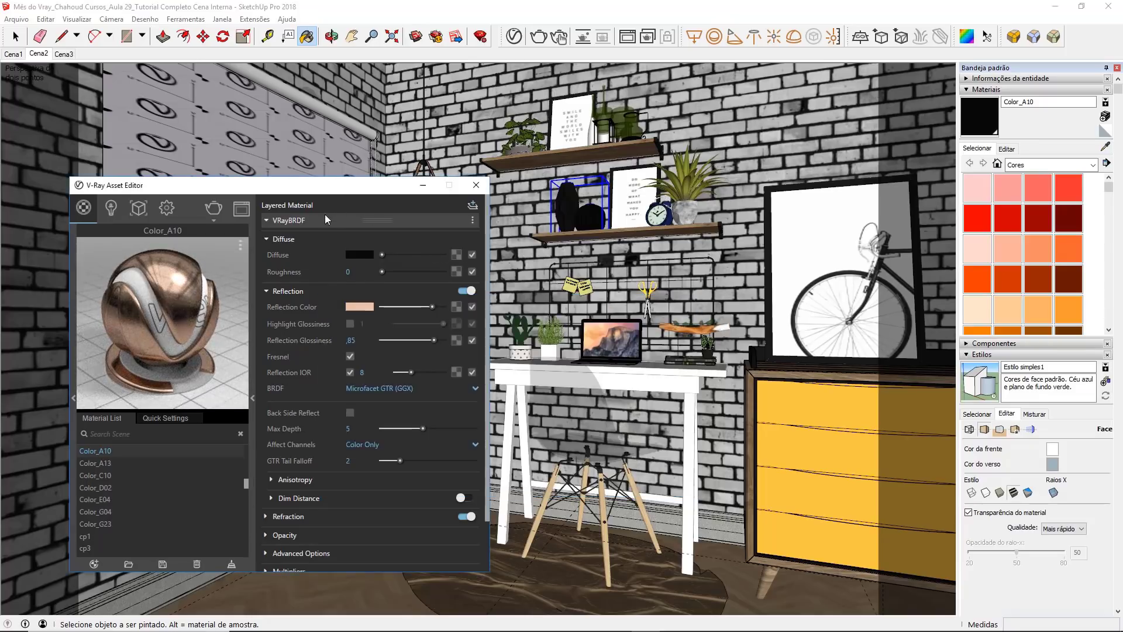
Step: Turn off Can be Overridden for the Color_A10 material and close the material editor
{"action": "left_click", "coordinate": [325, 216]}
{"action": "left_click", "coordinate": [320, 236]}
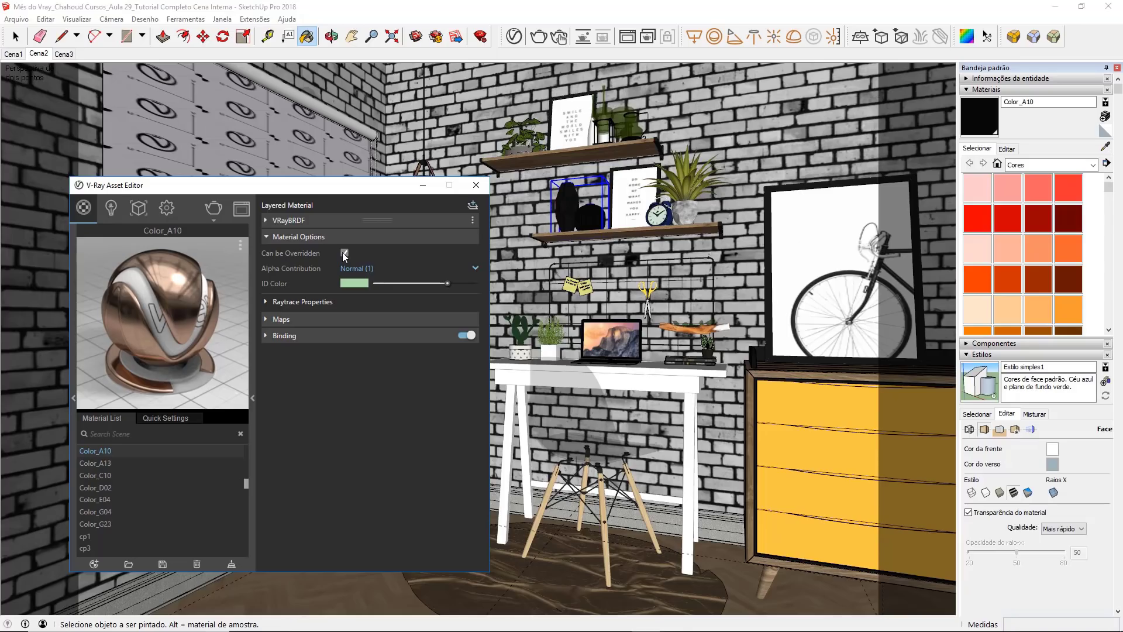
{"action": "left_click", "coordinate": [344, 254]}
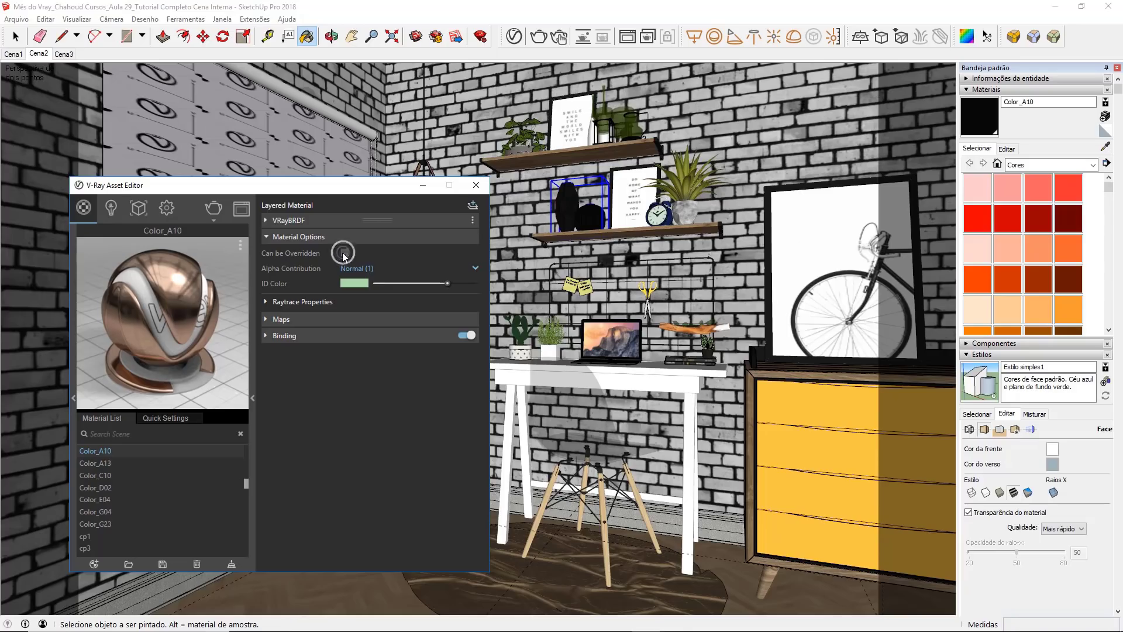
{"action": "left_click", "coordinate": [475, 185]}
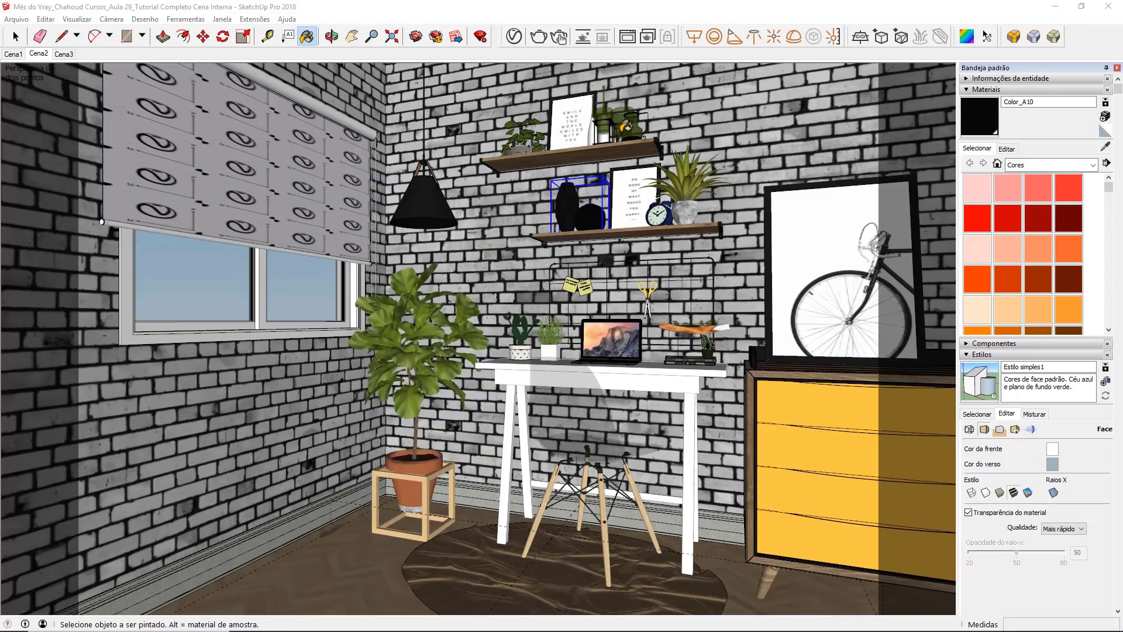
Step: Sample the chair seat's material and duplicate it in the V-Ray material list
{"action": "left_click", "coordinate": [1104, 146]}
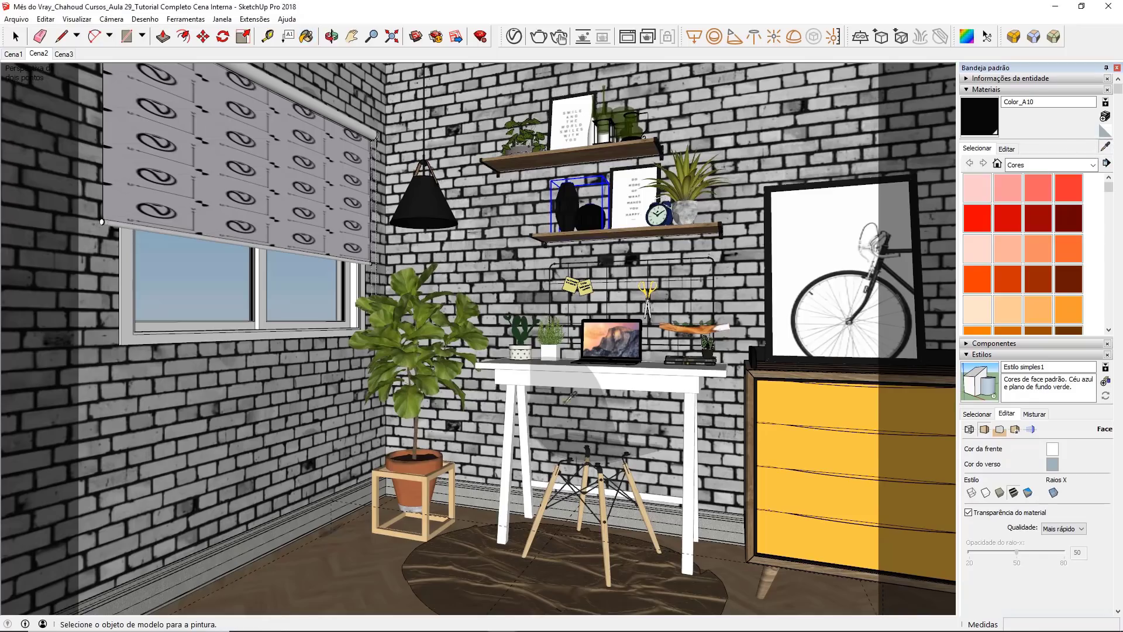
{"action": "left_click", "coordinate": [551, 400]}
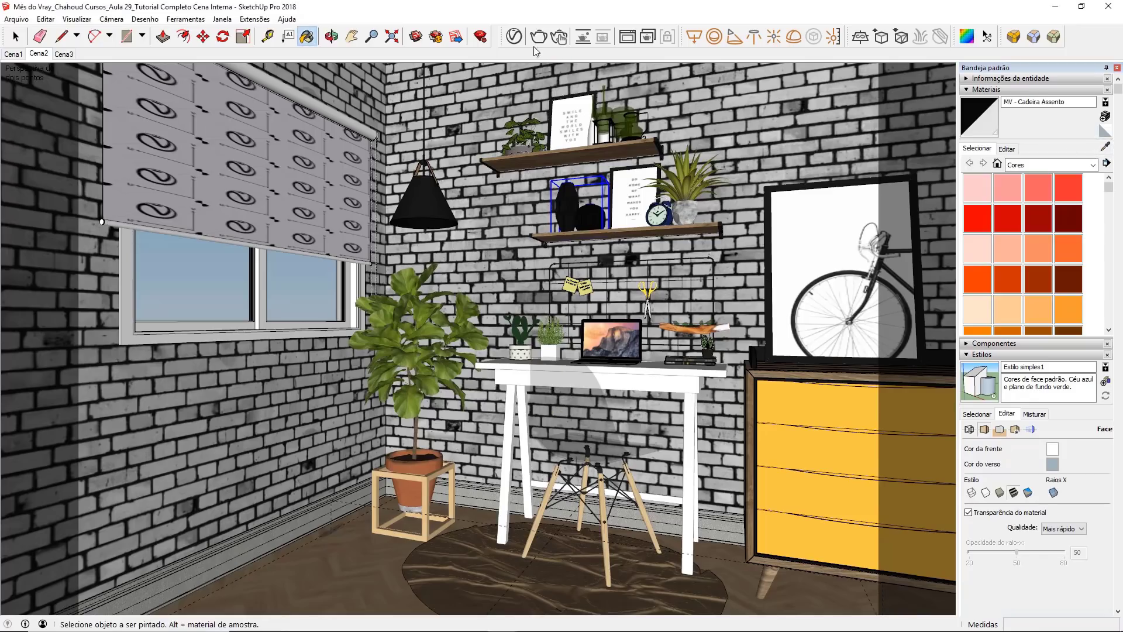
{"action": "left_click", "coordinate": [513, 36]}
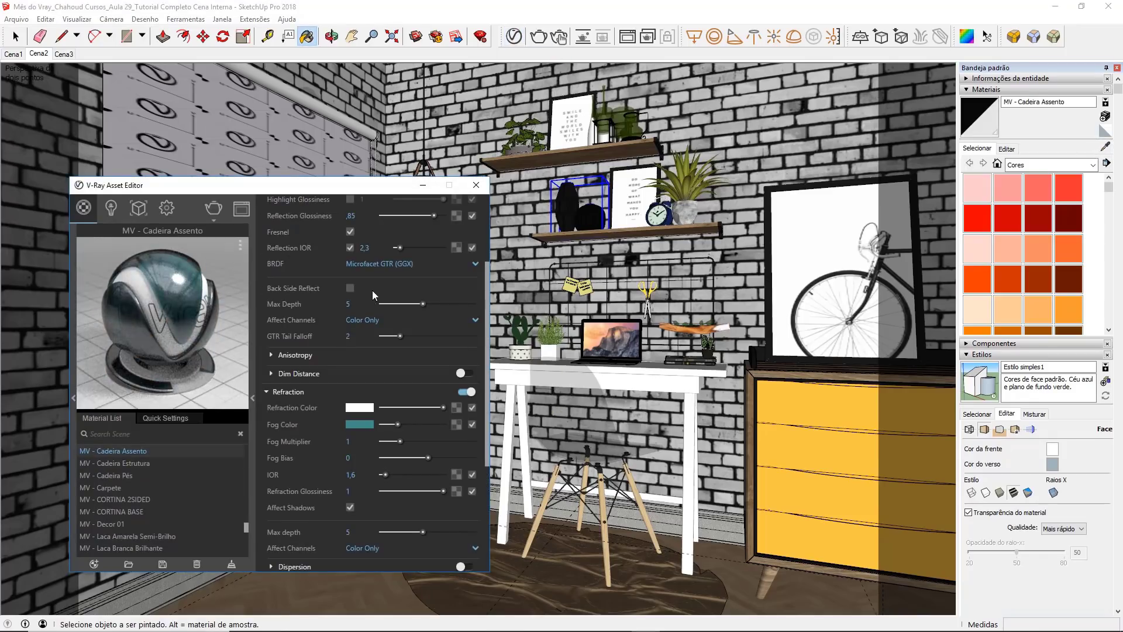
{"action": "left_click", "coordinate": [152, 451]}
{"action": "right_click", "coordinate": [154, 450]}
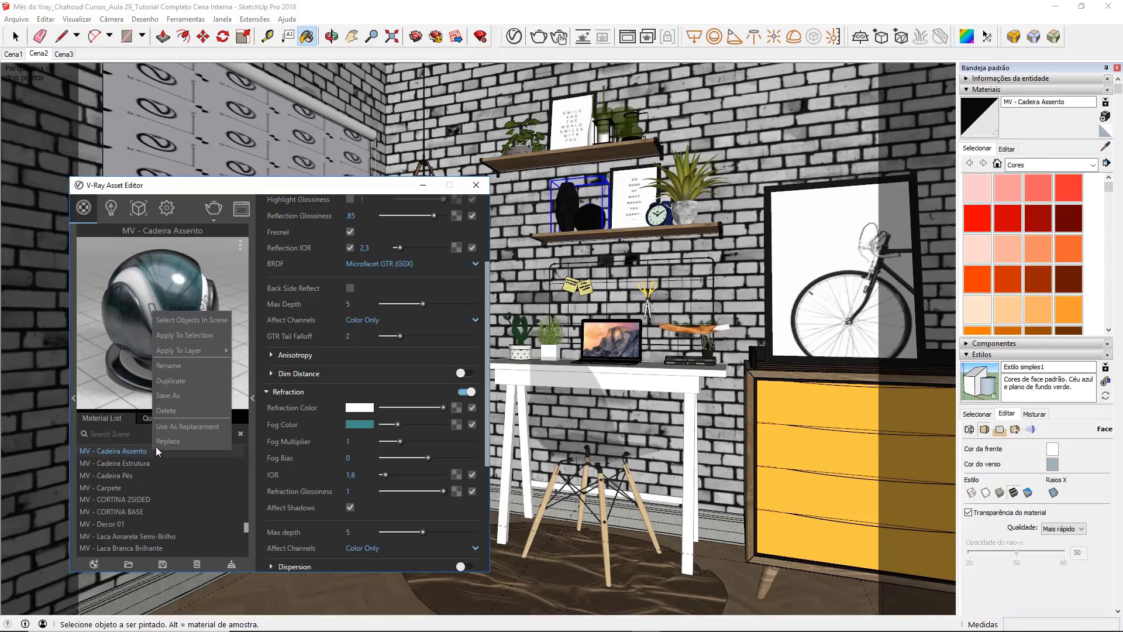
{"action": "left_click", "coordinate": [195, 384]}
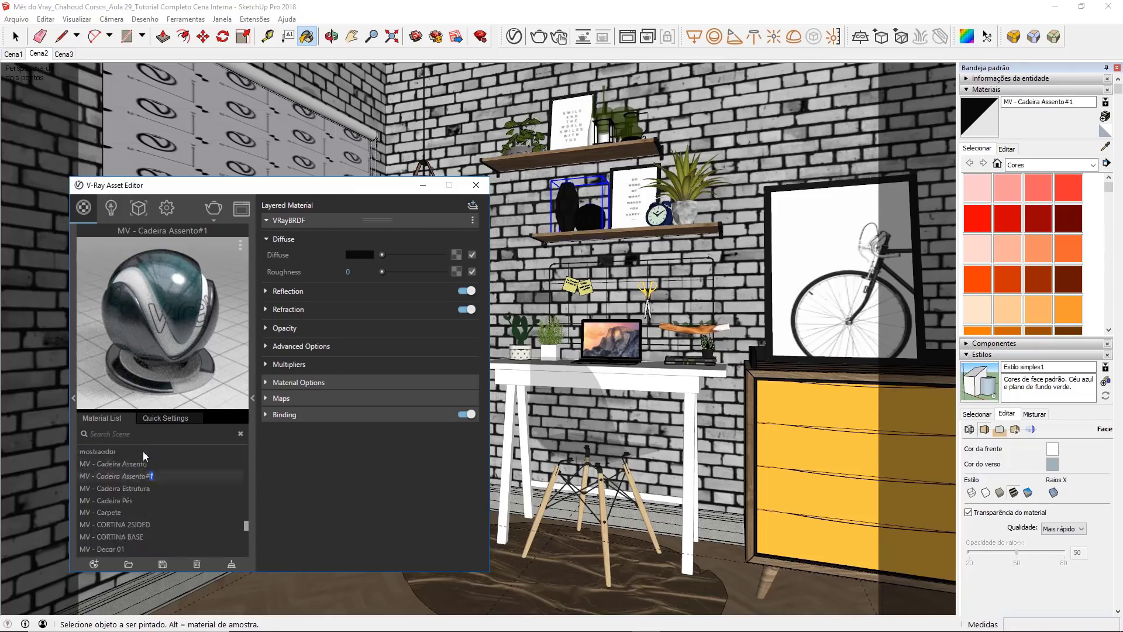
Step: Rename the duplicated chair seat material as MV - Decor 03
{"action": "scroll", "coordinate": [142, 451], "scroll_direction": "up", "scroll_amount": 3}
{"action": "scroll", "coordinate": [148, 455], "scroll_direction": "down", "scroll_amount": 1}
{"action": "left_click_drag", "start_coordinate": [163, 508], "coordinate": [100, 506]}
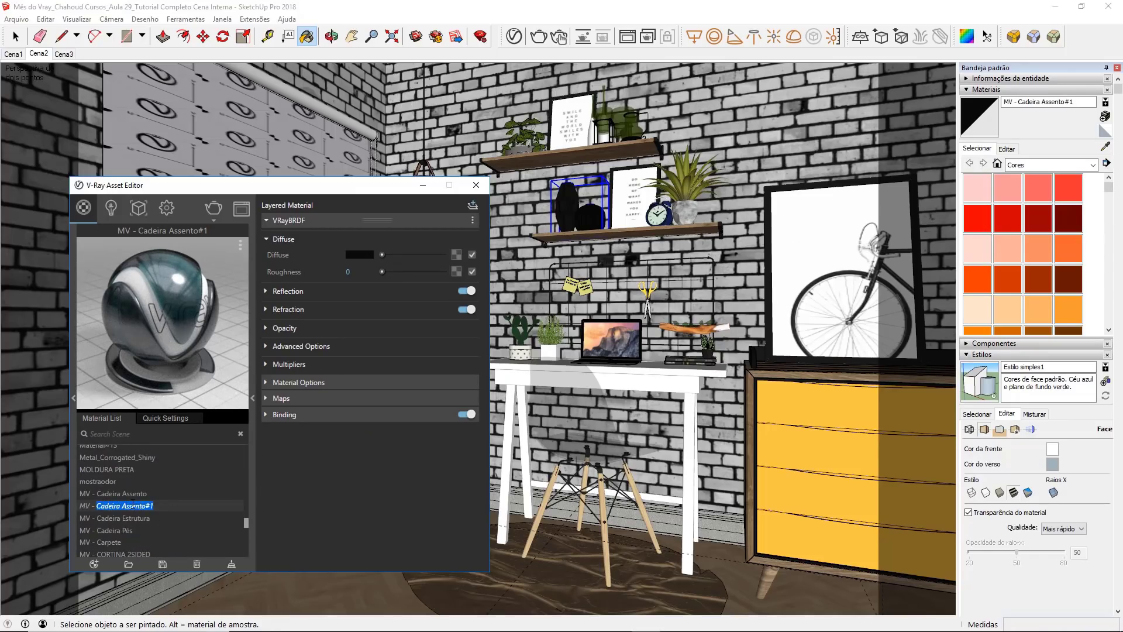
{"action": "type", "text": "Decor 03"}
{"action": "key", "text": "Return"}
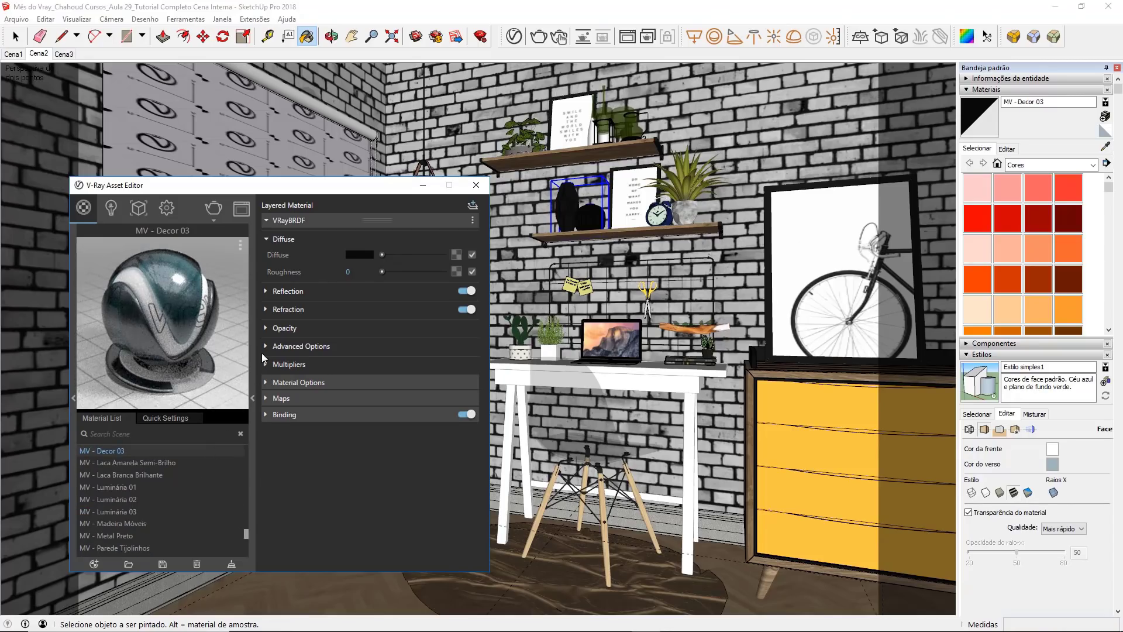
Step: Shift the refraction fog color of MV - Decor 03 to green, about R 0.259, G 0.545, B 0.454
{"action": "left_click", "coordinate": [313, 311]}
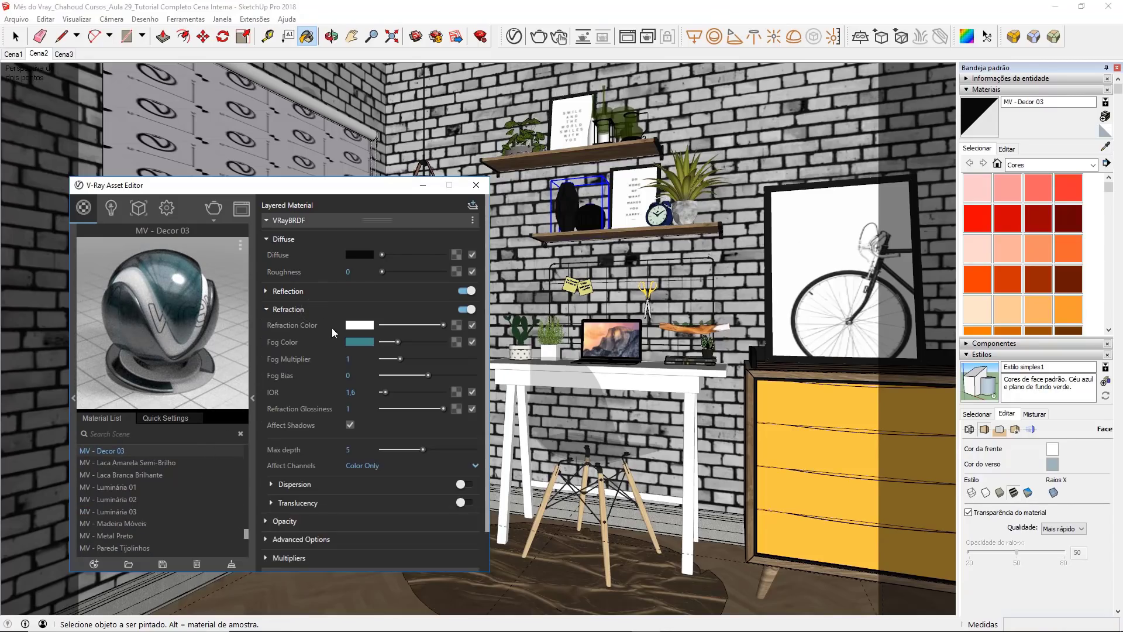
{"action": "left_click", "coordinate": [350, 342]}
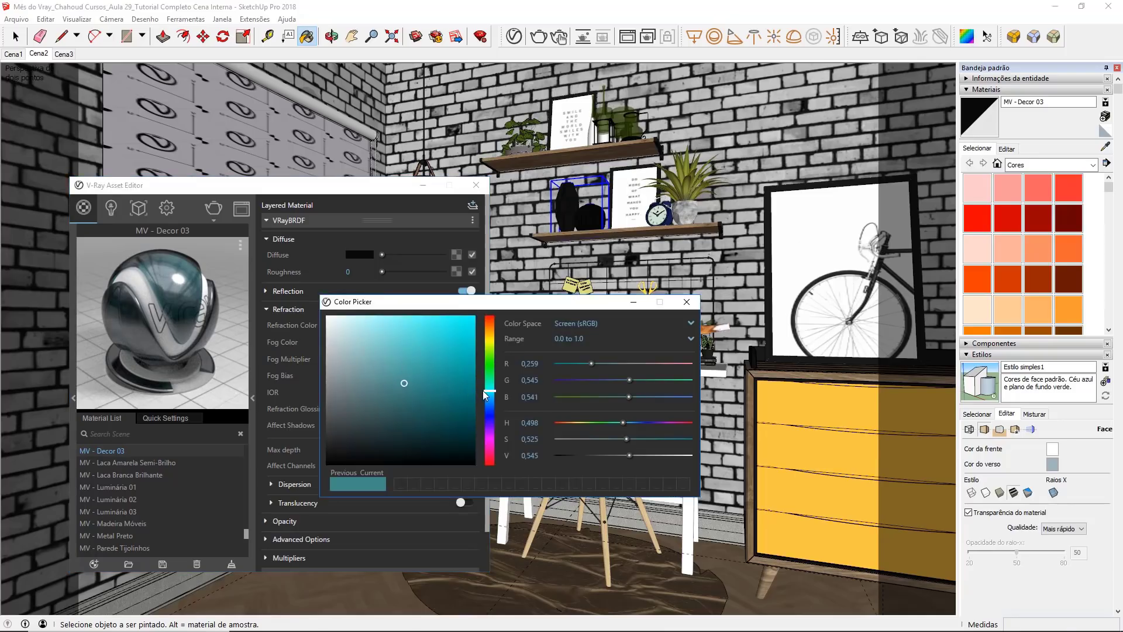
{"action": "left_click_drag", "start_coordinate": [485, 394], "coordinate": [489, 385]}
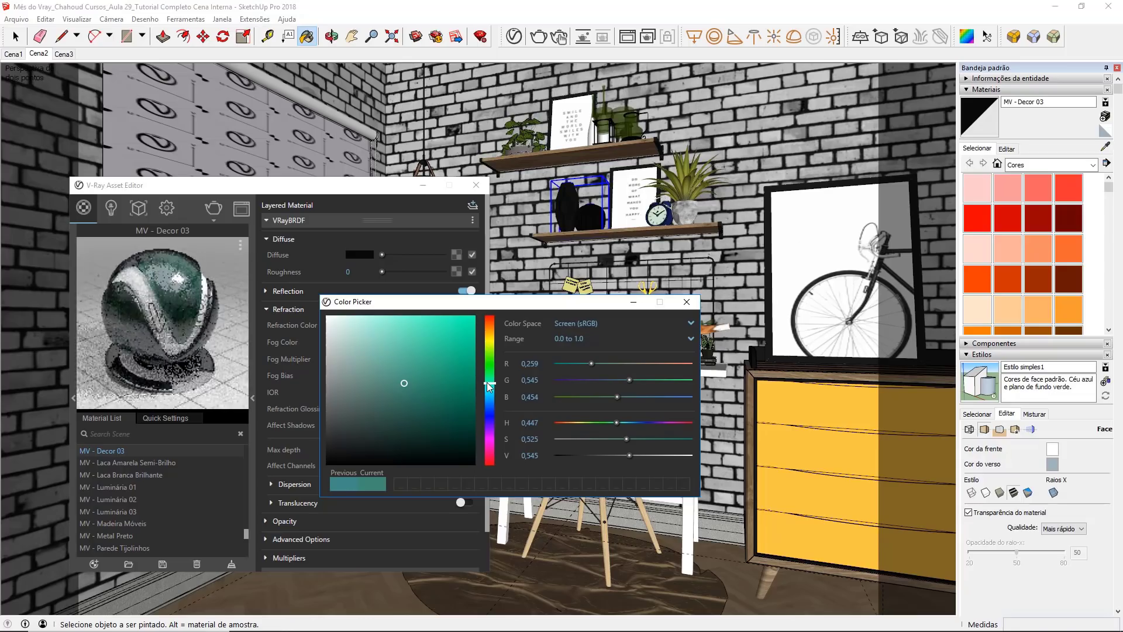
{"action": "left_click", "coordinate": [681, 306]}
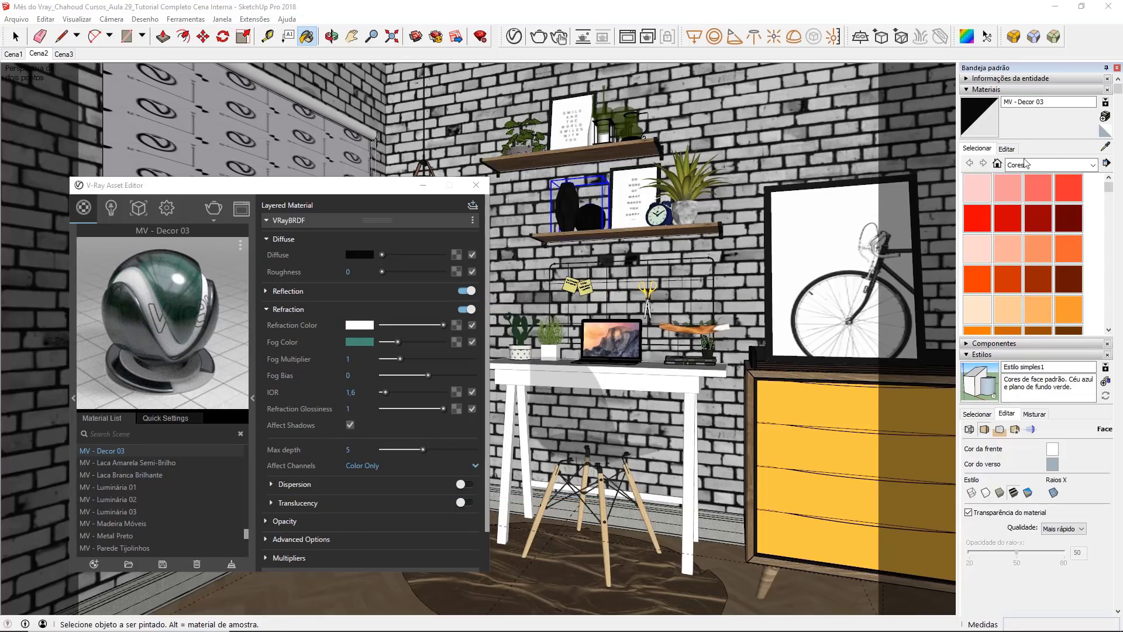
Step: Replace the green 06 - Defaultdd1 material on the upper shelf's jars with MV - Decor 03
{"action": "right_click", "coordinate": [136, 451]}
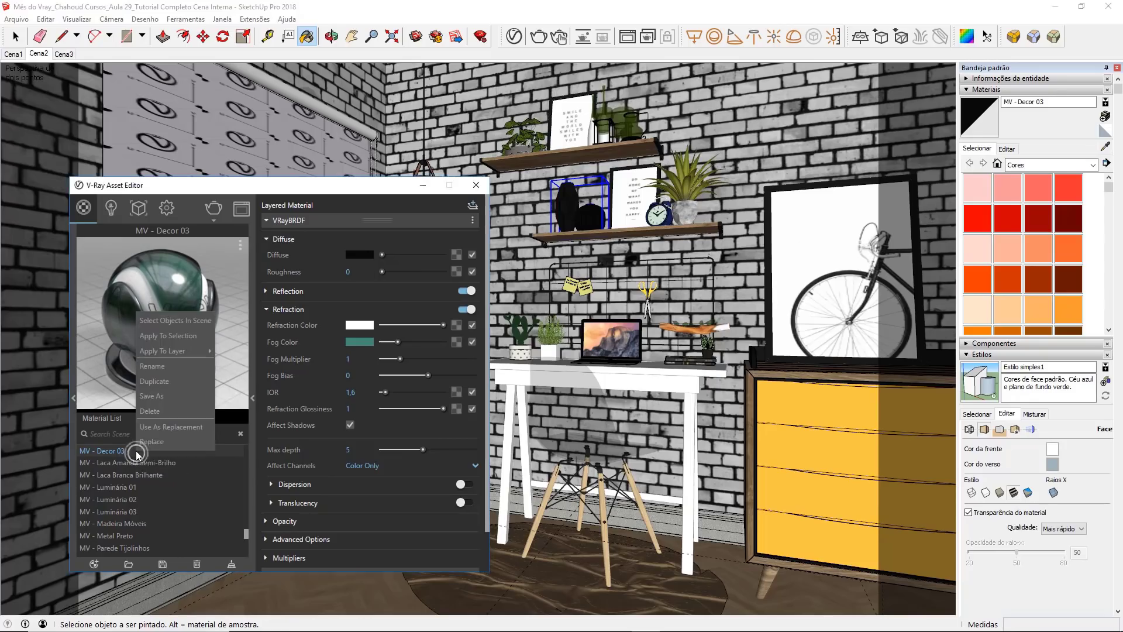
{"action": "left_click", "coordinate": [208, 427]}
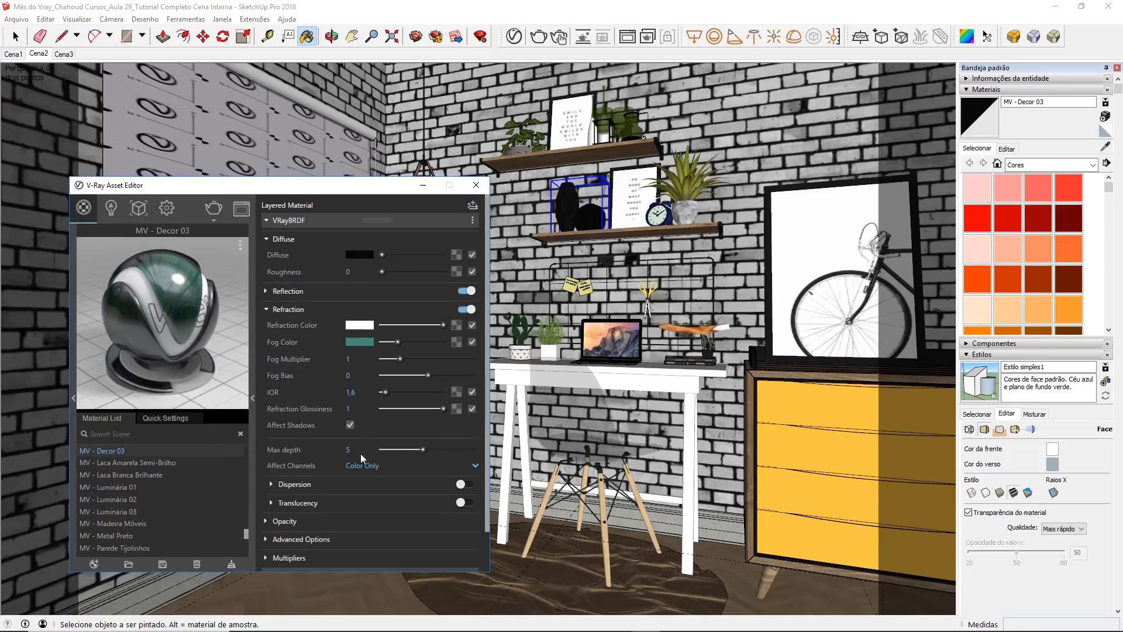
{"action": "left_click", "coordinate": [1106, 146]}
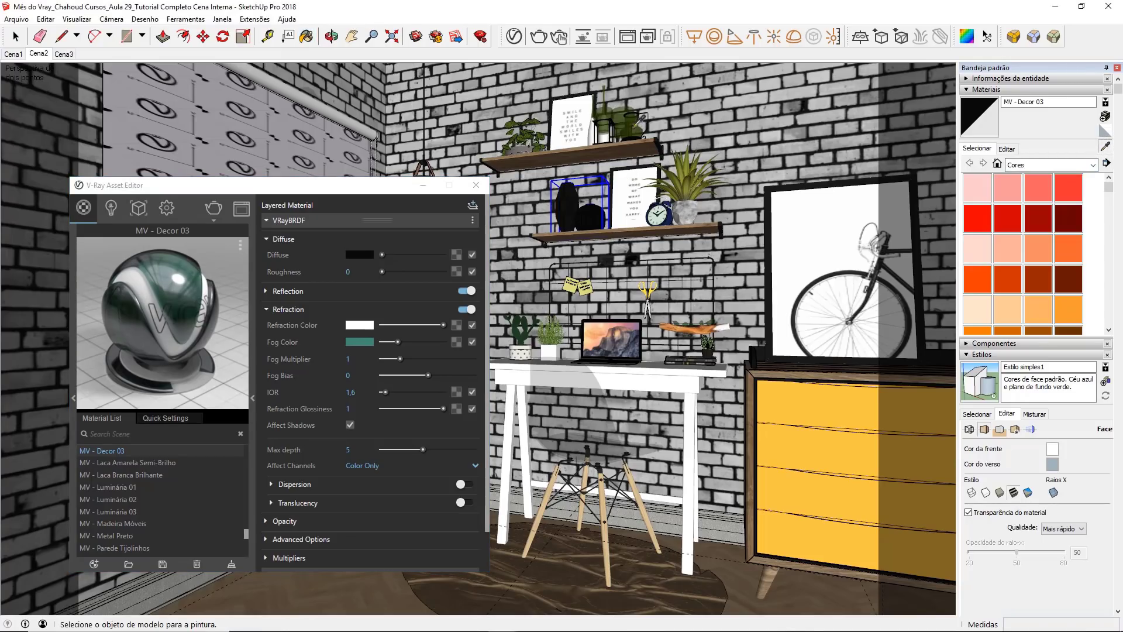
{"action": "left_click", "coordinate": [634, 126]}
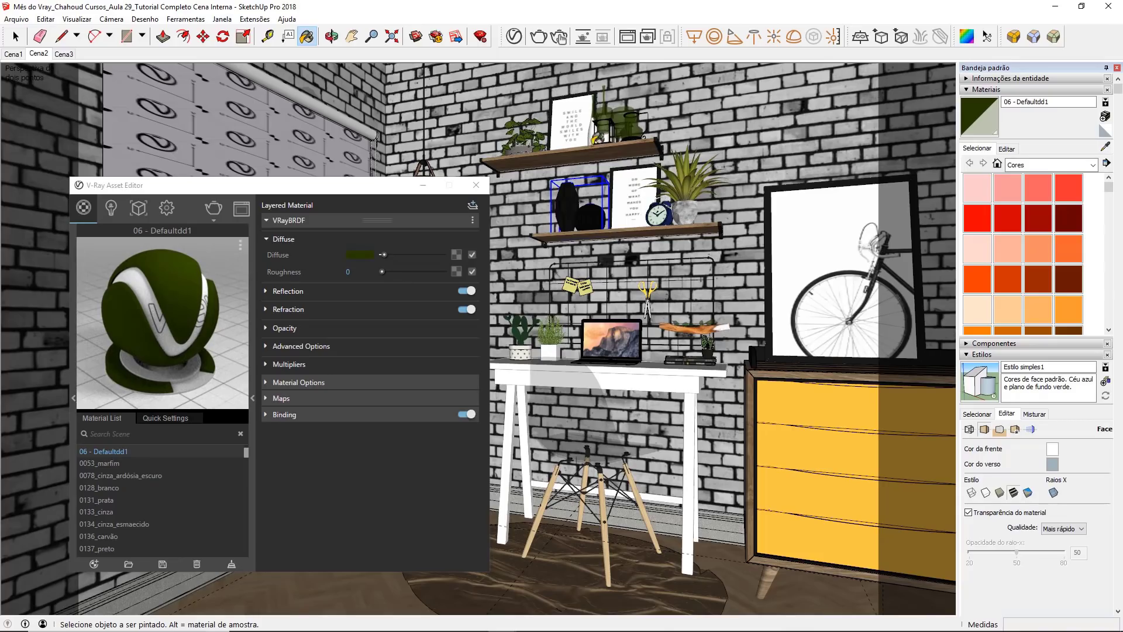
{"action": "right_click", "coordinate": [133, 451]}
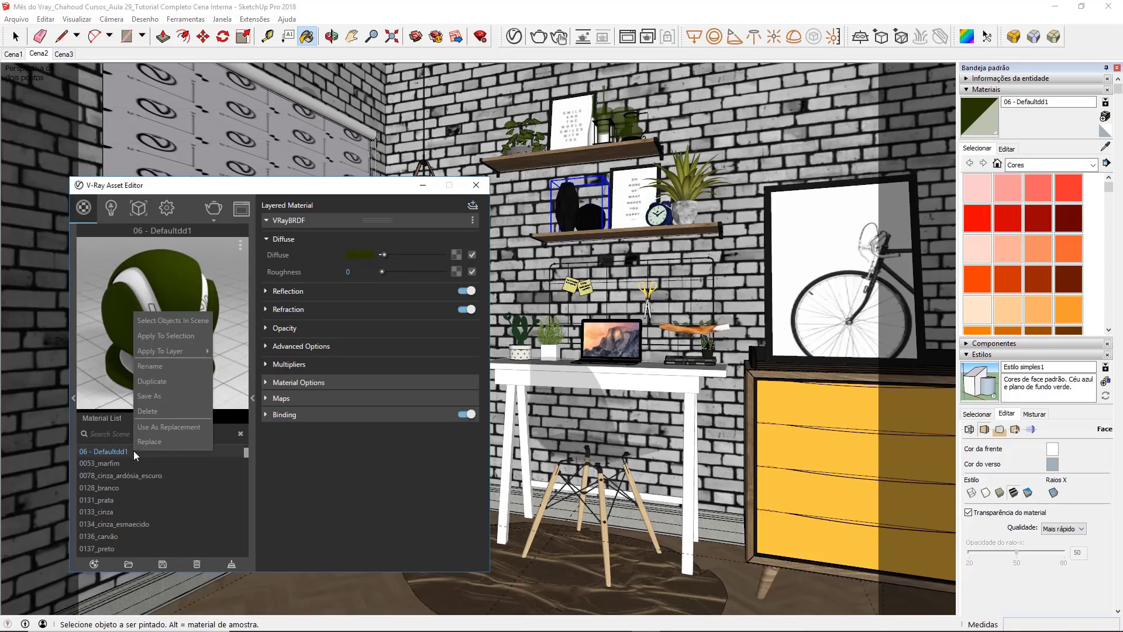
{"action": "left_click", "coordinate": [174, 440]}
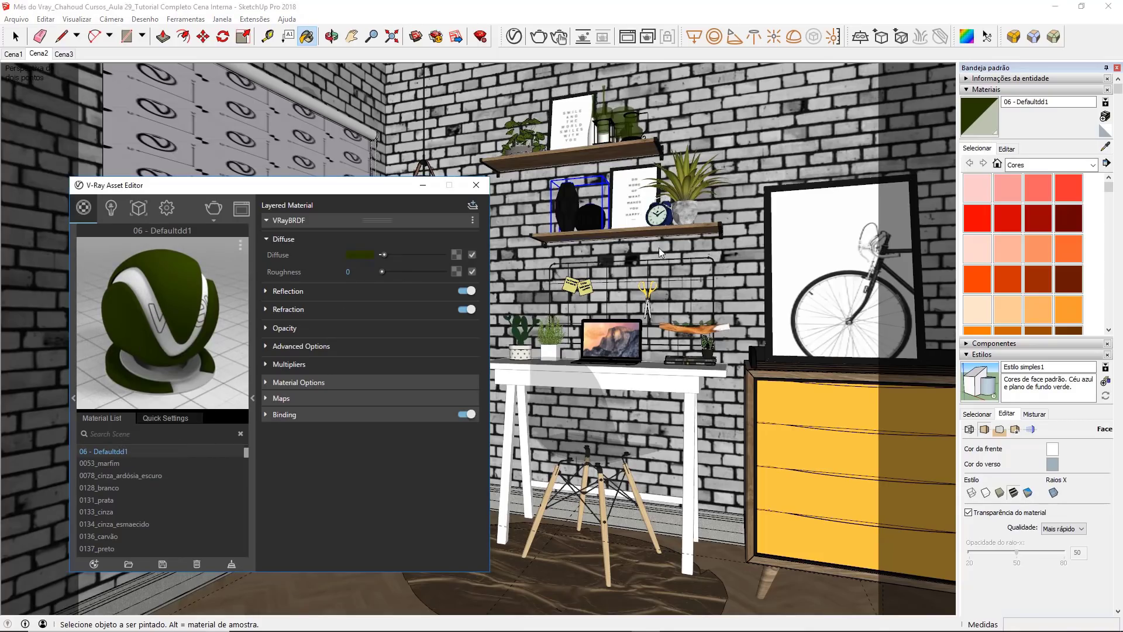
{"action": "key", "text": "ctrl+z"}
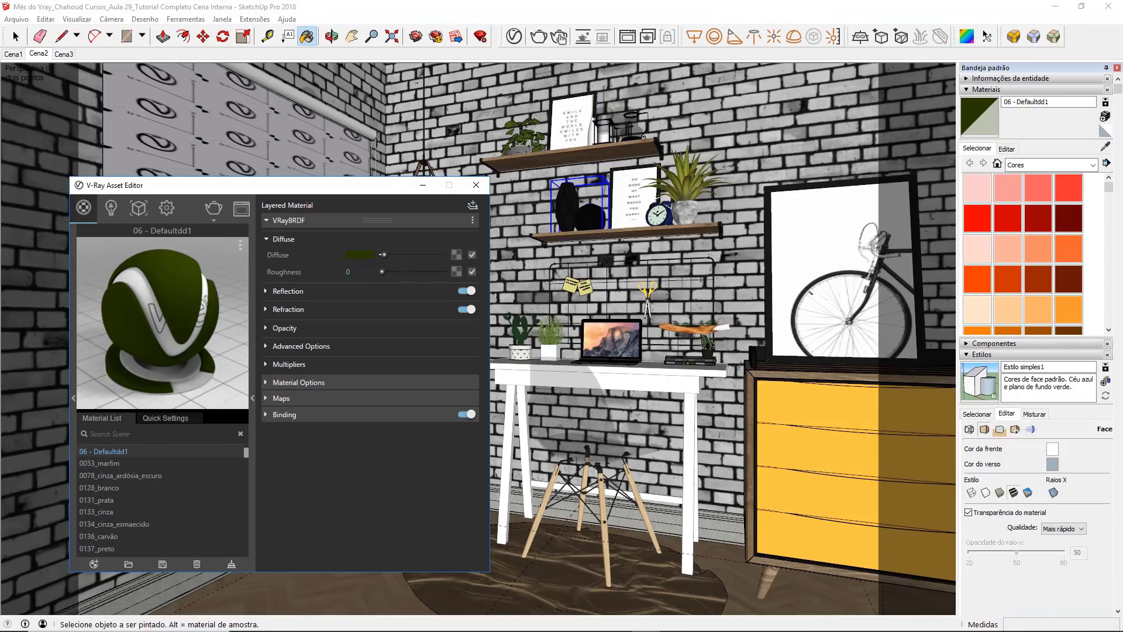
Step: Sample the jars' material to check its Material Options, and close the material editor
{"action": "left_click", "coordinate": [1105, 144]}
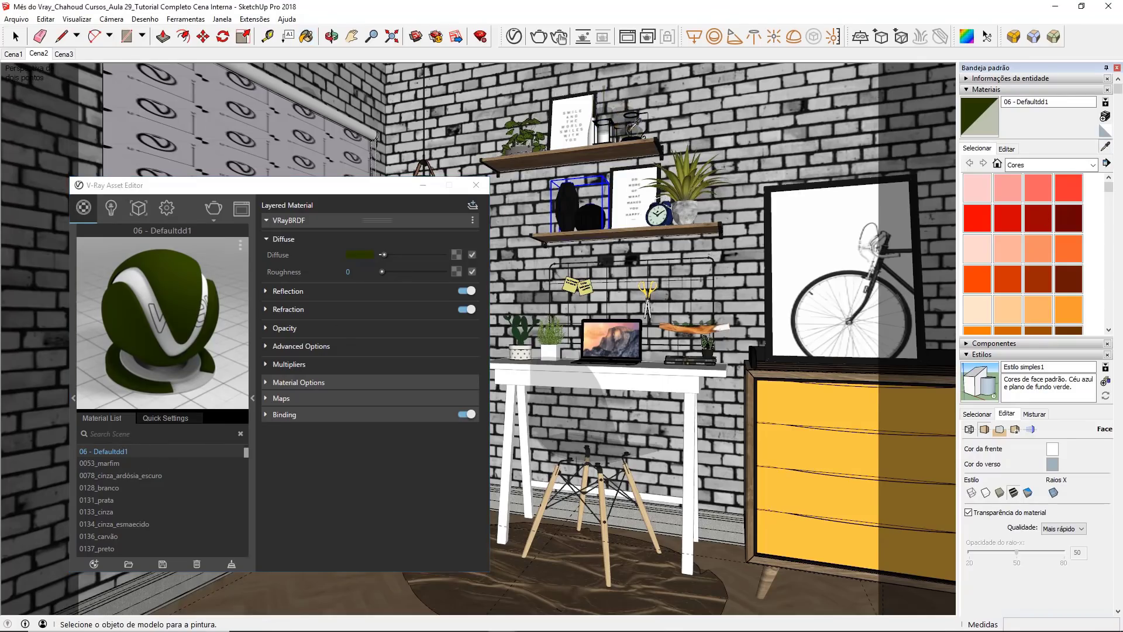
{"action": "left_click", "coordinate": [629, 129]}
{"action": "left_click", "coordinate": [305, 223]}
{"action": "left_click", "coordinate": [318, 237]}
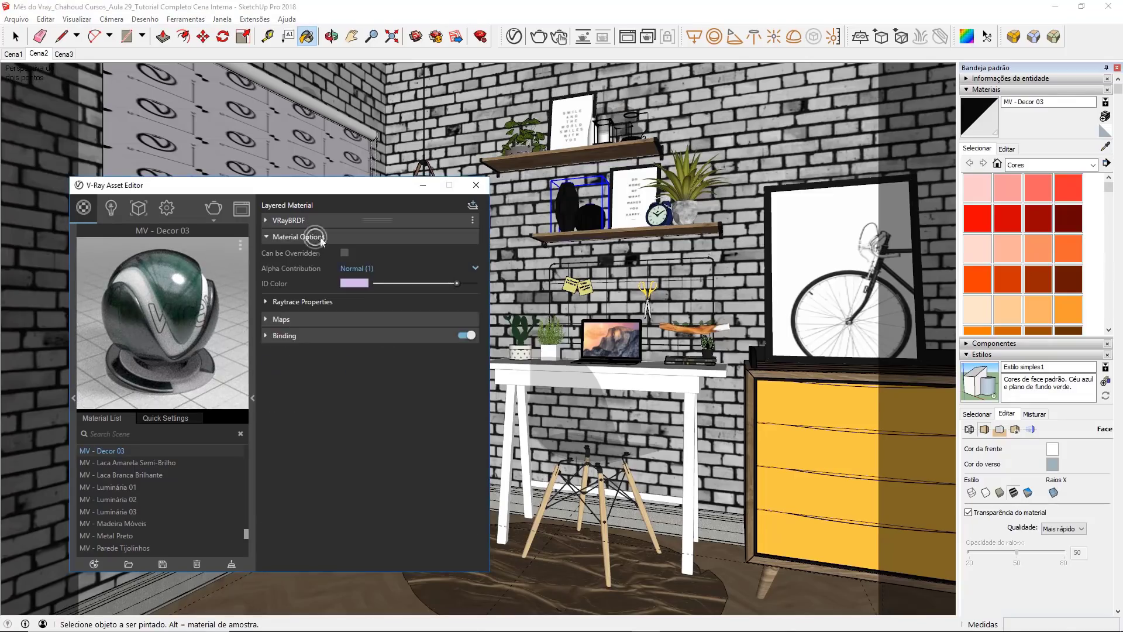
{"action": "left_click", "coordinate": [476, 185]}
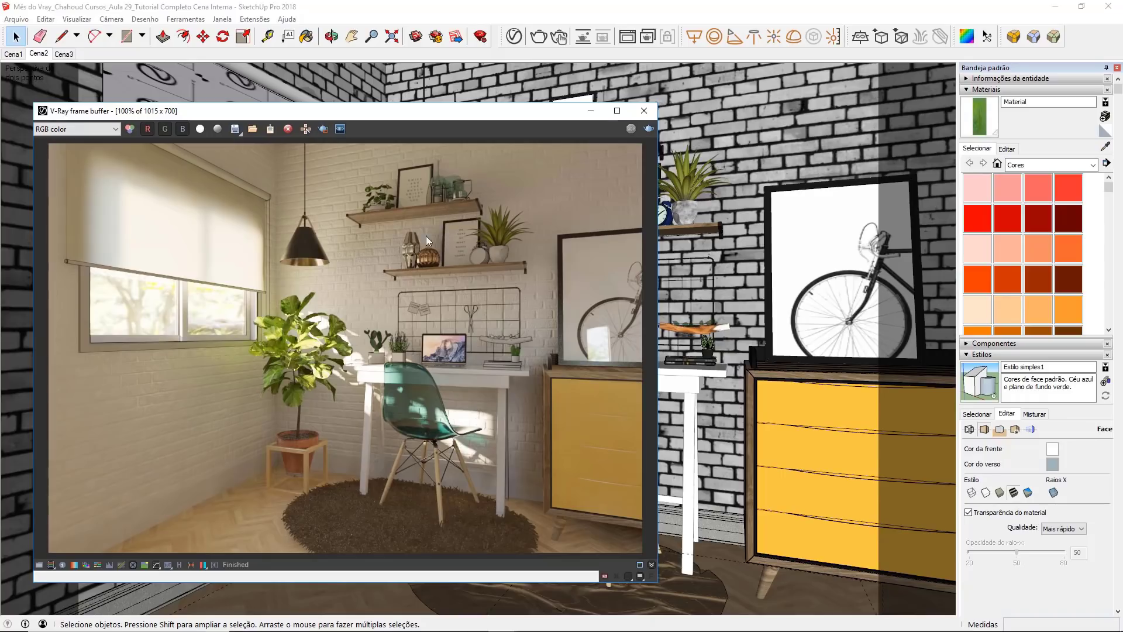
Step: Inspect the finished render up close, checking the shelf decor, desk objects, plant and green chair
{"action": "scroll", "coordinate": [418, 234], "scroll_direction": "up", "scroll_amount": 1}
{"action": "middle_click_drag", "start_coordinate": [419, 233], "coordinate": [381, 313]}
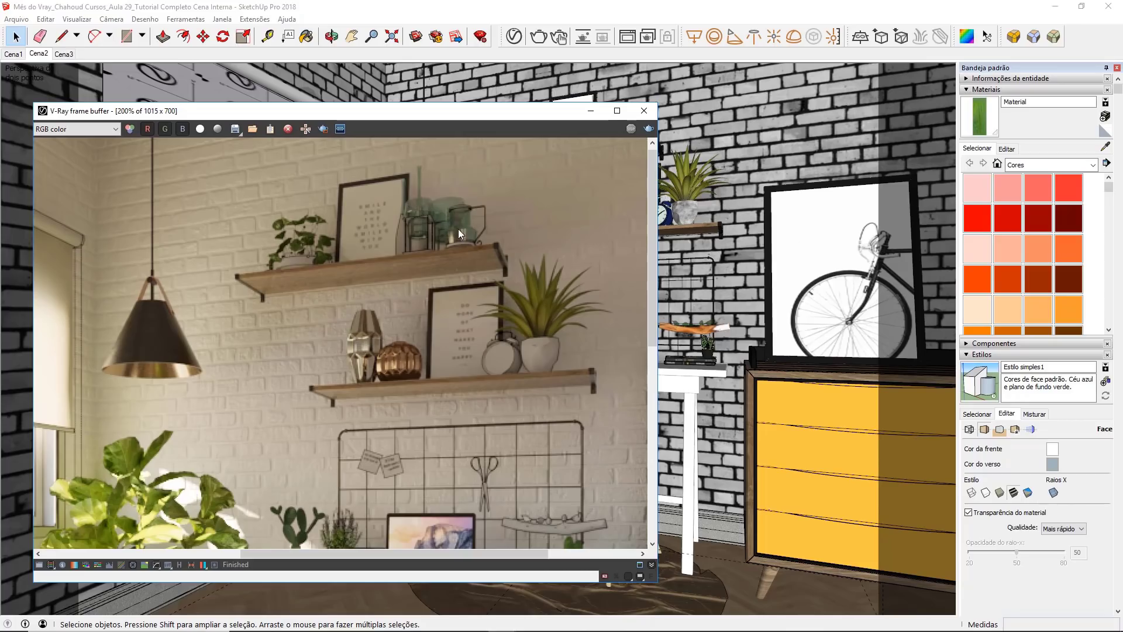
{"action": "middle_click_drag", "start_coordinate": [488, 324], "coordinate": [429, 264]}
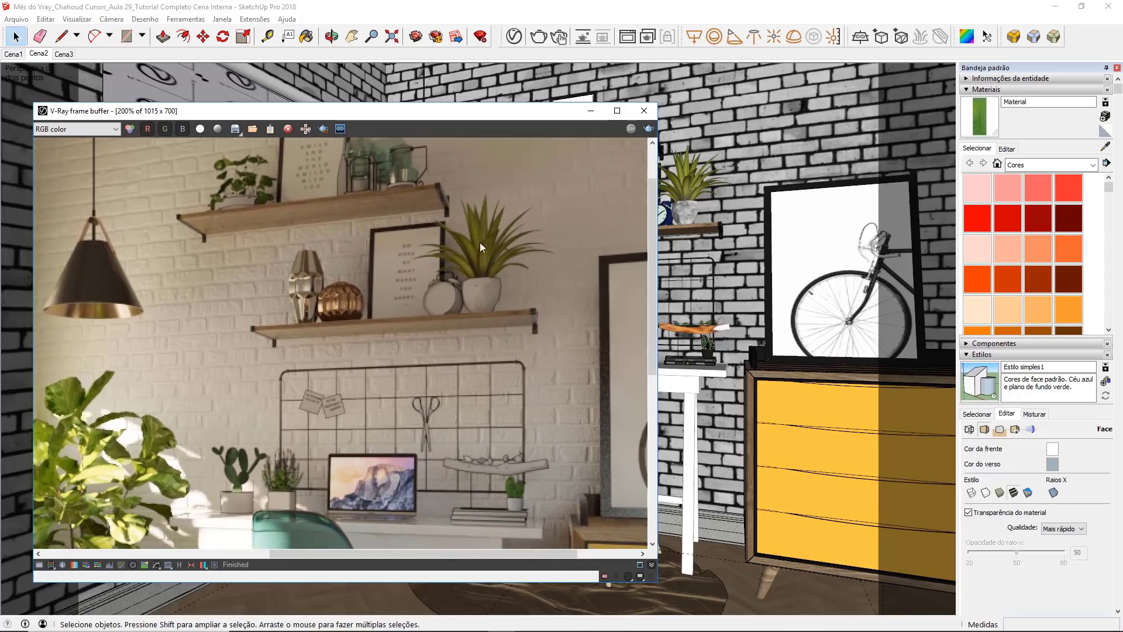
{"action": "middle_click_drag", "start_coordinate": [515, 458], "coordinate": [517, 398]}
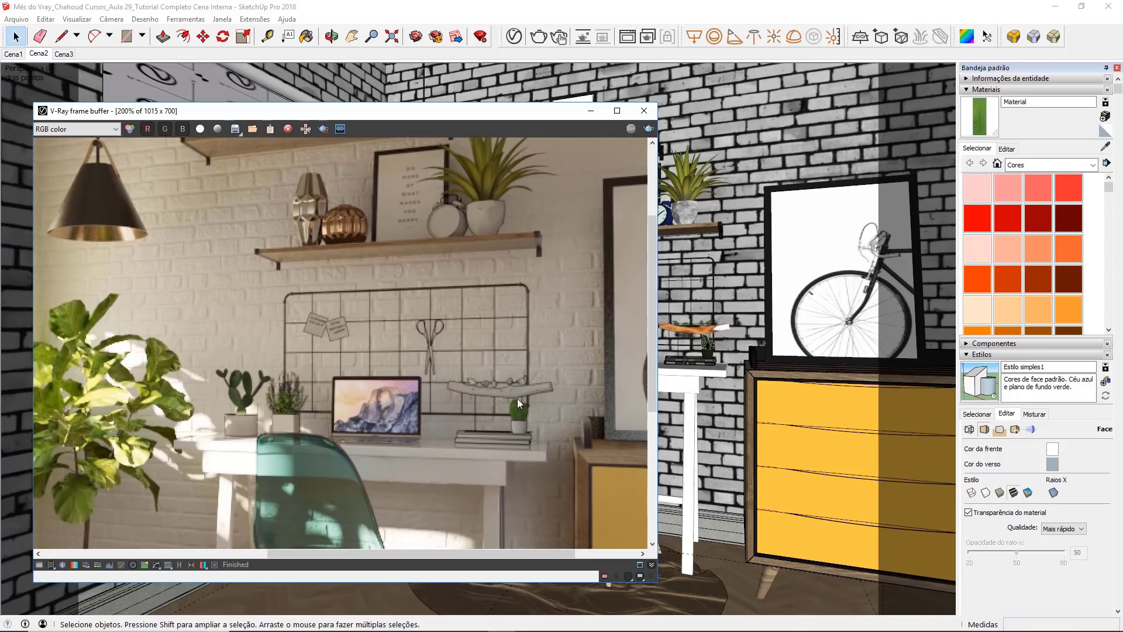
{"action": "middle_click_drag", "start_coordinate": [239, 389], "coordinate": [451, 343]}
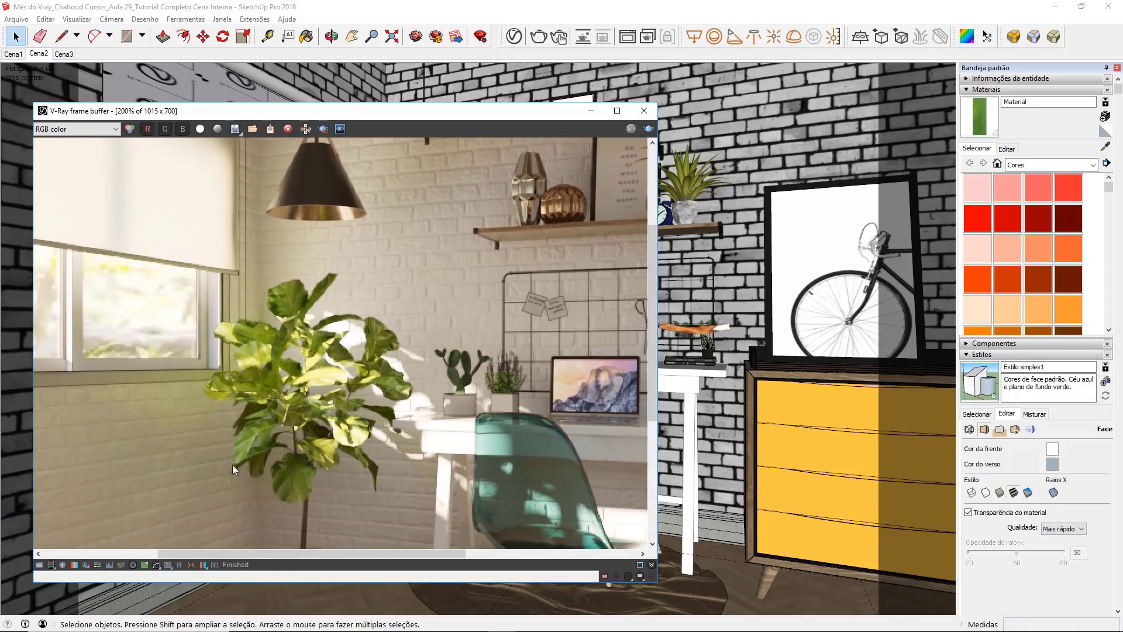
{"action": "double_click", "coordinate": [286, 370]}
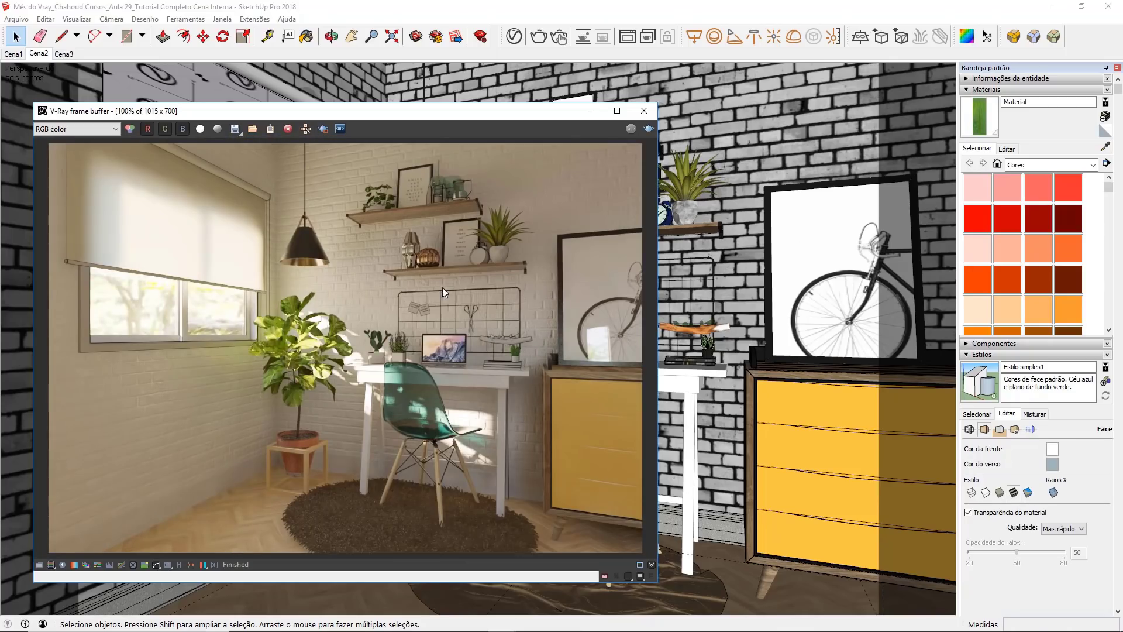
{"action": "scroll", "coordinate": [493, 375], "scroll_direction": "up", "scroll_amount": 1}
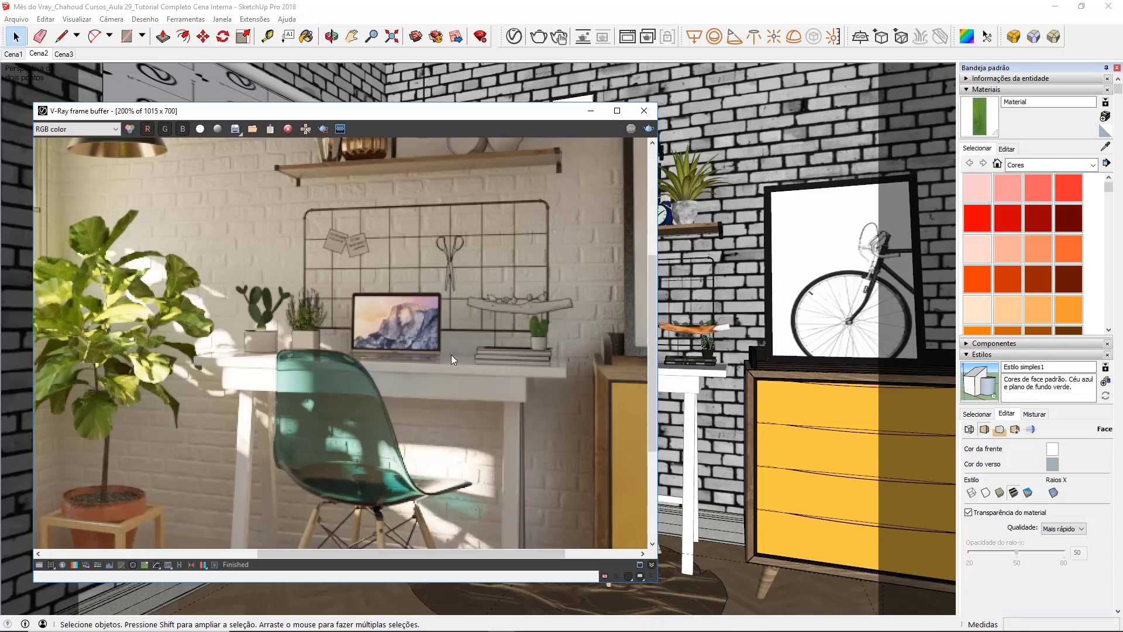
{"action": "scroll", "coordinate": [451, 353], "scroll_direction": "down", "scroll_amount": 1}
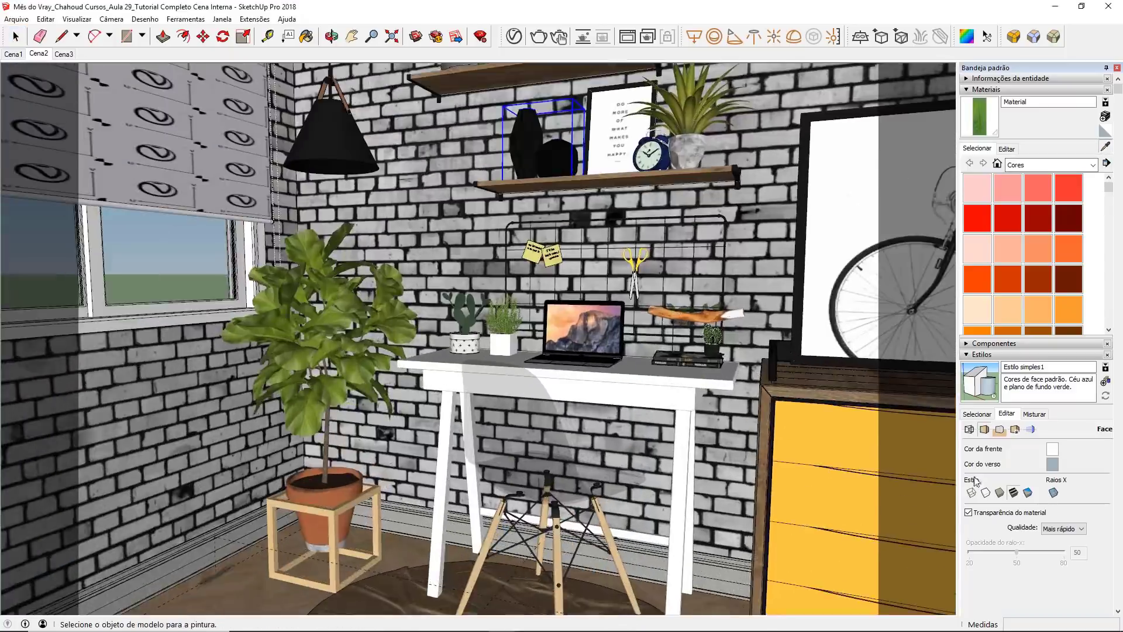
Step: Turn off edges and profiles in the style's edge settings
{"action": "left_click", "coordinate": [970, 429]}
{"action": "left_click", "coordinate": [969, 473]}
{"action": "left_click", "coordinate": [970, 447]}
Step: Give the book materials cp1 and cp3 on the desk a white reflection with 0.9 reflection glossiness
{"action": "scroll", "coordinate": [702, 354], "scroll_direction": "up", "scroll_amount": 6}
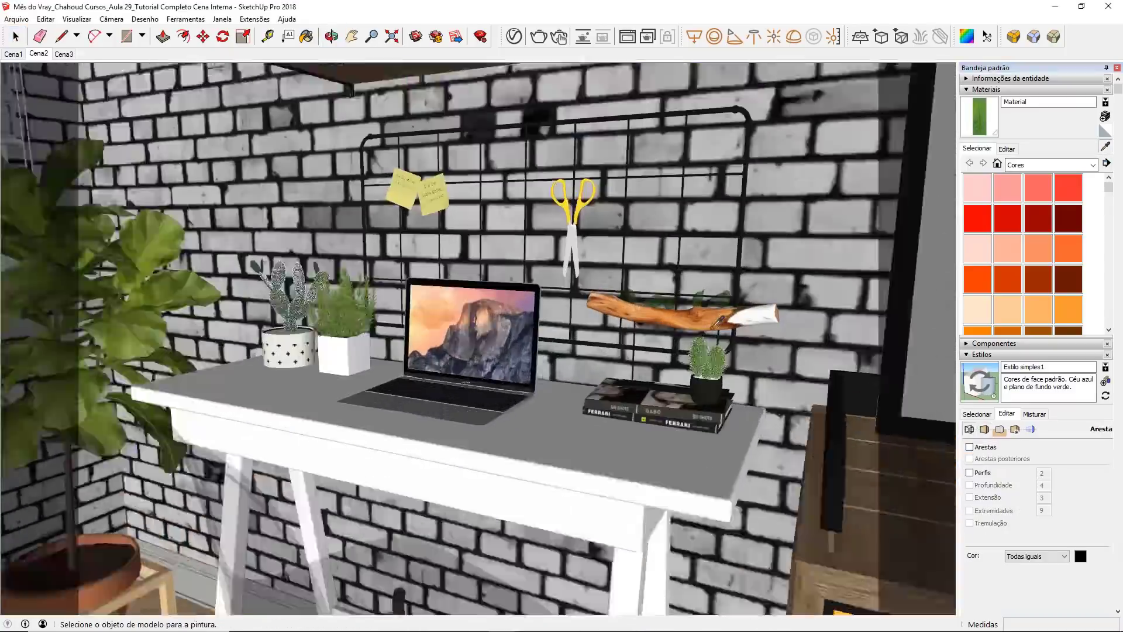
{"action": "left_click", "coordinate": [649, 427]}
{"action": "left_click", "coordinate": [514, 37]}
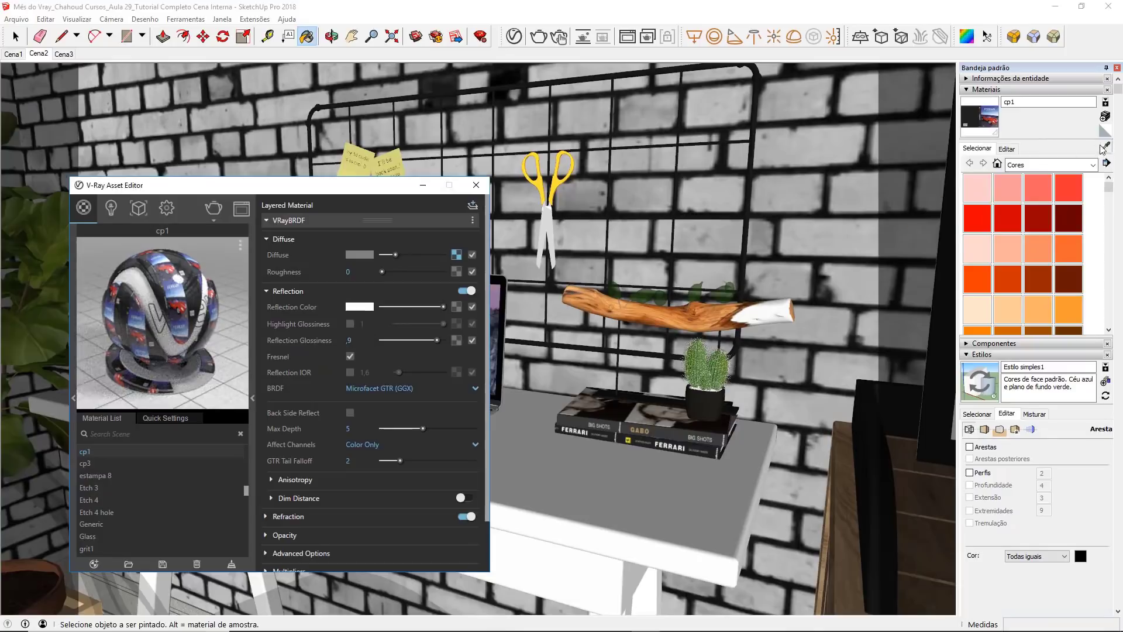
{"action": "left_click", "coordinate": [616, 402]}
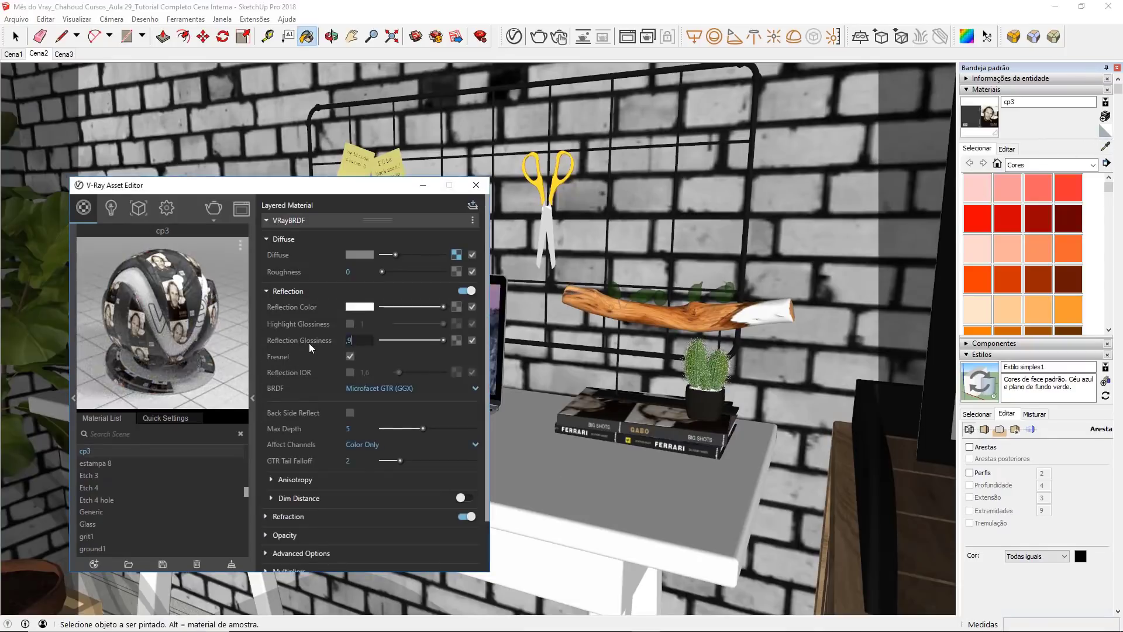
Step: Give the small cactus pot's Color_A01 material a white reflection, 0.9 glossiness and a custom reflection IOR
{"action": "left_click", "coordinate": [1105, 146]}
{"action": "left_click", "coordinate": [704, 404]}
{"action": "left_click", "coordinate": [287, 290]}
{"action": "left_click_drag", "start_coordinate": [382, 307], "coordinate": [443, 307]}
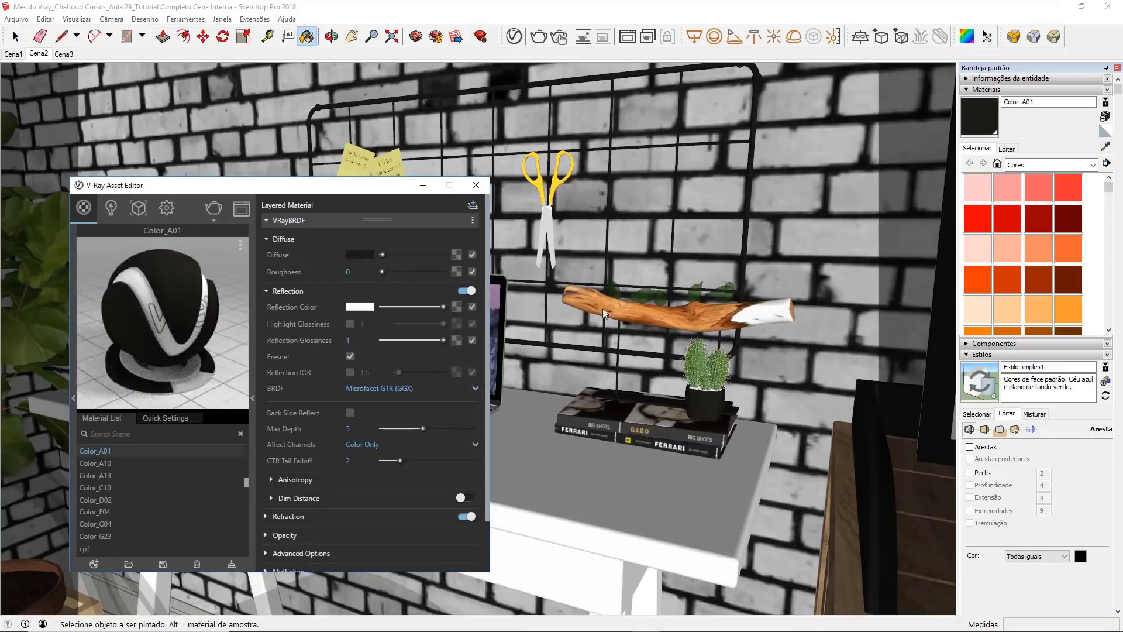
{"action": "double_click", "coordinate": [349, 341]}
{"action": "type", "text": ",9"}
{"action": "key", "text": "Return"}
{"action": "left_click", "coordinate": [350, 372]}
{"action": "left_click", "coordinate": [409, 220]}
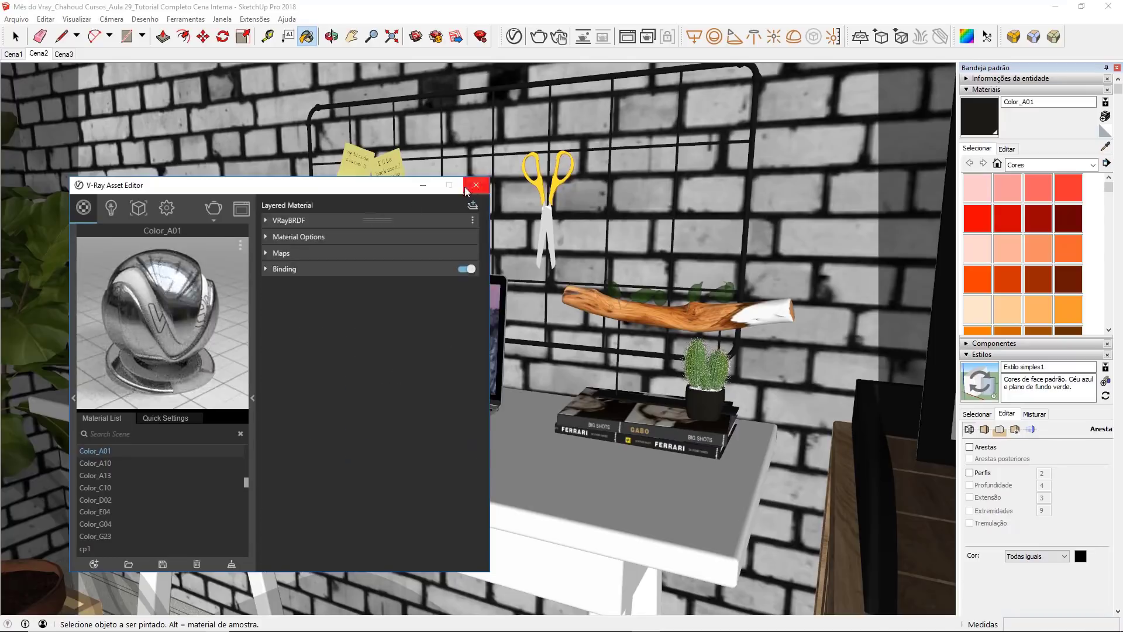
{"action": "left_click", "coordinate": [476, 185]}
Step: Give the dark Material~13 on the wire wall grid a white reflection and 0.9 reflection glossiness
{"action": "left_click", "coordinate": [619, 326]}
{"action": "left_click", "coordinate": [514, 36]}
{"action": "left_click", "coordinate": [286, 291]}
{"action": "left_click_drag", "start_coordinate": [382, 306], "coordinate": [445, 307]}
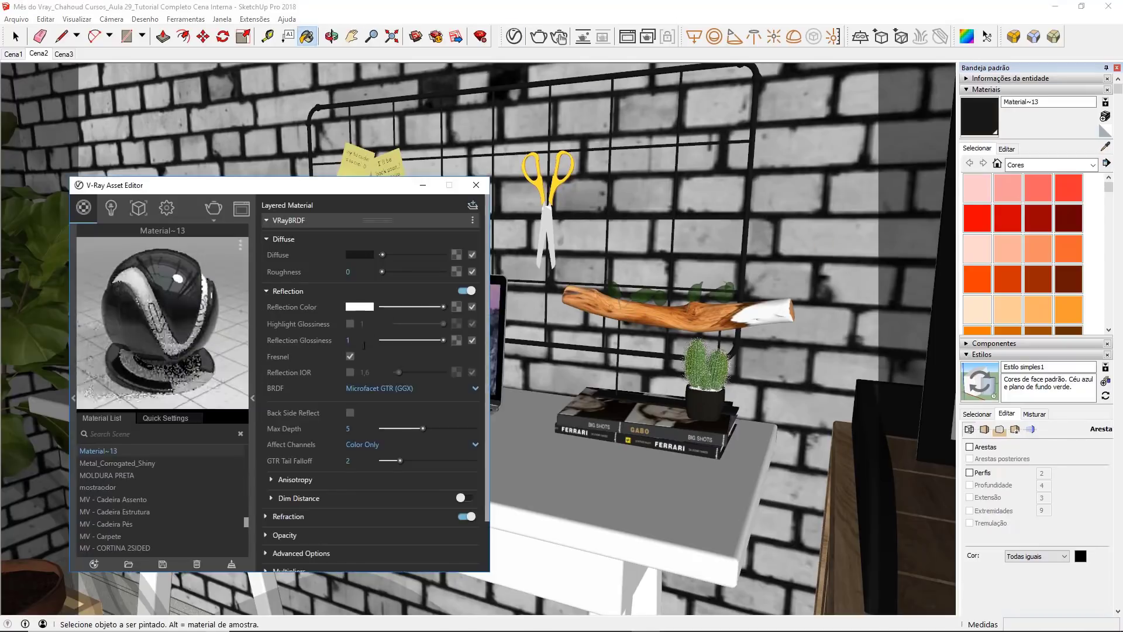
{"action": "double_click", "coordinate": [349, 341]}
{"action": "type", "text": ",9"}
Step: Give the wooden branch's material a white reflection with 0.8 reflection glossiness
{"action": "left_click", "coordinate": [1105, 146]}
{"action": "left_click", "coordinate": [661, 317]}
{"action": "left_click", "coordinate": [287, 291]}
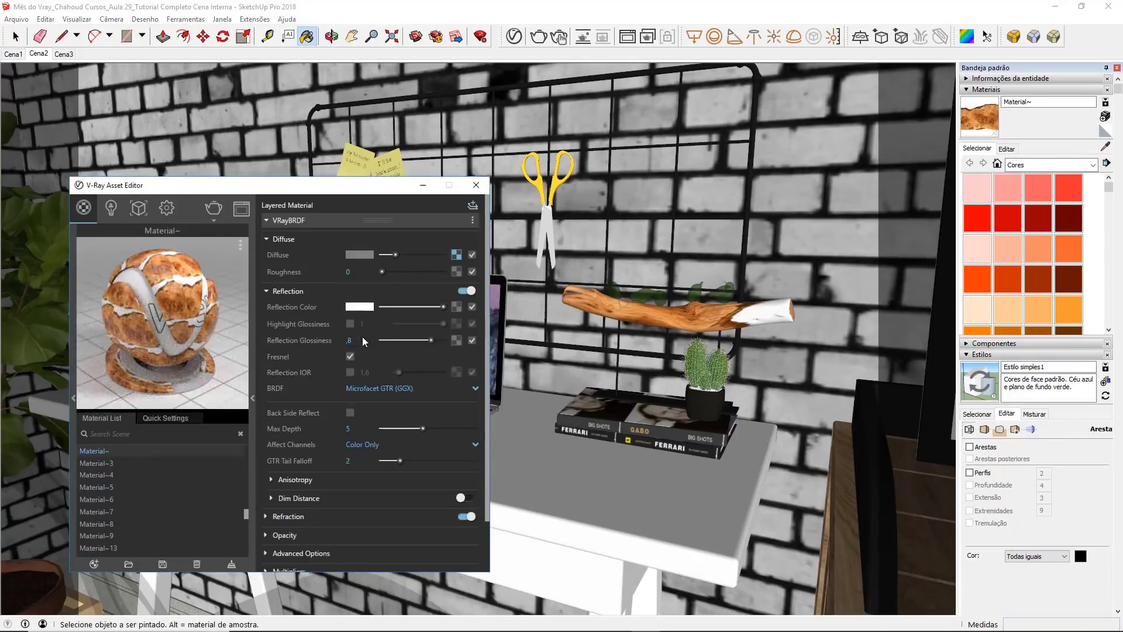
{"action": "left_click", "coordinate": [476, 185]}
Step: Set the reflection color of the green Material~9 behind the branch to white and its diffuse color to black
{"action": "left_click", "coordinate": [697, 285]}
{"action": "left_click", "coordinate": [514, 36]}
{"action": "left_click", "coordinate": [292, 291]}
{"action": "left_click_drag", "start_coordinate": [382, 307], "coordinate": [446, 307]}
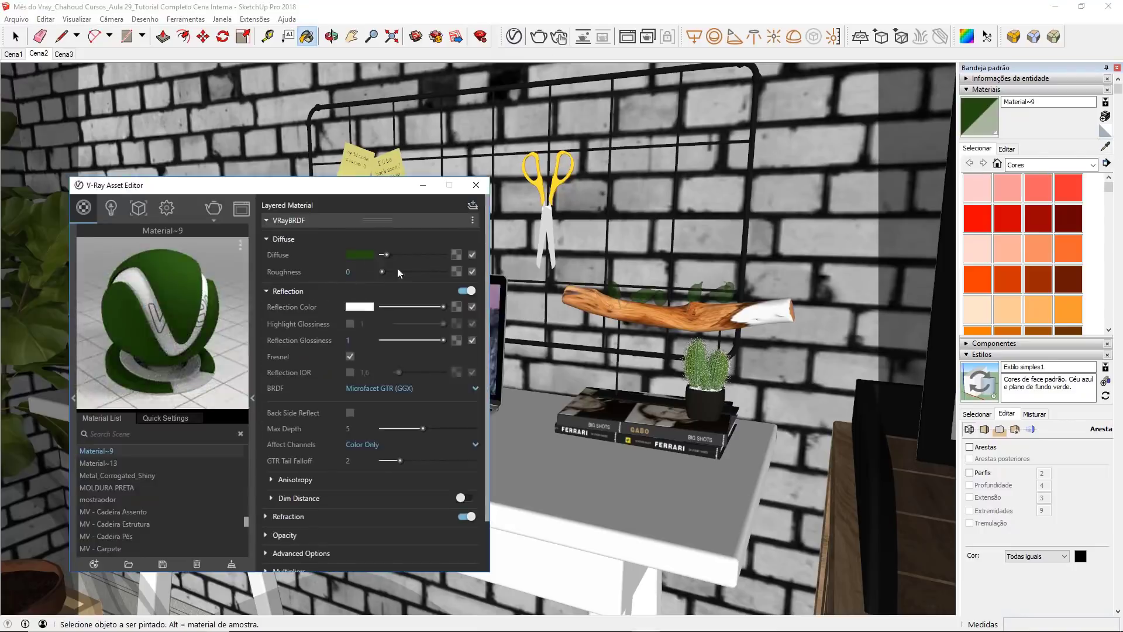
{"action": "left_click", "coordinate": [360, 255]}
{"action": "left_click", "coordinate": [325, 461]}
{"action": "left_click", "coordinate": [687, 301]}
Step: Make Material~9 transparent with a white refraction color and tint its fog color muted green
{"action": "scroll", "coordinate": [321, 358], "scroll_direction": "down", "scroll_amount": 1}
{"action": "left_click", "coordinate": [302, 458]}
{"action": "scroll", "coordinate": [303, 394], "scroll_direction": "down", "scroll_amount": 2}
{"action": "left_click_drag", "start_coordinate": [382, 356], "coordinate": [445, 357]}
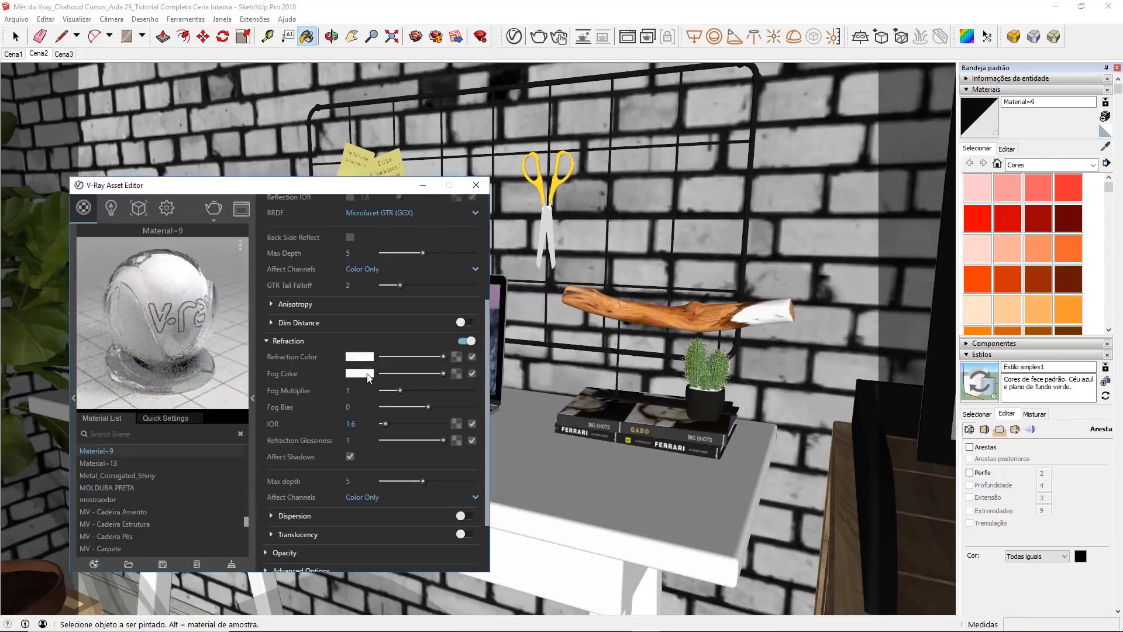
{"action": "left_click", "coordinate": [359, 373]}
{"action": "left_click", "coordinate": [489, 379]}
{"action": "left_click", "coordinate": [380, 379]}
{"action": "left_click", "coordinate": [682, 303]}
{"action": "left_click", "coordinate": [476, 185]}
Step: Sample the scissor handles' yellow Color_D02 material and raise its reflection color to white
{"action": "left_click", "coordinate": [1105, 146]}
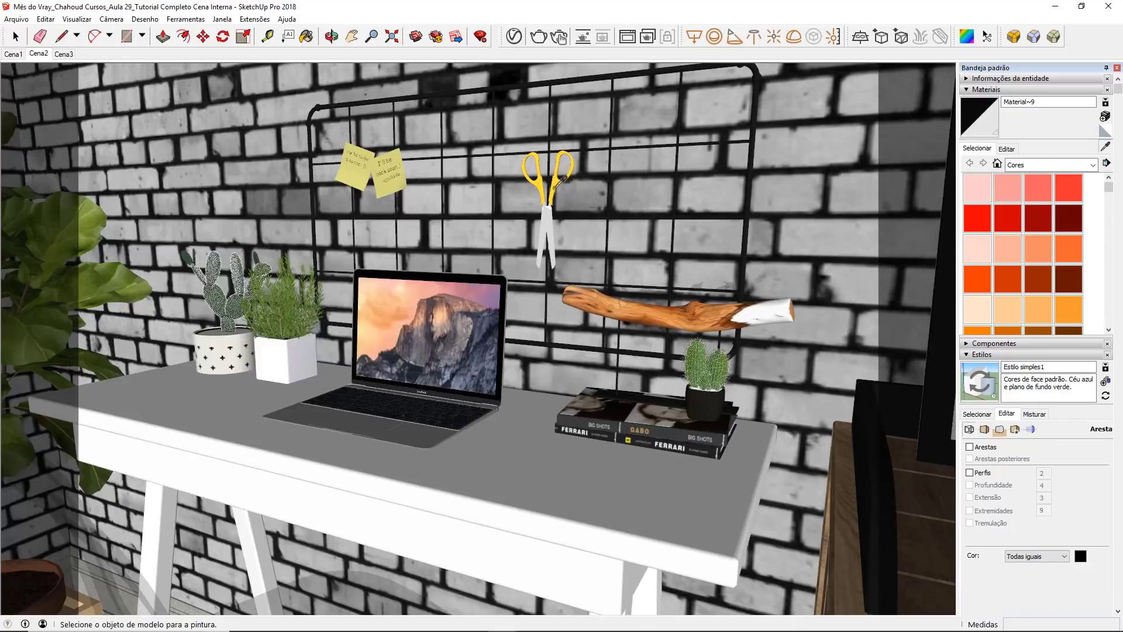
{"action": "left_click", "coordinate": [553, 189]}
{"action": "left_click", "coordinate": [513, 36]}
{"action": "left_click", "coordinate": [288, 290]}
{"action": "left_click_drag", "start_coordinate": [382, 306], "coordinate": [418, 343]}
Step: Shift Color_D02's diffuse to orange, about R 0.889, G 0.636, B 0.183, and set its reflection glossiness to 0.85
{"action": "left_click", "coordinate": [359, 255]}
{"action": "left_click", "coordinate": [431, 336]}
{"action": "left_click", "coordinate": [489, 333]}
{"action": "left_click_drag", "start_coordinate": [486, 332], "coordinate": [488, 337]}
{"action": "left_click_drag", "start_coordinate": [421, 345], "coordinate": [447, 331]}
{"action": "left_click", "coordinate": [489, 332]}
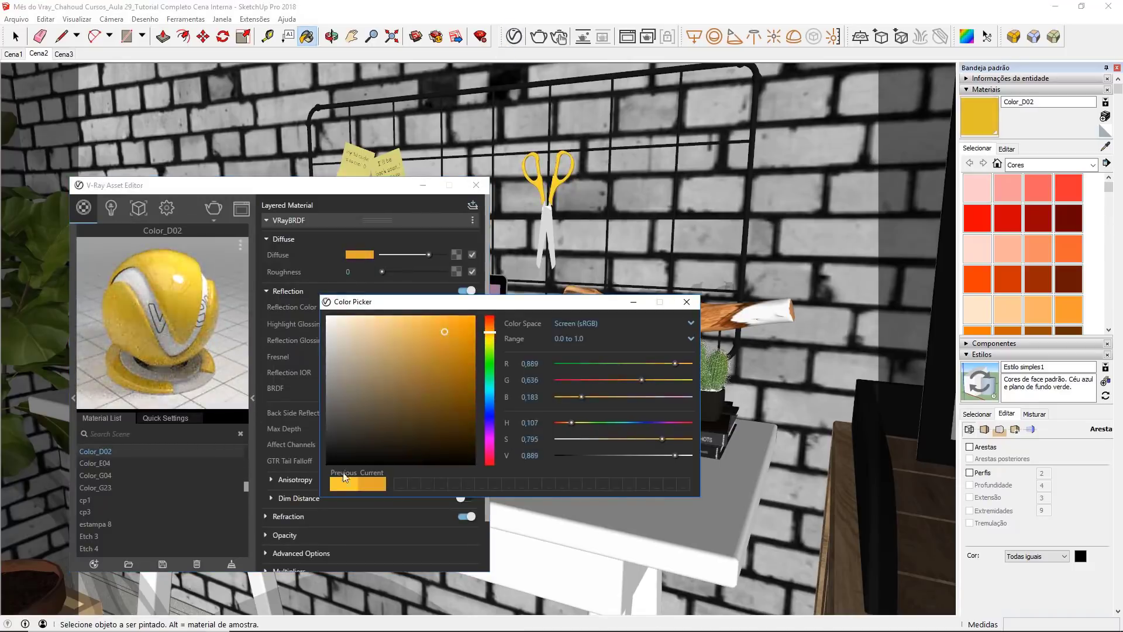
{"action": "left_click", "coordinate": [687, 302]}
{"action": "double_click", "coordinate": [361, 338]}
{"action": "type", "text": ",85"}
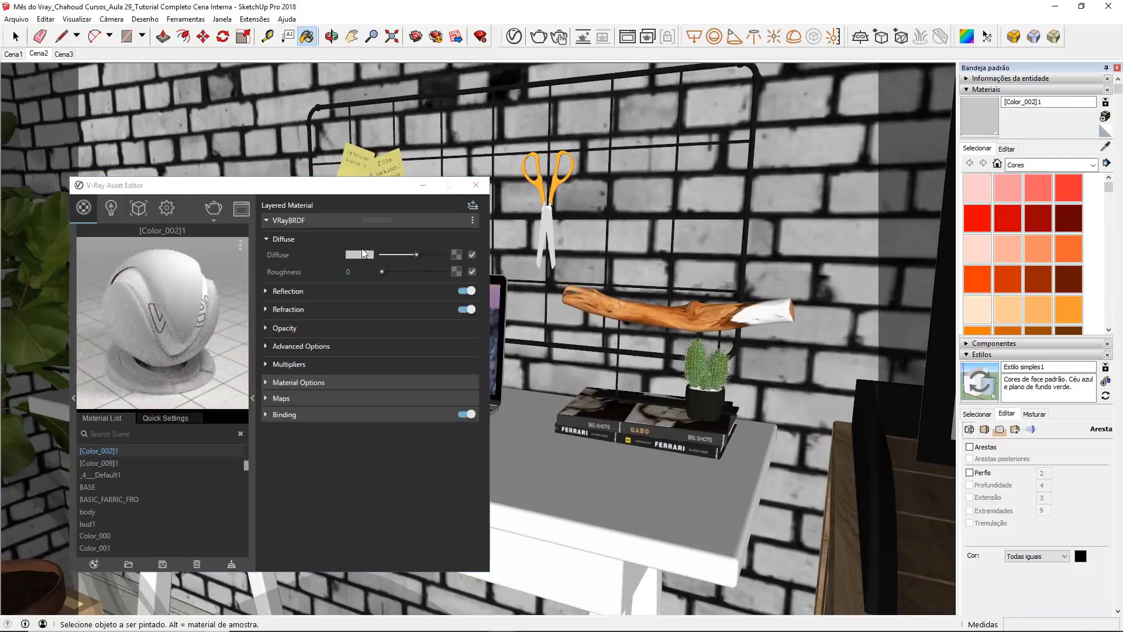
Step: Give the scissor blades' [Color_002]1 material a near-black diffuse, white reflection and a reflection IOR of 6
{"action": "left_click", "coordinate": [360, 255]}
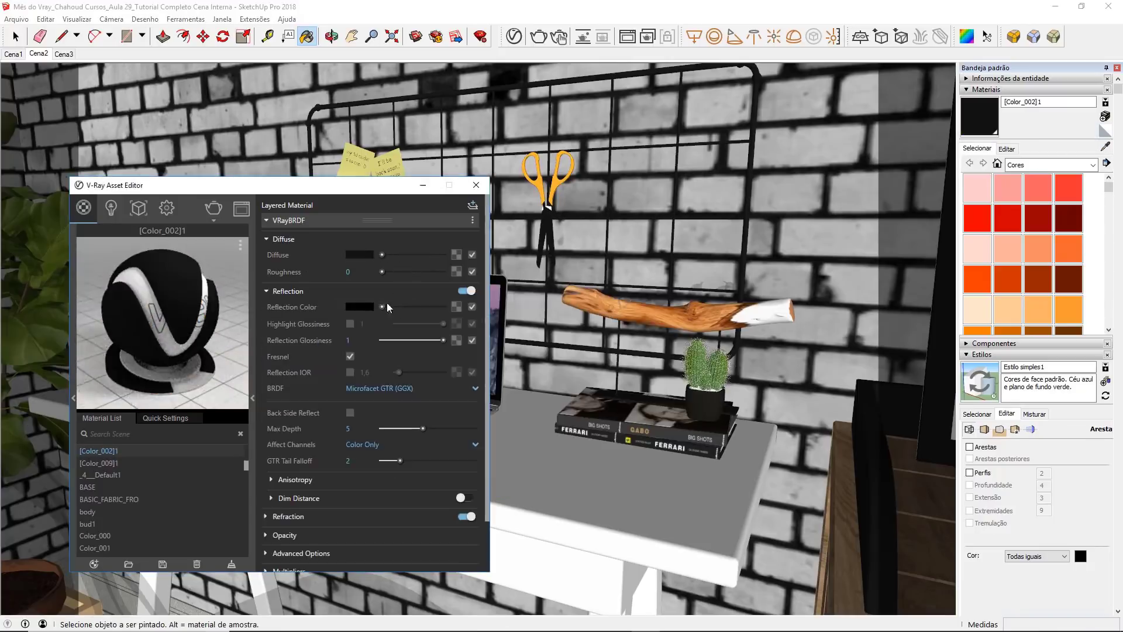
{"action": "left_click_drag", "start_coordinate": [387, 304], "coordinate": [443, 306]}
{"action": "double_click", "coordinate": [372, 339]}
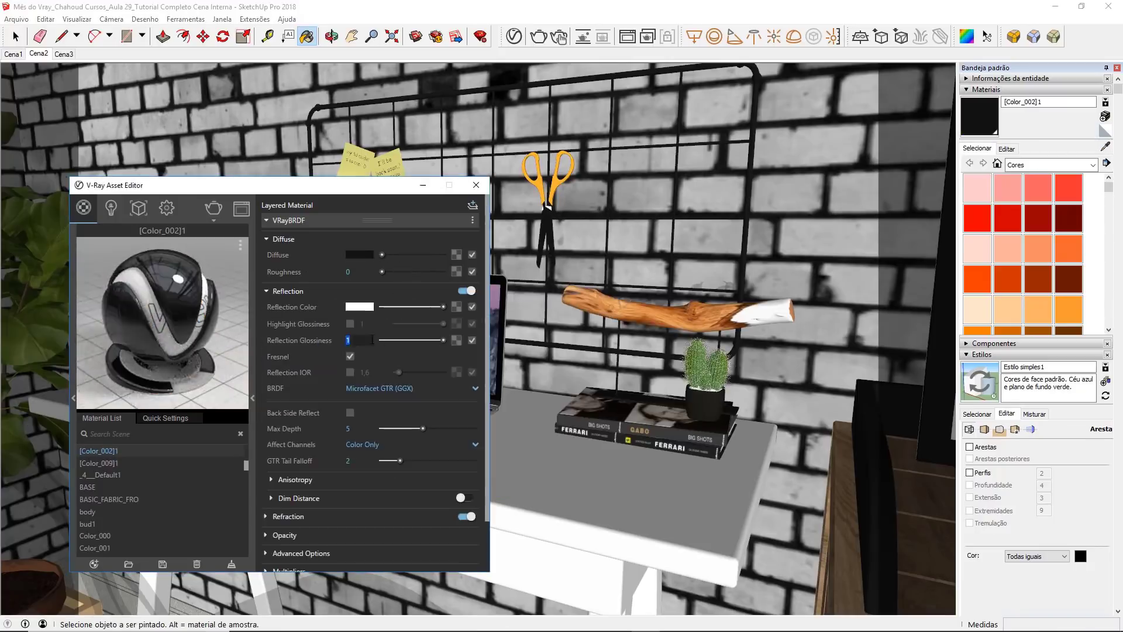
{"action": "left_click", "coordinate": [349, 372]}
{"action": "double_click", "coordinate": [365, 373]}
{"action": "type", "text": "6"}
{"action": "left_click", "coordinate": [476, 185]}
Step: Change the sticky notes' Color_E04 diffuse to a stronger yellow, about R 0.866, G 0.706, B 0.202
{"action": "left_click", "coordinate": [1105, 146]}
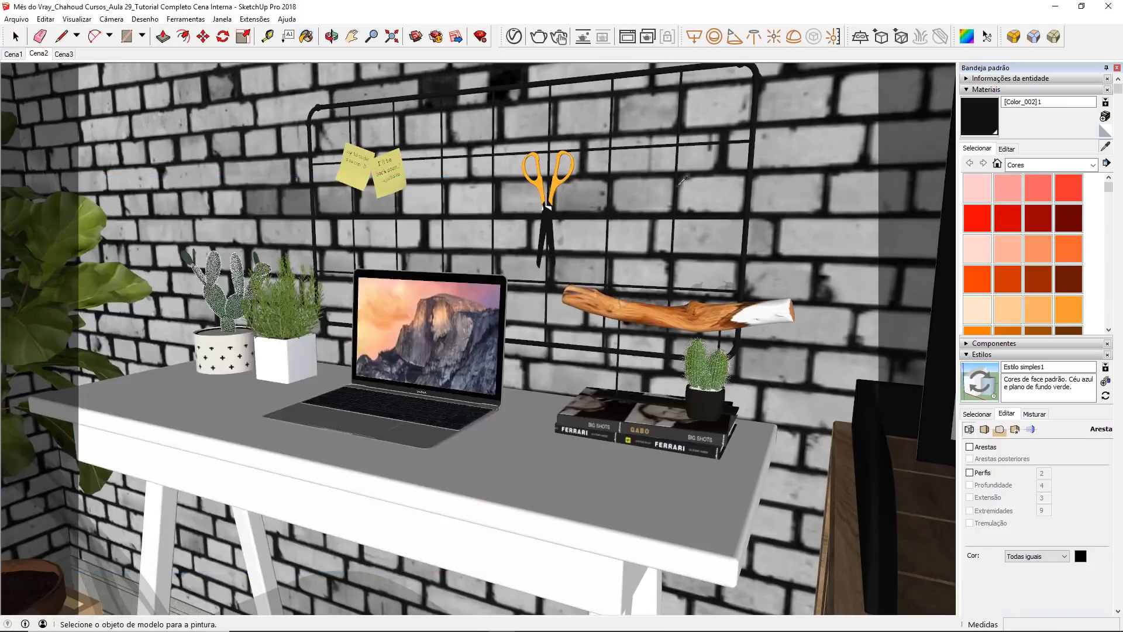
{"action": "left_click", "coordinate": [392, 182]}
{"action": "left_click", "coordinate": [515, 39]}
{"action": "left_click", "coordinate": [360, 255]}
{"action": "left_click", "coordinate": [490, 334]}
{"action": "left_click", "coordinate": [450, 332]}
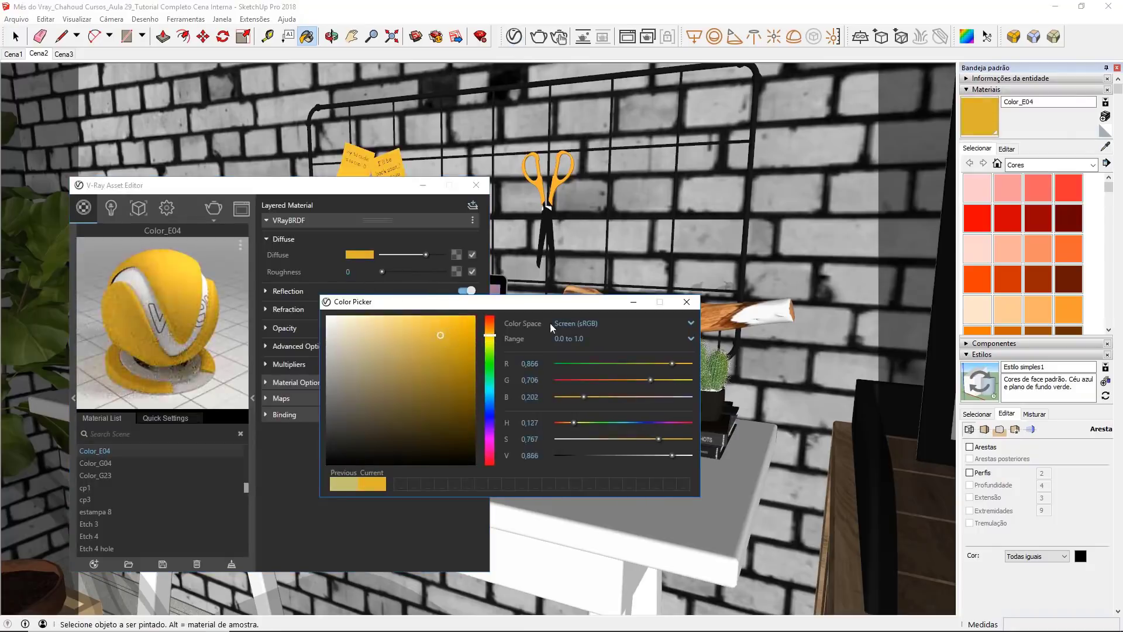
{"action": "left_click", "coordinate": [686, 301]}
Step: Raise Color_E04's reflection color and set its reflection glossiness to 0.75
{"action": "left_click", "coordinate": [288, 291]}
{"action": "double_click", "coordinate": [367, 337]}
{"action": "left_click_drag", "start_coordinate": [382, 307], "coordinate": [410, 307]}
{"action": "type", "text": ",75"}
{"action": "left_click", "coordinate": [476, 185]}
Step: Darken the diffuse of the branch's white <GhostWhite> end to a neutral off-white
{"action": "left_click", "coordinate": [1105, 146]}
{"action": "left_click", "coordinate": [766, 313]}
{"action": "left_click", "coordinate": [515, 37]}
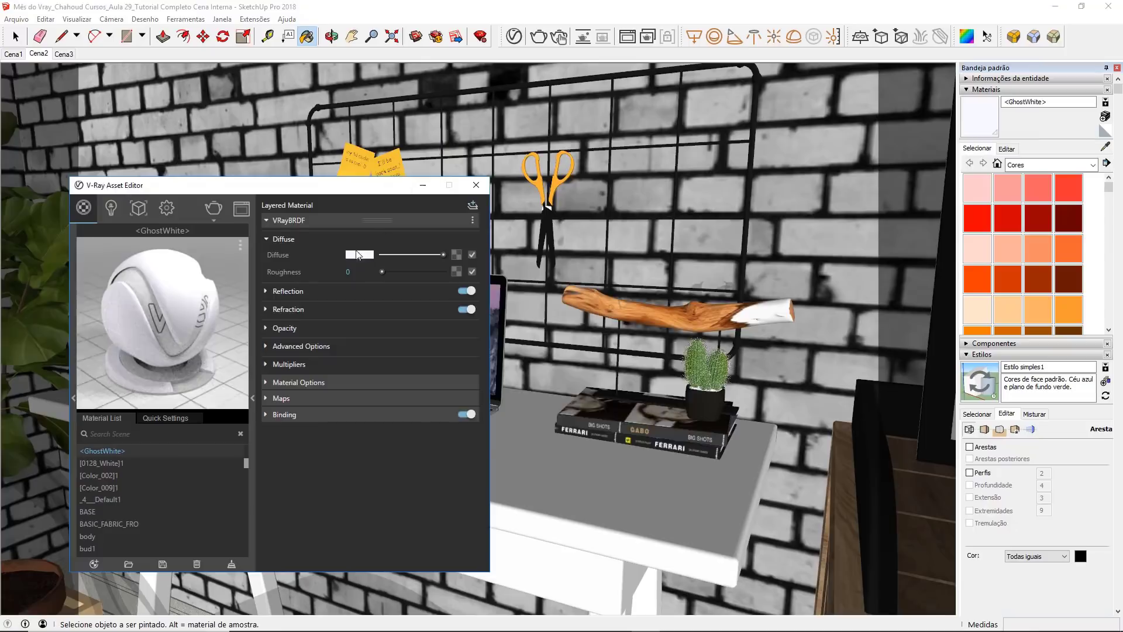
{"action": "left_click", "coordinate": [360, 255]}
{"action": "left_click", "coordinate": [326, 329]}
{"action": "left_click", "coordinate": [687, 302]}
Step: Give <GhostWhite> a white reflection color, 0.95 reflection glossiness and a reflection IOR of 2
{"action": "left_click", "coordinate": [288, 291]}
{"action": "left_click_drag", "start_coordinate": [383, 307], "coordinate": [445, 307]}
{"action": "double_click", "coordinate": [366, 341]}
{"action": "type", "text": ",95"}
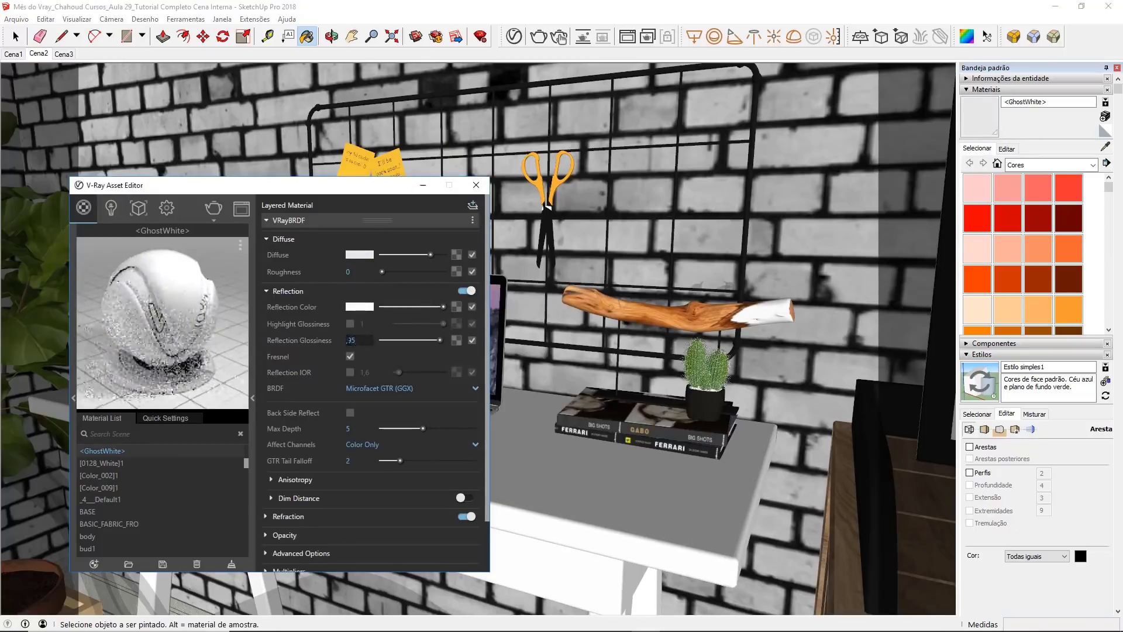
{"action": "left_click", "coordinate": [350, 373]}
{"action": "double_click", "coordinate": [379, 373]}
{"action": "type", "text": "2"}
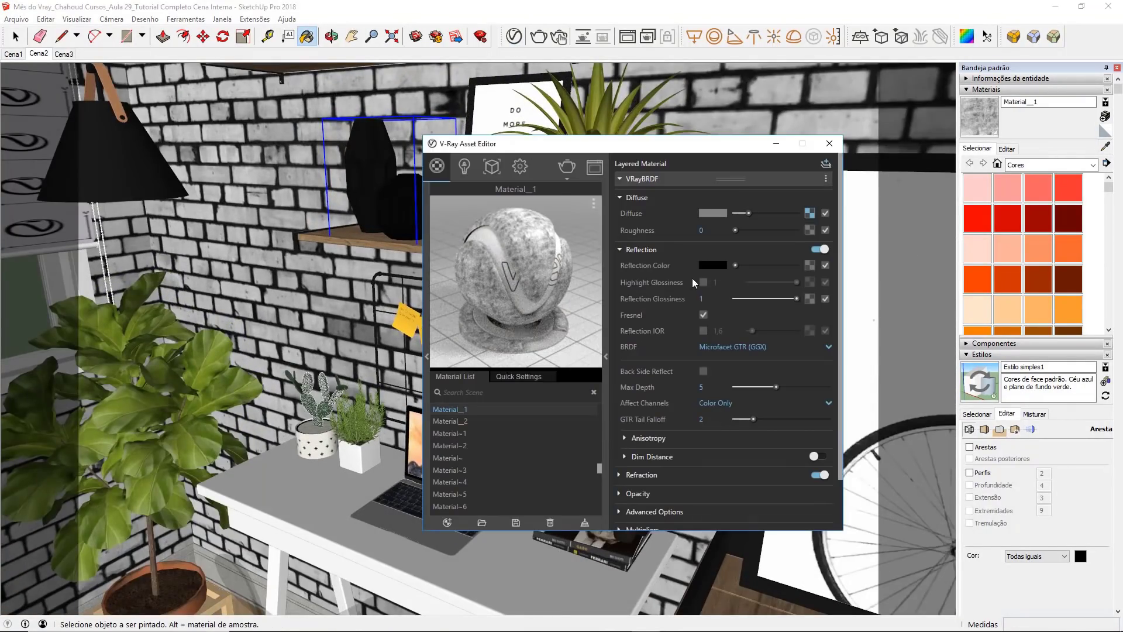
Step: Give Color_G04 white refraction and reflection colors and a reflection IOR of 2.2
{"action": "key", "text": "Return"}
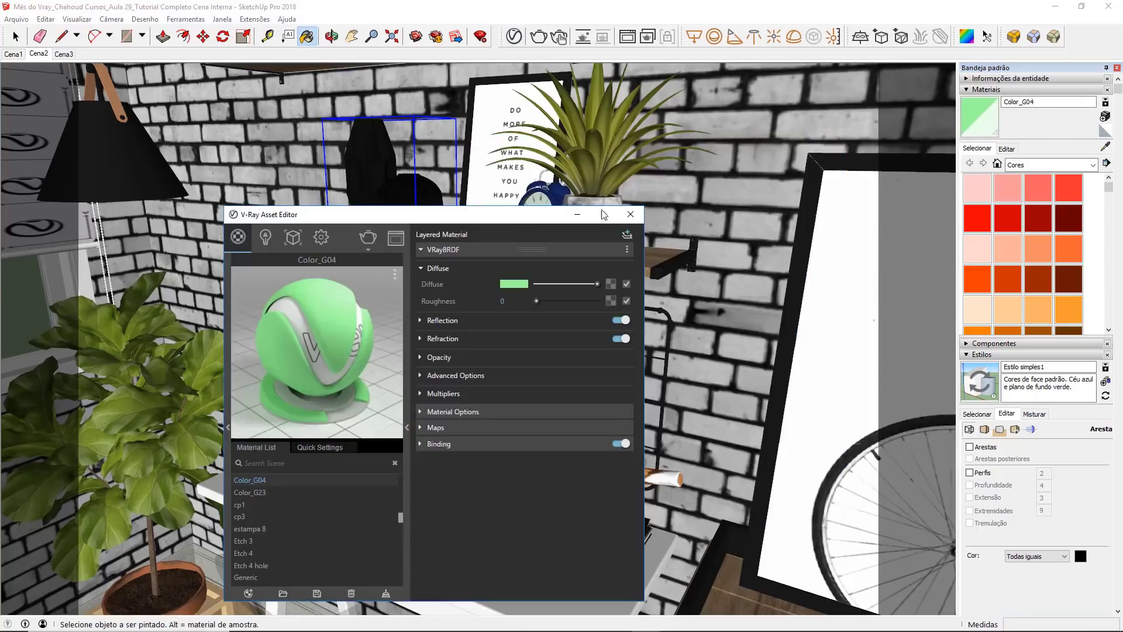
{"action": "left_click_drag", "start_coordinate": [536, 355], "coordinate": [600, 354]}
{"action": "left_click", "coordinate": [527, 321]}
{"action": "left_click_drag", "start_coordinate": [535, 336], "coordinate": [600, 336]}
{"action": "left_click", "coordinate": [504, 402]}
{"action": "double_click", "coordinate": [520, 402]}
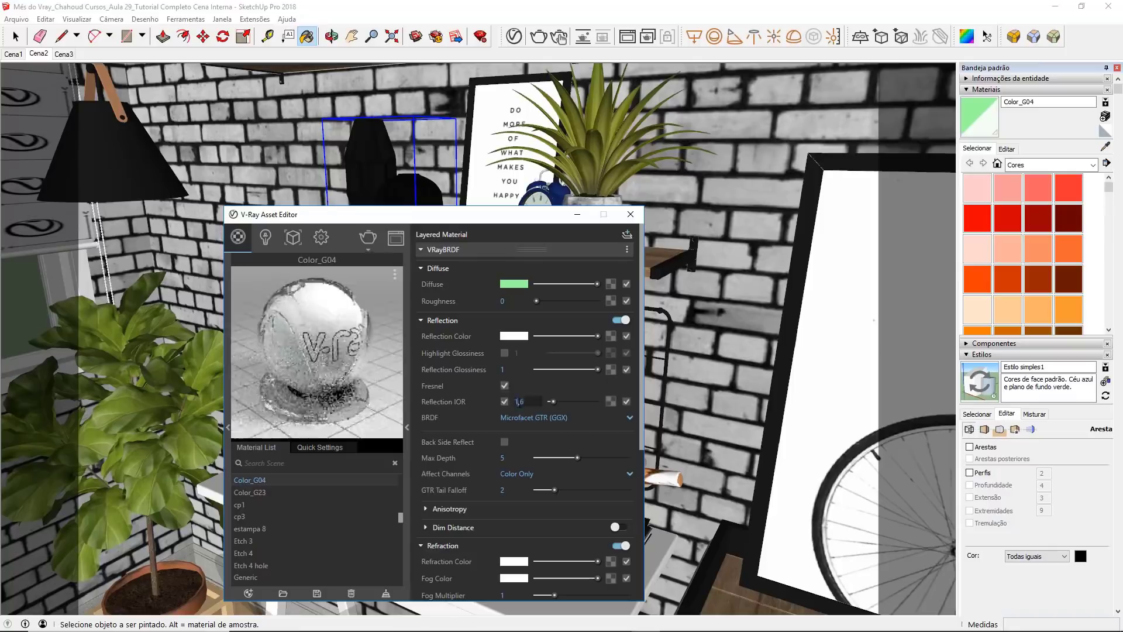
{"action": "type", "text": "2,2"}
{"action": "key", "text": "Return"}
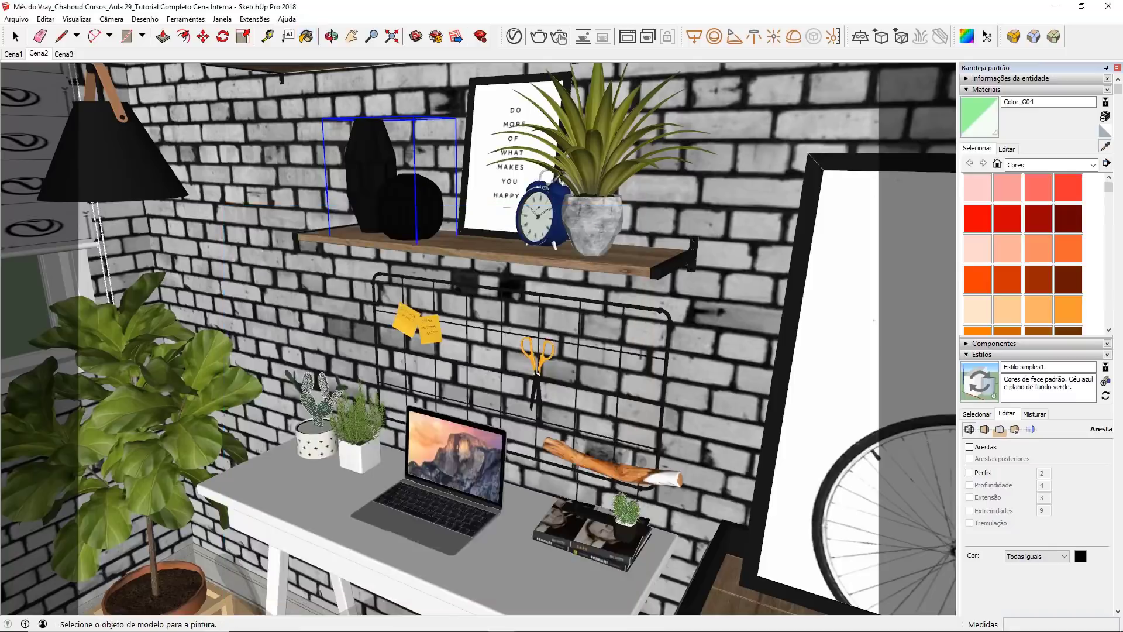
Step: Sample the Metal_Corrogated_Shiny material from the shelf area and change its diffuse to black
{"action": "scroll", "coordinate": [479, 193], "scroll_direction": "up", "scroll_amount": 3}
{"action": "left_click", "coordinate": [580, 252]}
{"action": "left_click", "coordinate": [514, 36]}
{"action": "right_click", "coordinate": [610, 285]}
{"action": "left_click", "coordinate": [585, 341]}
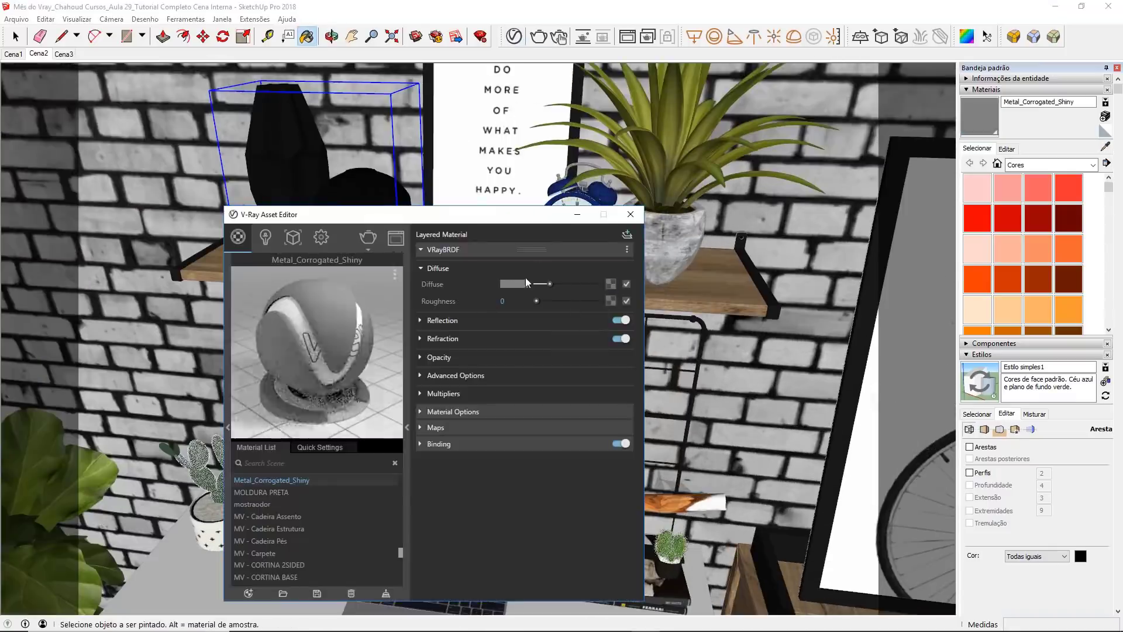
{"action": "left_click", "coordinate": [518, 284]}
{"action": "left_click_drag", "start_coordinate": [351, 418], "coordinate": [305, 470]}
{"action": "left_click", "coordinate": [687, 302]}
Step: Give Metal_Corrogated_Shiny a white reflection color, 0.95 reflection glossiness and a reflection IOR of 4
{"action": "left_click", "coordinate": [493, 321]}
{"action": "left_click_drag", "start_coordinate": [535, 336], "coordinate": [600, 336]}
{"action": "double_click", "coordinate": [505, 369]}
{"action": "type", "text": ",95"}
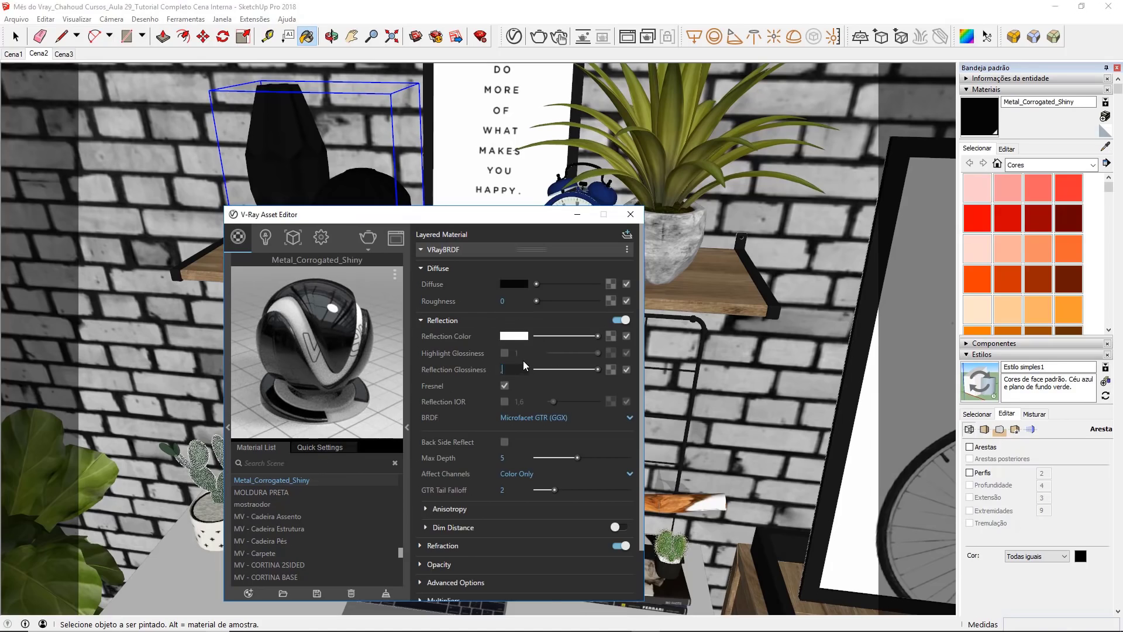
{"action": "key", "text": "Return"}
{"action": "left_click", "coordinate": [505, 402]}
{"action": "double_click", "coordinate": [519, 401]}
{"action": "type", "text": "4"}
{"action": "key", "text": "Return"}
{"action": "left_click", "coordinate": [631, 215]}
Step: Sample MV - Decor 01 from the faceted vases and paint the round plant pot on the upper shelf with it
{"action": "left_click", "coordinate": [1105, 147]}
{"action": "scroll", "coordinate": [421, 457], "scroll_direction": "down", "scroll_amount": 3}
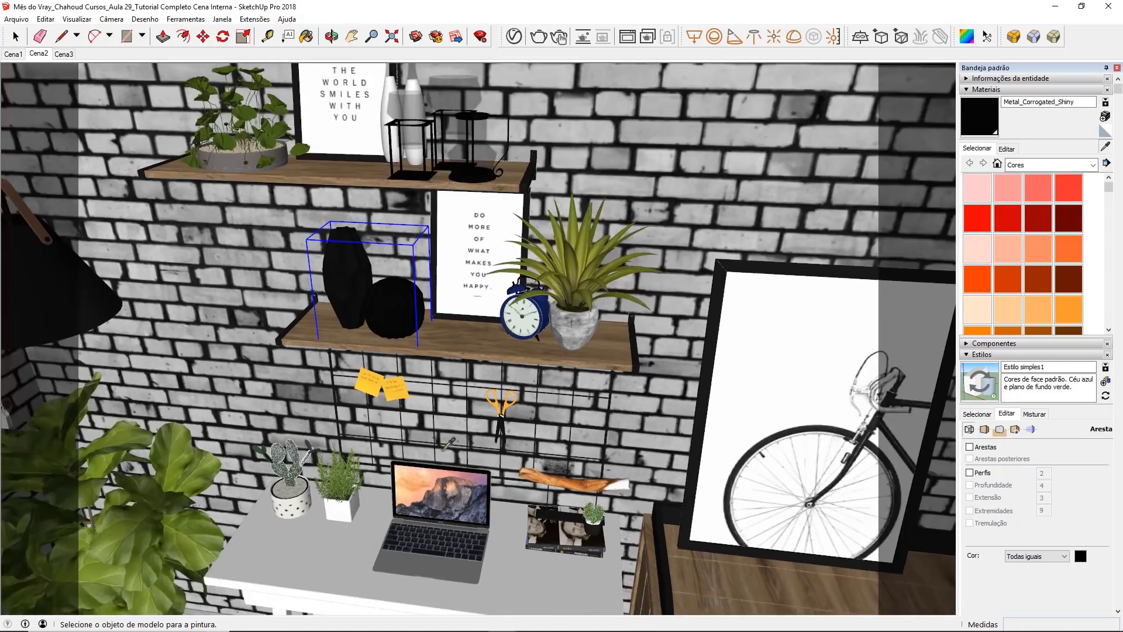
{"action": "middle_click_drag", "start_coordinate": [404, 321], "coordinate": [391, 385]}
{"action": "left_click", "coordinate": [357, 347]}
{"action": "key", "text": "space"}
{"action": "double_click", "coordinate": [264, 196]}
{"action": "double_click", "coordinate": [265, 196]}
{"action": "left_click", "coordinate": [264, 196]}
{"action": "key", "text": "b"}
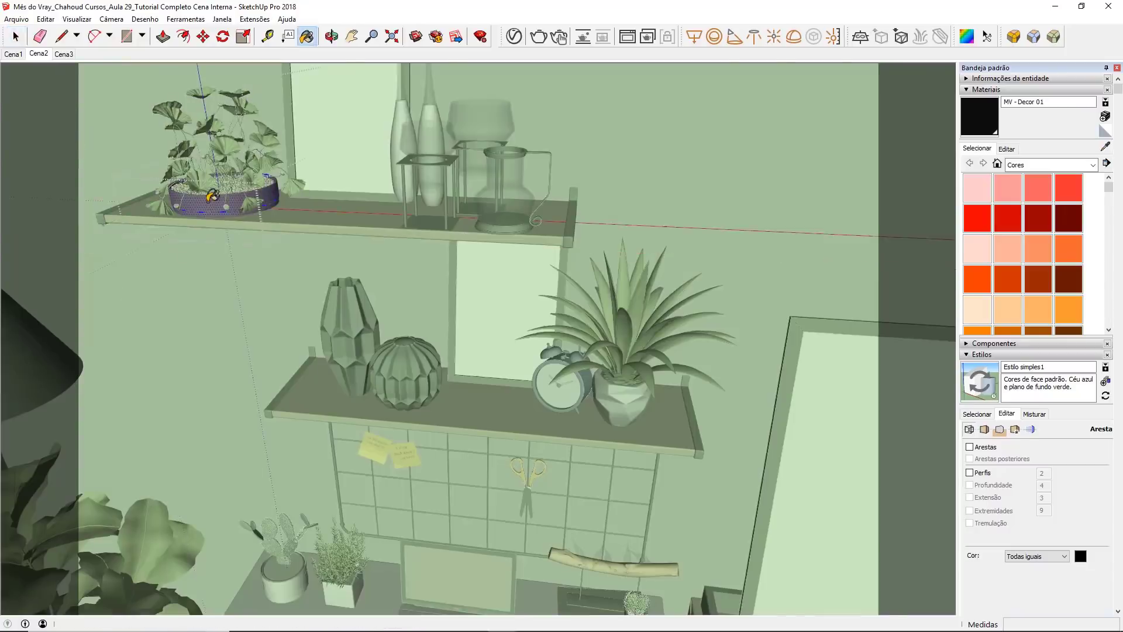
{"action": "left_click", "coordinate": [264, 196]}
{"action": "key", "text": "space"}
{"action": "left_click", "coordinate": [327, 169]}
{"action": "left_click", "coordinate": [328, 169]}
Step: Sample the black holder frames' 02 - Default1 material and give it a near-white reflection color and 0.95 reflection glossiness
{"action": "left_click", "coordinate": [1105, 147]}
{"action": "scroll", "coordinate": [462, 216], "scroll_direction": "up", "scroll_amount": 3}
{"action": "middle_click_drag", "start_coordinate": [462, 234], "coordinate": [524, 327]}
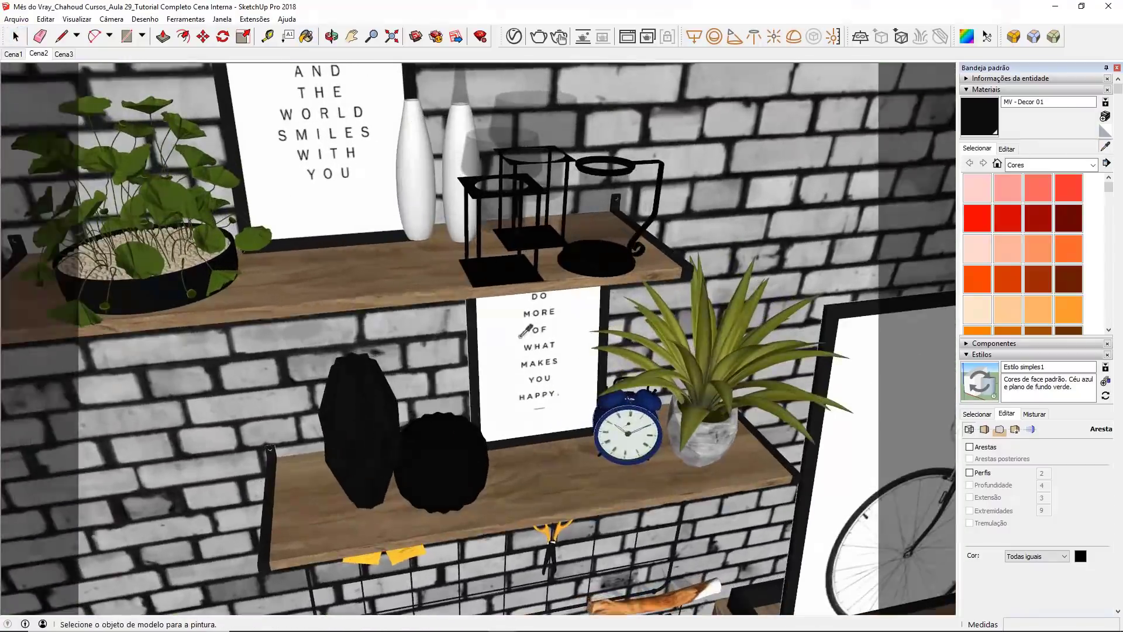
{"action": "left_click", "coordinate": [507, 272]}
{"action": "left_click", "coordinate": [514, 37]}
{"action": "left_click", "coordinate": [549, 320]}
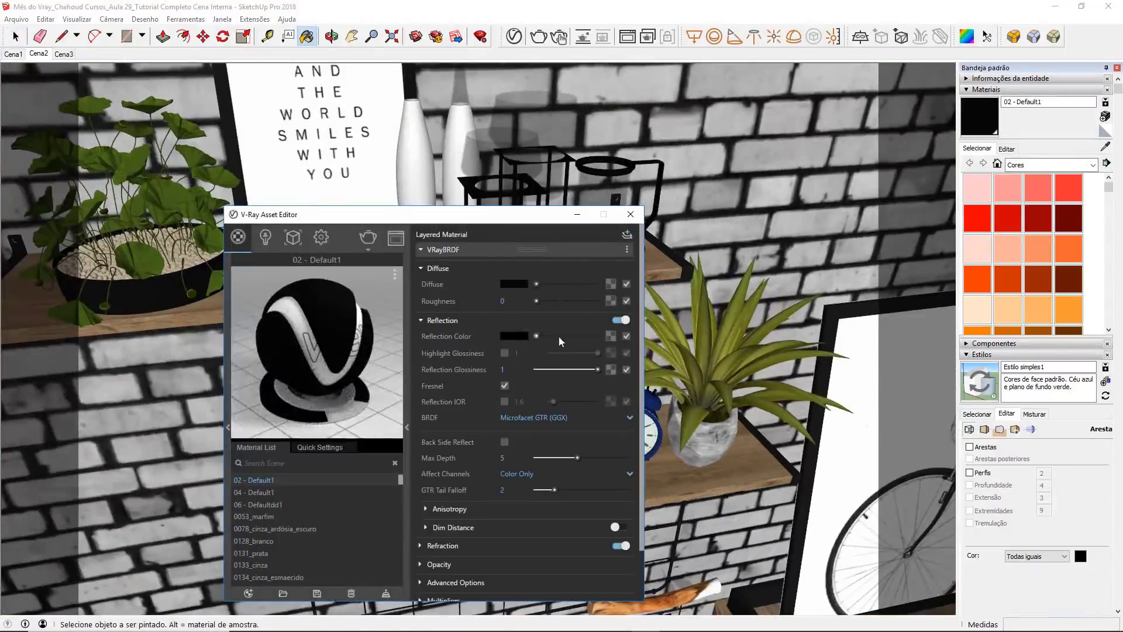
{"action": "double_click", "coordinate": [516, 370]}
{"action": "type", "text": "95"}
{"action": "key", "text": "Return"}
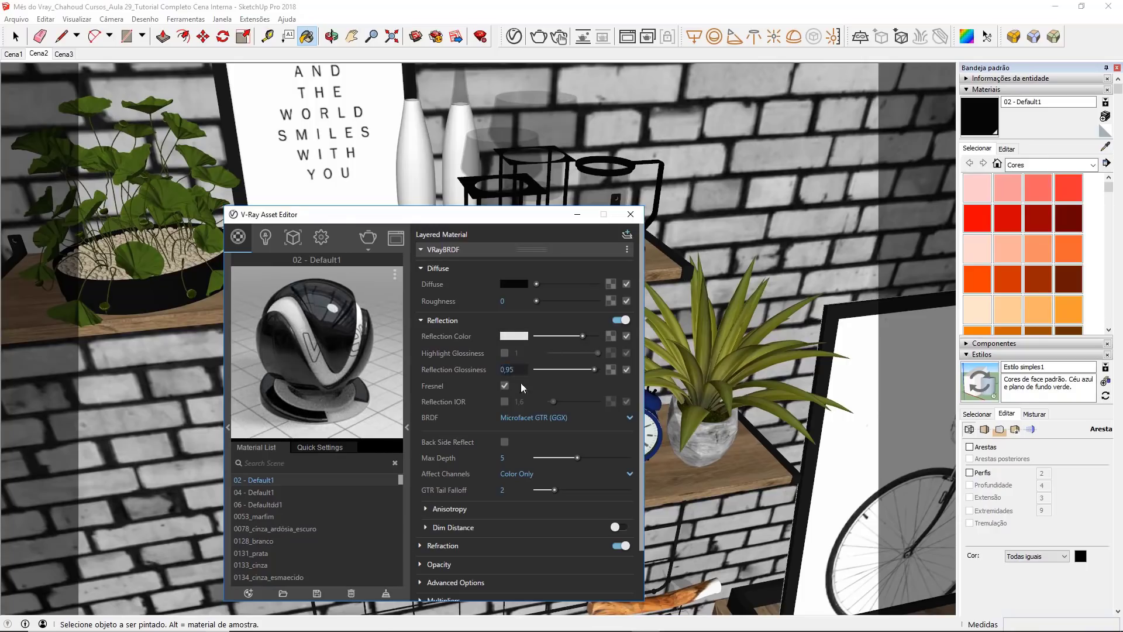
{"action": "left_click", "coordinate": [630, 214]}
Step: Darken the white bottle vases' 04 - Default1 diffuse to near-black, with a near-white reflection color and 0.9 reflection glossiness
{"action": "left_click", "coordinate": [1105, 147]}
{"action": "left_click", "coordinate": [461, 158]}
{"action": "left_click", "coordinate": [514, 38]}
{"action": "left_click", "coordinate": [462, 320]}
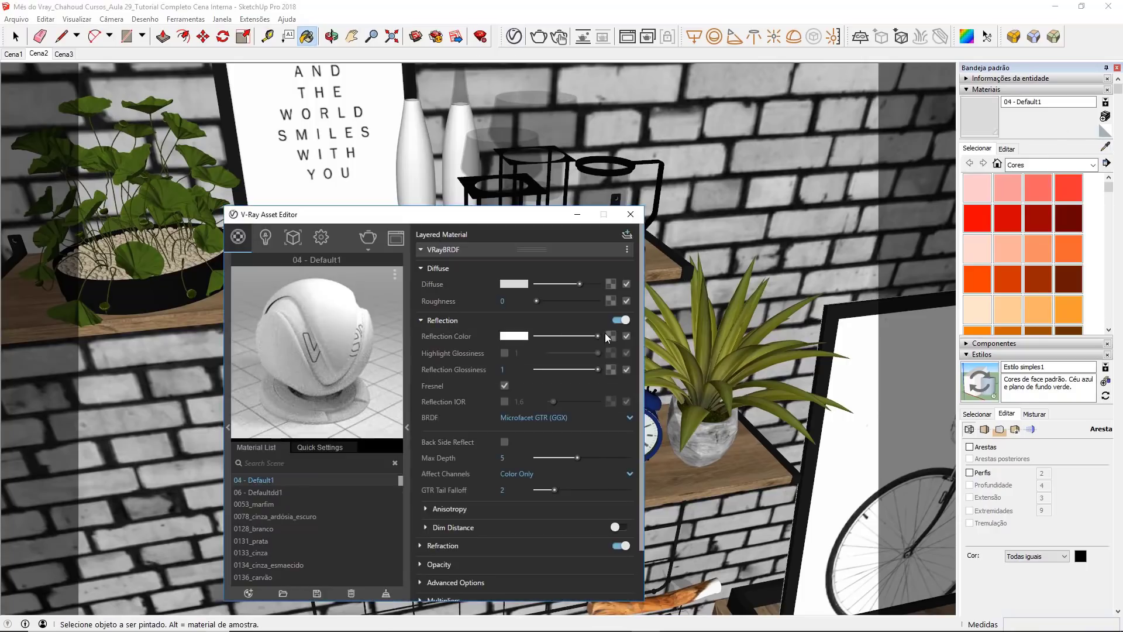
{"action": "left_click", "coordinate": [511, 285]}
{"action": "left_click_drag", "start_coordinate": [449, 338], "coordinate": [326, 460]}
{"action": "left_click_drag", "start_coordinate": [597, 336], "coordinate": [590, 370]}
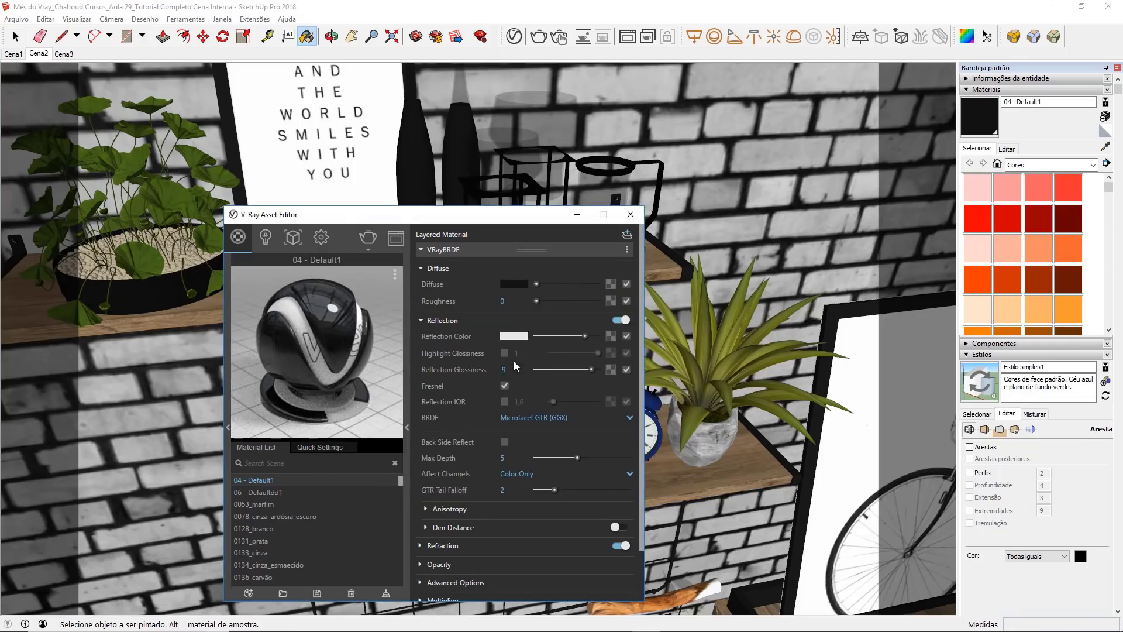
{"action": "left_click", "coordinate": [630, 214]}
Step: From the Cena2 view, sample the wood floor and load another image from the Texturas folder into MV - Piso de Madeira's diffuse texture
{"action": "left_click", "coordinate": [16, 36]}
{"action": "left_click", "coordinate": [39, 53]}
{"action": "left_click", "coordinate": [1105, 147]}
{"action": "left_click", "coordinate": [351, 562]}
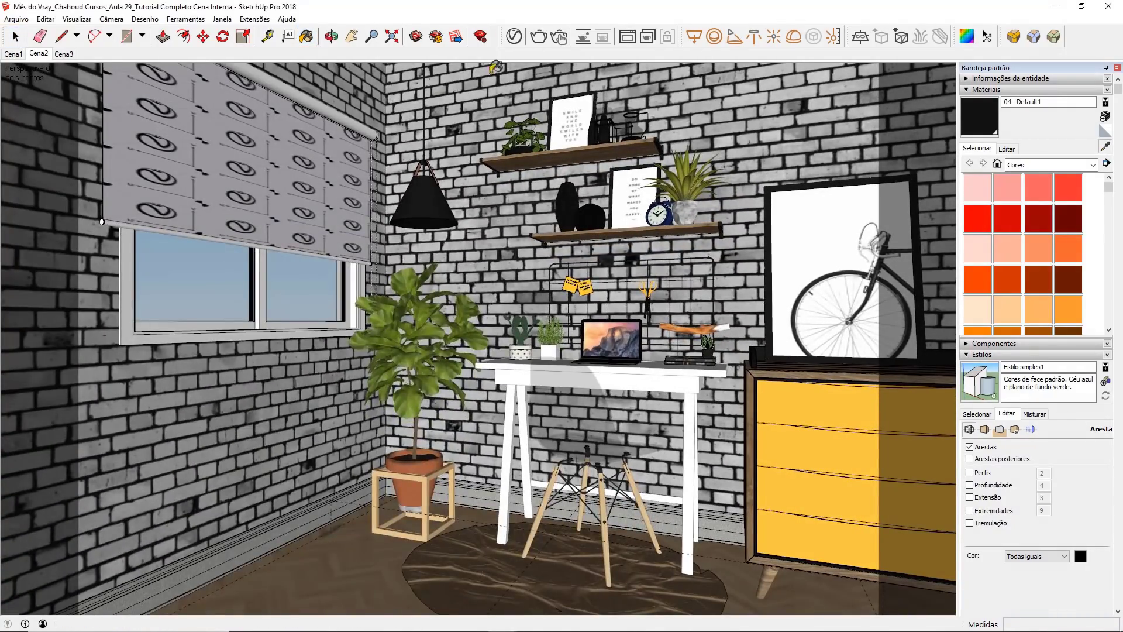
{"action": "left_click", "coordinate": [514, 36]}
{"action": "left_click", "coordinate": [610, 285]}
{"action": "left_click", "coordinate": [625, 402]}
{"action": "left_click", "coordinate": [351, 128]}
{"action": "left_click", "coordinate": [363, 127]}
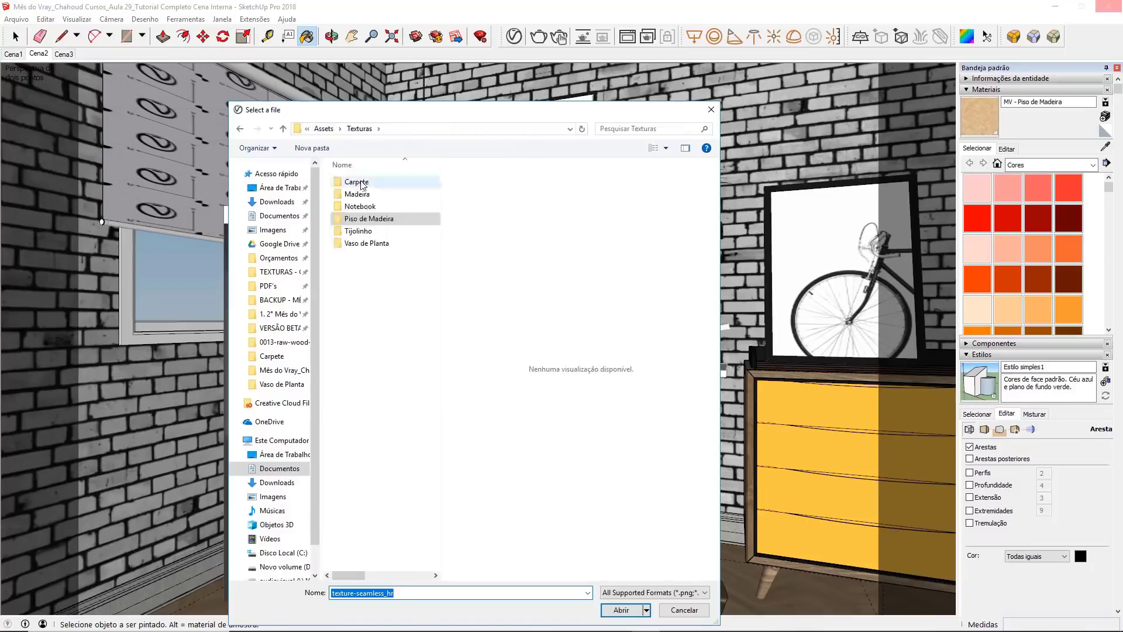
{"action": "double_click", "coordinate": [359, 183]}
{"action": "double_click", "coordinate": [365, 261]}
{"action": "double_click", "coordinate": [364, 202]}
{"action": "left_click", "coordinate": [433, 584]}
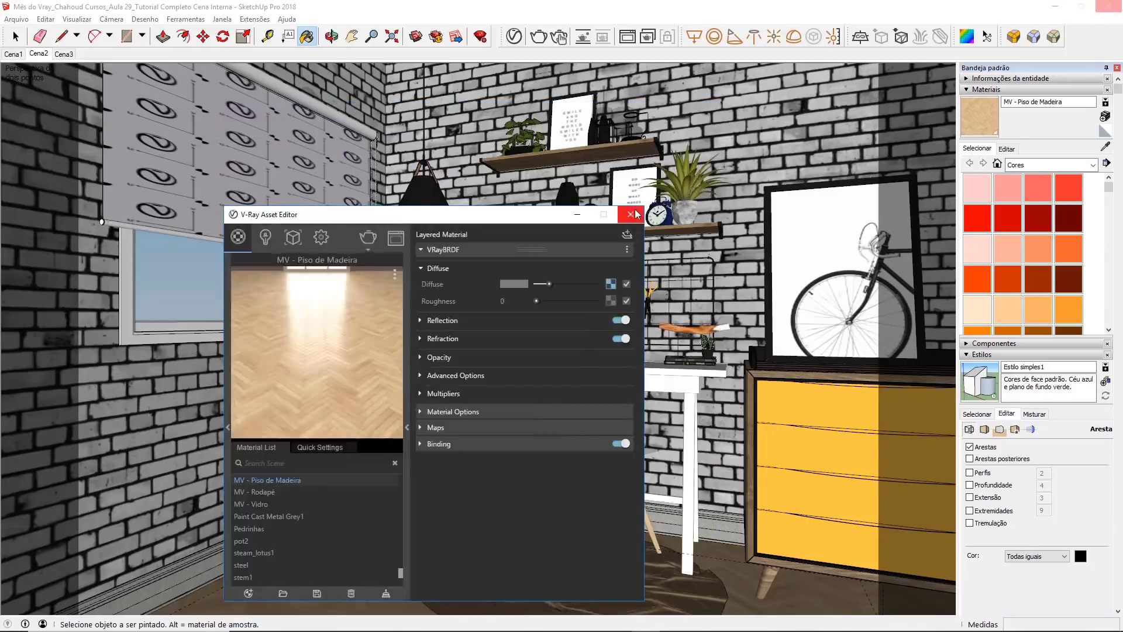
{"action": "left_click", "coordinate": [631, 214]}
Step: Render the scene and set the rug's V-Ray Fur length to 0.5
{"action": "left_click", "coordinate": [538, 37]}
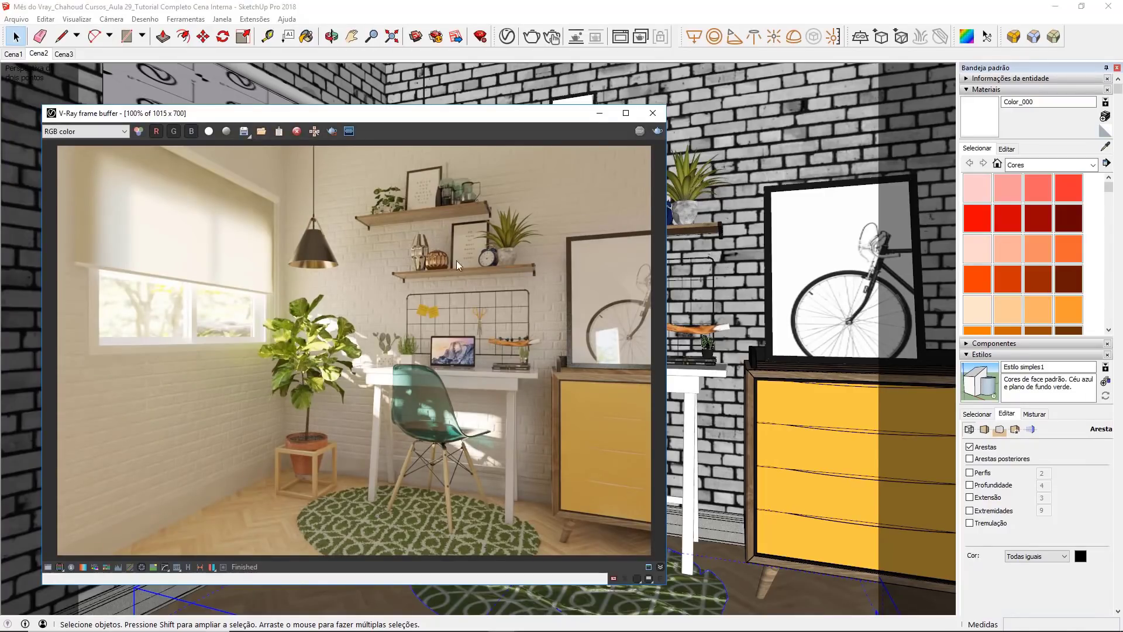
{"action": "left_click", "coordinate": [507, 37]}
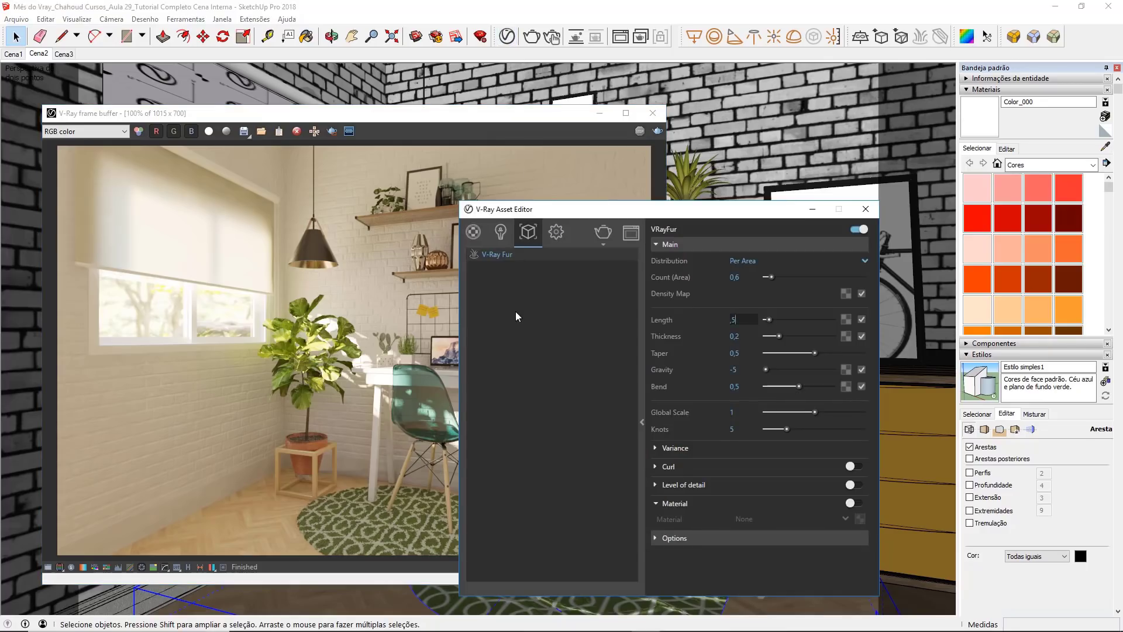
{"action": "key", "text": "Return"}
{"action": "key", "text": "Return"}
{"action": "left_click_drag", "start_coordinate": [581, 220], "coordinate": [778, 219]}
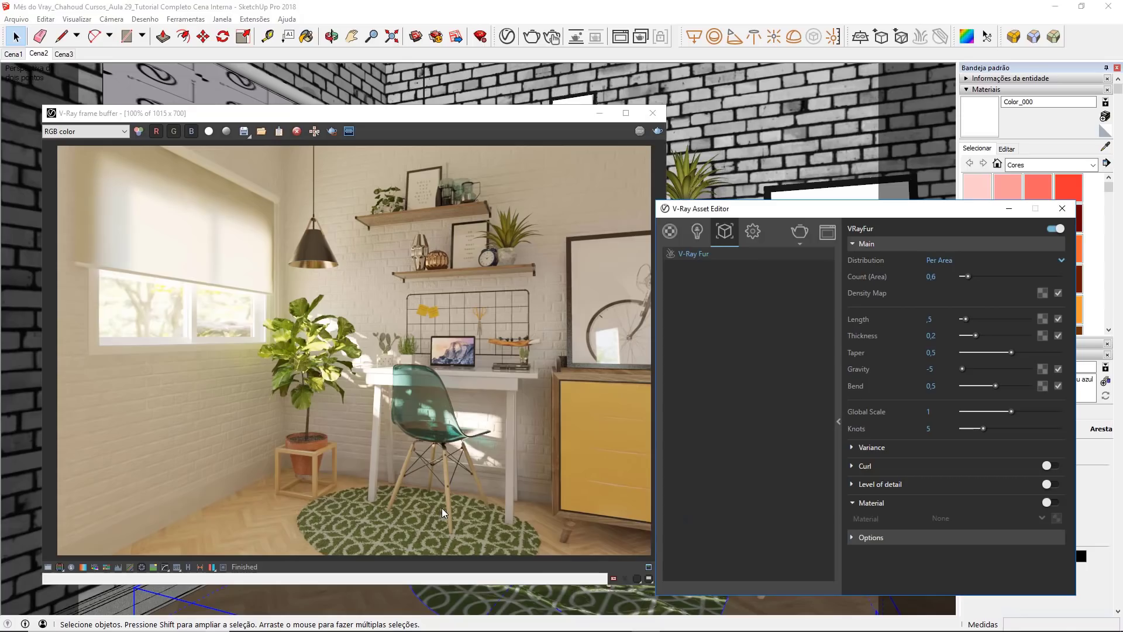
{"action": "left_click", "coordinate": [1062, 209]}
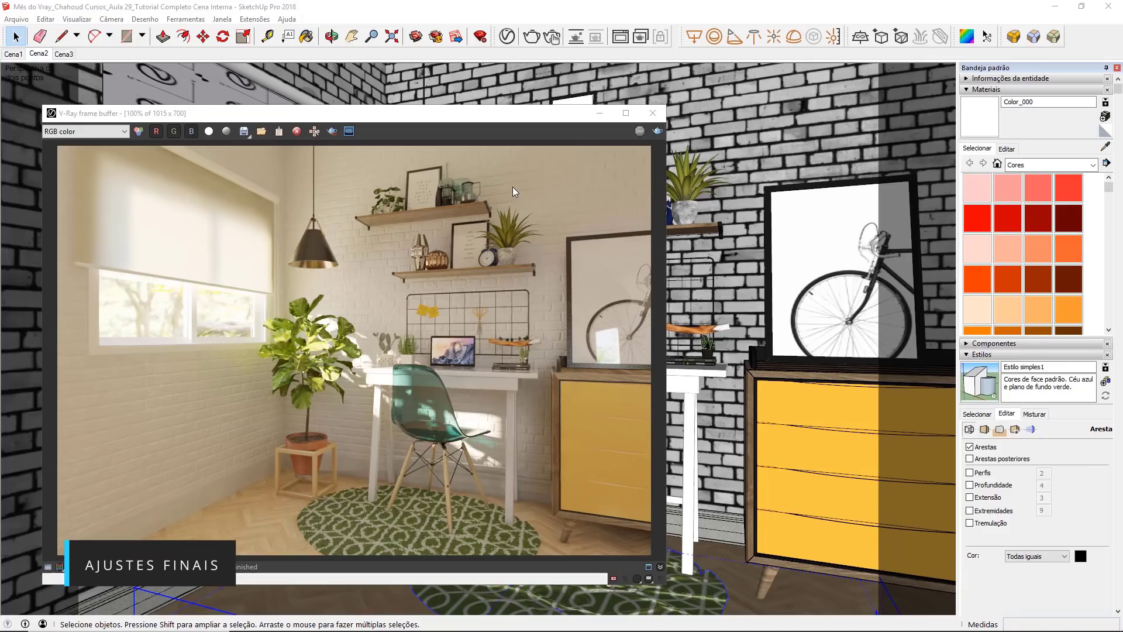
Step: Correct the render in the frame buffer with exposure 2.06, highlight burn 0.02 and contrast 0.20
{"action": "left_click", "coordinate": [47, 567]}
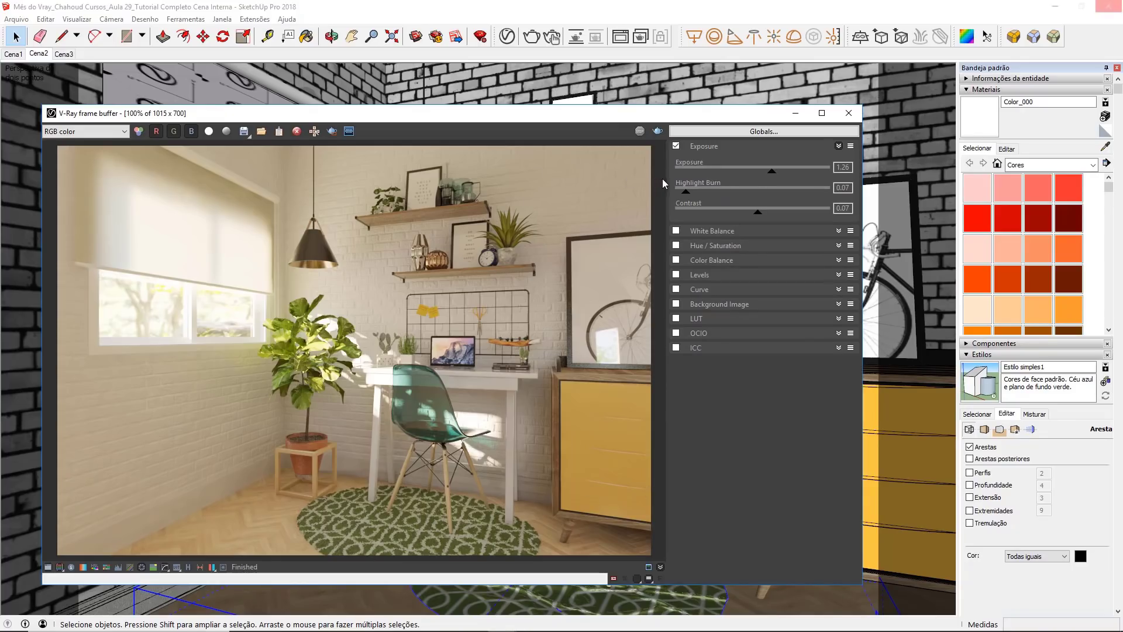
{"action": "left_click_drag", "start_coordinate": [774, 175], "coordinate": [786, 176]}
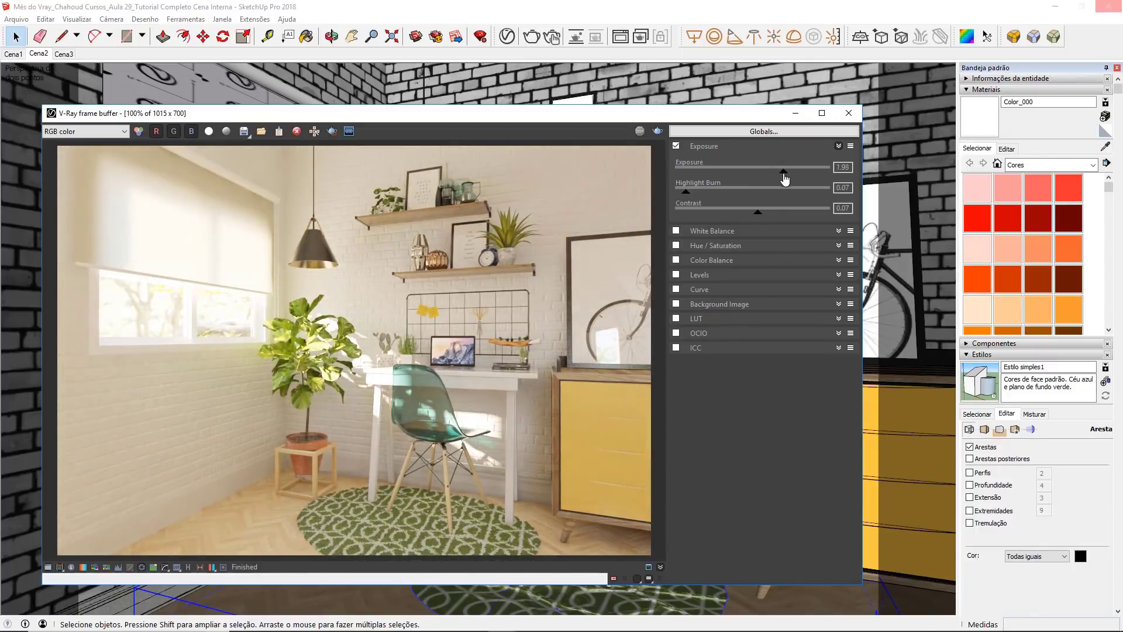
{"action": "left_click_drag", "start_coordinate": [784, 178], "coordinate": [786, 178]}
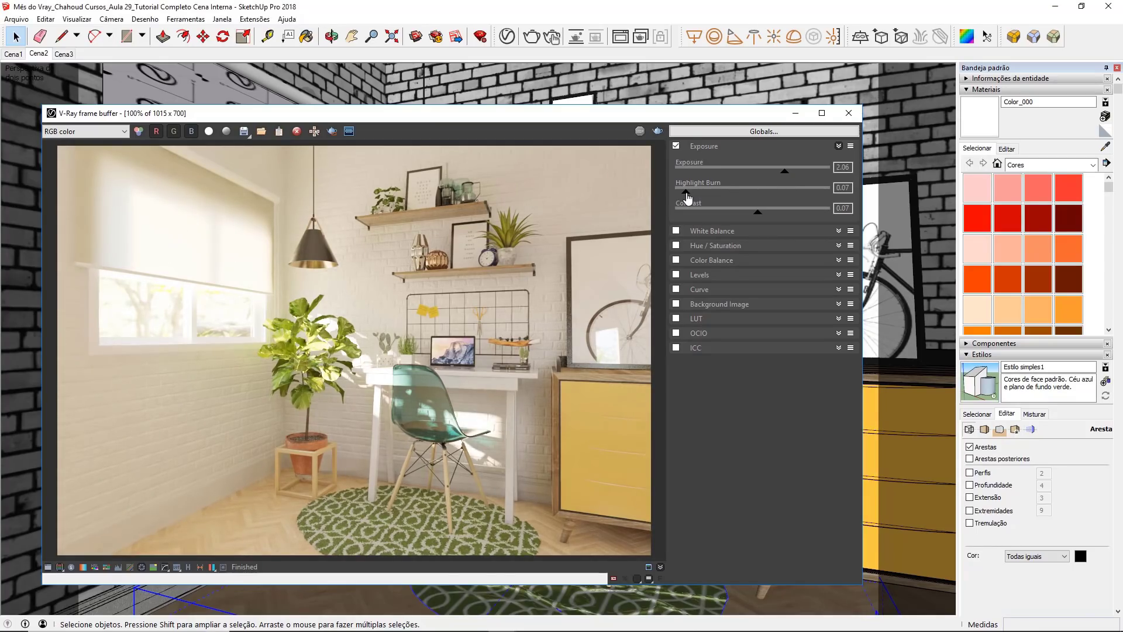
{"action": "left_click_drag", "start_coordinate": [687, 198], "coordinate": [682, 199]}
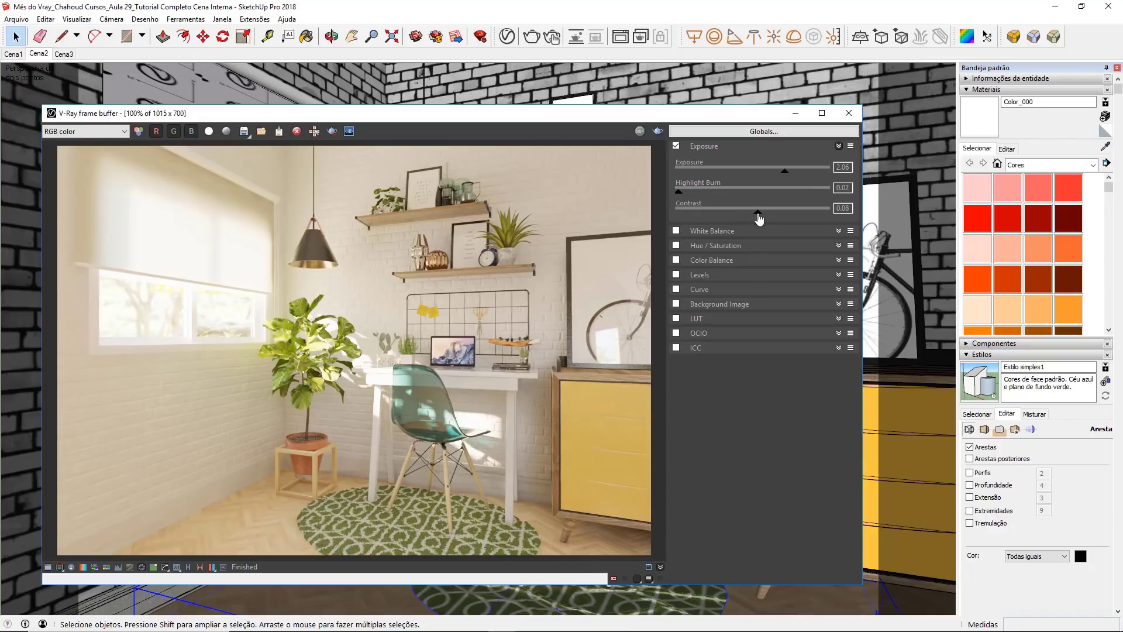
{"action": "left_click_drag", "start_coordinate": [758, 217], "coordinate": [768, 219]}
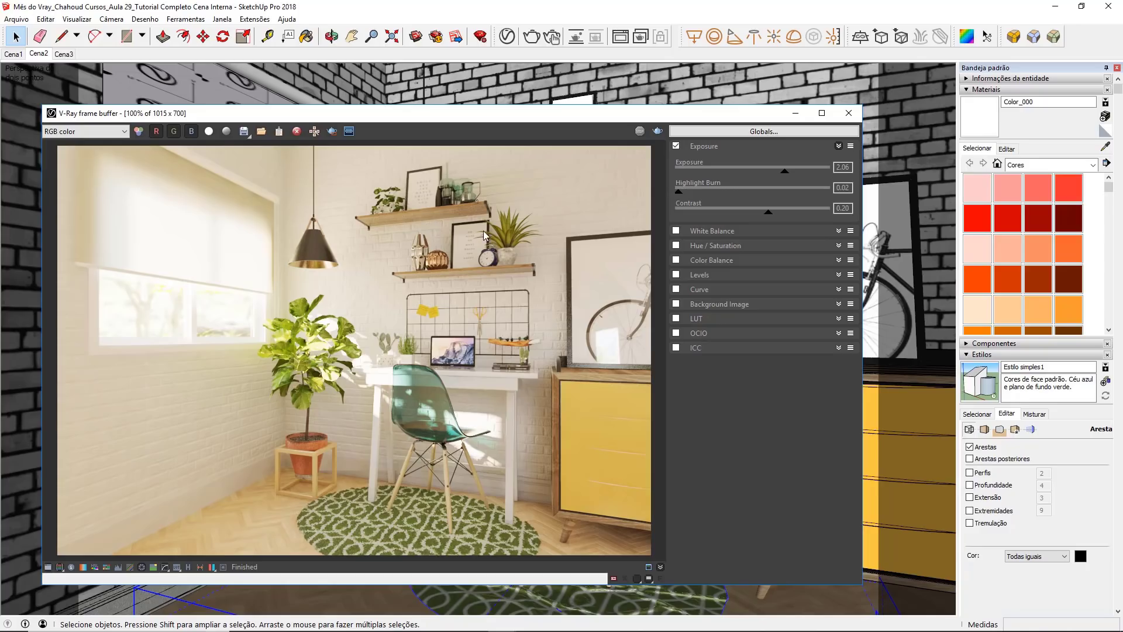
Step: Compare the render with and without the exposure correction, leave the correction enabled and close the frame buffer
{"action": "left_click", "coordinate": [676, 146]}
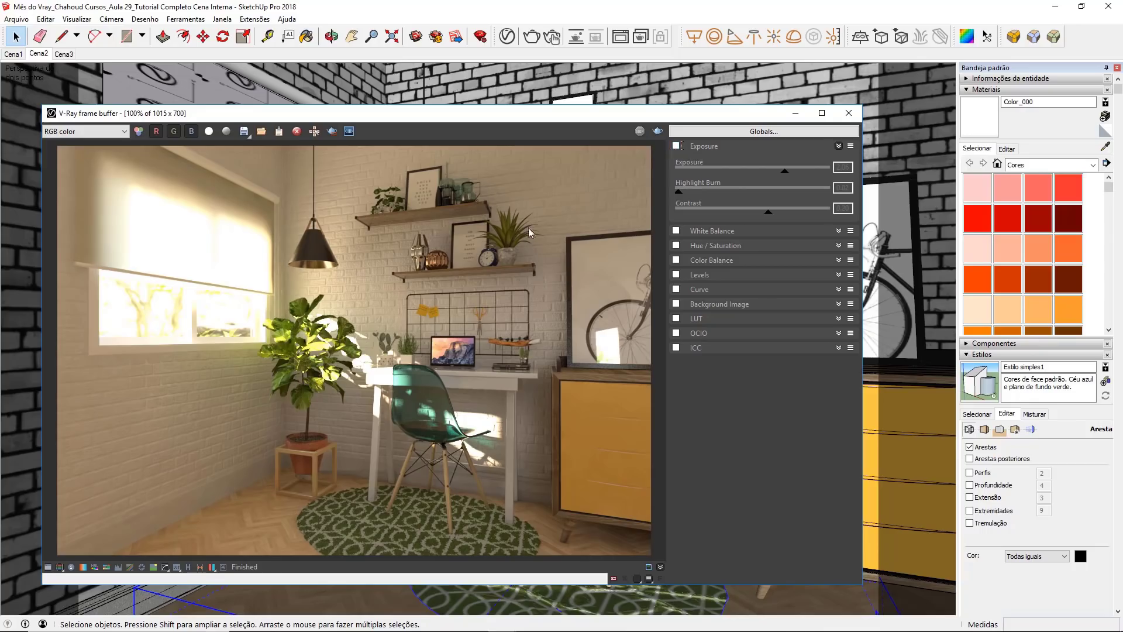
{"action": "left_click", "coordinate": [677, 146]}
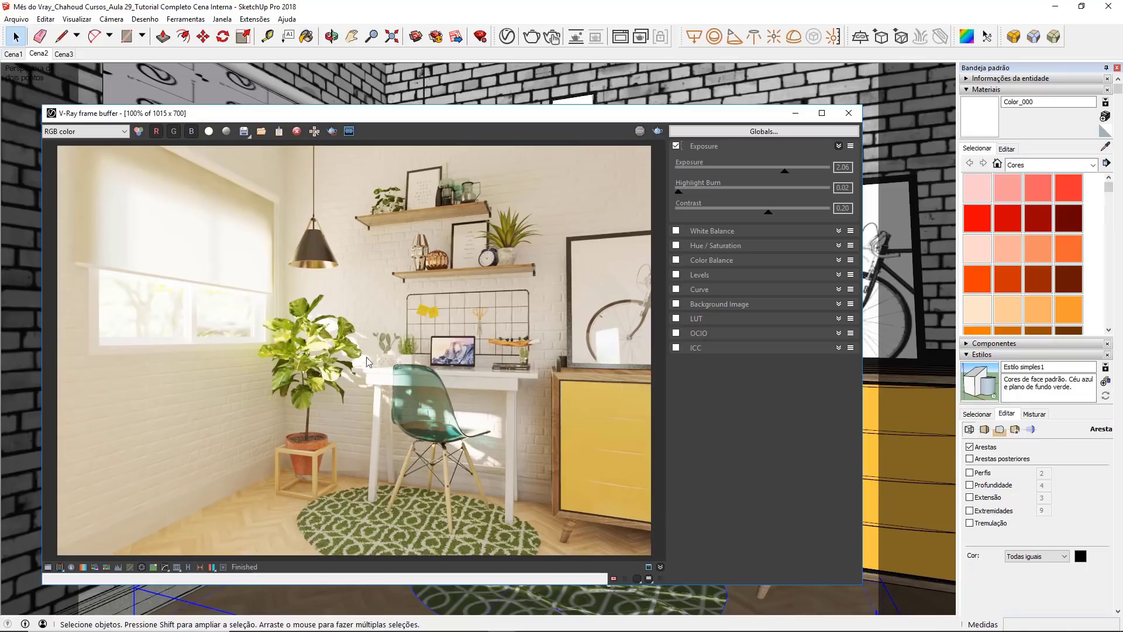
{"action": "left_click", "coordinate": [48, 567]}
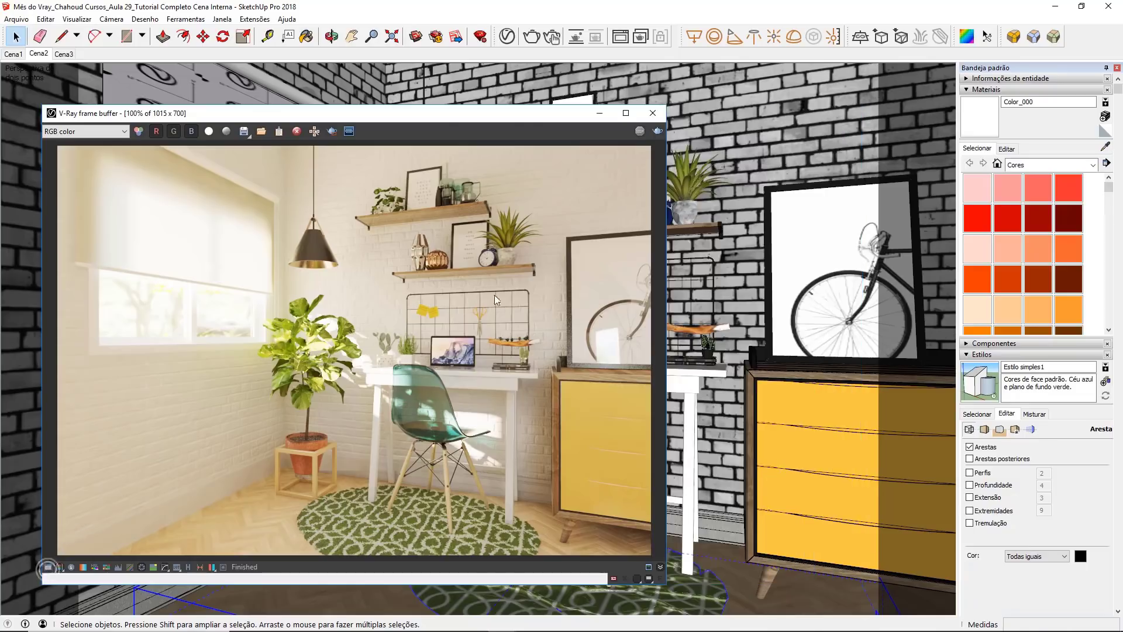
{"action": "left_click", "coordinate": [652, 112]}
Step: Open the Render Output settings in the V-Ray Asset Editor
{"action": "left_click", "coordinate": [507, 37]}
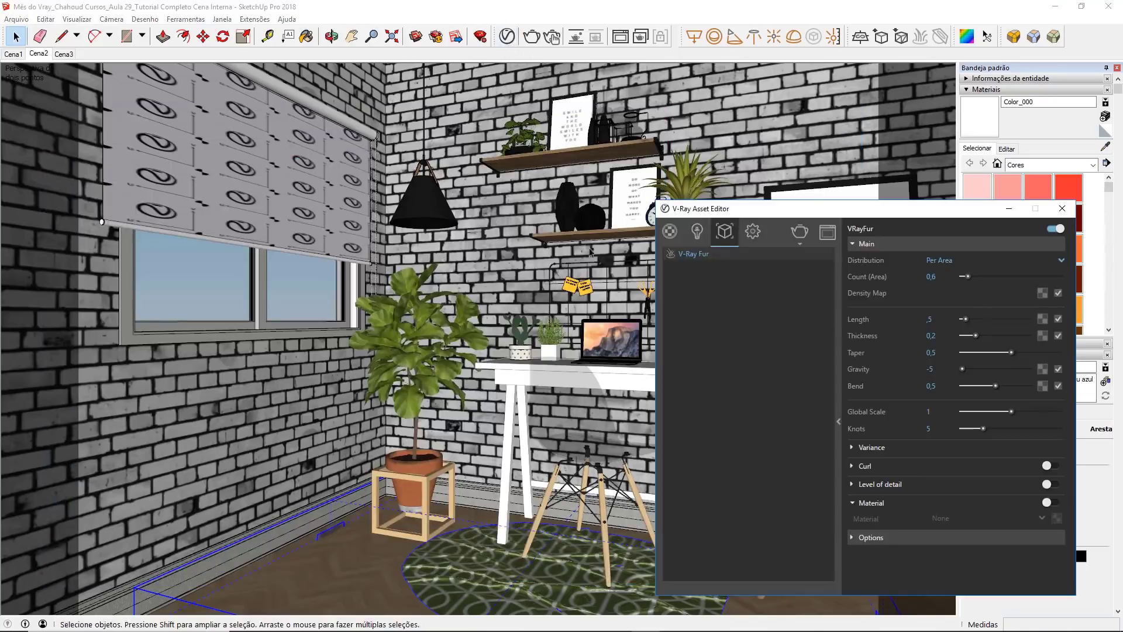
{"action": "left_click", "coordinate": [754, 233]}
{"action": "left_click_drag", "start_coordinate": [757, 213], "coordinate": [681, 210]}
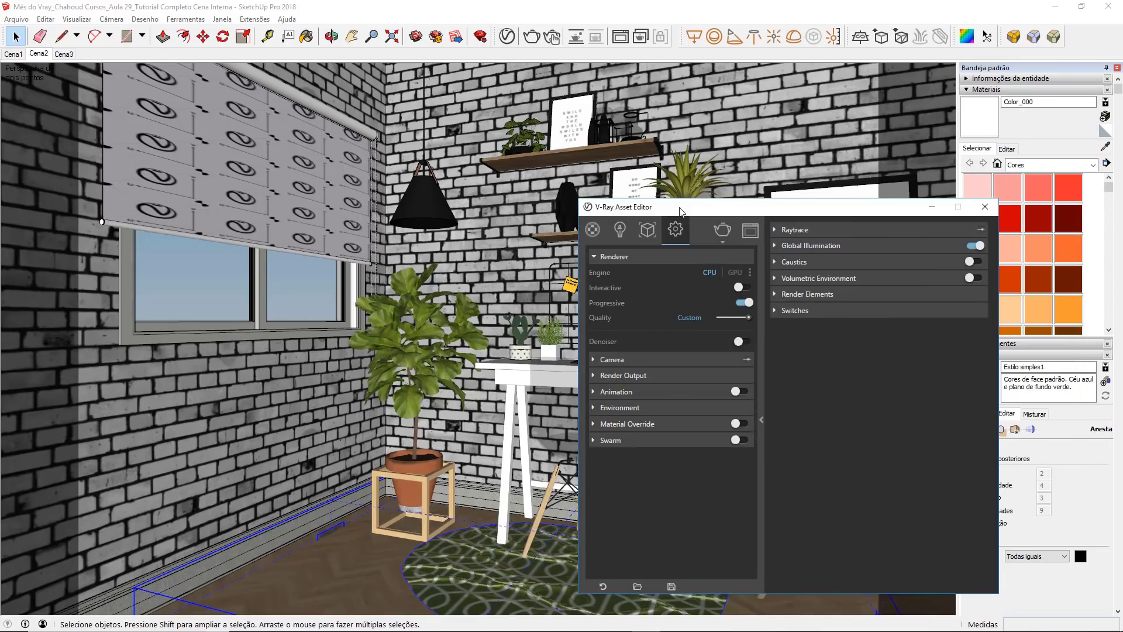
{"action": "left_click", "coordinate": [653, 374]}
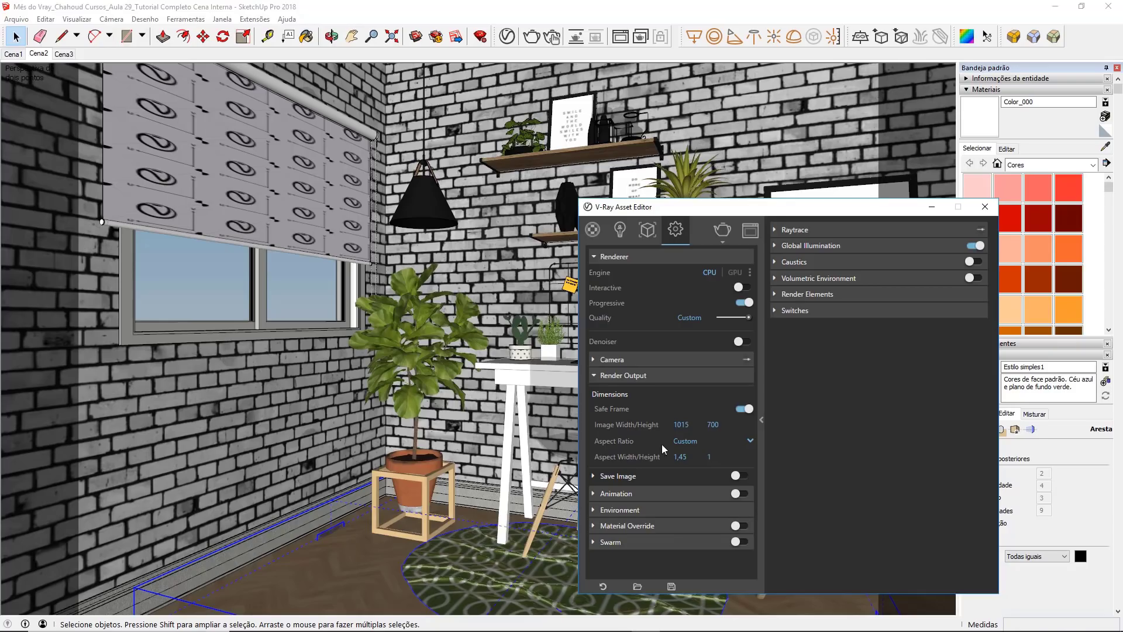
Step: Set the render output size to 1392 × 960 and turn on saving of the rendered image
{"action": "left_click_drag", "start_coordinate": [727, 425], "coordinate": [685, 423]}
{"action": "left_click_drag", "start_coordinate": [726, 424], "coordinate": [702, 428]}
{"action": "left_click", "coordinate": [595, 476]}
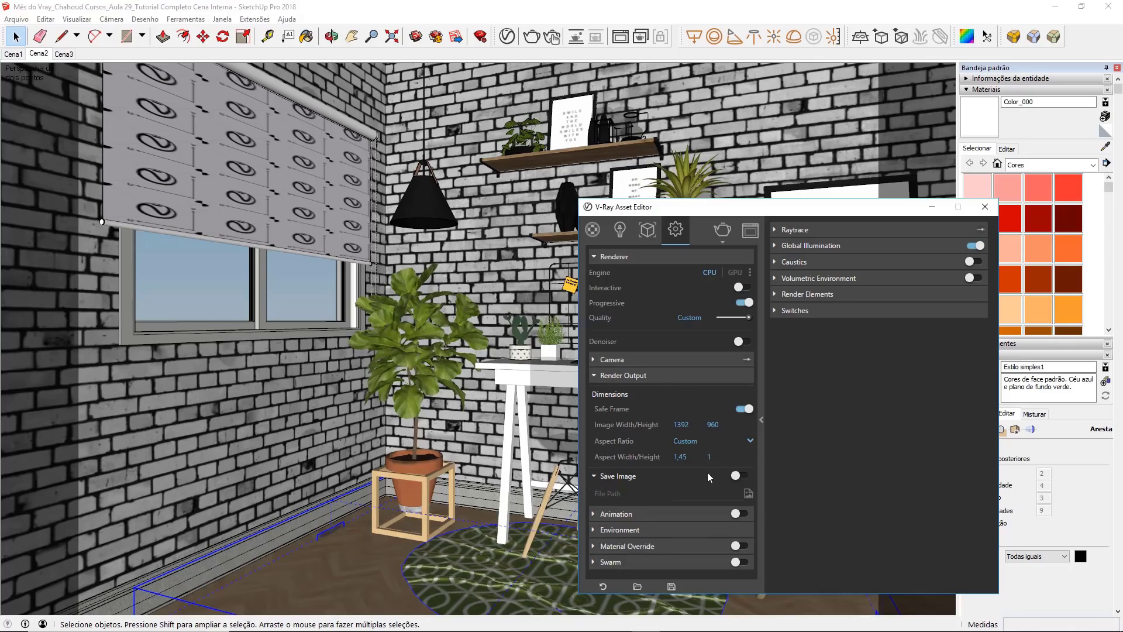
{"action": "left_click", "coordinate": [737, 475]}
Step: For the image's save location, create a folder named Render inside the Assets folder and open it
{"action": "left_click", "coordinate": [748, 493]}
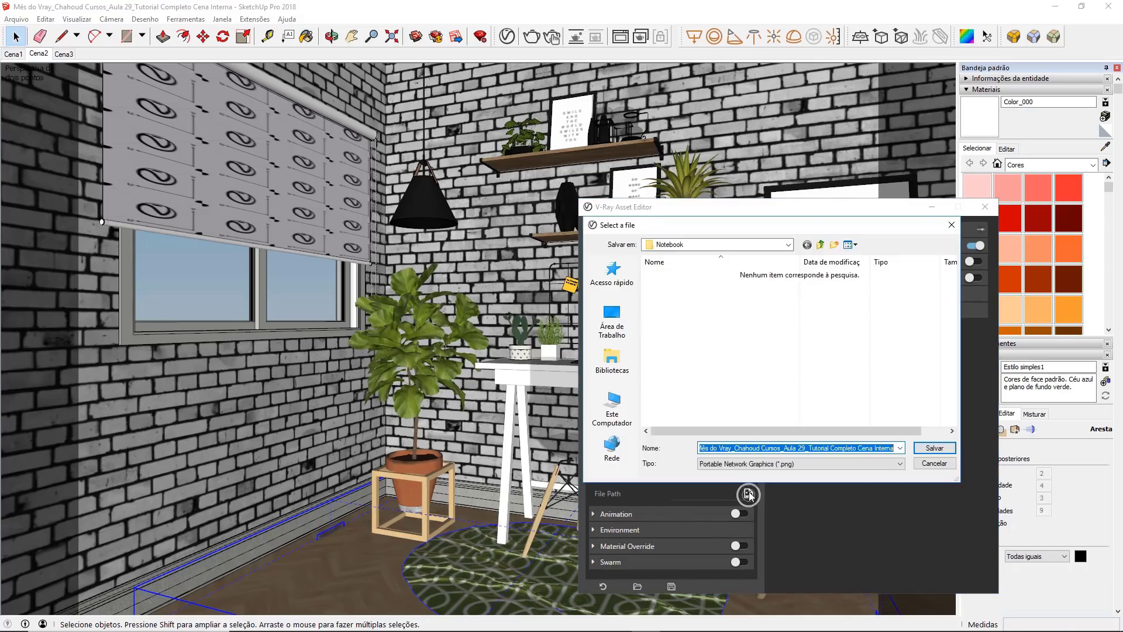
{"action": "left_click", "coordinate": [821, 245]}
{"action": "left_click", "coordinate": [821, 245]}
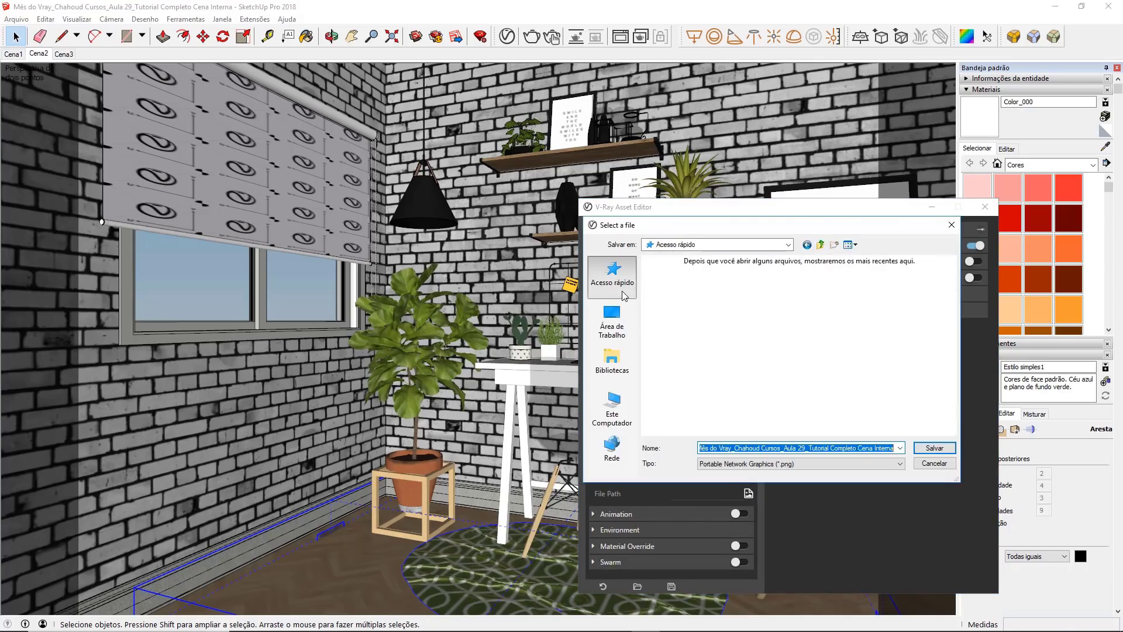
{"action": "left_click", "coordinate": [807, 245]}
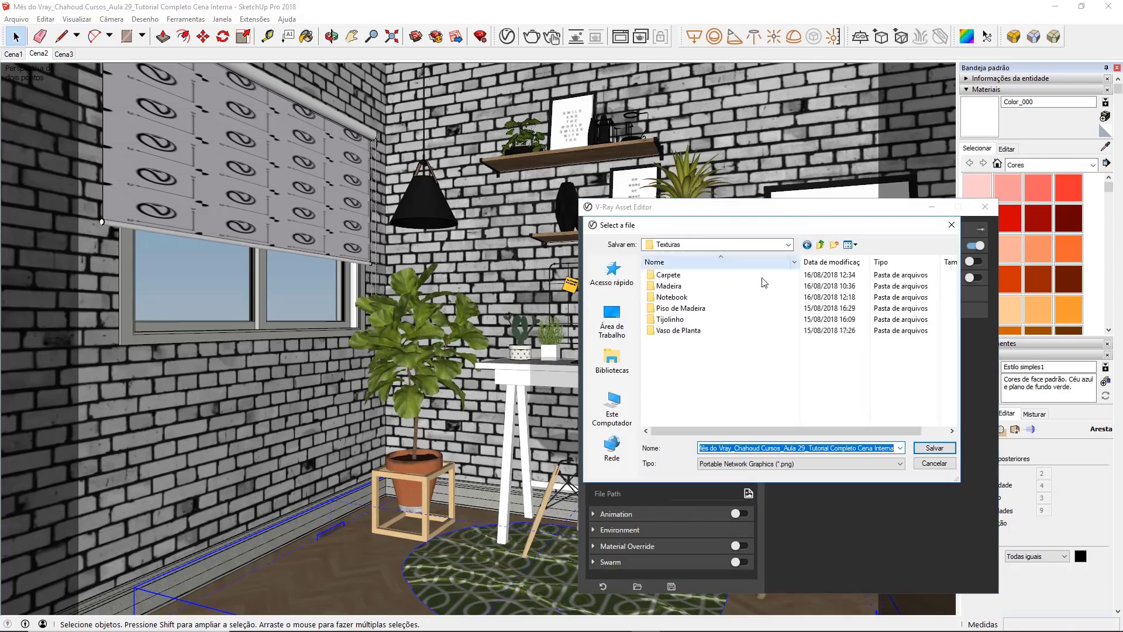
{"action": "left_click", "coordinate": [822, 244]}
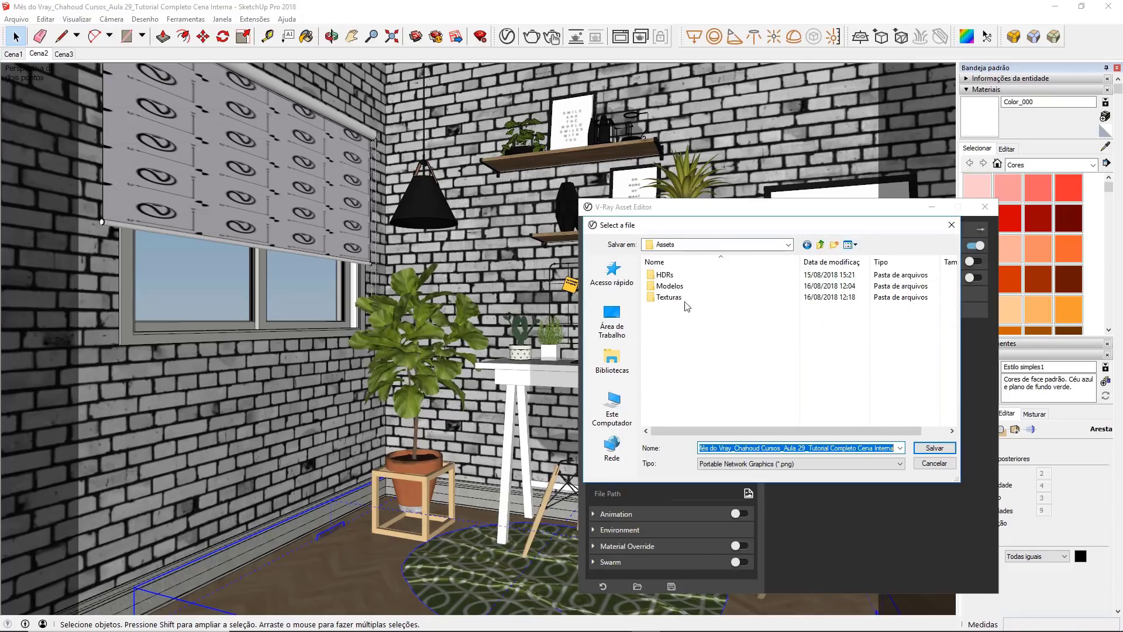
{"action": "right_click", "coordinate": [703, 394]}
{"action": "mouse_move", "coordinate": [743, 513]}
{"action": "left_click", "coordinate": [865, 332]}
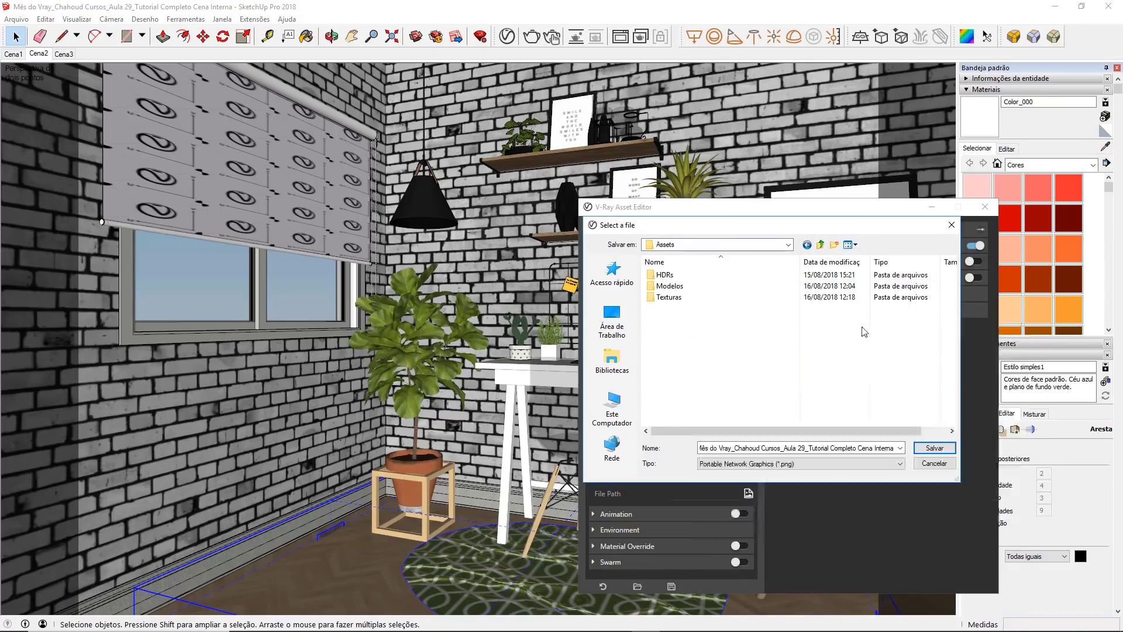
{"action": "type", "text": "Render"}
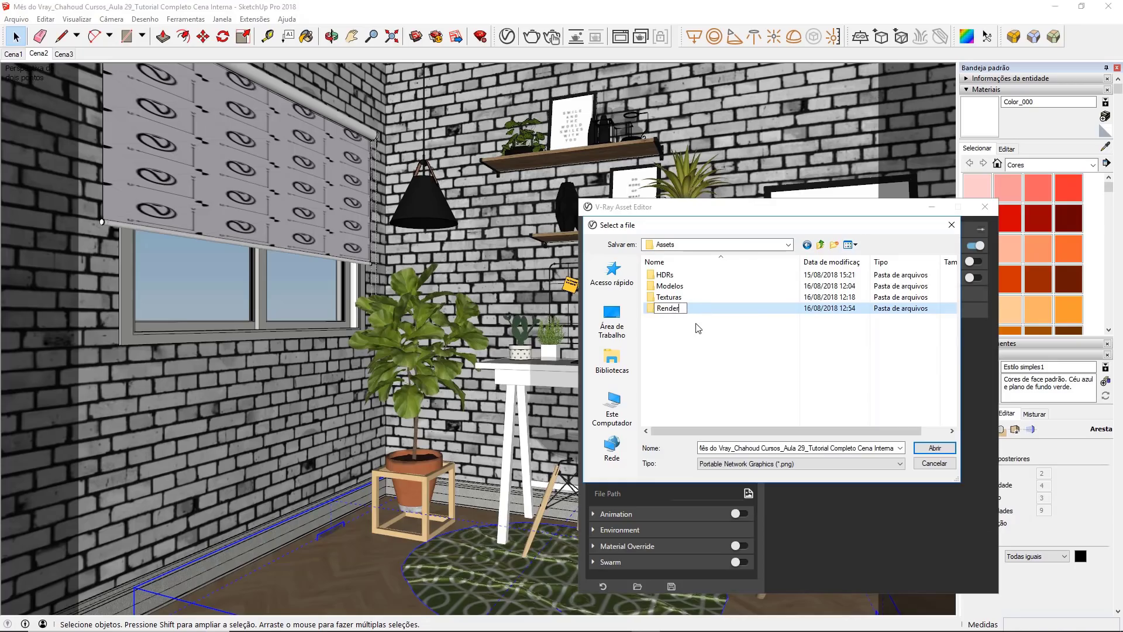
{"action": "key", "text": "Return"}
{"action": "key", "text": "Return"}
Step: Name the output image Render Final and save it as a PNG in the Render folder
{"action": "left_click", "coordinate": [751, 443]}
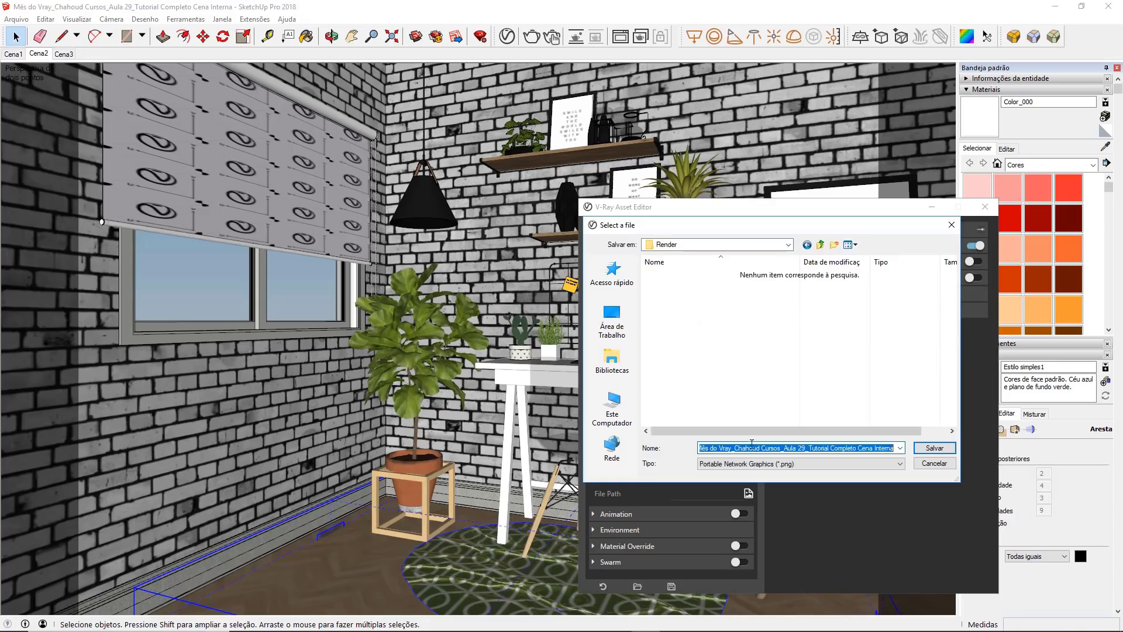
{"action": "type", "text": "Render Final"}
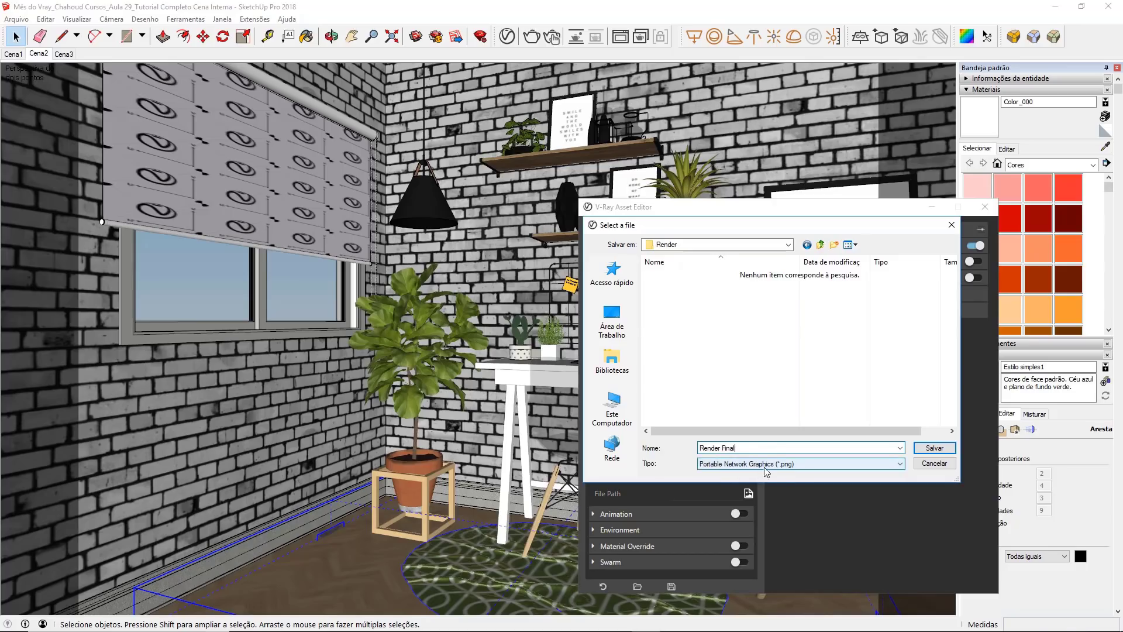
{"action": "key", "text": "Return"}
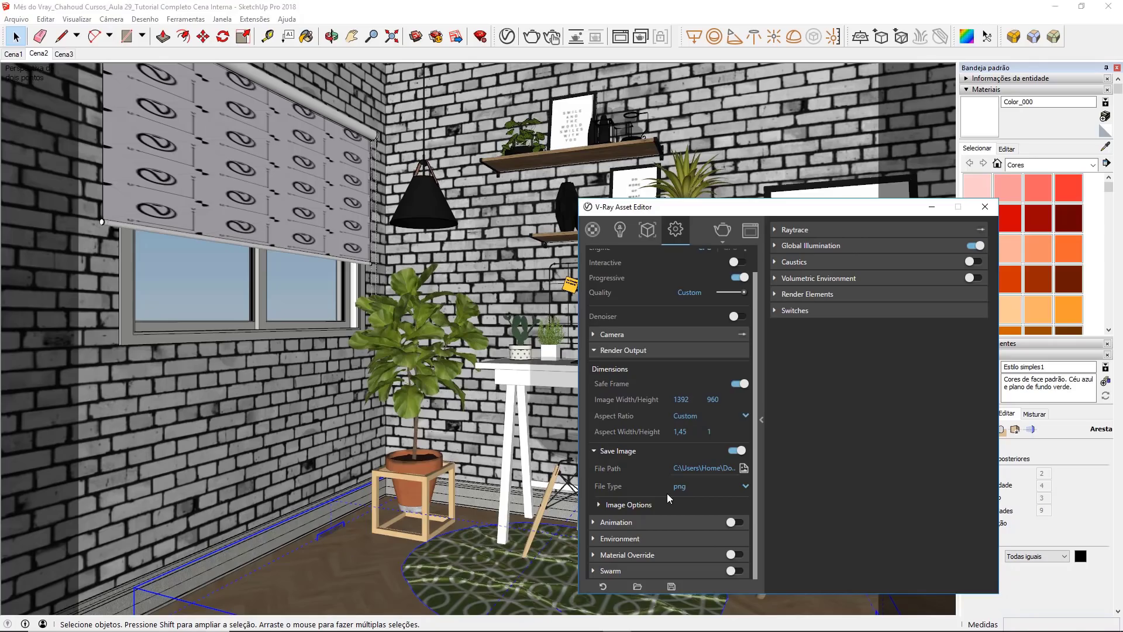
Step: Set the Alpha option of the saved PNG image to No Alpha
{"action": "left_click", "coordinate": [600, 506]}
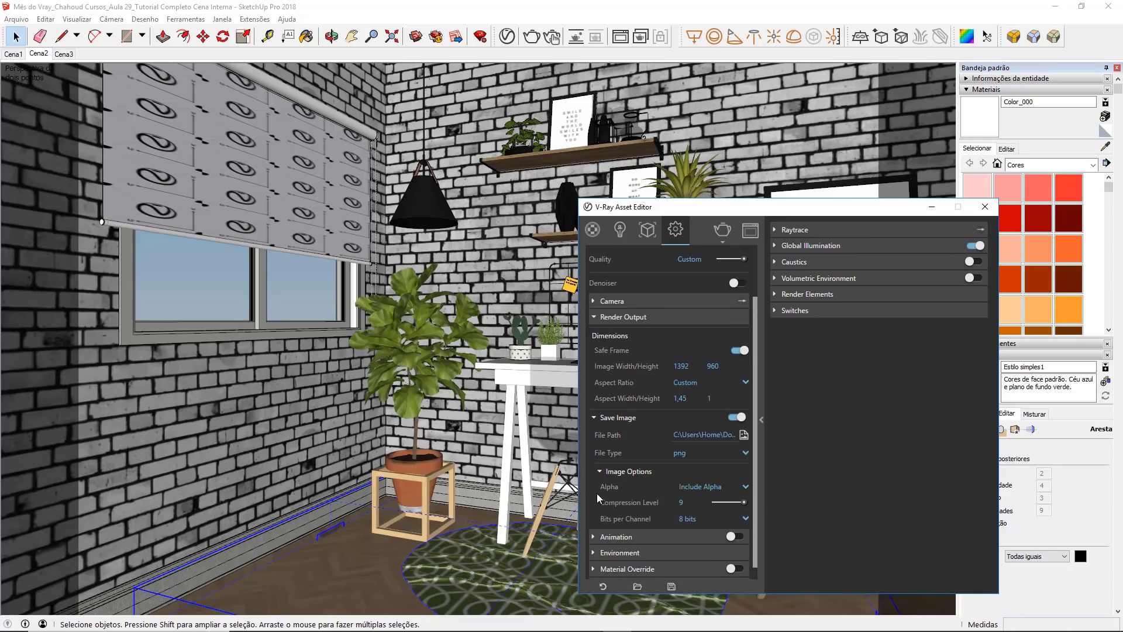
{"action": "left_click", "coordinate": [691, 484]}
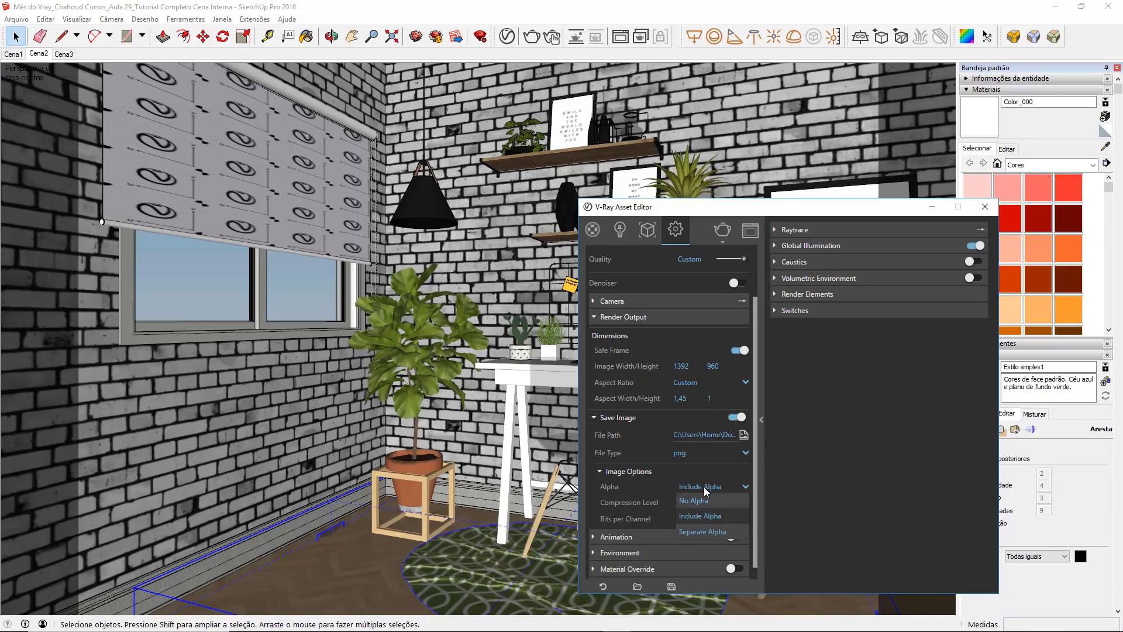
{"action": "left_click", "coordinate": [721, 502]}
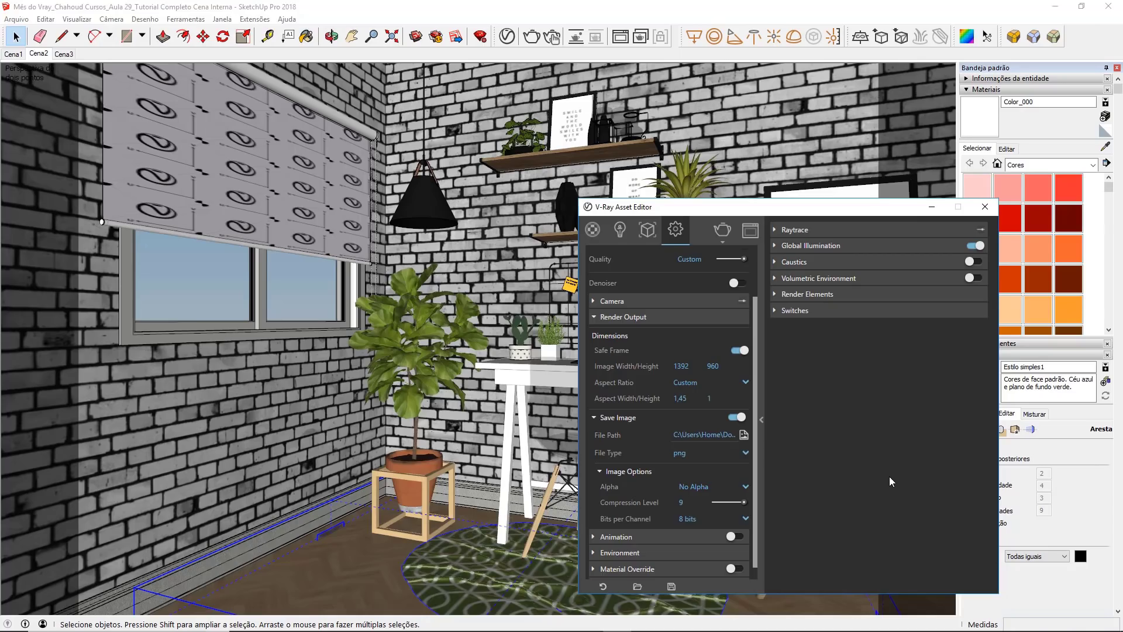
Step: Check the Raytrace settings and set the irradiance map's Max Rate to 1 under Global Illumination
{"action": "left_click", "coordinate": [826, 230]}
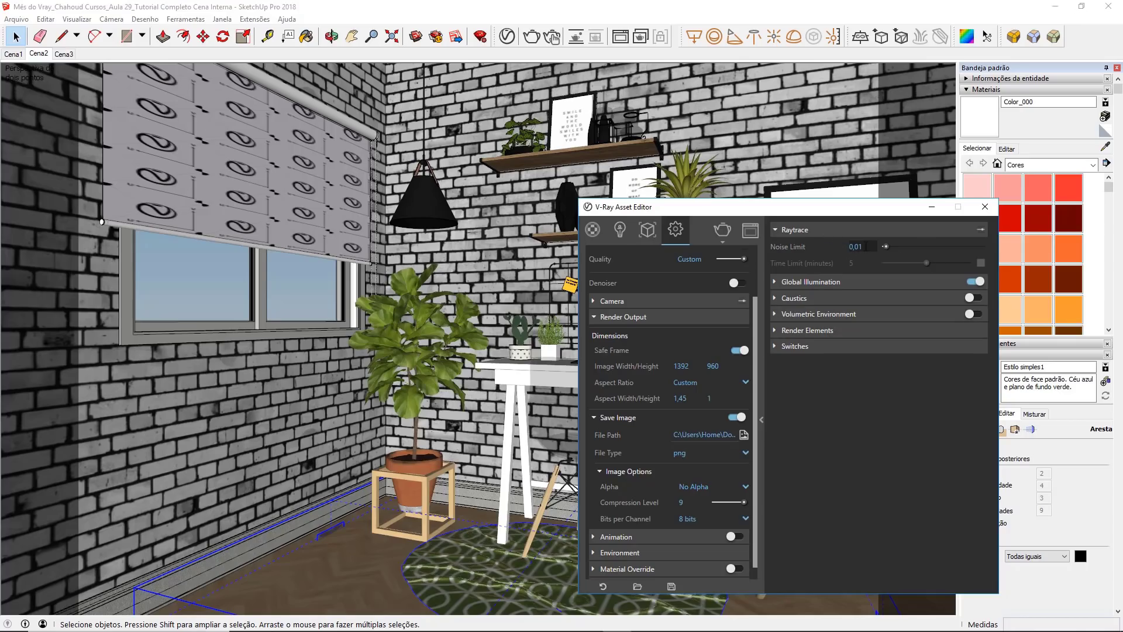
{"action": "left_click", "coordinate": [851, 233]}
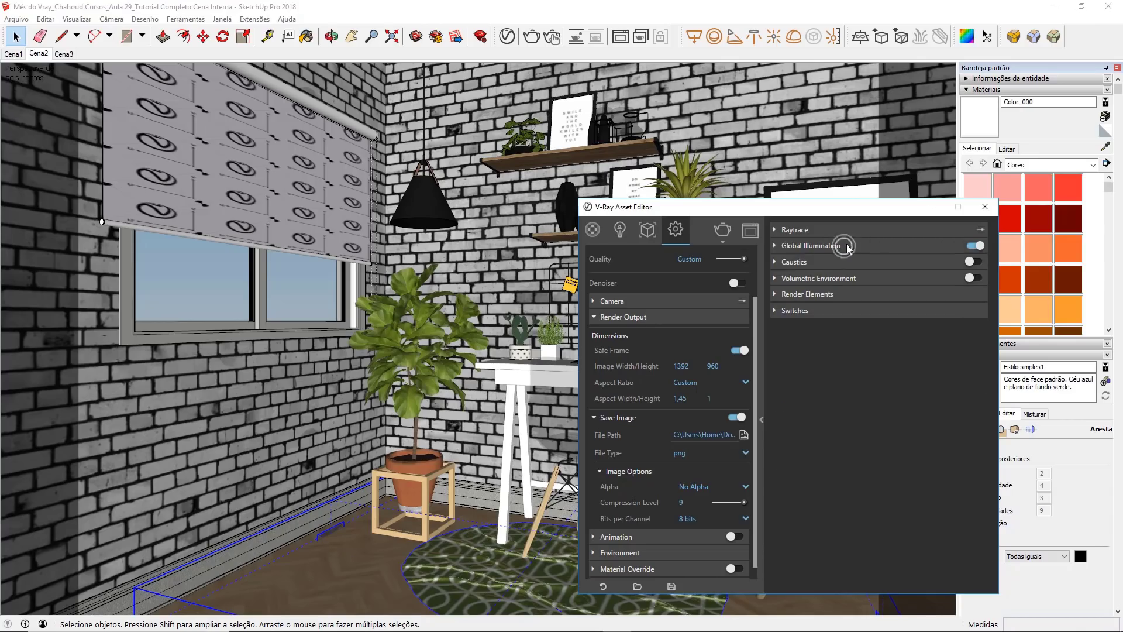
{"action": "left_click", "coordinate": [847, 245]}
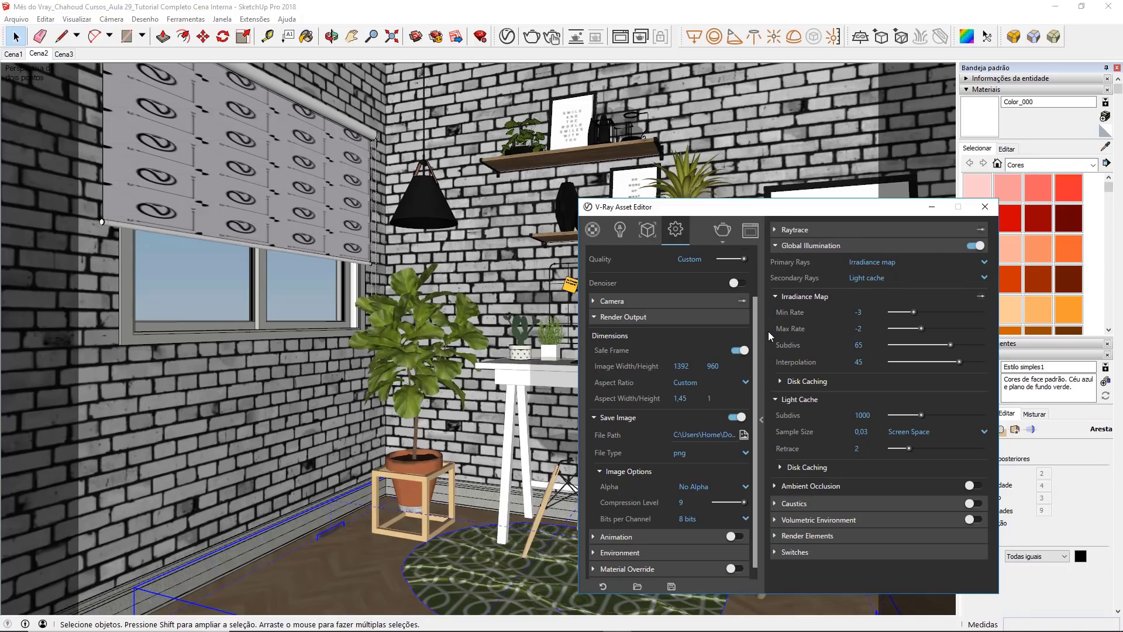
{"action": "double_click", "coordinate": [870, 328]}
{"action": "type", "text": "1"}
{"action": "key", "text": "Return"}
{"action": "left_click", "coordinate": [816, 245]}
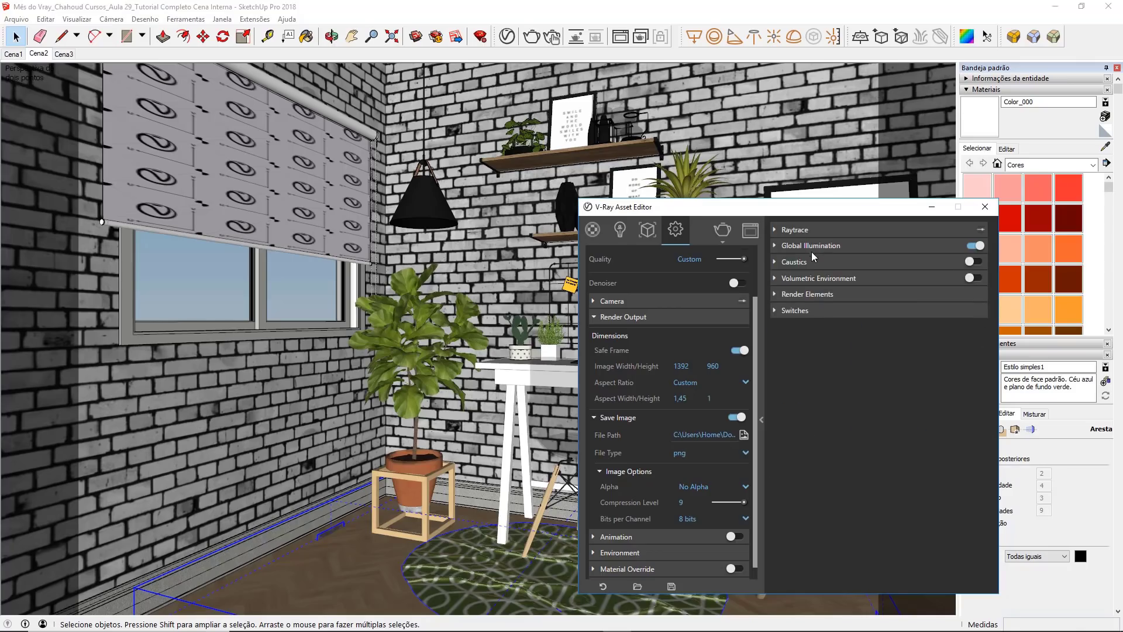
Step: Add the Denoiser render element and set its Effects Update Frequency to 10
{"action": "left_click", "coordinate": [836, 294]}
{"action": "left_click", "coordinate": [823, 310]}
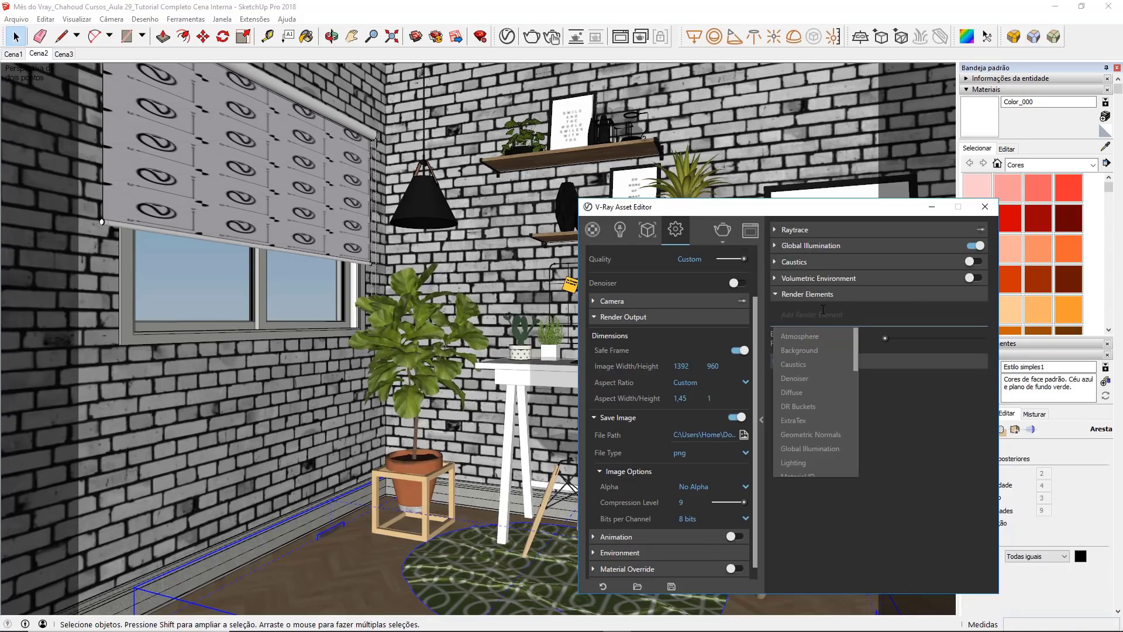
{"action": "left_click", "coordinate": [817, 377]}
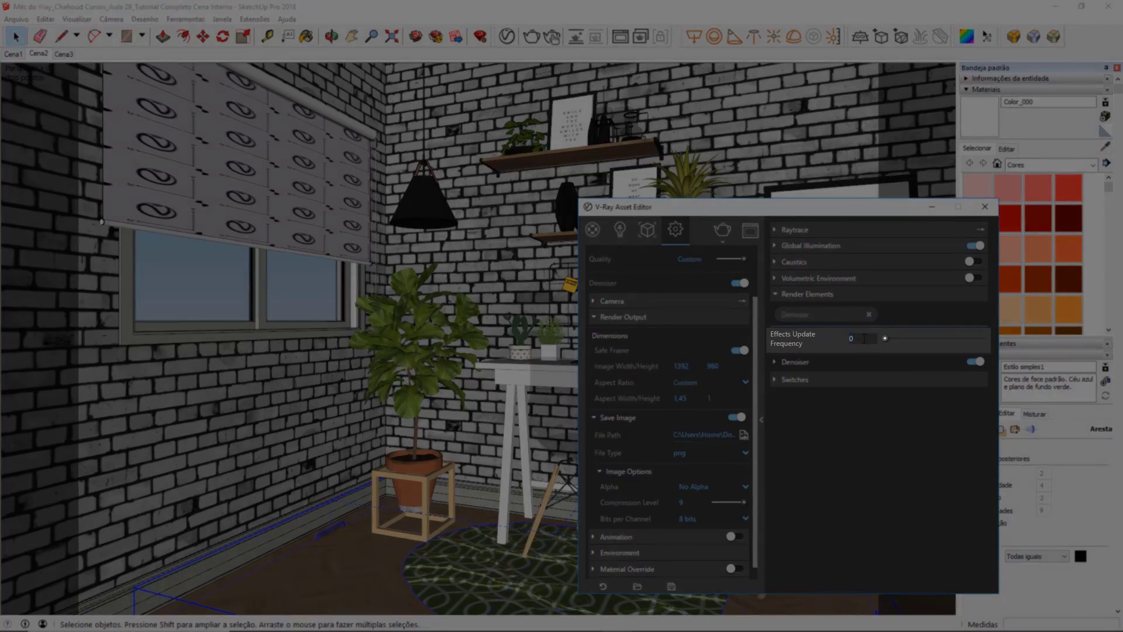
{"action": "left_click_drag", "start_coordinate": [863, 339], "coordinate": [819, 340]}
{"action": "type", "text": "10"}
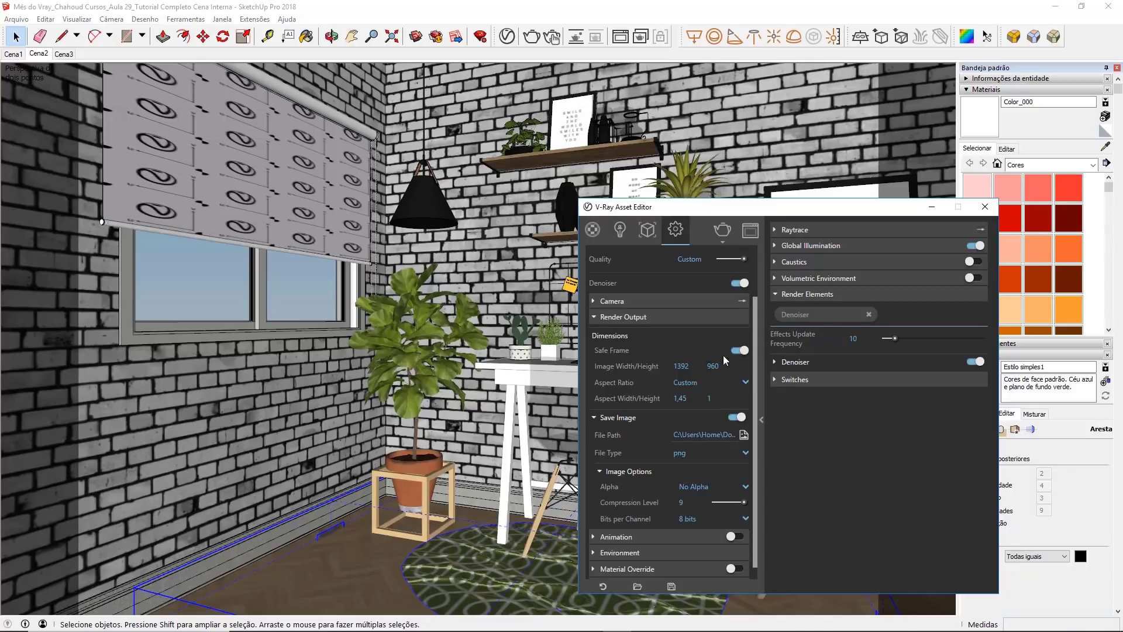
Step: Set the denoiser preset to Custom with a strength of 0,75 and a radius of 7
{"action": "scroll", "coordinate": [724, 356], "scroll_direction": "up", "scroll_amount": 2}
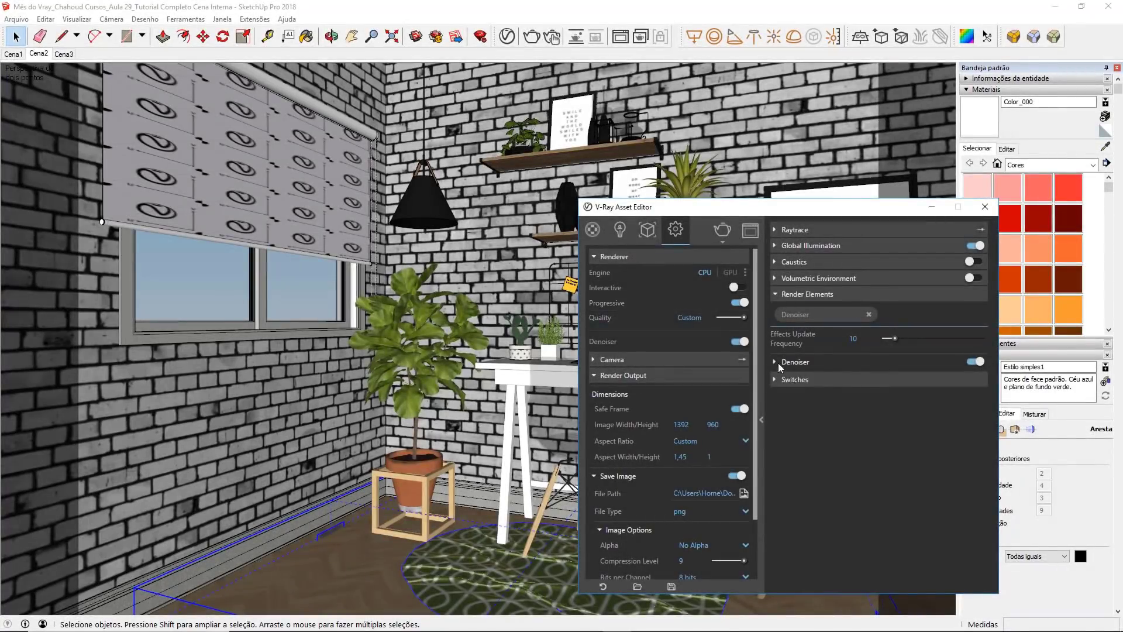
{"action": "left_click", "coordinate": [775, 362]}
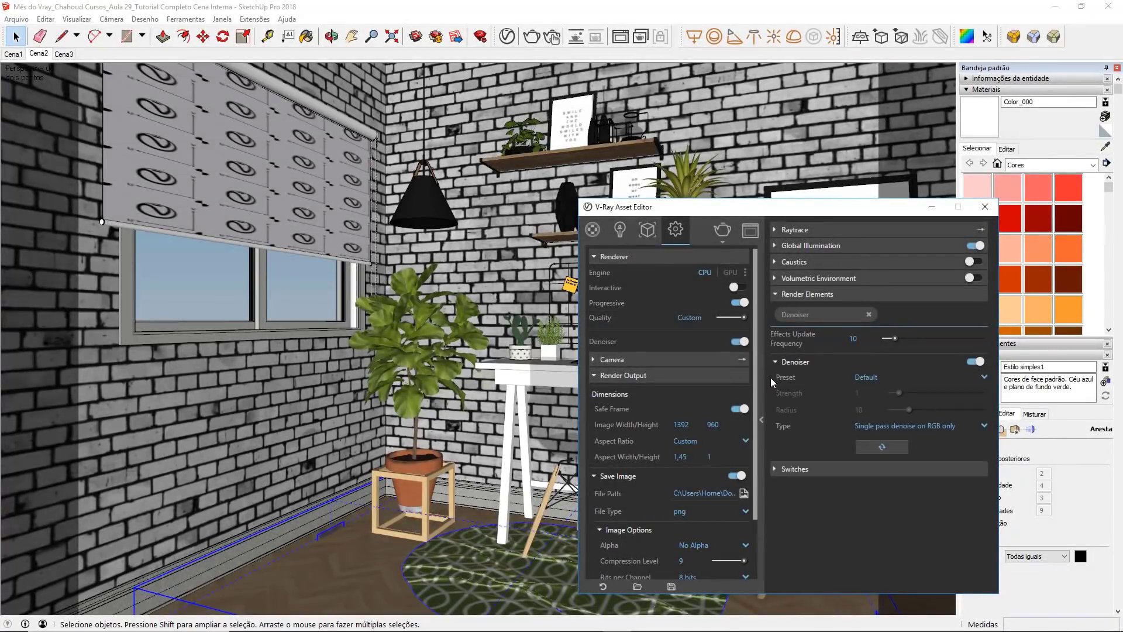
{"action": "left_click", "coordinate": [853, 378]}
{"action": "left_click", "coordinate": [879, 431]}
{"action": "double_click", "coordinate": [875, 393]}
{"action": "type", "text": ",75"}
{"action": "key", "text": "Tab"}
{"action": "type", "text": "7"}
{"action": "key", "text": "Tab"}
{"action": "left_click", "coordinate": [870, 377]}
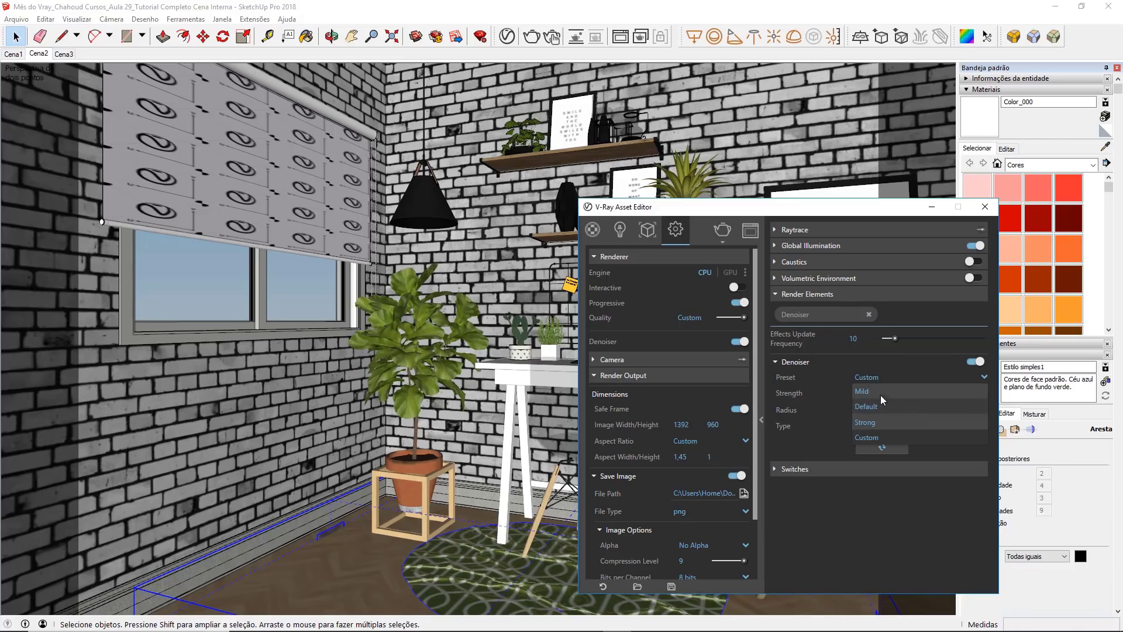
{"action": "left_click", "coordinate": [869, 552]}
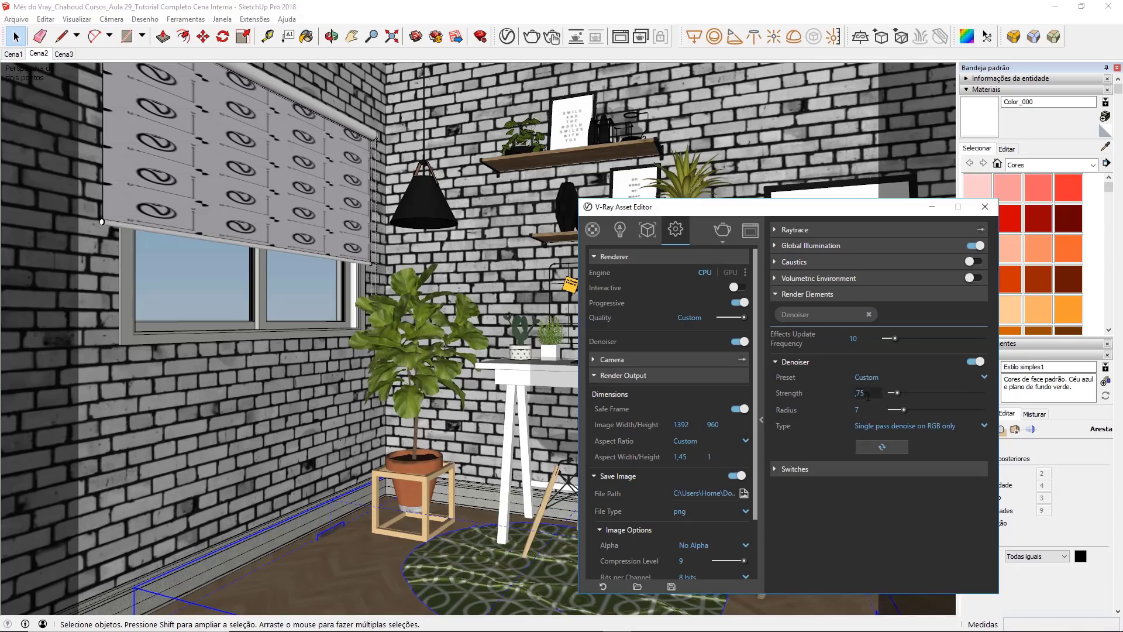
{"action": "left_click_drag", "start_coordinate": [867, 396], "coordinate": [852, 407]}
{"action": "left_click", "coordinate": [772, 399]}
Step: Close the V-Ray Asset Editor, render the scene, and inspect the desk area of the finished image up close
{"action": "left_click", "coordinate": [985, 206]}
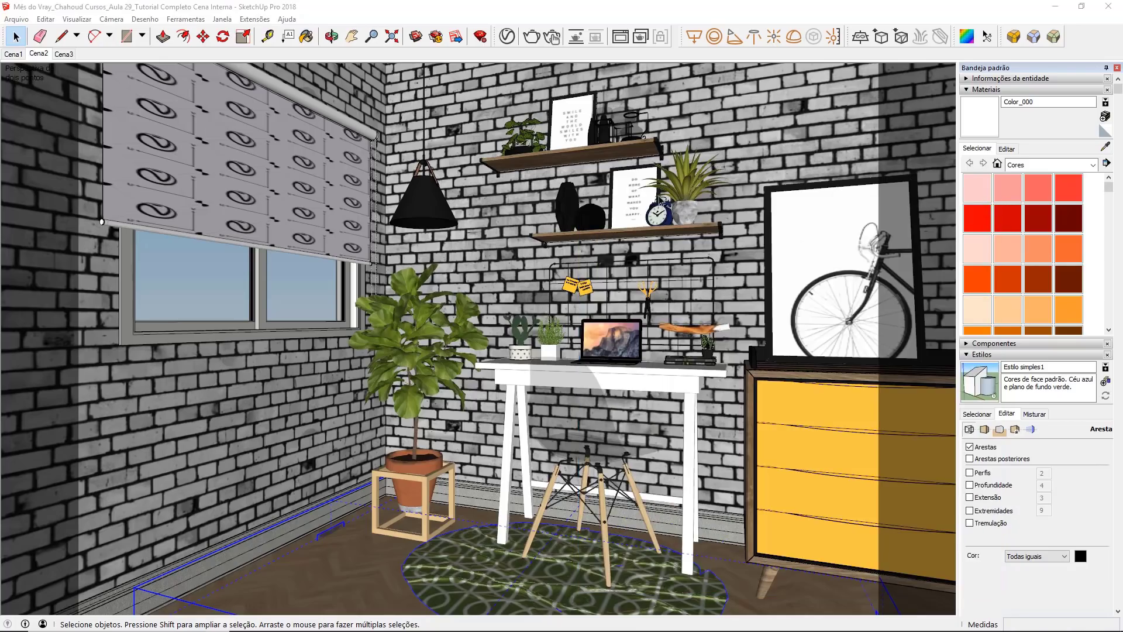
{"action": "left_click", "coordinate": [532, 37]}
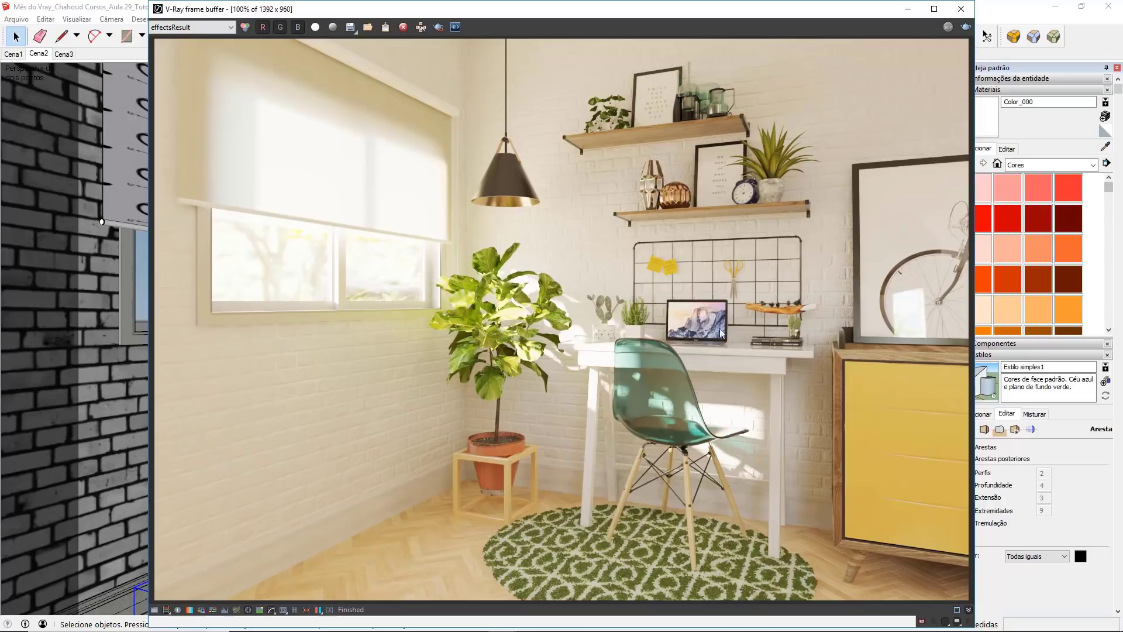
{"action": "scroll", "coordinate": [712, 334], "scroll_direction": "up", "scroll_amount": 1}
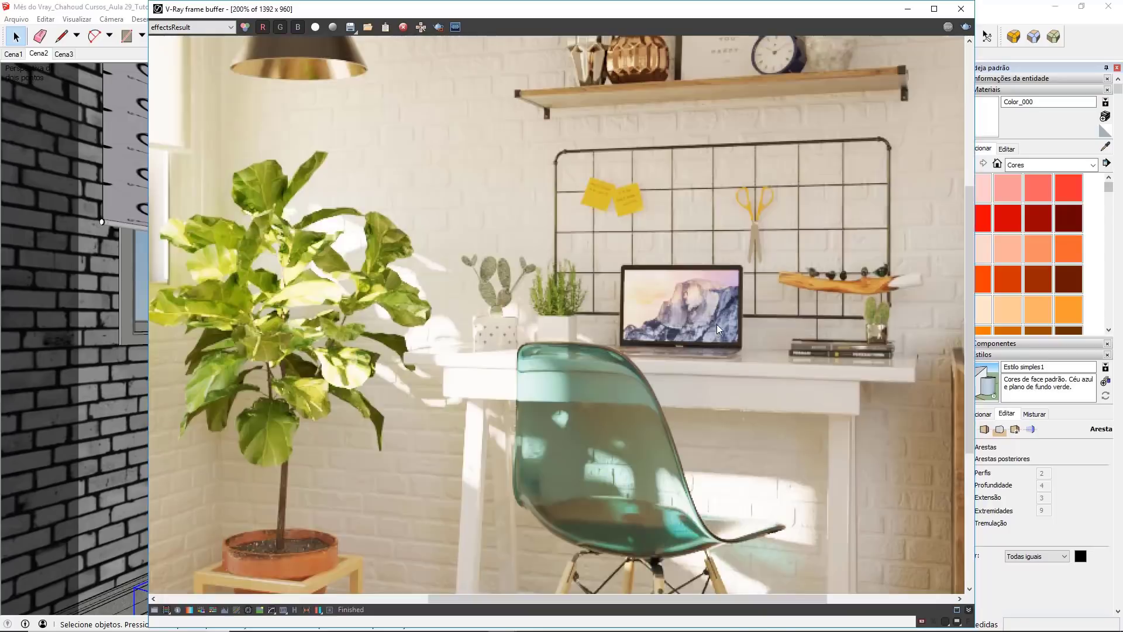
{"action": "scroll", "coordinate": [712, 328], "scroll_direction": "down", "scroll_amount": 1}
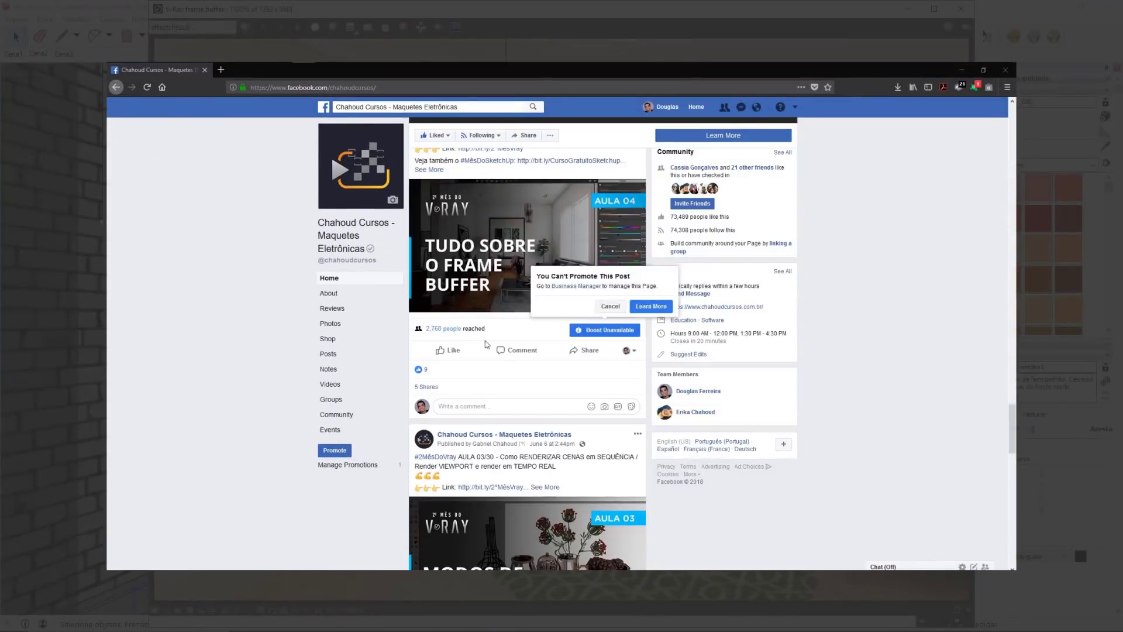
Step: On the Chahoud Cursos Facebook page, post the comment "a aula foi incrível, aprendi bastante!!" under the AULA 04 post
{"action": "left_click", "coordinate": [478, 406]}
{"action": "type", "text": "a aula"}
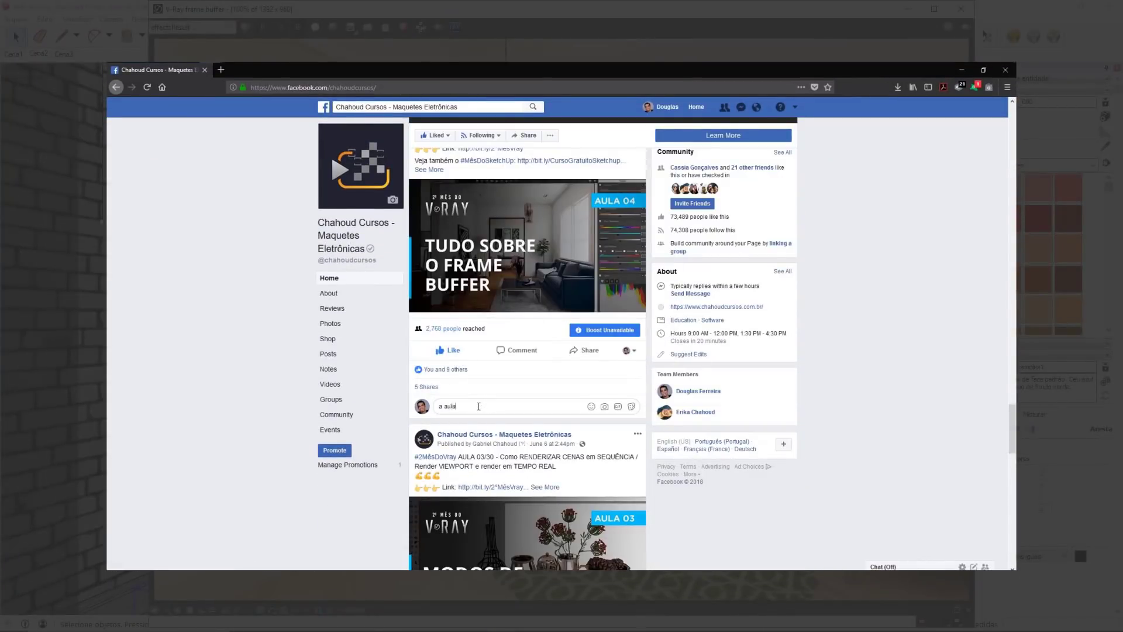
{"action": "type", "text": " foi incrível, aprendi bastante!!!"}
{"action": "key", "text": "Return"}
{"action": "scroll", "coordinate": [847, 356], "scroll_direction": "down", "scroll_amount": 5}
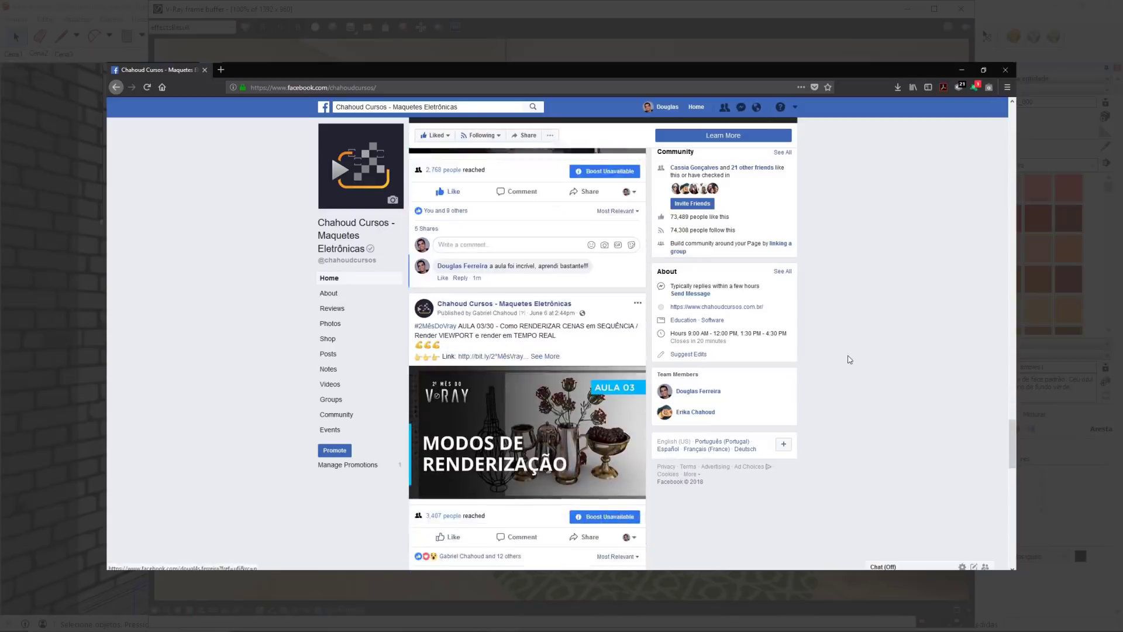